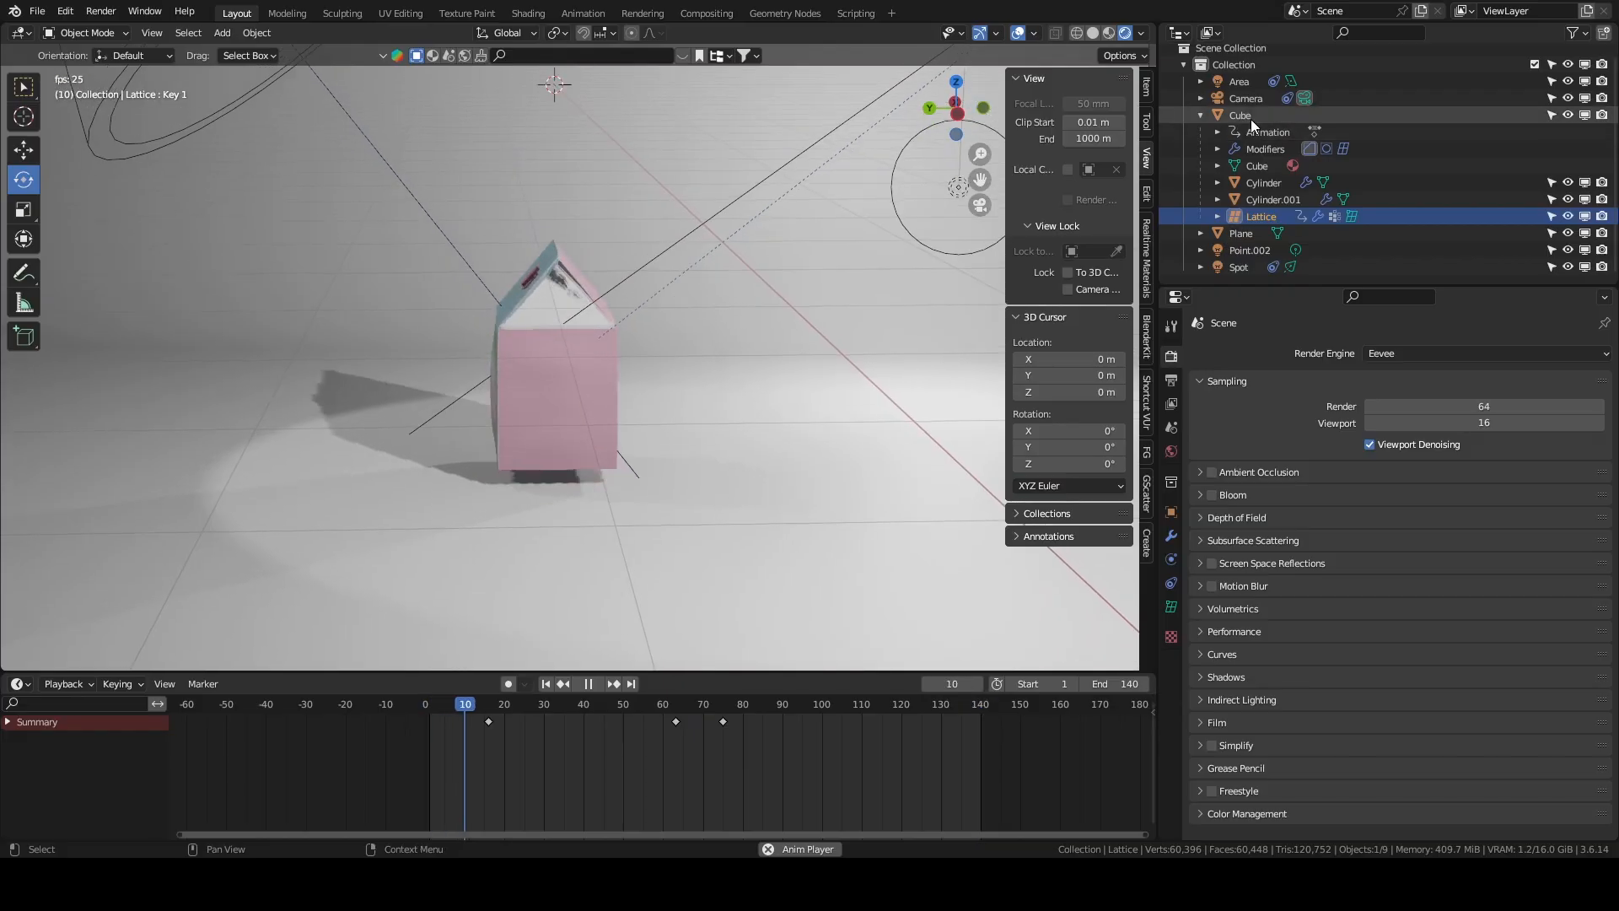
Examine the milk carton's lattice and its SimpleDeform twist modifier, and look at the animation through the camera.
{"action": "left_click", "coordinate": [1171, 630]}
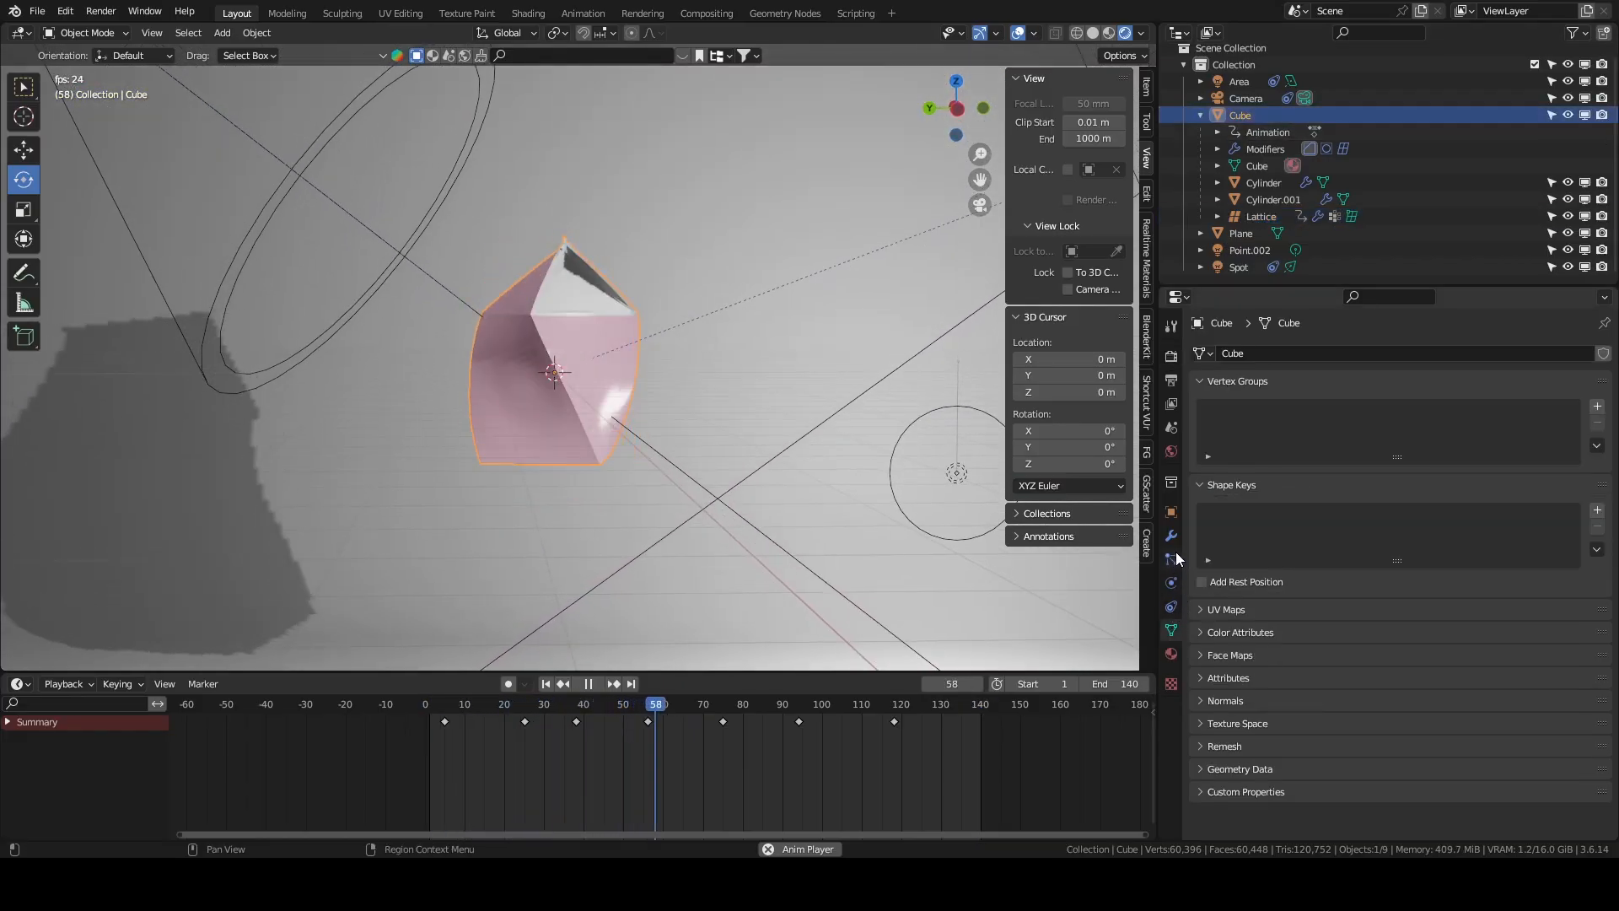
{"action": "left_click", "coordinate": [1224, 216]}
{"action": "left_click", "coordinate": [1243, 215]}
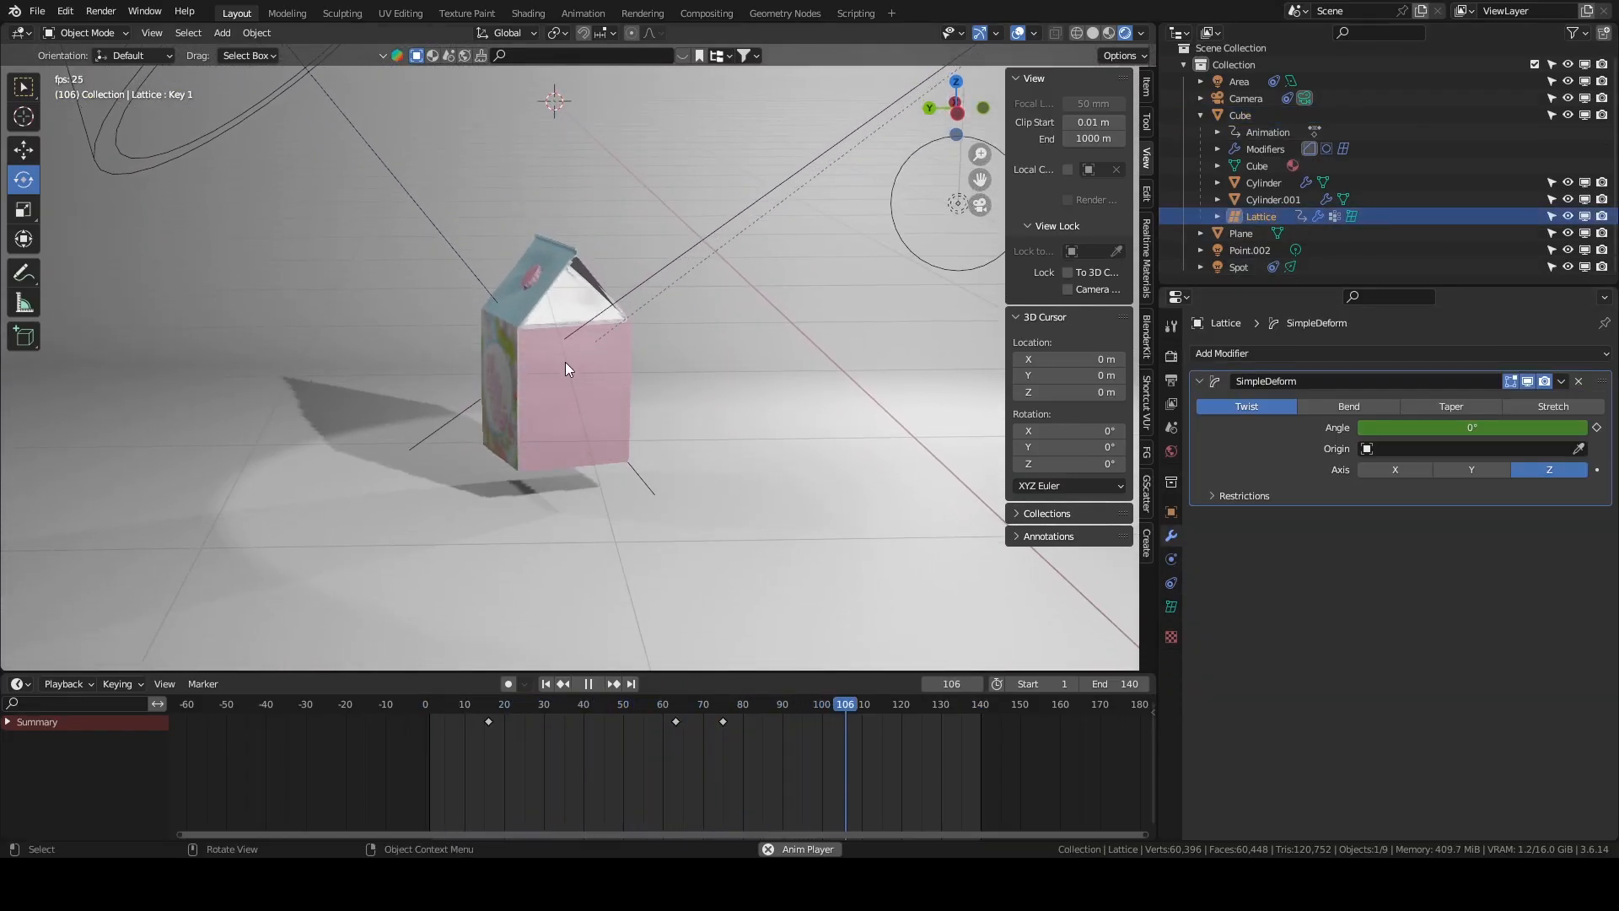
{"action": "key", "text": "KP_0"}
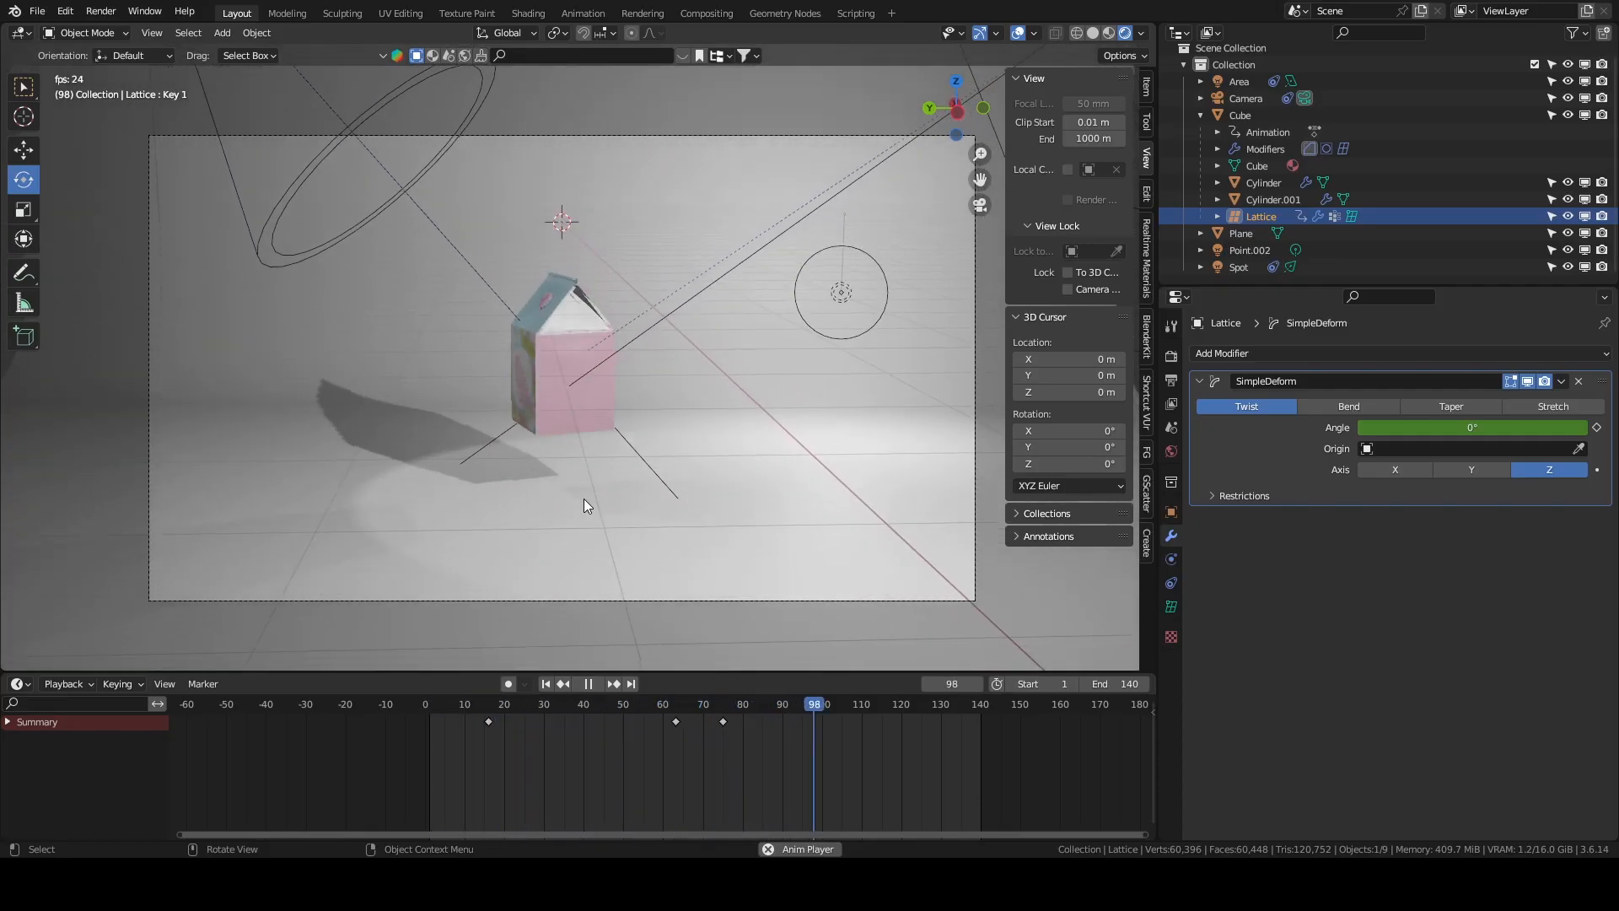
{"action": "scroll", "coordinate": [722, 592], "scroll_direction": "up", "scroll_amount": 2}
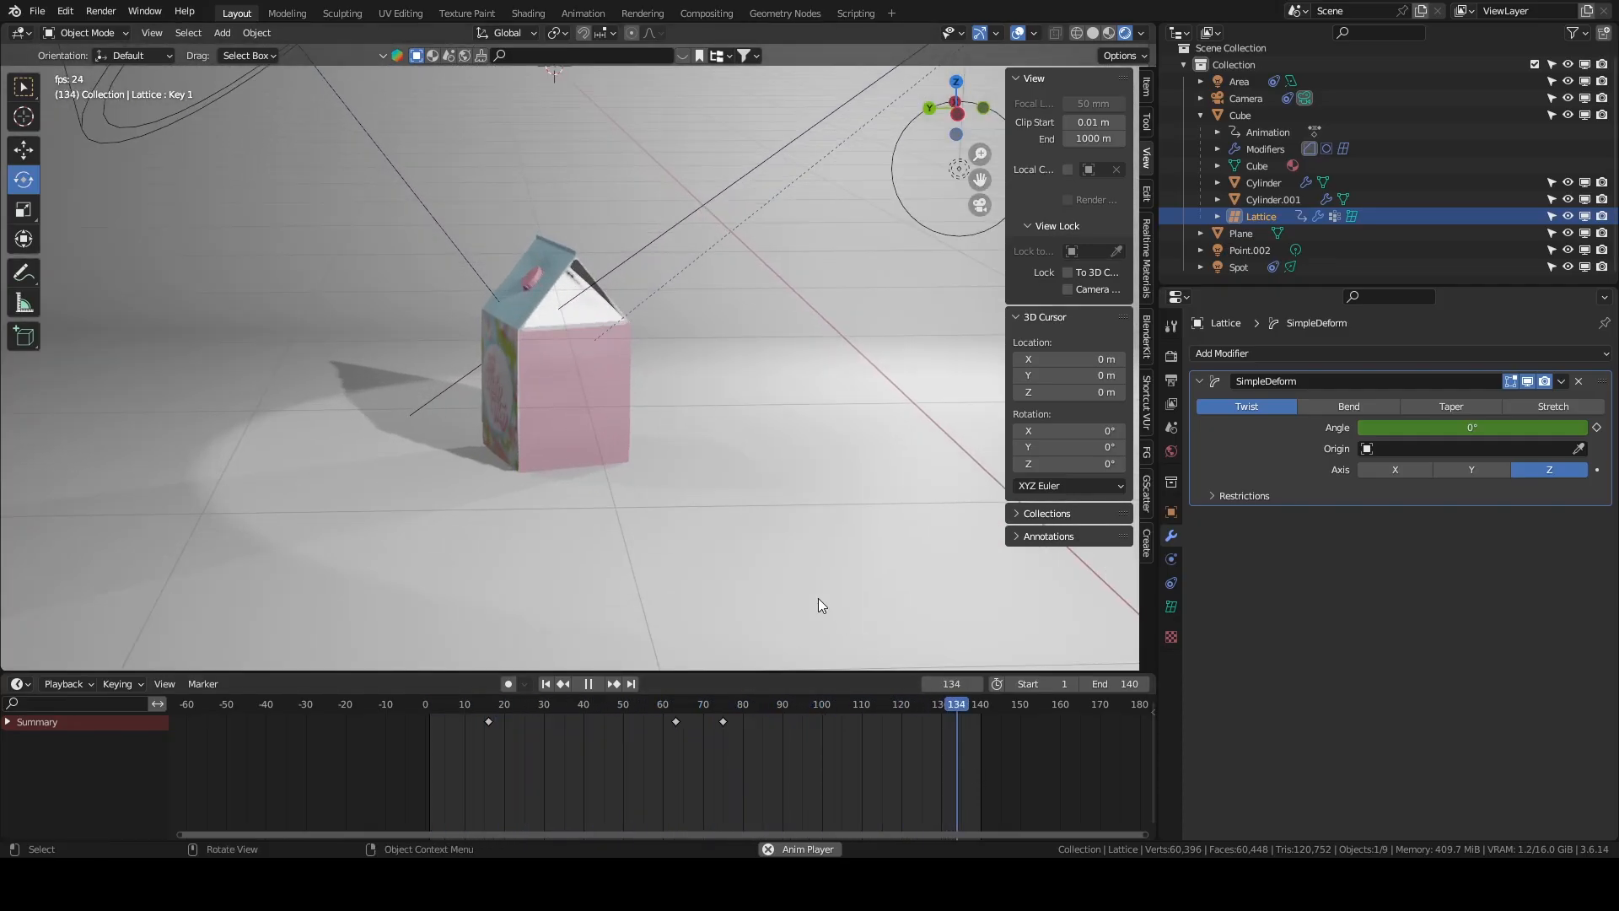
{"action": "scroll", "coordinate": [666, 494], "scroll_direction": "down", "scroll_amount": 2}
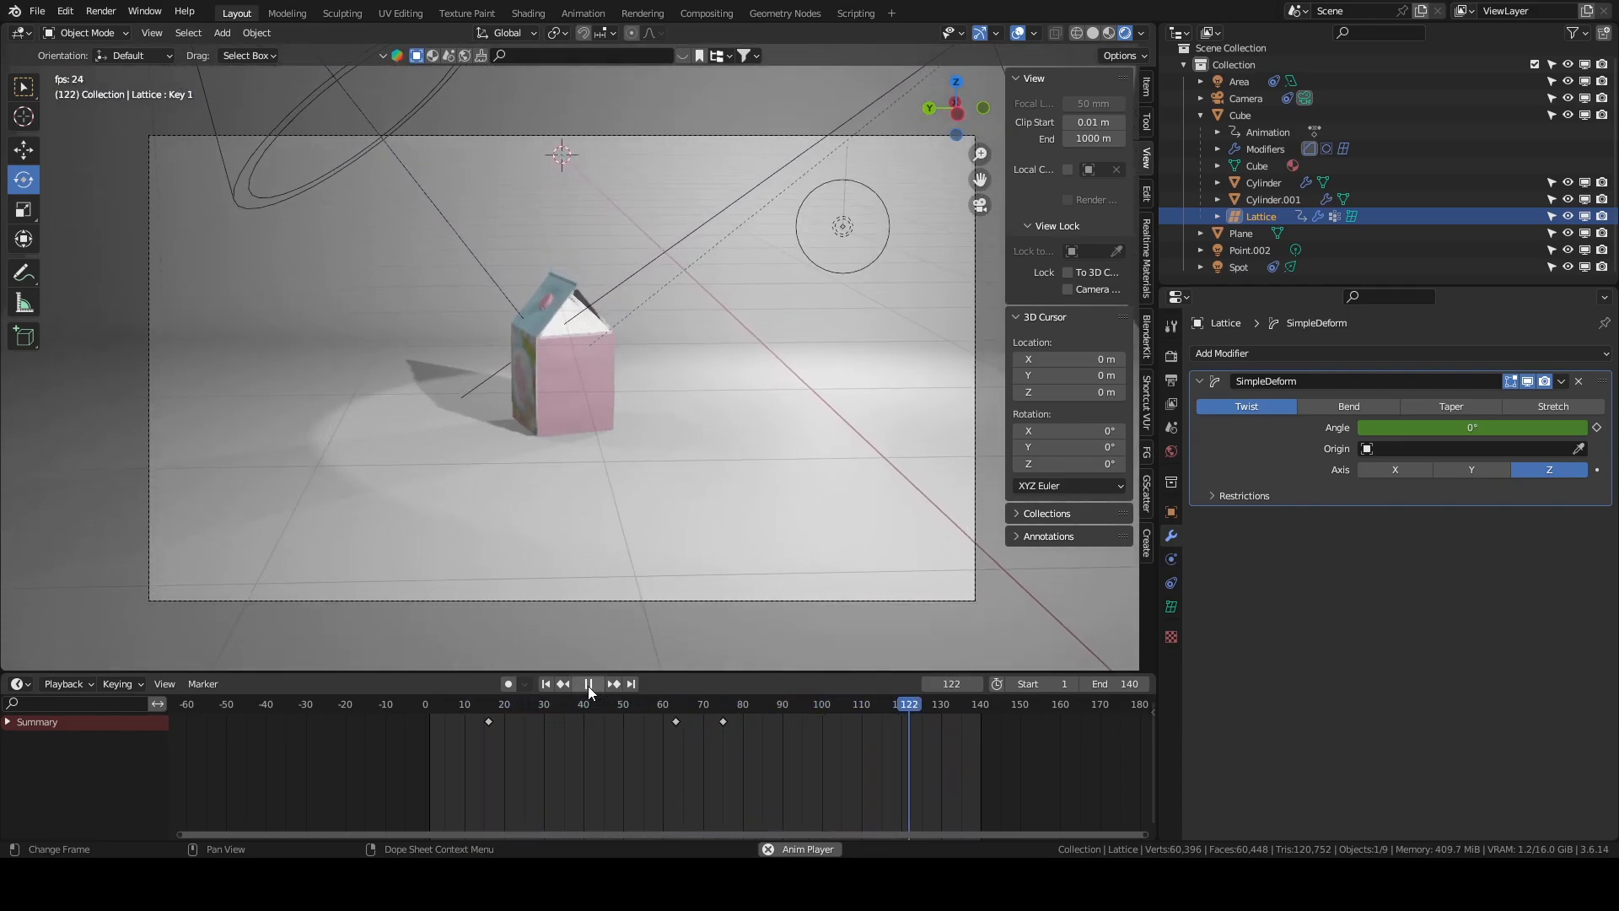
Play and scrub through the finished carton animation to study the spin and twist timing in camera view.
{"action": "key", "text": "space"}
{"action": "key", "text": "space"}
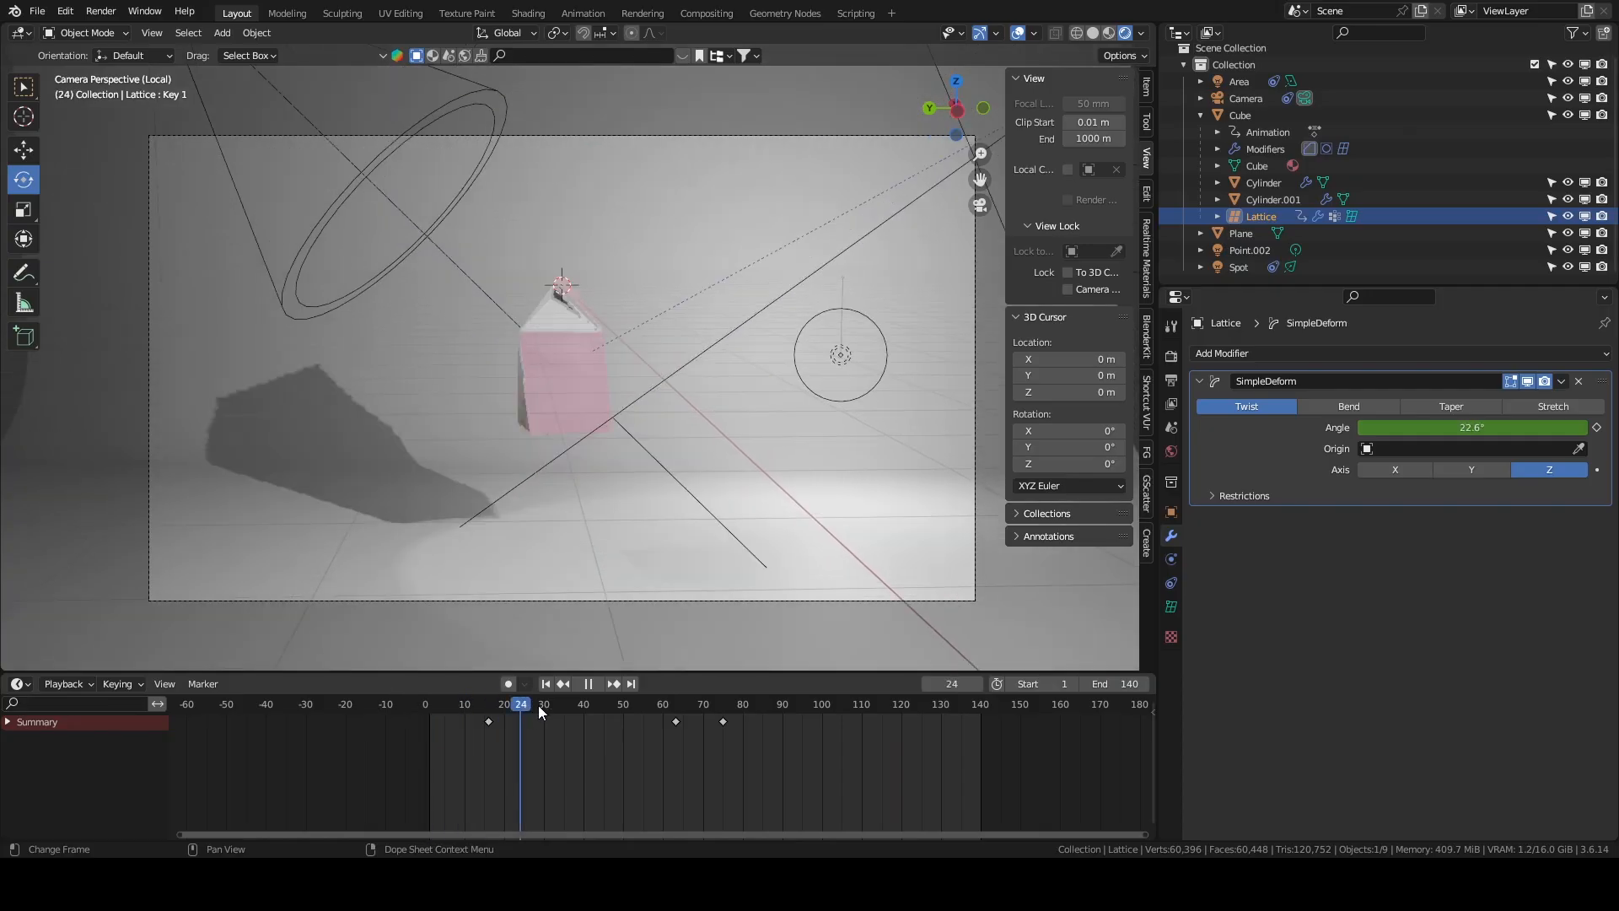
{"action": "left_click_drag", "start_coordinate": [675, 713], "coordinate": [912, 766]}
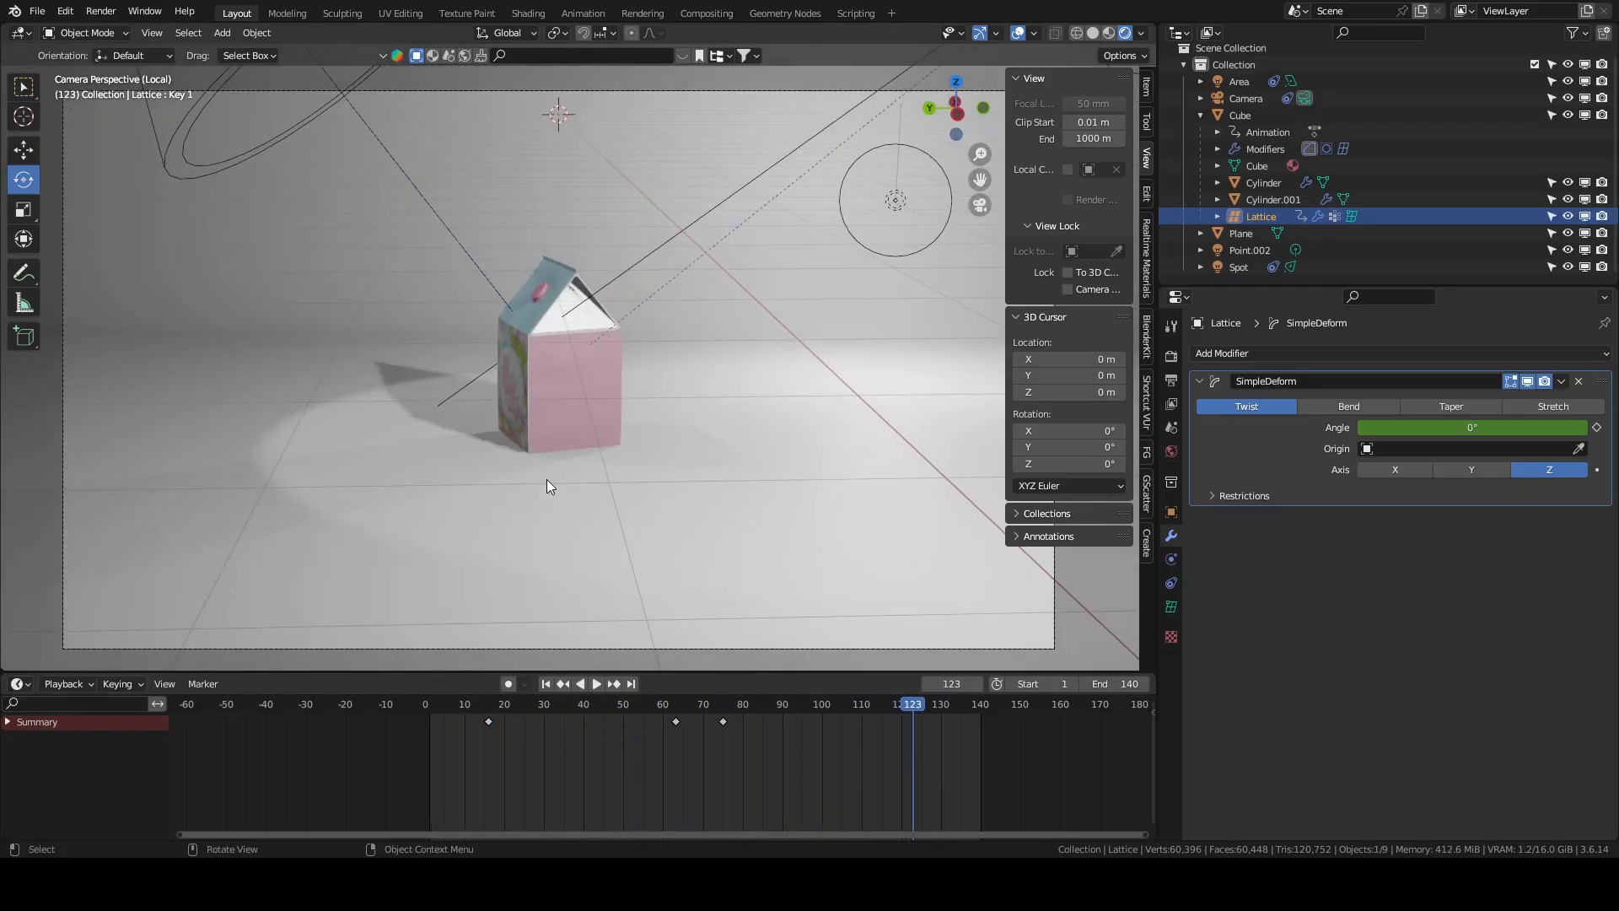
{"action": "middle_click_drag", "start_coordinate": [546, 480], "coordinate": [645, 500]}
{"action": "left_click", "coordinate": [979, 205]}
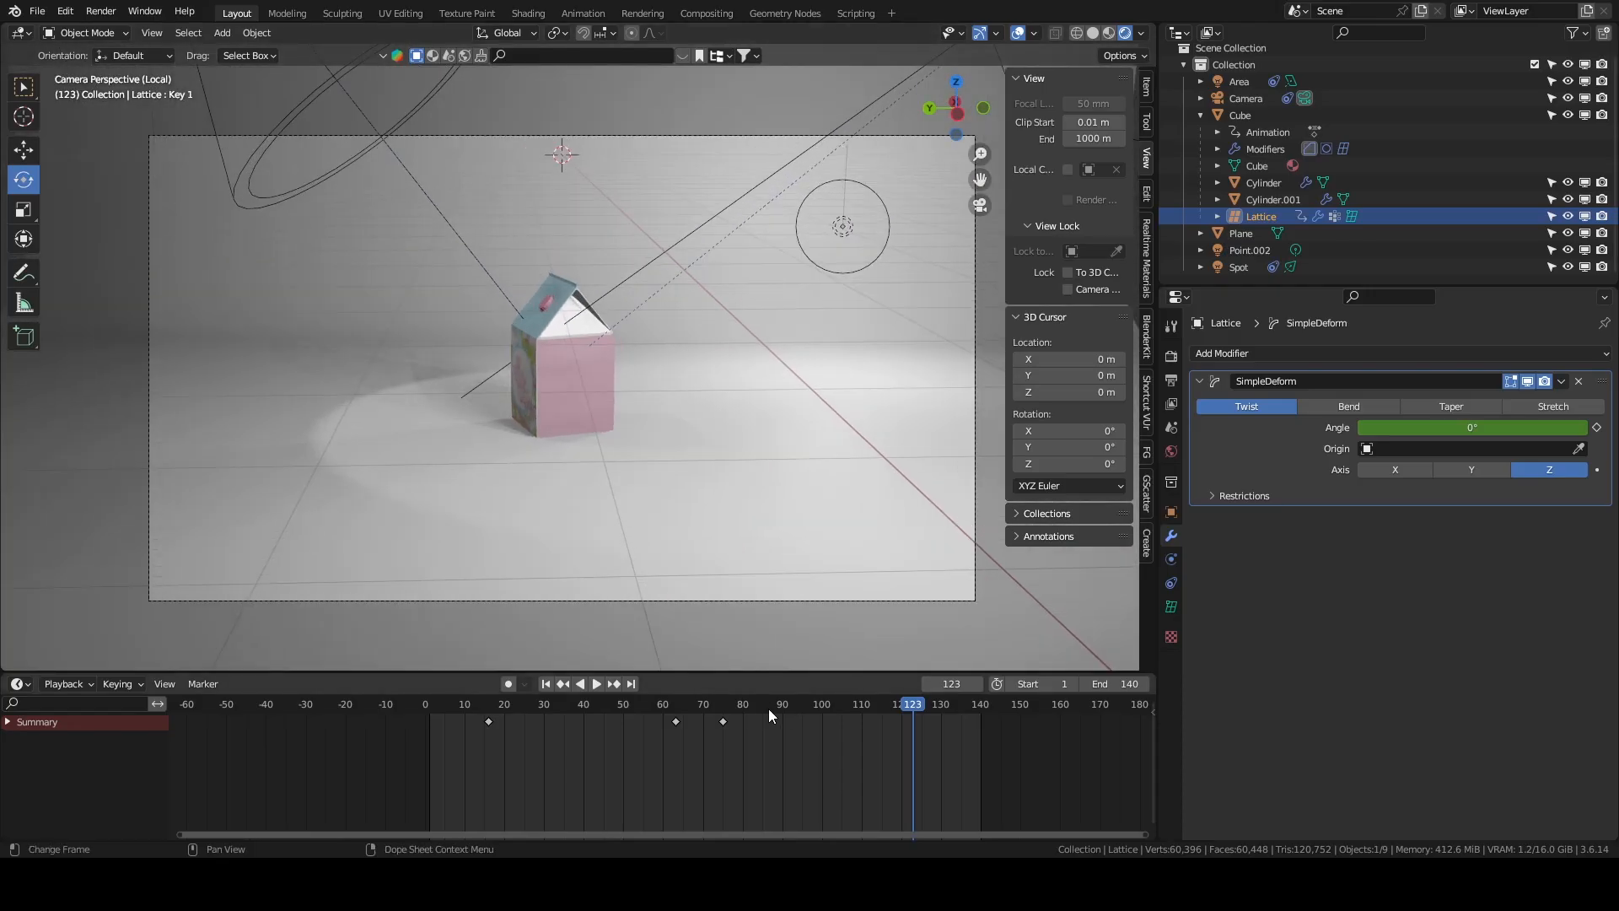
{"action": "key", "text": "space"}
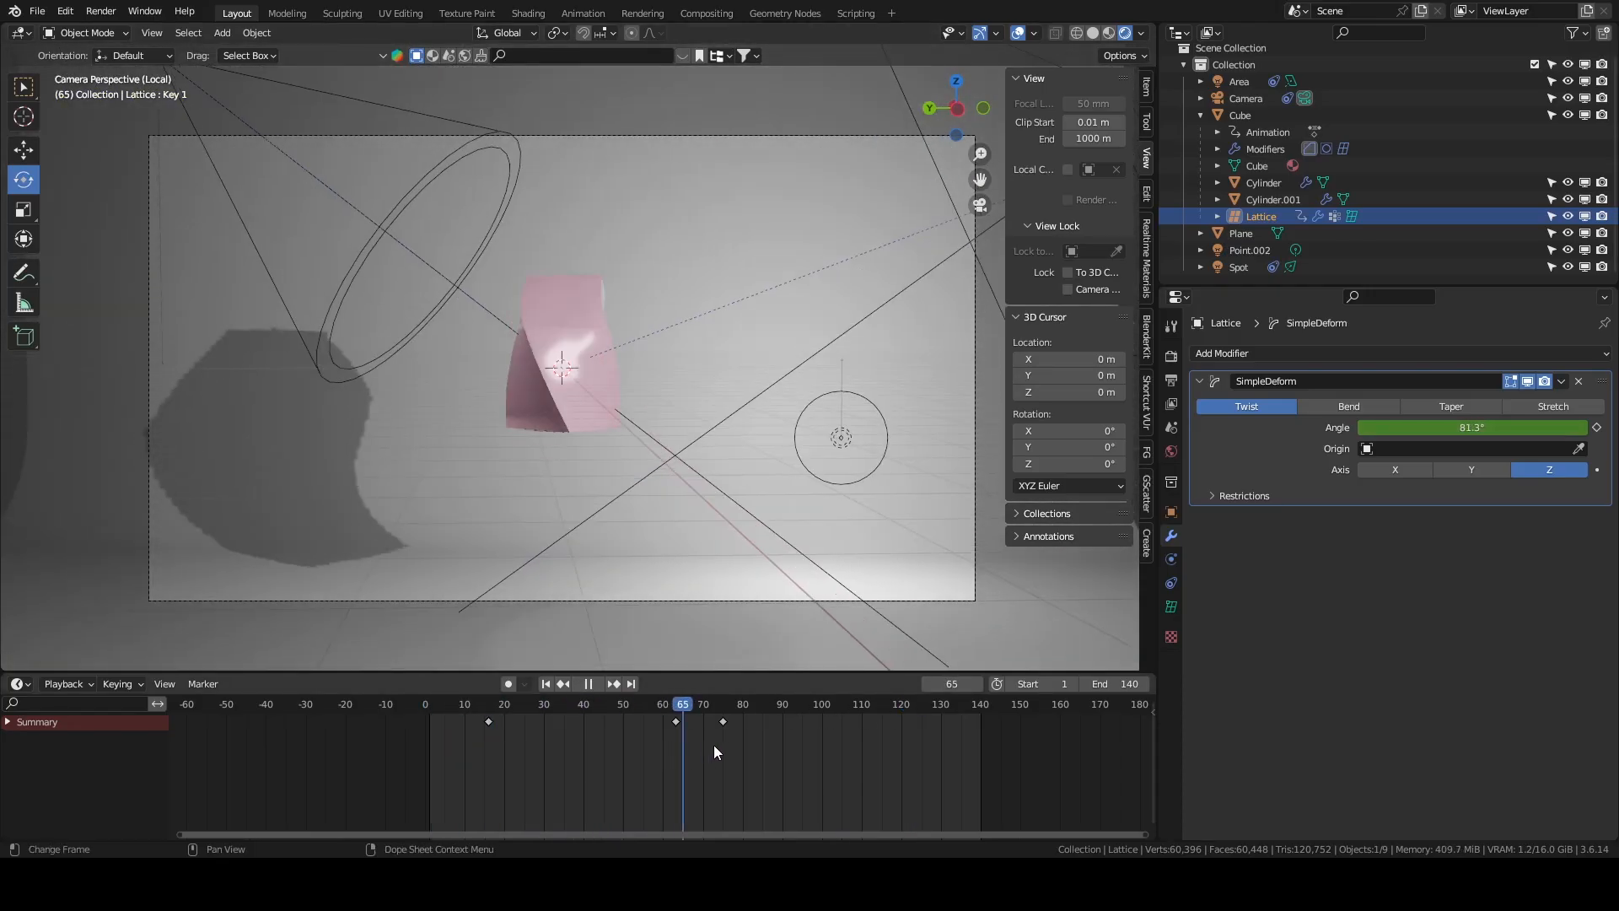
{"action": "left_click_drag", "start_coordinate": [431, 738], "coordinate": [842, 690]}
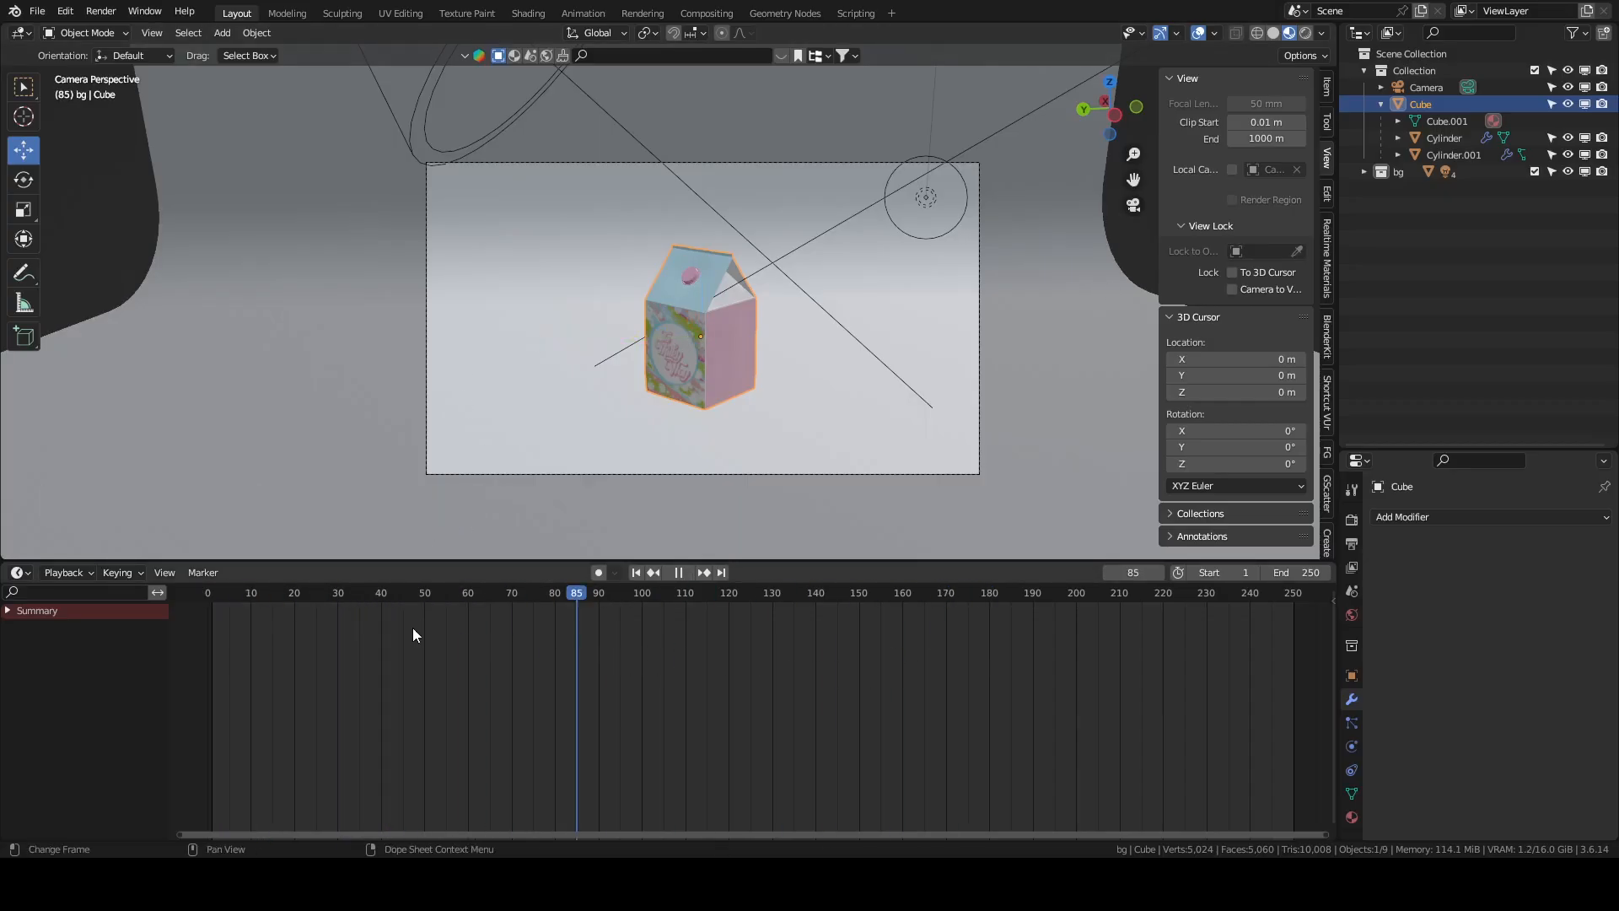
Set the playhead to frame 0 and shrink the timeline area to enlarge the 3D viewport.
{"action": "scroll", "coordinate": [569, 702], "scroll_direction": "down", "scroll_amount": 4}
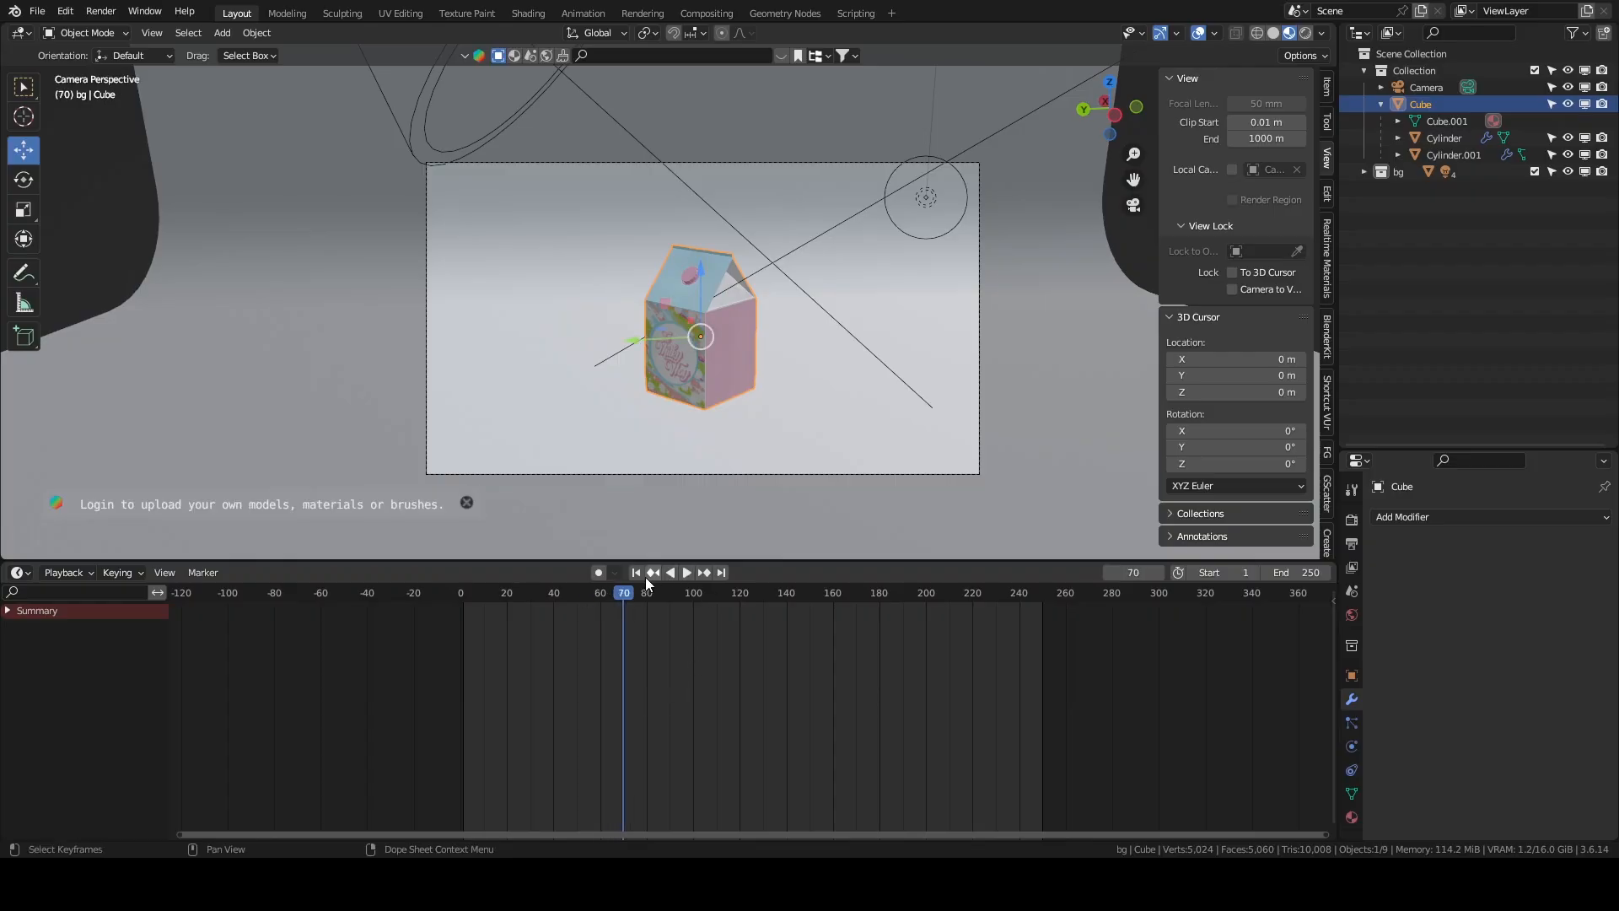
{"action": "left_click_drag", "start_coordinate": [839, 668], "coordinate": [574, 630]}
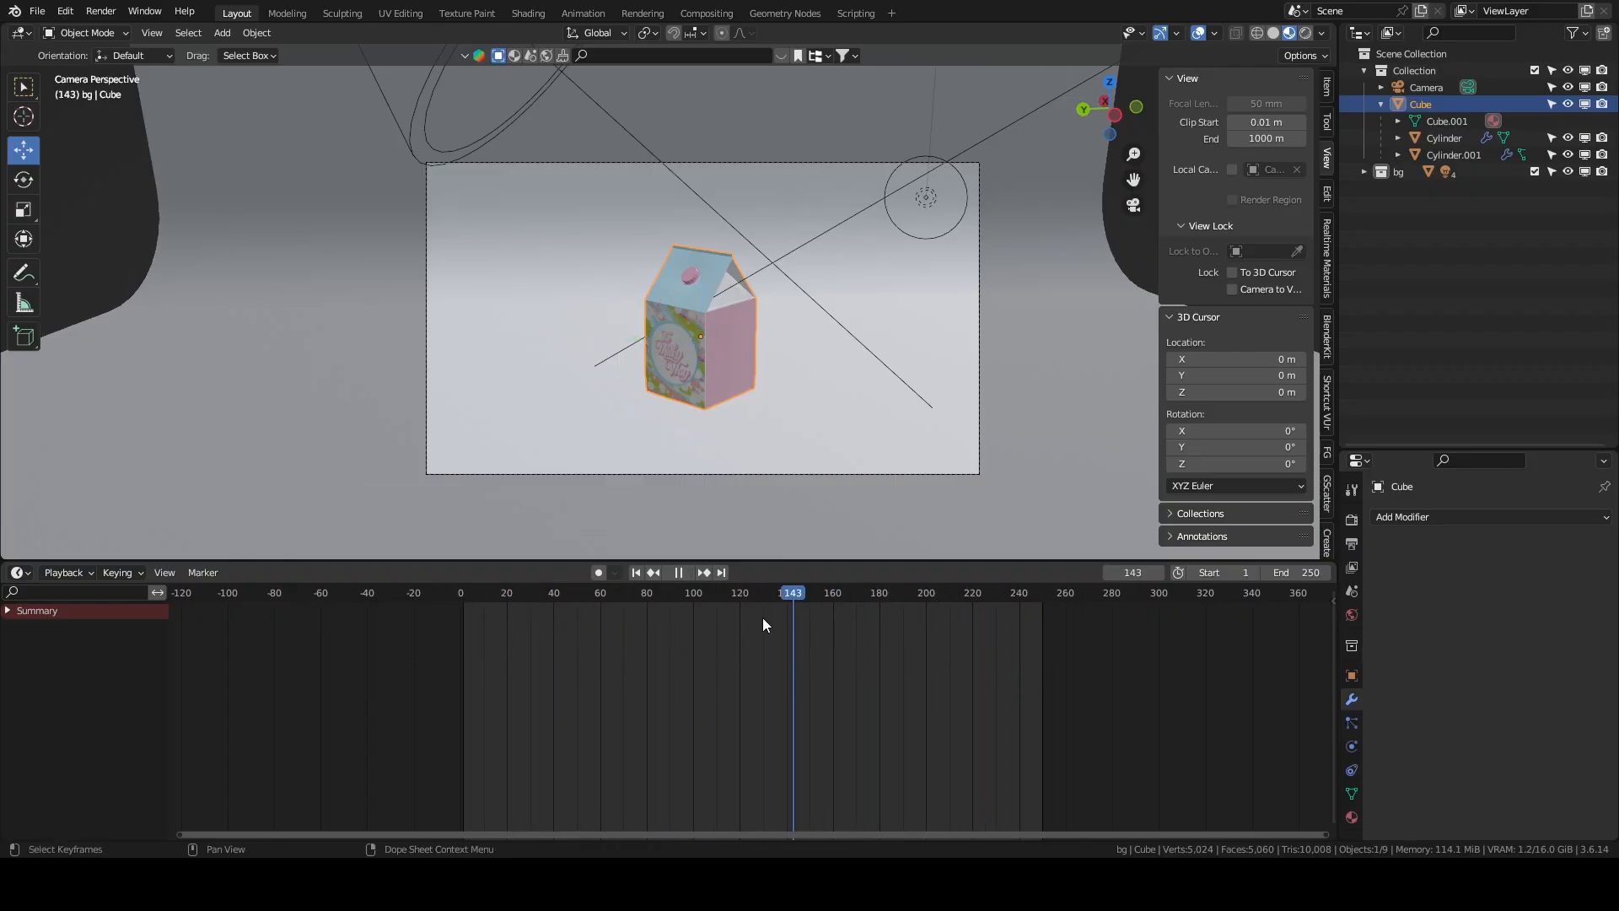
{"action": "scroll", "coordinate": [707, 424], "scroll_direction": "up", "scroll_amount": 1}
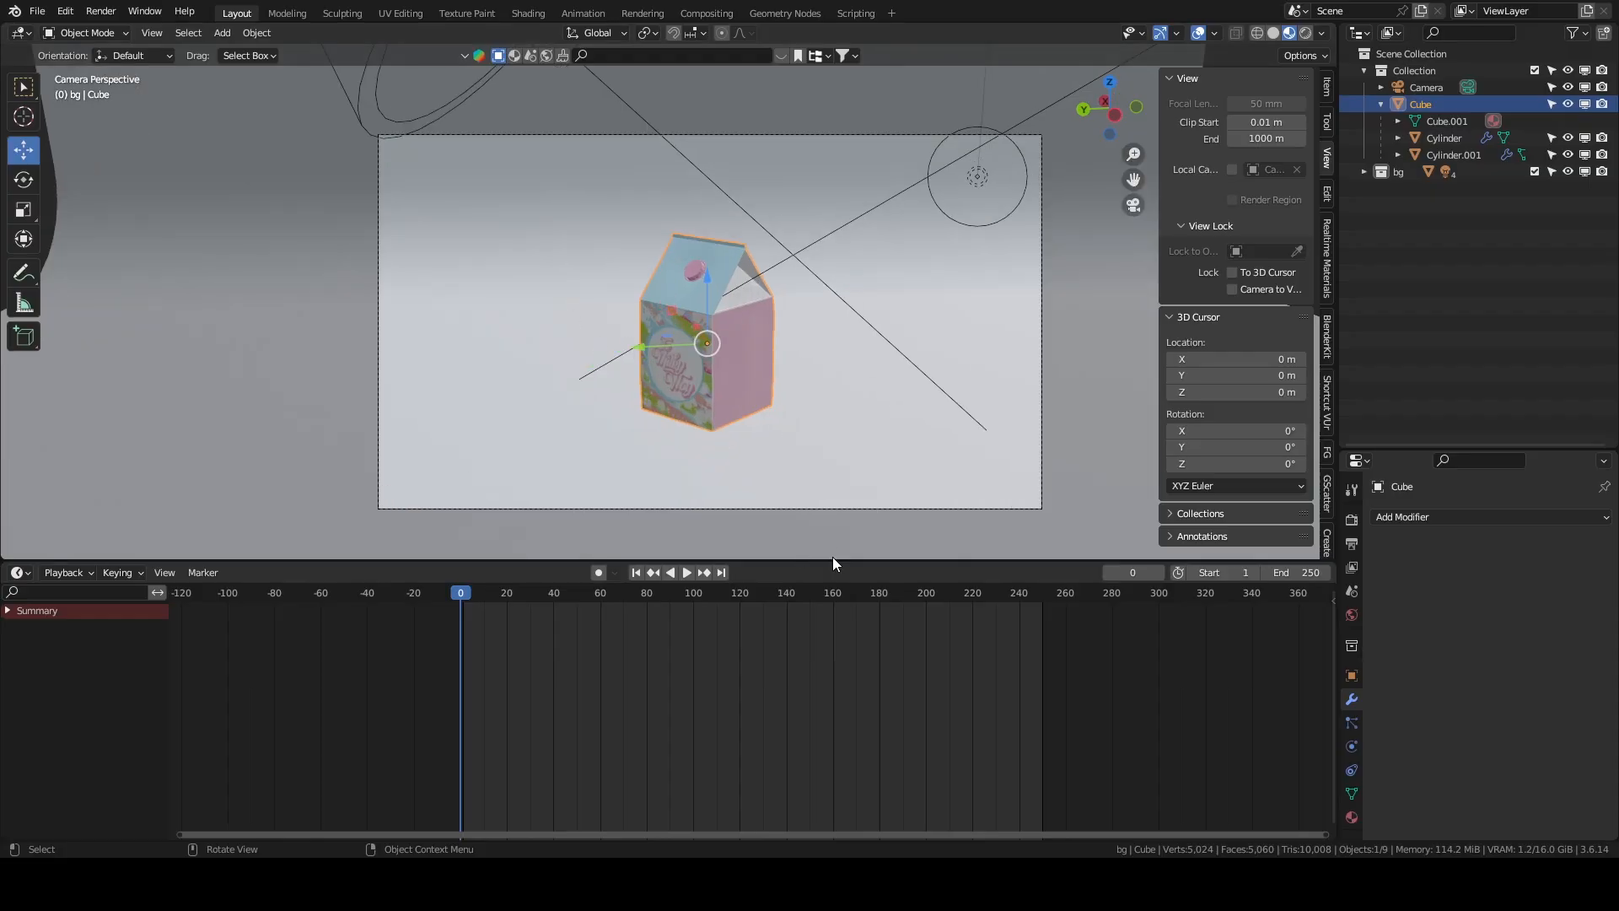
{"action": "left_click_drag", "start_coordinate": [832, 560], "coordinate": [859, 711]}
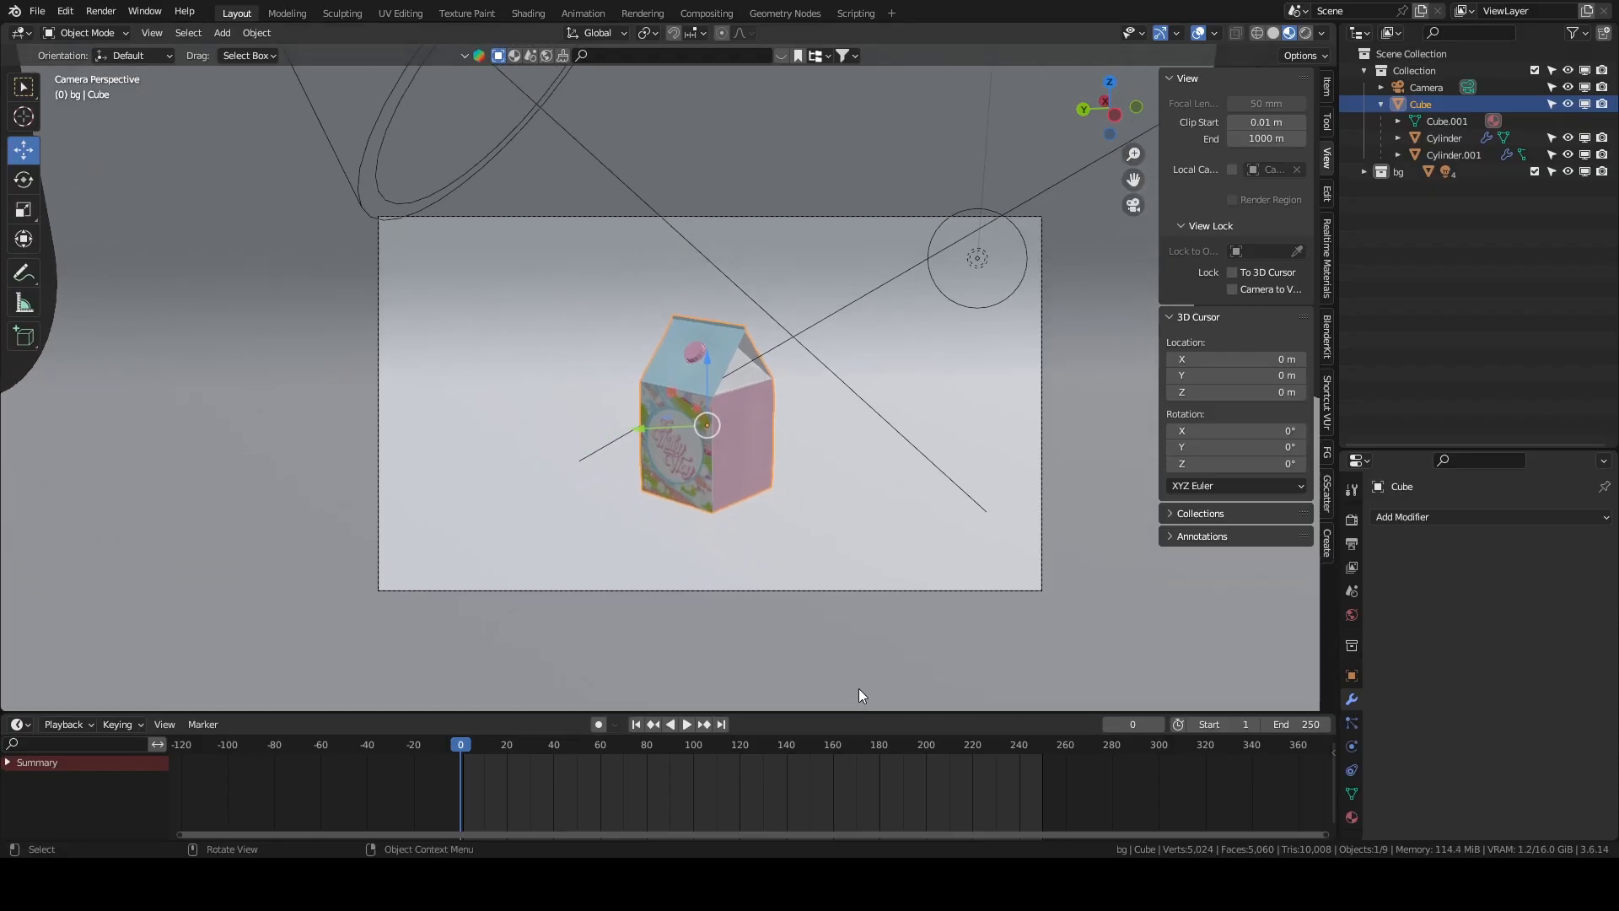
Add a sphere-shaped empty to the scene at the world origin.
{"action": "left_click", "coordinate": [223, 34]}
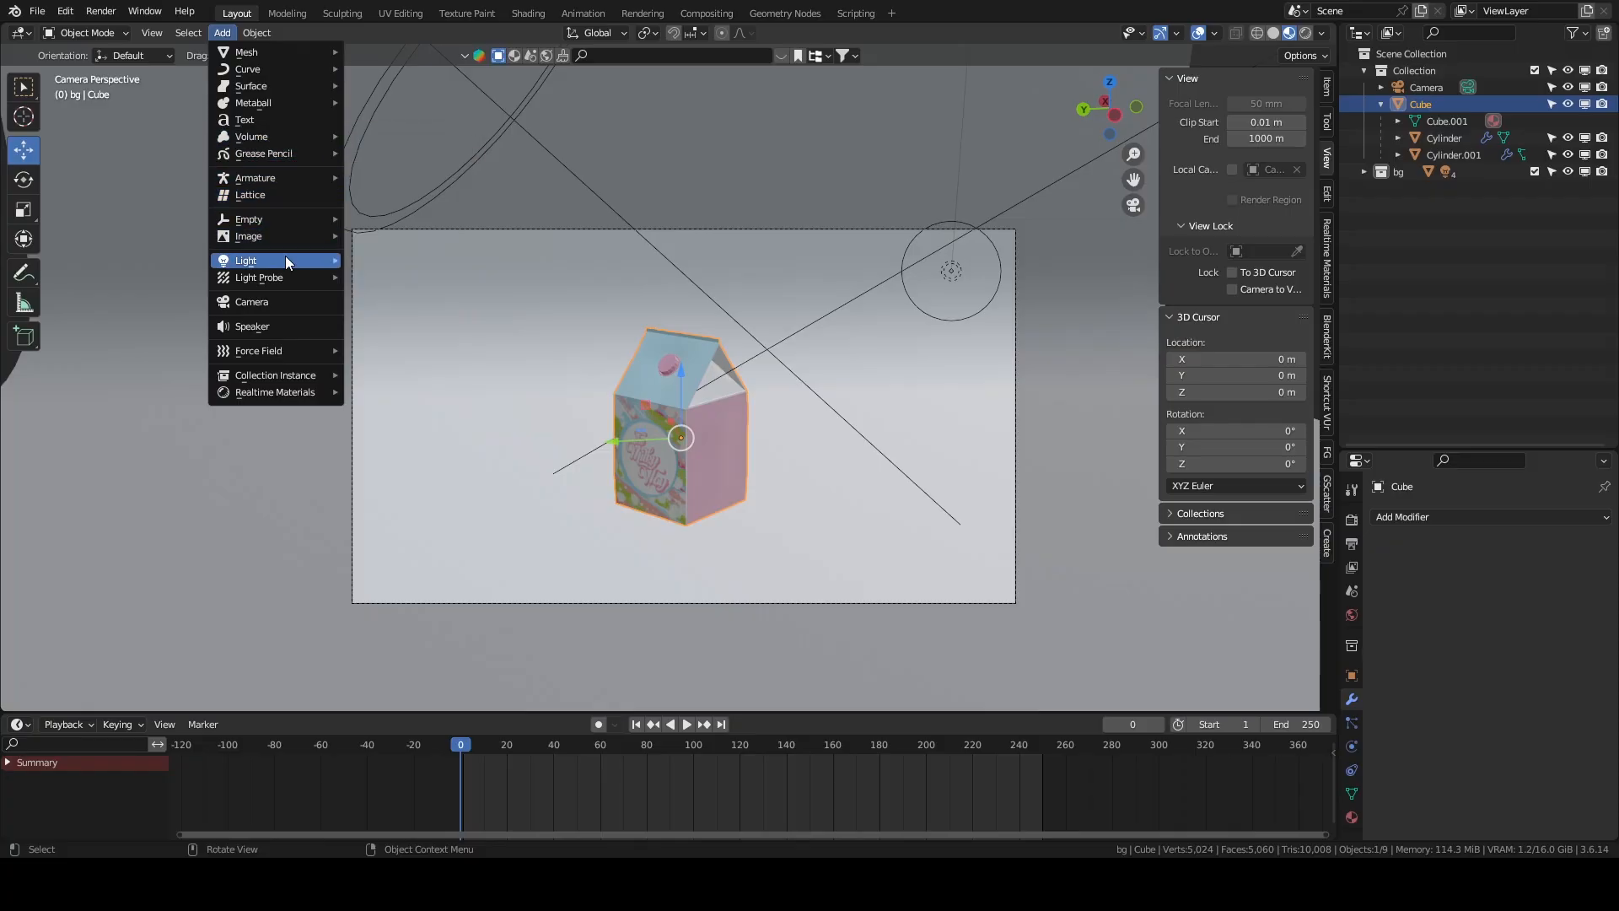
{"action": "mouse_move", "coordinate": [290, 222]}
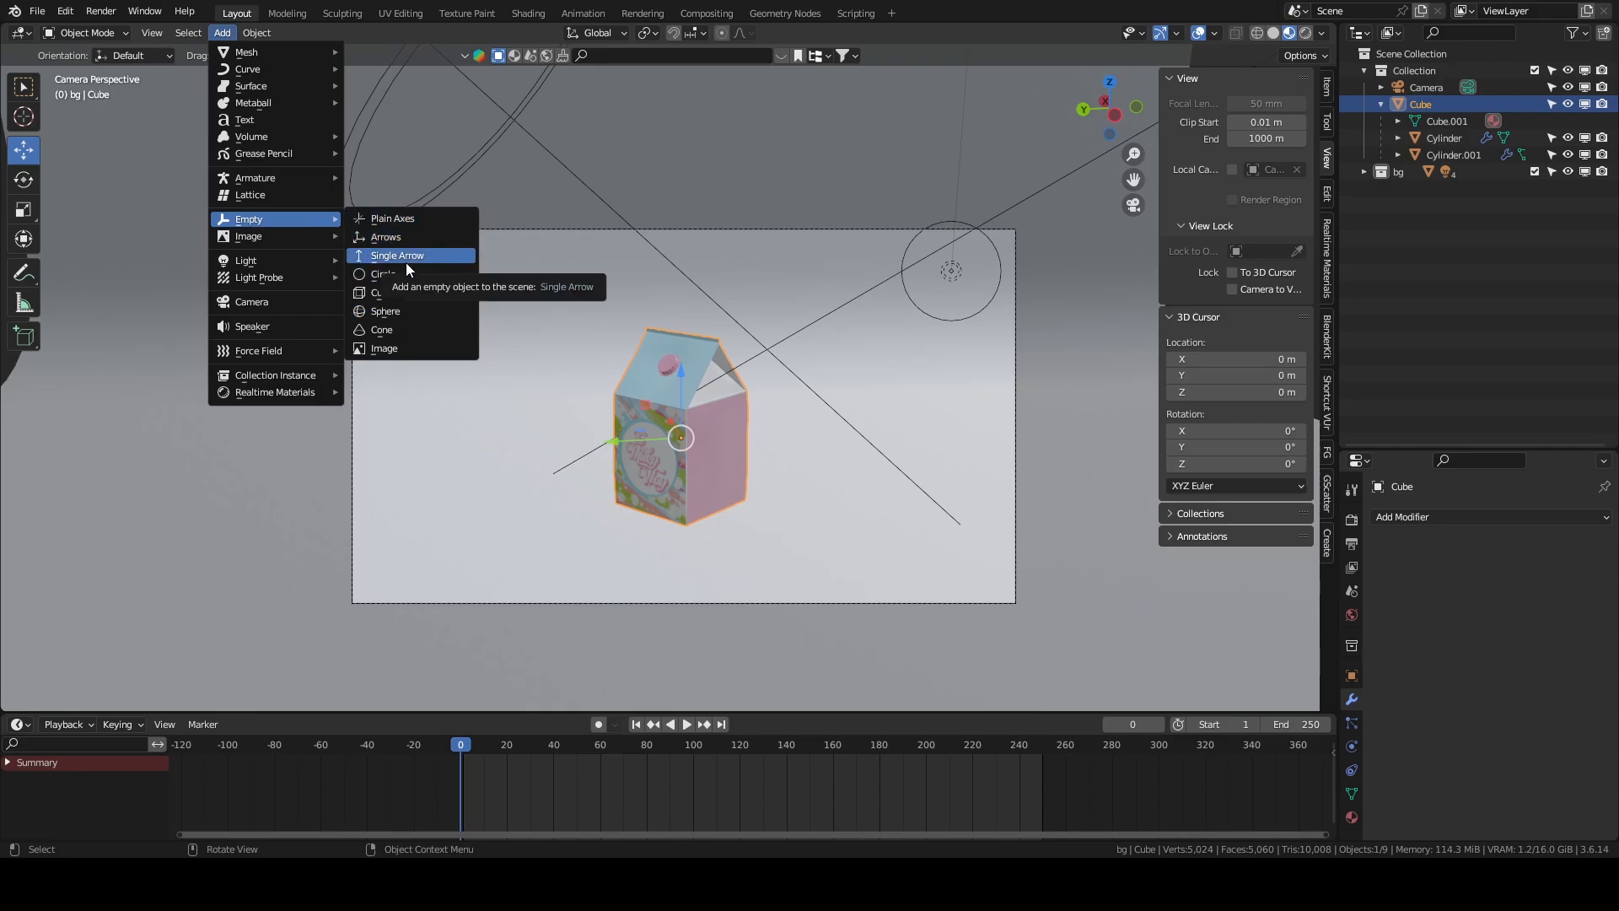
{"action": "left_click", "coordinate": [401, 308]}
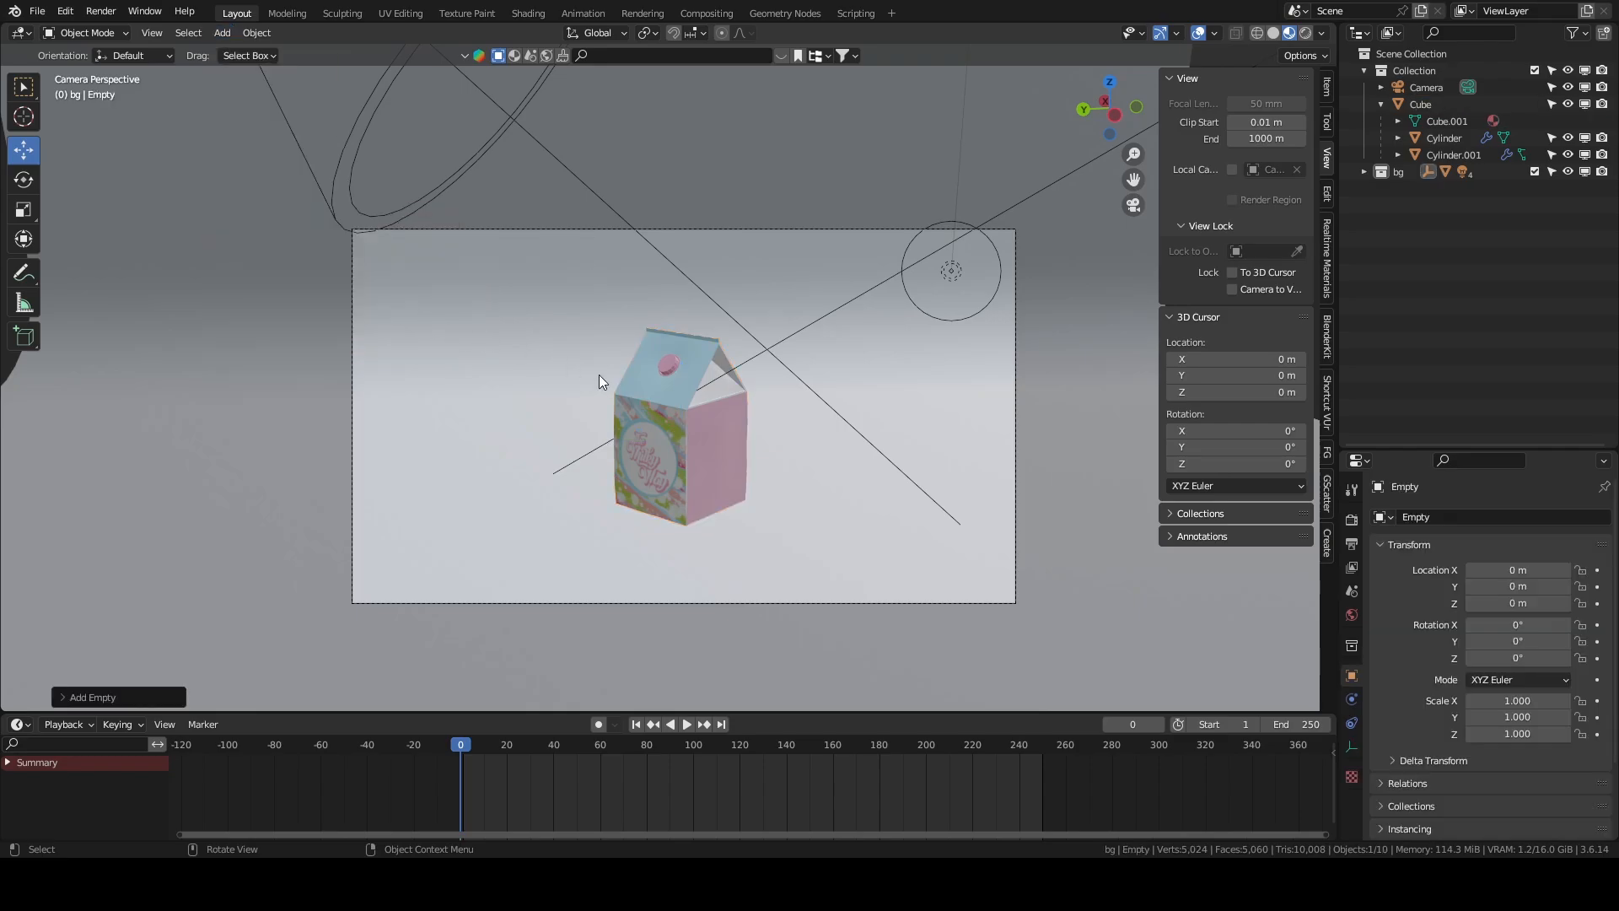
Scale the sphere empty up uniformly to about 2.6 while working in front view.
{"action": "scroll", "coordinate": [655, 381], "scroll_direction": "down", "scroll_amount": 5}
{"action": "key", "text": "grave"}
{"action": "left_click", "coordinate": [559, 241]}
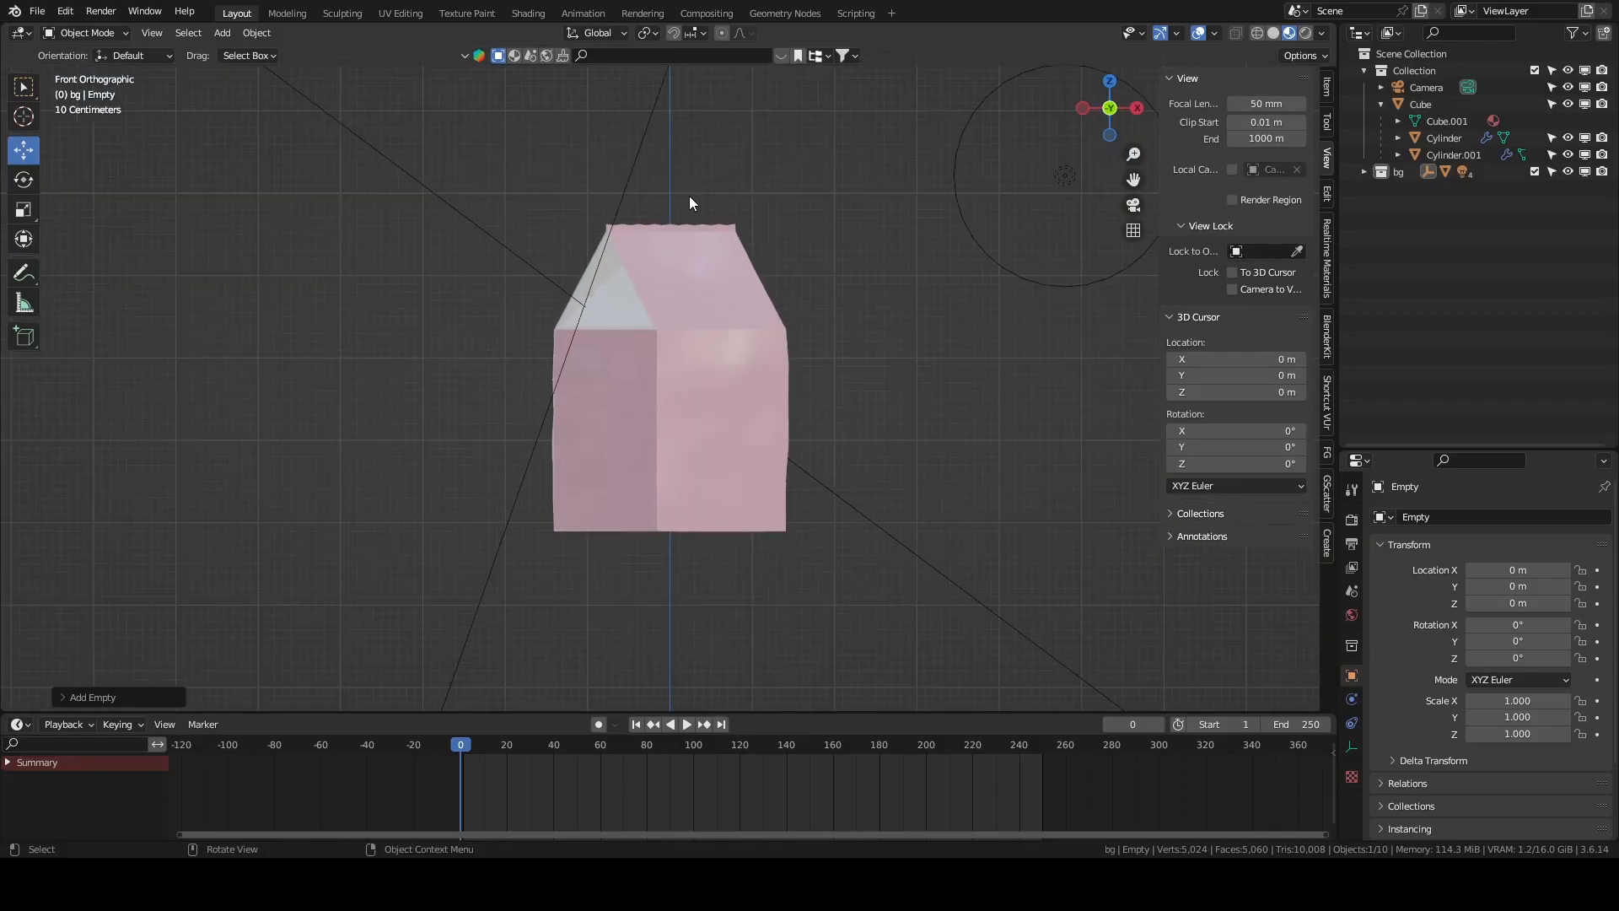
{"action": "scroll", "coordinate": [690, 196], "scroll_direction": "down", "scroll_amount": 5}
{"action": "middle_click_drag", "start_coordinate": [690, 195], "coordinate": [867, 354]}
{"action": "scroll", "coordinate": [866, 354], "scroll_direction": "down", "scroll_amount": 7}
{"action": "key", "text": "grave"}
{"action": "left_click", "coordinate": [620, 182]}
{"action": "scroll", "coordinate": [681, 311], "scroll_direction": "up", "scroll_amount": 4}
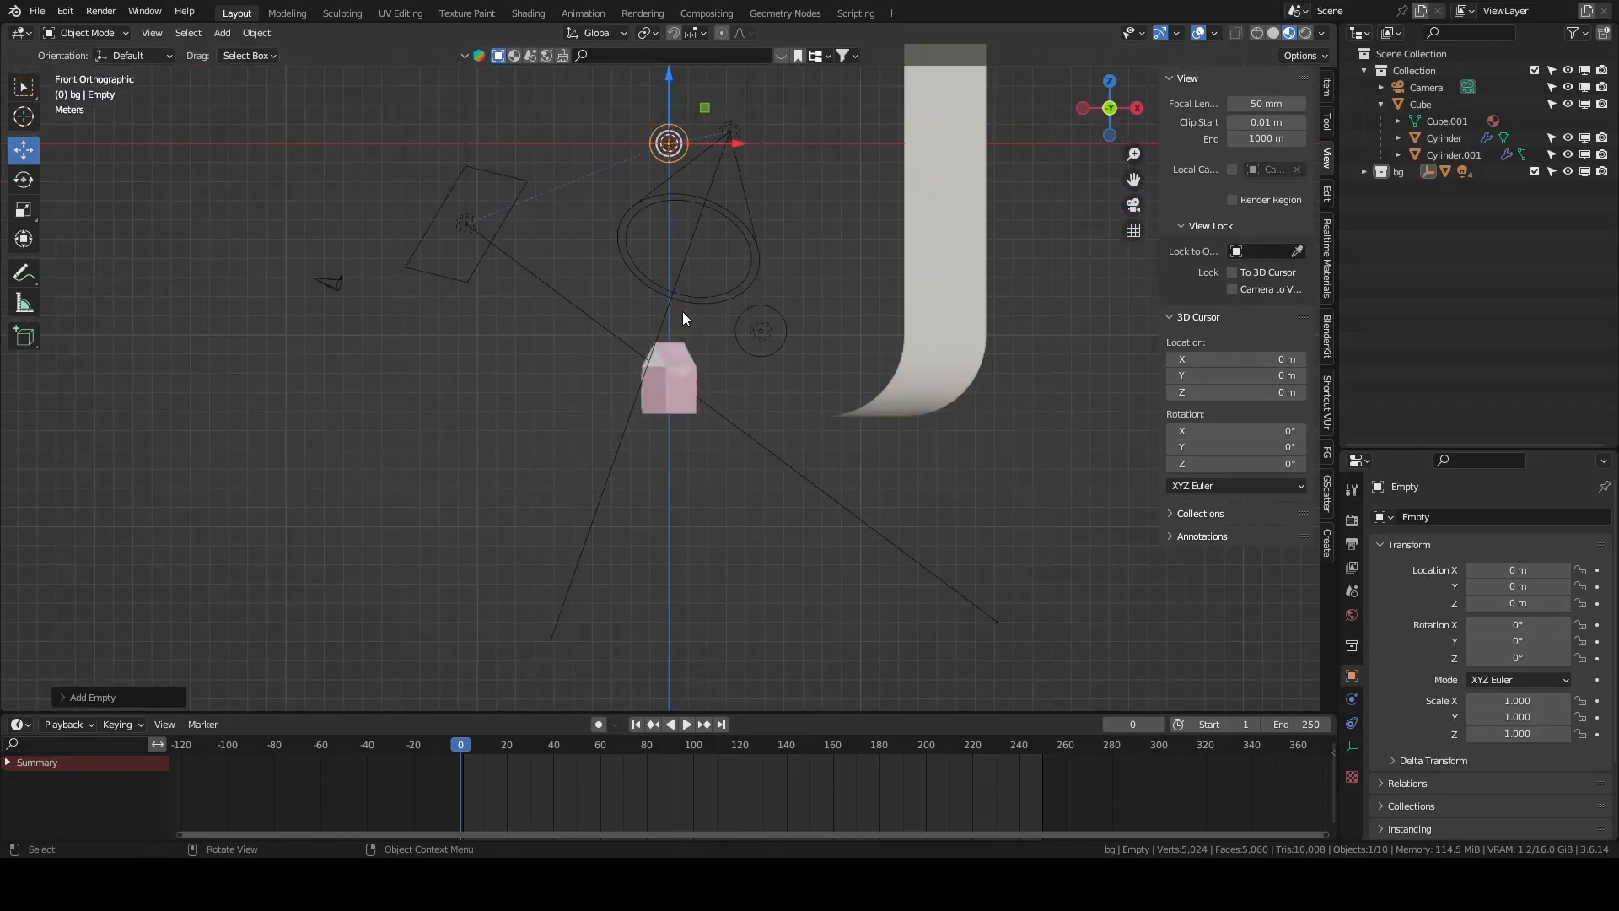
{"action": "scroll", "coordinate": [675, 337], "scroll_direction": "up", "scroll_amount": 1}
{"action": "key", "text": "s"}
{"action": "left_click", "coordinate": [1251, 535]}
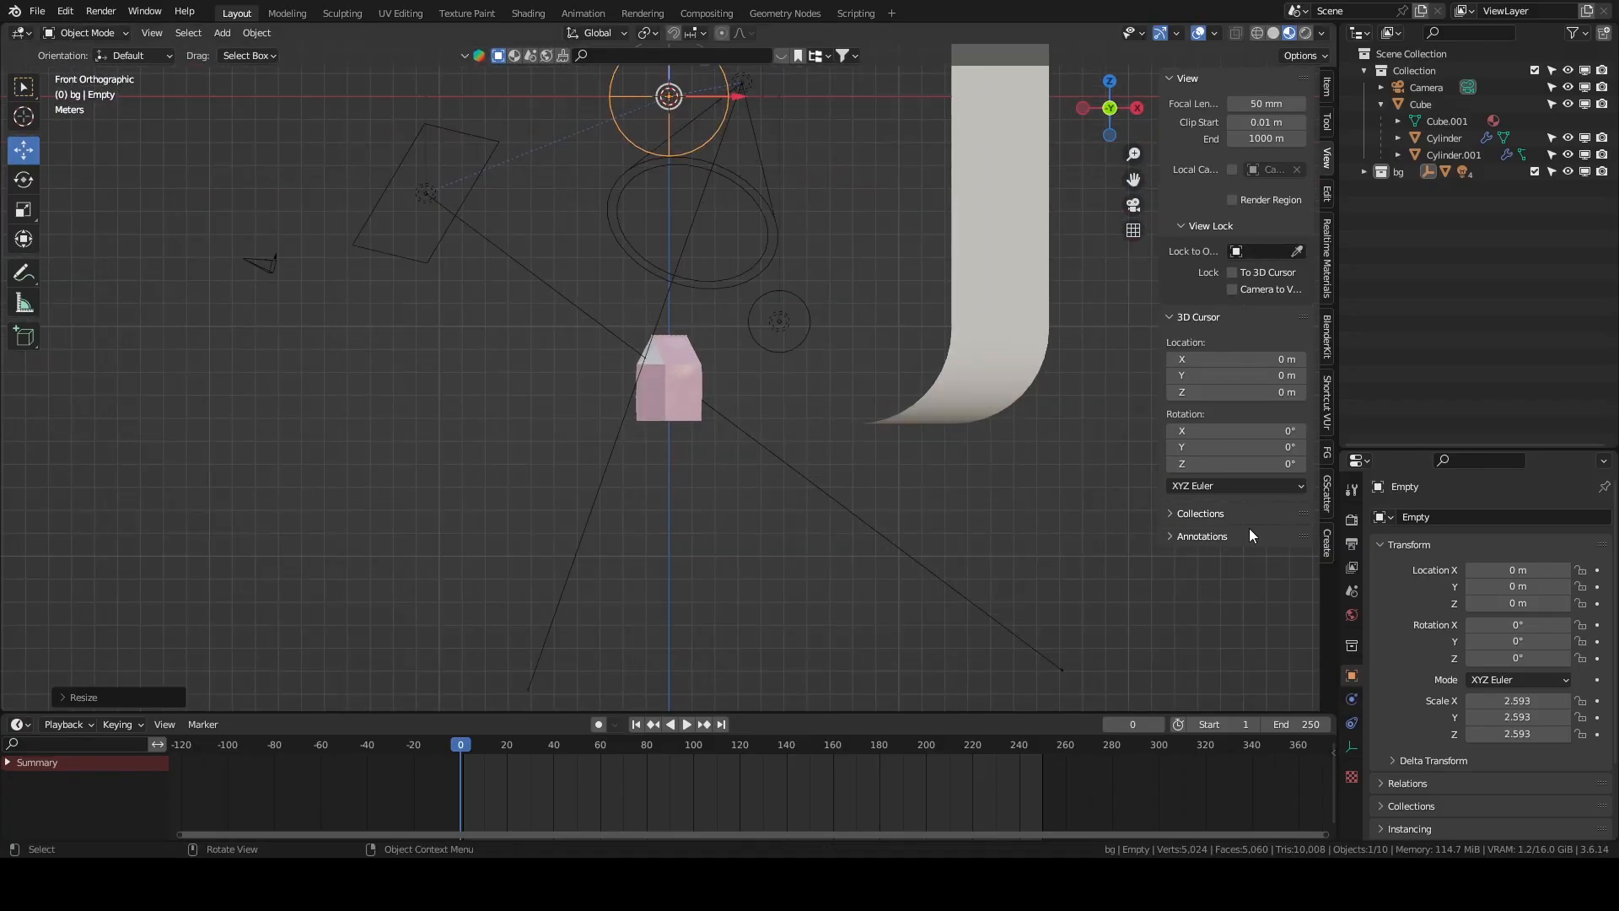
Move the sphere empty down along Z to about -12.39 m, around the milk carton.
{"action": "key", "text": "grave"}
{"action": "left_click", "coordinate": [801, 230]}
{"action": "middle_click_drag", "start_coordinate": [553, 329], "coordinate": [660, 146]}
{"action": "key", "text": "g"}
{"action": "key", "text": "z"}
{"action": "left_click_drag", "start_coordinate": [660, 304], "coordinate": [660, 297]}
{"action": "key", "text": "grave"}
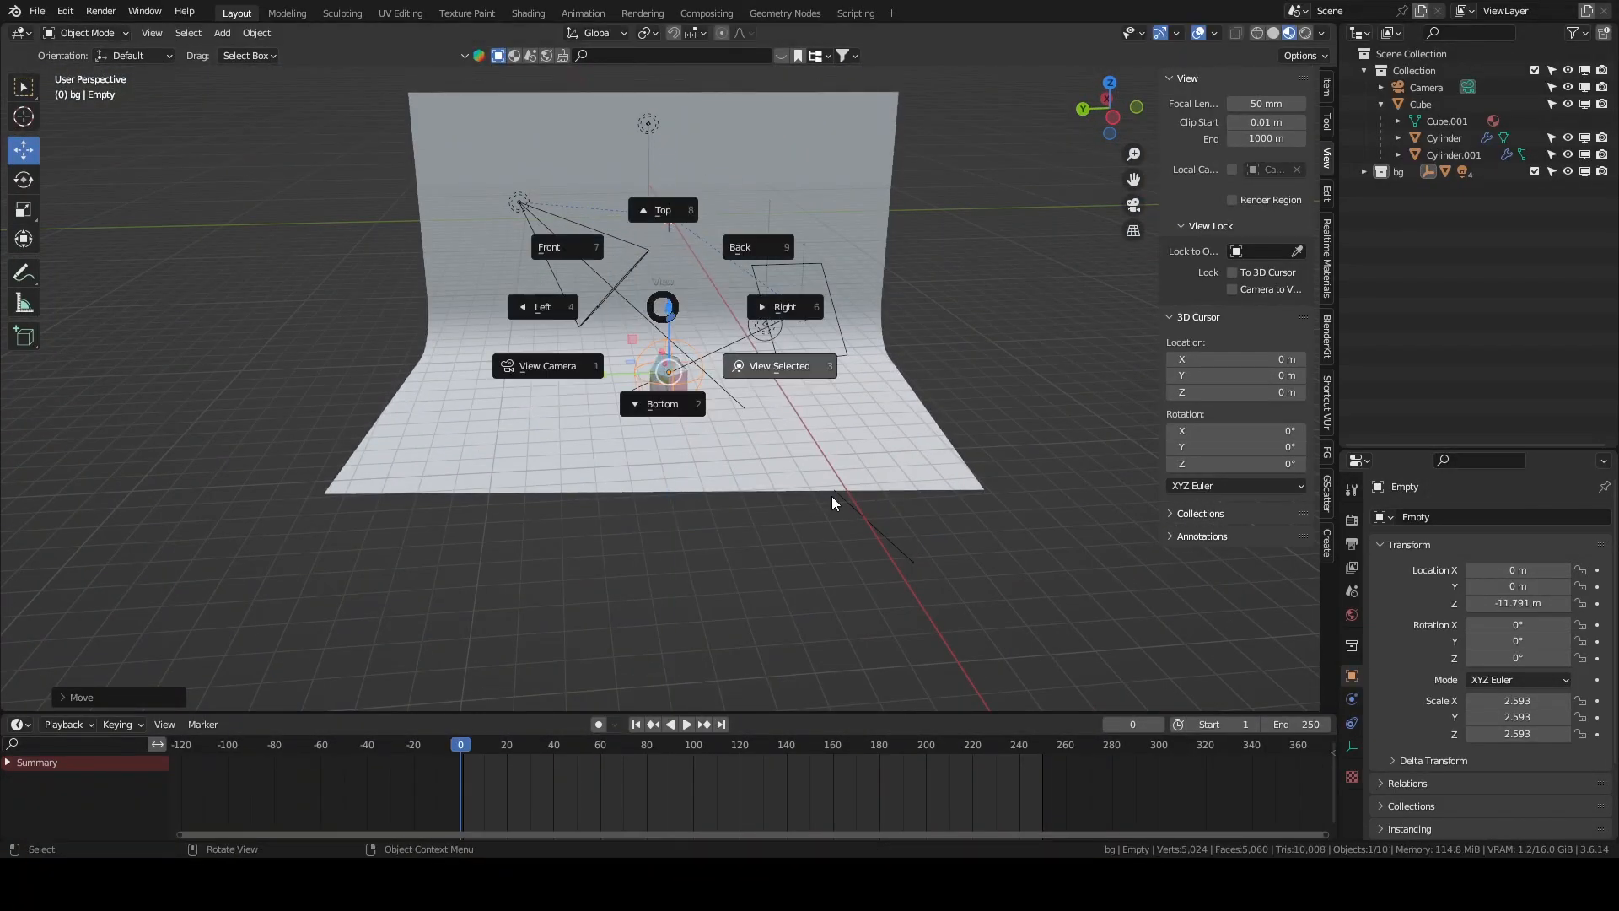
{"action": "left_click", "coordinate": [831, 496]}
{"action": "middle_click_drag", "start_coordinate": [801, 415], "coordinate": [822, 381]}
{"action": "left_click_drag", "start_coordinate": [661, 310], "coordinate": [652, 369]}
{"action": "mouse_move", "coordinate": [661, 400]}
{"action": "middle_mouse_down"}
{"action": "mouse_move", "coordinate": [762, 425]}
{"action": "mouse_move", "coordinate": [654, 412]}
{"action": "middle_mouse_up"}
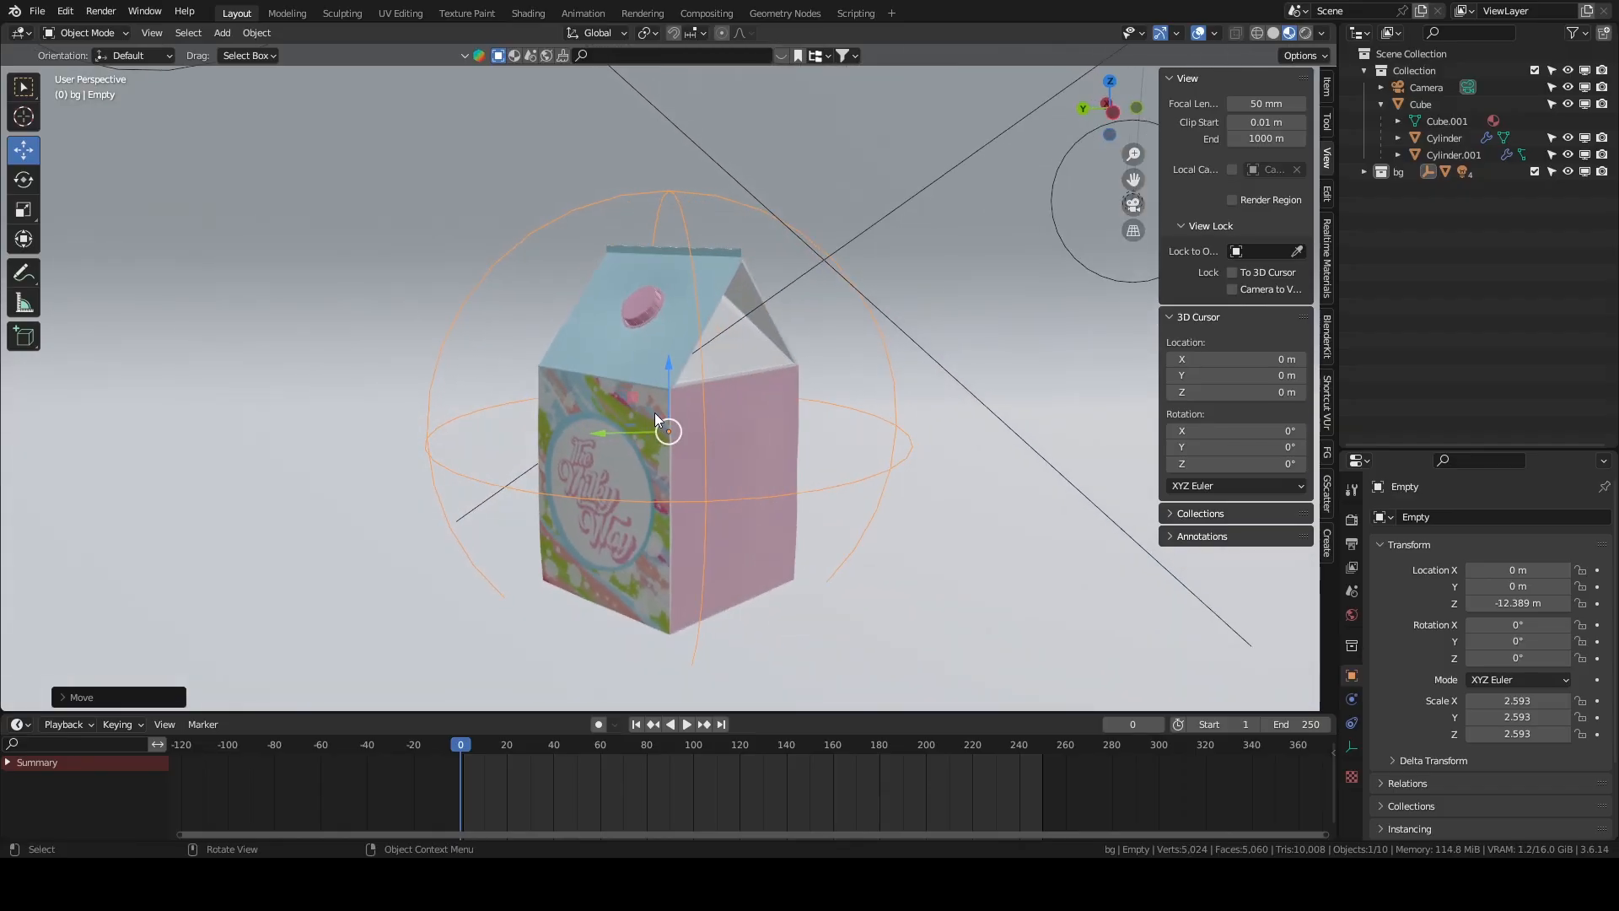
Scale the sphere empty down slightly so it fits more closely around the carton.
{"action": "key", "text": "s"}
{"action": "right_click", "coordinate": [782, 386]}
{"action": "key", "text": "s"}
{"action": "left_click", "coordinate": [742, 384]}
{"action": "middle_click_drag", "start_coordinate": [742, 384], "coordinate": [728, 444]}
Reset the milk carton's Z rotation to 0° and rotate it about Z to 95° so its label faces forward.
{"action": "left_click", "coordinate": [715, 442]}
{"action": "left_click", "coordinate": [1352, 675]}
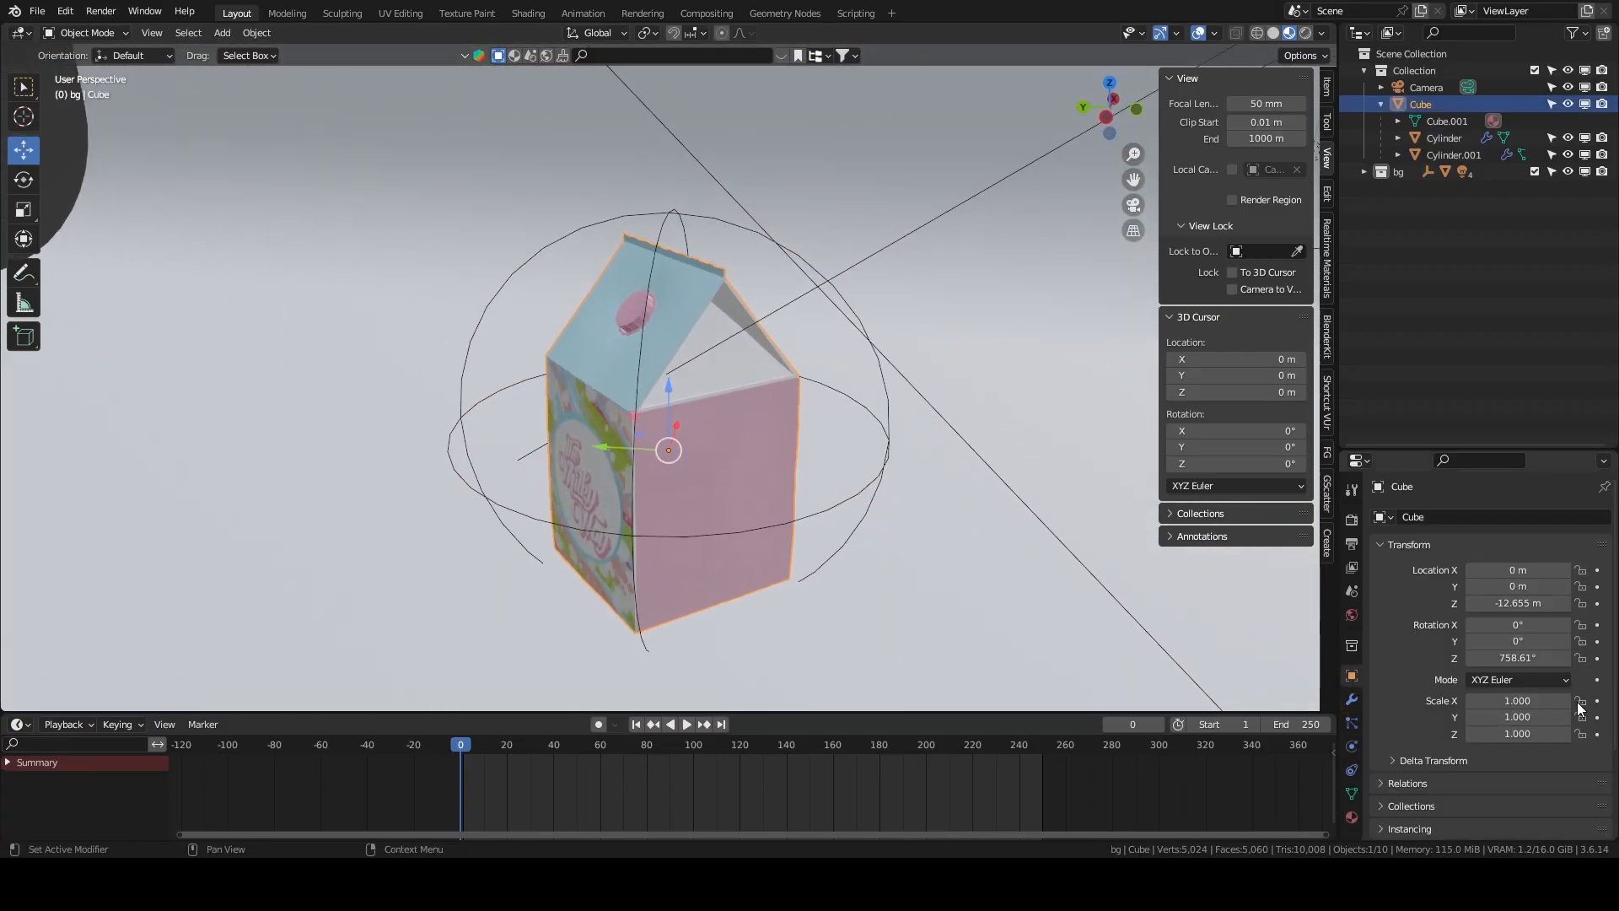
{"action": "type", "text": "0"}
{"action": "key", "text": "Return"}
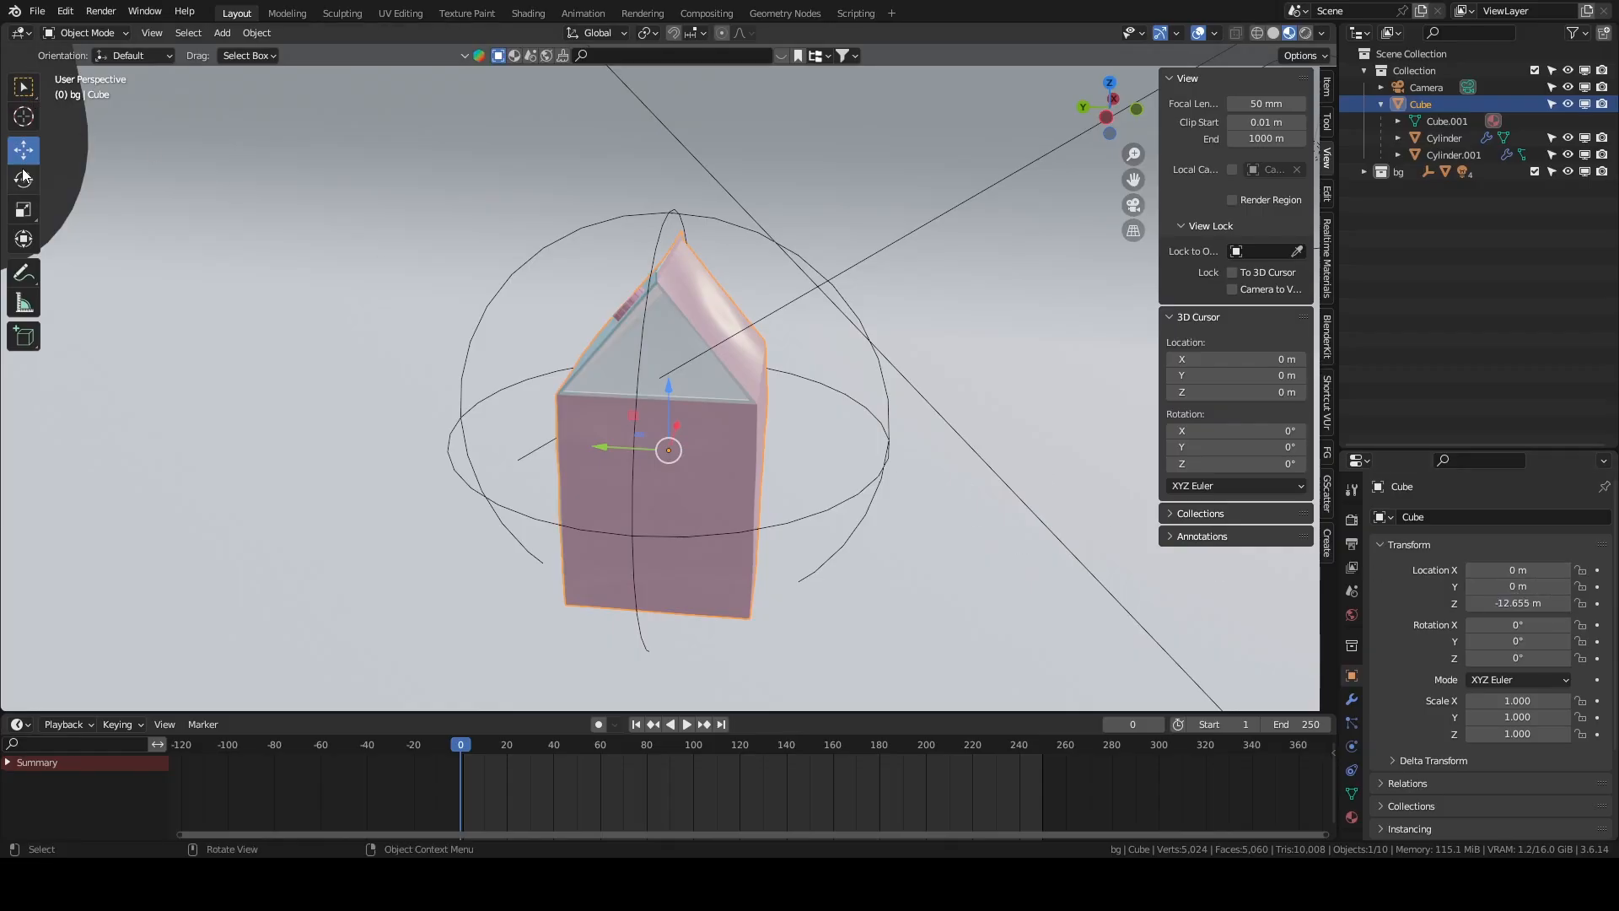
{"action": "left_click_drag", "start_coordinate": [674, 476], "coordinate": [765, 410]}
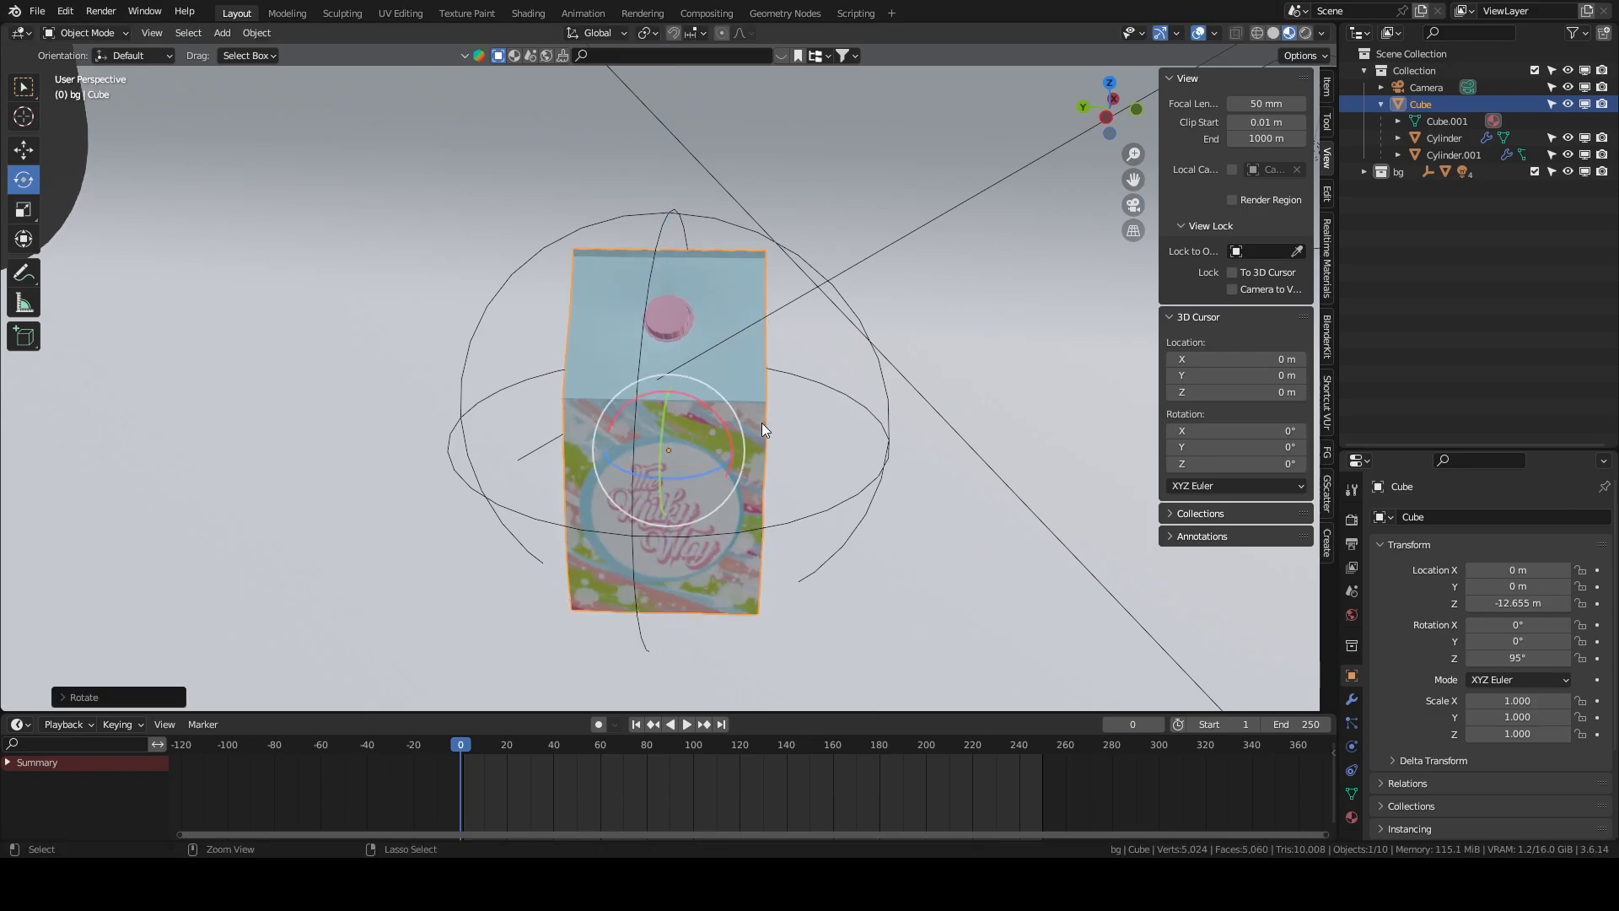
Exclude the bg collection from the scene and adjust the carton's Z rotation to 90° in top view.
{"action": "middle_click_drag", "start_coordinate": [762, 428], "coordinate": [763, 362]}
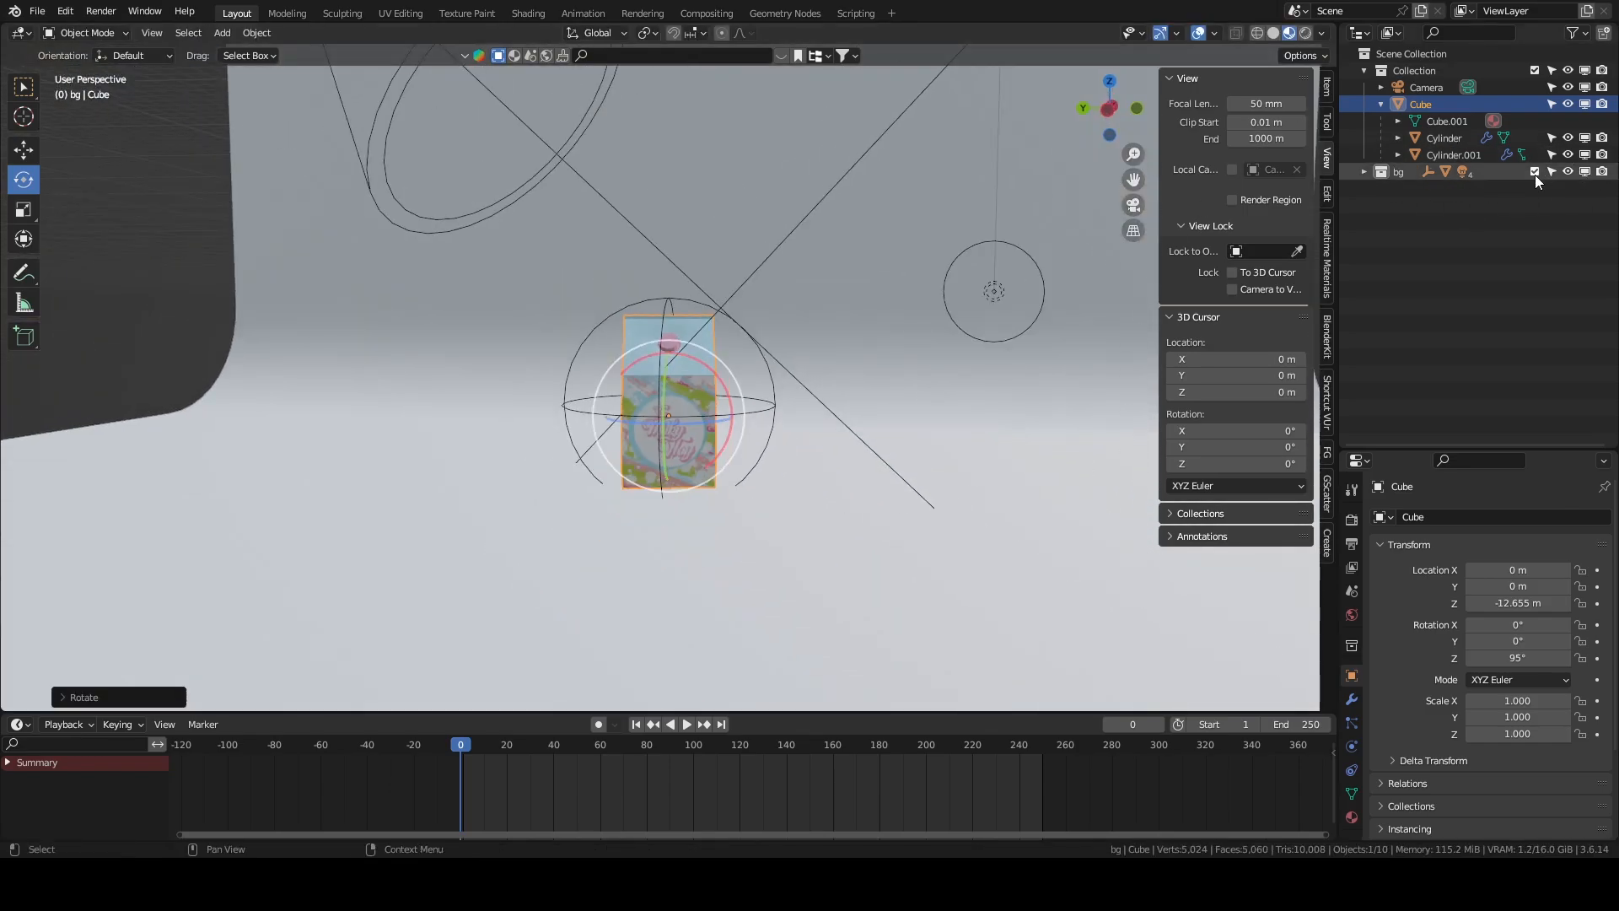
{"action": "left_click", "coordinate": [1534, 171]}
{"action": "key", "text": "grave"}
{"action": "left_click", "coordinate": [764, 435]}
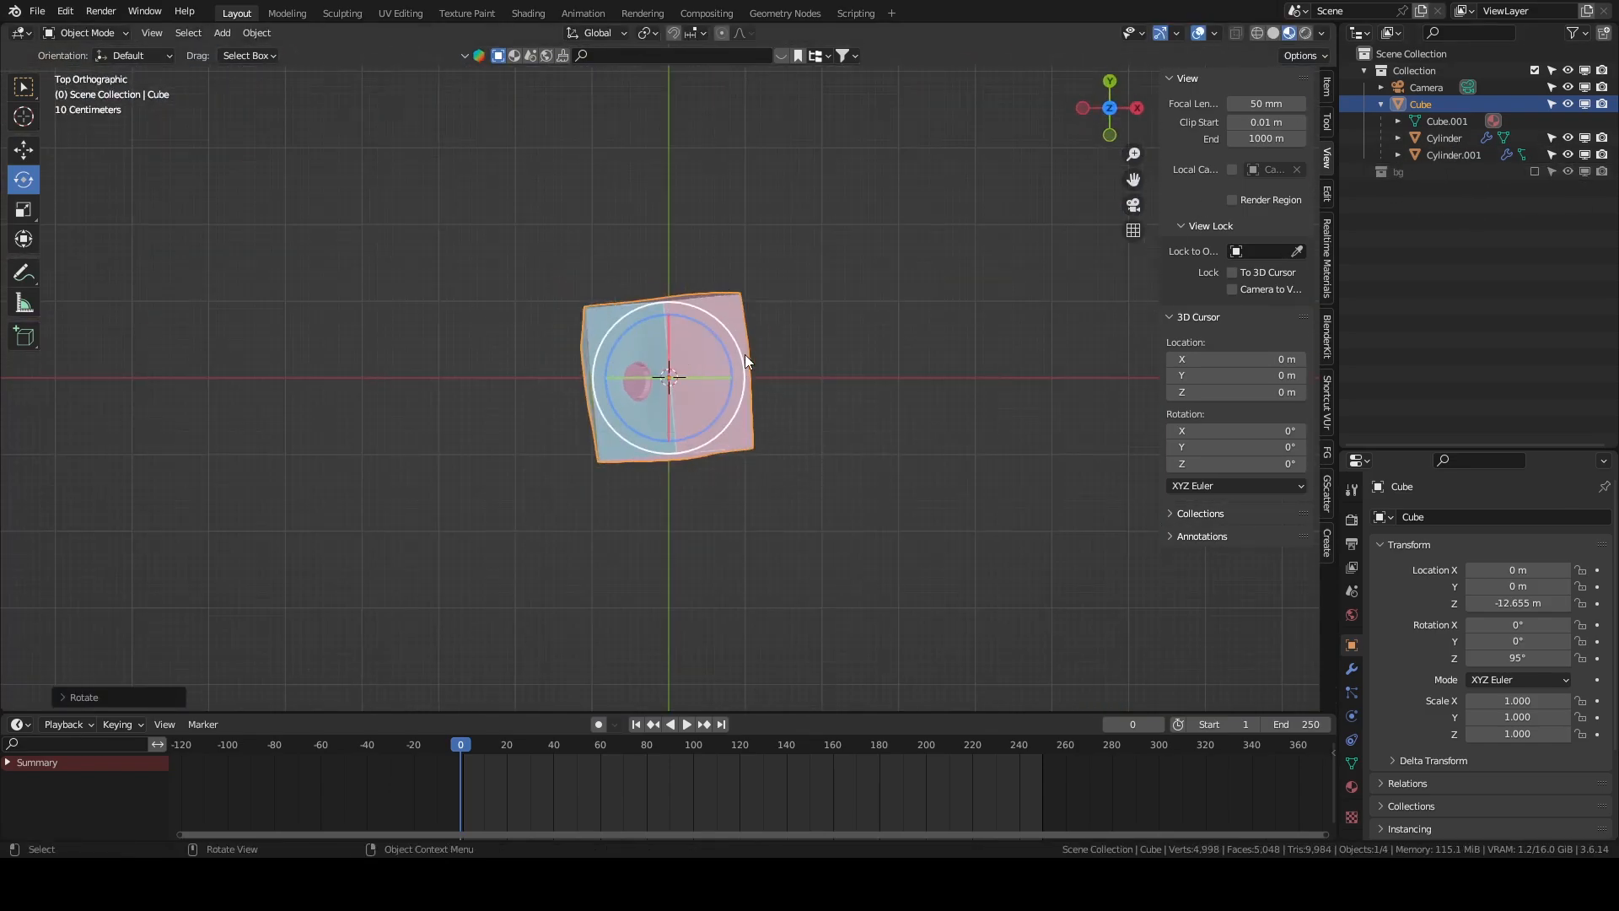
{"action": "left_click_drag", "start_coordinate": [723, 346], "coordinate": [726, 353]}
{"action": "left_click", "coordinate": [834, 460]}
Check the isolated carton and re-enable the bg collection.
{"action": "middle_click_drag", "start_coordinate": [826, 531], "coordinate": [962, 413]}
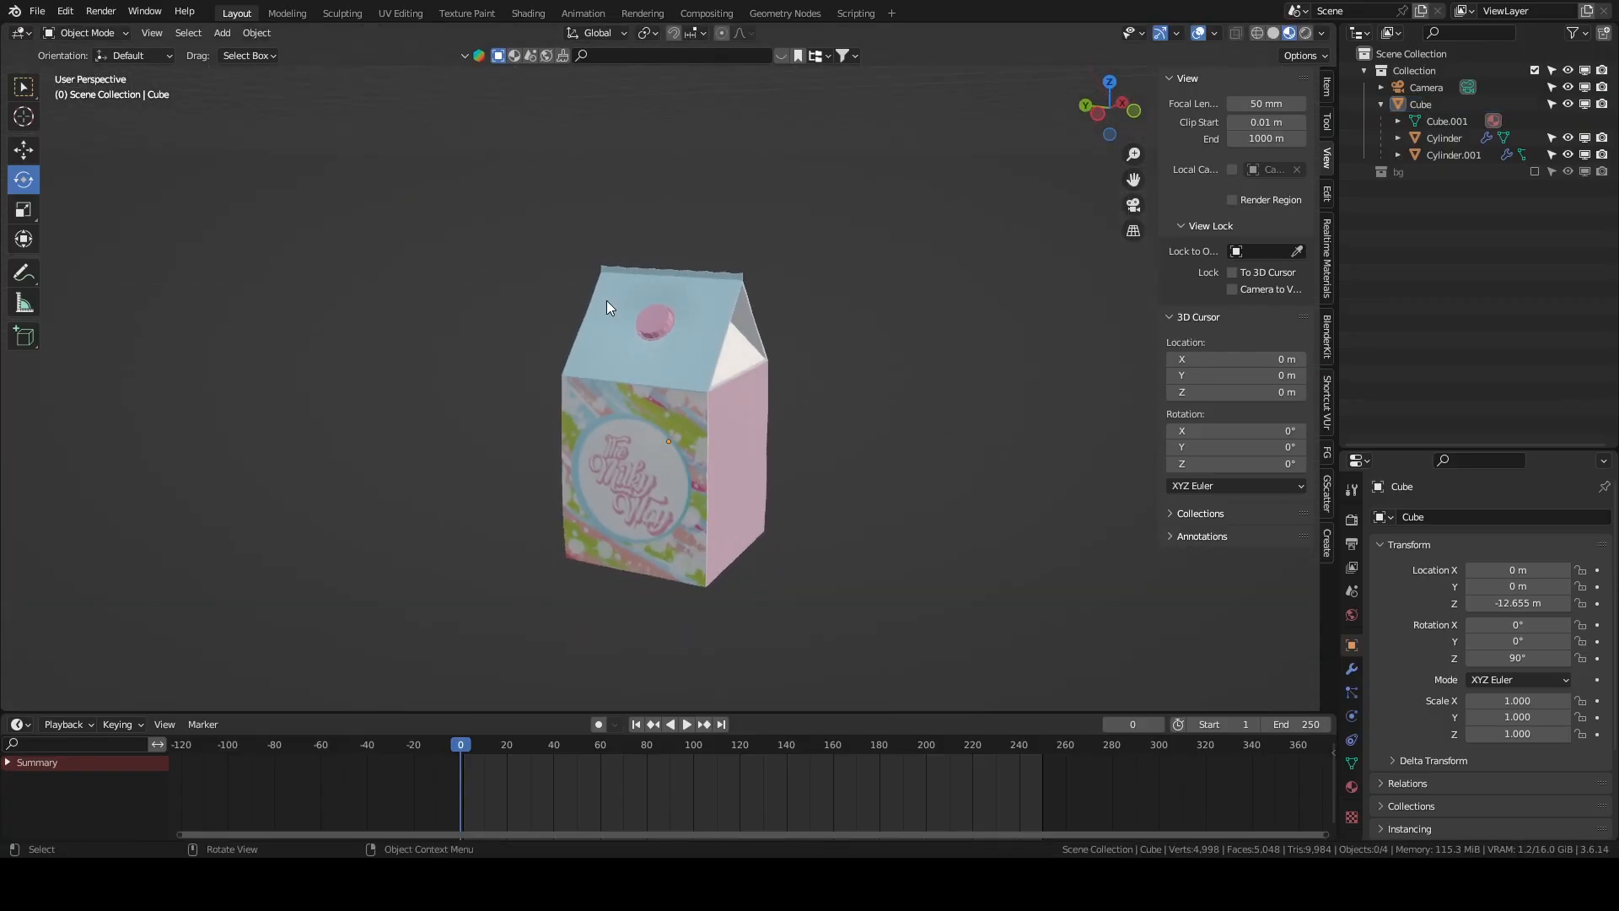
{"action": "middle_click_drag", "start_coordinate": [606, 300], "coordinate": [902, 385]}
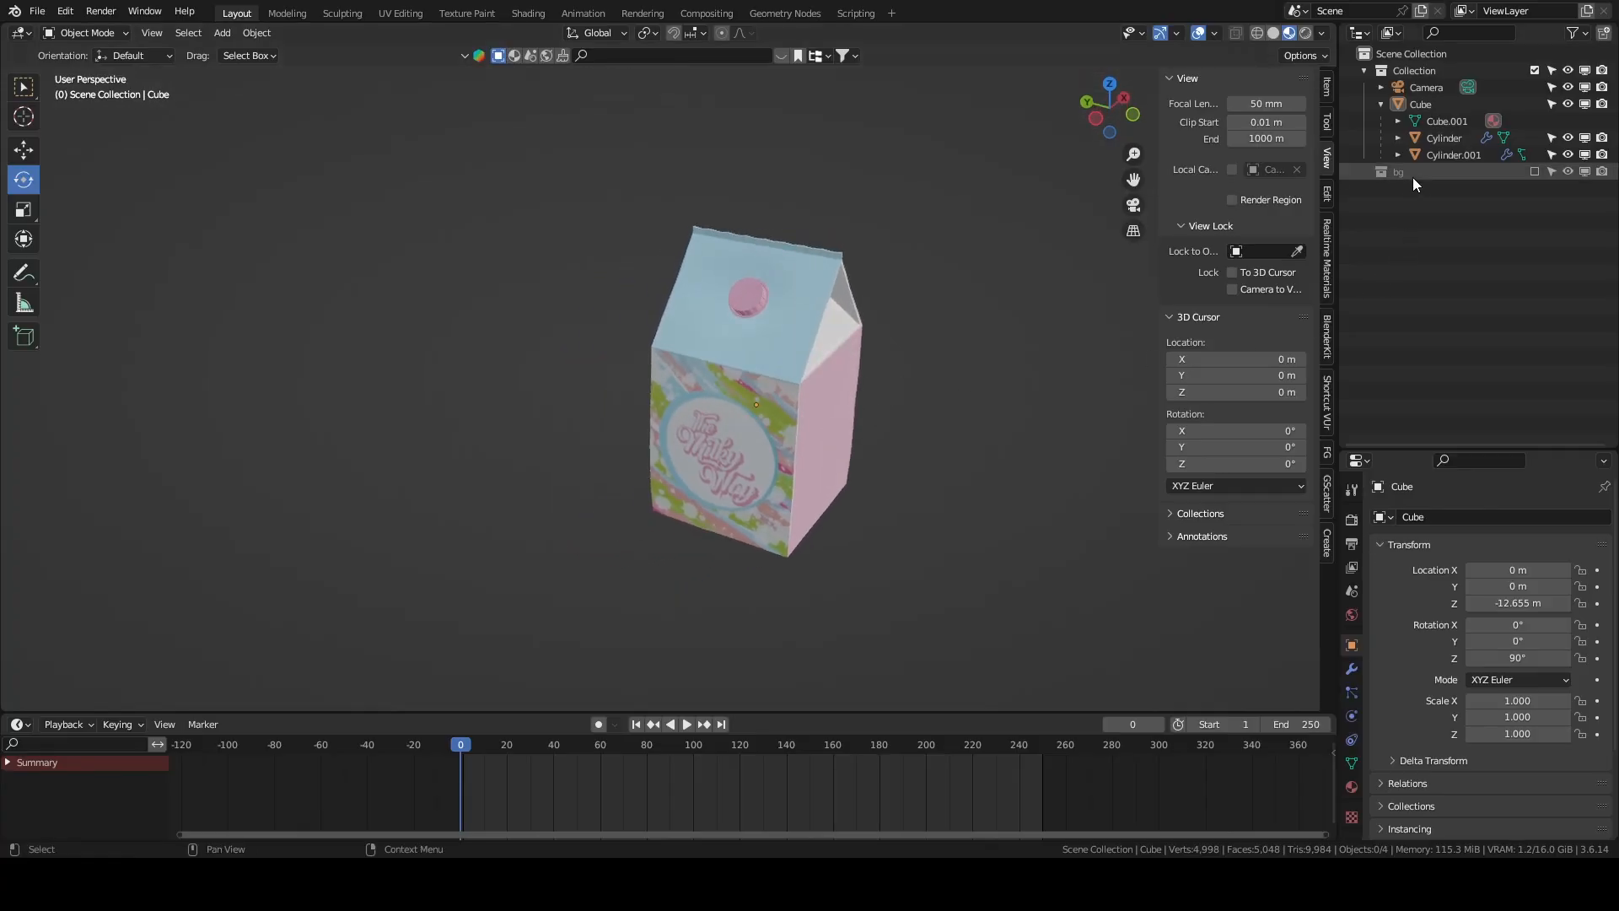
{"action": "left_click", "coordinate": [1534, 172]}
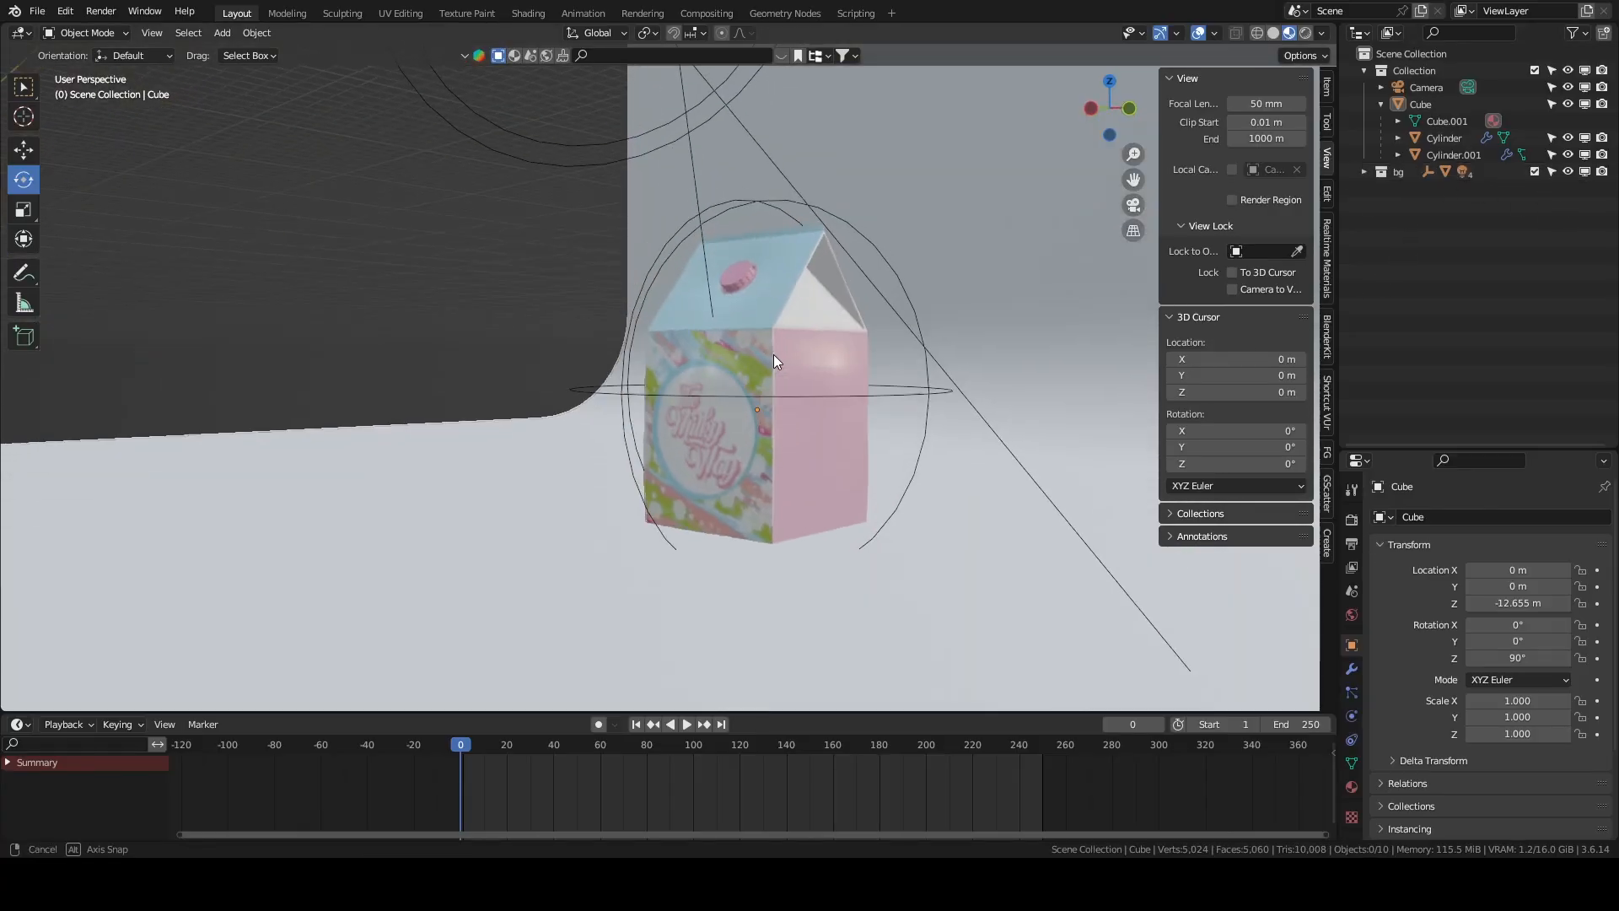
Select the milk carton with the Move tool active and examine its alignment from the front, right and top views.
{"action": "middle_click_drag", "start_coordinate": [894, 415], "coordinate": [580, 257]}
{"action": "left_click", "coordinate": [801, 346]}
{"action": "left_click", "coordinate": [582, 250]}
{"action": "left_click", "coordinate": [27, 152]}
{"action": "key", "text": "grave"}
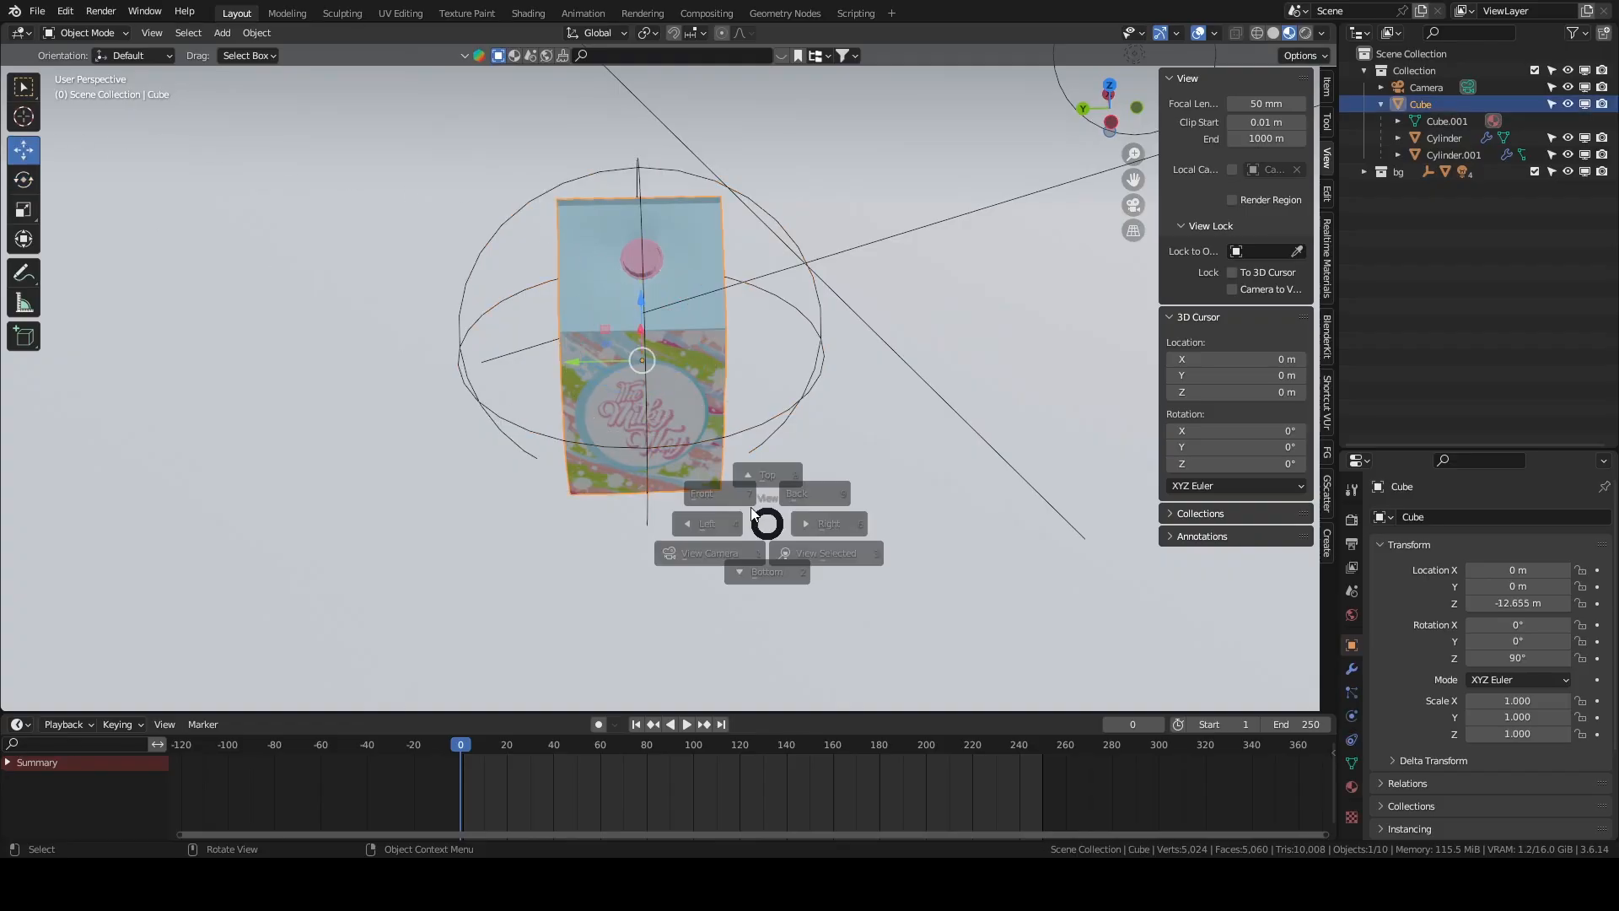
{"action": "left_click", "coordinate": [619, 326]}
{"action": "key", "text": "grave"}
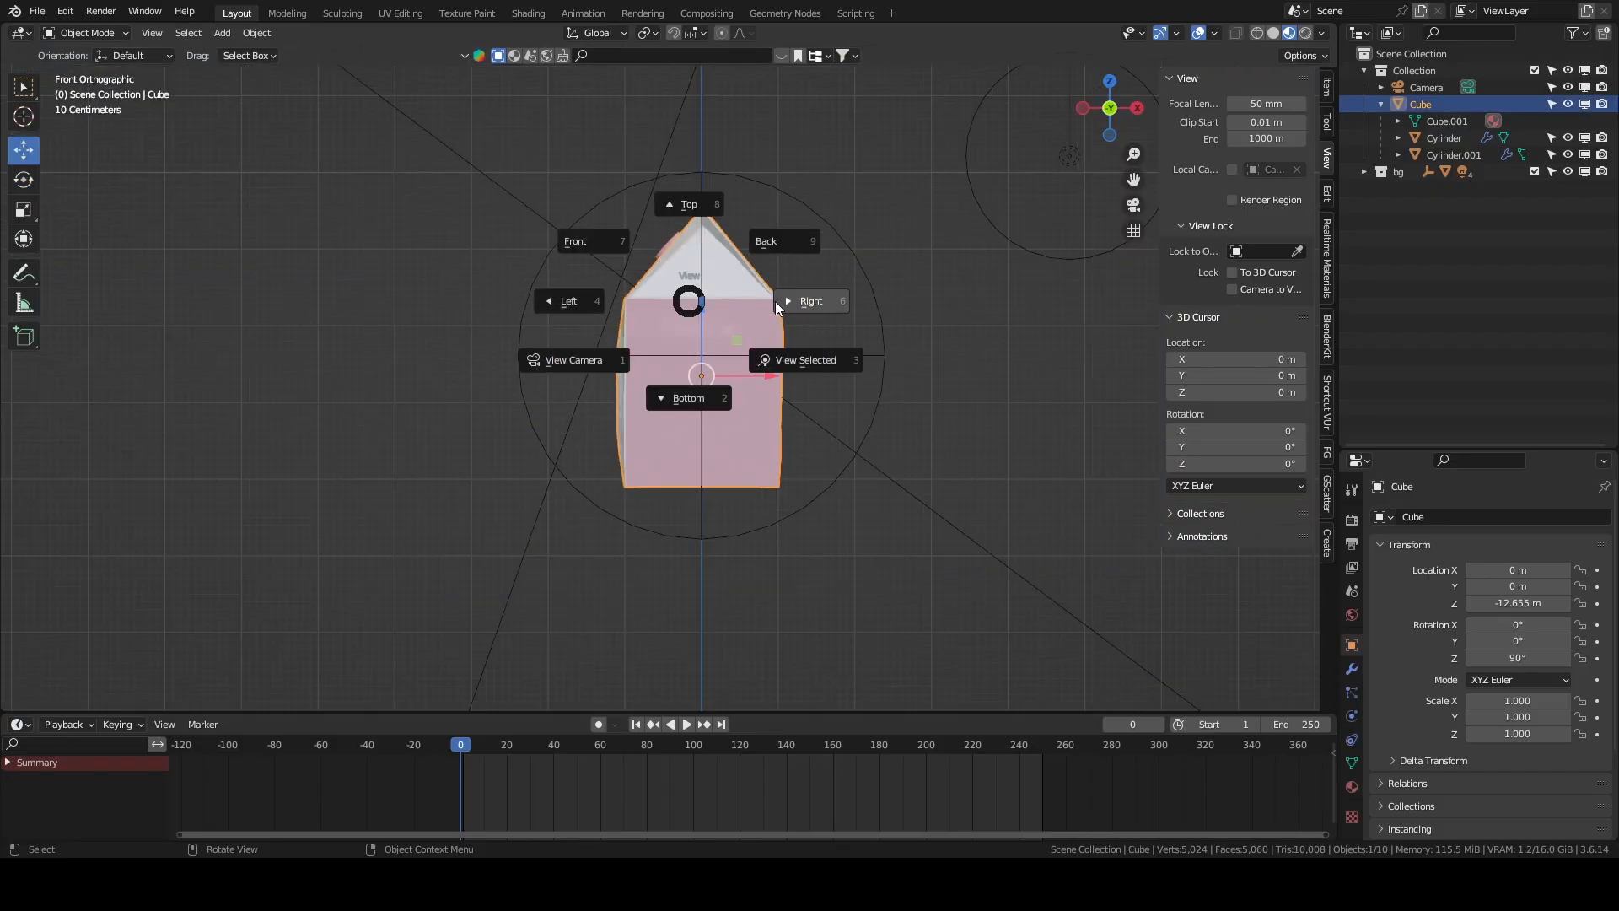
{"action": "left_click", "coordinate": [777, 301]}
{"action": "middle_click_drag", "start_coordinate": [777, 301], "coordinate": [427, 329]}
{"action": "key", "text": "grave"}
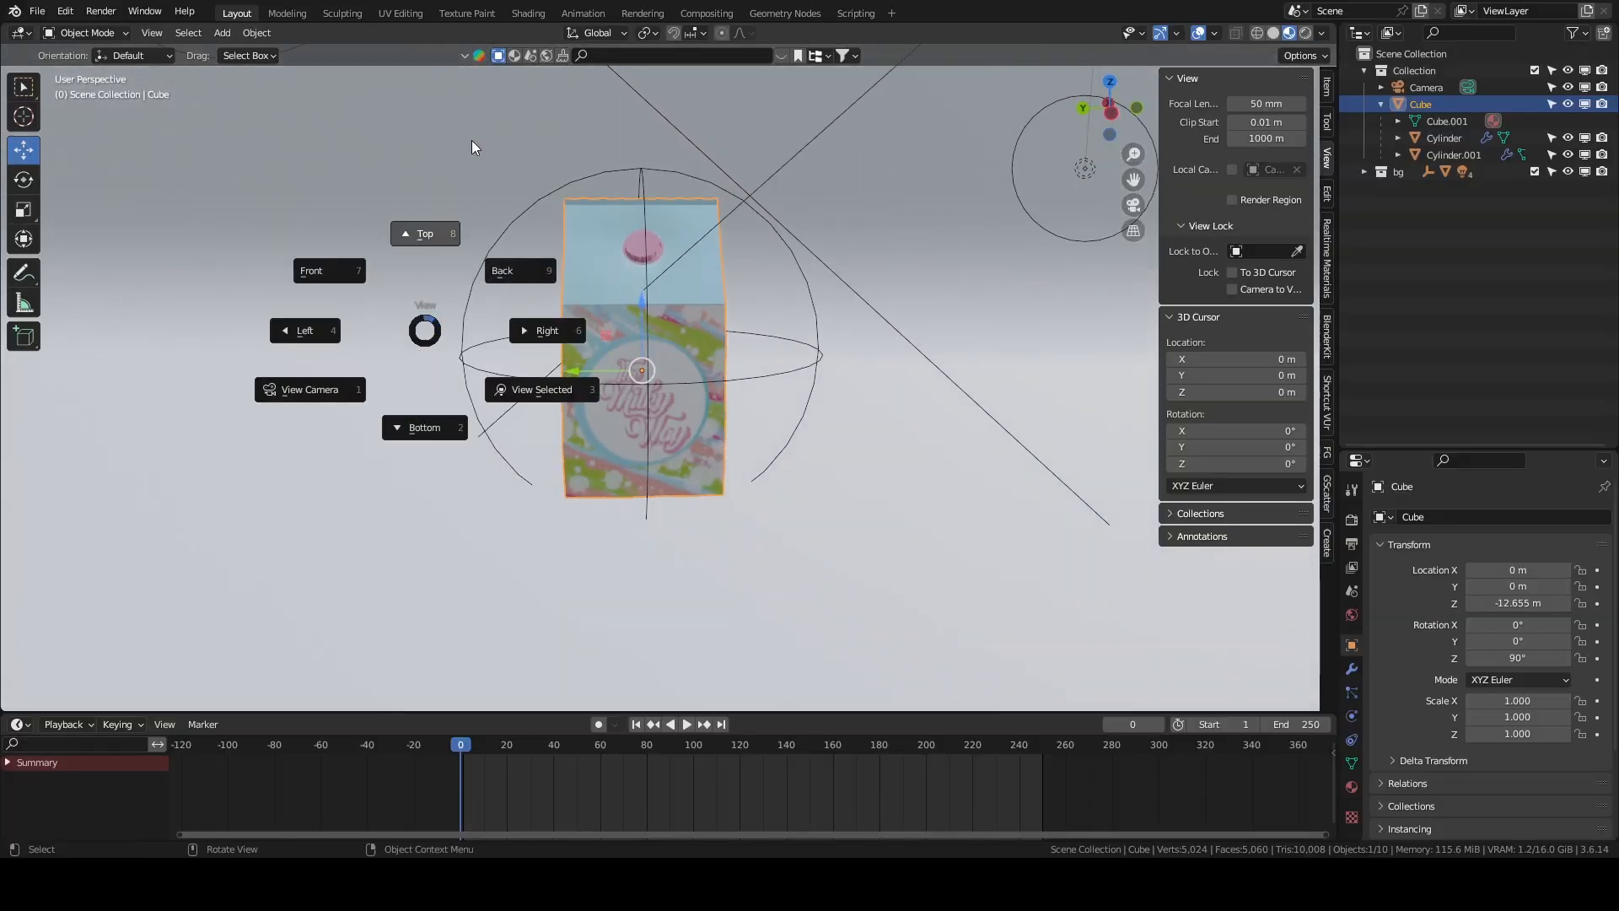
{"action": "left_click", "coordinate": [470, 144]}
{"action": "middle_click_drag", "start_coordinate": [478, 200], "coordinate": [464, 381]}
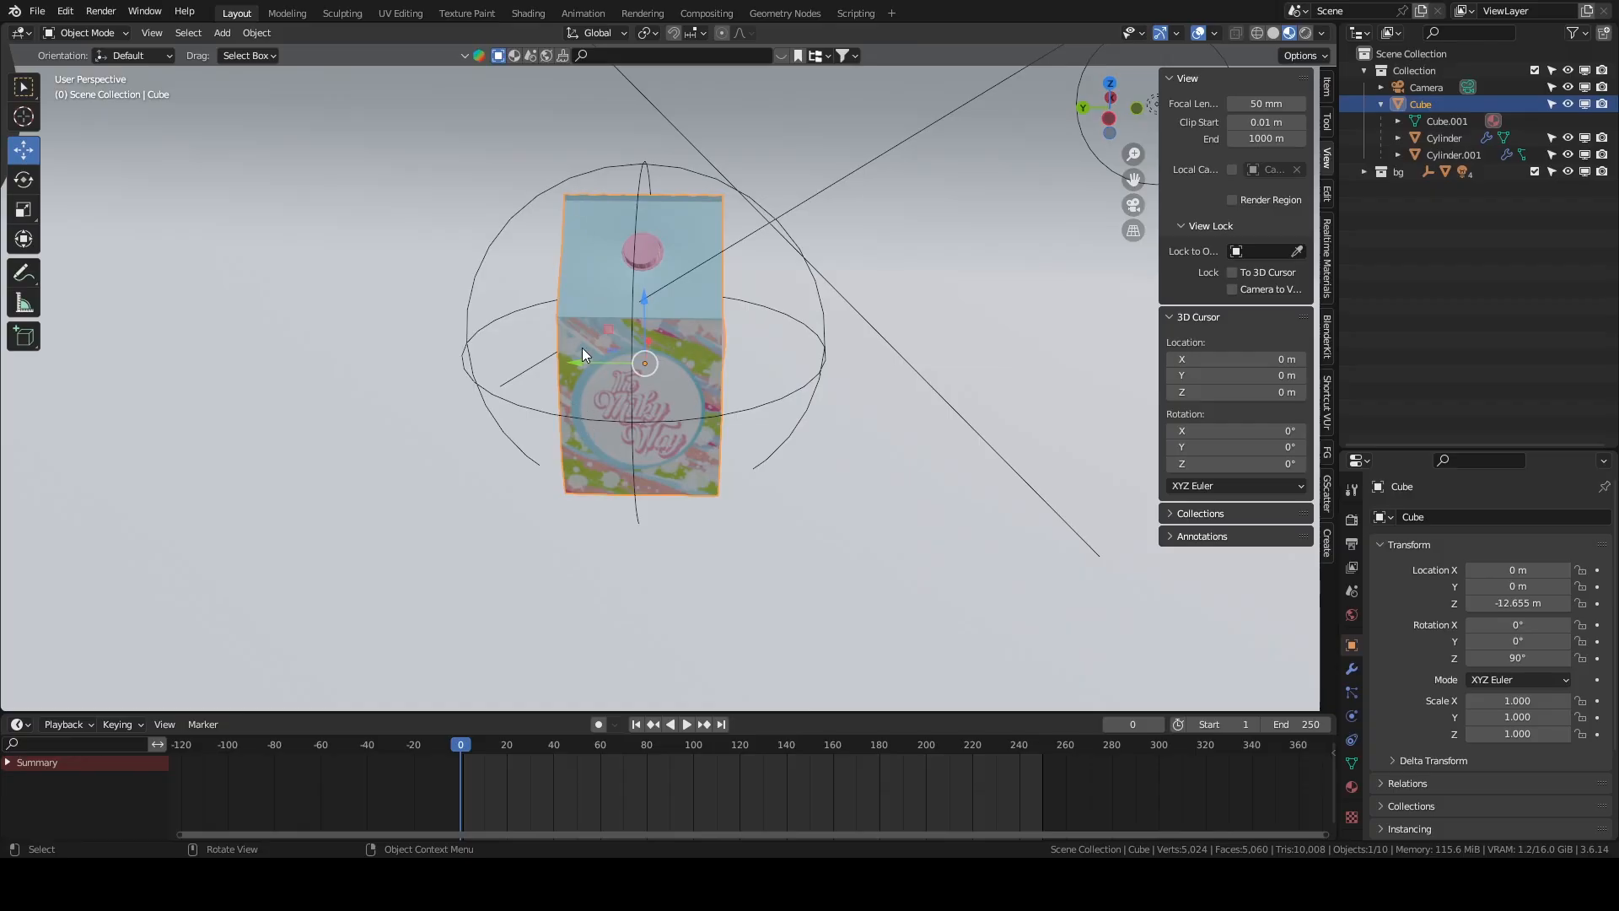
{"action": "middle_click_drag", "start_coordinate": [582, 347], "coordinate": [706, 336]}
{"action": "scroll", "coordinate": [707, 335], "scroll_direction": "up", "scroll_amount": 2}
{"action": "middle_click_drag", "start_coordinate": [594, 279], "coordinate": [620, 276]}
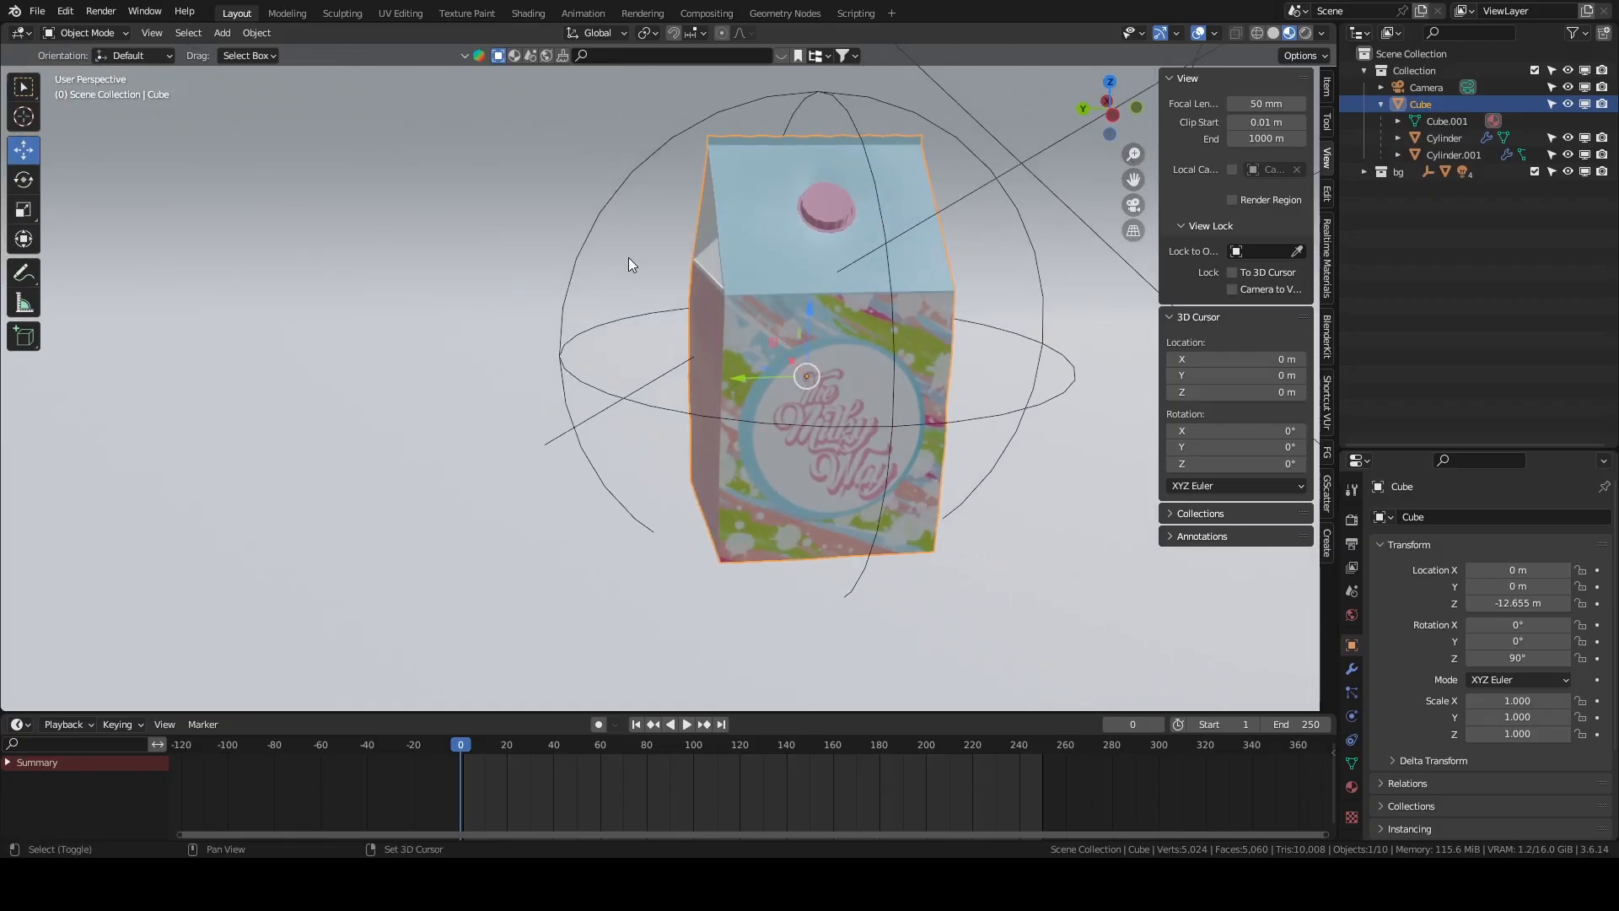
Find the Shortcut VUr add-on in the viewport sidebar and start its on-screen input display.
{"action": "left_click", "coordinate": [1328, 189]}
{"action": "left_click", "coordinate": [1327, 163]}
{"action": "left_click", "coordinate": [1328, 506]}
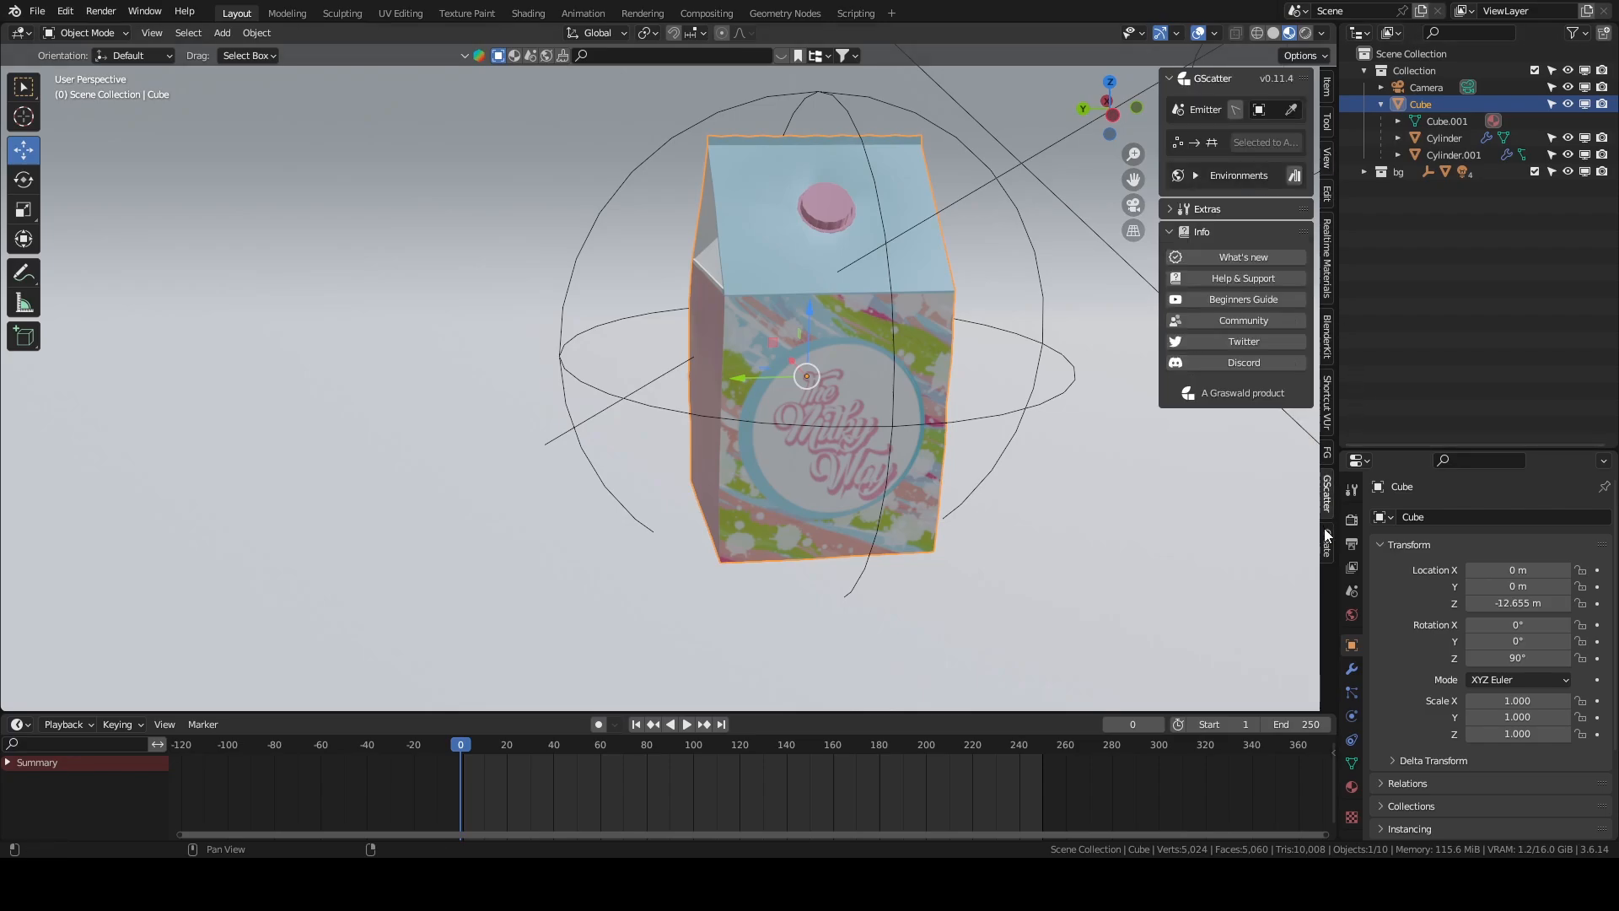
{"action": "left_click", "coordinate": [1329, 536]}
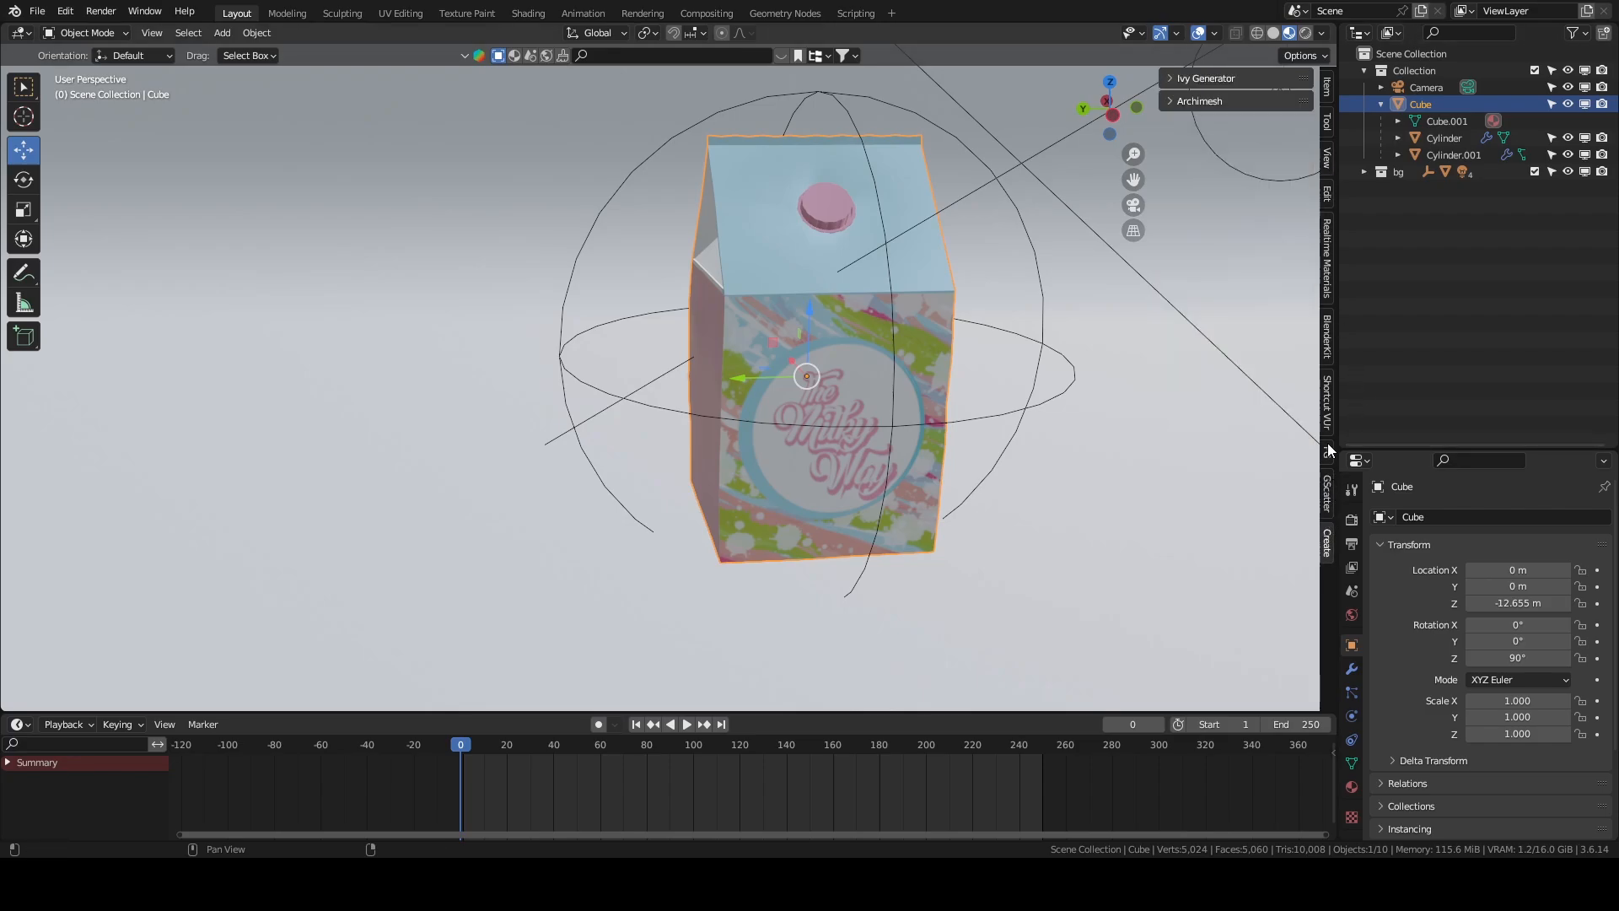
{"action": "left_click", "coordinate": [1329, 397]}
{"action": "left_click", "coordinate": [1236, 103]}
{"action": "middle_click_drag", "start_coordinate": [970, 253], "coordinate": [1054, 253]}
Dock the Shortcut VUr display to Left with Offset X 115 and Offset Y 11.
{"action": "left_click", "coordinate": [1236, 129]}
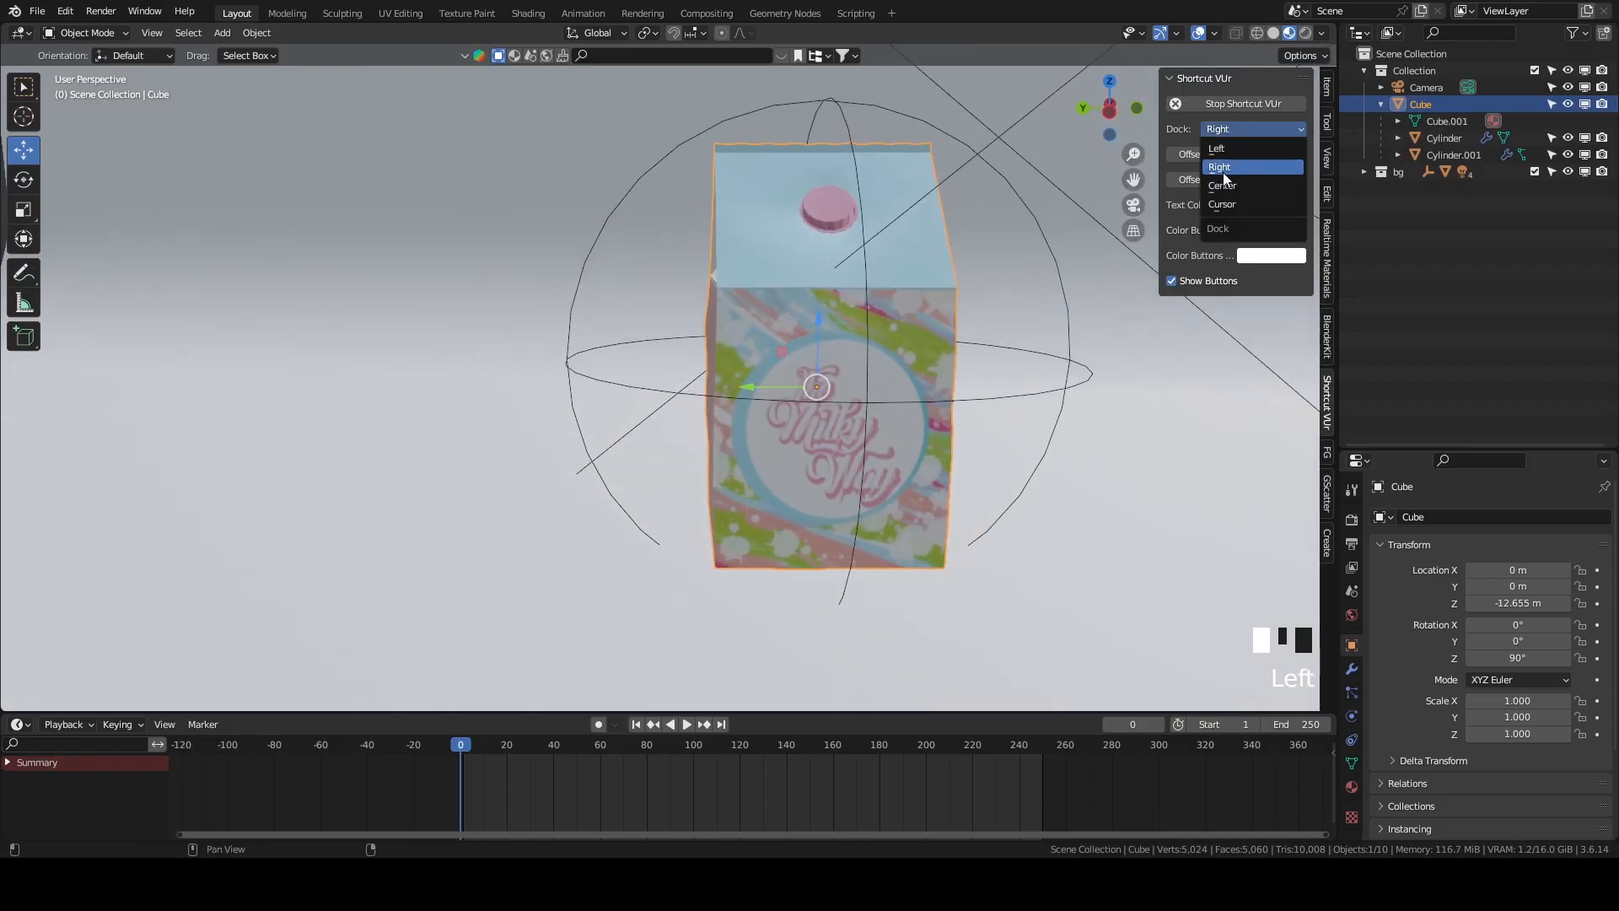
{"action": "left_click", "coordinate": [1216, 149]}
{"action": "middle_click_drag", "start_coordinate": [1096, 169], "coordinate": [776, 280]}
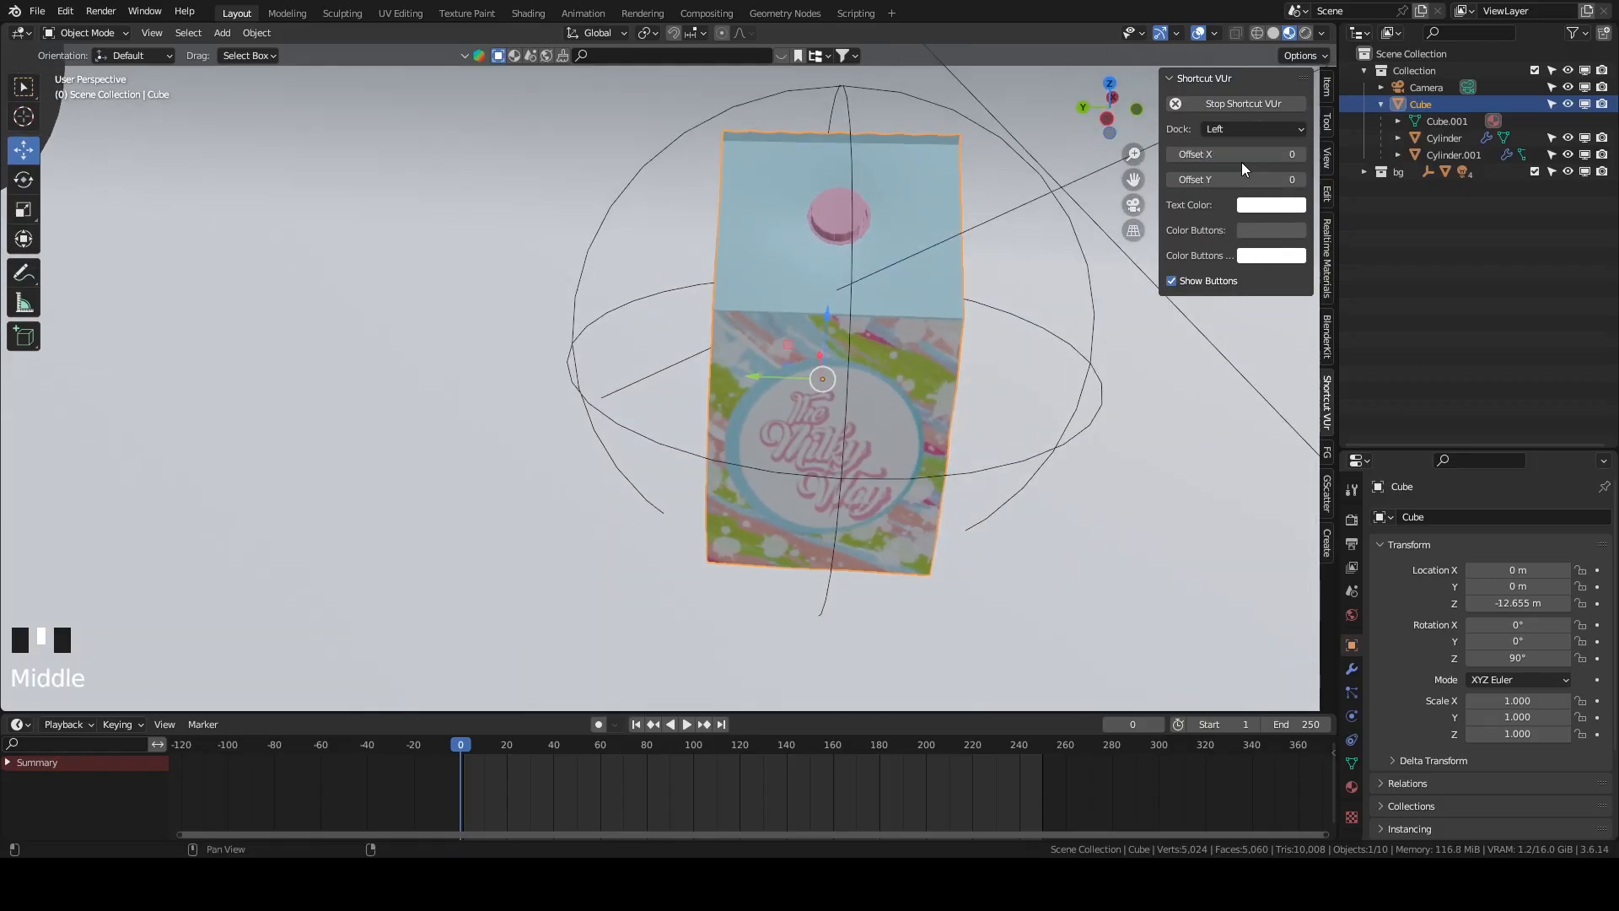
{"action": "left_click", "coordinate": [1218, 153]}
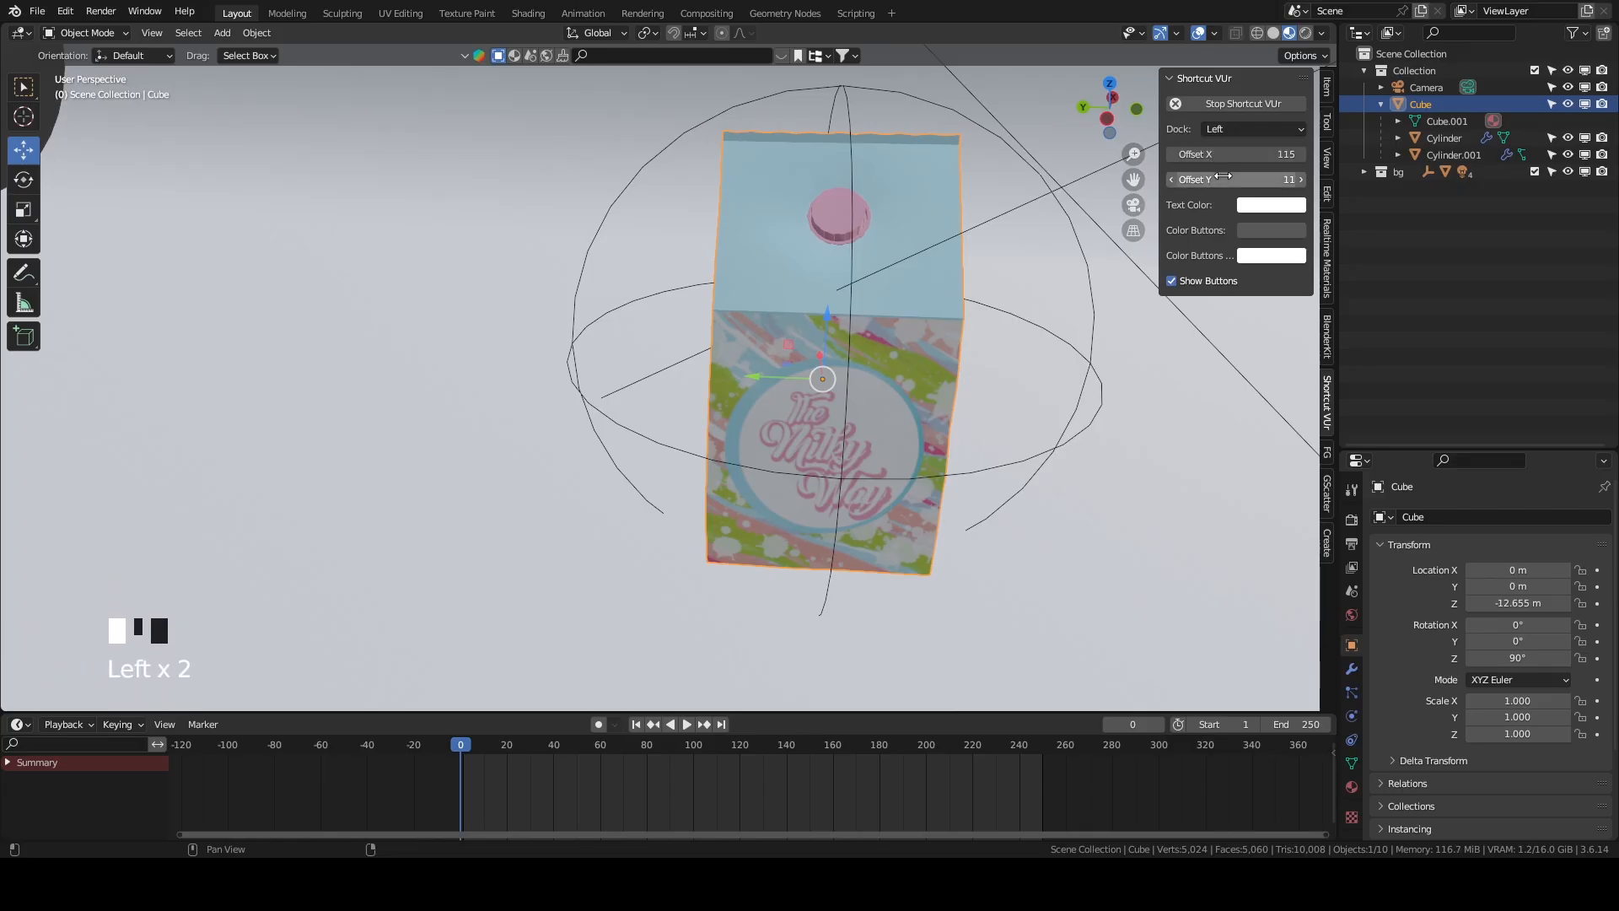
{"action": "middle_click_drag", "start_coordinate": [759, 338], "coordinate": [809, 362]}
Select the milk carton and add the surrounding empty to the selection.
{"action": "left_click", "coordinate": [1030, 178], "text": "shift"}
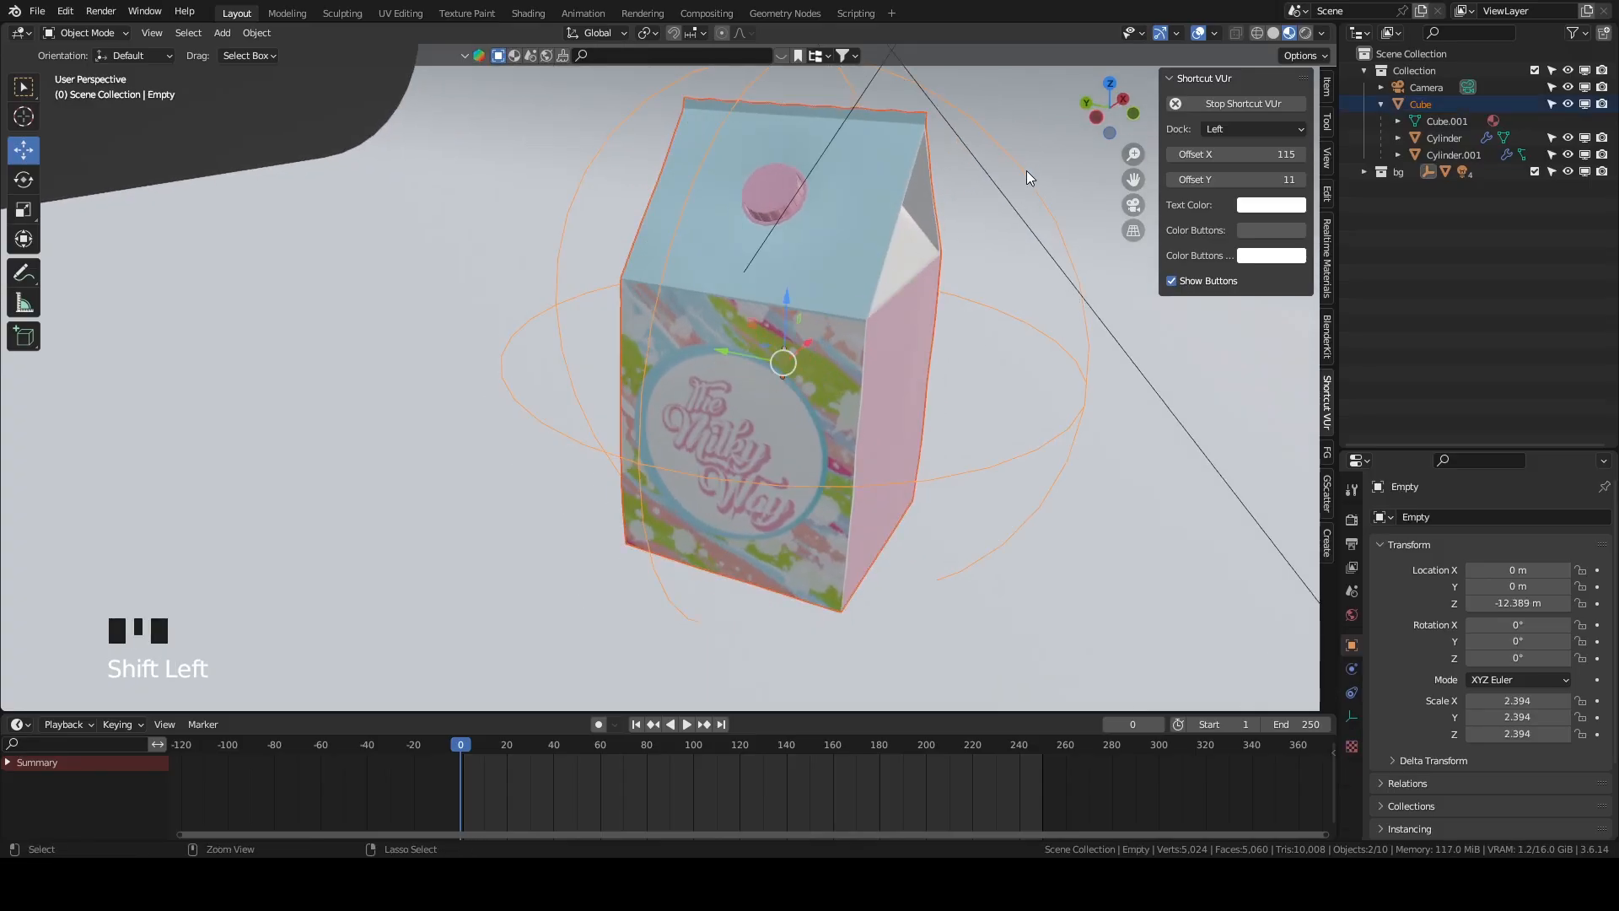
{"action": "left_click", "coordinate": [949, 295]}
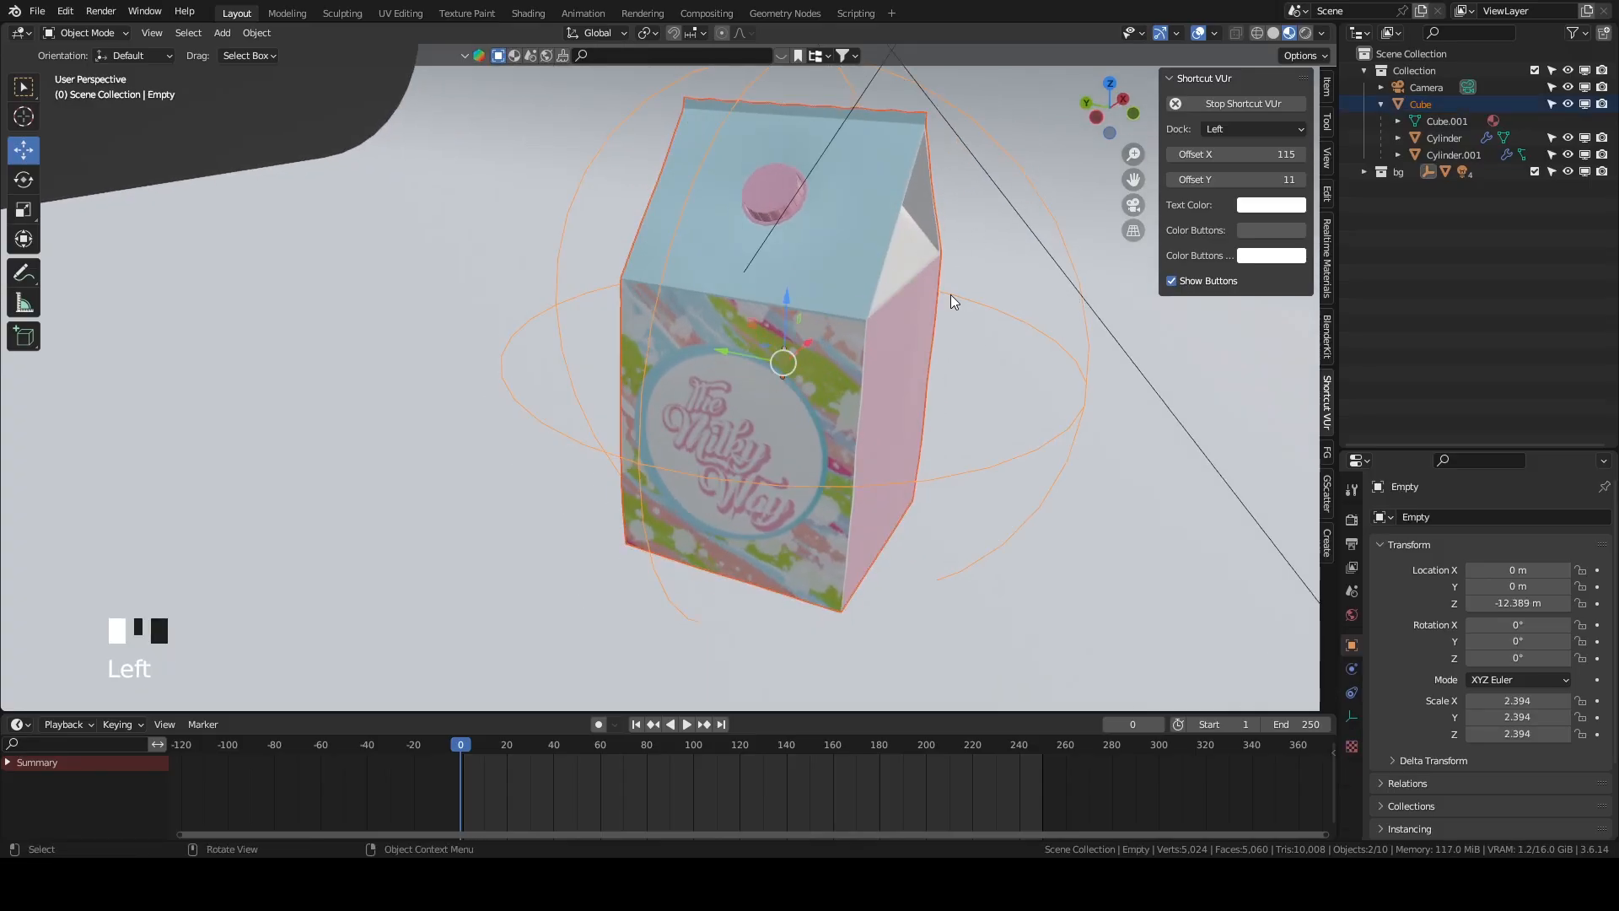
{"action": "left_click", "coordinate": [910, 290]}
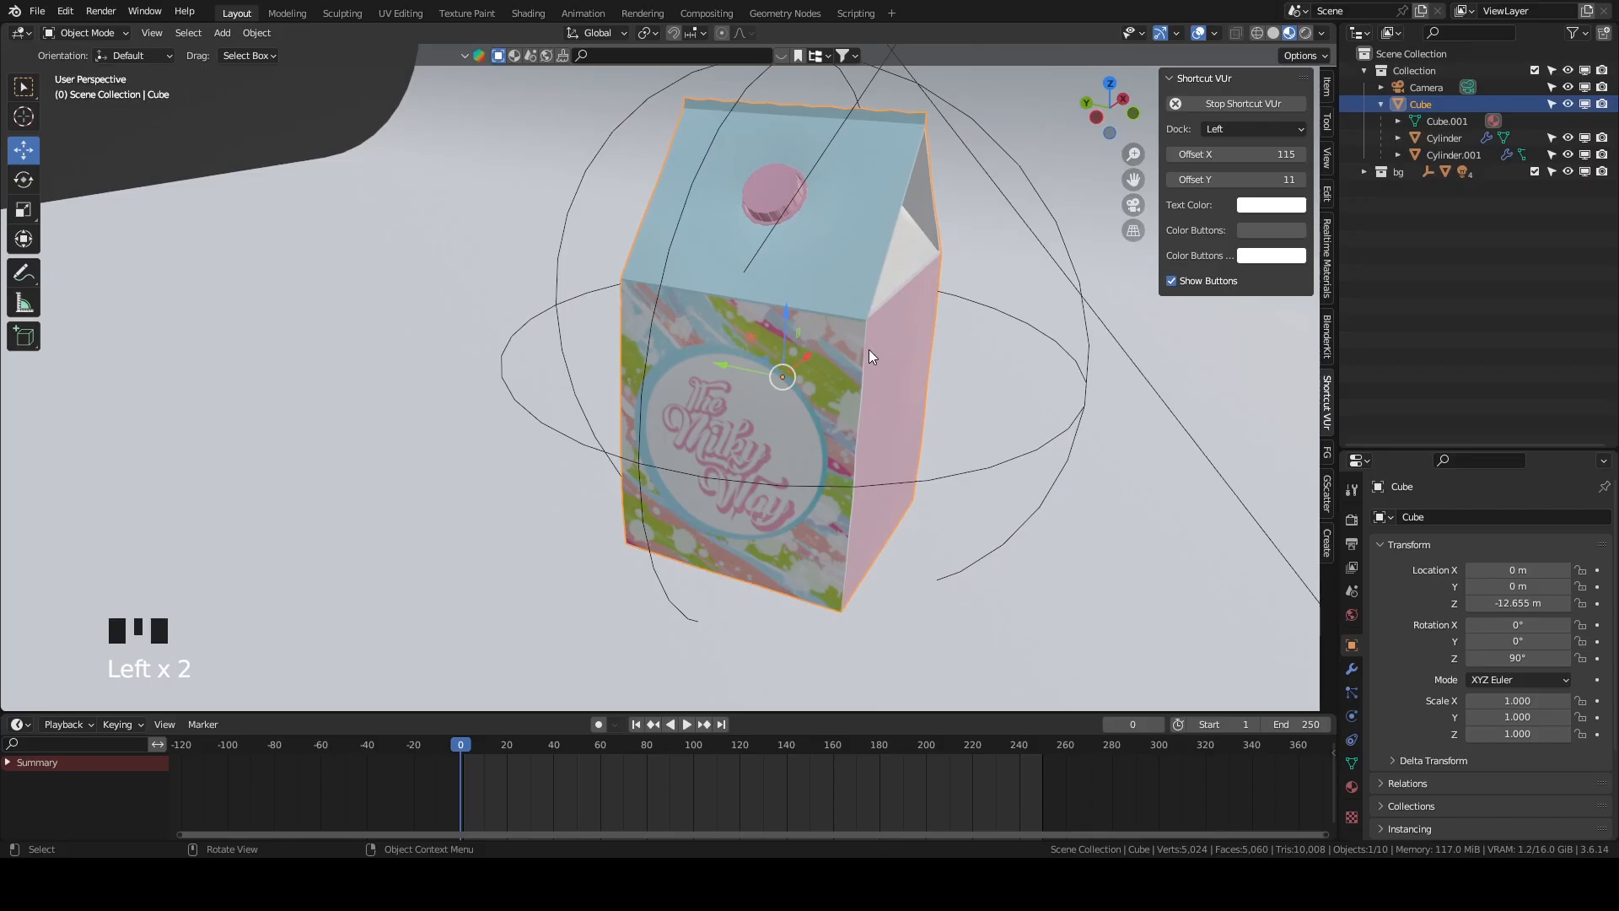
{"action": "middle_click_drag", "start_coordinate": [868, 349], "coordinate": [945, 298]}
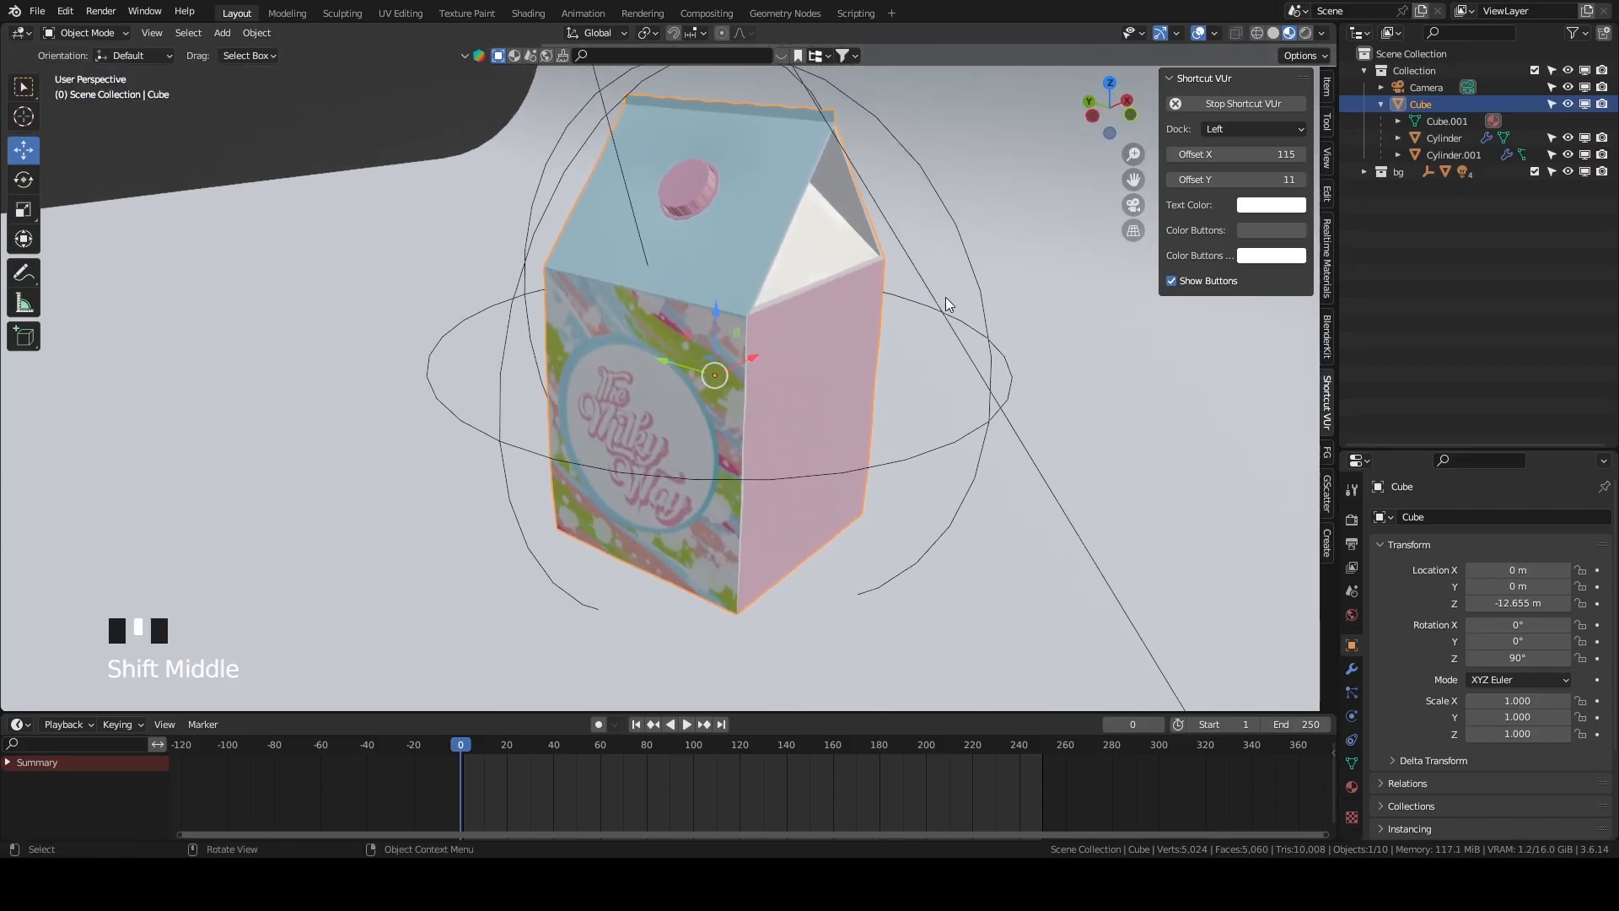
{"action": "left_click", "coordinate": [960, 239], "text": "shift"}
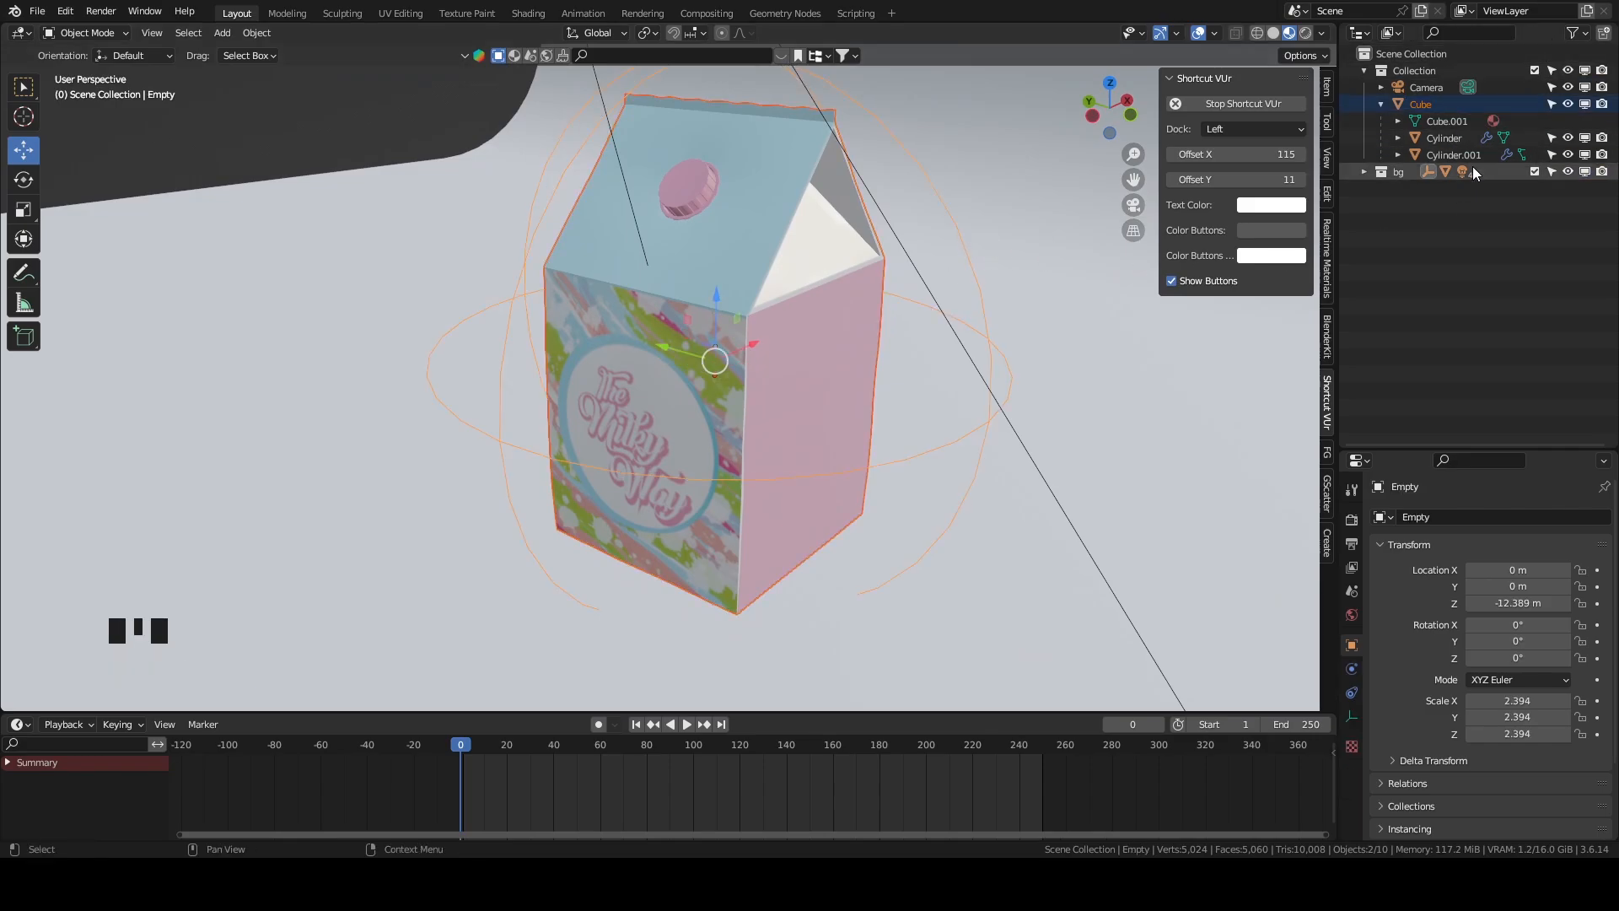
Expand the bg collection and move the Empty from it into the main Collection.
{"action": "left_click", "coordinate": [1362, 171]}
{"action": "left_click", "coordinate": [1413, 205]}
{"action": "left_click", "coordinate": [1413, 205]}
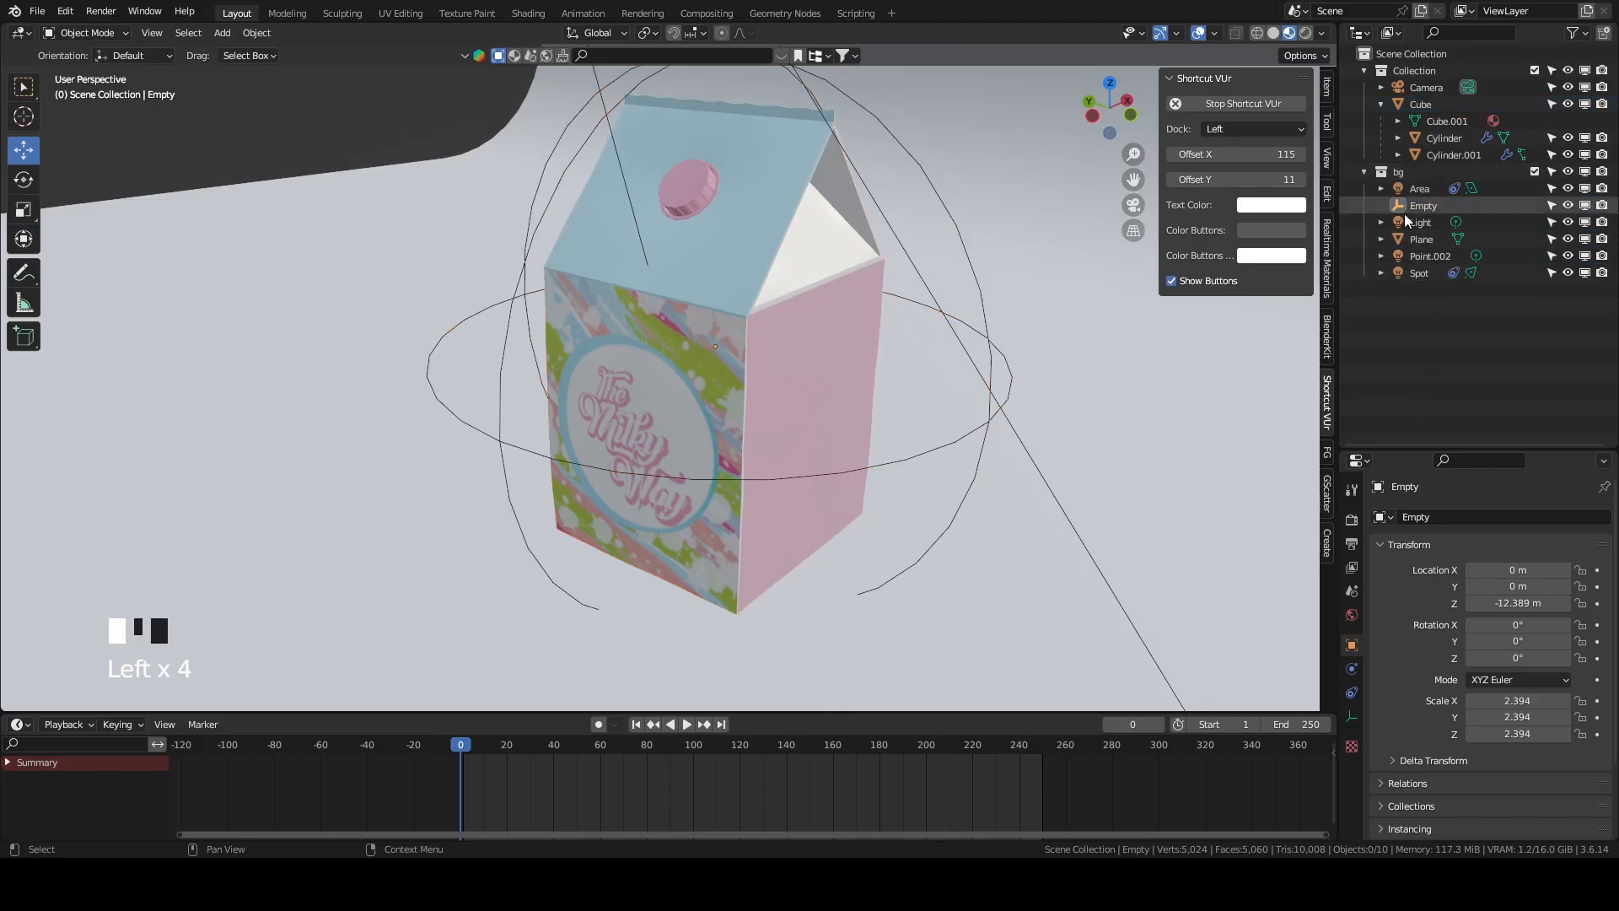
{"action": "left_click_drag", "start_coordinate": [1403, 211], "coordinate": [1430, 149]}
Examine the bg collection's objects in the scene: the curved backdrop plane, the spot light and the point light.
{"action": "left_click", "coordinate": [1398, 193]}
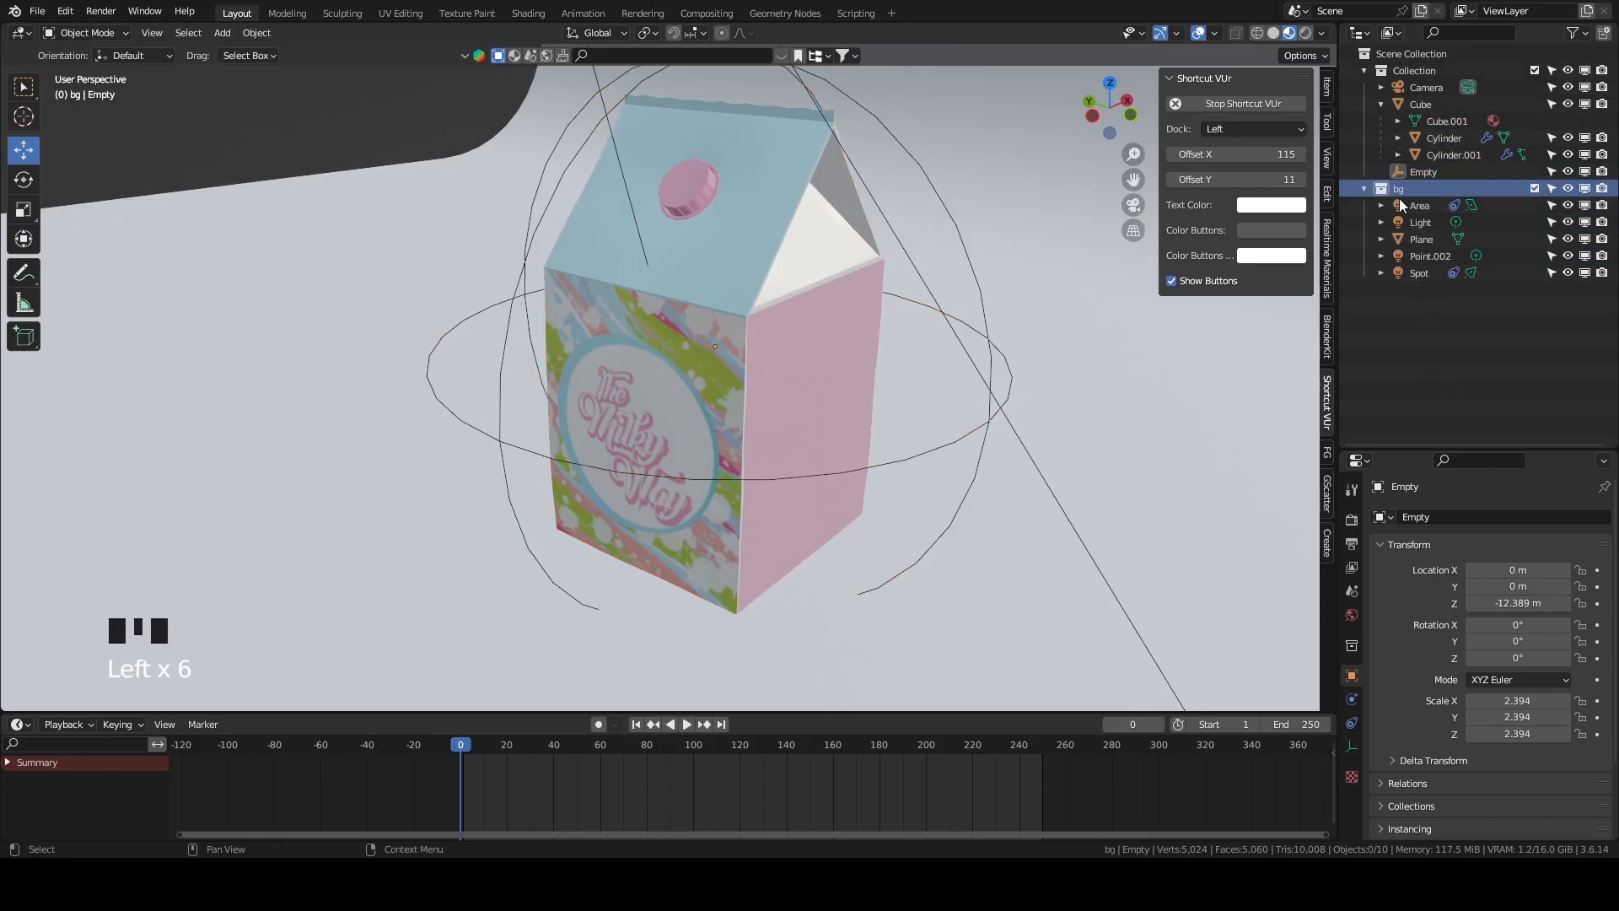
{"action": "left_click", "coordinate": [1403, 204]}
{"action": "scroll", "coordinate": [860, 245], "scroll_direction": "down", "scroll_amount": 7}
{"action": "middle_click_drag", "start_coordinate": [869, 244], "coordinate": [961, 266]}
{"action": "scroll", "coordinate": [838, 235], "scroll_direction": "down", "scroll_amount": 5}
{"action": "left_click", "coordinate": [588, 233]}
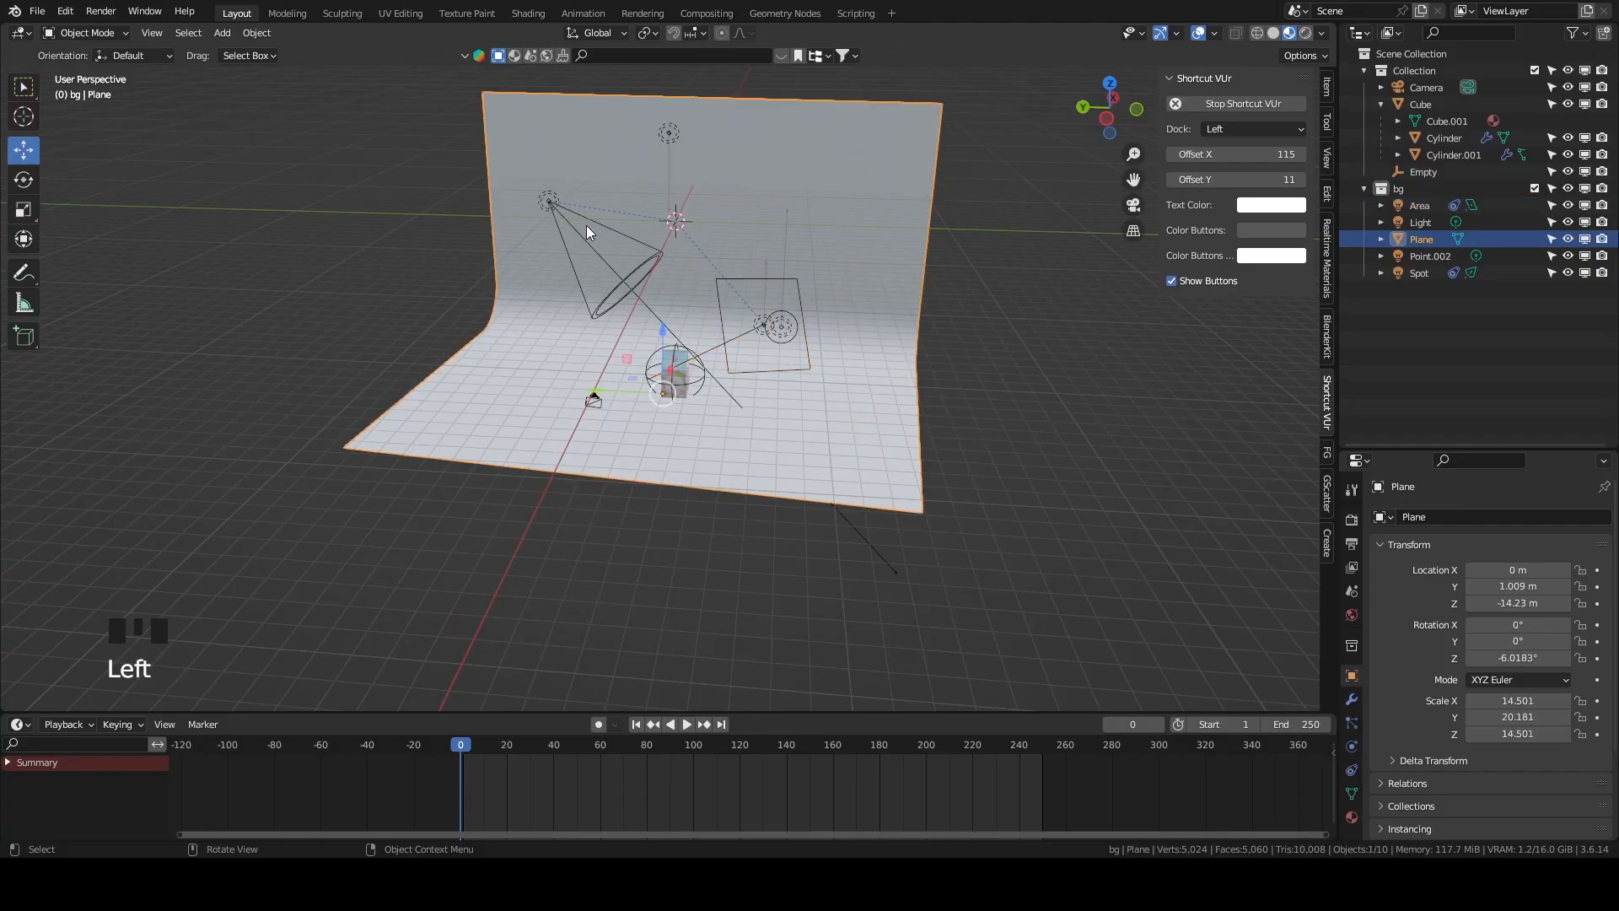
{"action": "scroll", "coordinate": [601, 230], "scroll_direction": "up", "scroll_amount": 3}
{"action": "left_click", "coordinate": [600, 230]}
{"action": "left_click", "coordinate": [873, 282]}
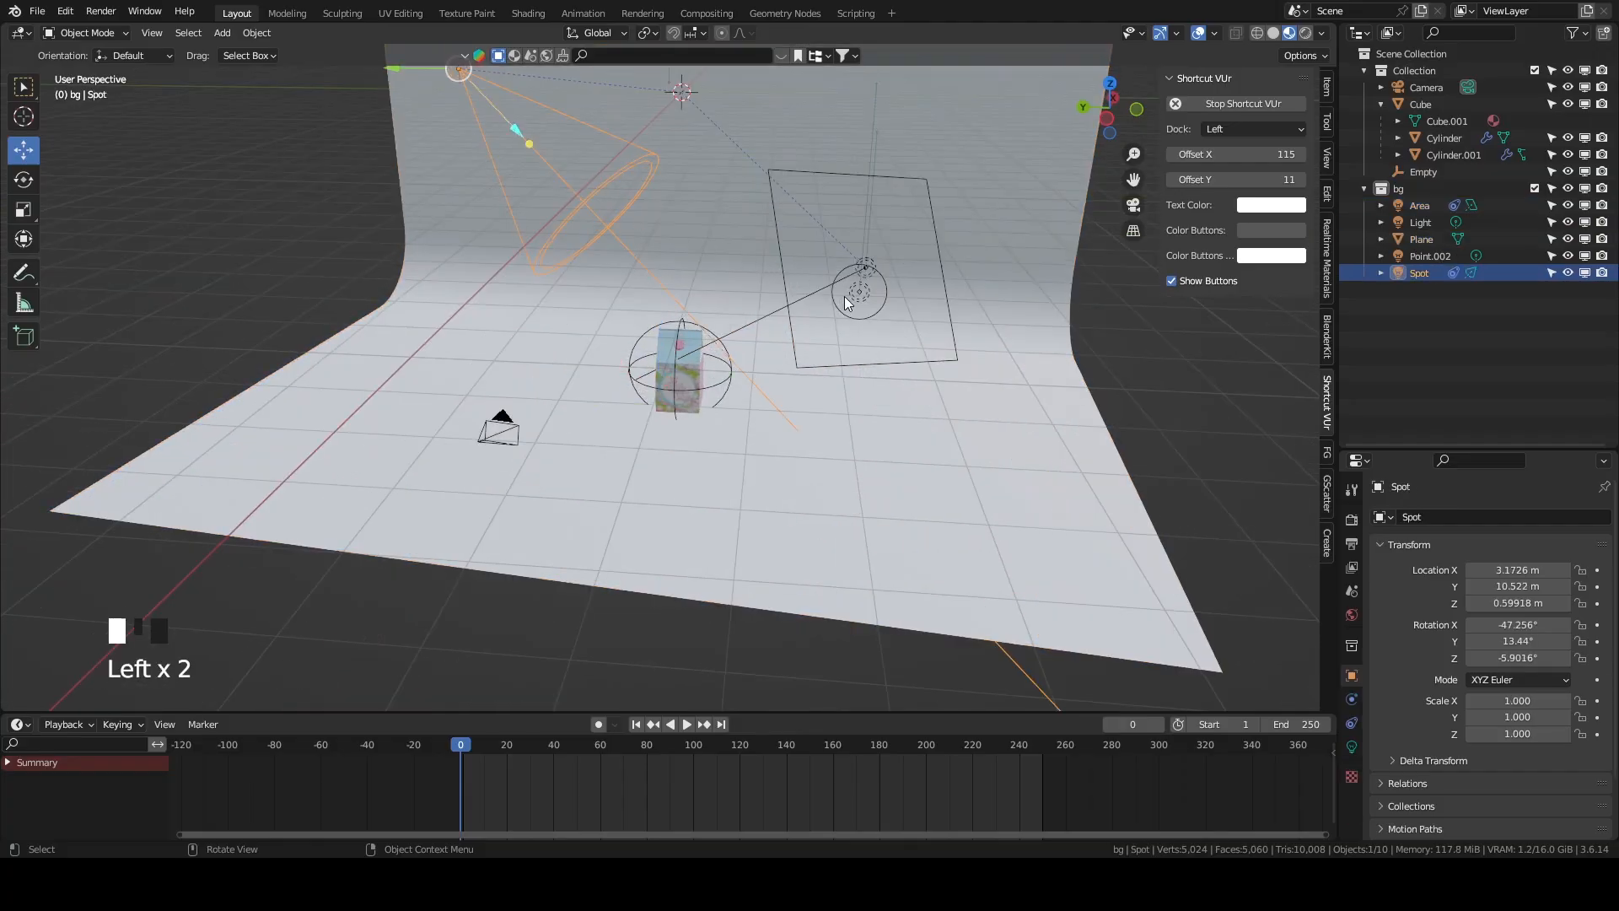
{"action": "left_click", "coordinate": [881, 276]}
{"action": "left_click", "coordinate": [873, 277]}
{"action": "middle_click_drag", "start_coordinate": [908, 259], "coordinate": [887, 295]}
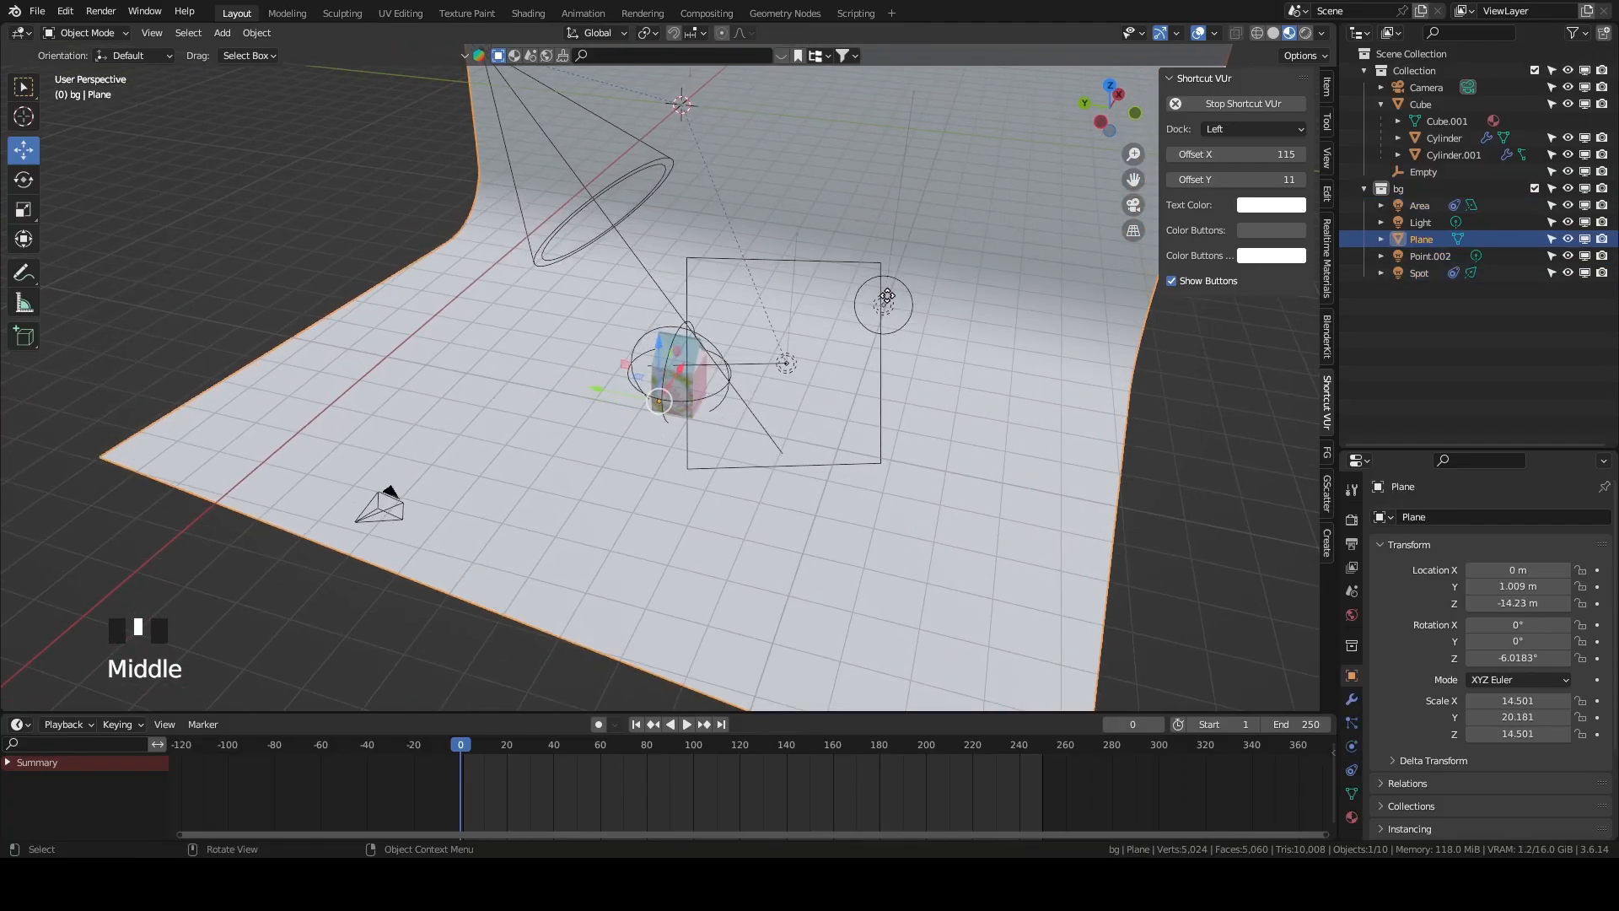
{"action": "left_click", "coordinate": [895, 304]}
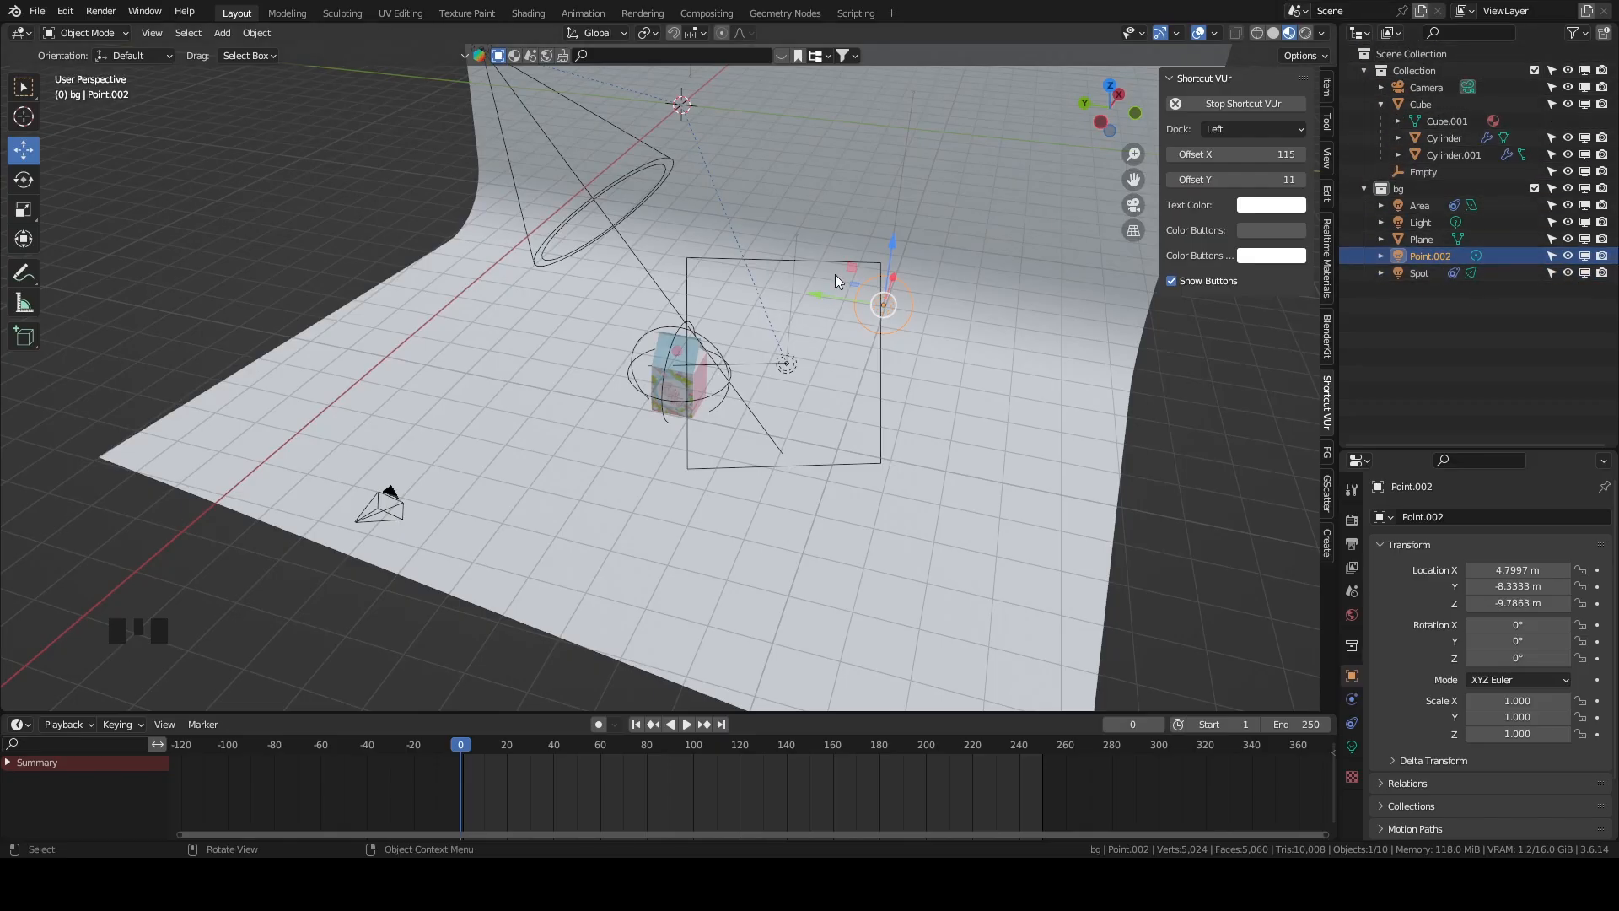
{"action": "middle_click_drag", "start_coordinate": [835, 275], "coordinate": [864, 255]}
{"action": "left_click", "coordinate": [436, 260]}
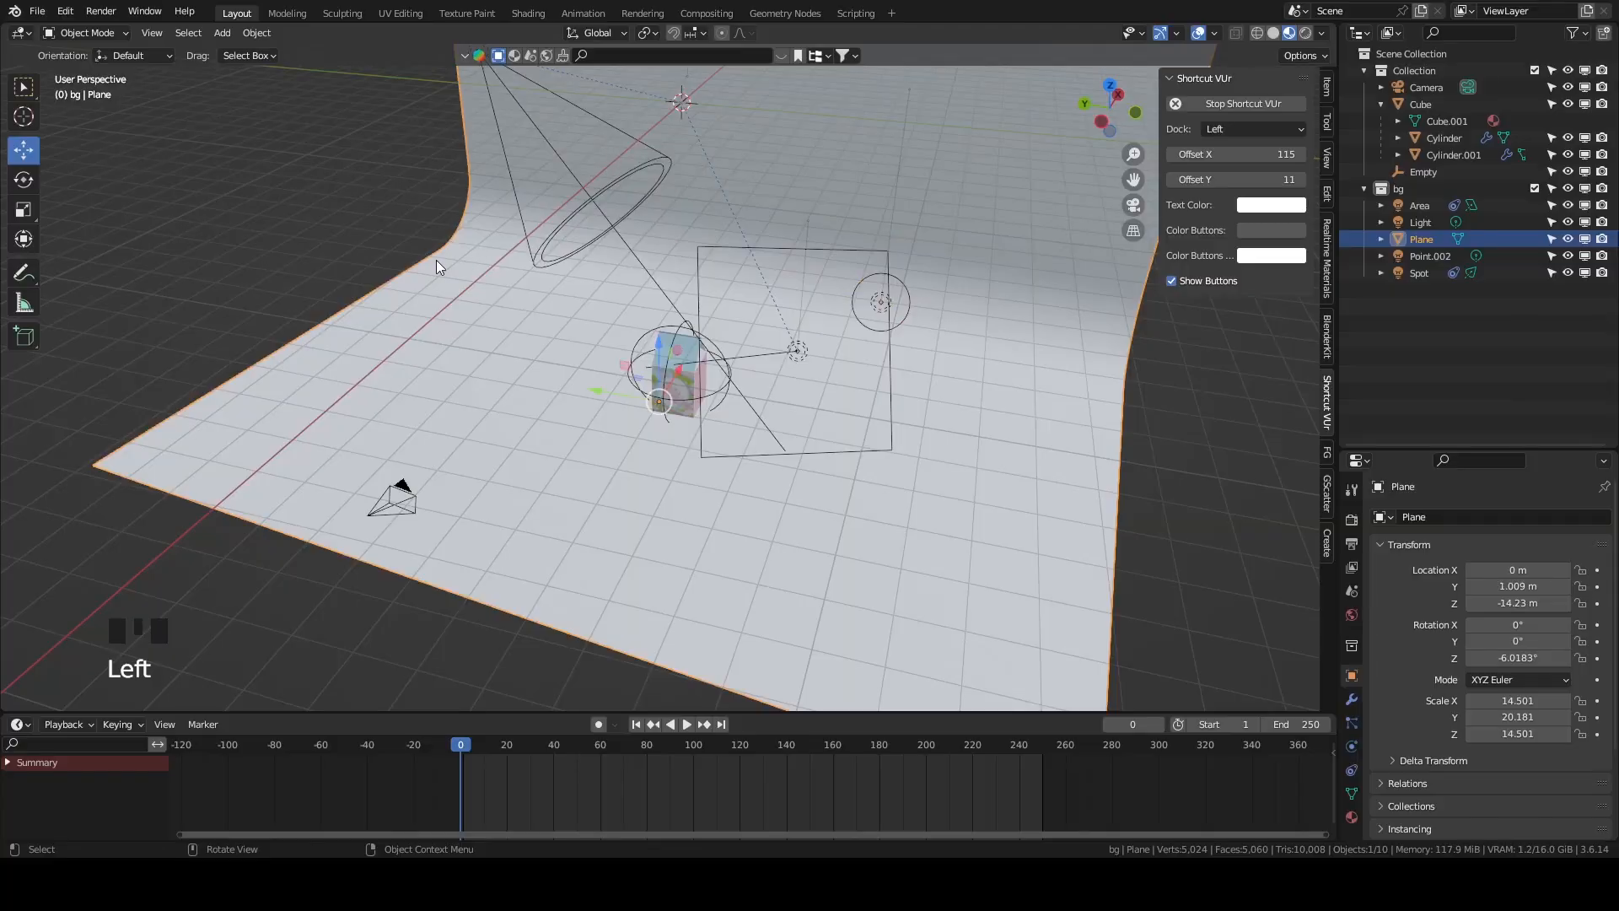
{"action": "left_click", "coordinate": [435, 260]}
{"action": "left_click", "coordinate": [594, 235]}
{"action": "left_click", "coordinate": [432, 523]}
Exclude the bg collection from the view layer to isolate the carton and its empty.
{"action": "left_click", "coordinate": [1425, 190]}
{"action": "left_click", "coordinate": [1425, 192]}
{"action": "left_click", "coordinate": [1427, 191]}
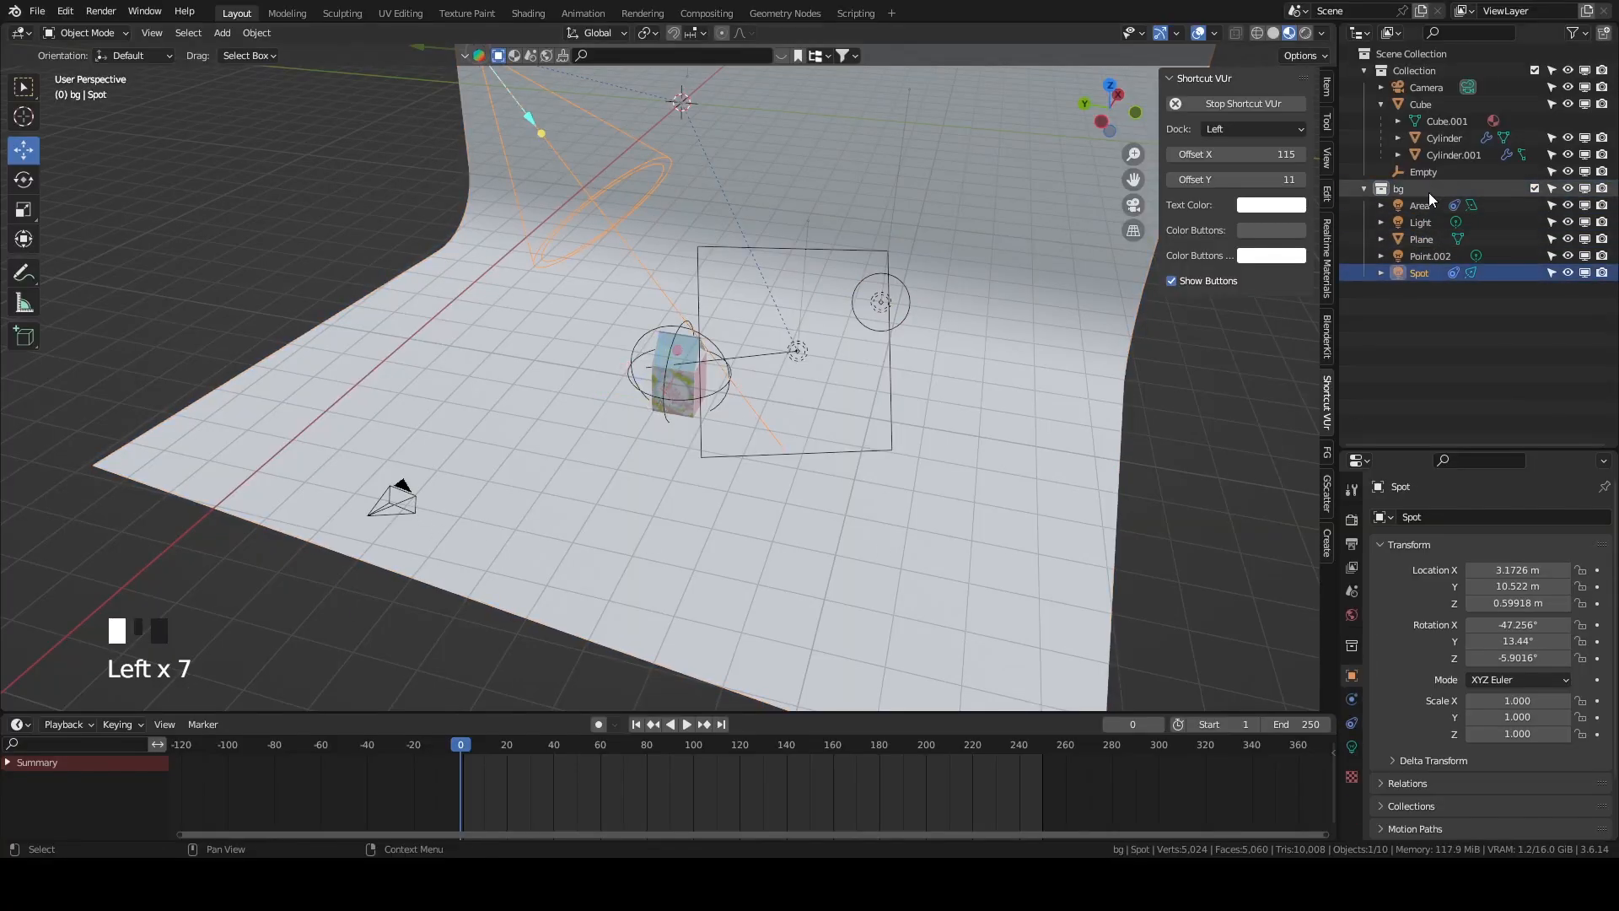
{"action": "left_click", "coordinate": [1534, 188]}
{"action": "scroll", "coordinate": [908, 337], "scroll_direction": "up", "scroll_amount": 4}
{"action": "middle_click_drag", "start_coordinate": [908, 337], "coordinate": [923, 333]}
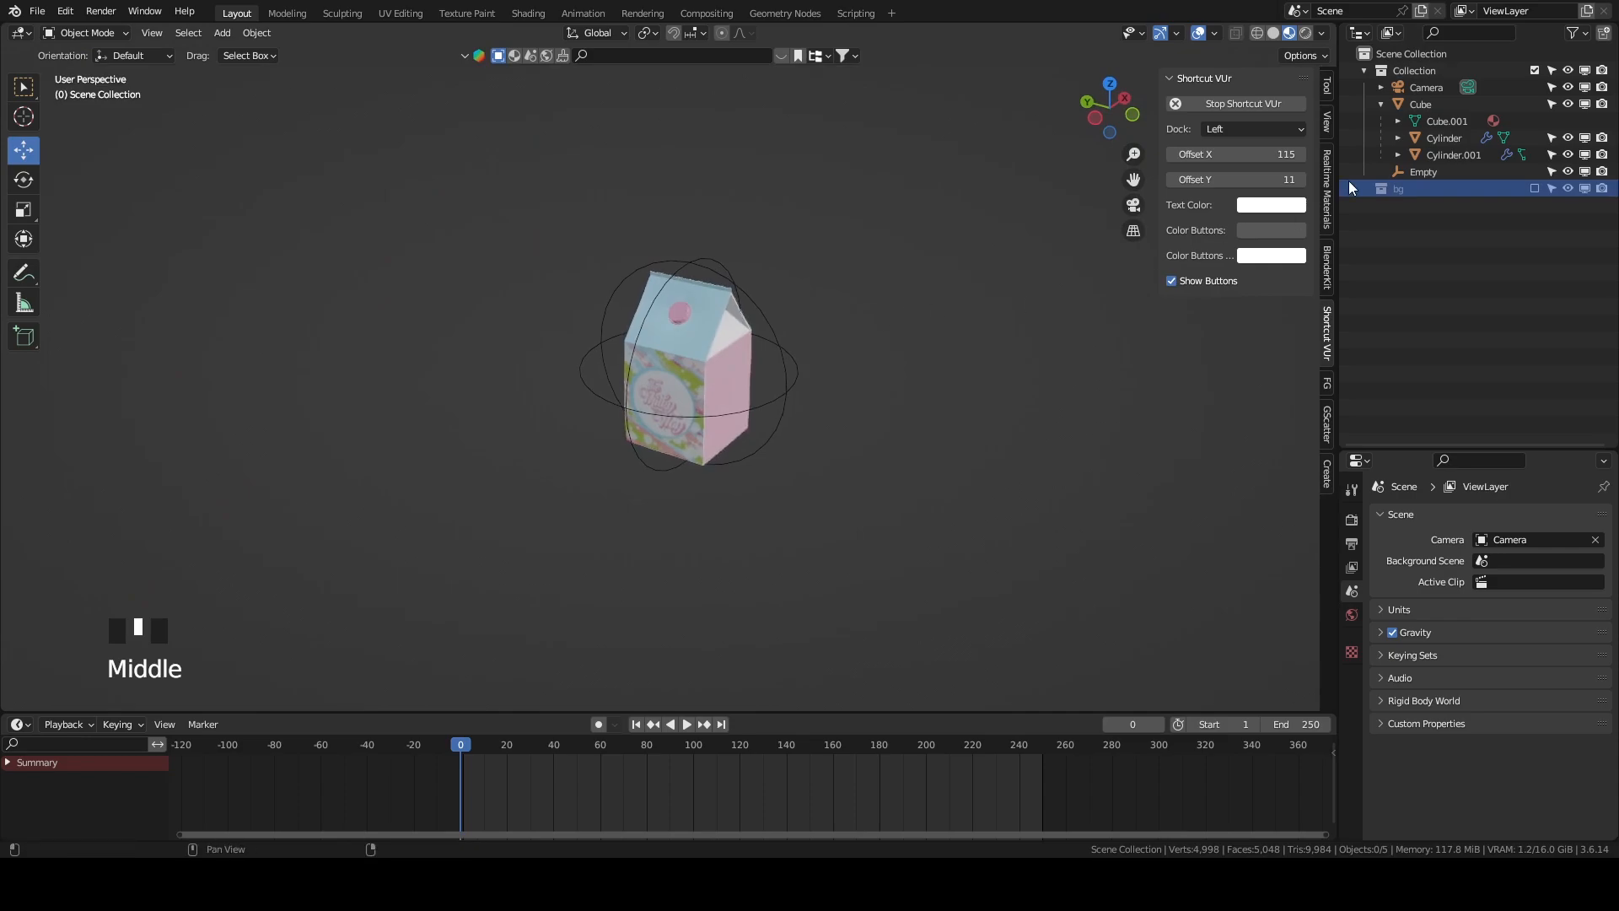
Rename the main Collection as product.
{"action": "left_click", "coordinate": [1418, 71]}
{"action": "double_click", "coordinate": [1418, 71]}
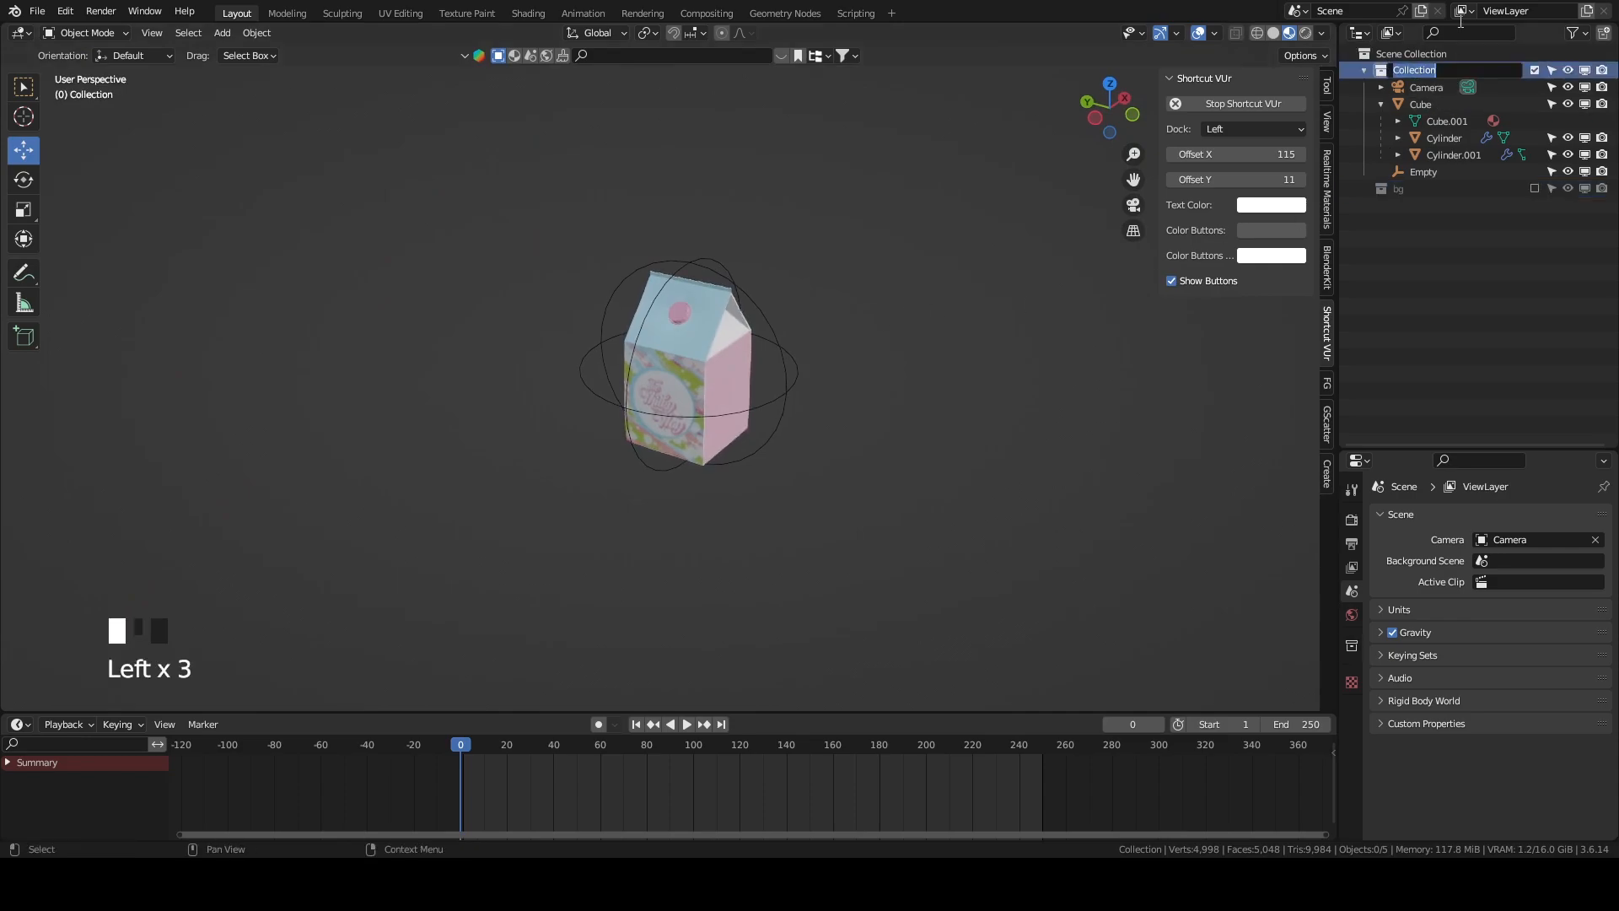
{"action": "type", "text": "product"}
{"action": "key", "text": "Return"}
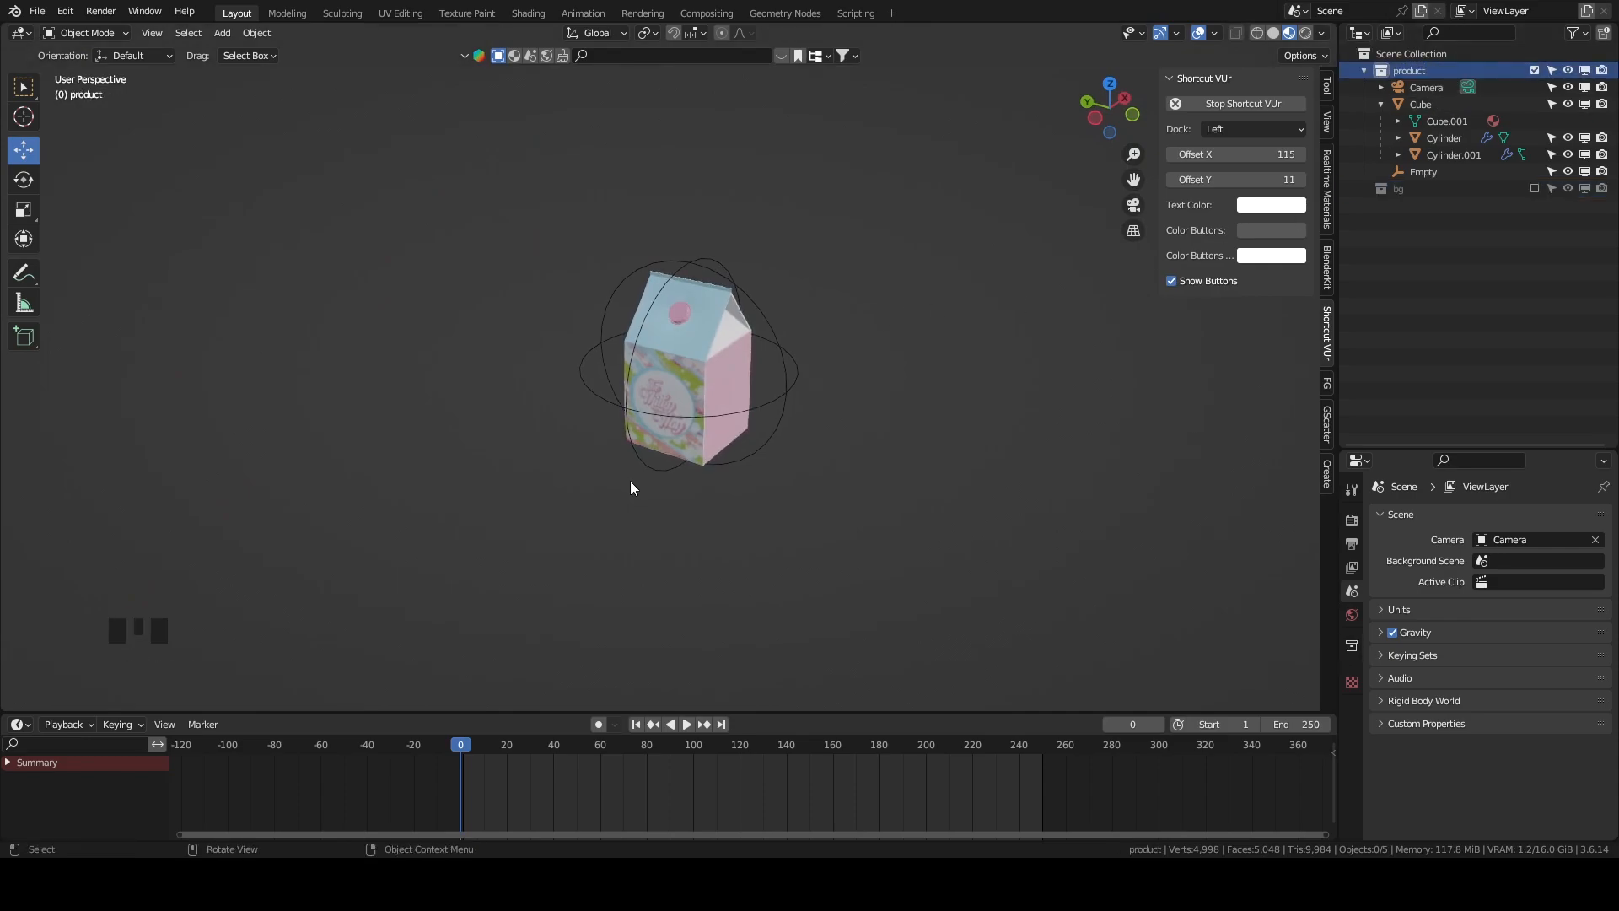
Parent the milk carton to the empty using Object (Keep Transform).
{"action": "scroll", "coordinate": [630, 480], "scroll_direction": "up", "scroll_amount": 2}
{"action": "left_click", "coordinate": [766, 428]}
{"action": "left_click", "coordinate": [766, 428]}
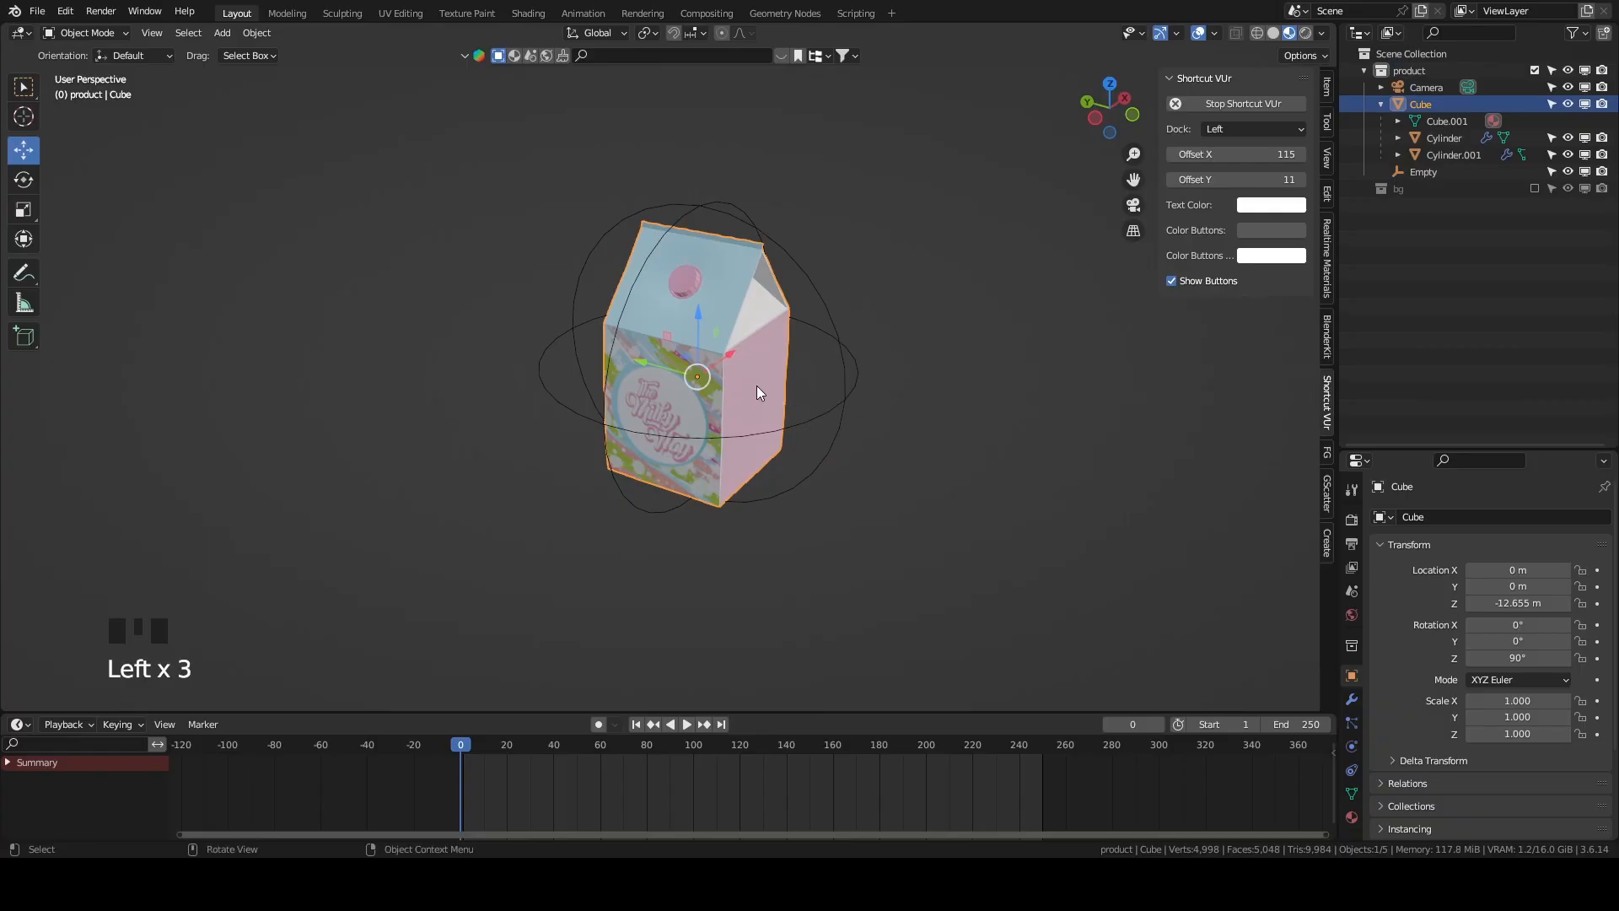
{"action": "left_click", "coordinate": [814, 419], "text": "shift"}
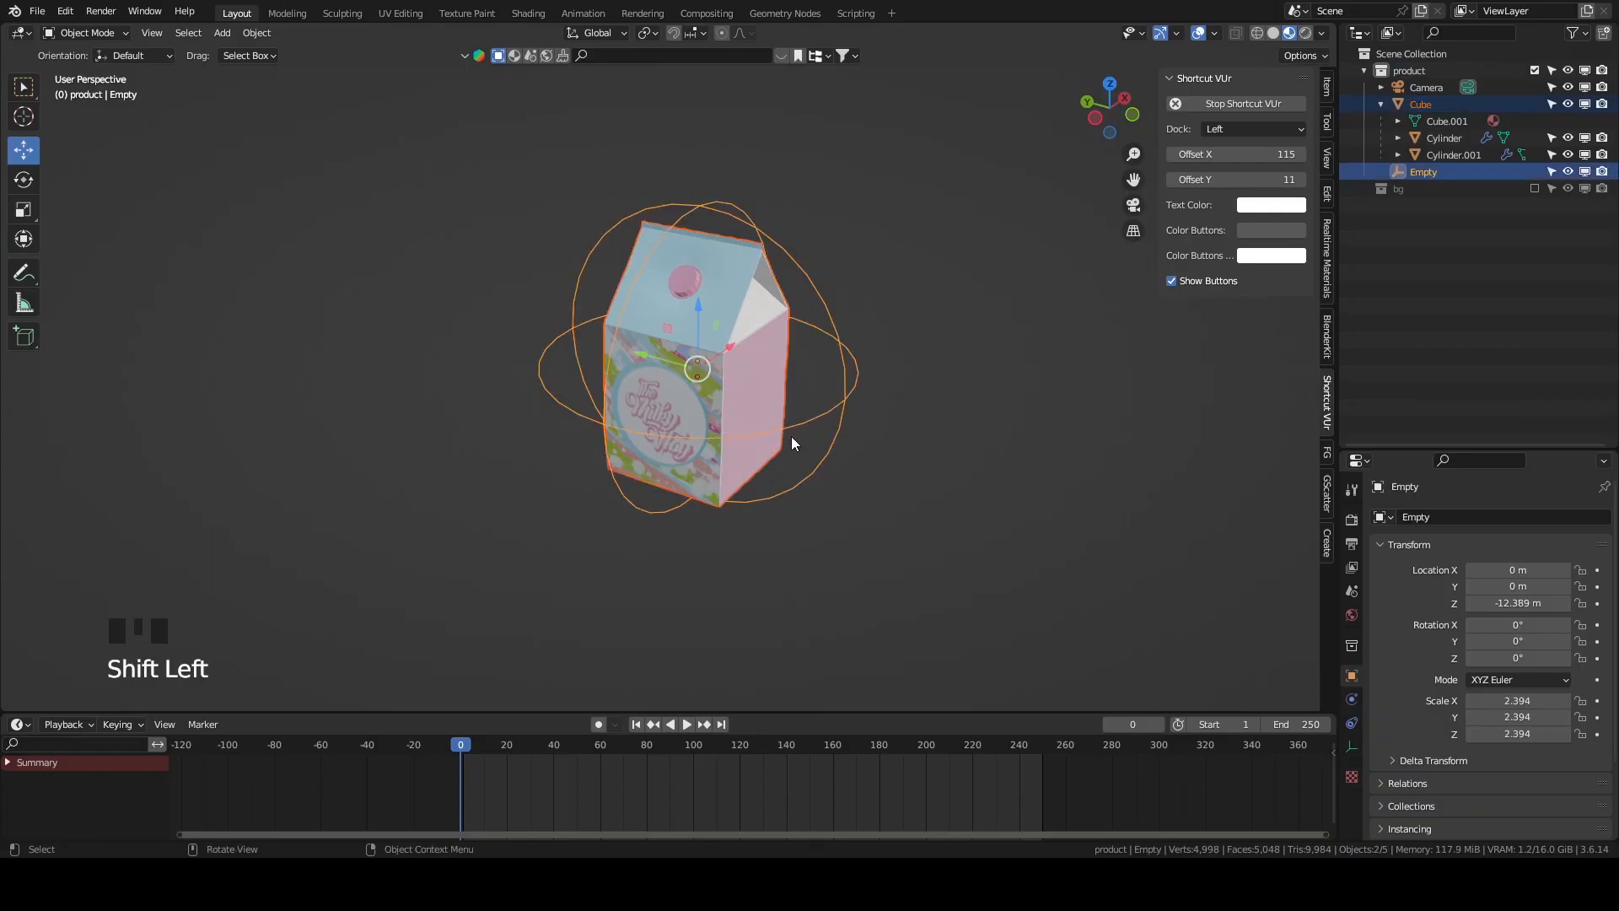
{"action": "key", "text": "ctrl+p"}
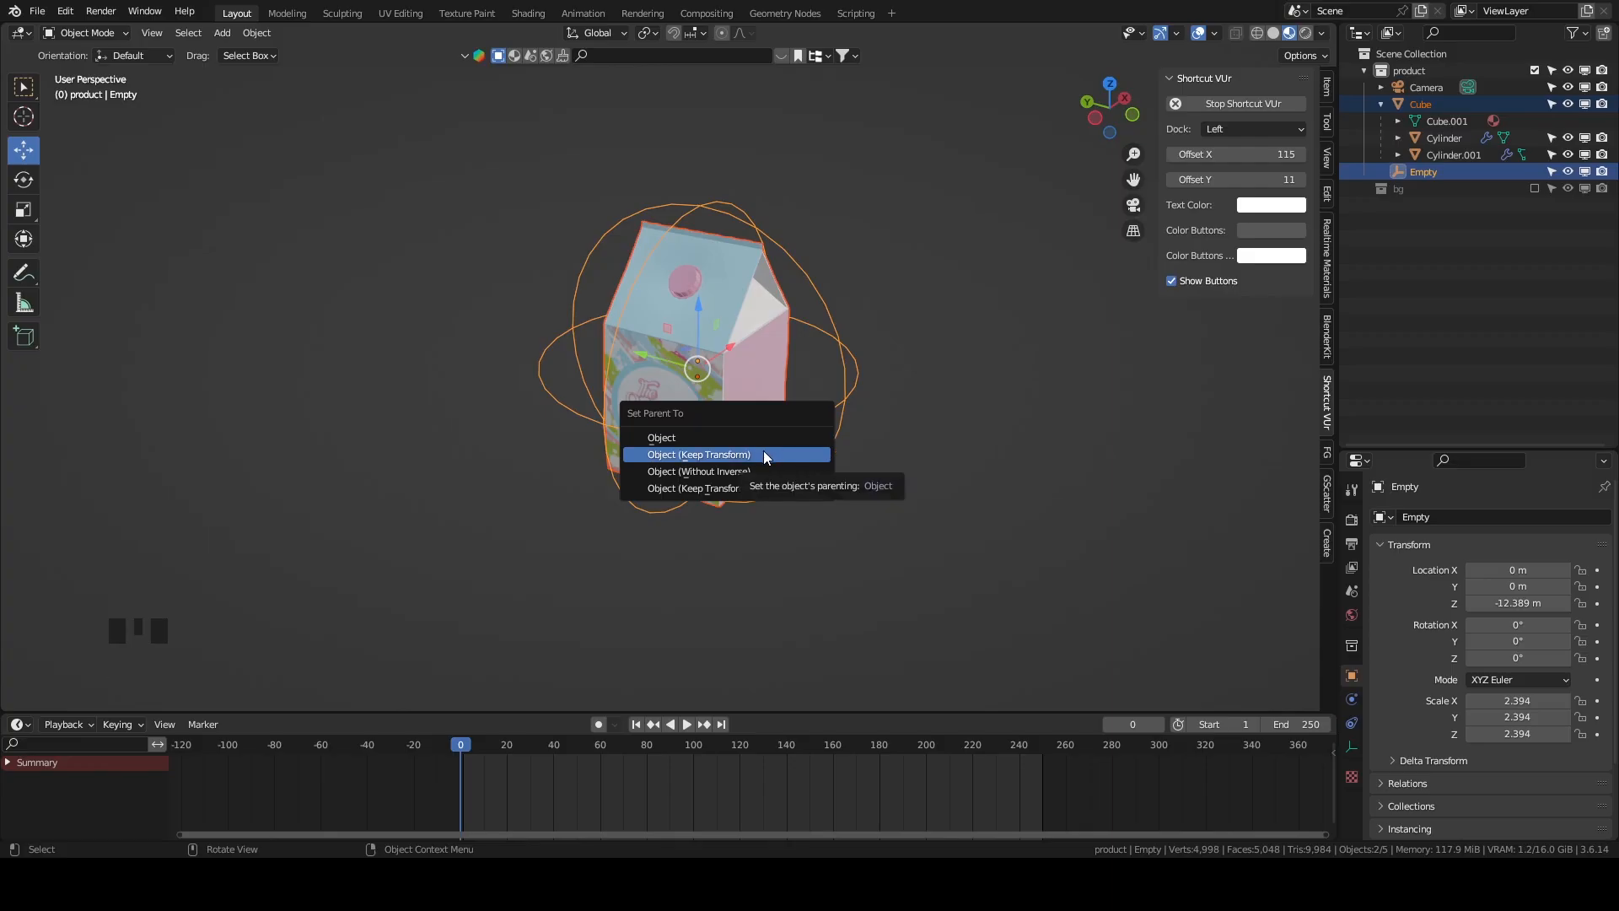
{"action": "left_click", "coordinate": [762, 450]}
{"action": "left_click", "coordinate": [902, 502]}
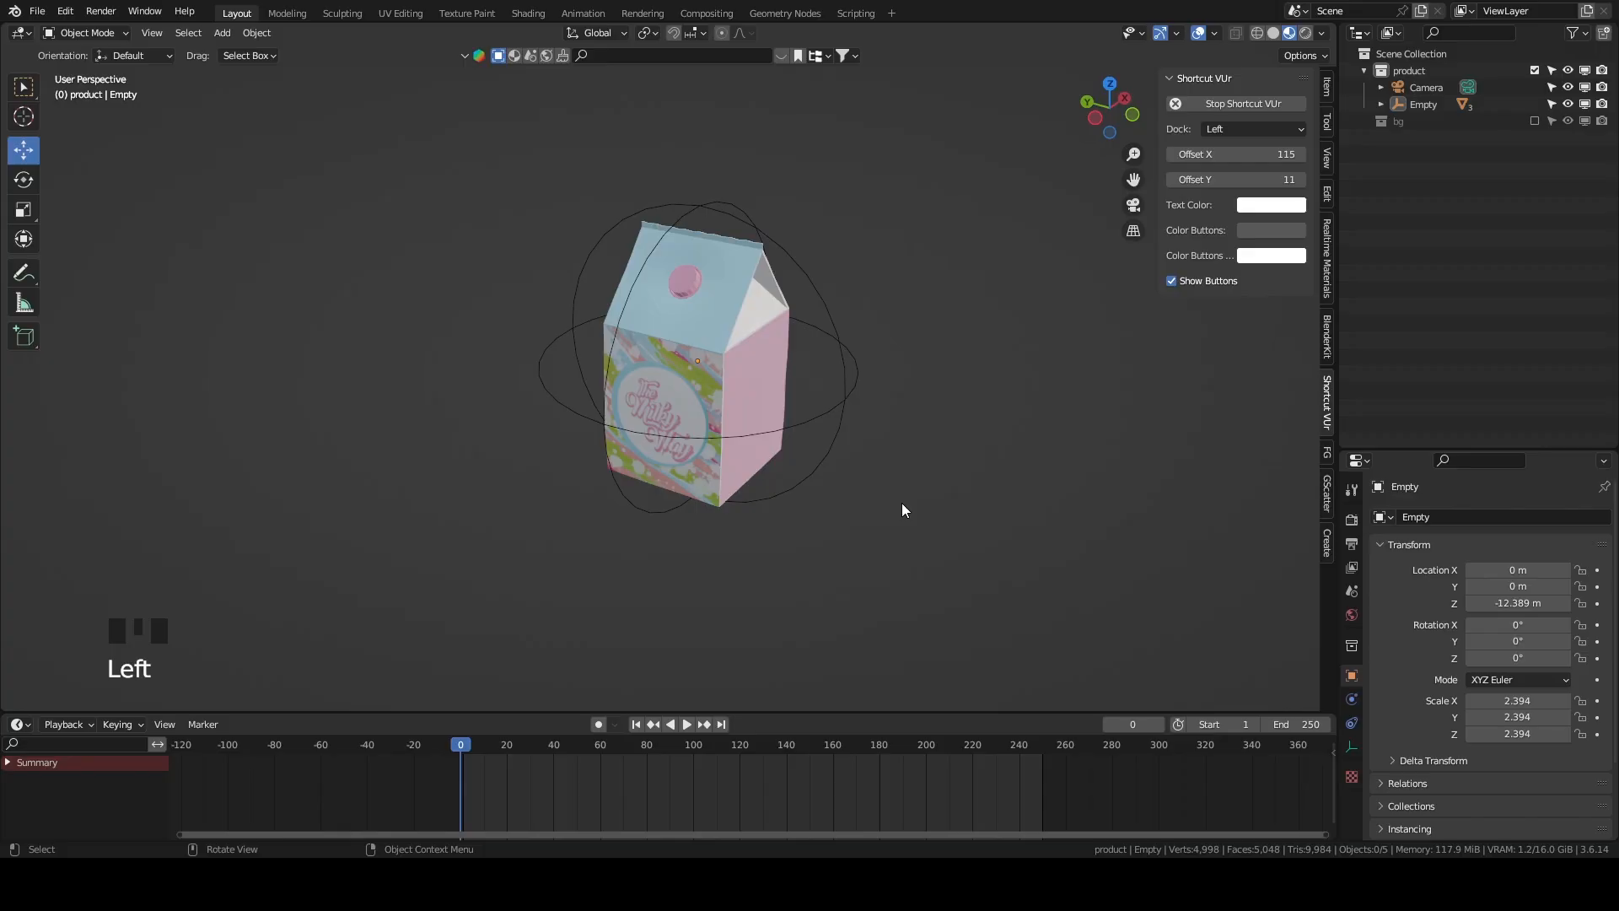
Expand the empty's hierarchy, check the child objects and rename the carton's Cube object as milk box.
{"action": "left_click", "coordinate": [1381, 103]}
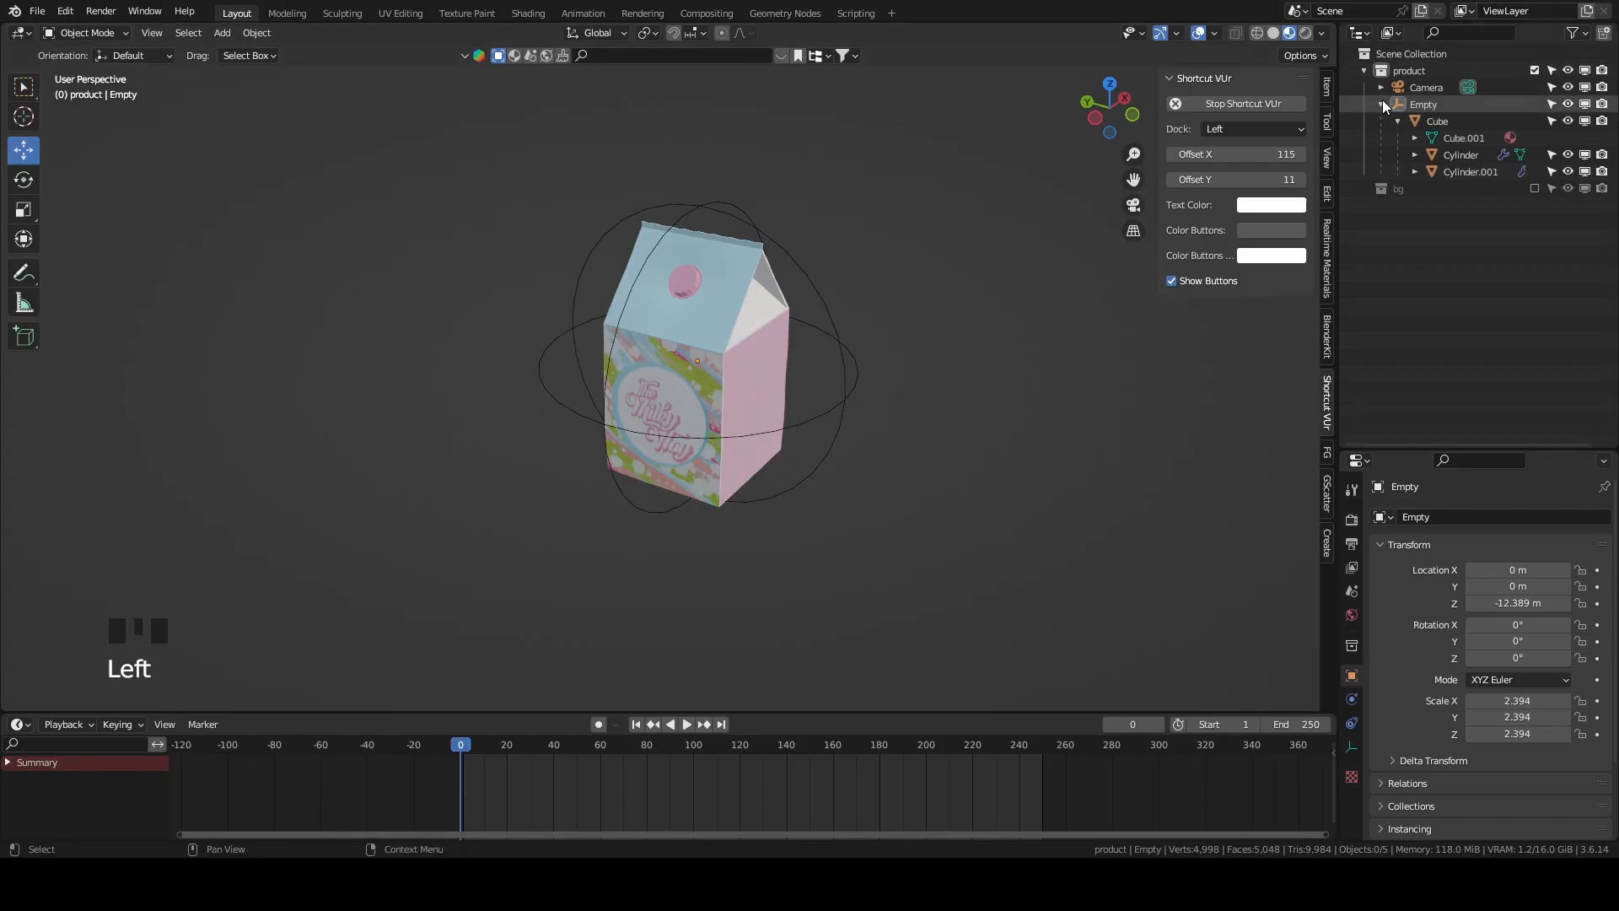
{"action": "left_click", "coordinate": [1428, 123]}
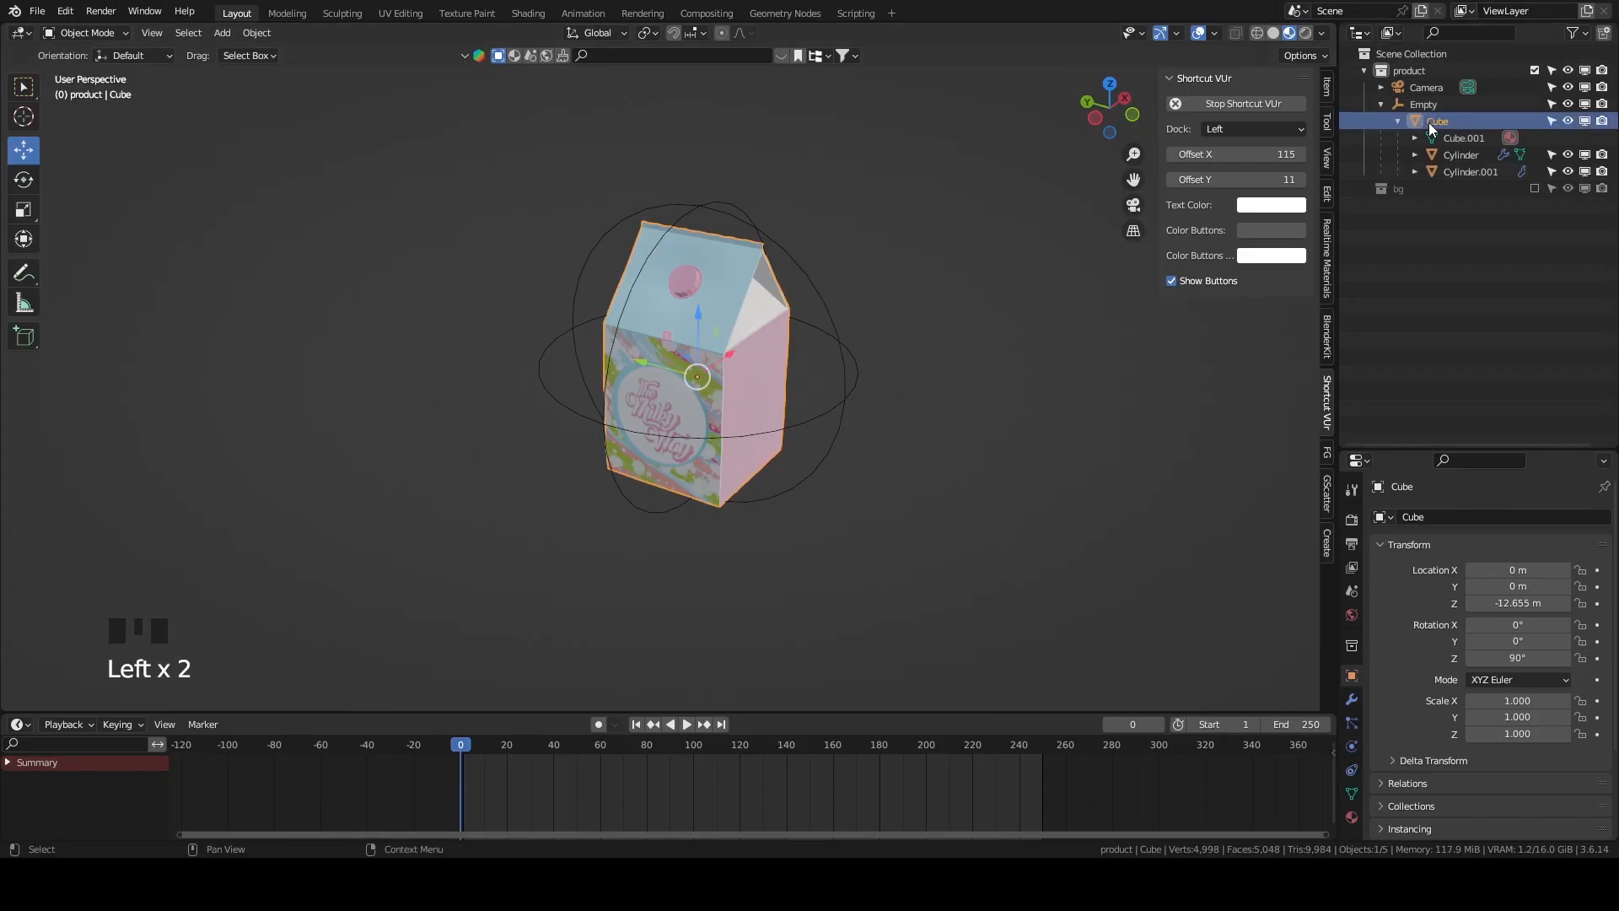
{"action": "left_click", "coordinate": [1435, 166]}
{"action": "left_click", "coordinate": [1466, 157]}
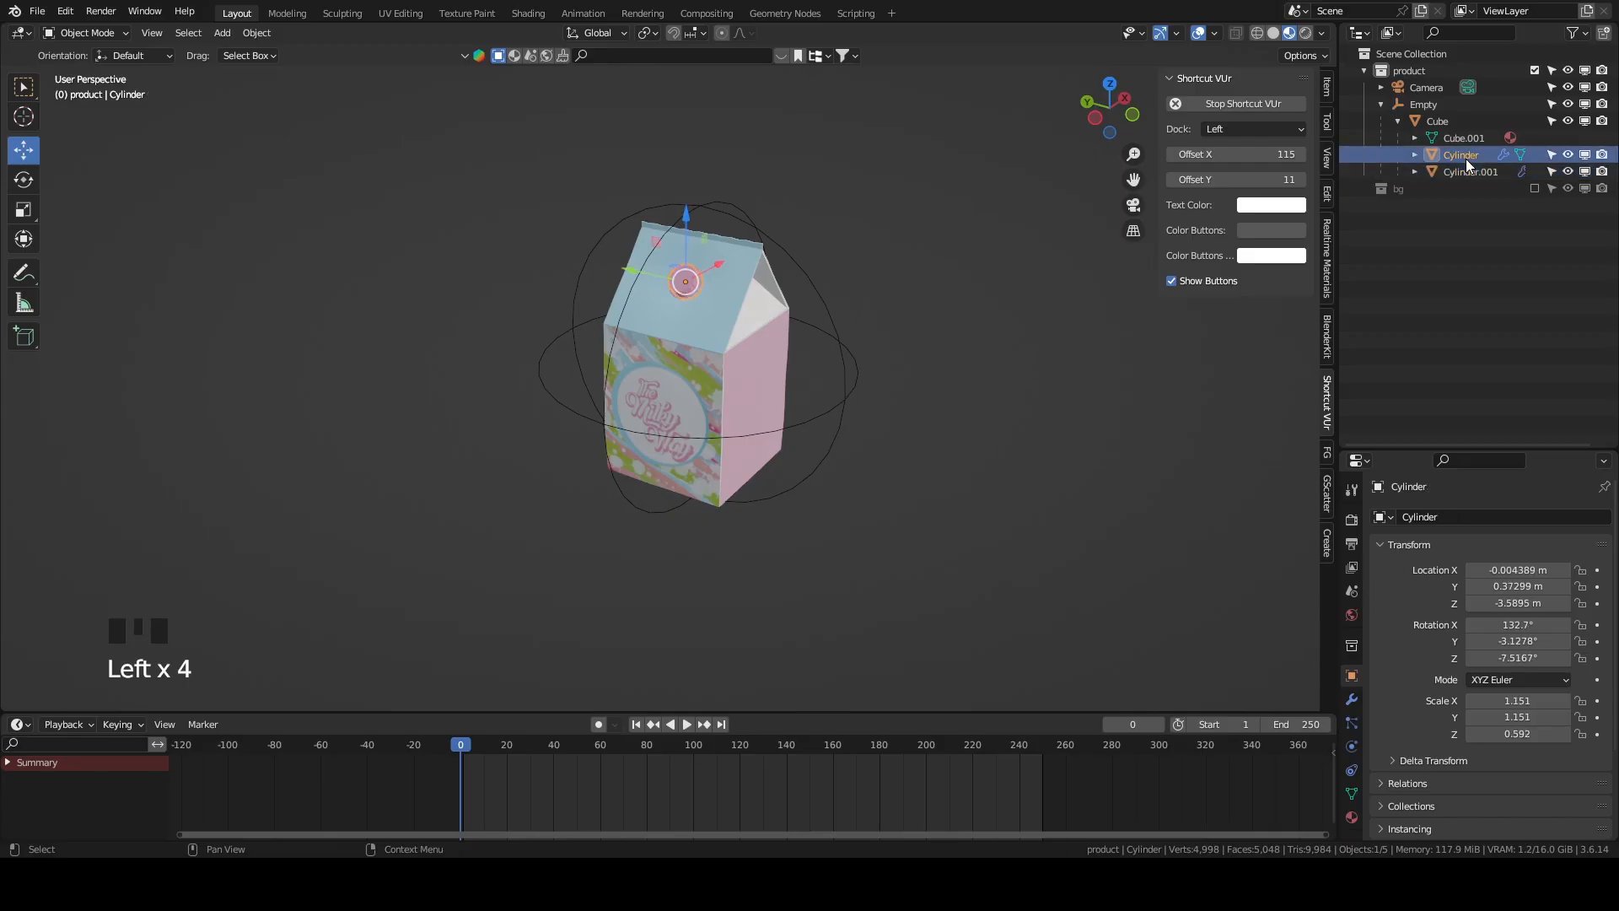
{"action": "left_click", "coordinate": [1461, 173]}
{"action": "left_click", "coordinate": [1457, 154]}
{"action": "left_click", "coordinate": [1447, 123]}
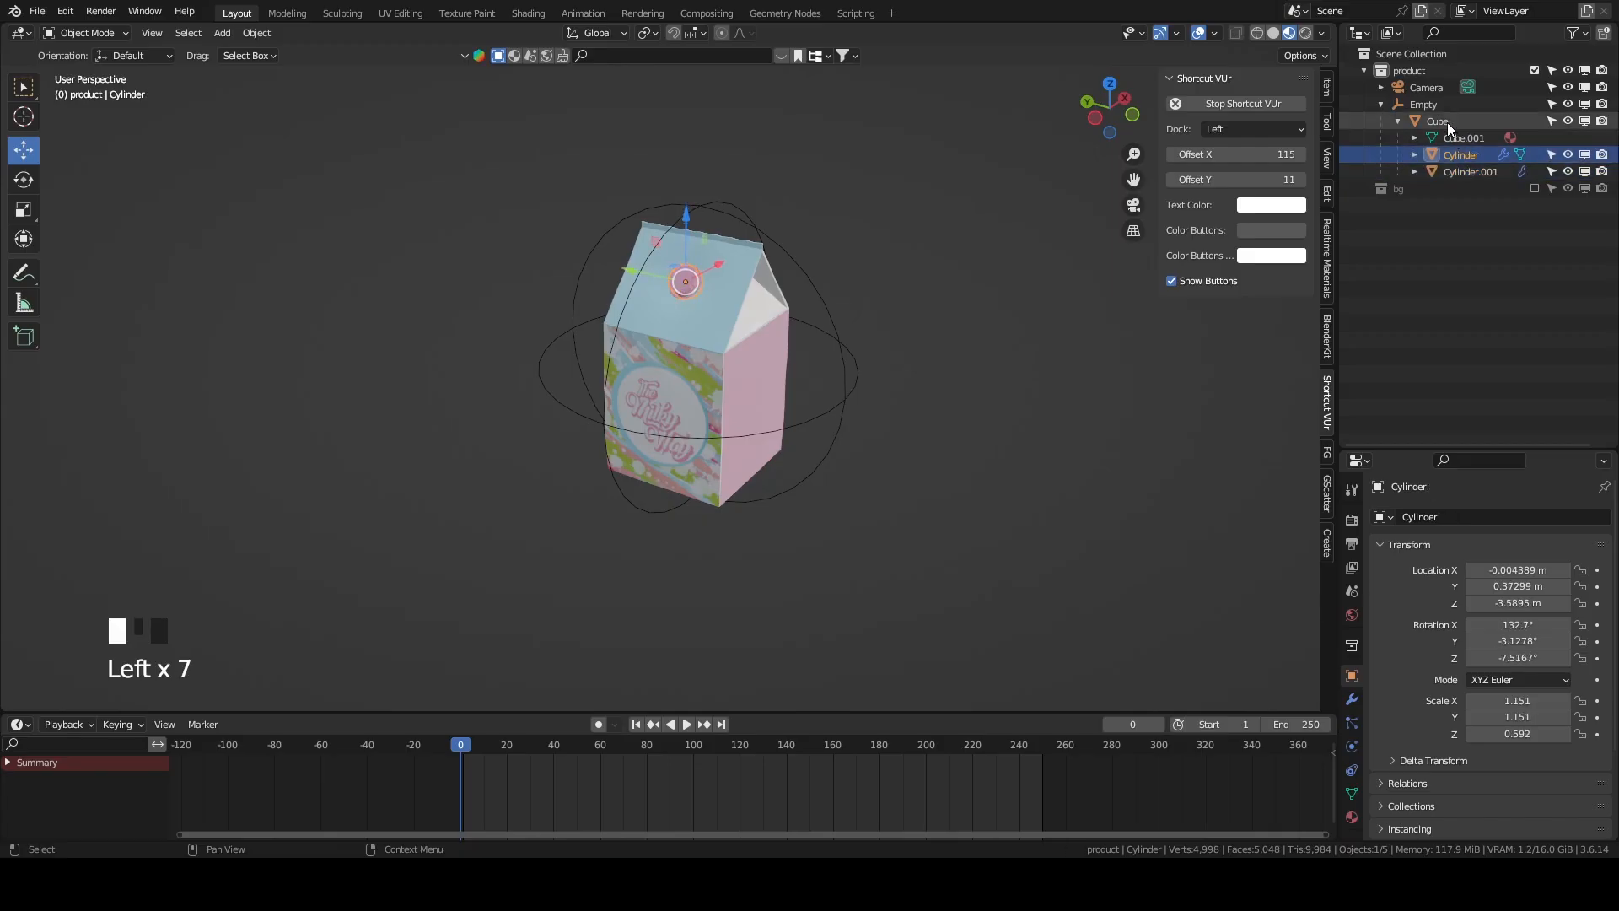
{"action": "double_click", "coordinate": [1446, 122]}
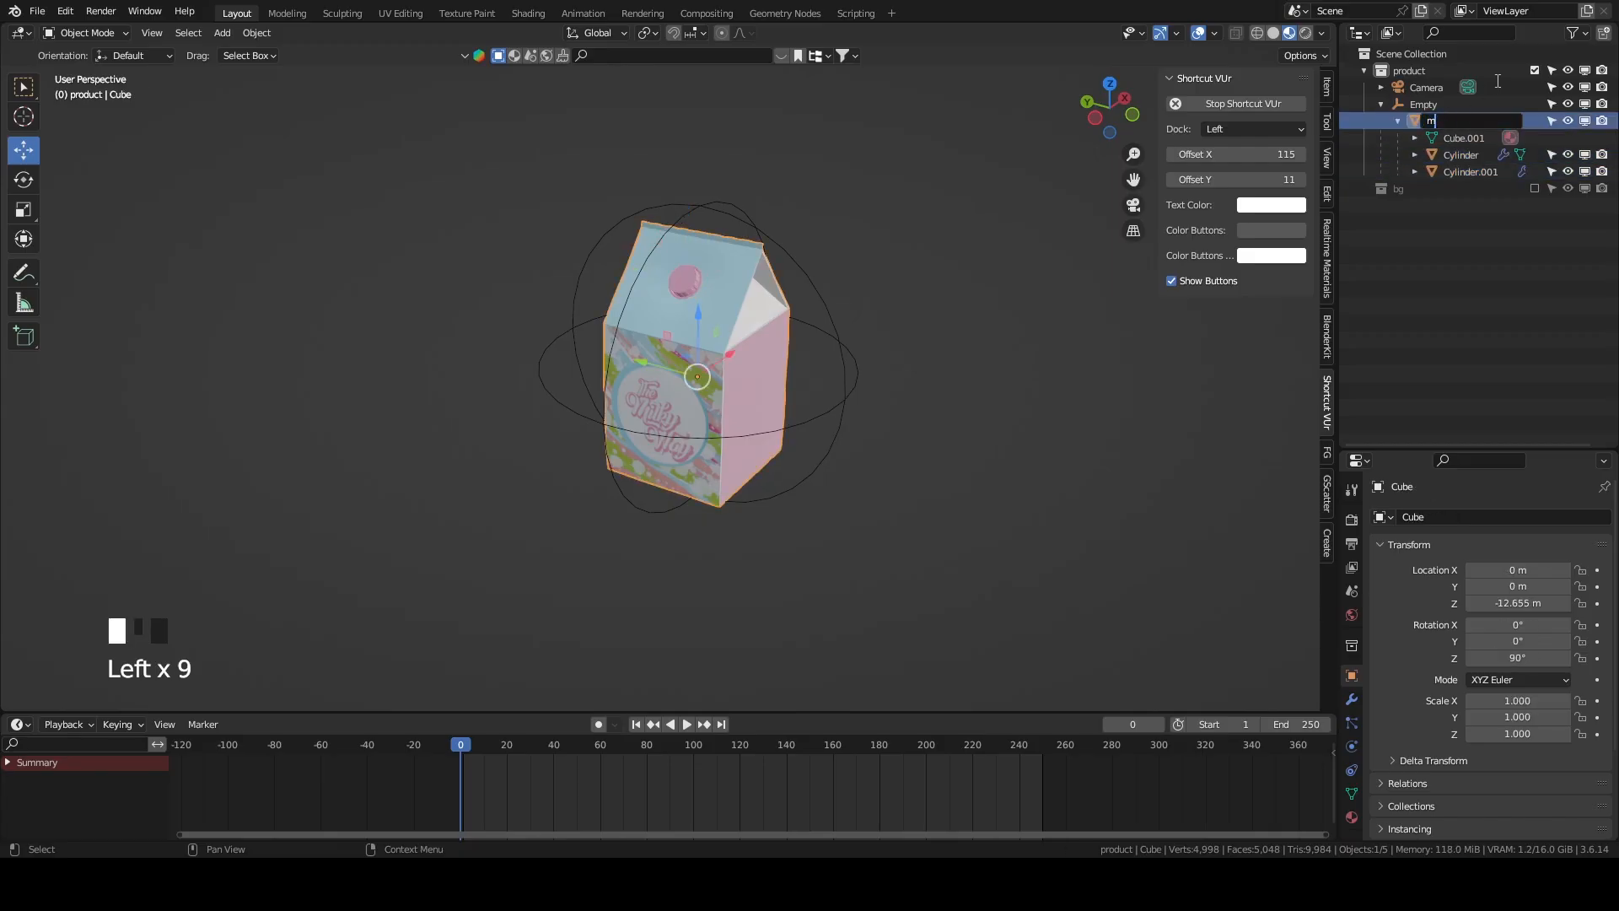
{"action": "type", "text": "milk box"}
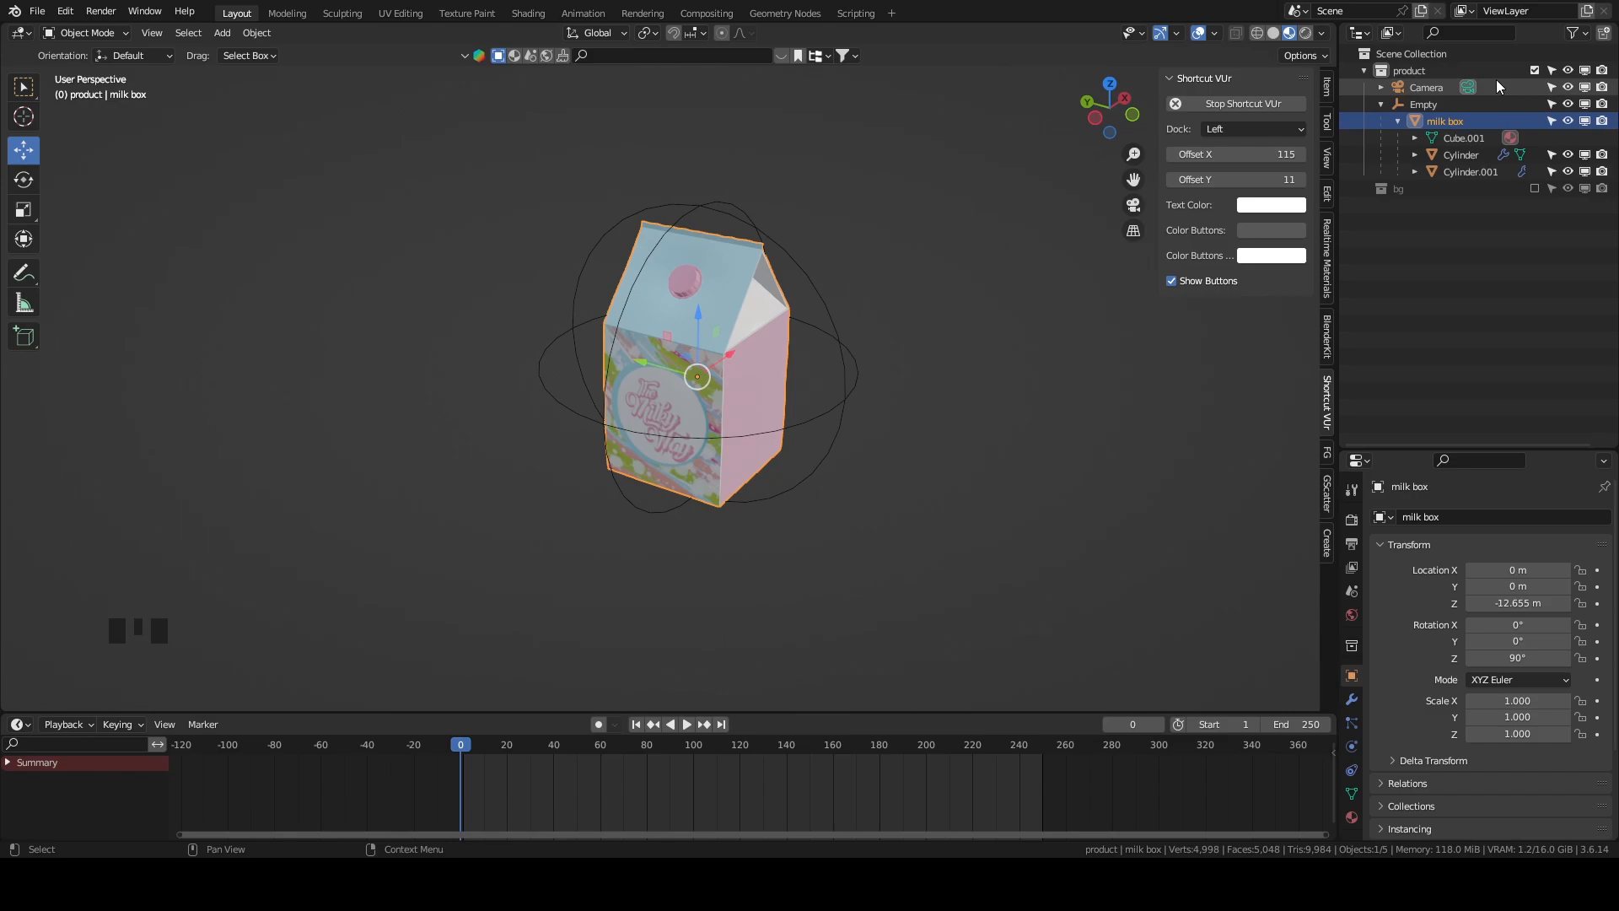
{"action": "left_click", "coordinate": [1070, 279]}
Collapse the empty's hierarchy and keep the empty selected as the active object.
{"action": "left_click", "coordinate": [1450, 105]}
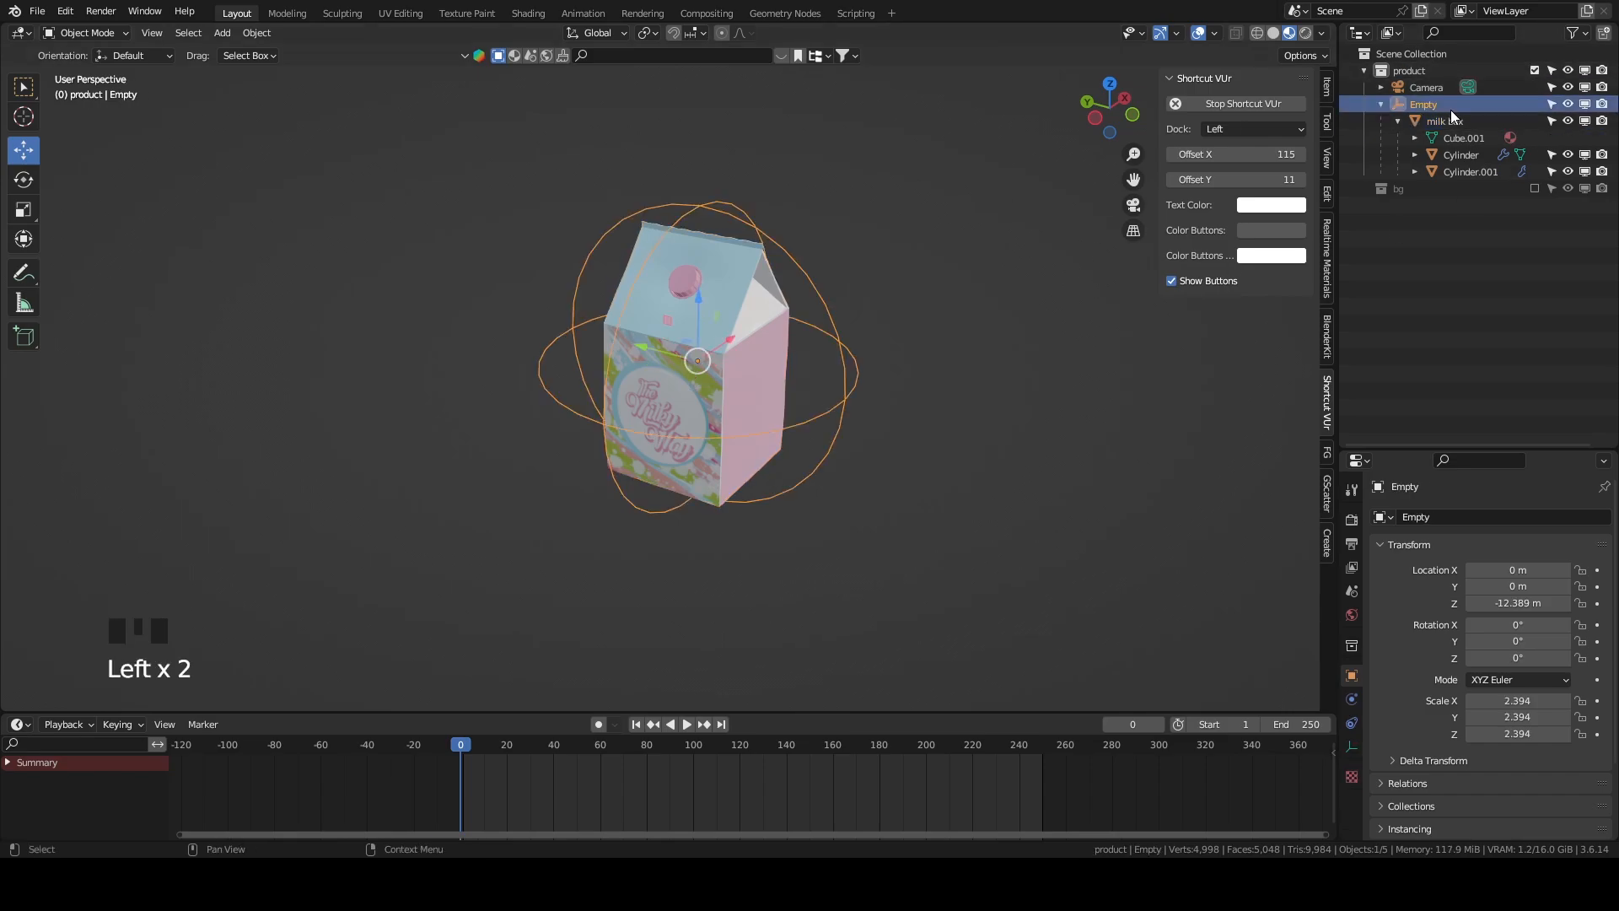
{"action": "left_click", "coordinate": [1381, 103]}
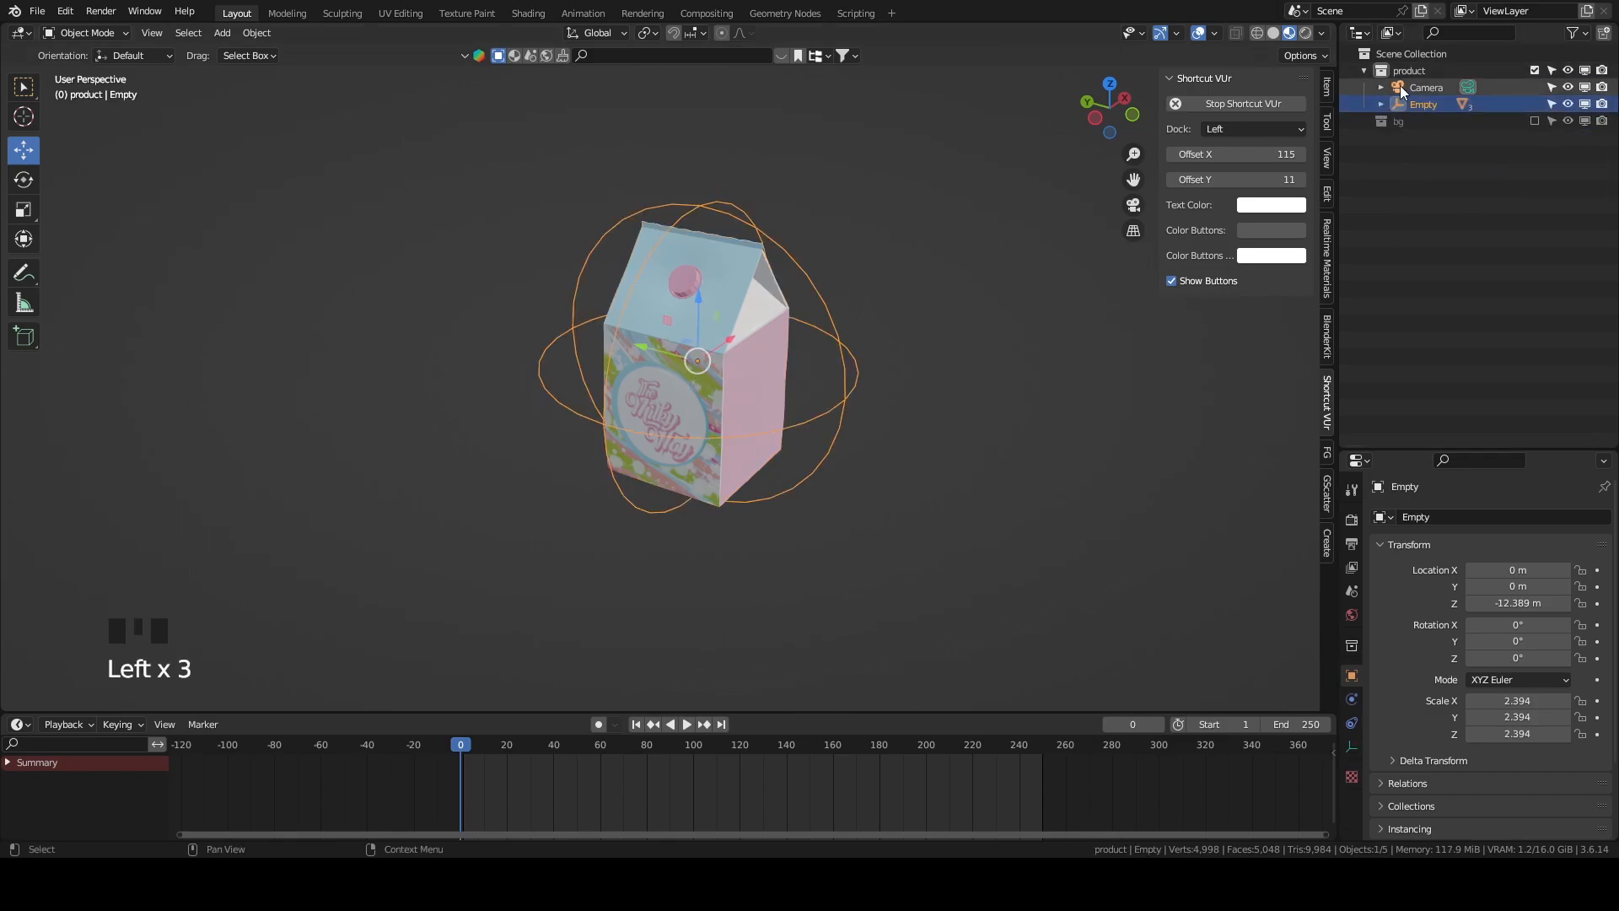
{"action": "scroll", "coordinate": [943, 332], "scroll_direction": "up", "scroll_amount": 1}
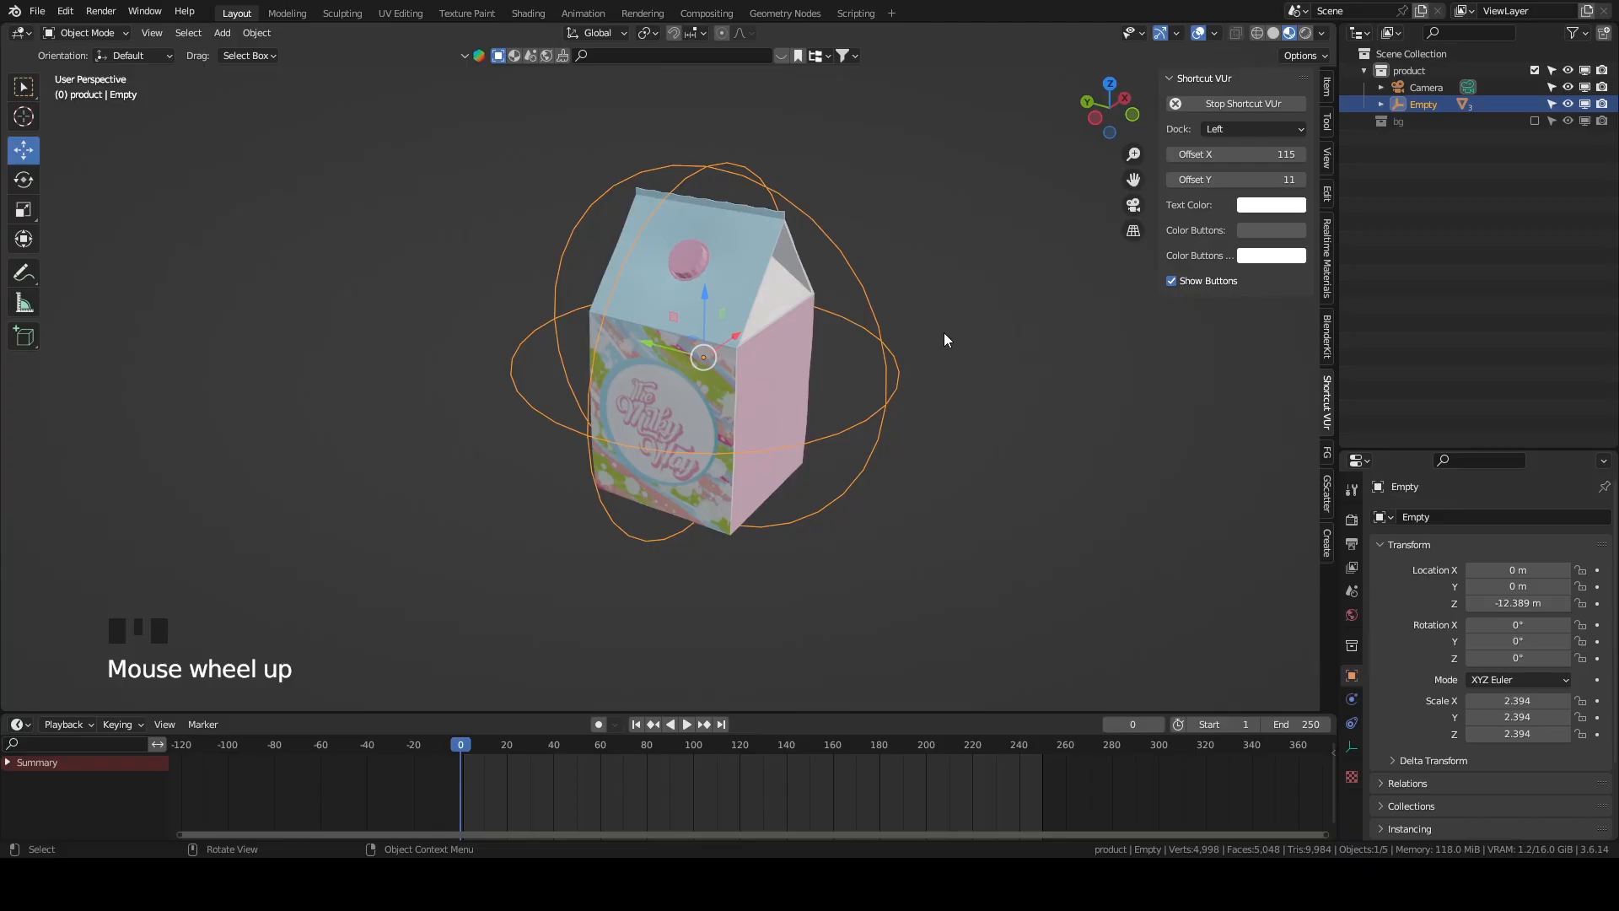
{"action": "left_click", "coordinate": [889, 329]}
{"action": "left_click", "coordinate": [885, 327]}
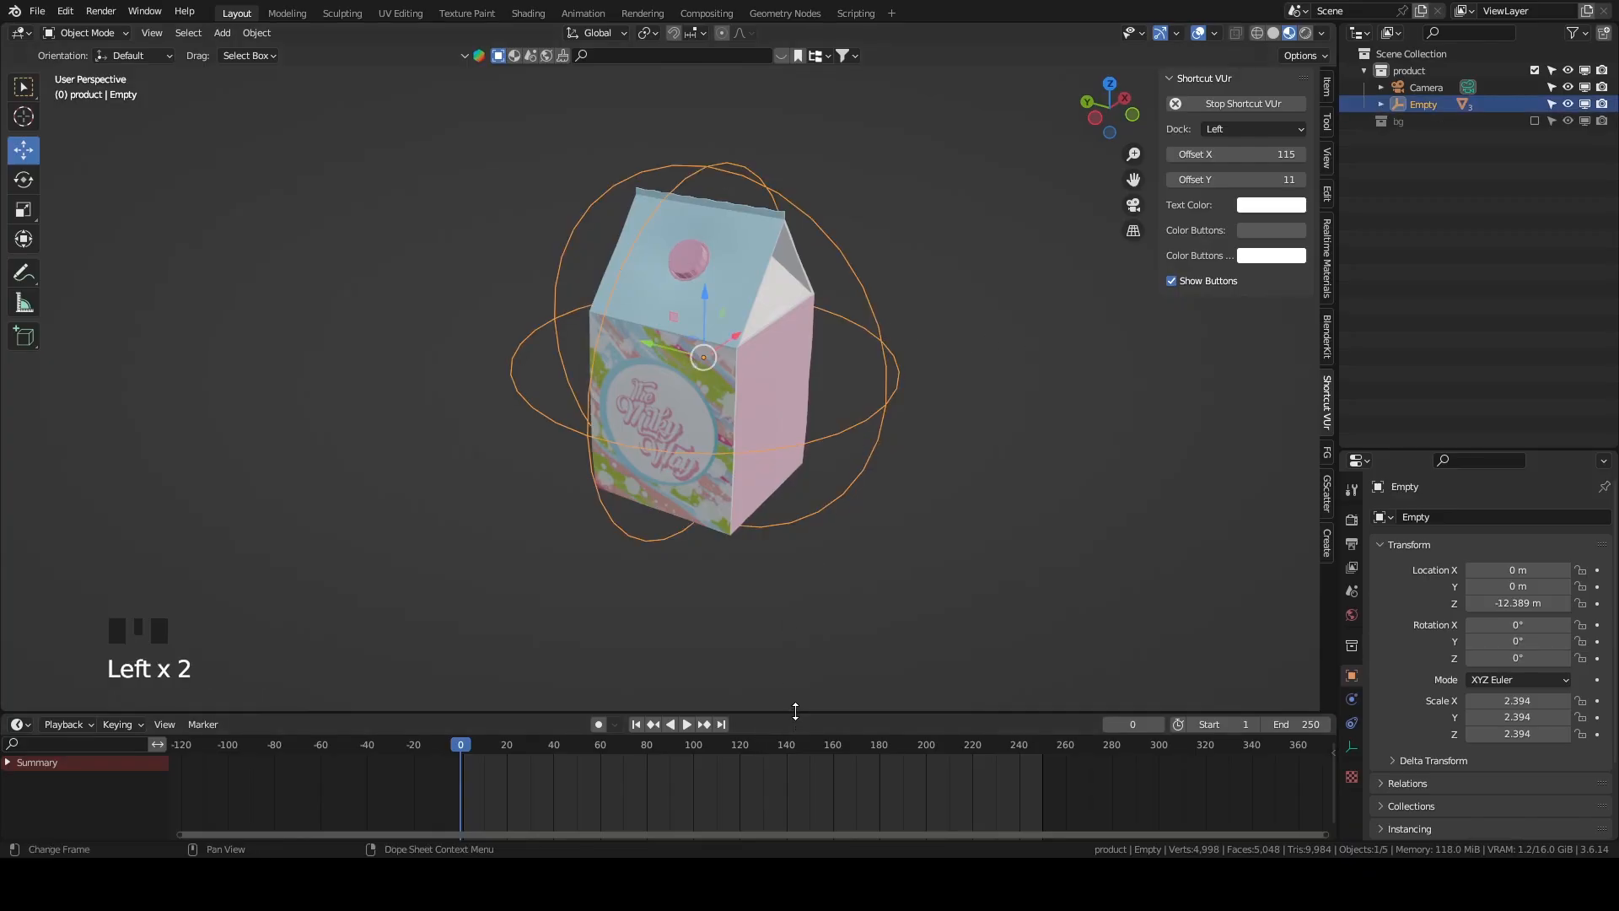
Enlarge the timeline area below the 3D viewport.
{"action": "left_click_drag", "start_coordinate": [795, 711], "coordinate": [885, 636]}
{"action": "scroll", "coordinate": [813, 734], "scroll_direction": "up", "scroll_amount": 4}
{"action": "scroll", "coordinate": [990, 308], "scroll_direction": "down", "scroll_amount": 2}
{"action": "middle_click_drag", "start_coordinate": [989, 309], "coordinate": [877, 333]}
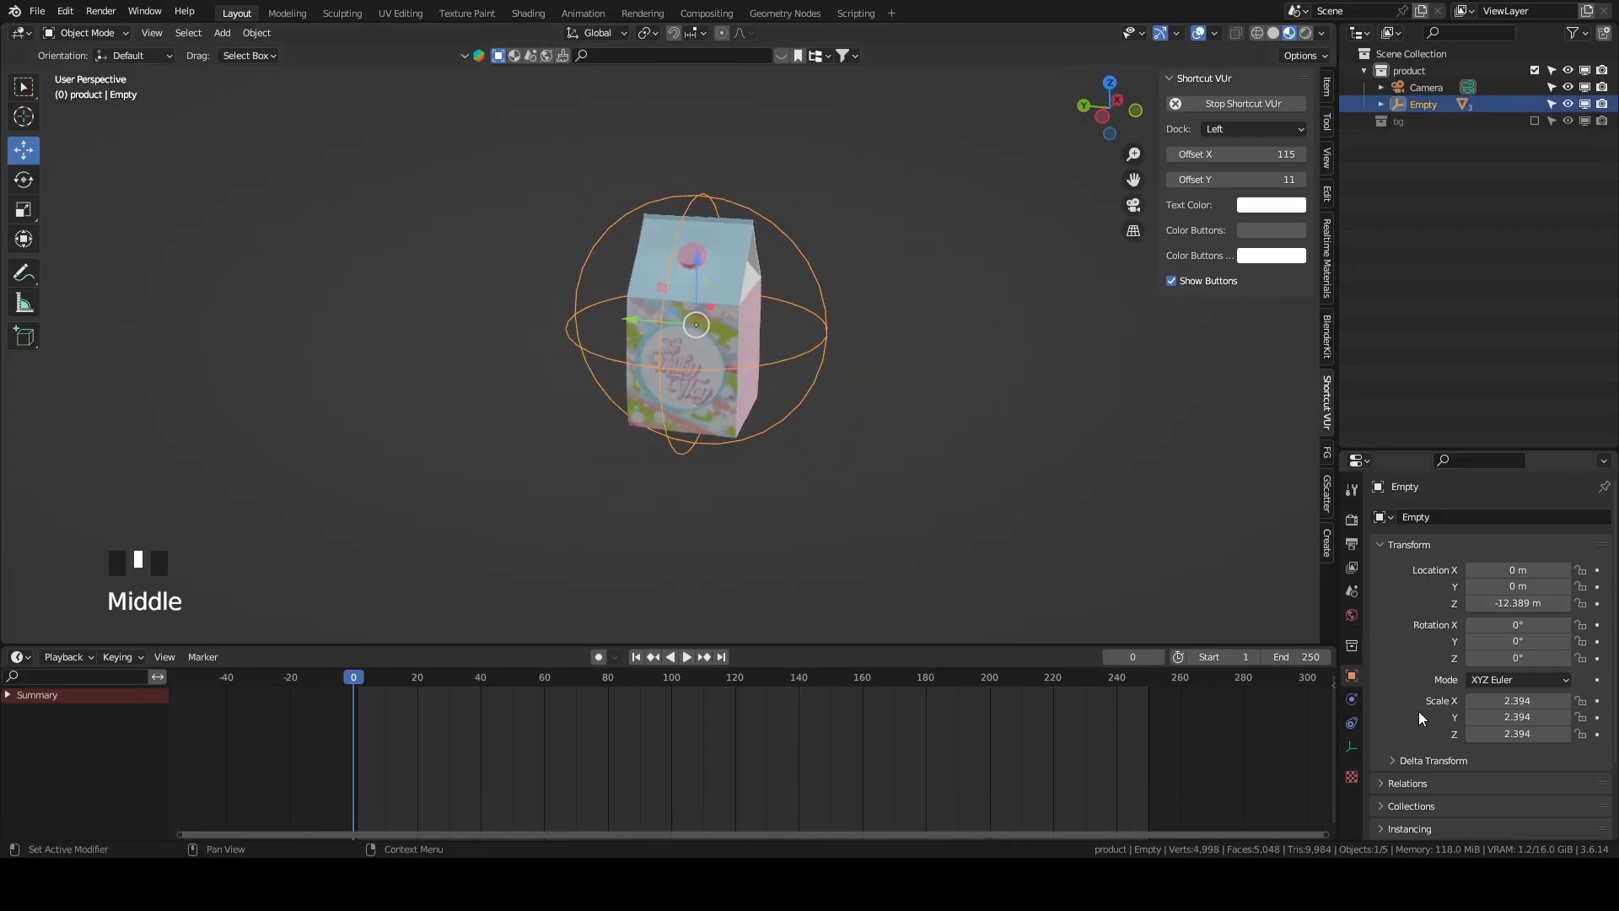
Select the milk box, check it through the camera and enable the bg collection.
{"action": "left_click", "coordinate": [1351, 699]}
{"action": "middle_click_drag", "start_coordinate": [1011, 470], "coordinate": [810, 338]}
{"action": "left_click", "coordinate": [786, 311]}
{"action": "left_click", "coordinate": [1134, 205]}
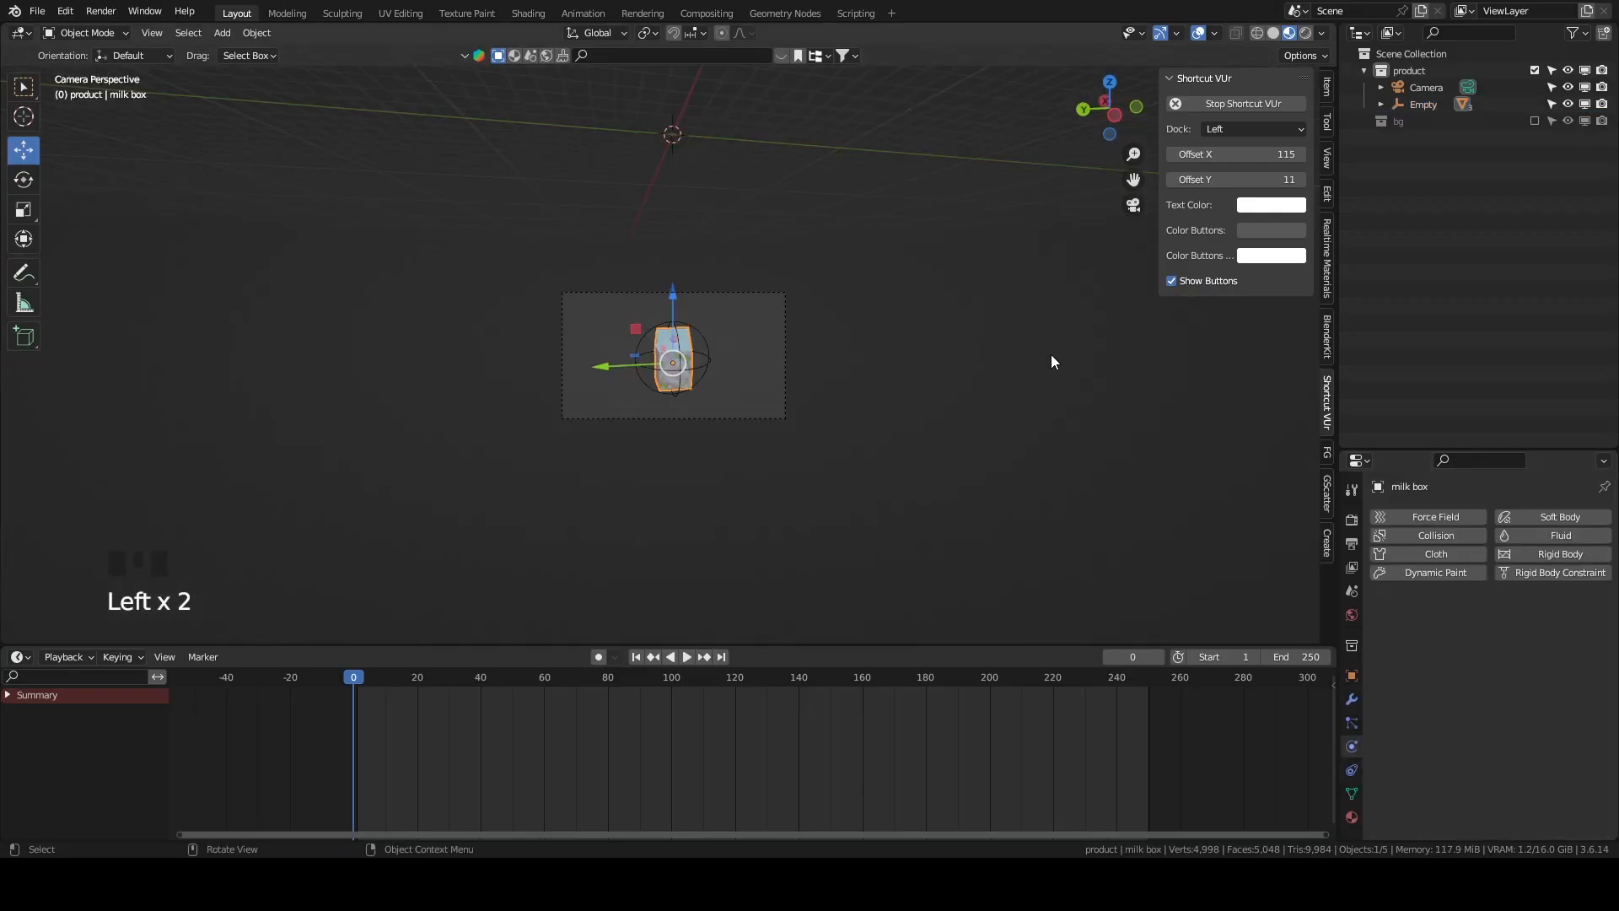
{"action": "middle_click_drag", "start_coordinate": [1051, 354], "coordinate": [1071, 630]}
{"action": "scroll", "coordinate": [980, 346], "scroll_direction": "up", "scroll_amount": 2}
{"action": "left_click", "coordinate": [1534, 121]}
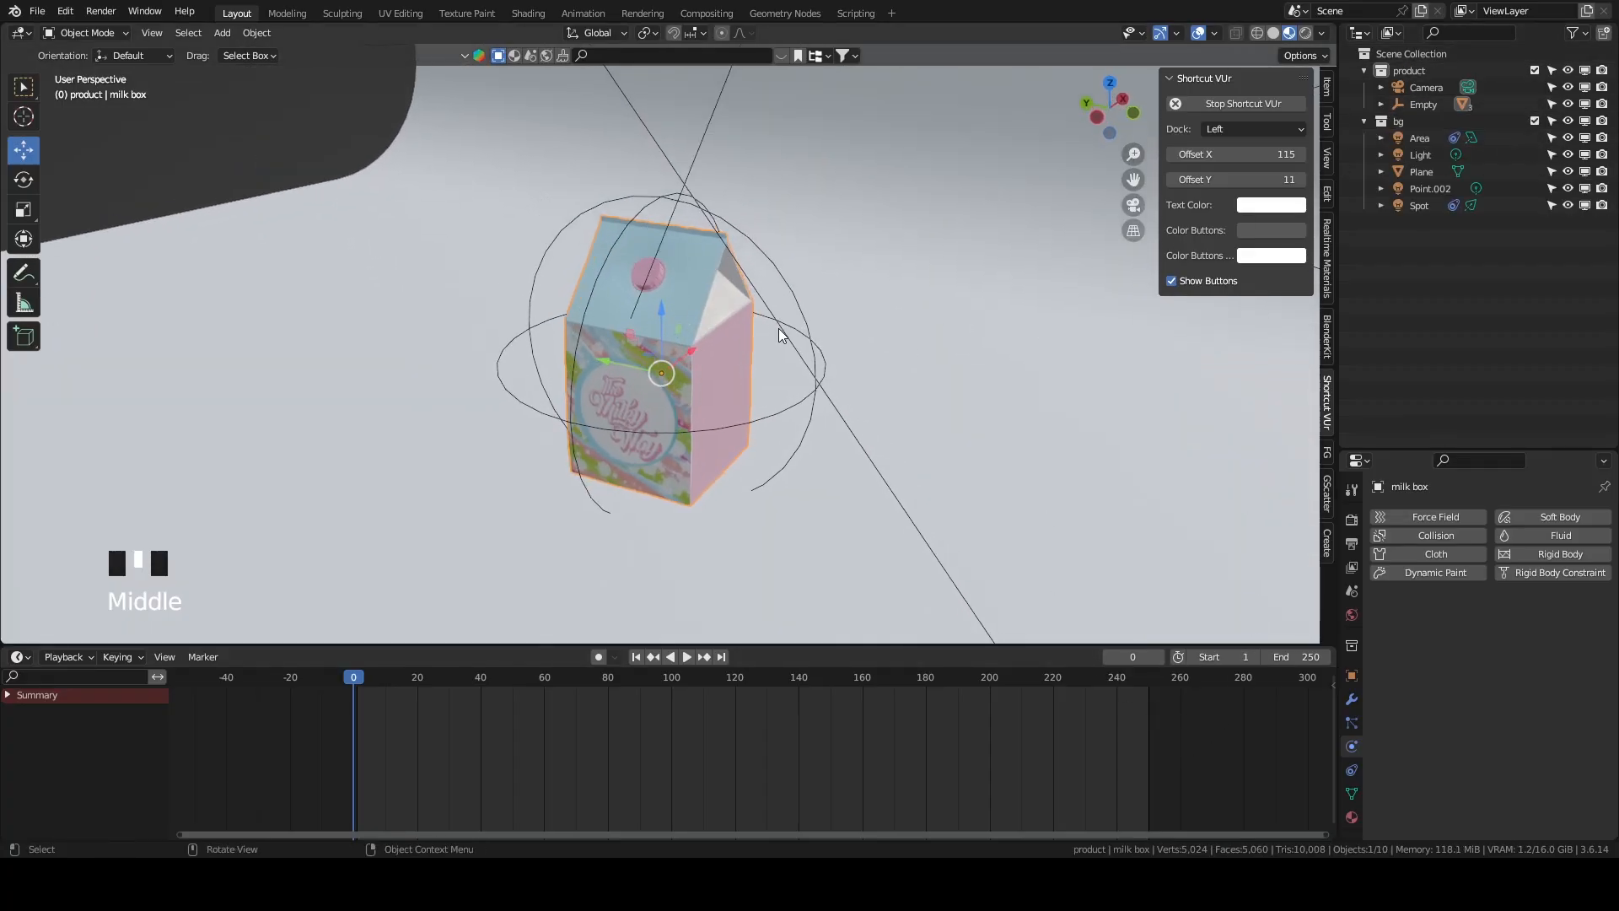
Add a Lattice modifier to the milk box and check the choices for its target object.
{"action": "left_click", "coordinate": [1353, 701]}
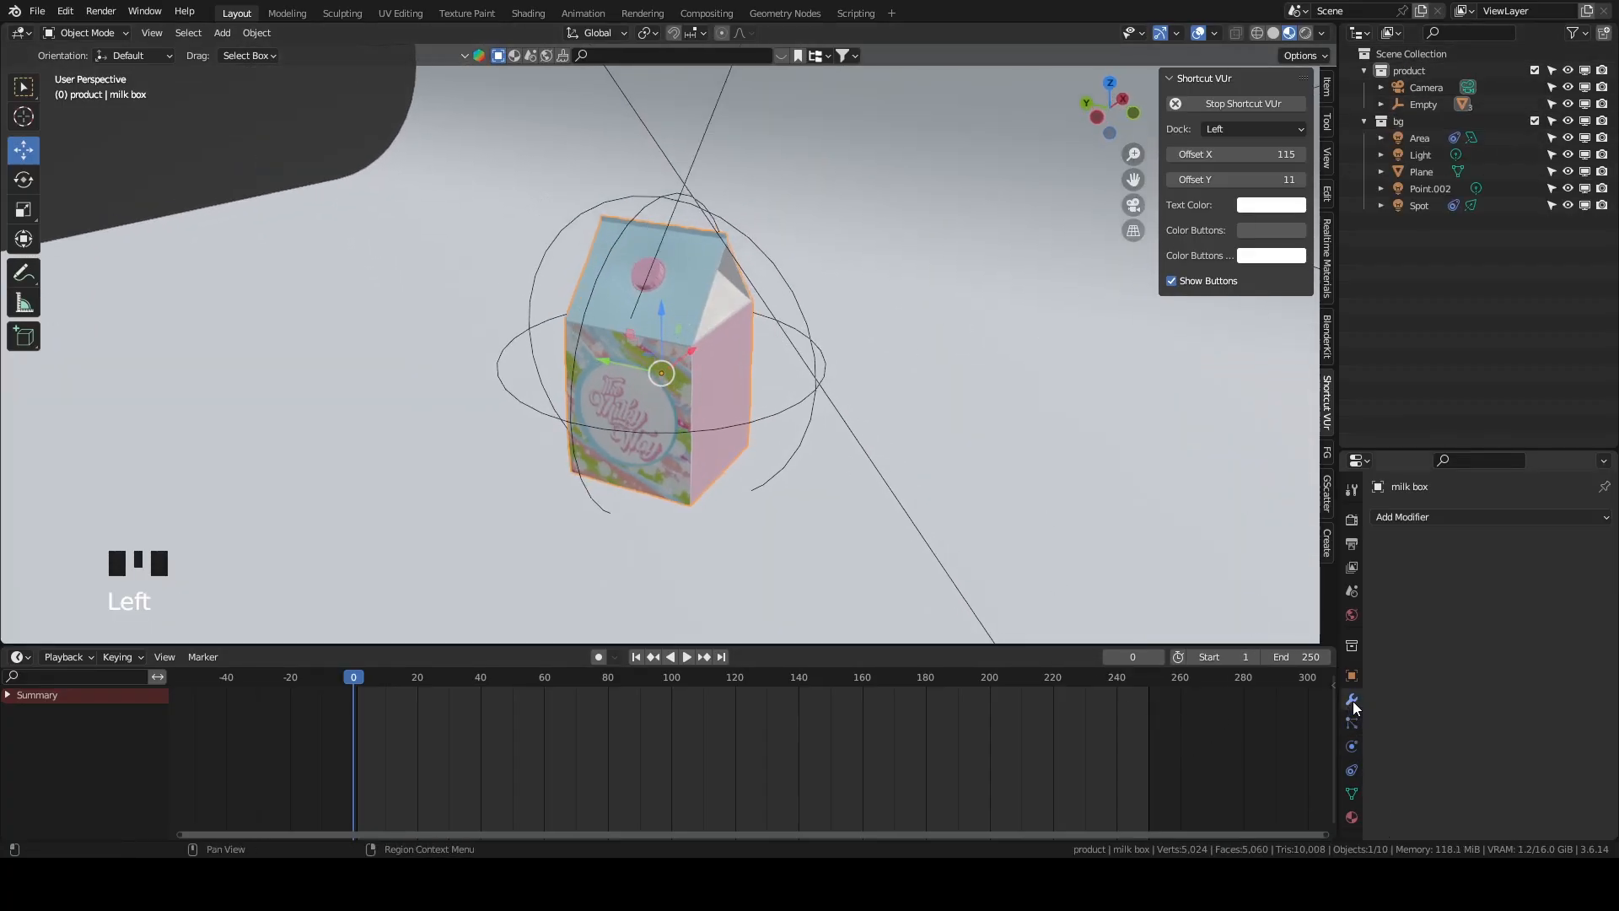
{"action": "left_click", "coordinate": [1420, 518]}
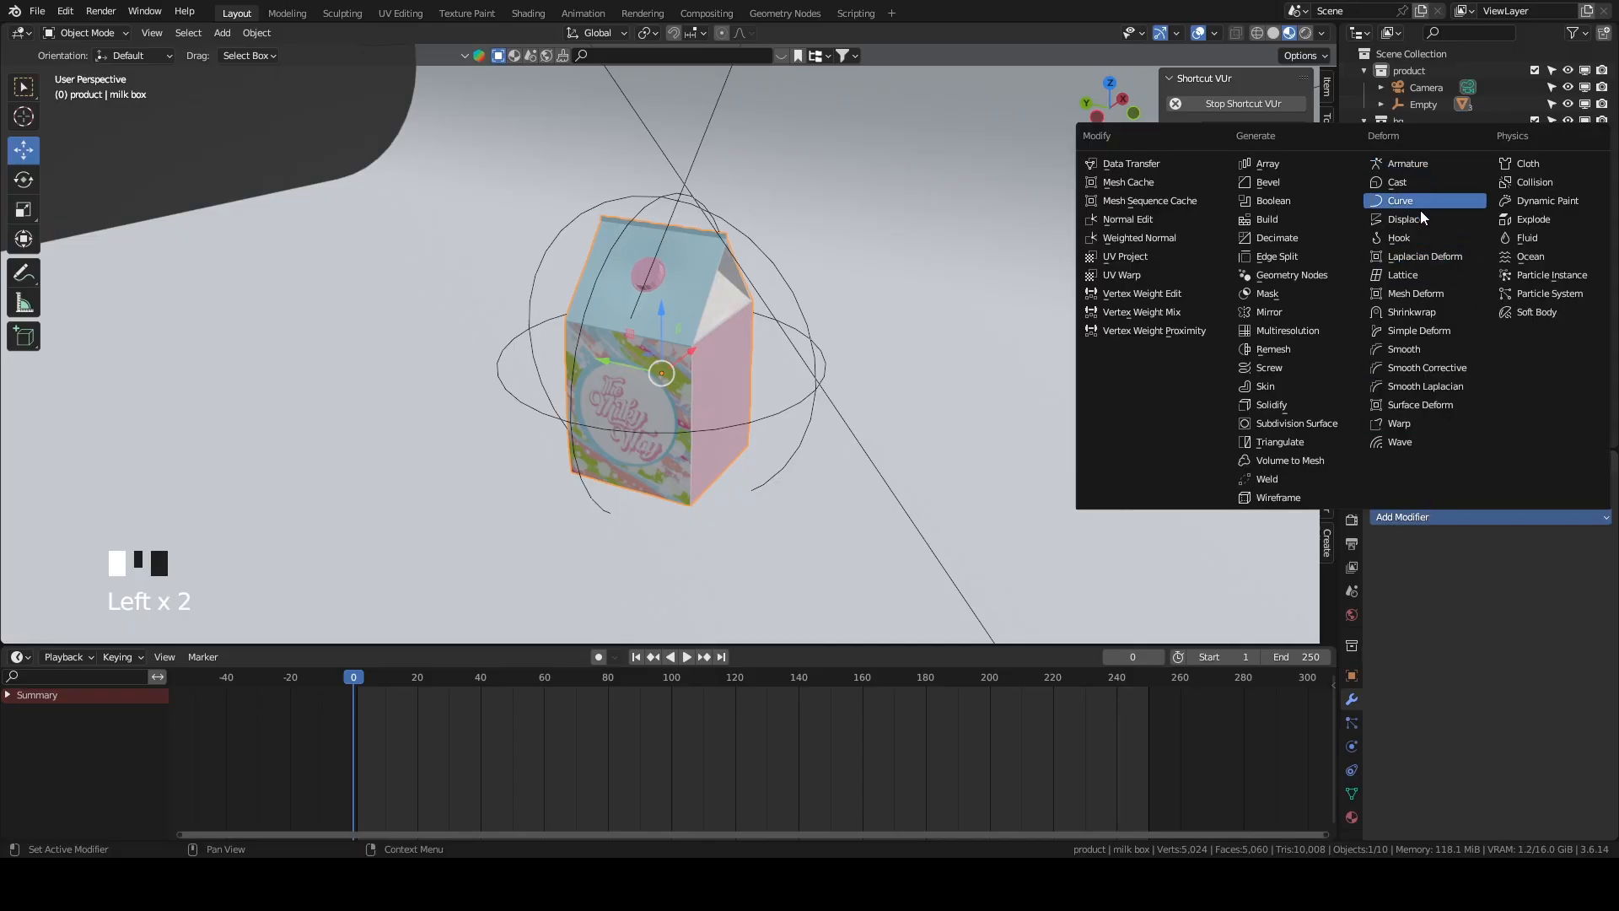
{"action": "left_click", "coordinate": [1410, 269]}
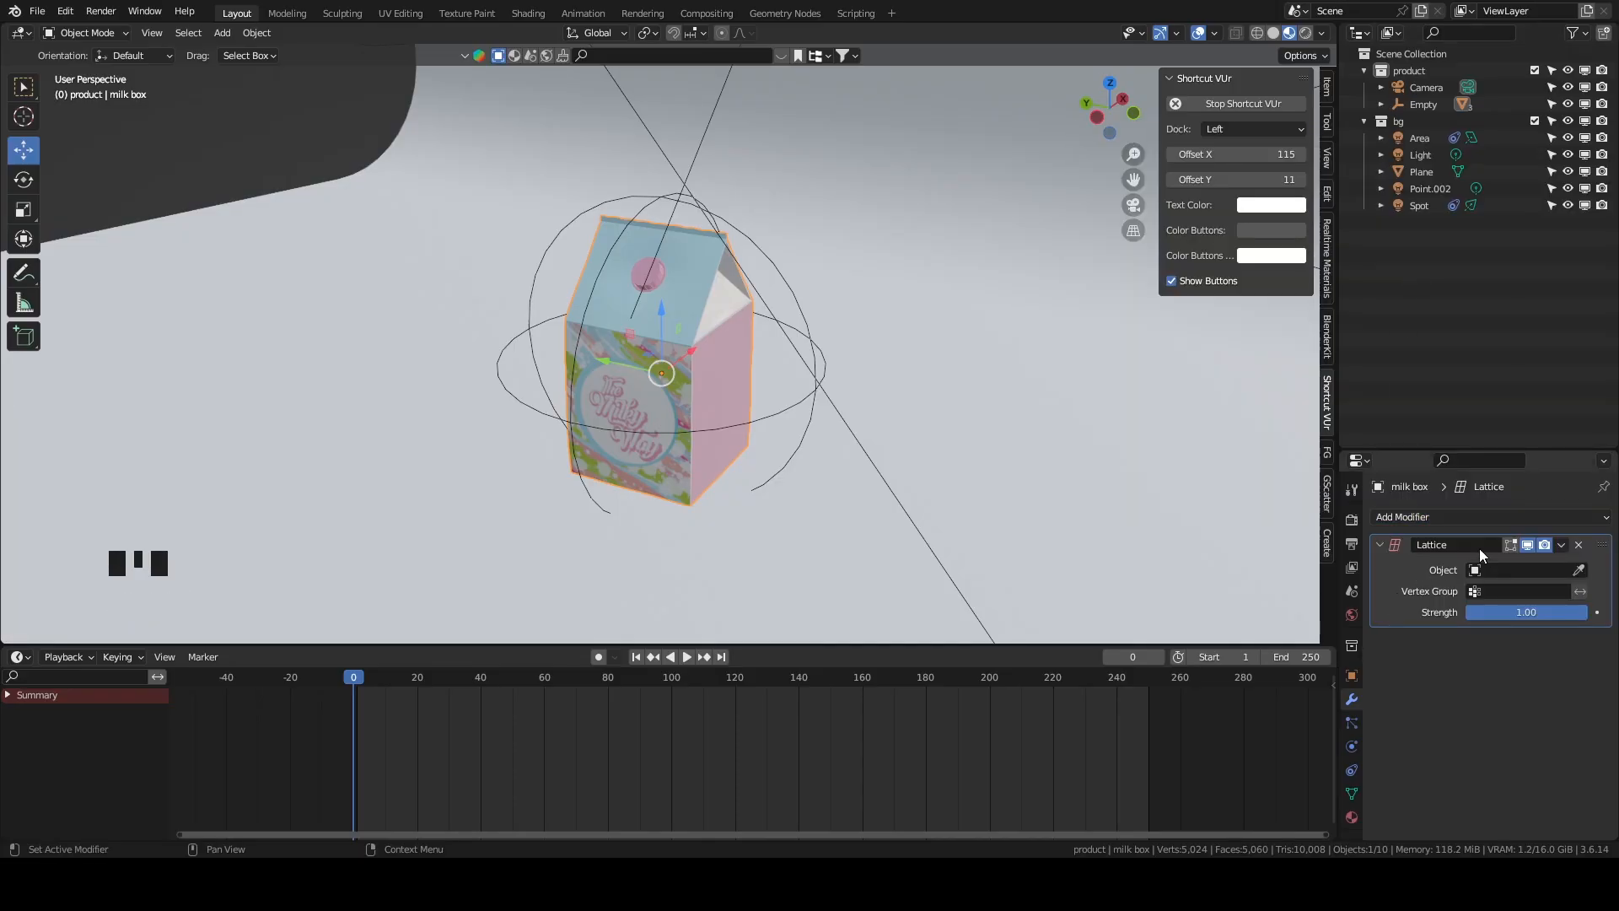
{"action": "middle_click_drag", "start_coordinate": [1138, 380], "coordinate": [1012, 337]}
{"action": "left_click", "coordinate": [1534, 571]}
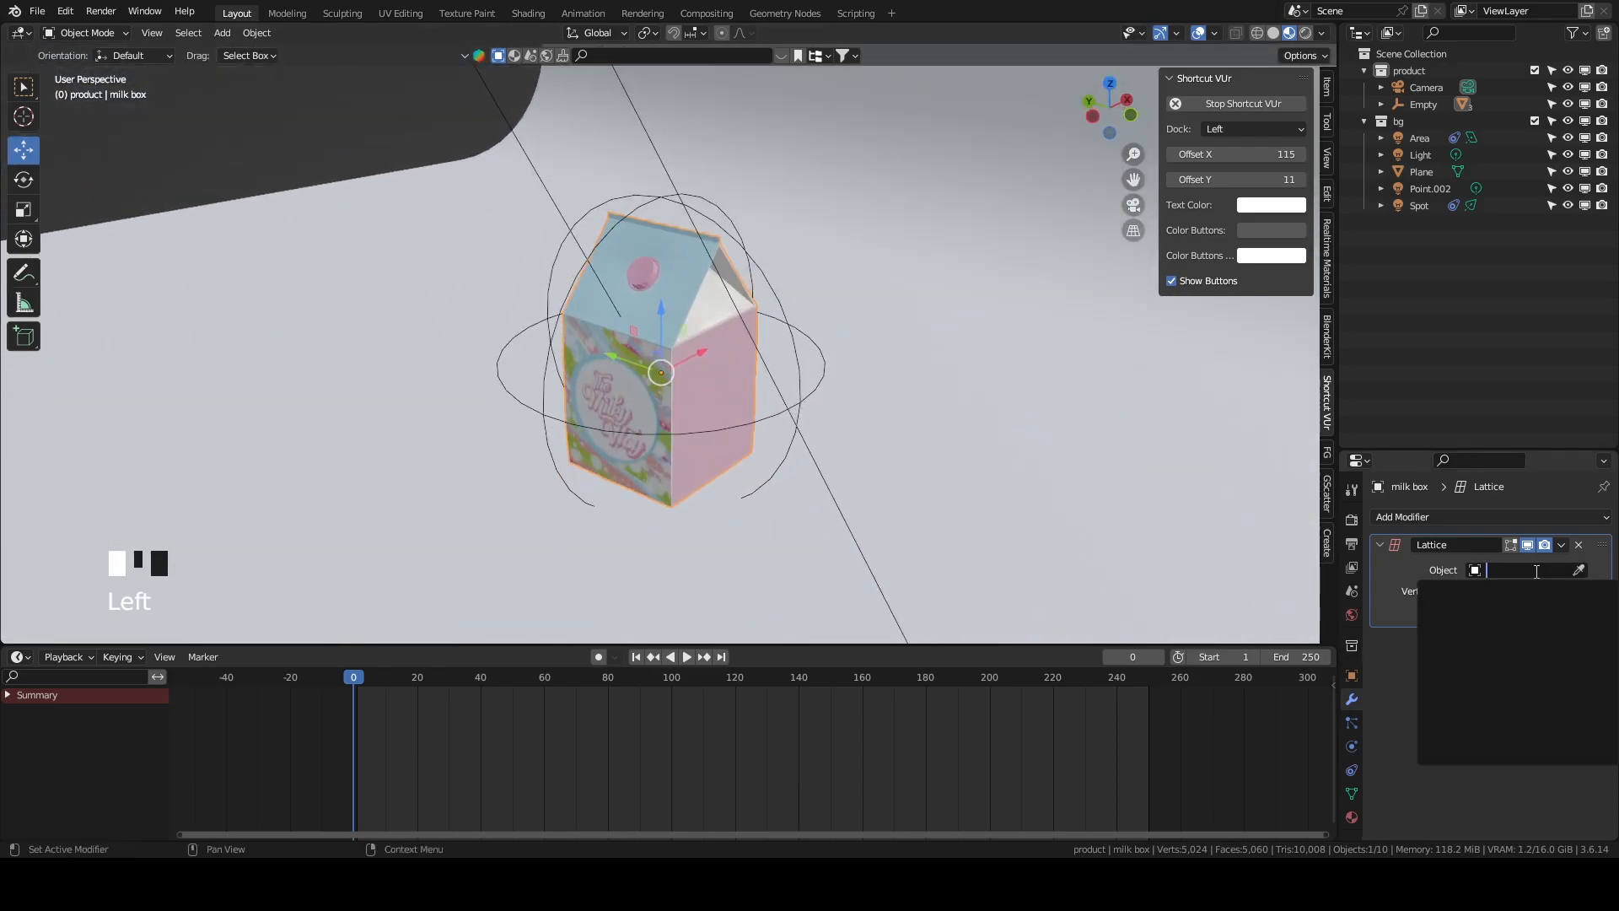
{"action": "left_click", "coordinate": [1477, 566]}
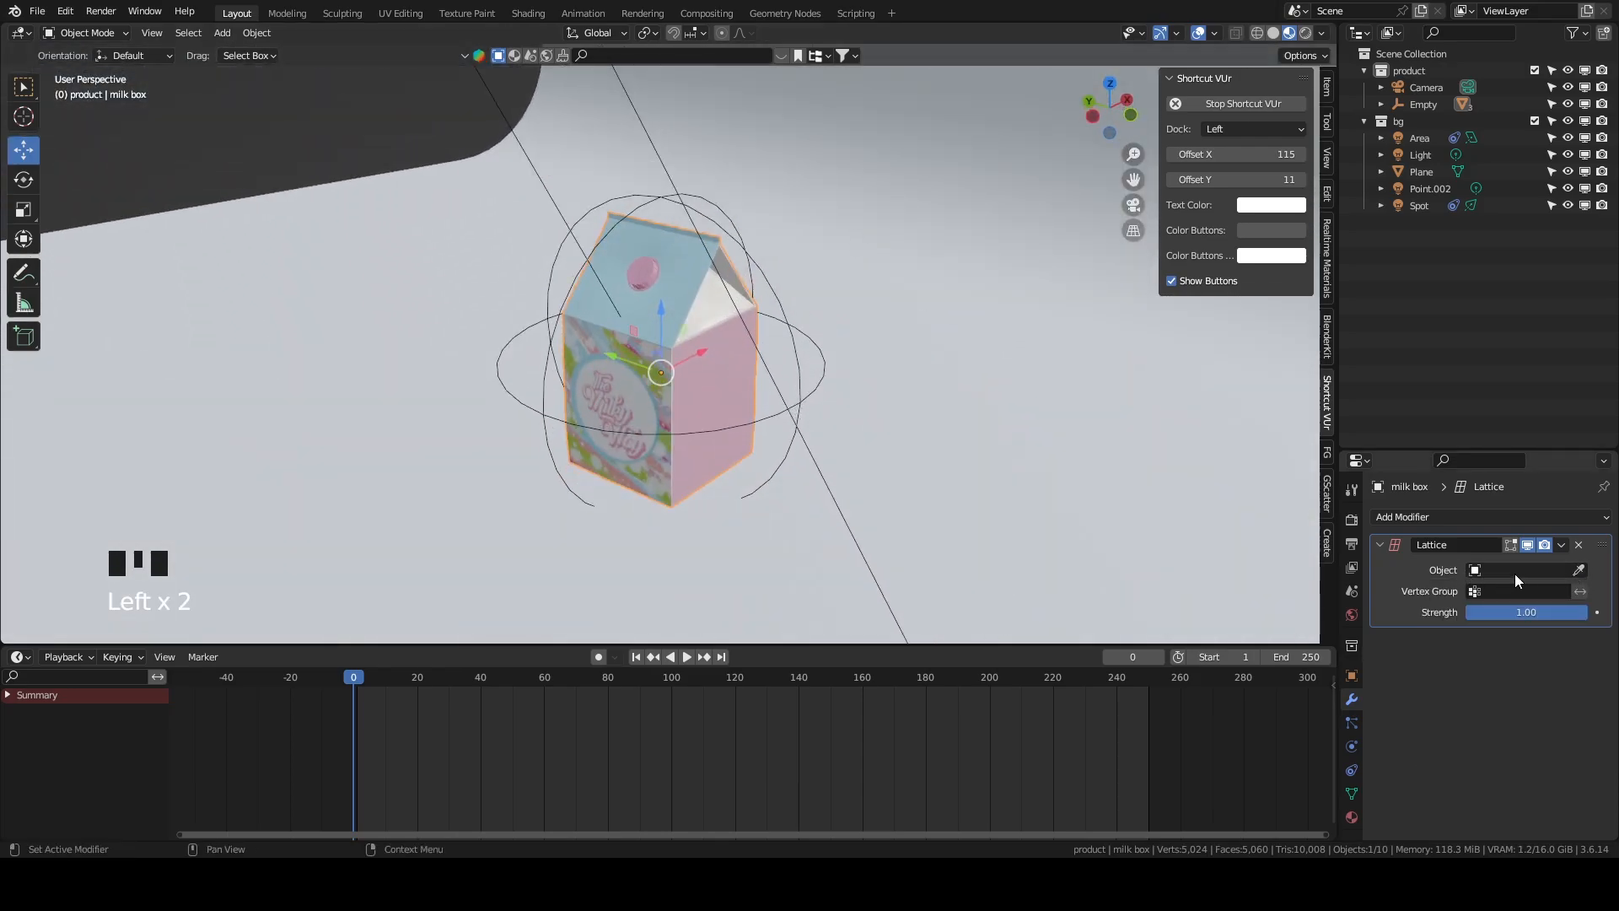
{"action": "left_click", "coordinate": [1515, 574]}
Add a Lattice object to the product collection.
{"action": "middle_click_drag", "start_coordinate": [691, 219], "coordinate": [725, 356]}
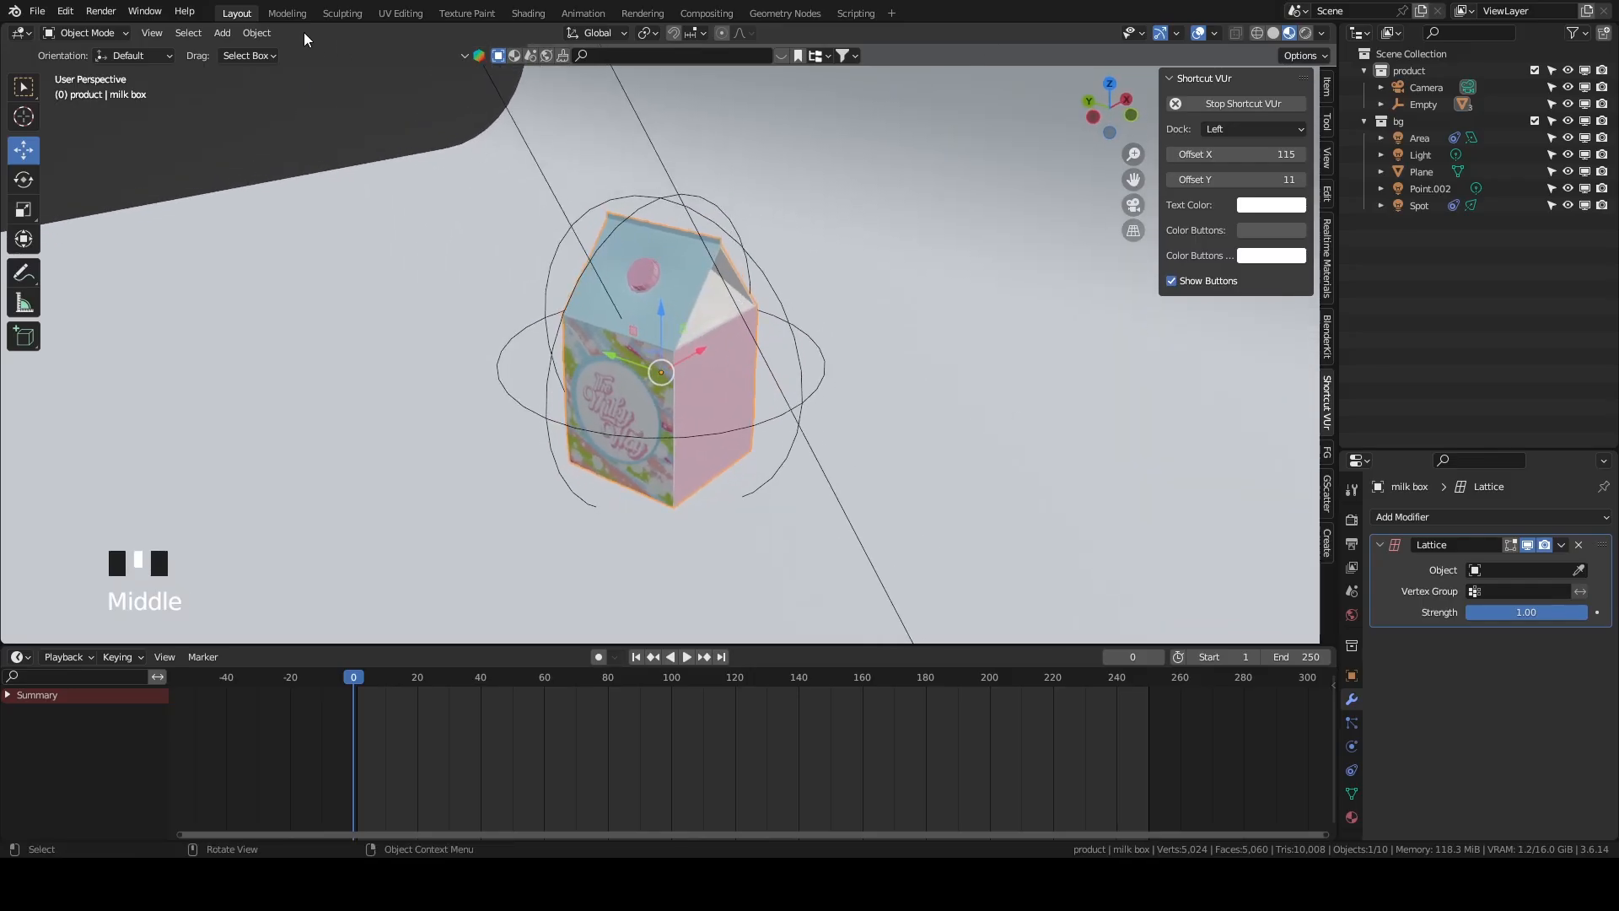
{"action": "left_click", "coordinate": [225, 34]}
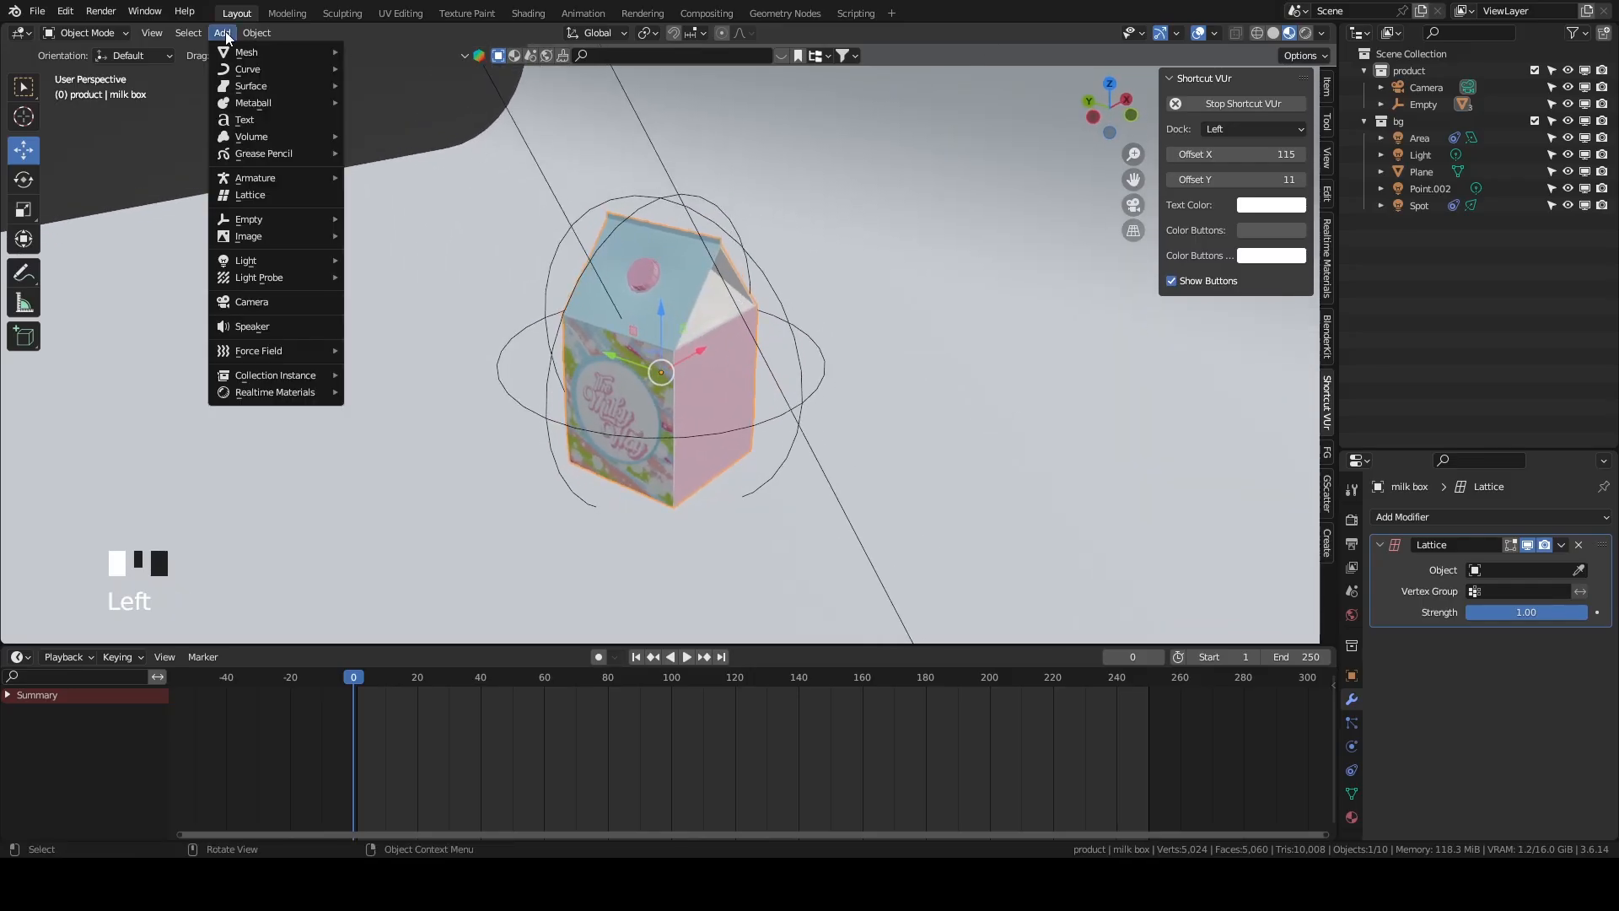
{"action": "left_click", "coordinate": [286, 200]}
{"action": "scroll", "coordinate": [623, 316], "scroll_direction": "down", "scroll_amount": 2}
{"action": "scroll", "coordinate": [623, 316], "scroll_direction": "down", "scroll_amount": 2}
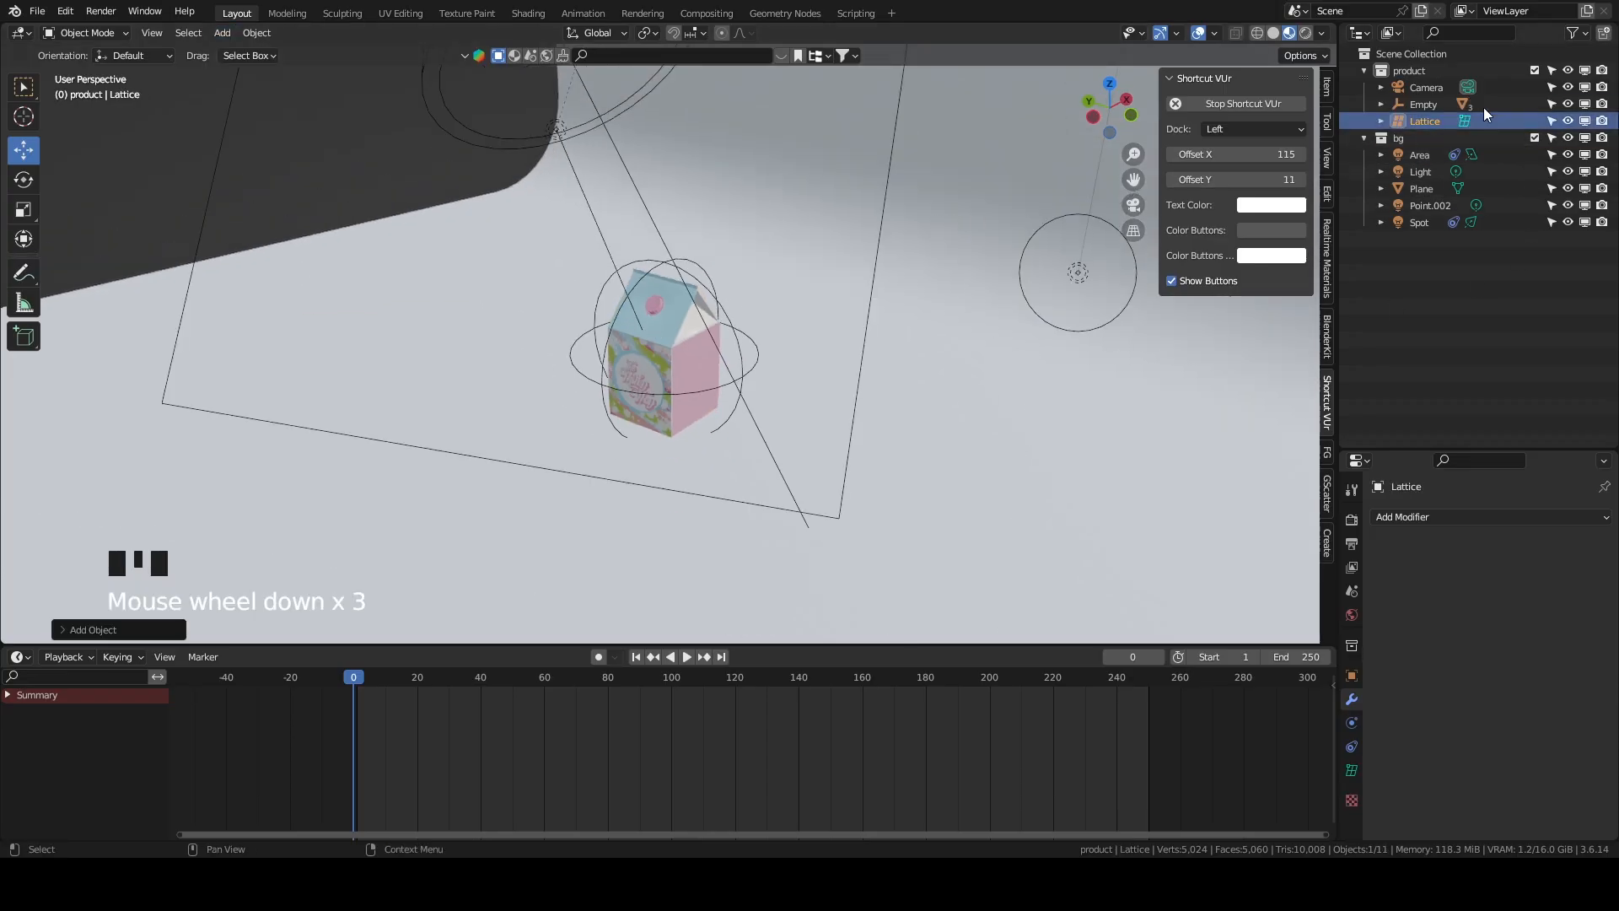
Isolate the new lattice to inspect its cage, and return to the full scene.
{"action": "key", "text": "slash"}
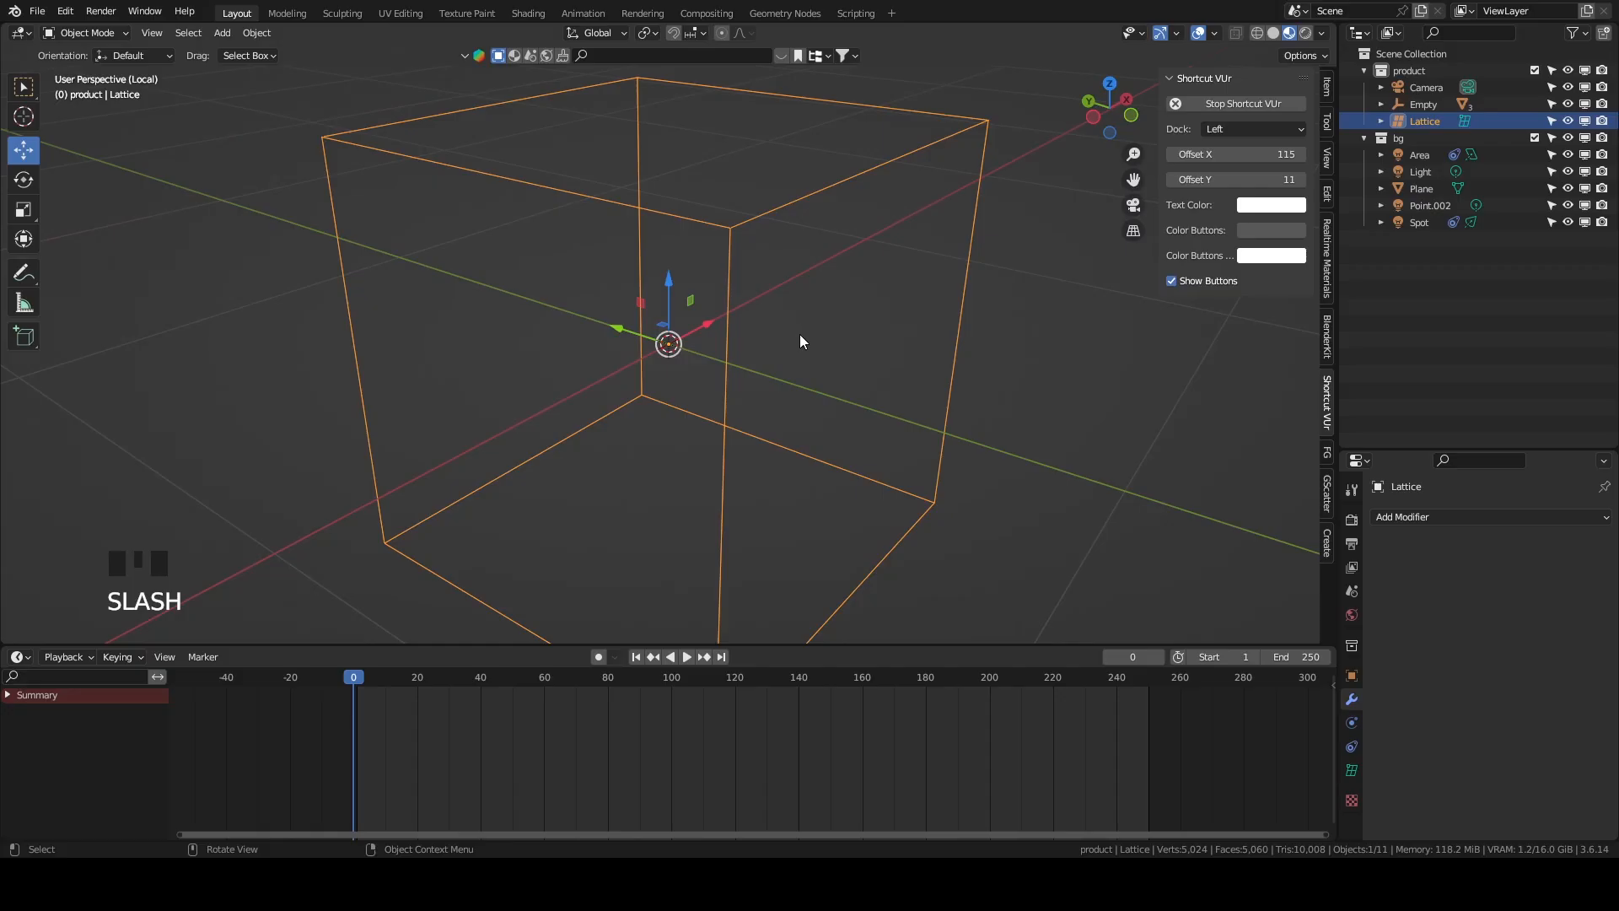
{"action": "middle_click_drag", "start_coordinate": [800, 334], "coordinate": [854, 307]}
{"action": "key", "text": "slash"}
{"action": "scroll", "coordinate": [874, 314], "scroll_direction": "down", "scroll_amount": 3}
{"action": "scroll", "coordinate": [852, 303], "scroll_direction": "up", "scroll_amount": 3}
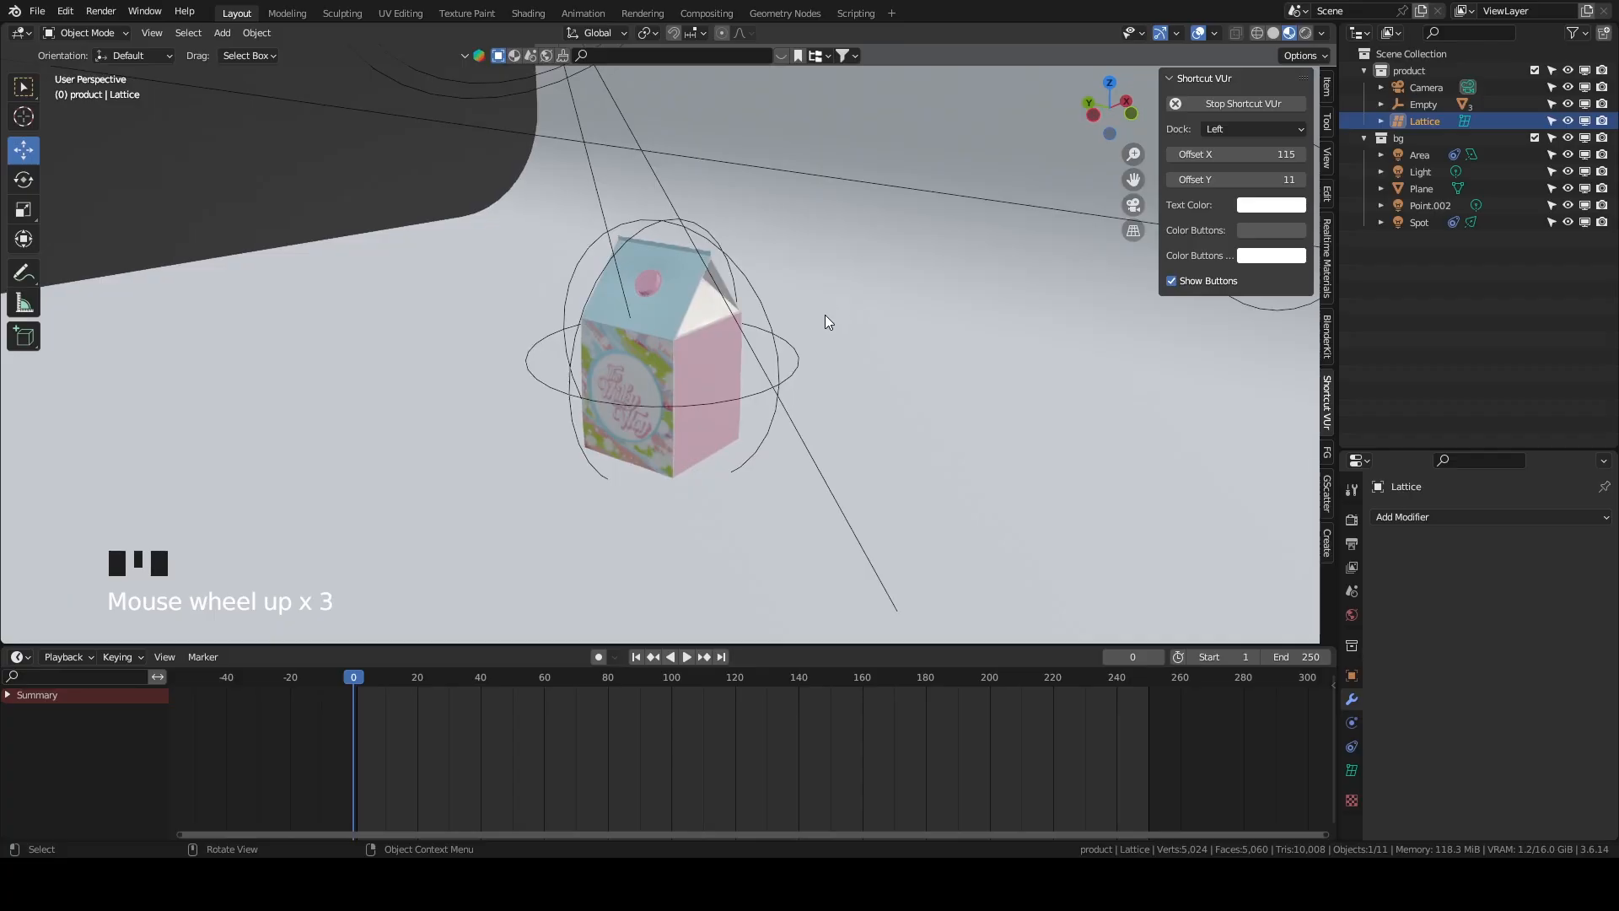
Scale the lattice freehand and move it down along Z to the milk carton.
{"action": "key", "text": "s"}
{"action": "left_click", "coordinate": [238, 396]}
{"action": "scroll", "coordinate": [241, 396], "scroll_direction": "down", "scroll_amount": 8}
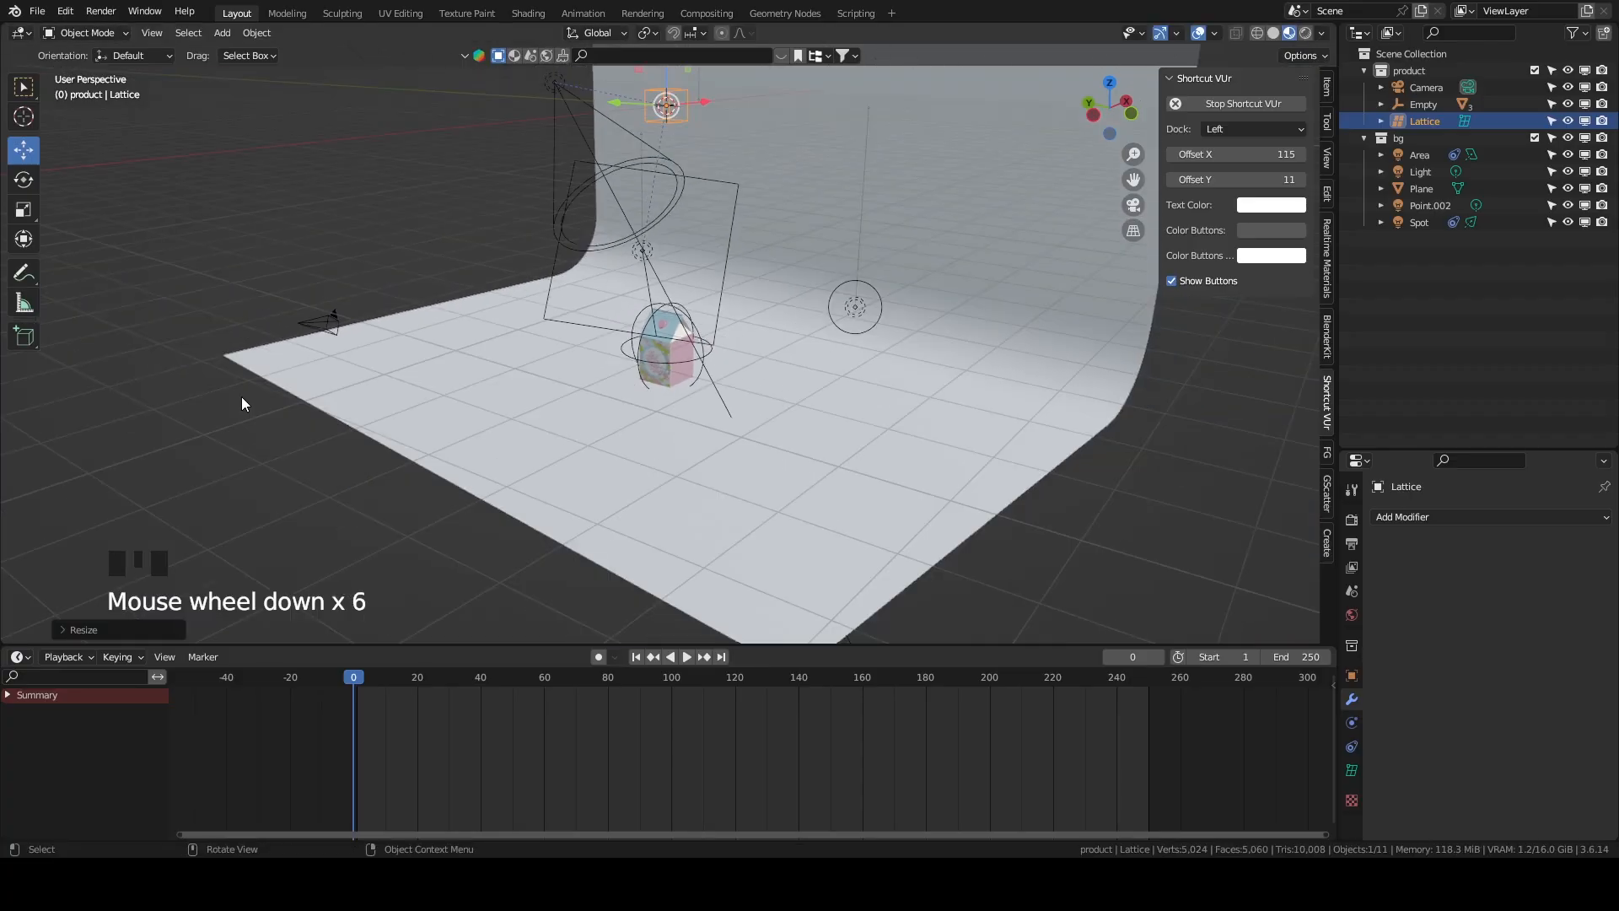
{"action": "scroll", "coordinate": [726, 285], "scroll_direction": "up", "scroll_amount": 1}
{"action": "left_click_drag", "start_coordinate": [666, 79], "coordinate": [665, 284]}
{"action": "key", "text": "grave"}
{"action": "middle_click_drag", "start_coordinate": [853, 448], "coordinate": [806, 410]}
{"action": "scroll", "coordinate": [807, 410], "scroll_direction": "down", "scroll_amount": 7}
Scale up the lattice around the carton and raise it so the cage covers the carton's height.
{"action": "key", "text": "grave"}
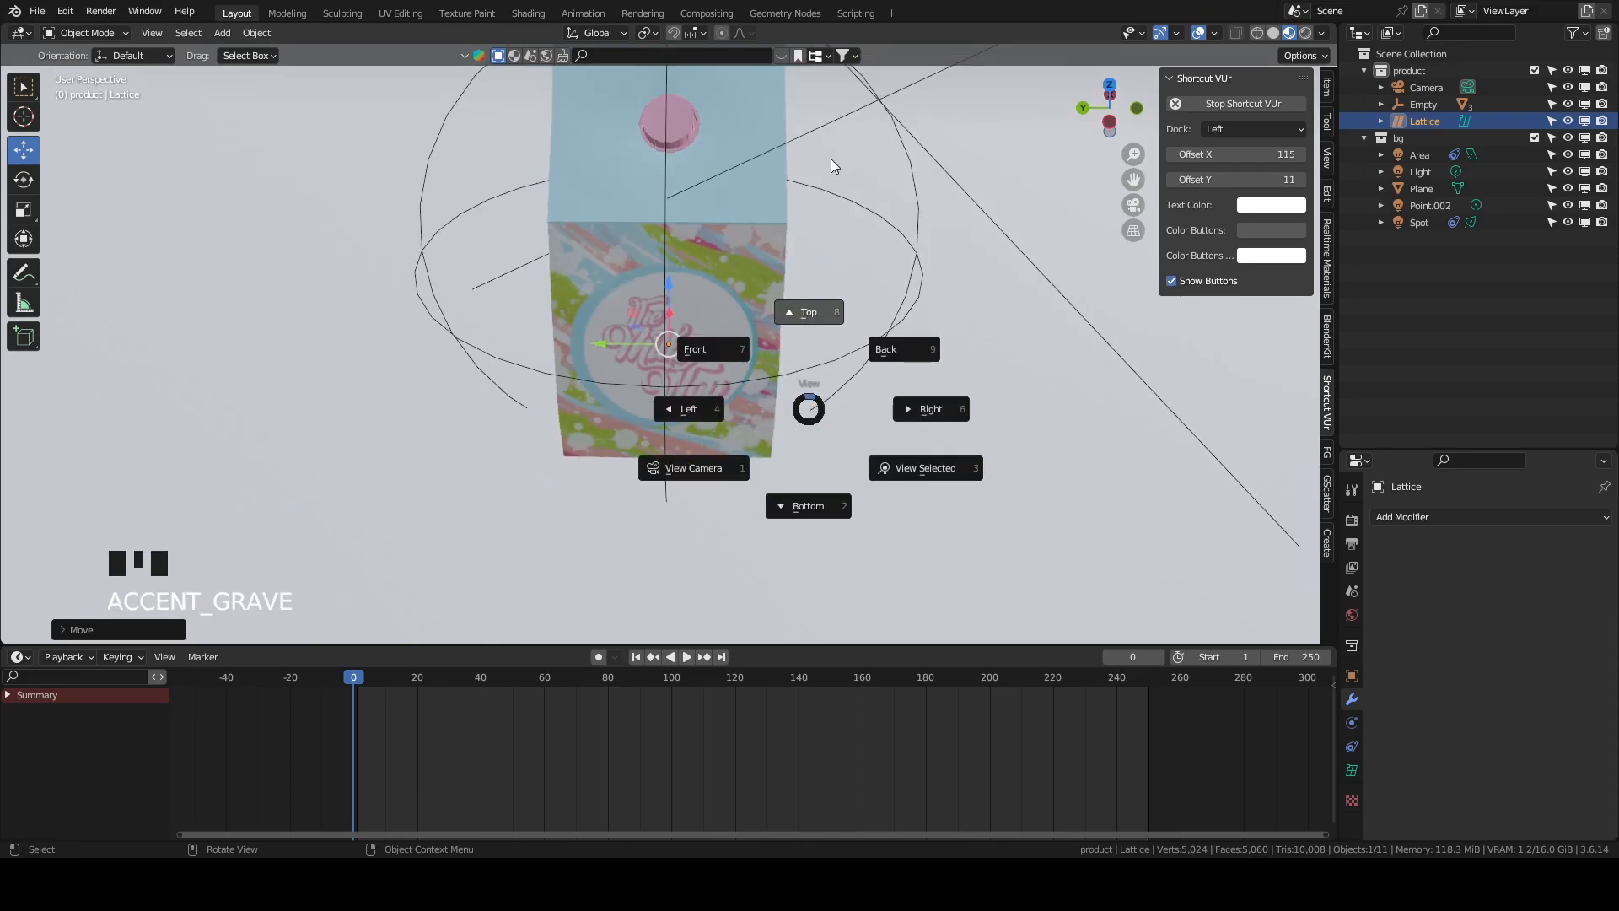
{"action": "key", "text": "s"}
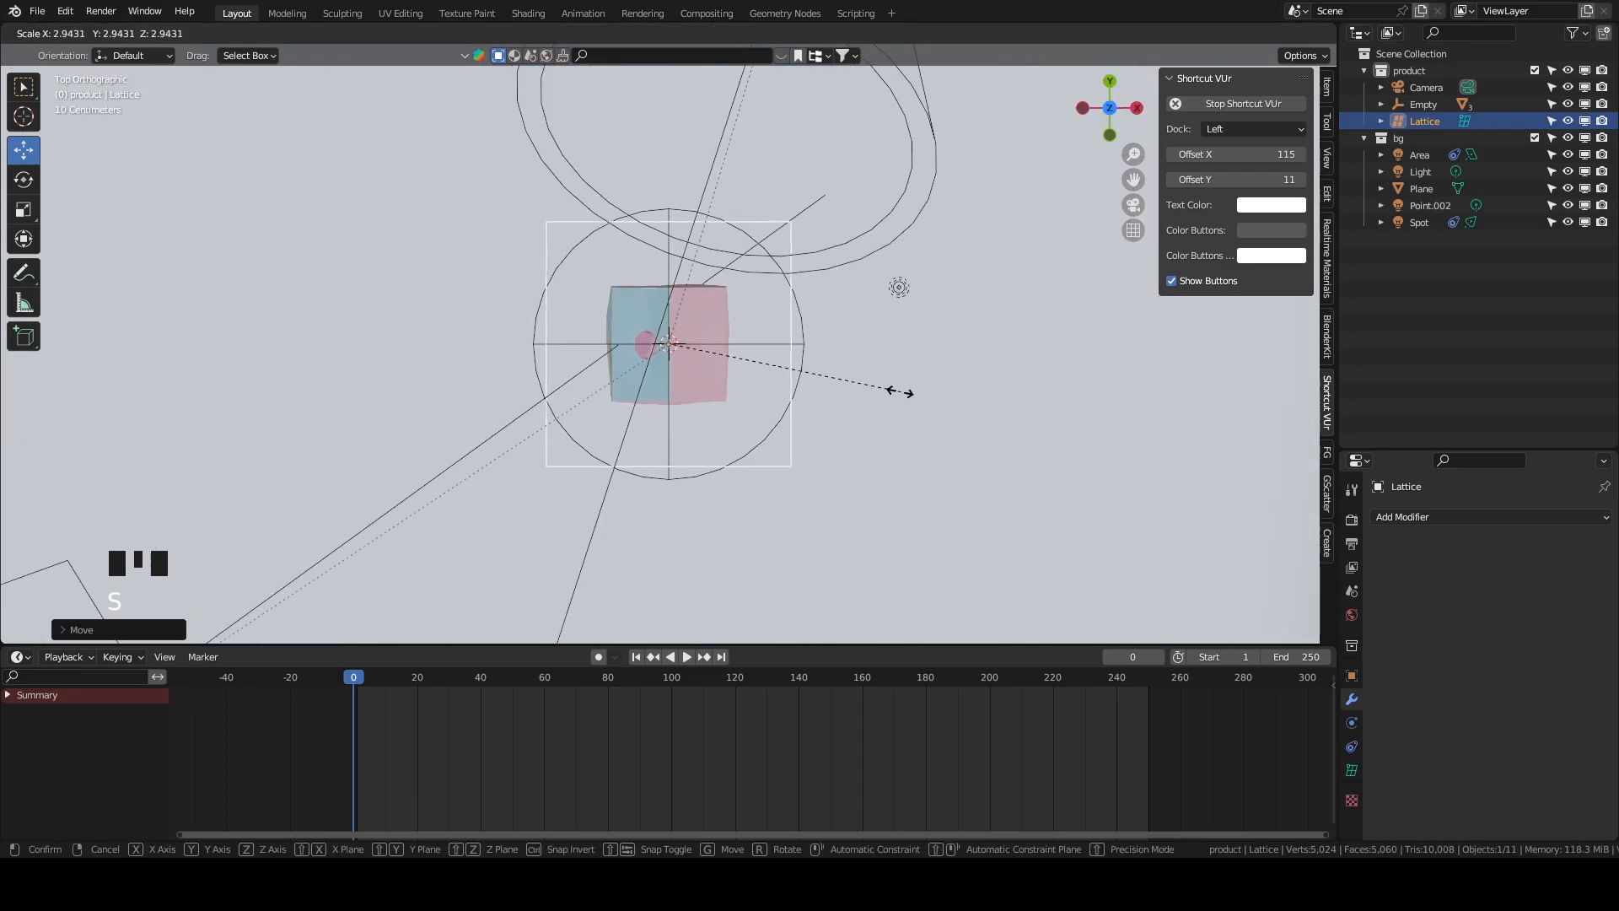
{"action": "left_click", "coordinate": [837, 387]}
{"action": "middle_click_drag", "start_coordinate": [837, 387], "coordinate": [877, 283]}
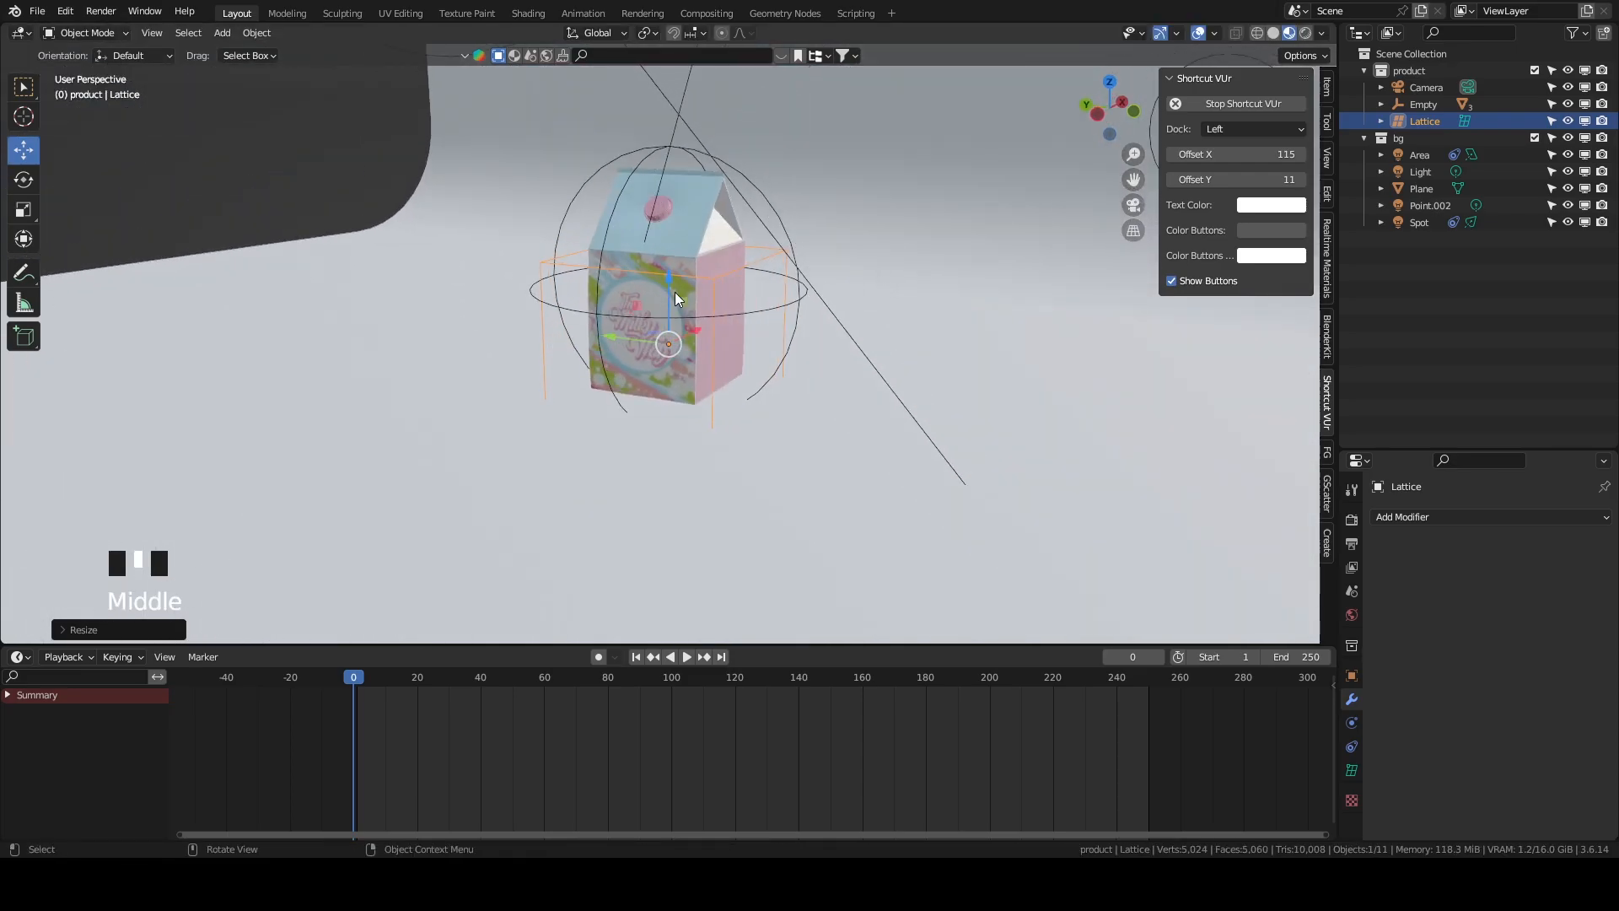
{"action": "left_click_drag", "start_coordinate": [674, 292], "coordinate": [668, 240]}
{"action": "key", "text": "s"}
{"action": "left_click", "coordinate": [891, 332]}
{"action": "scroll", "coordinate": [699, 239], "scroll_direction": "up", "scroll_amount": 2}
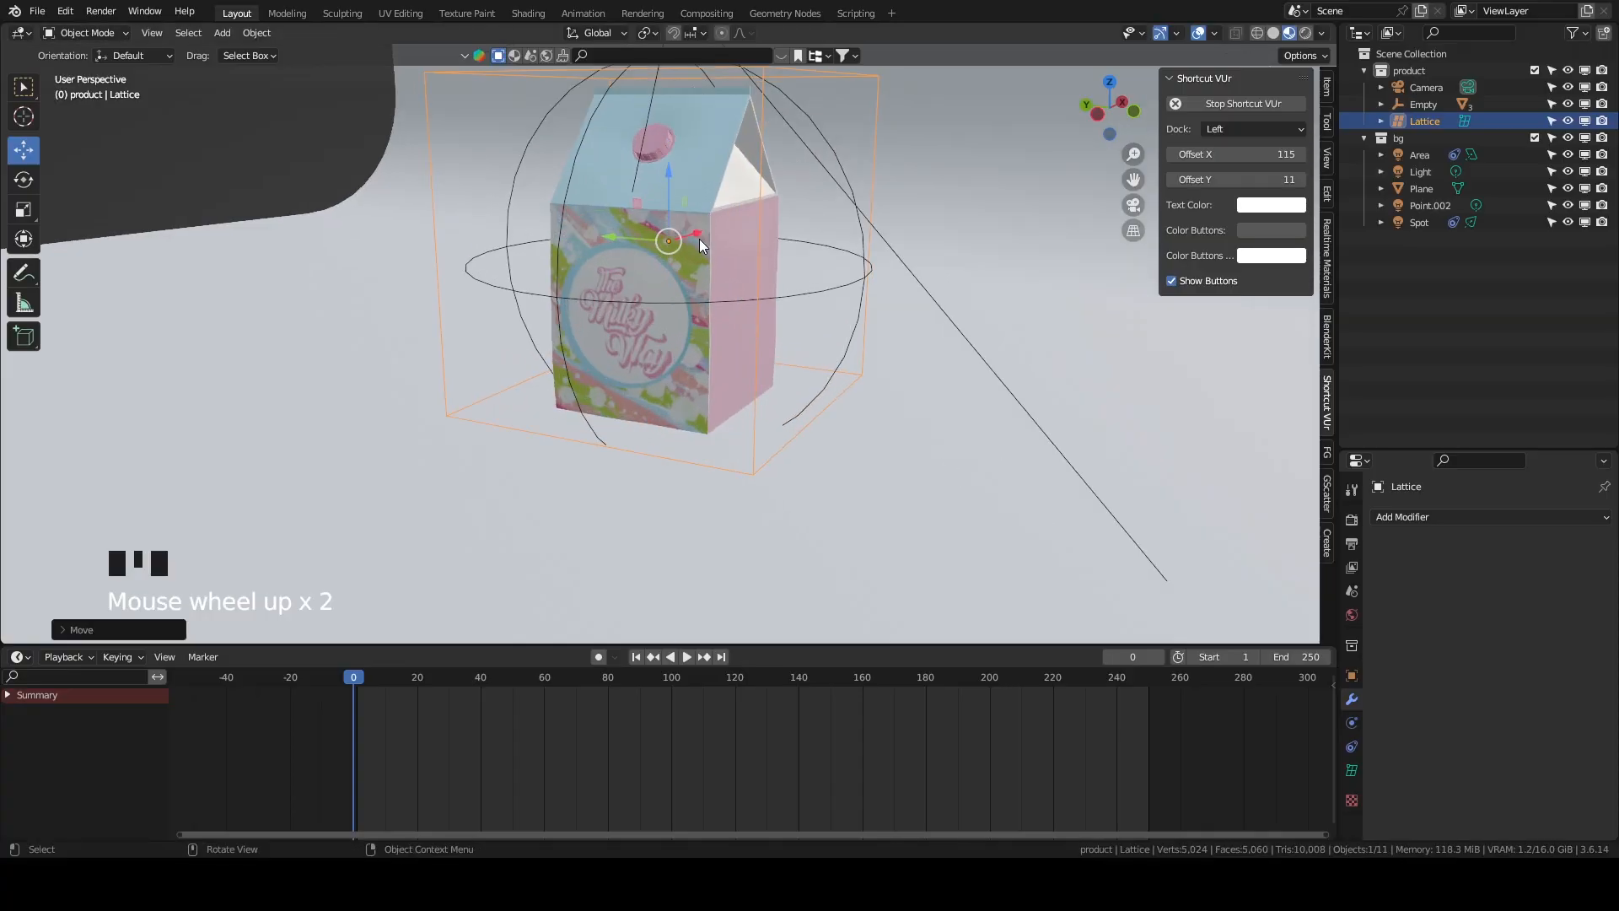
Nudge the lattice along Y to centre it on the carton and fine-tune its scale around the whole box.
{"action": "middle_click_drag", "start_coordinate": [700, 240], "coordinate": [720, 389]}
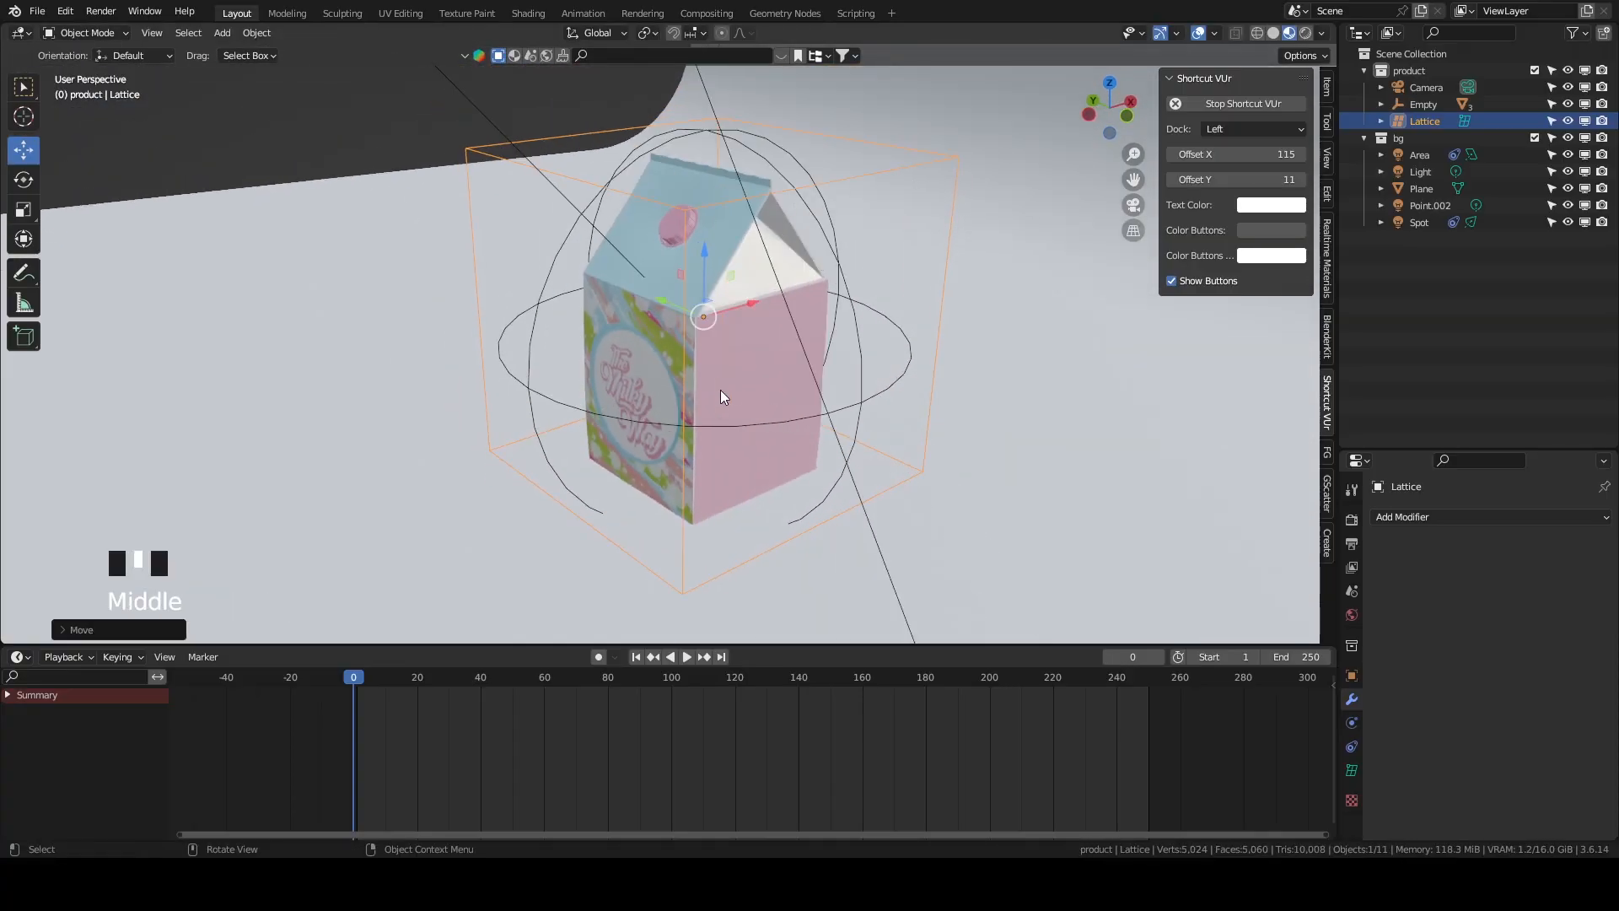
{"action": "middle_click_drag", "start_coordinate": [642, 203], "coordinate": [772, 357]}
{"action": "key", "text": "grave"}
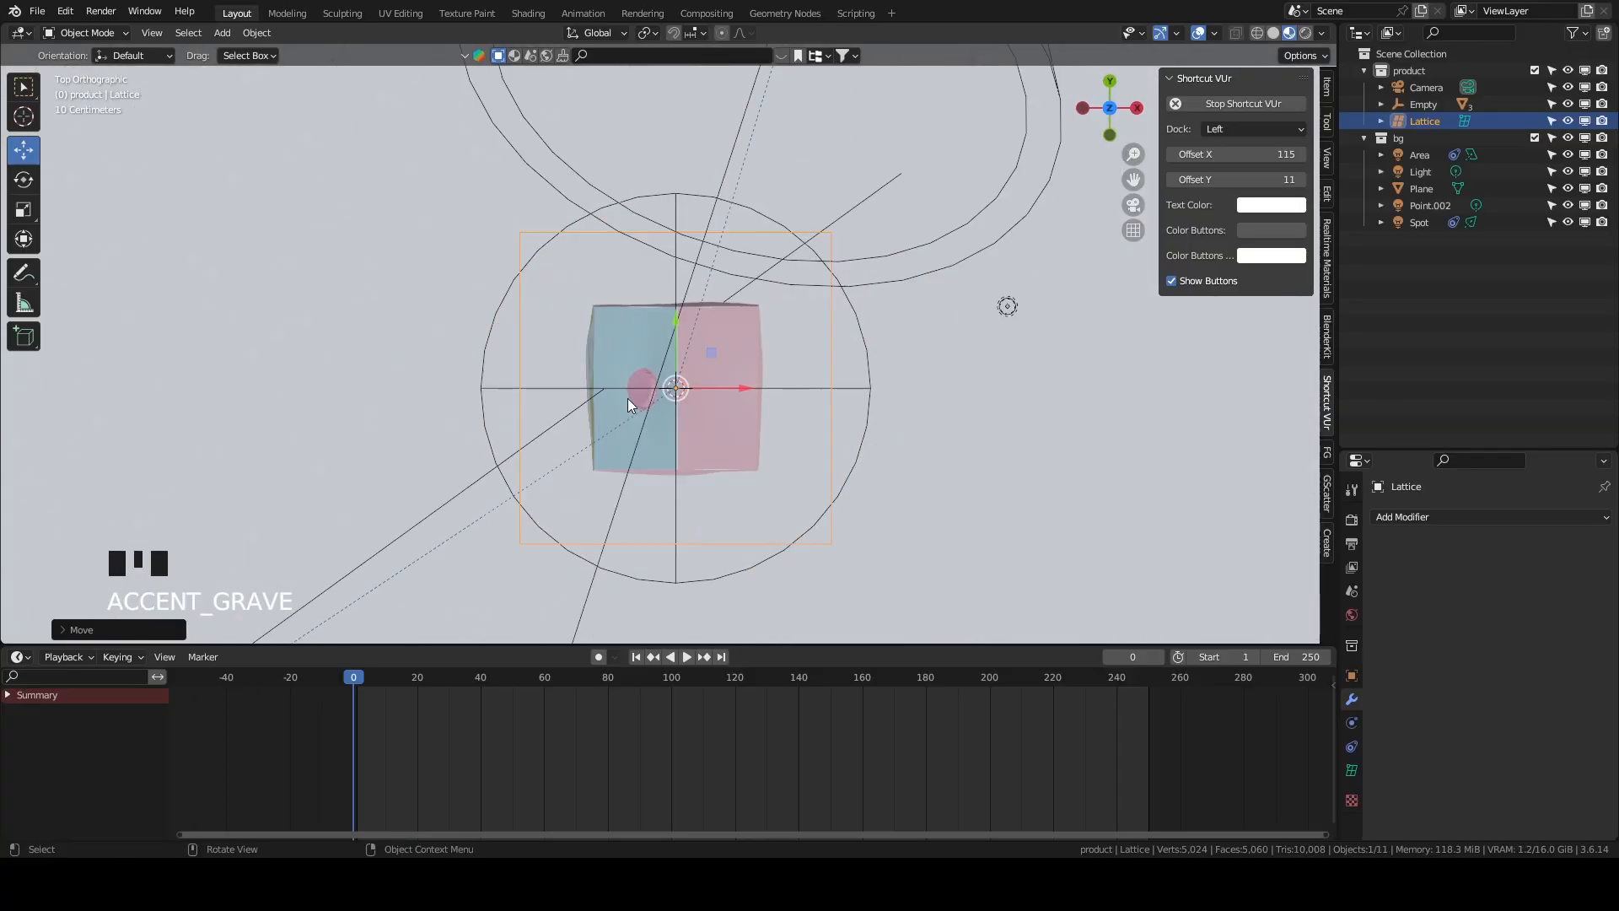
{"action": "left_click_drag", "start_coordinate": [679, 319], "coordinate": [678, 329]}
{"action": "middle_click_drag", "start_coordinate": [687, 408], "coordinate": [758, 354]}
{"action": "key", "text": "s"}
{"action": "left_click", "coordinate": [807, 327]}
{"action": "key", "text": "s"}
{"action": "left_click", "coordinate": [763, 381]}
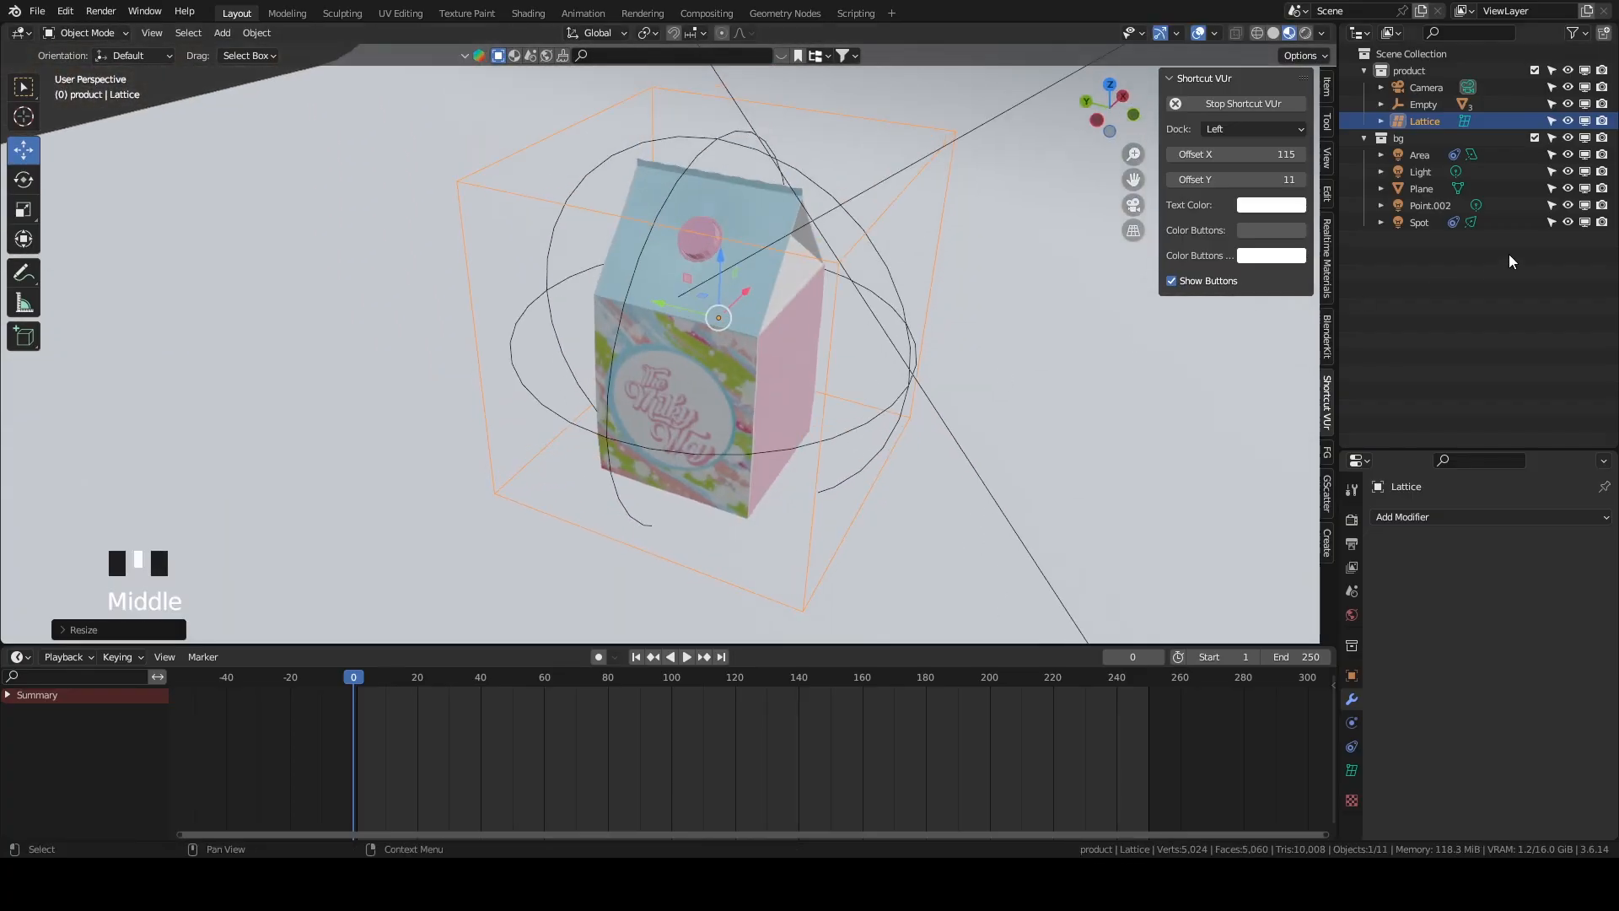
Disable the bg collection and set the Lattice object as the target of the milk box's Lattice modifier.
{"action": "left_click", "coordinate": [1534, 138]}
{"action": "middle_click_drag", "start_coordinate": [919, 278], "coordinate": [1175, 270]}
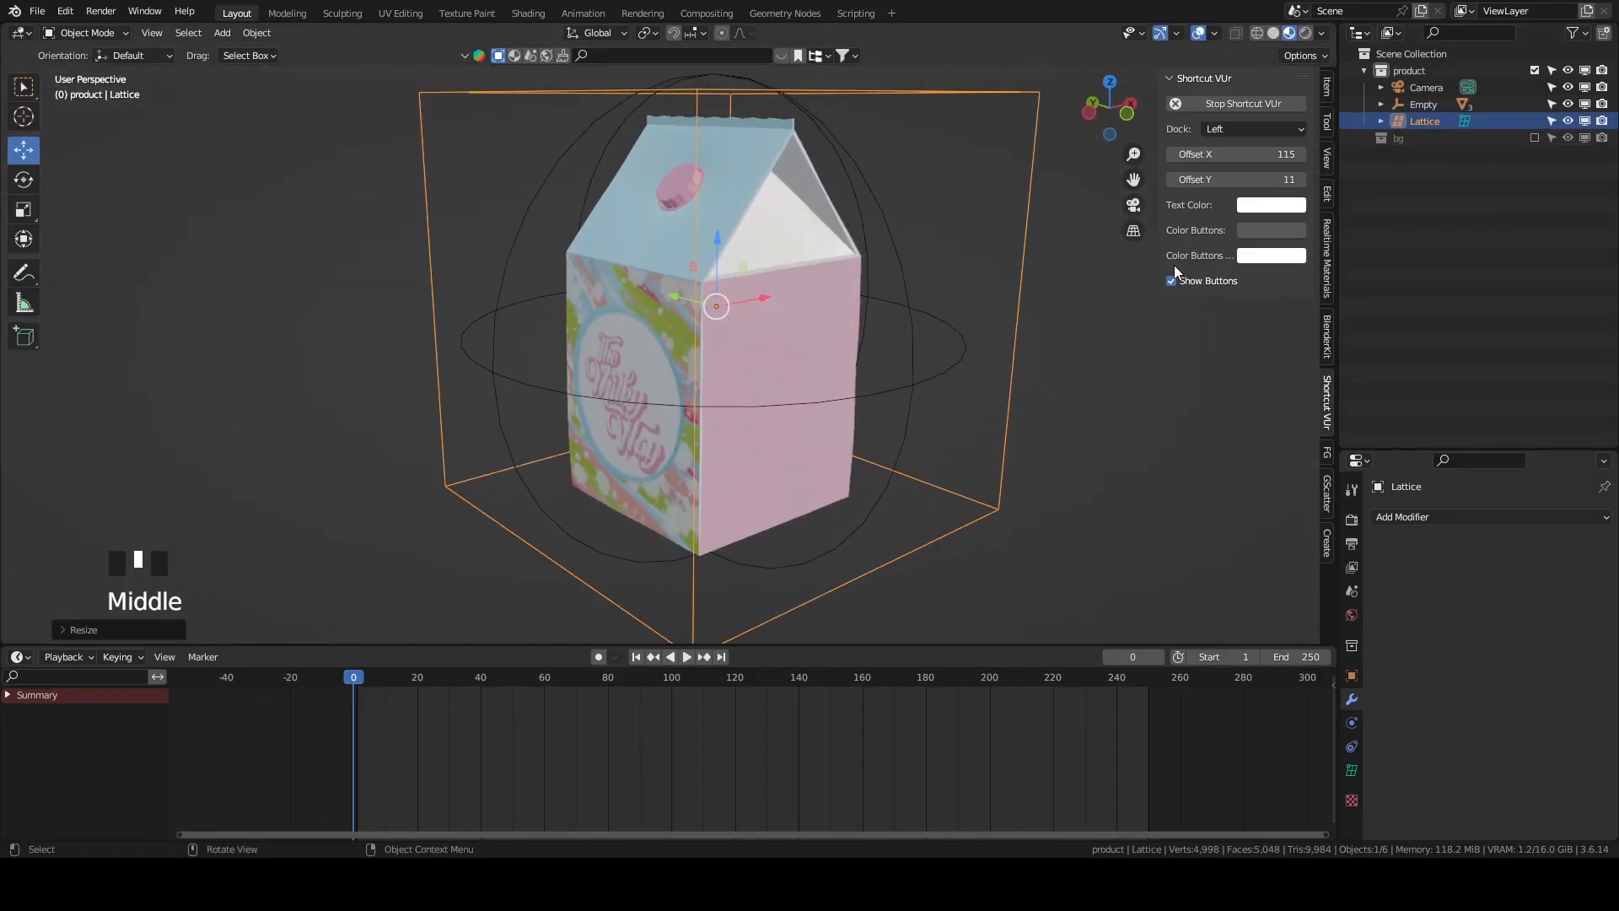
{"action": "left_click", "coordinate": [777, 191]}
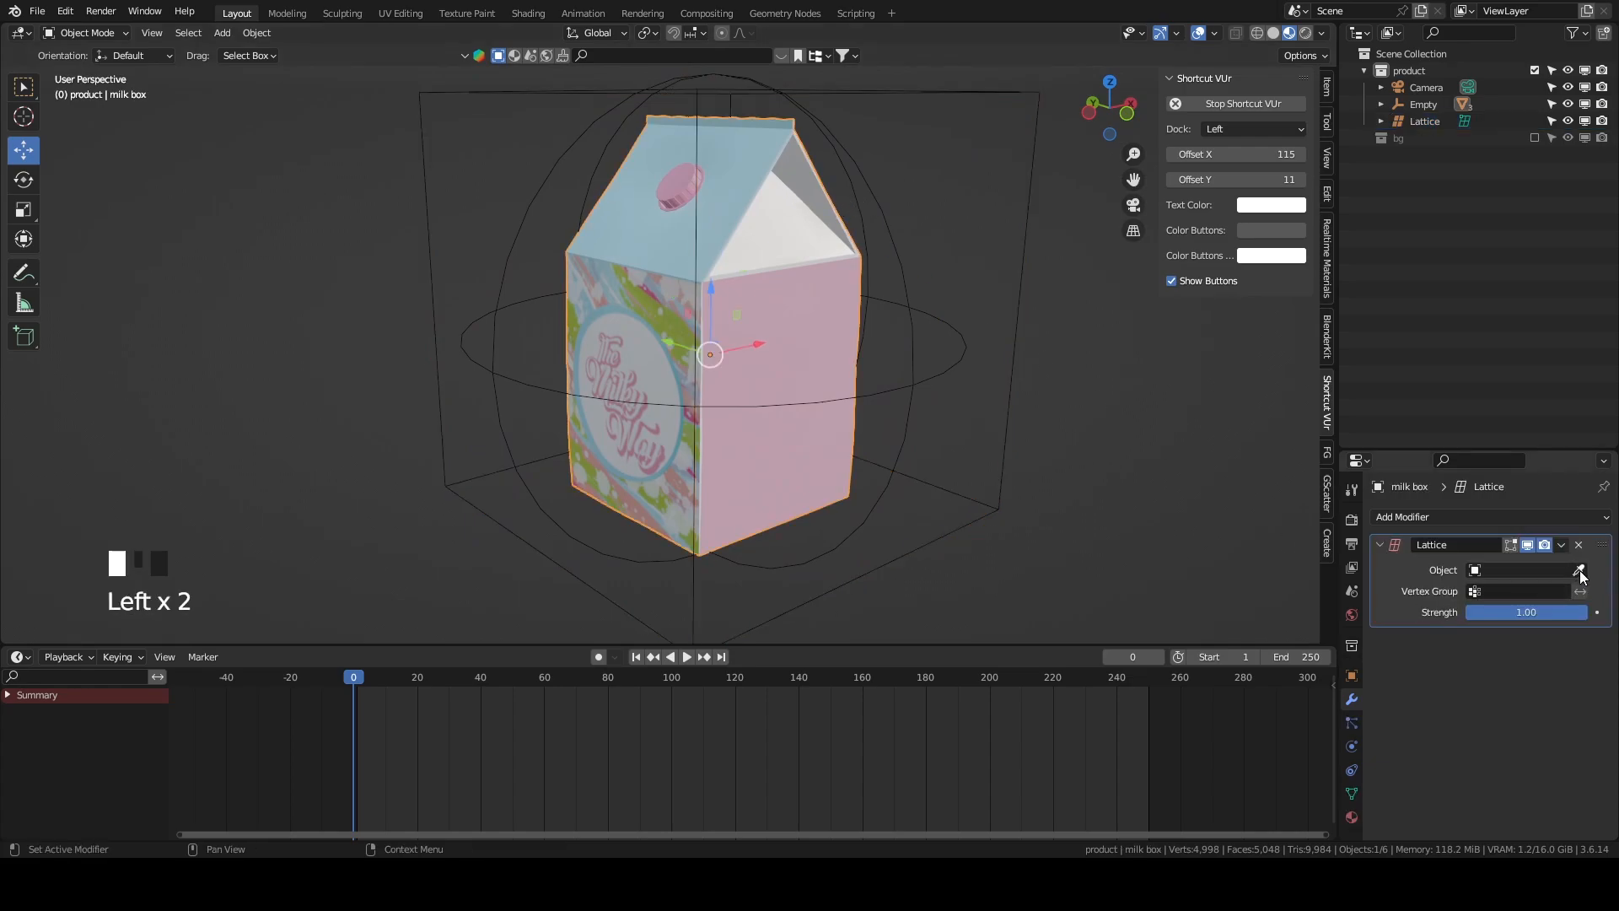
{"action": "left_click", "coordinate": [1023, 291]}
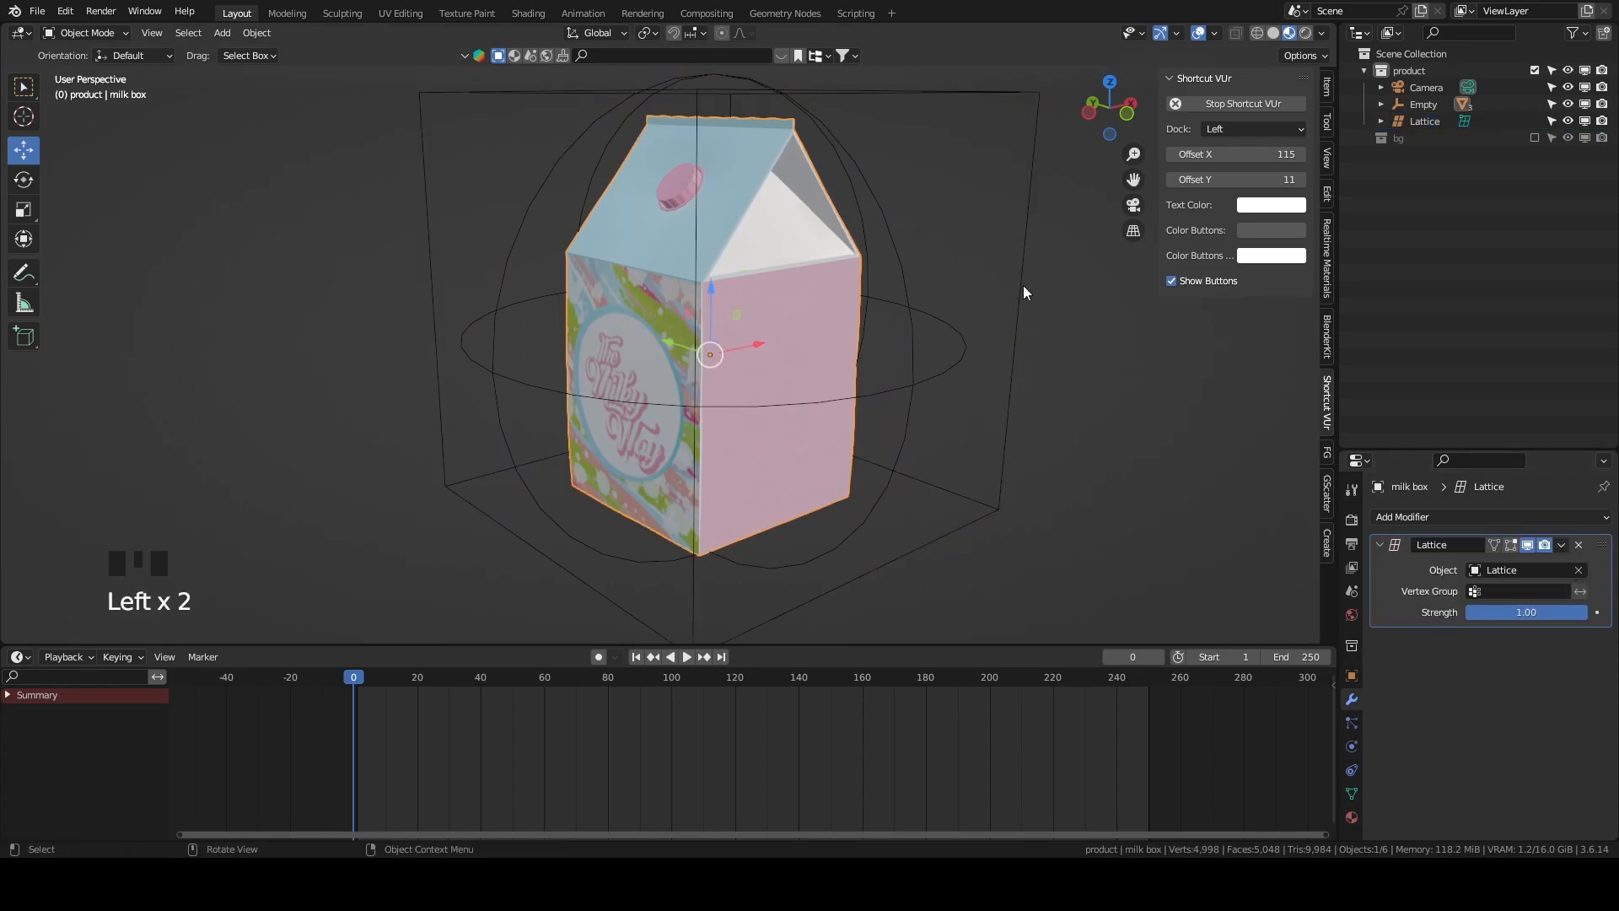
{"action": "left_click", "coordinate": [1018, 322]}
{"action": "middle_click_drag", "start_coordinate": [1018, 322], "coordinate": [700, 253]}
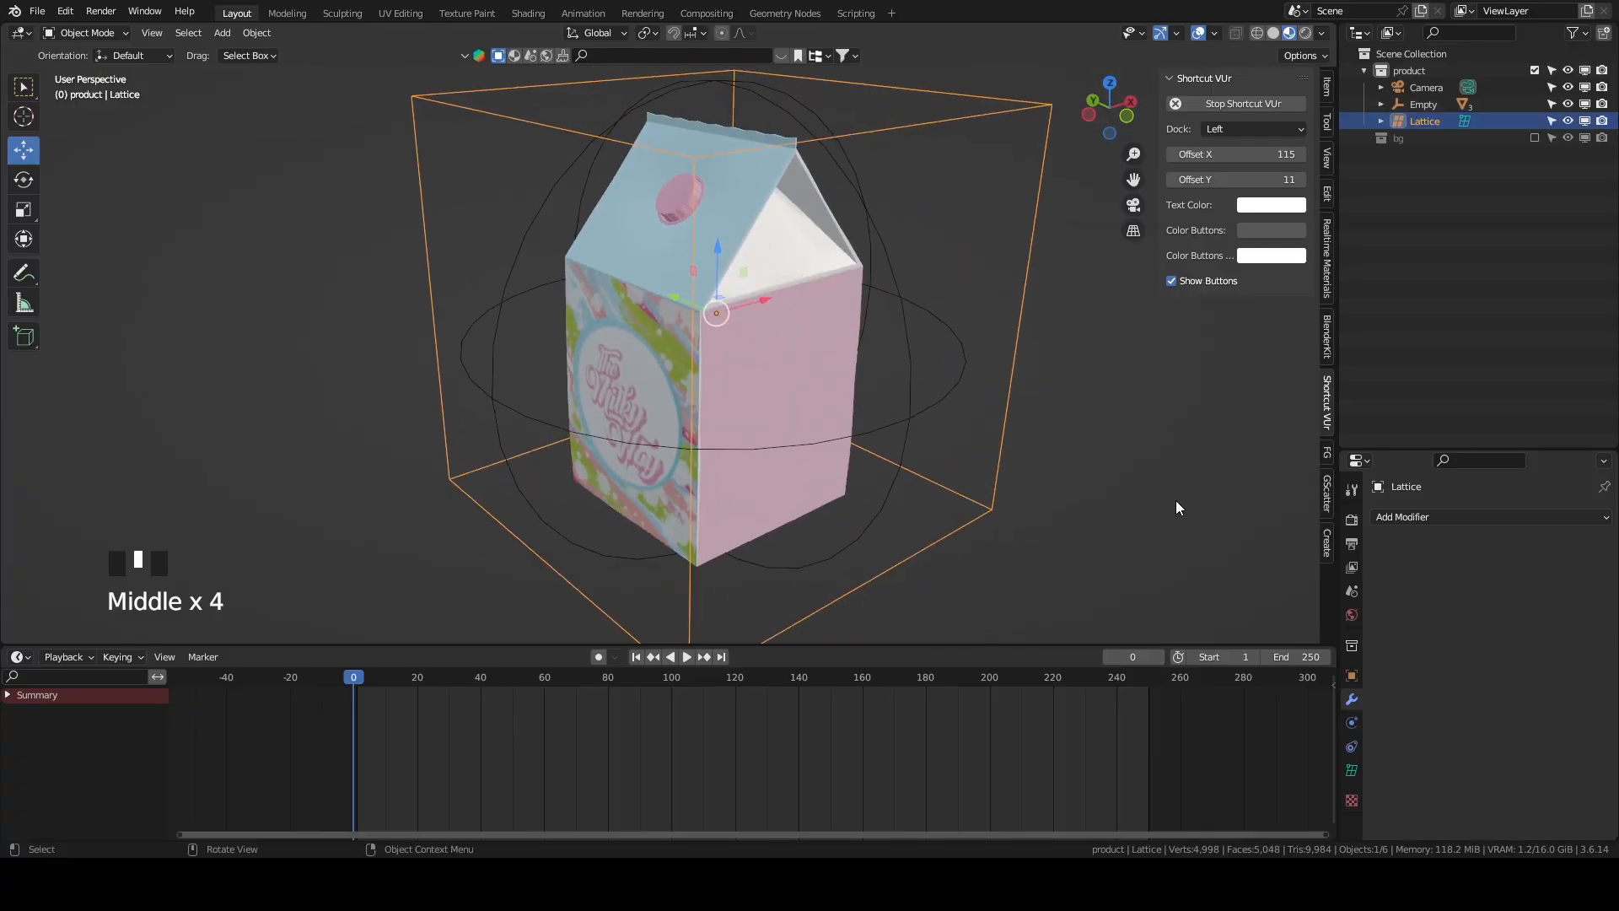
Remove the Lattice modifier from the milk box, select the lattice and move the playhead to frame 100.
{"action": "left_click", "coordinate": [853, 271]}
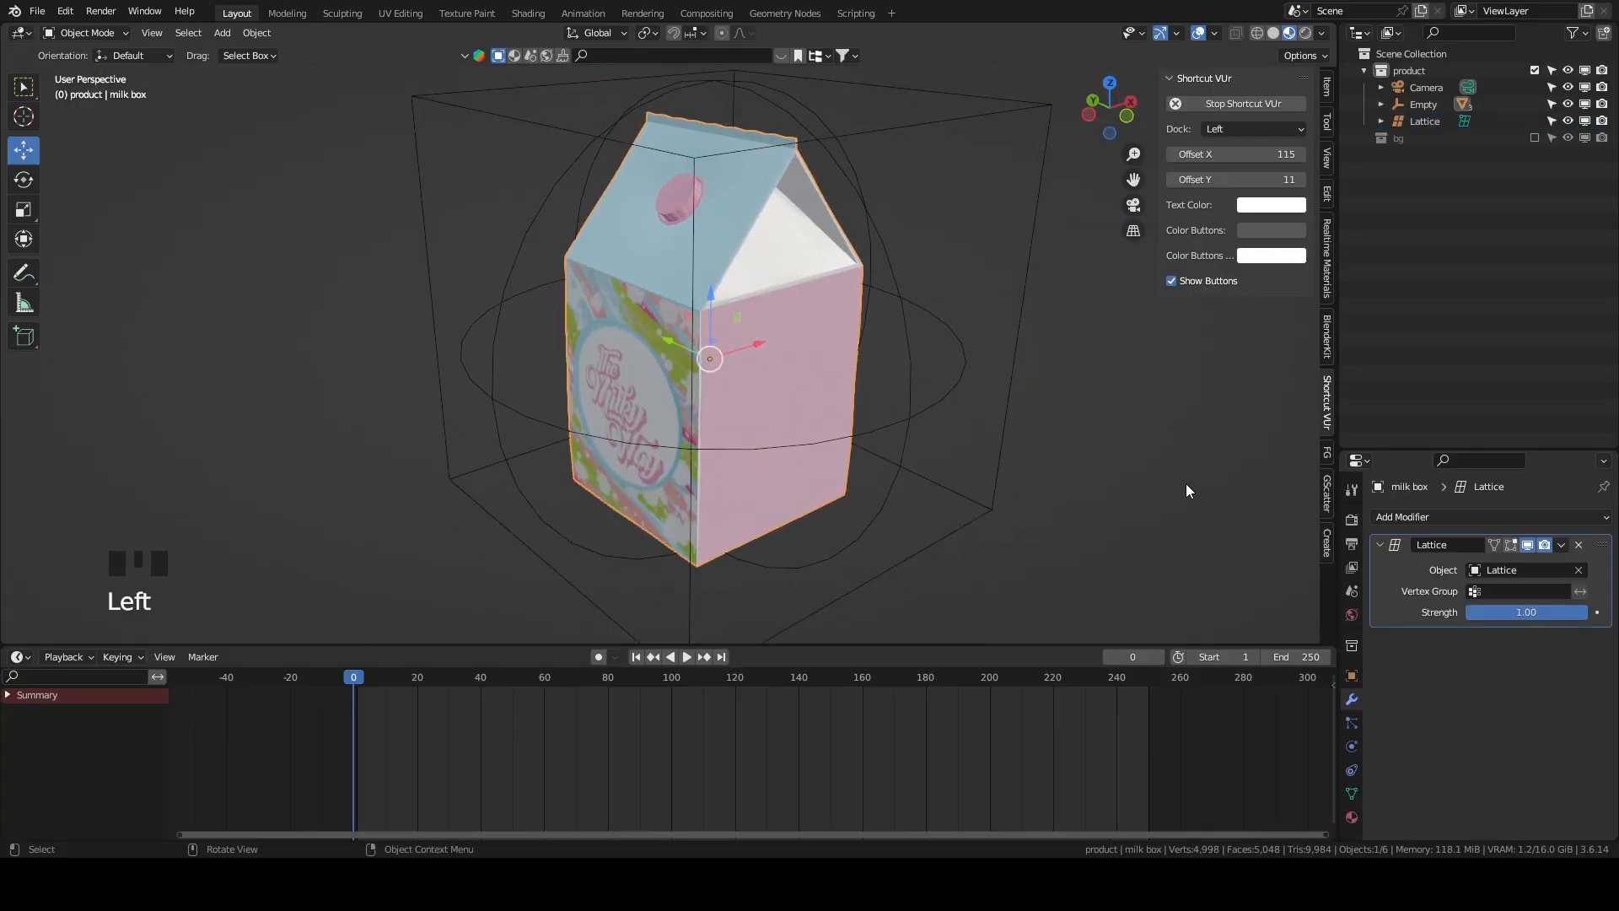
{"action": "left_click", "coordinate": [1579, 544]}
{"action": "left_click", "coordinate": [1022, 317]}
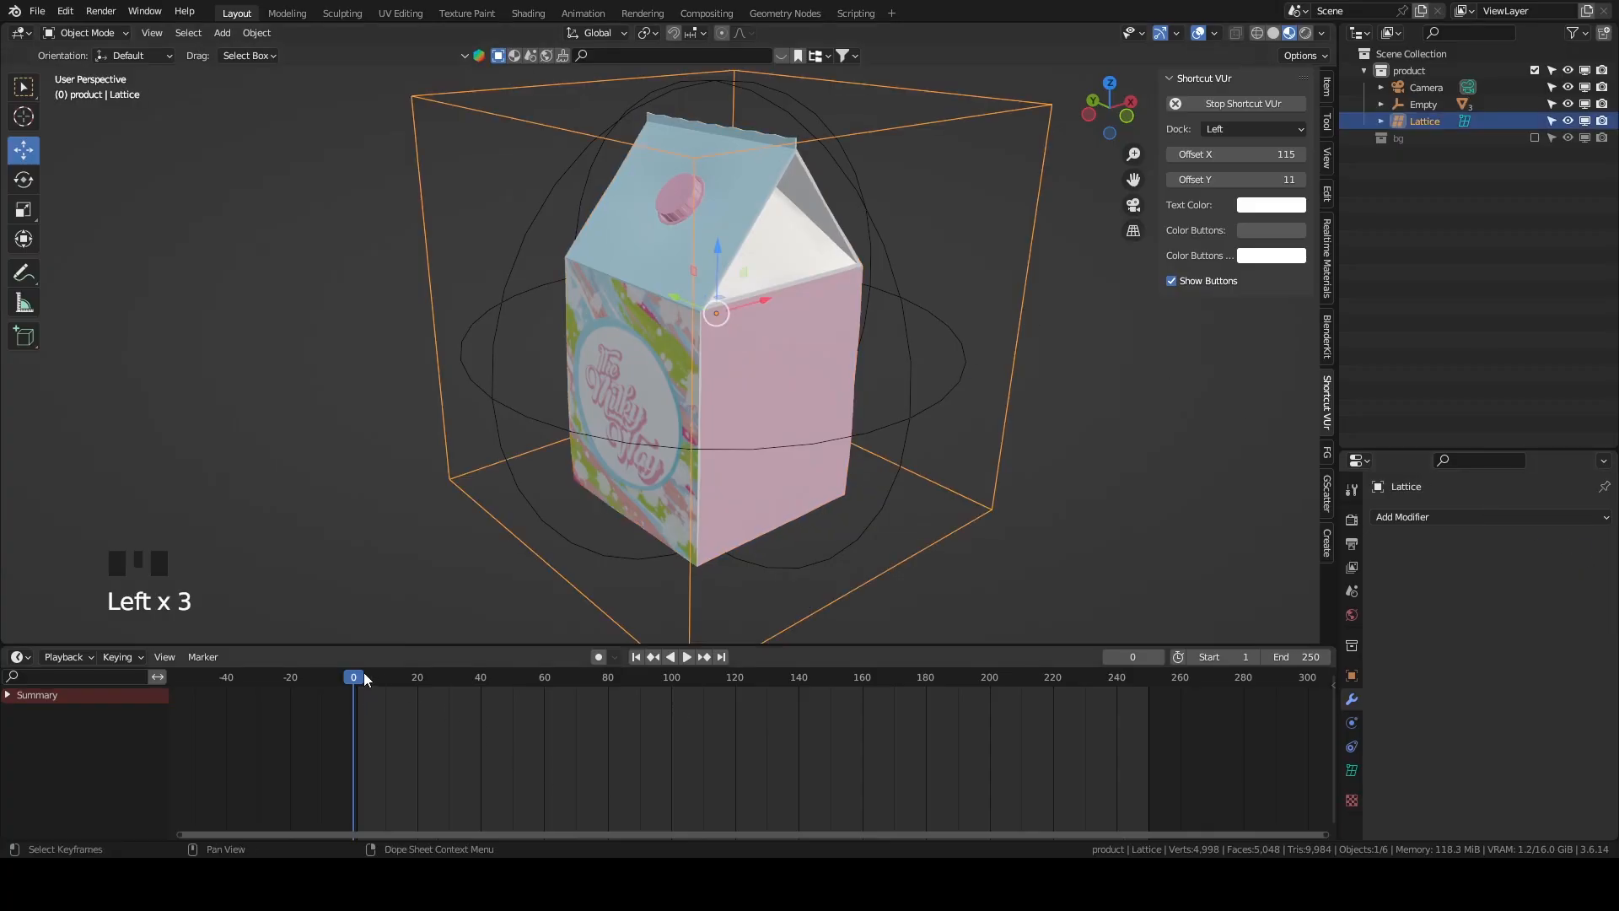
{"action": "left_click_drag", "start_coordinate": [366, 679], "coordinate": [671, 679]}
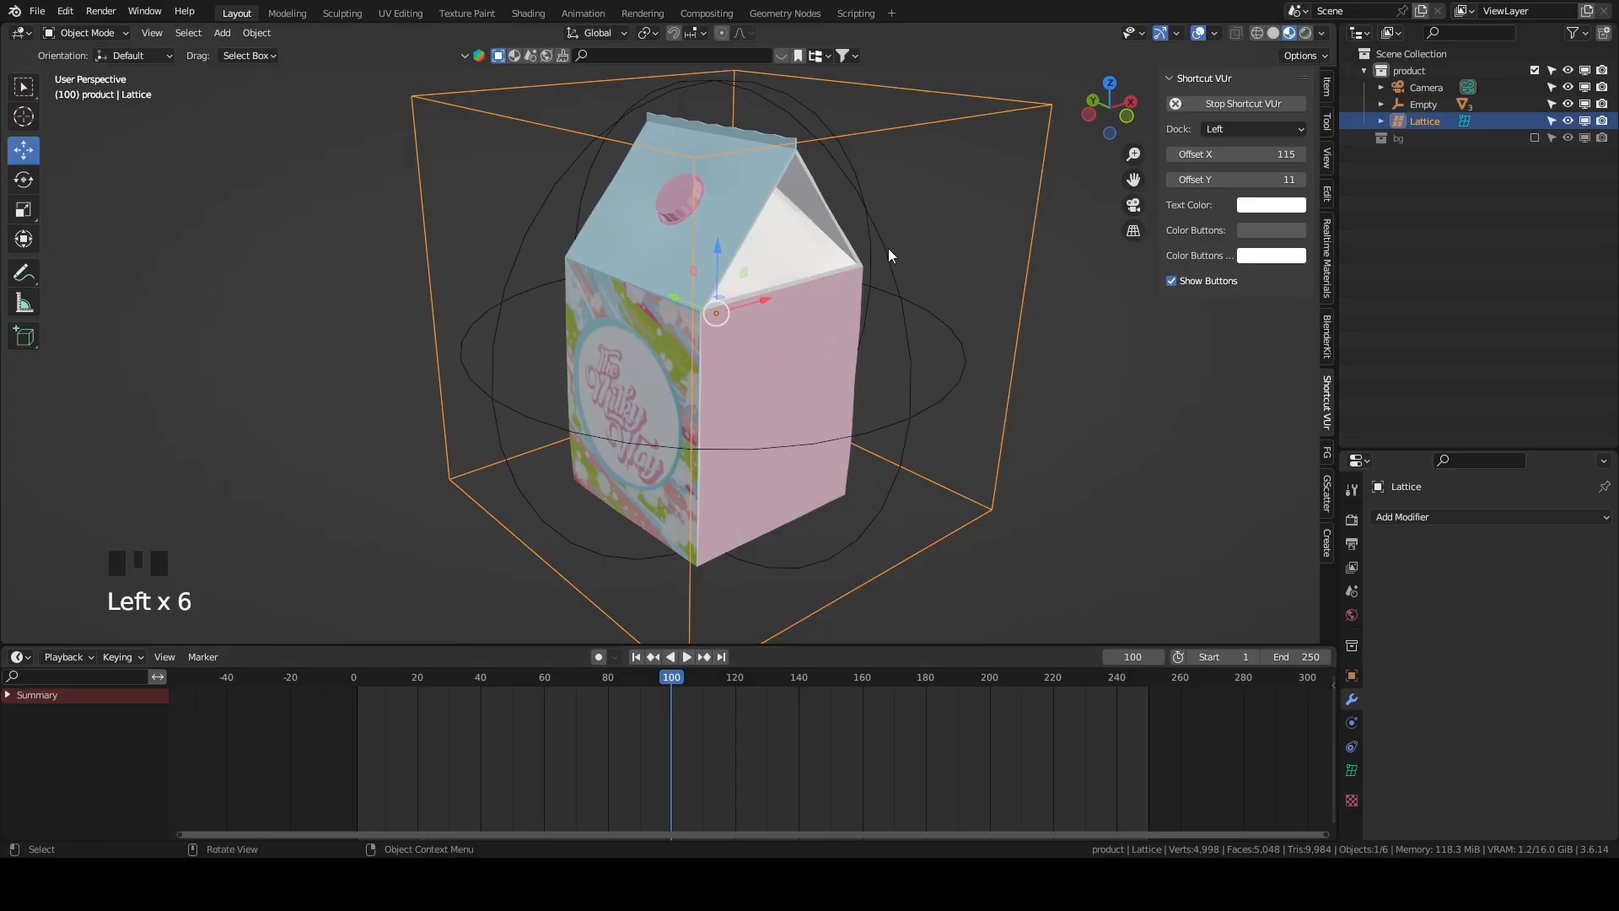
Try moving the milk box and the lattice separately to compare how they behave without the modifier.
{"action": "left_click", "coordinate": [801, 309]}
{"action": "middle_click_drag", "start_coordinate": [818, 312], "coordinate": [932, 273]}
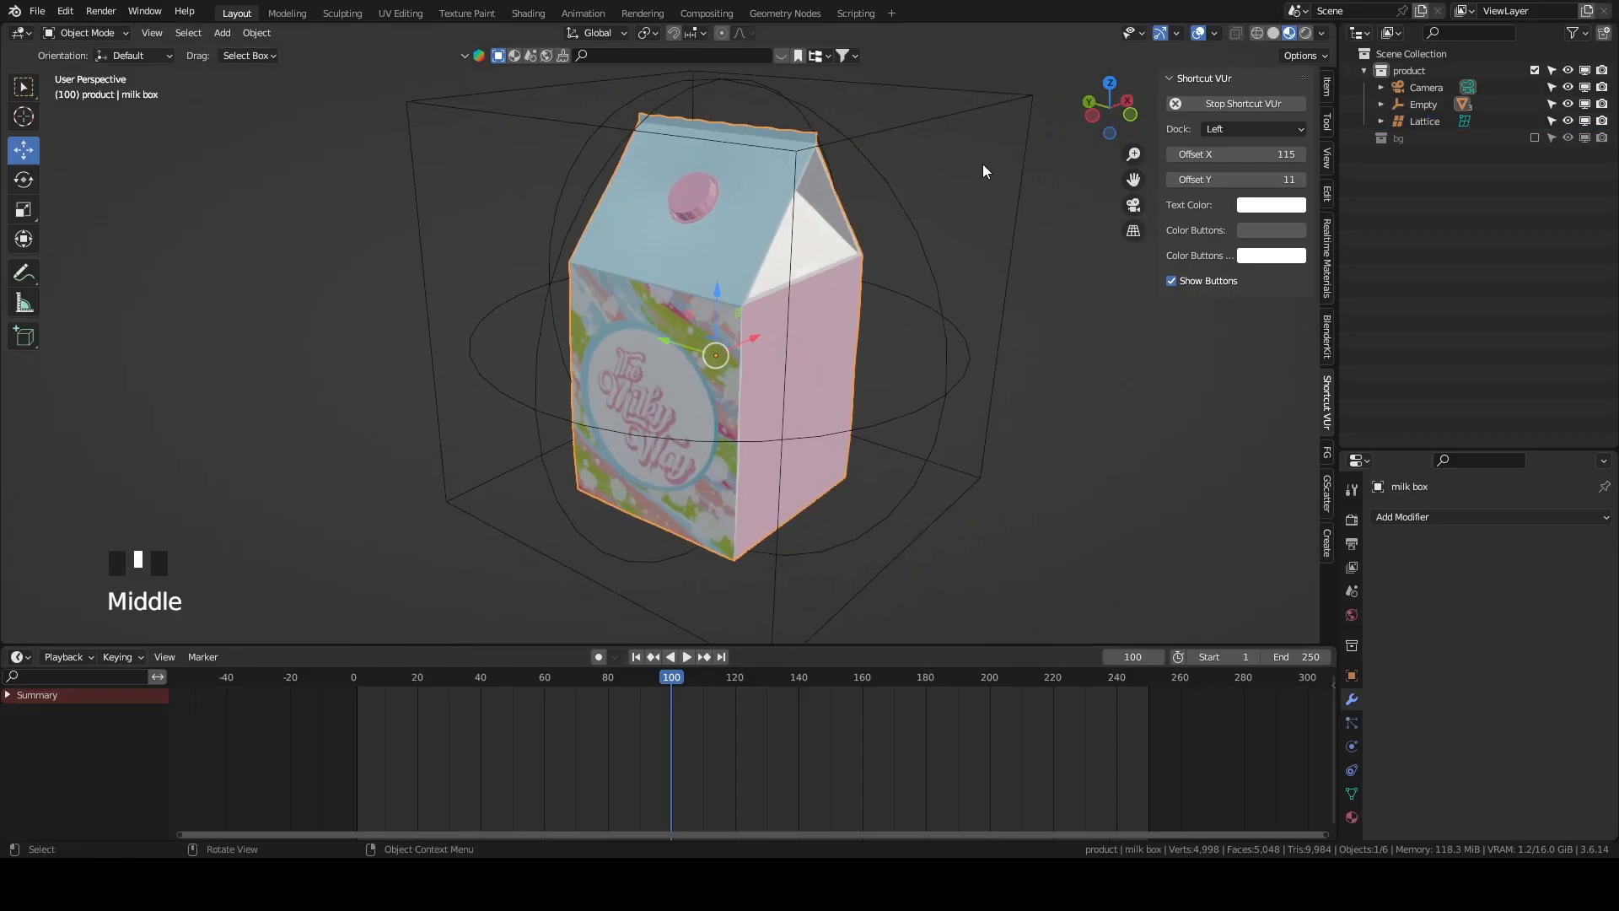
{"action": "scroll", "coordinate": [889, 357], "scroll_direction": "down", "scroll_amount": 4}
{"action": "key", "text": "g"}
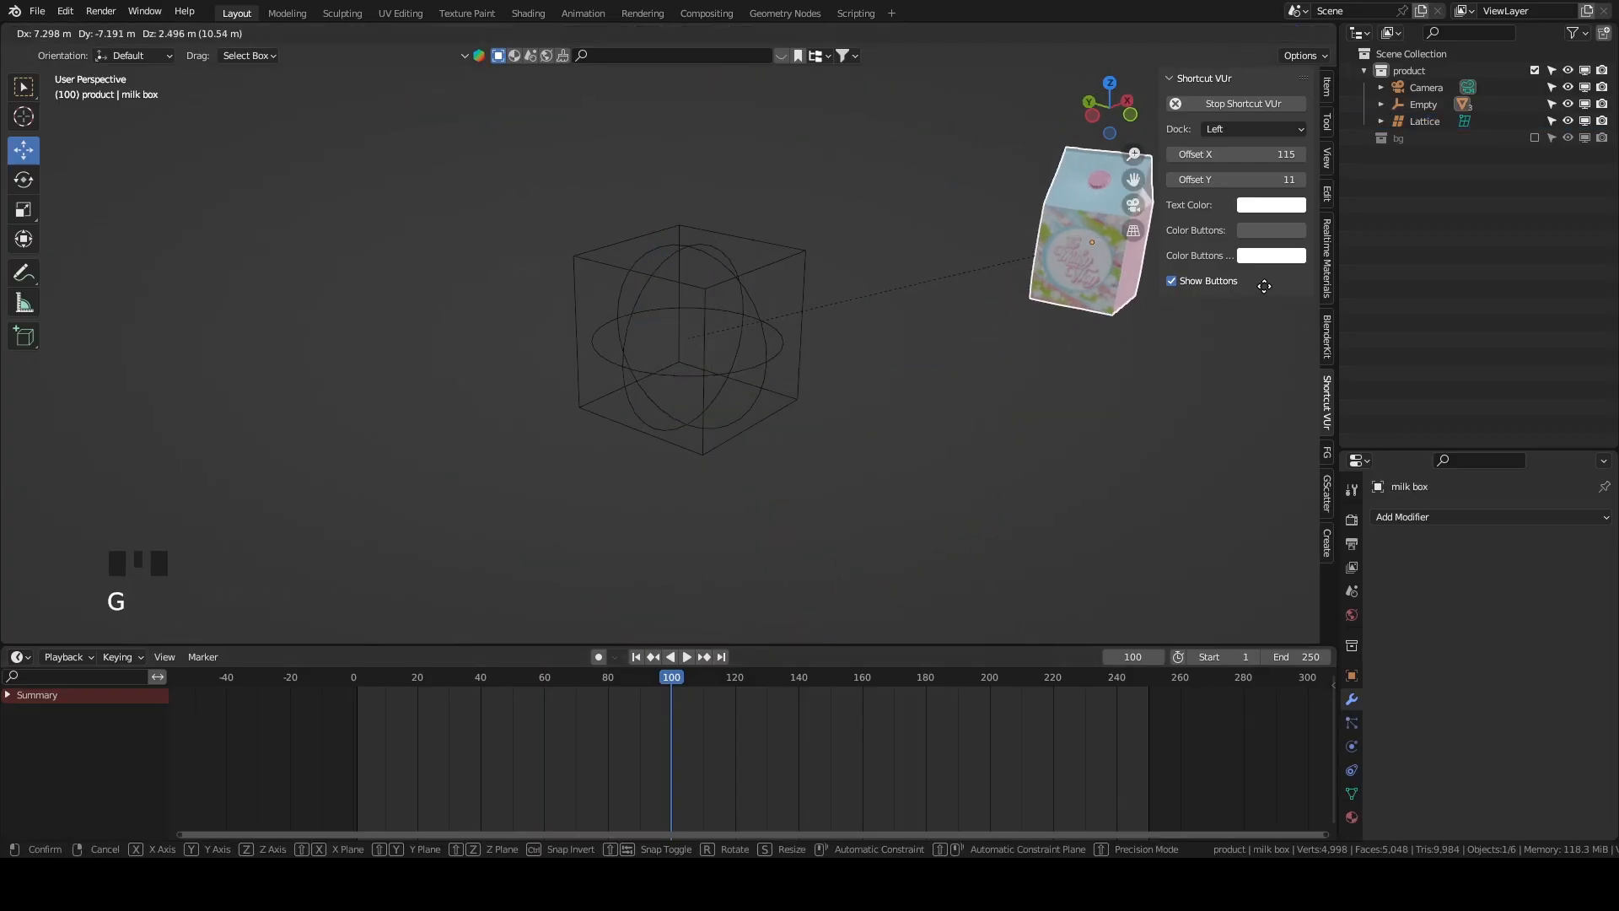
{"action": "right_click", "coordinate": [1214, 288]}
{"action": "left_click", "coordinate": [795, 253]}
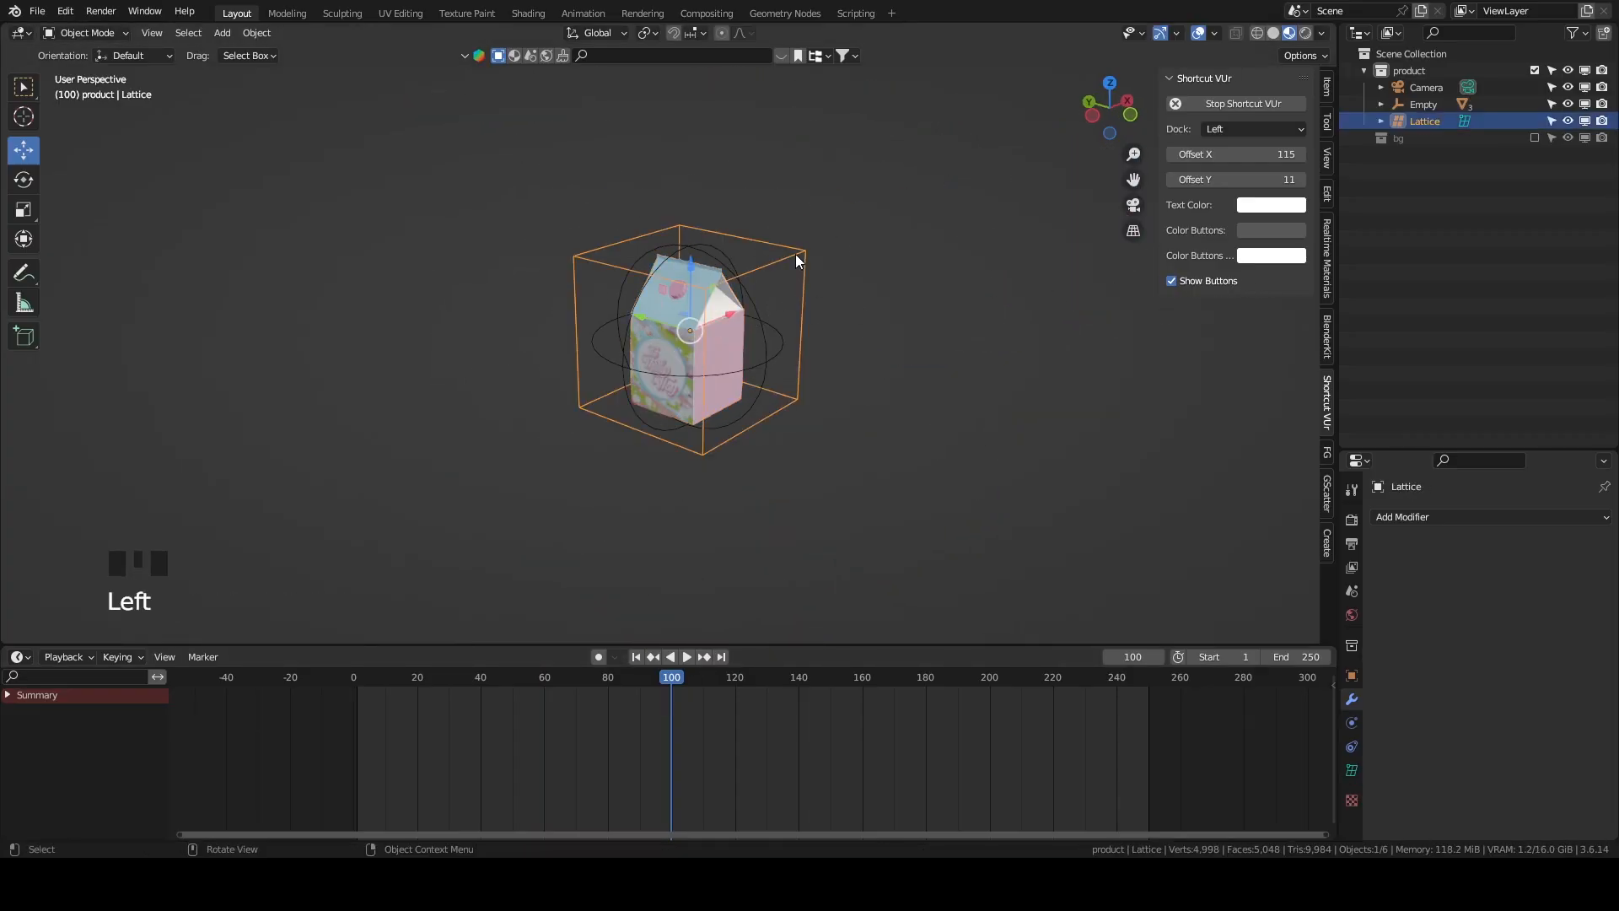
{"action": "key", "text": "g"}
{"action": "right_click", "coordinate": [859, 398]}
Move the playhead to frame 15 and add a Lattice modifier to the milk box with the Lattice object as its target.
{"action": "scroll", "coordinate": [799, 409], "scroll_direction": "up", "scroll_amount": 3}
{"action": "left_click_drag", "start_coordinate": [698, 730], "coordinate": [401, 730]}
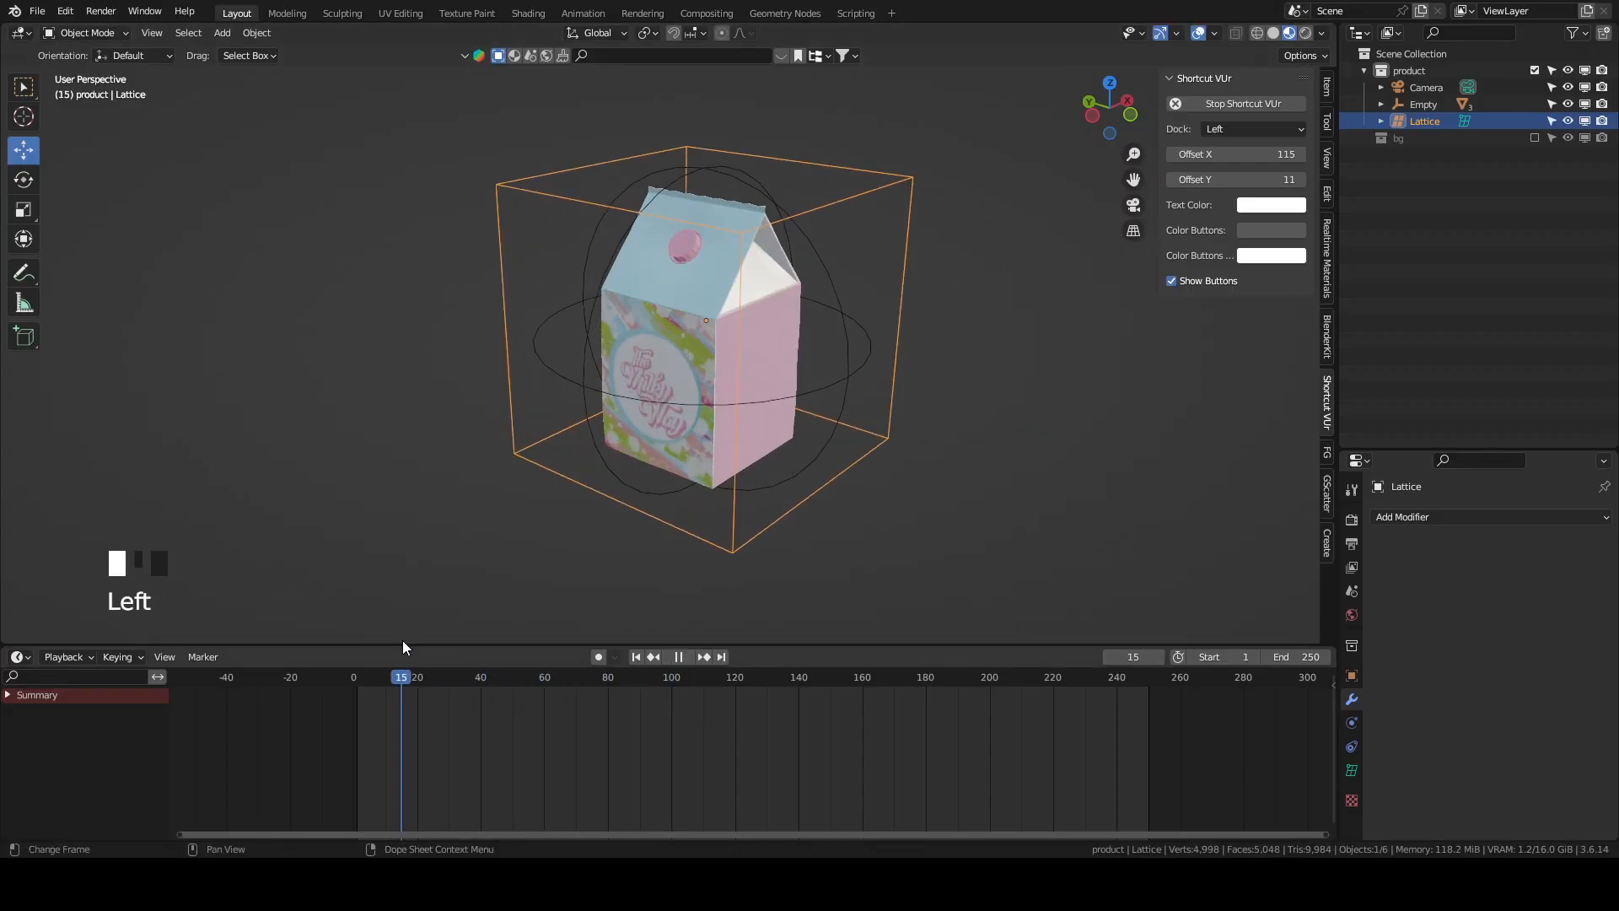
{"action": "left_click", "coordinate": [784, 346]}
{"action": "scroll", "coordinate": [784, 344], "scroll_direction": "up", "scroll_amount": 3}
{"action": "mouse_move", "coordinate": [784, 341]}
{"action": "middle_mouse_down"}
{"action": "mouse_move", "coordinate": [754, 343]}
{"action": "mouse_move", "coordinate": [805, 344]}
{"action": "mouse_move", "coordinate": [767, 355]}
{"action": "middle_mouse_up"}
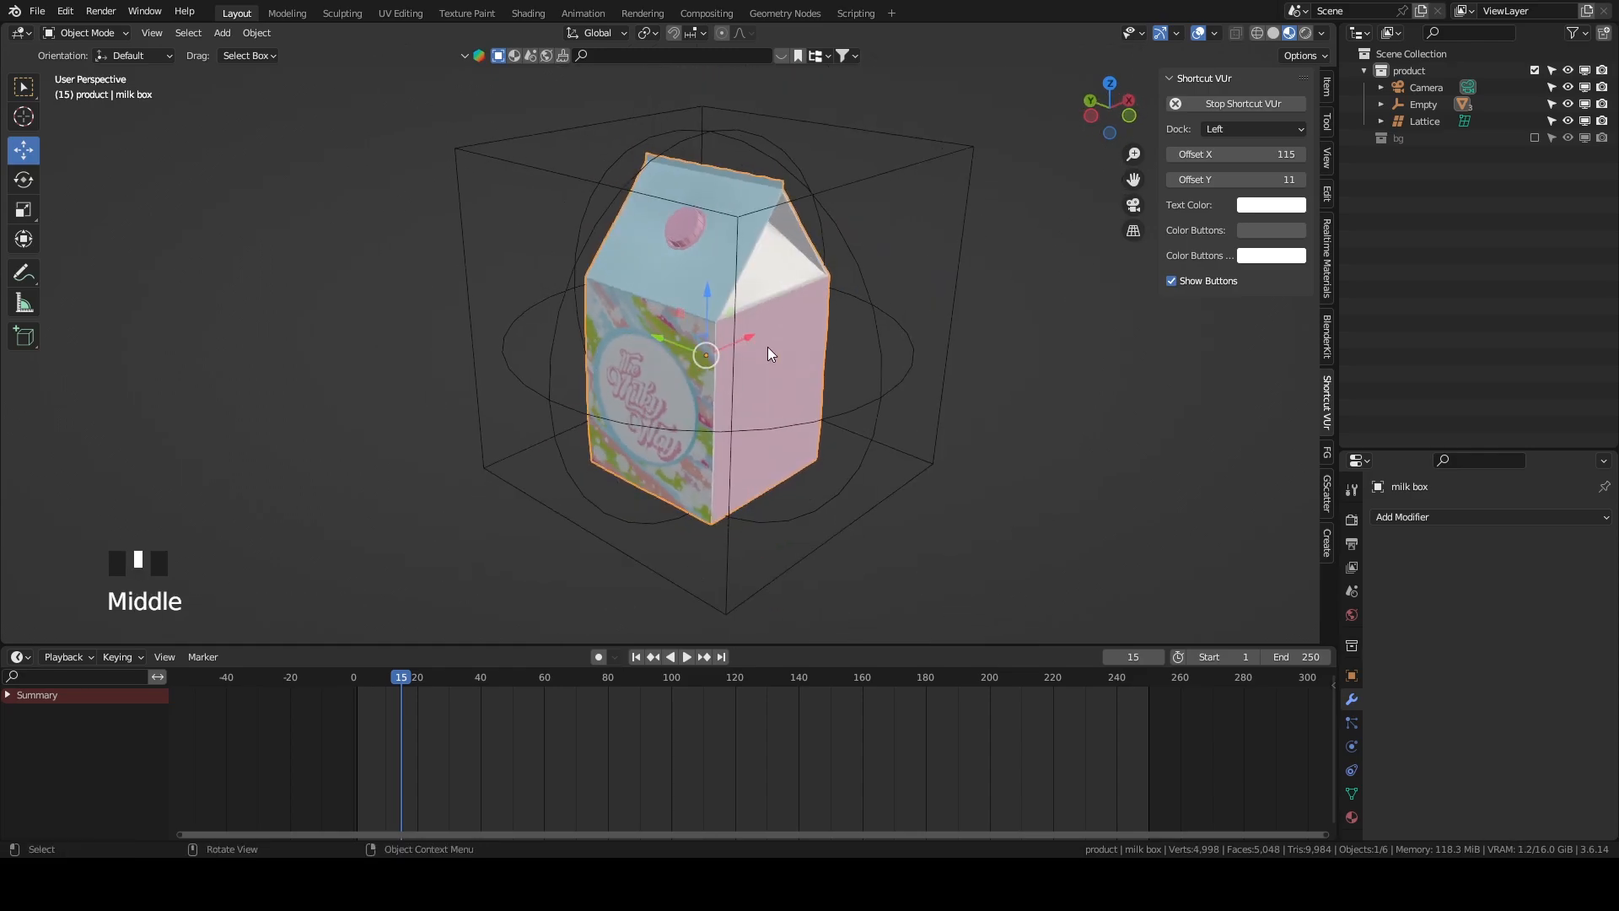
{"action": "left_click", "coordinate": [1497, 517]}
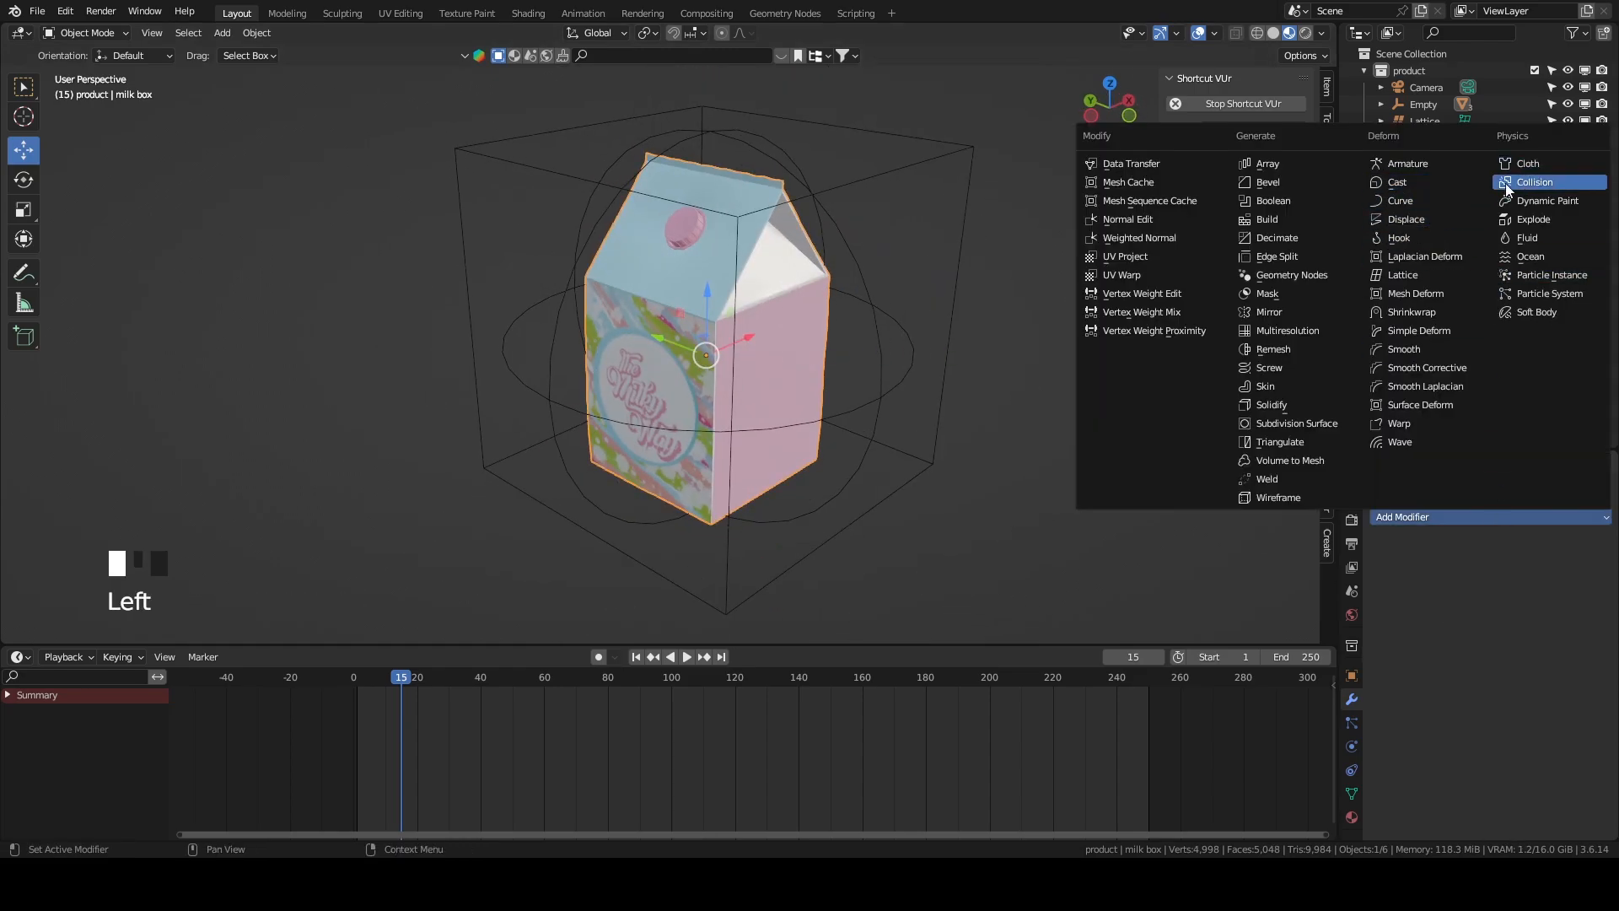
{"action": "left_click", "coordinate": [1403, 275]}
{"action": "left_click", "coordinate": [1581, 570]}
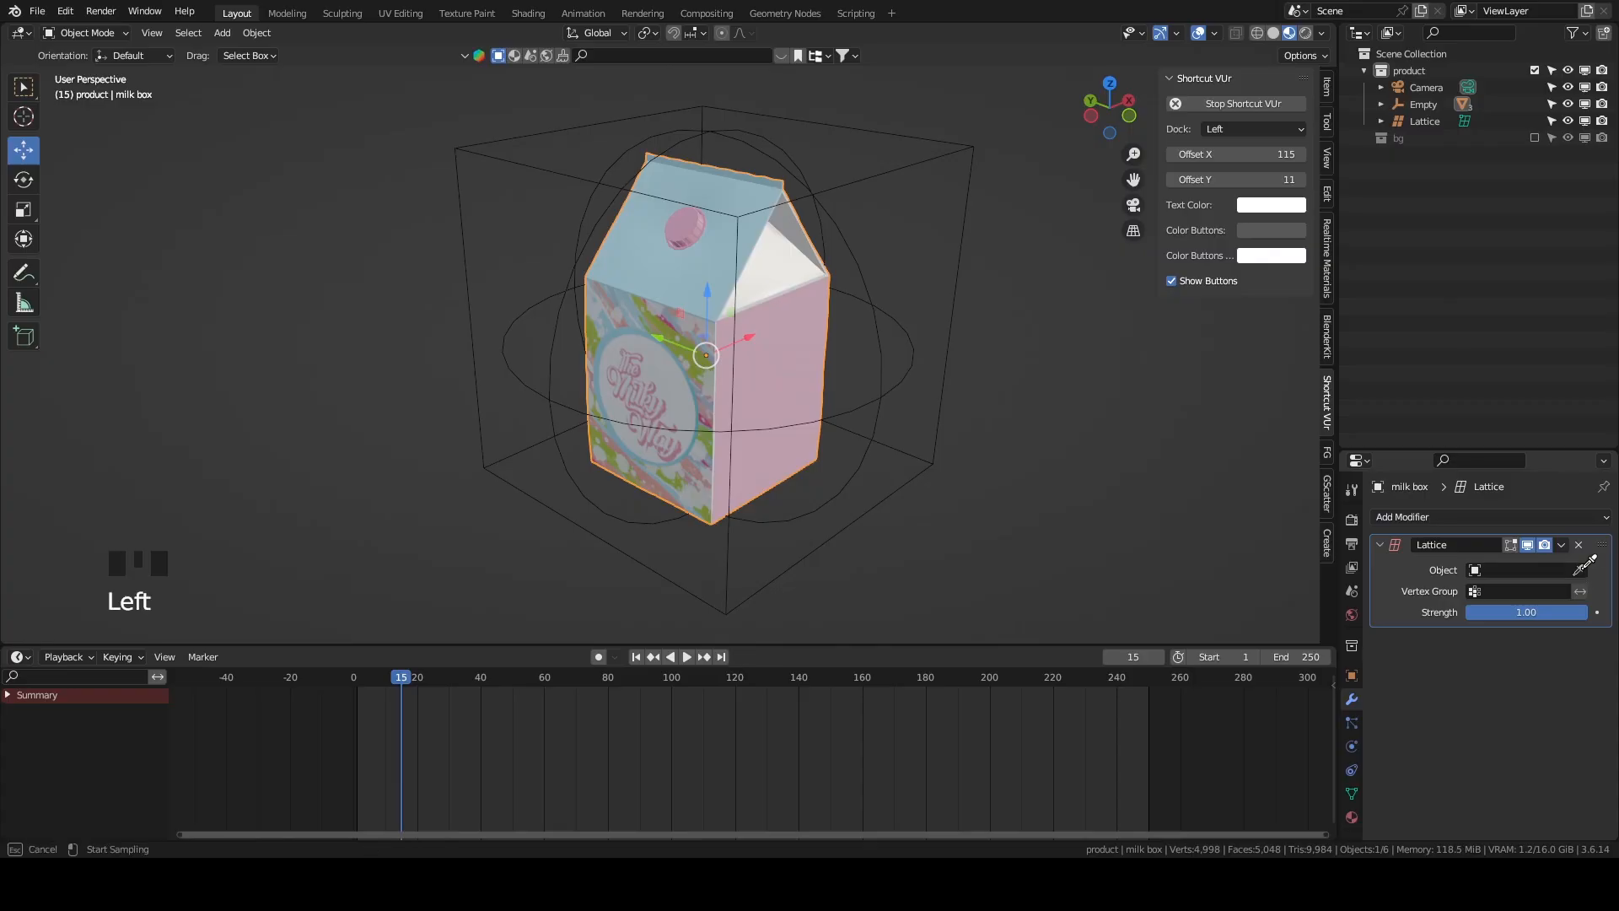
{"action": "left_click", "coordinate": [961, 228]}
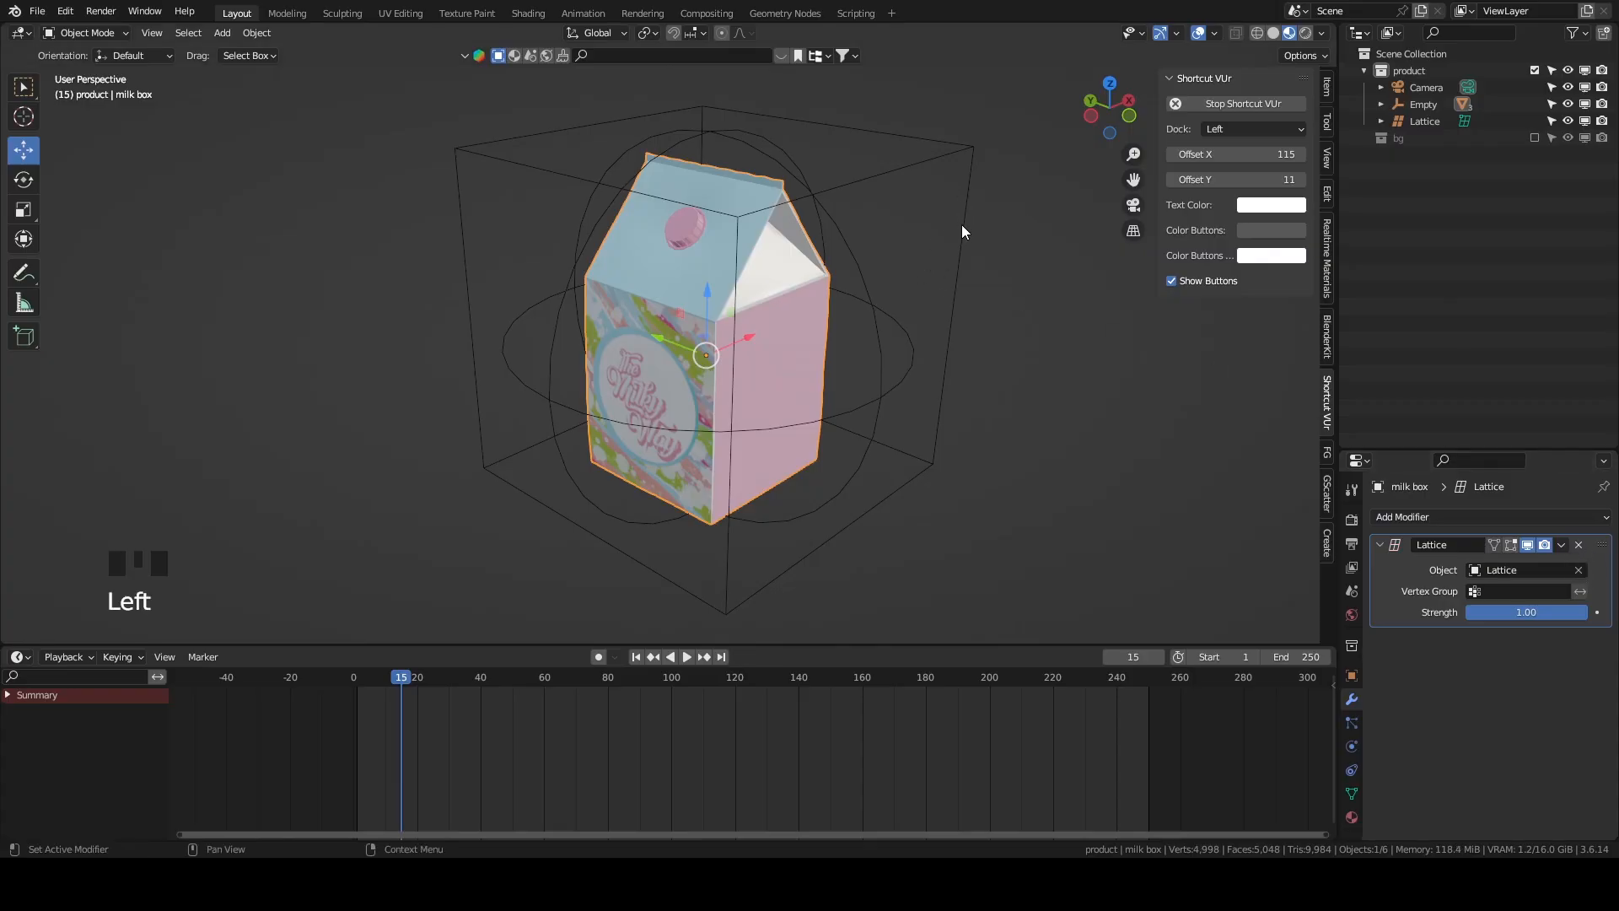
Set the lattice's resolution to 10 in both U and W.
{"action": "left_click", "coordinate": [964, 231]}
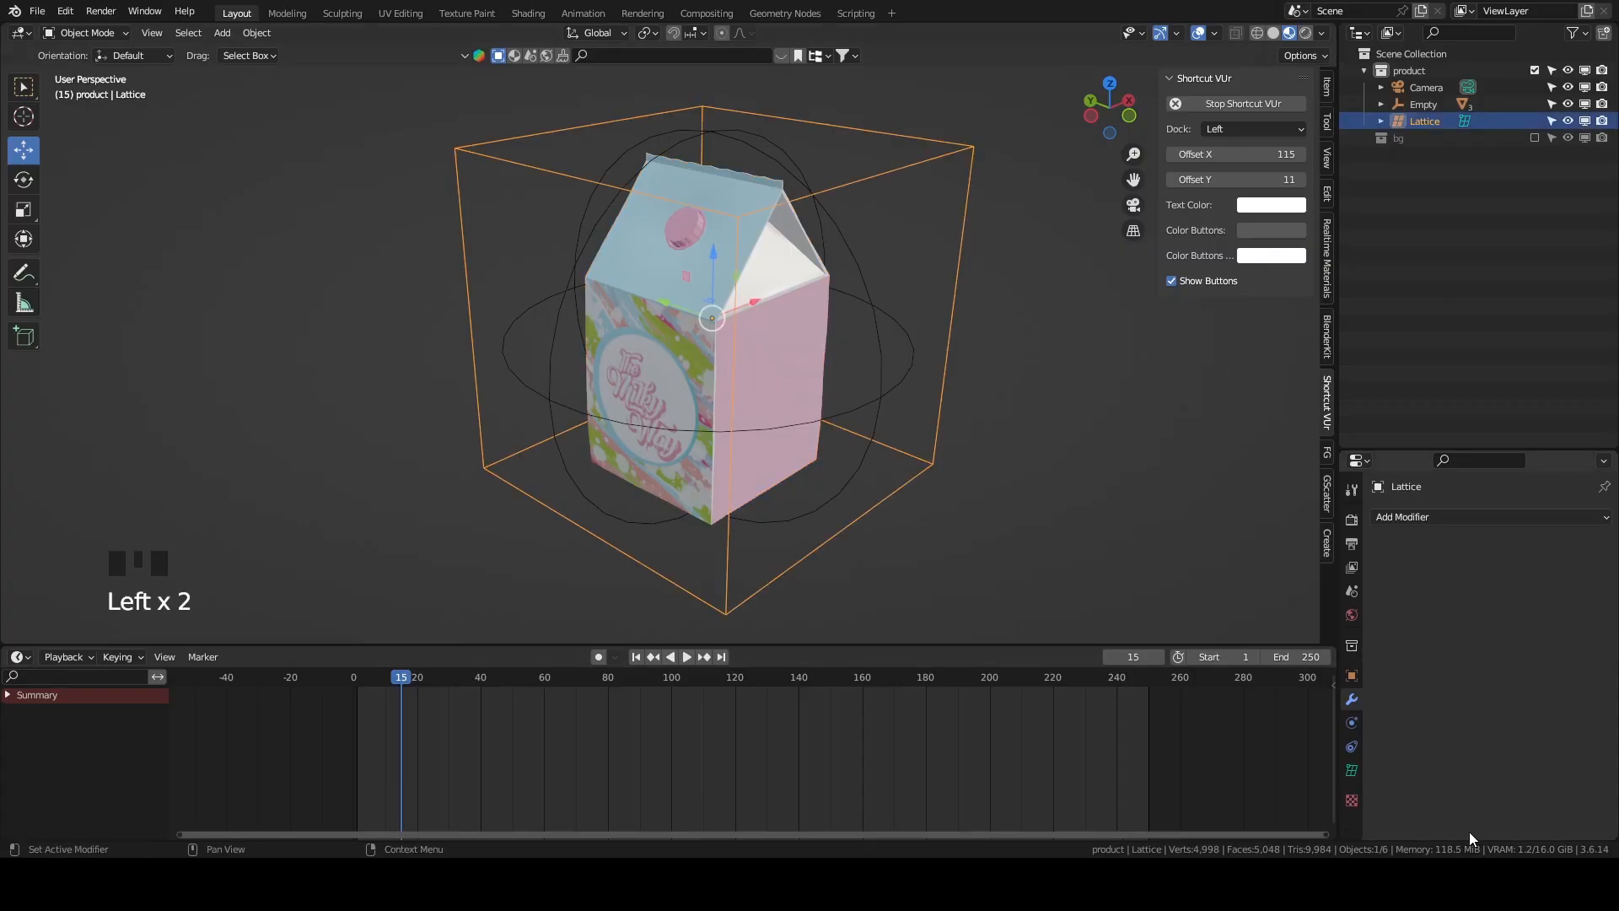
{"action": "left_click", "coordinate": [1351, 771]}
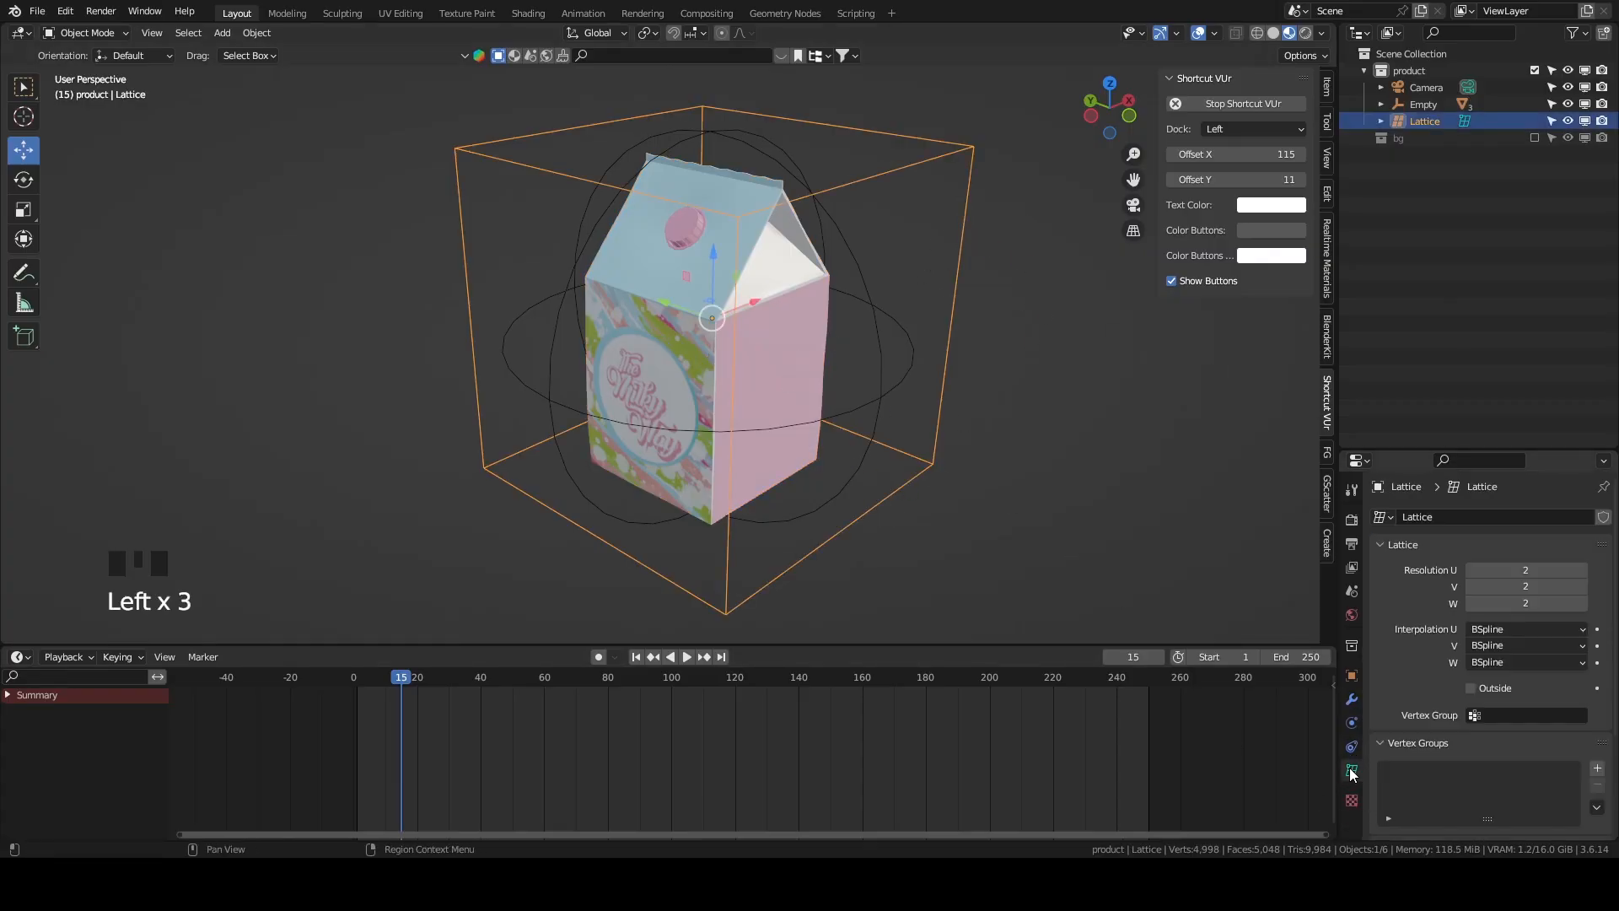
{"action": "left_click", "coordinate": [1518, 569]}
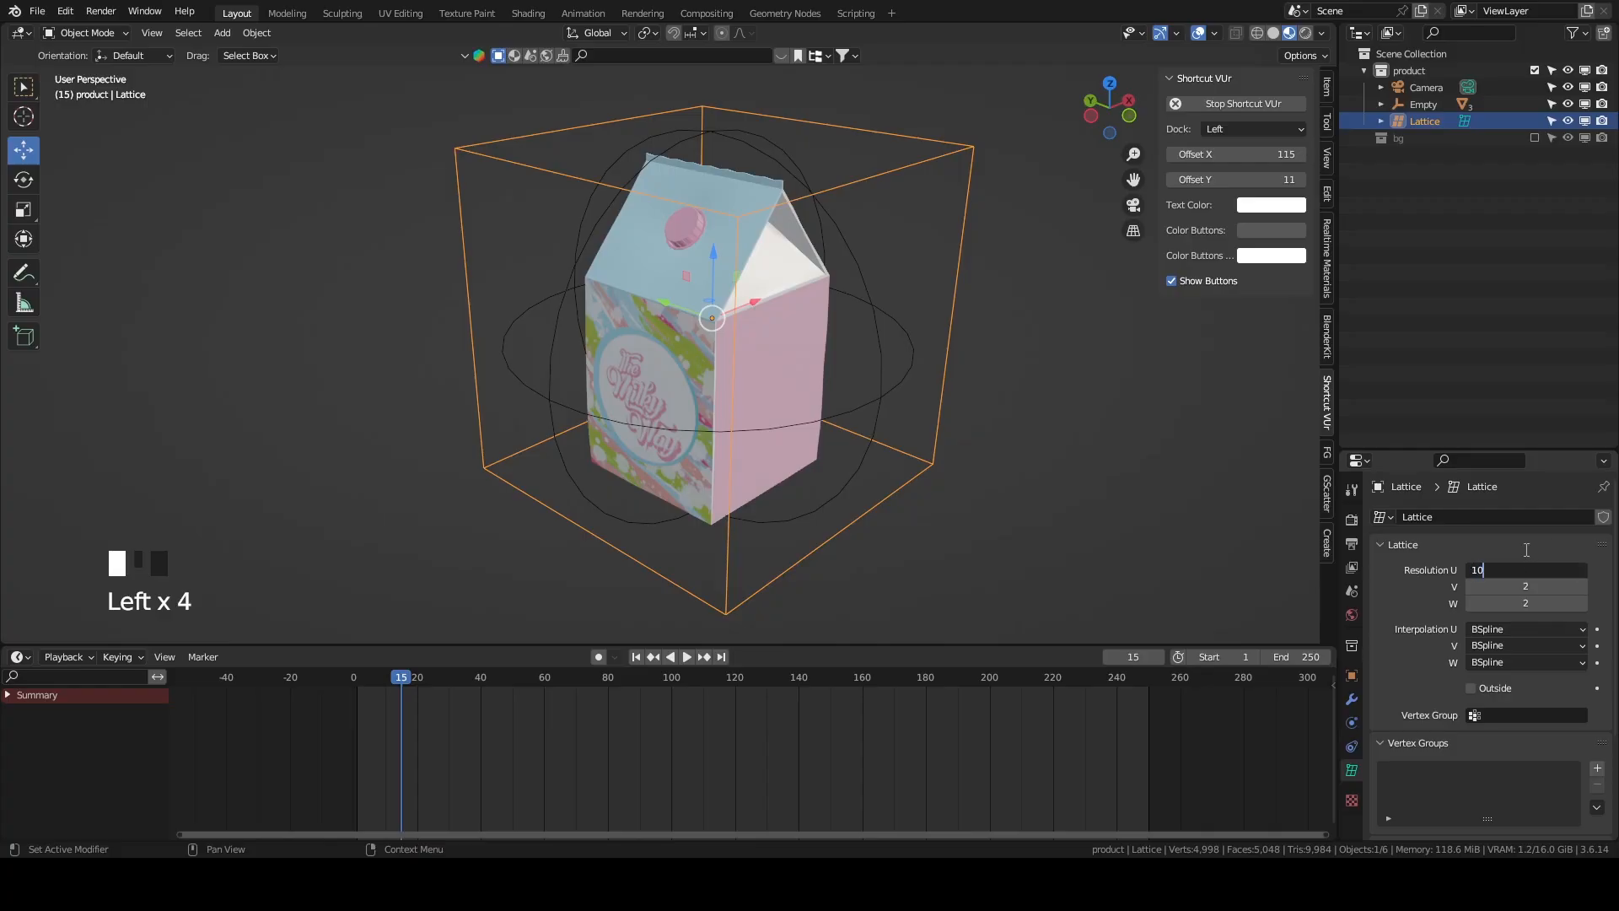
{"action": "key", "text": "Return"}
{"action": "middle_click_drag", "start_coordinate": [893, 304], "coordinate": [933, 296]}
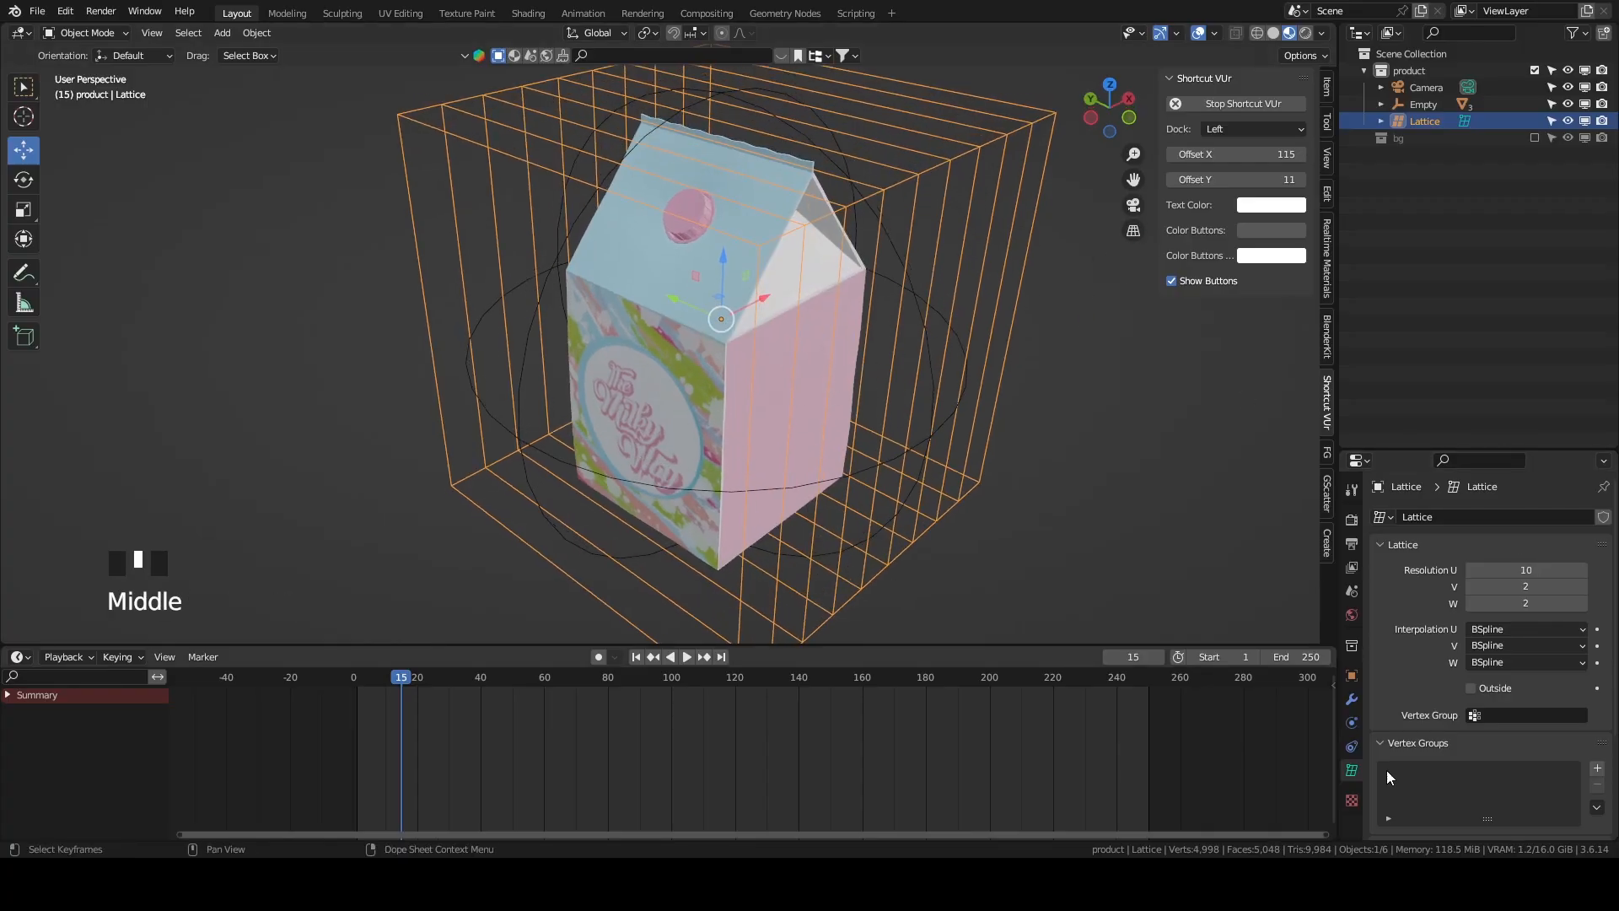
{"action": "left_click", "coordinate": [1525, 603]}
{"action": "type", "text": "10"}
{"action": "key", "text": "Return"}
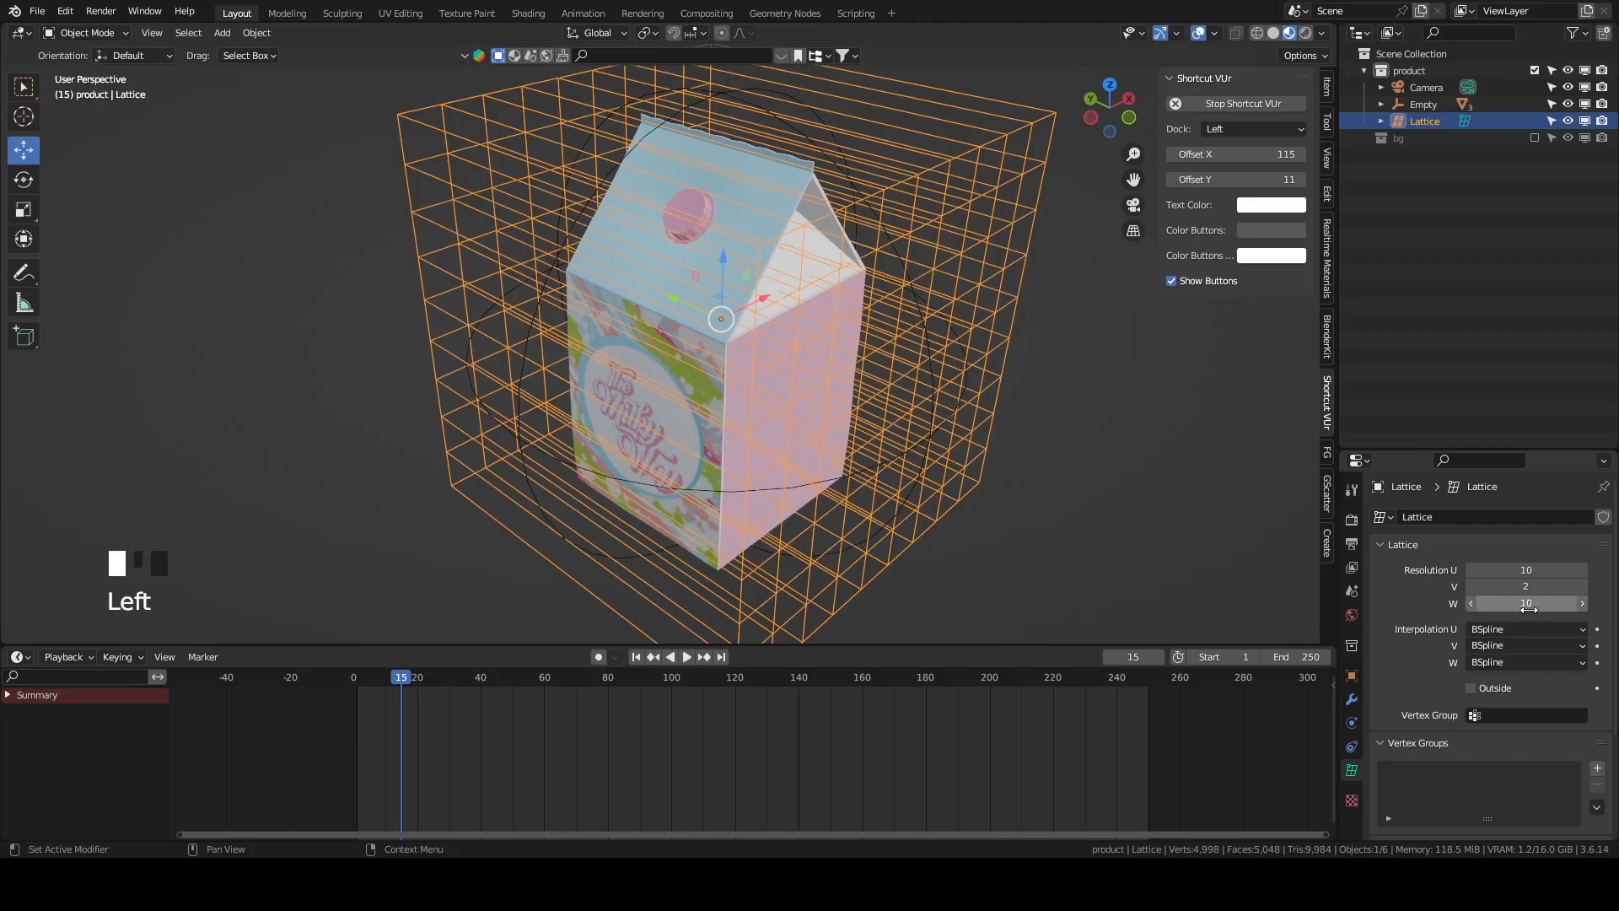
Set the lattice's V resolution to 10.
{"action": "middle_click_drag", "start_coordinate": [843, 456], "coordinate": [928, 430]}
{"action": "middle_click_drag", "start_coordinate": [1189, 420], "coordinate": [826, 399]}
{"action": "scroll", "coordinate": [757, 346], "scroll_direction": "down", "scroll_amount": 2}
{"action": "middle_click_drag", "start_coordinate": [757, 346], "coordinate": [734, 276]}
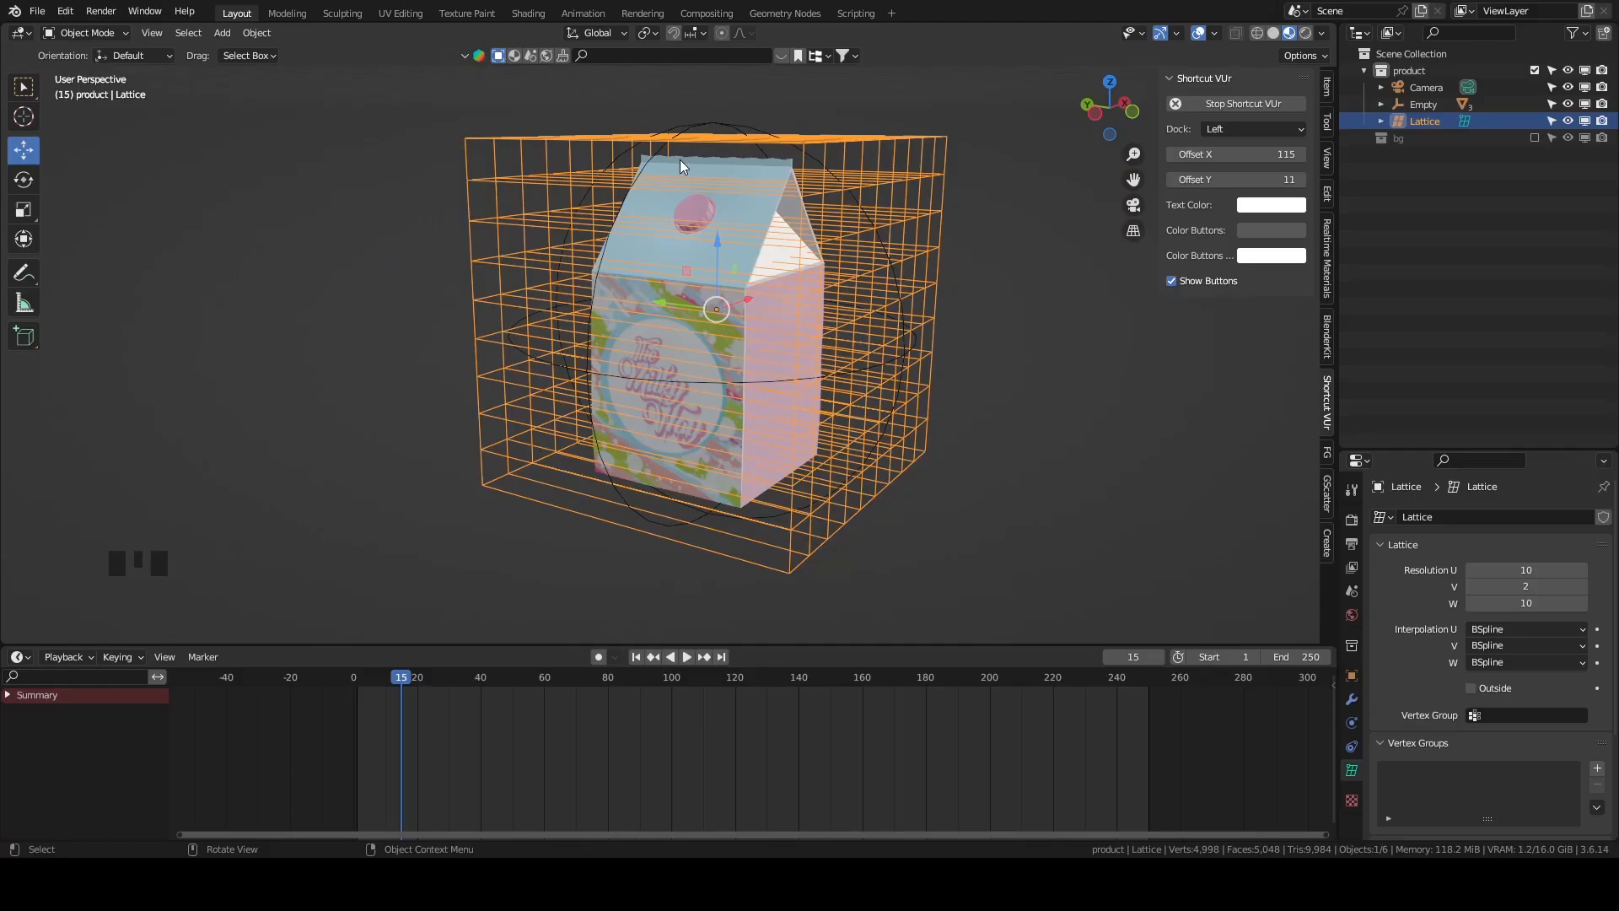
{"action": "middle_click_drag", "start_coordinate": [676, 180], "coordinate": [778, 90]}
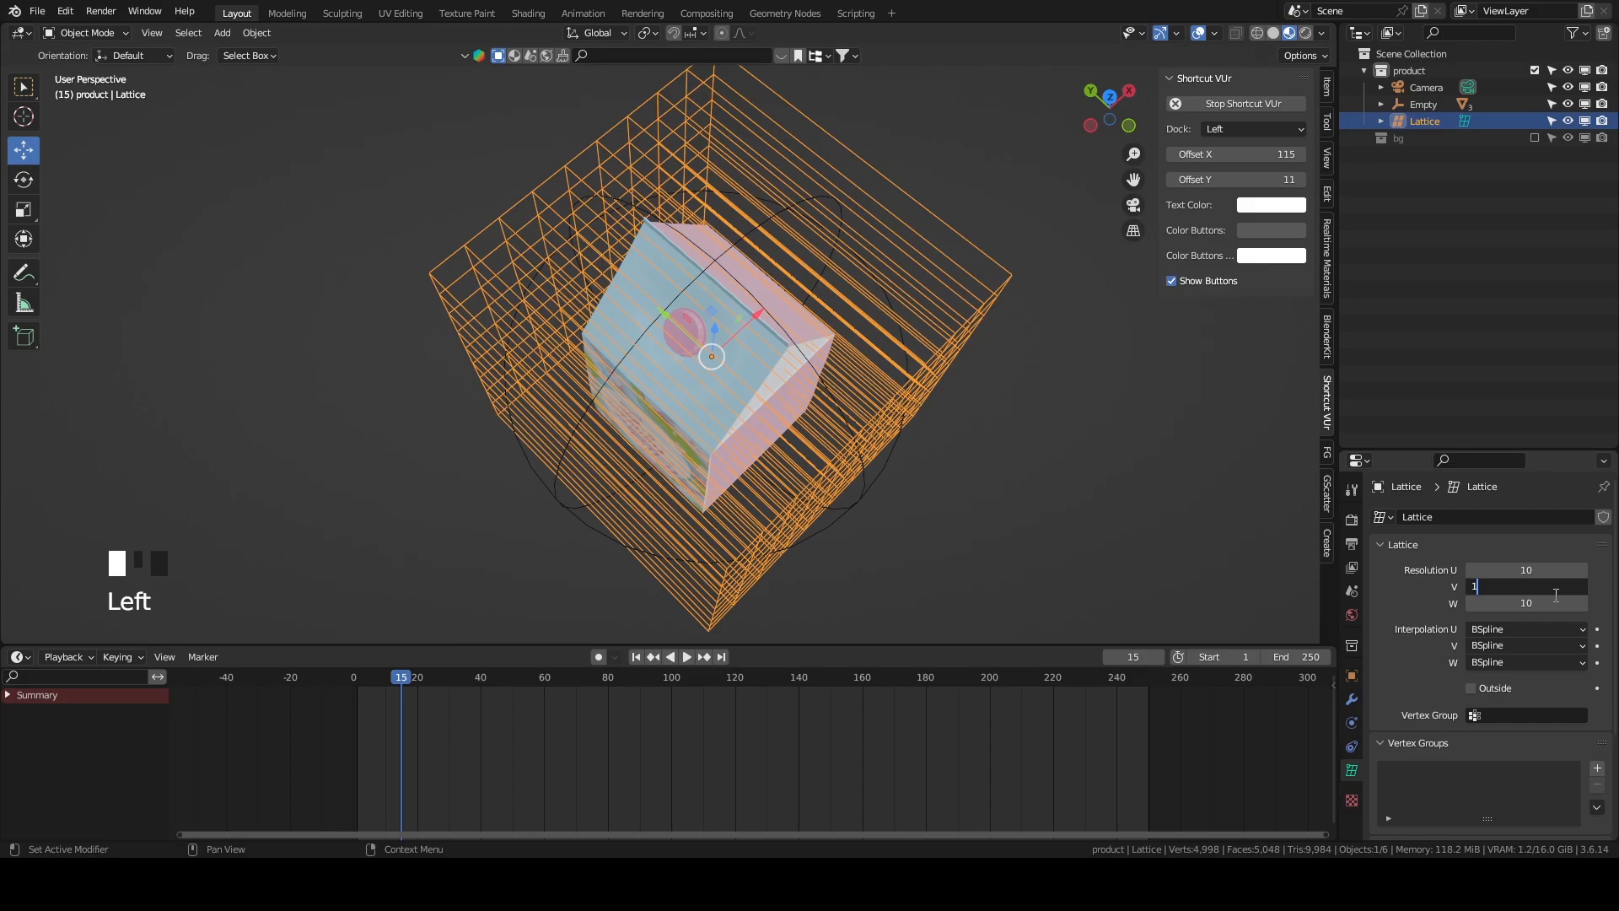
{"action": "type", "text": "0"}
{"action": "key", "text": "Return"}
{"action": "middle_click_drag", "start_coordinate": [843, 278], "coordinate": [850, 192]}
{"action": "middle_click_drag", "start_coordinate": [1170, 253], "coordinate": [1163, 257]}
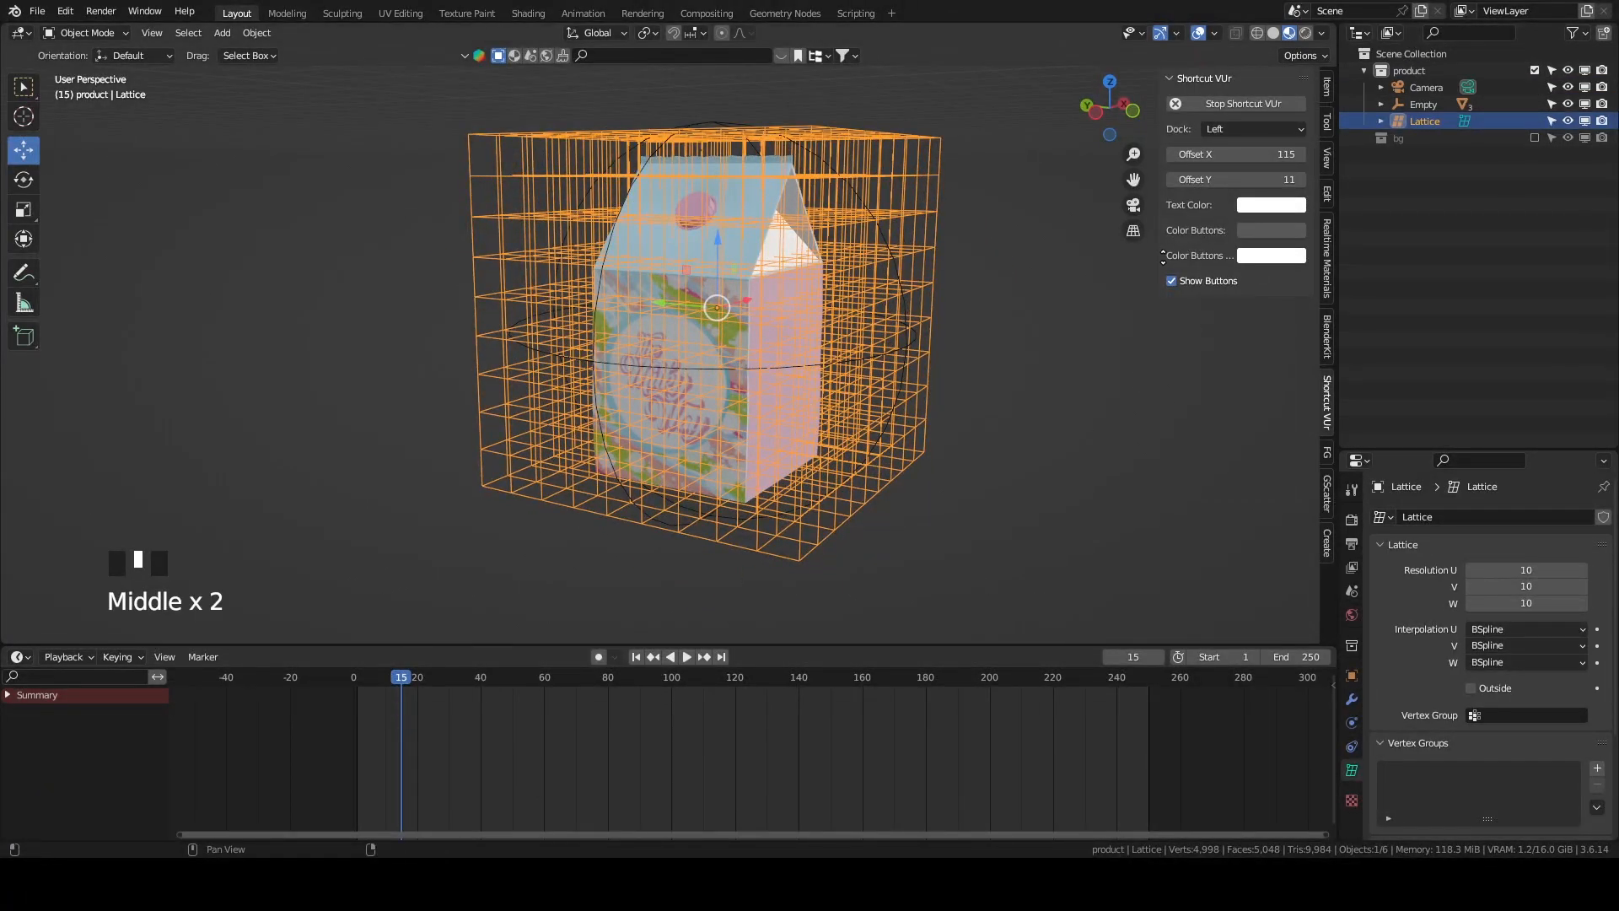
Switch the viewport to solid shading and parent the lattice to the milk box with the Object (Without Inverse) option.
{"action": "left_click", "coordinate": [1381, 120]}
{"action": "middle_click_drag", "start_coordinate": [937, 242], "coordinate": [762, 306]}
{"action": "scroll", "coordinate": [958, 234], "scroll_direction": "up", "scroll_amount": 2}
{"action": "scroll", "coordinate": [762, 306], "scroll_direction": "down", "scroll_amount": 2}
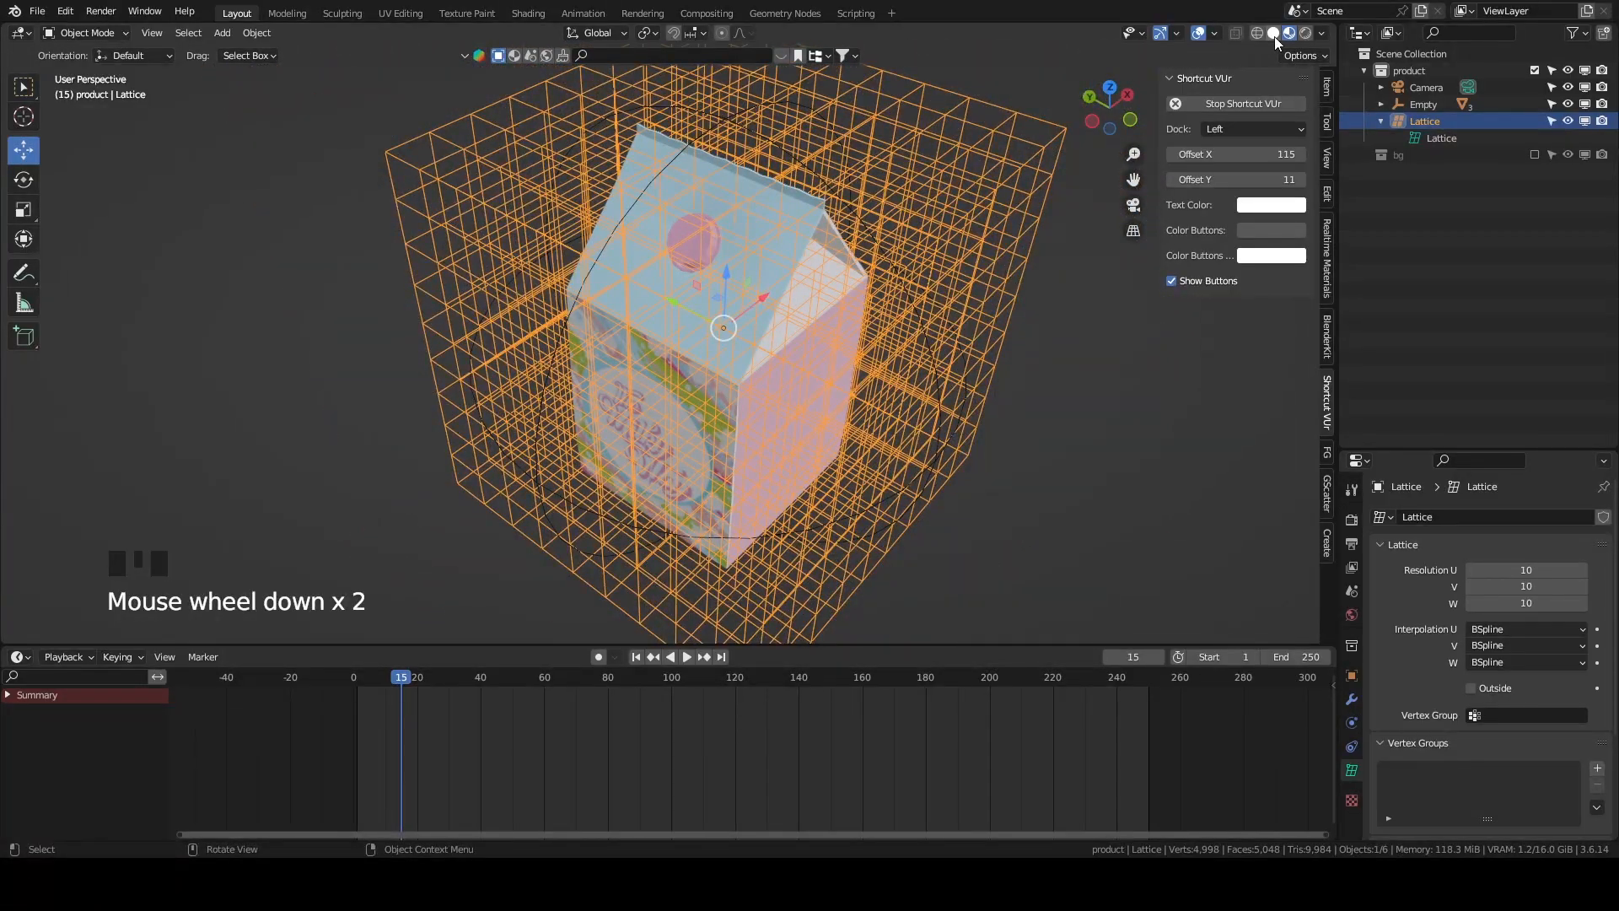
{"action": "left_click", "coordinate": [1273, 33]}
{"action": "scroll", "coordinate": [851, 268], "scroll_direction": "up", "scroll_amount": 1}
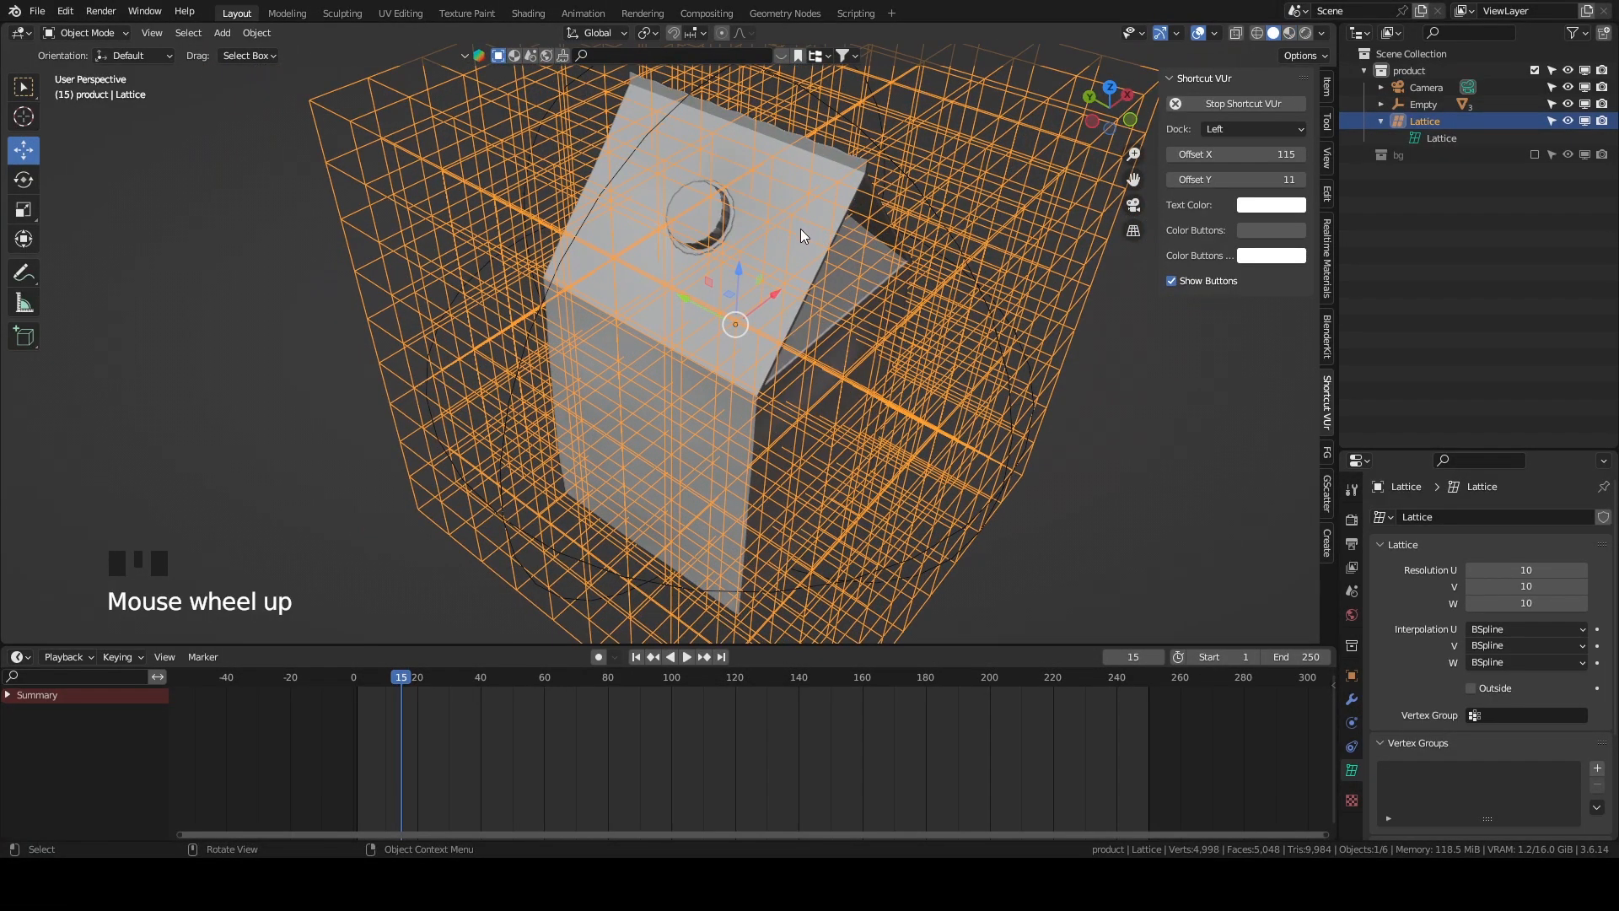
{"action": "middle_click_drag", "start_coordinate": [801, 229], "coordinate": [610, 128]}
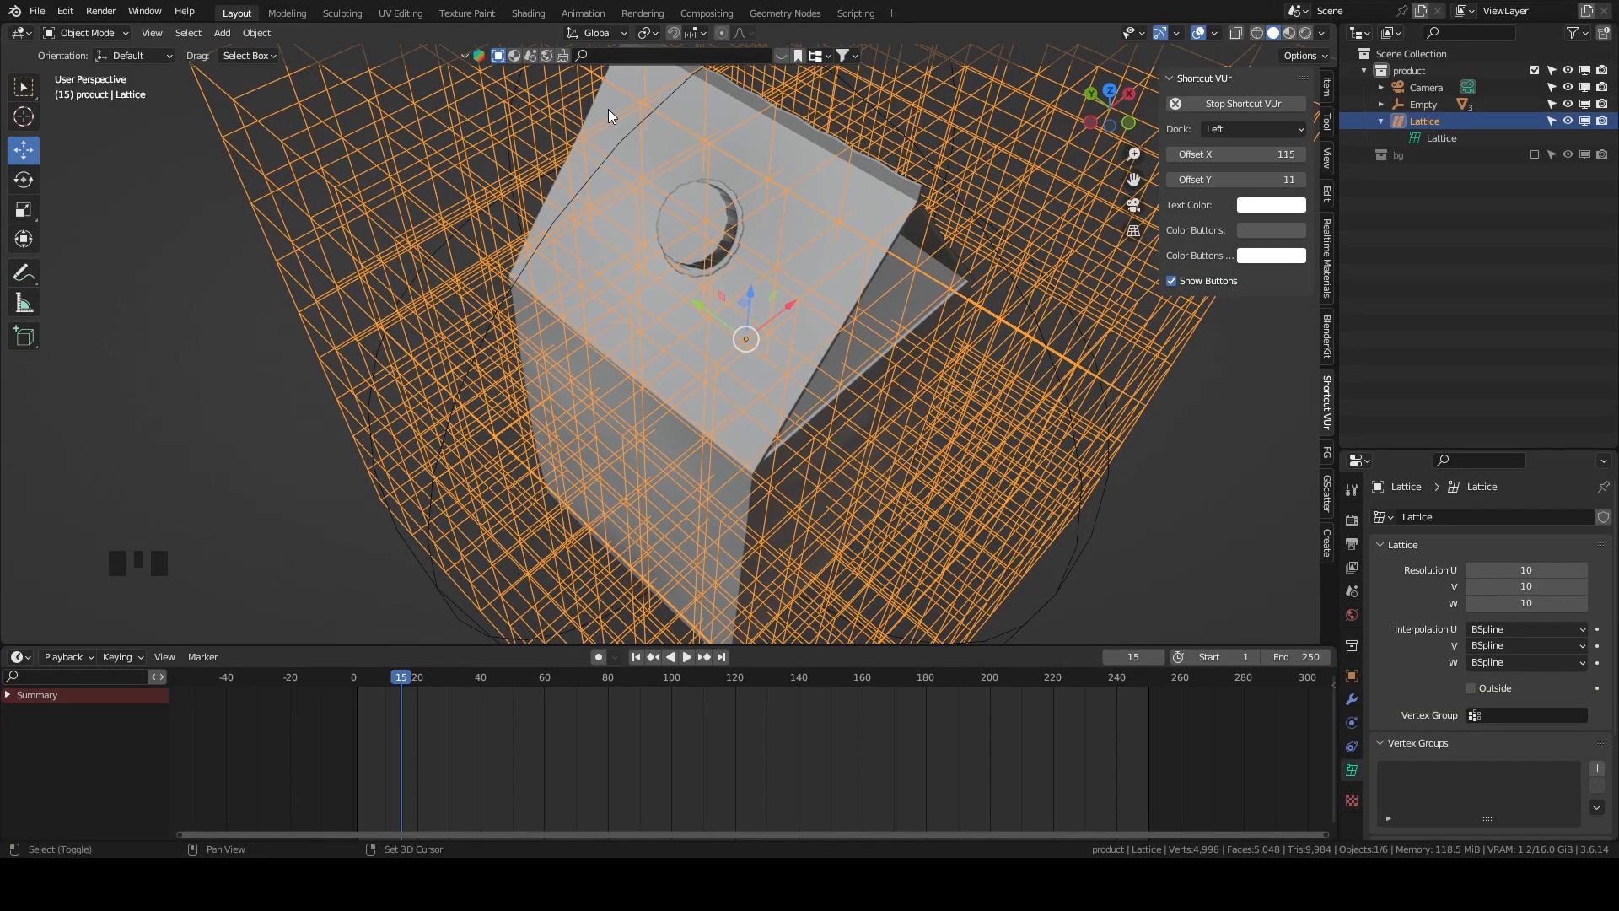
{"action": "left_click", "coordinate": [609, 109], "text": "shift"}
{"action": "key", "text": "ctrl+p"}
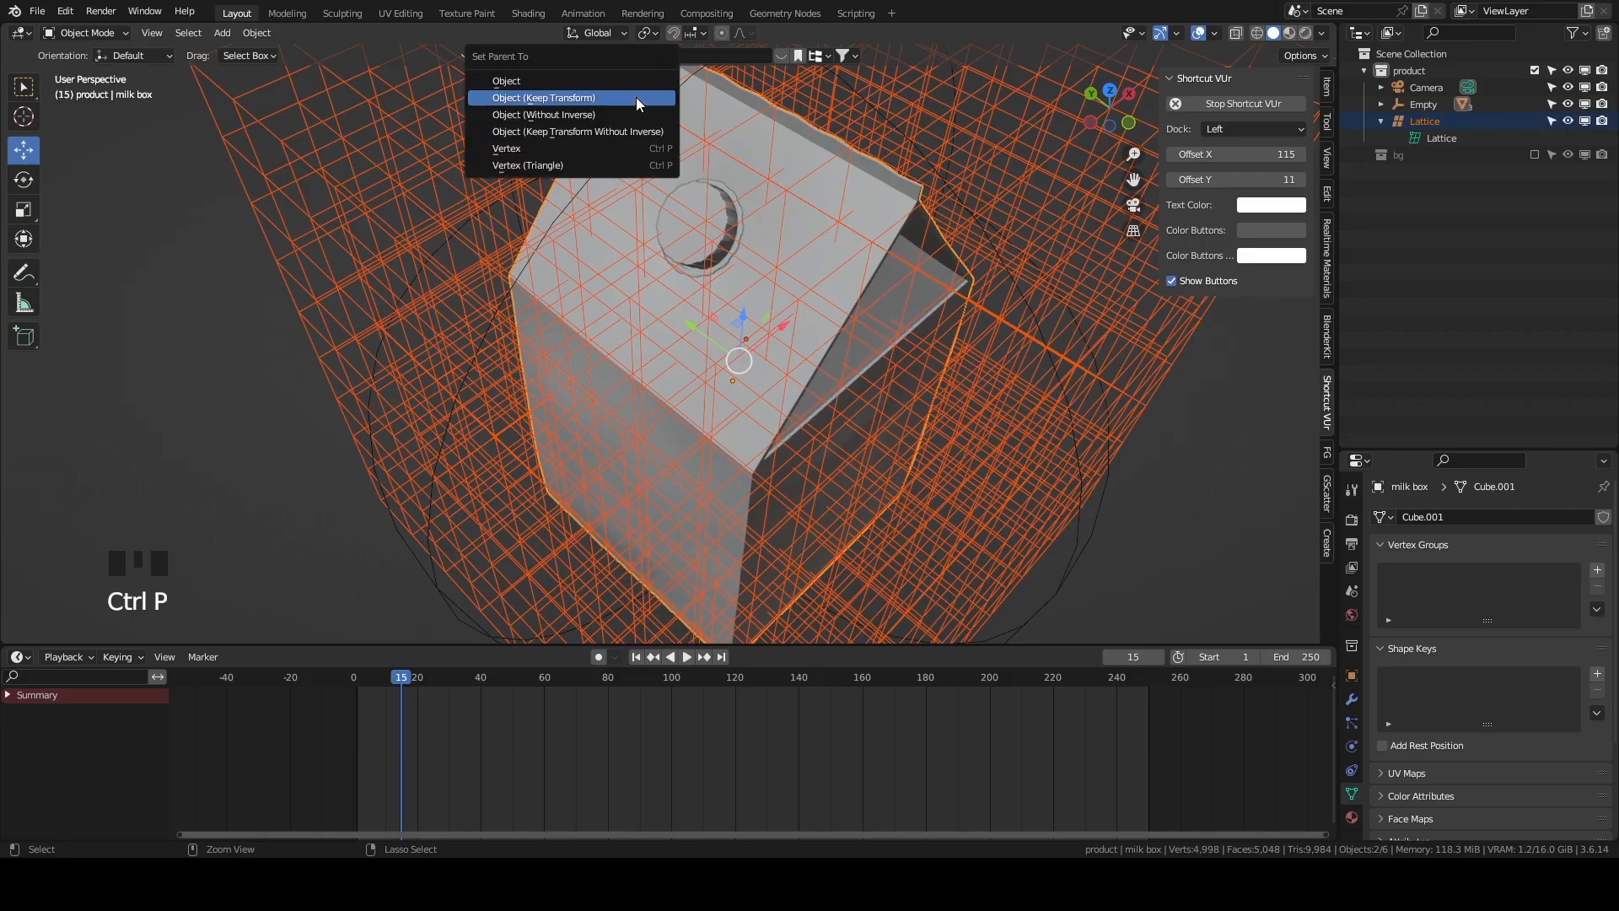
{"action": "left_click", "coordinate": [626, 118]}
Expand the Empty's hierarchy and check which objects are parented under the milk box.
{"action": "left_click", "coordinate": [1381, 104]}
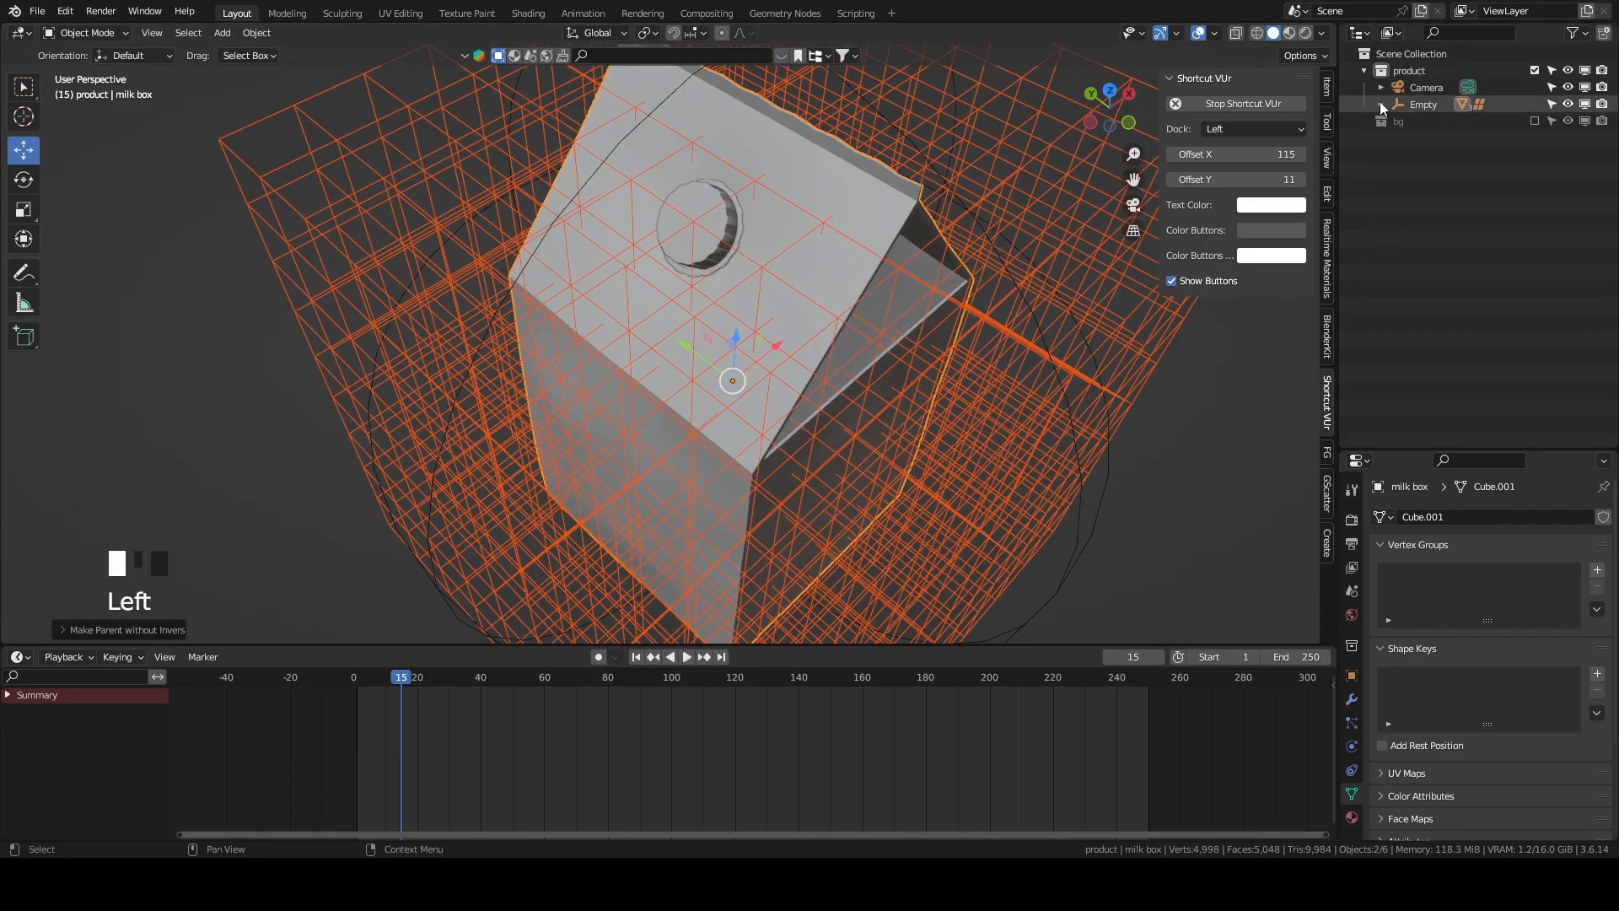
{"action": "left_click", "coordinate": [1433, 206]}
{"action": "left_click", "coordinate": [1444, 121]}
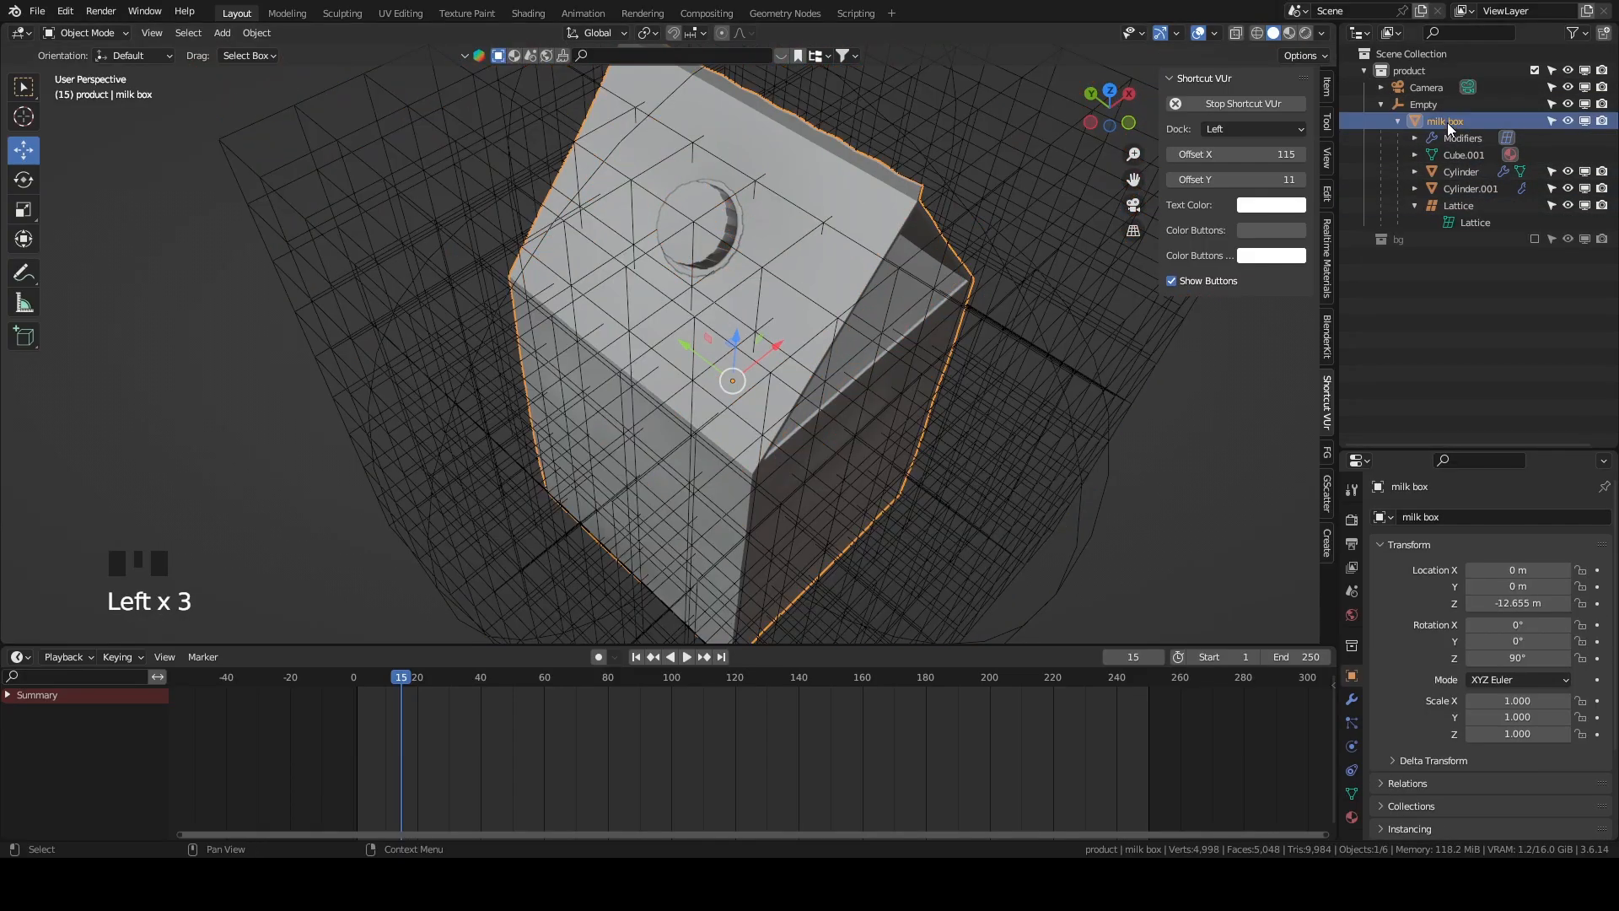
{"action": "double_click", "coordinate": [1444, 120]}
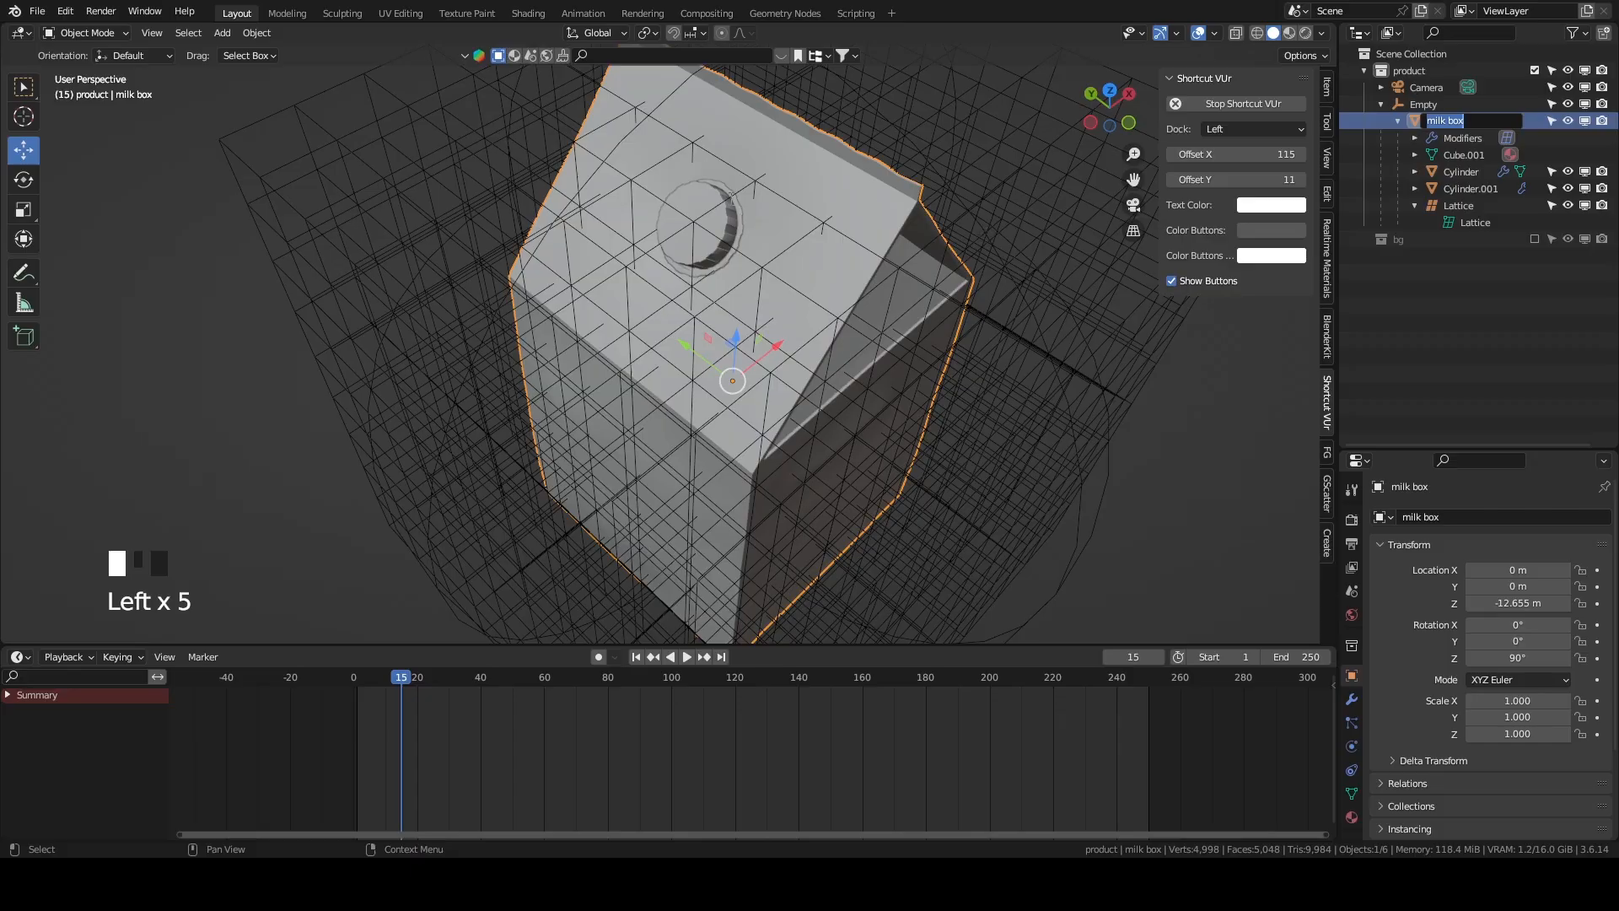
{"action": "left_click", "coordinate": [700, 211]}
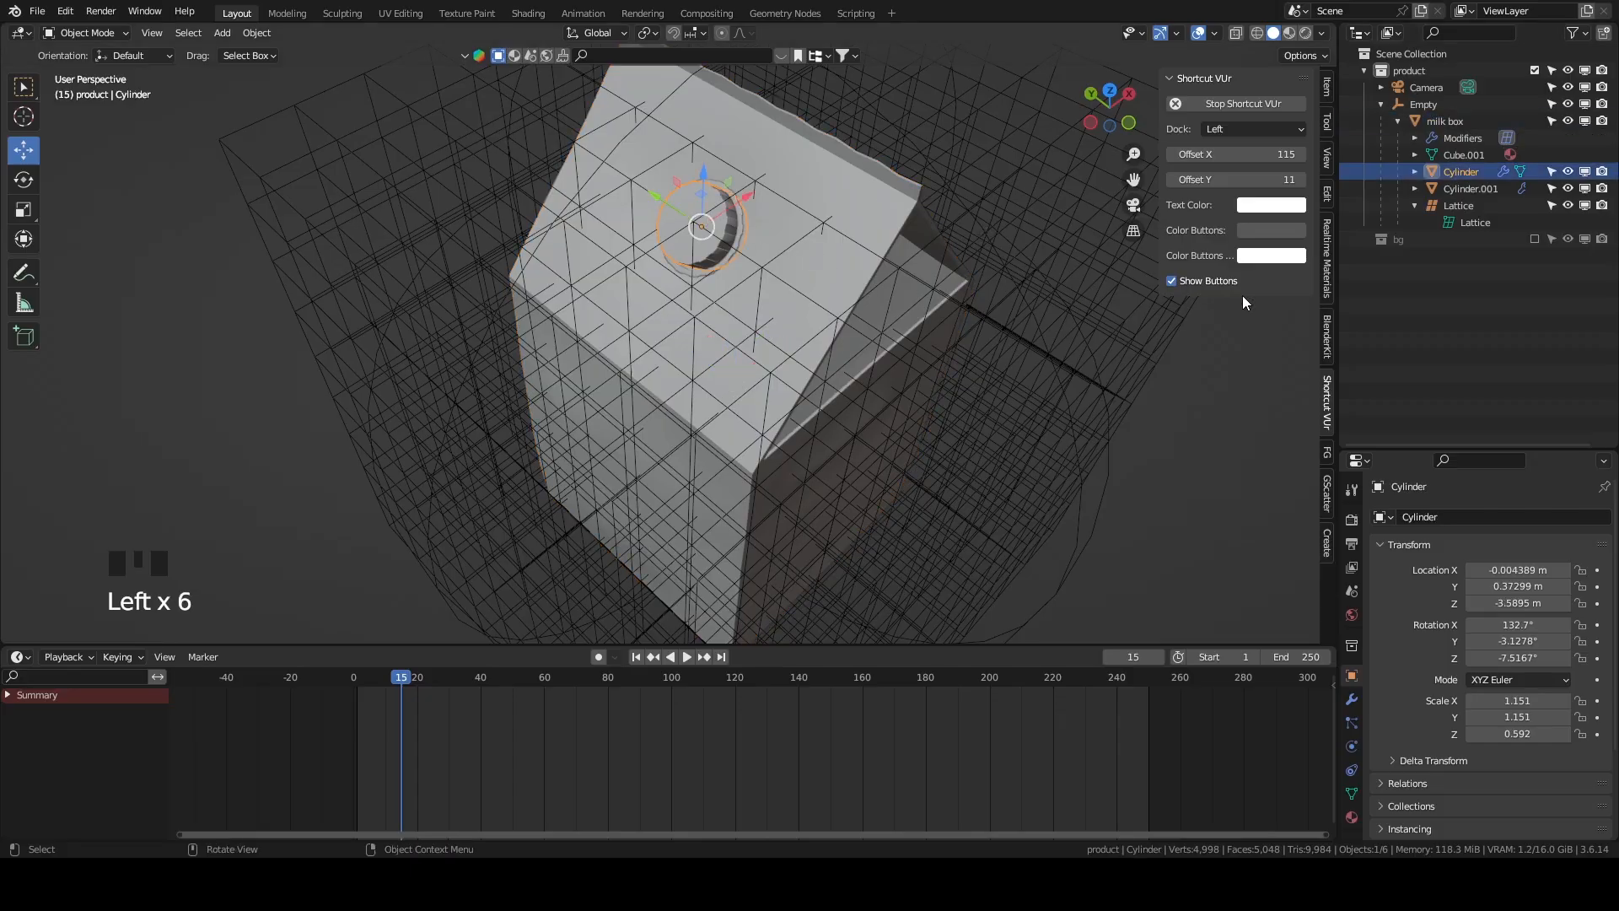
Raise the lattice to about 0.37 m along Z around the carton in the right view, and switch back to Material Preview shading.
{"action": "left_click", "coordinate": [1459, 205]}
{"action": "middle_click_drag", "start_coordinate": [1007, 247], "coordinate": [869, 226]}
{"action": "key", "text": "grave"}
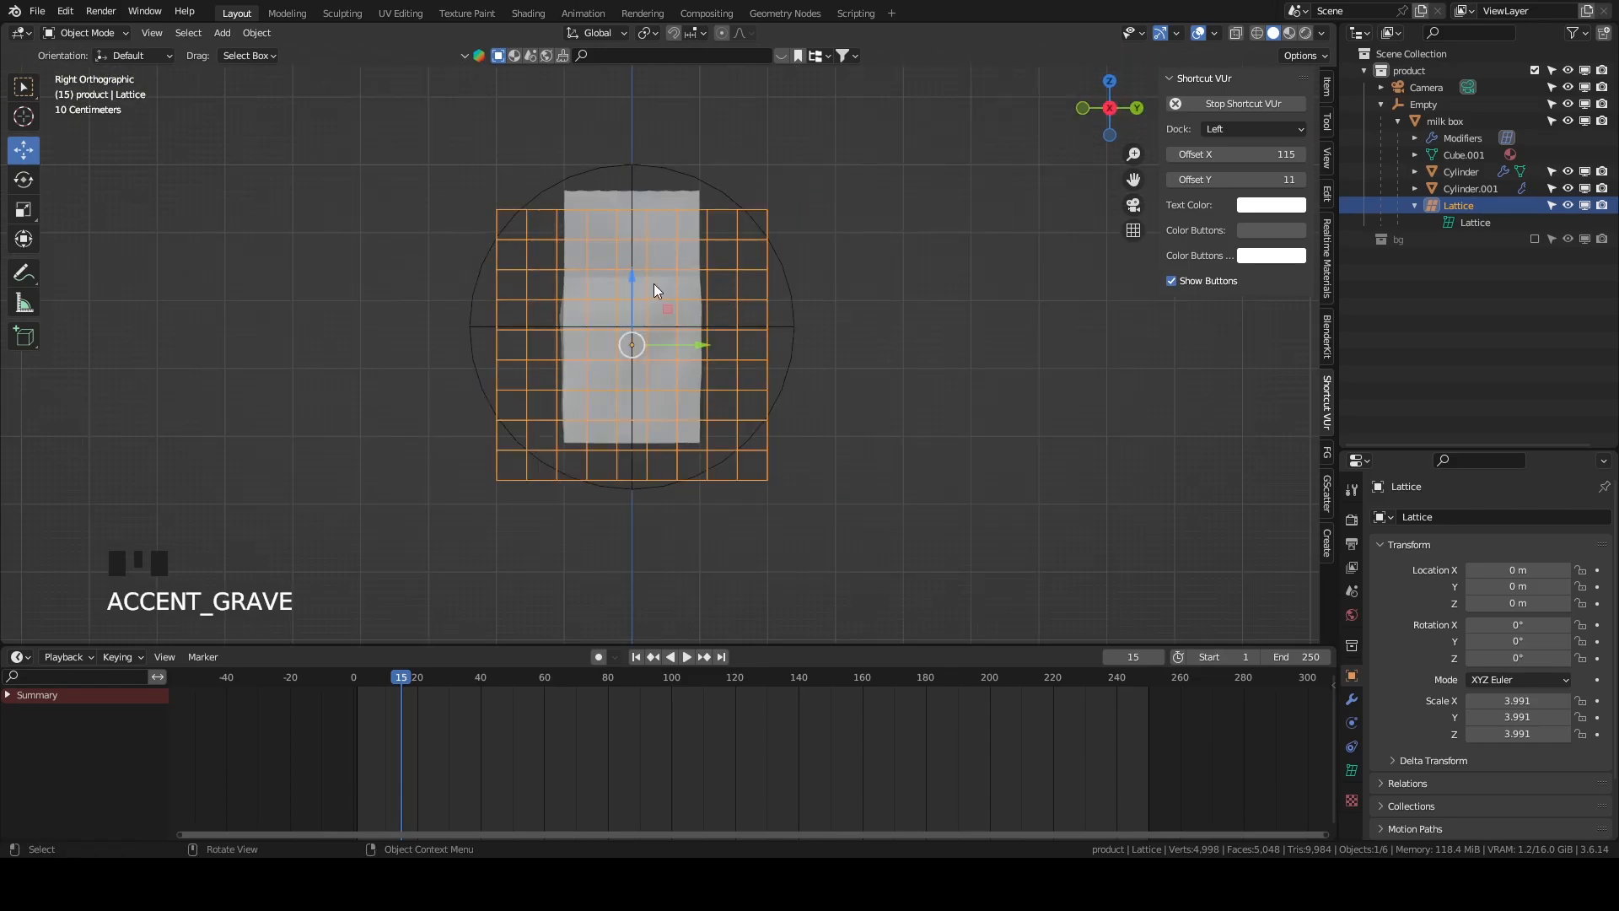
{"action": "left_click_drag", "start_coordinate": [631, 283], "coordinate": [630, 257]}
{"action": "left_click", "coordinate": [722, 262]}
{"action": "middle_click_drag", "start_coordinate": [721, 262], "coordinate": [994, 394]}
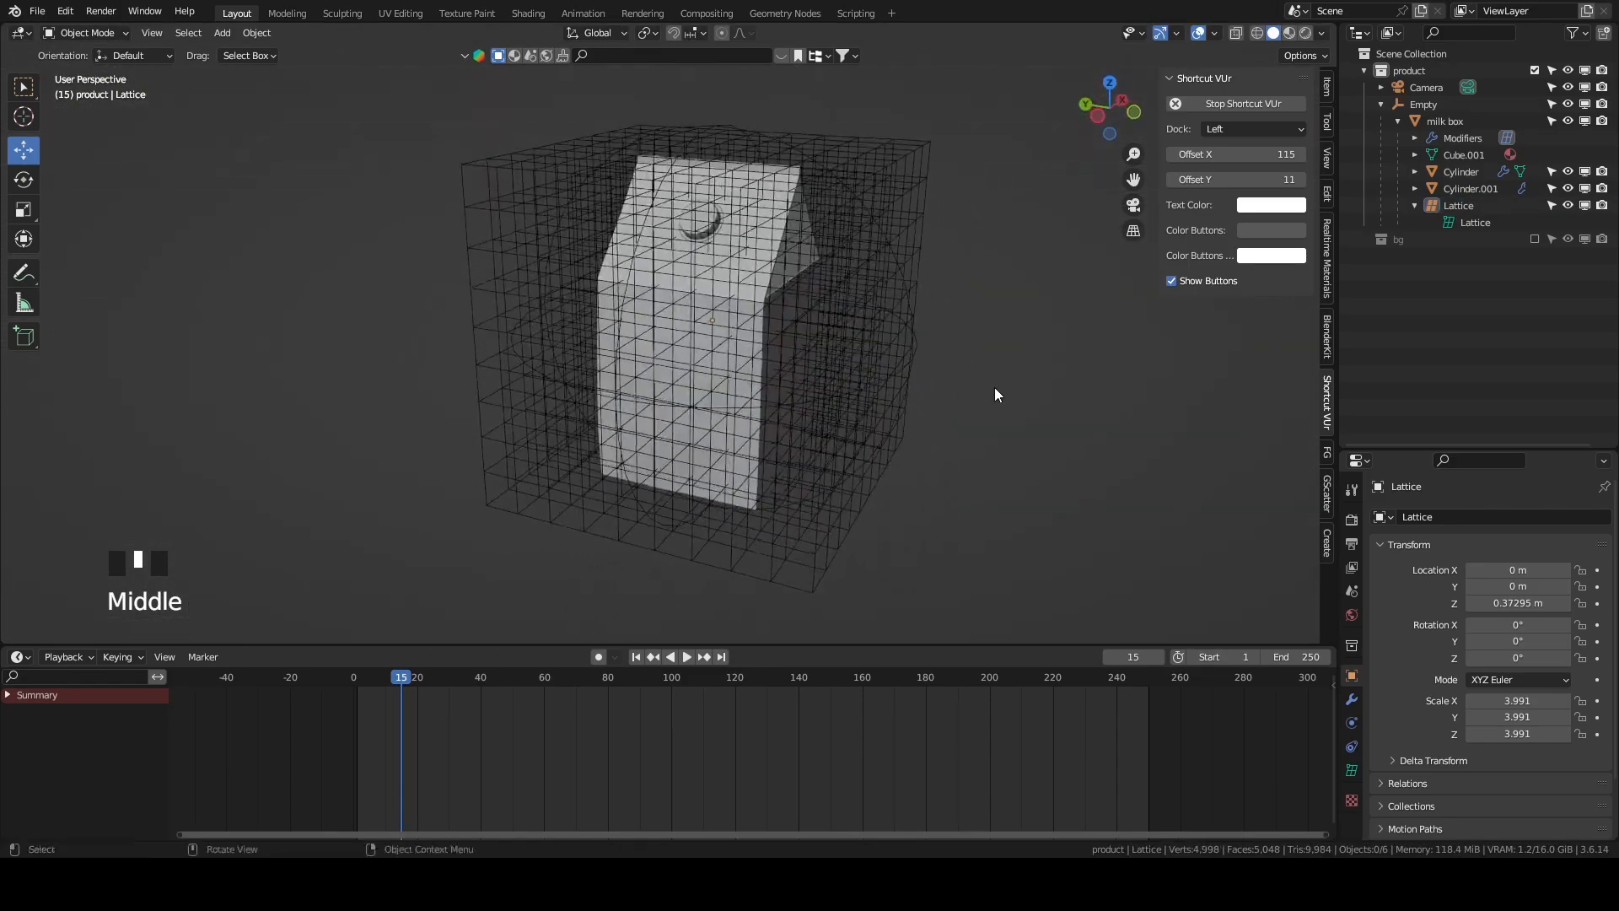
{"action": "left_click", "coordinate": [700, 311]}
{"action": "left_click", "coordinate": [1289, 33]}
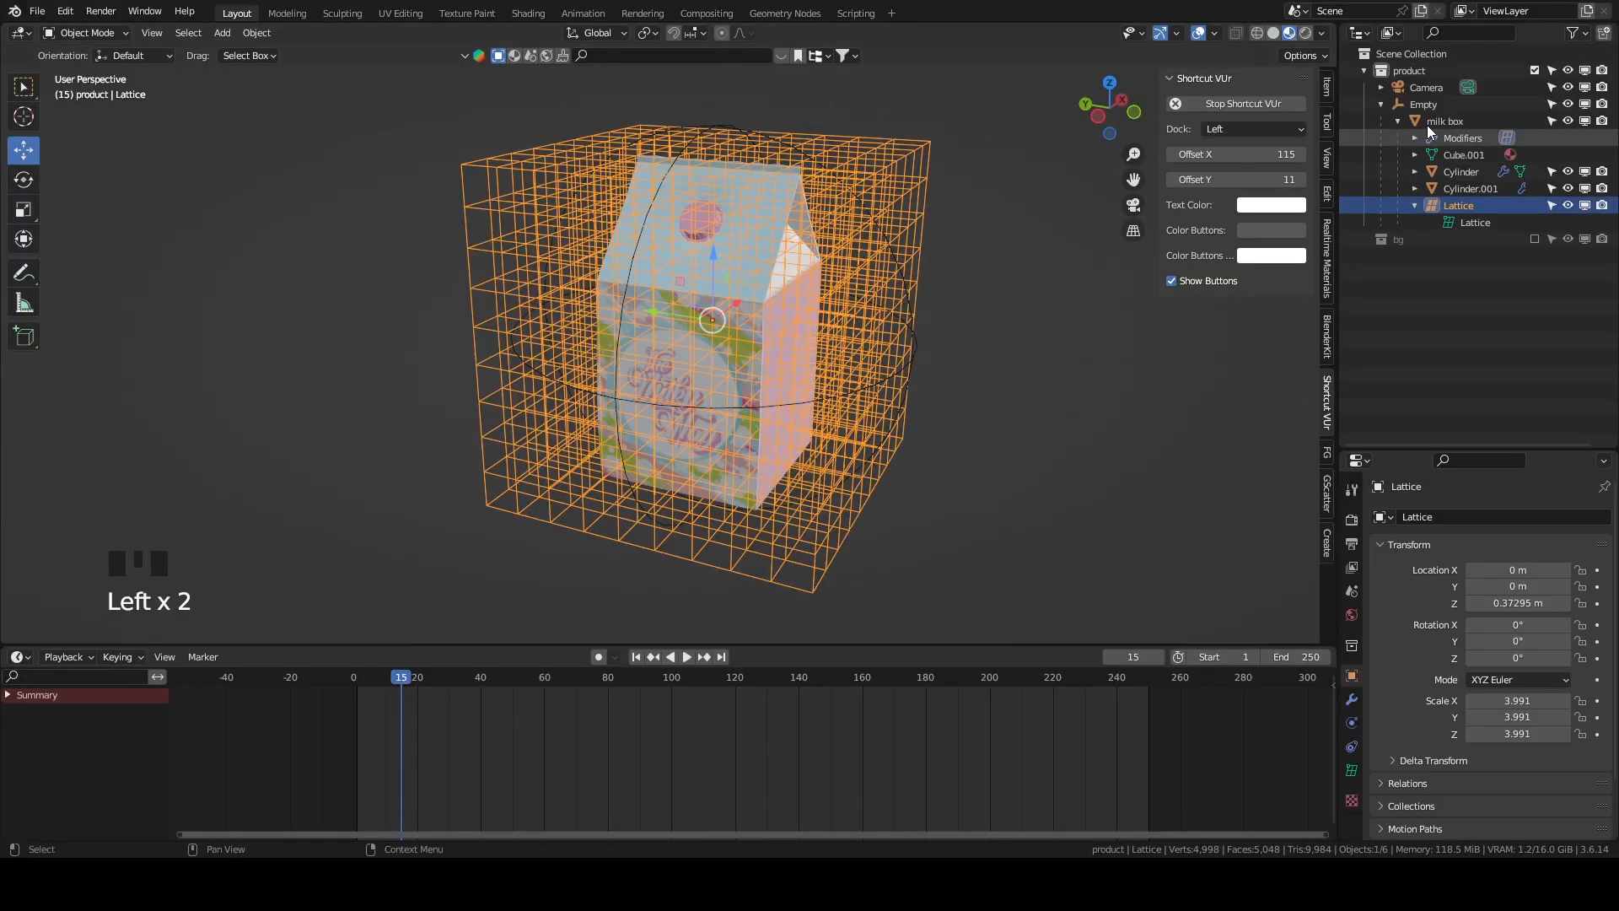
Move the playhead to frame 0 and rename the carton's parent empty as CONTROLLER.
{"action": "left_click", "coordinate": [1426, 123]}
{"action": "left_click", "coordinate": [1421, 104]}
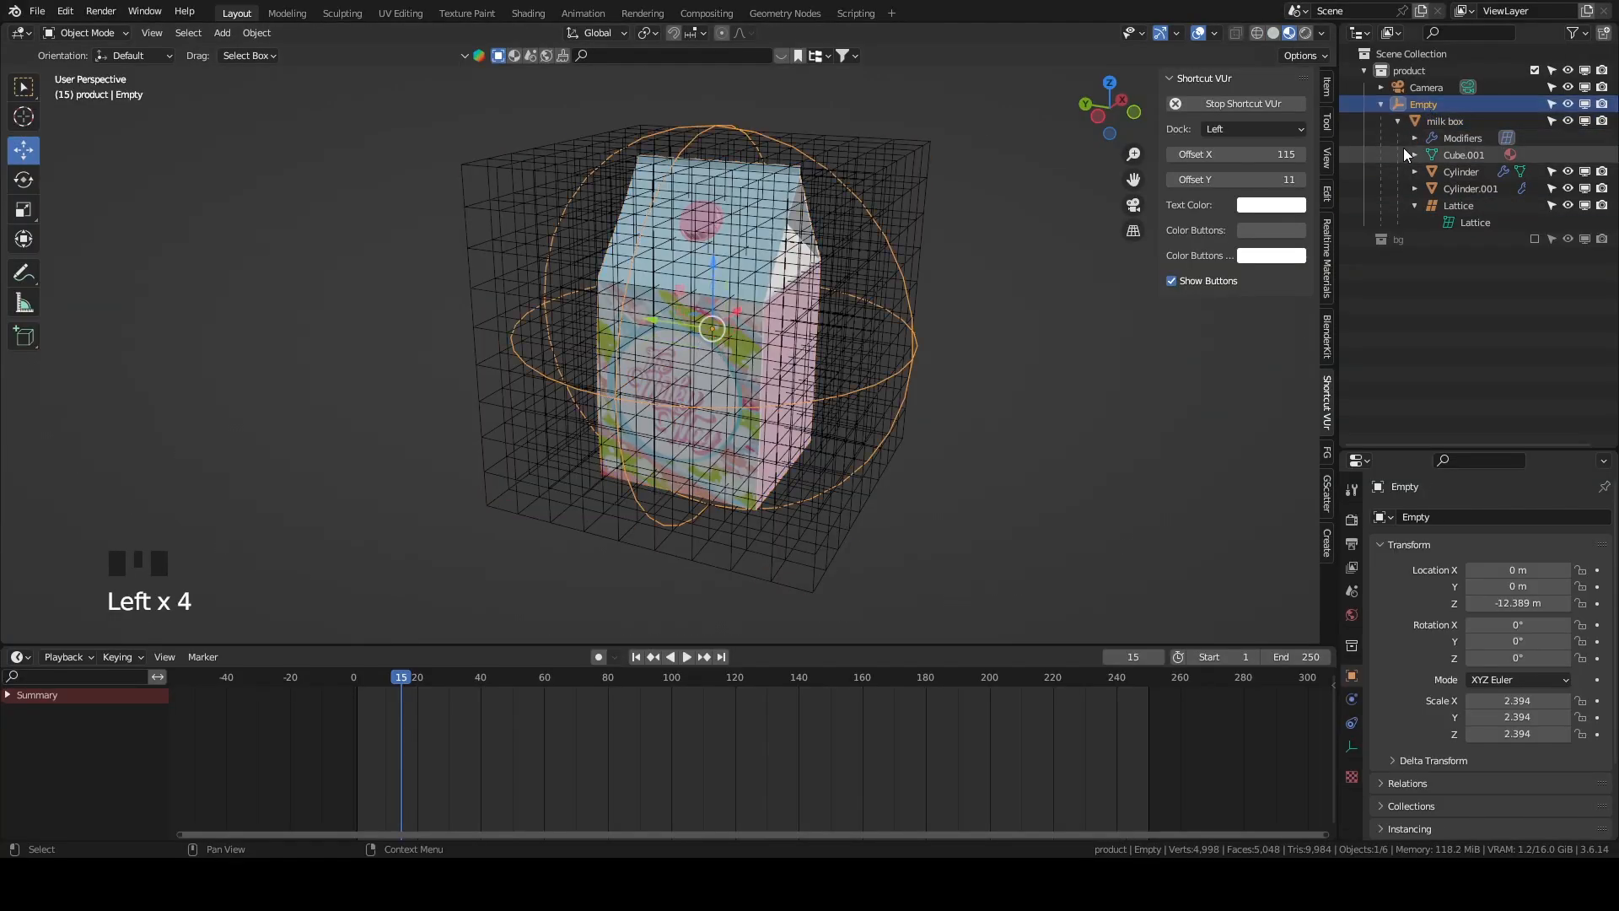
{"action": "left_click", "coordinate": [1380, 104]}
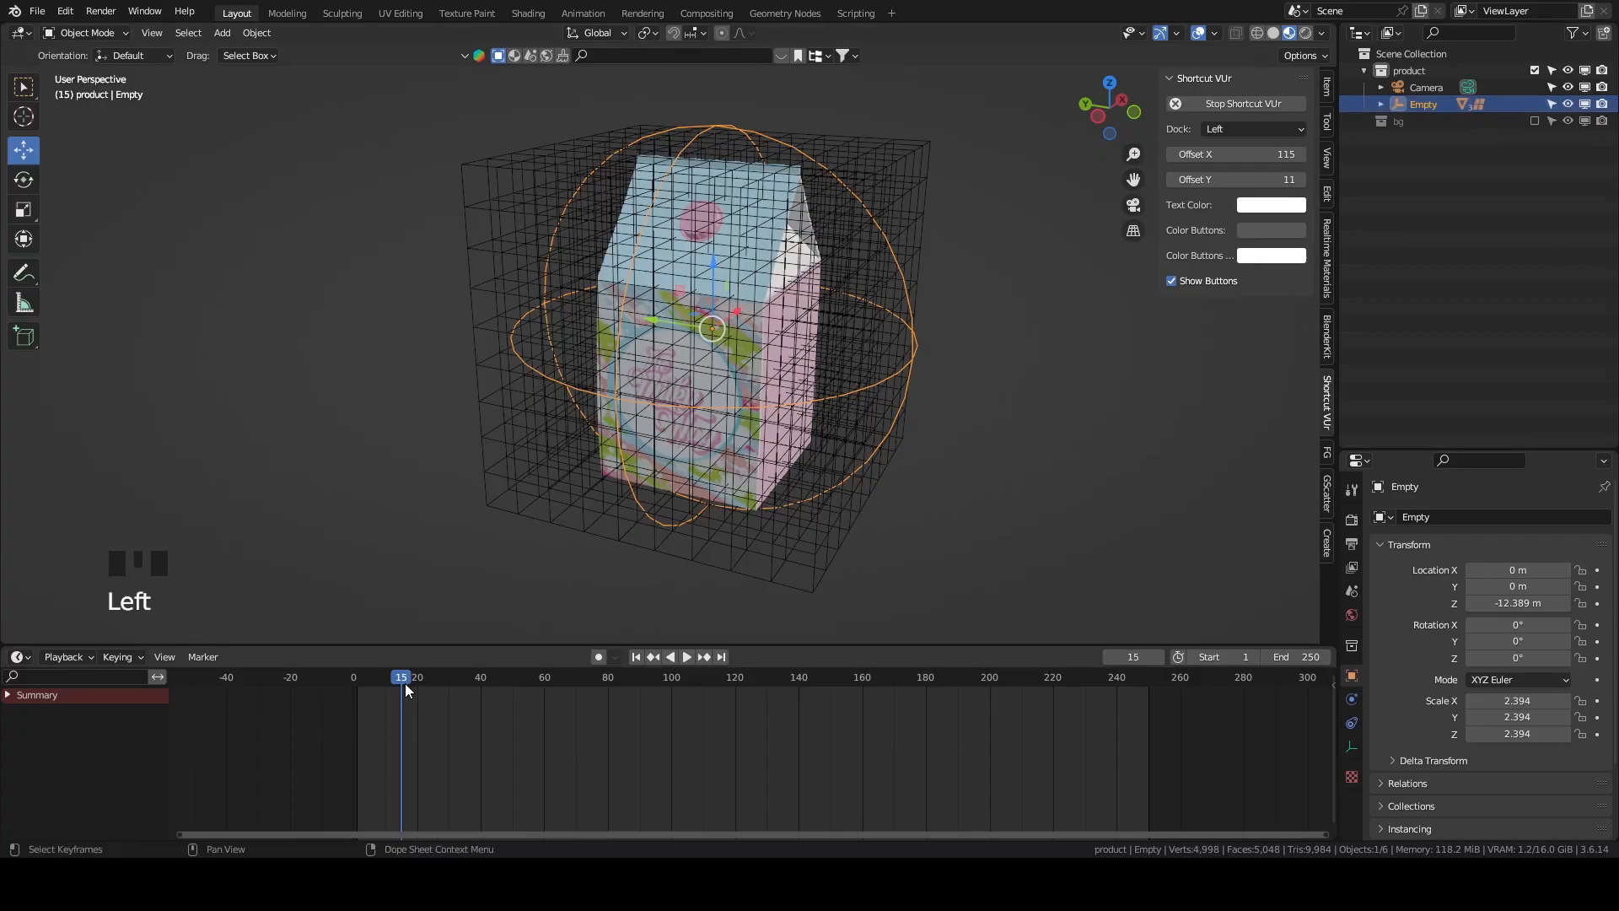
{"action": "left_click_drag", "start_coordinate": [404, 682], "coordinate": [354, 698]}
{"action": "double_click", "coordinate": [1425, 102]}
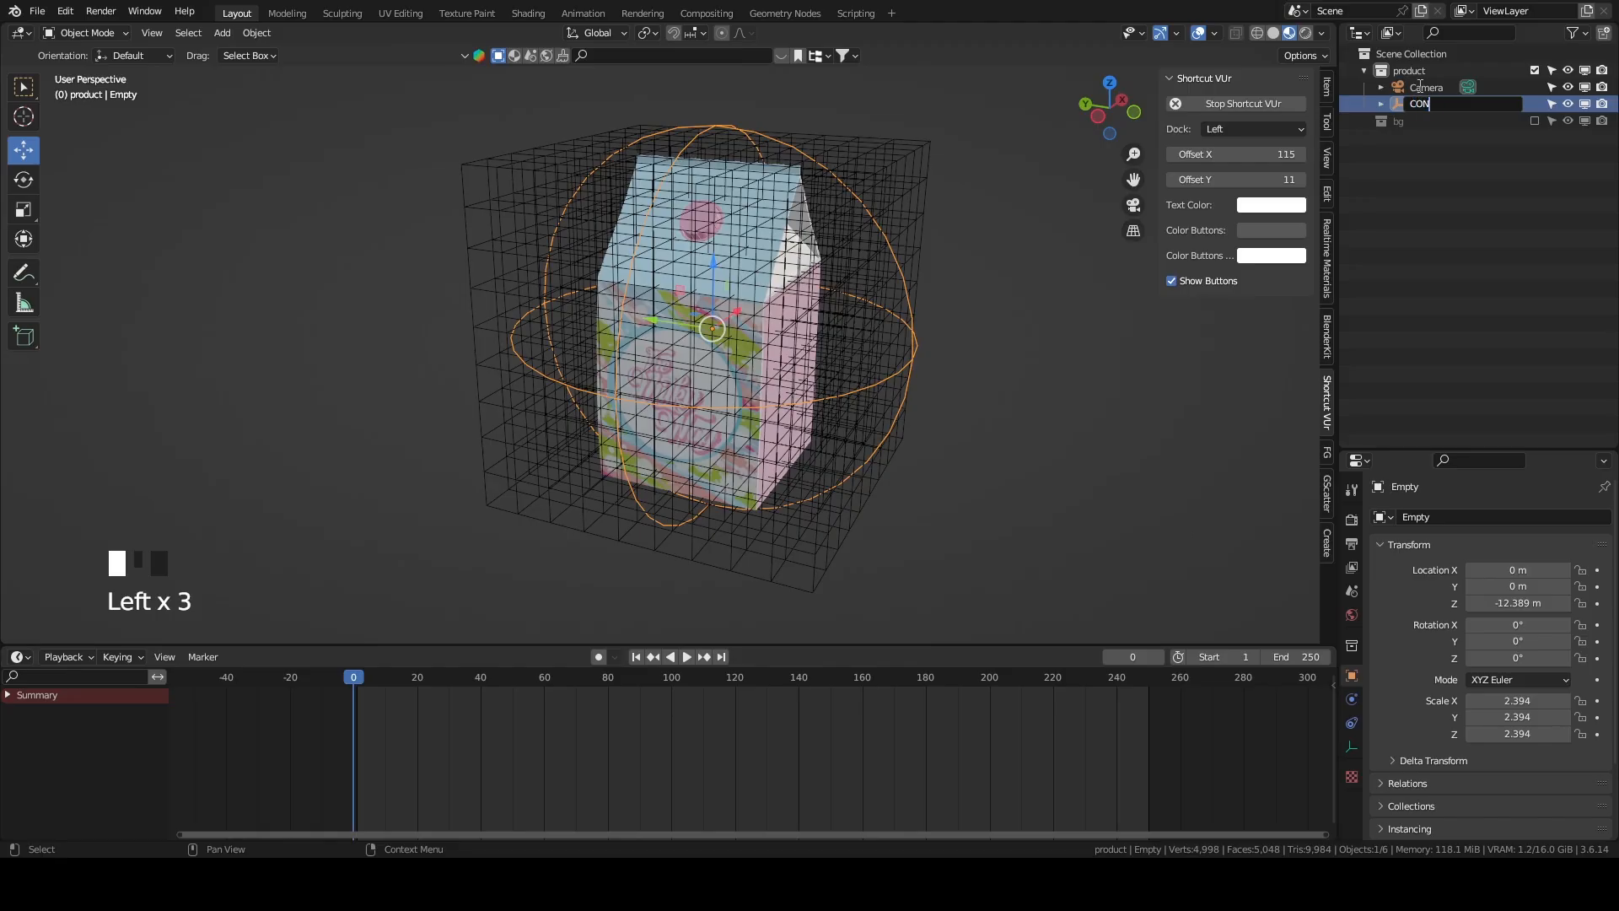
{"action": "type", "text": "CONTROLLER"}
{"action": "key", "text": "Return"}
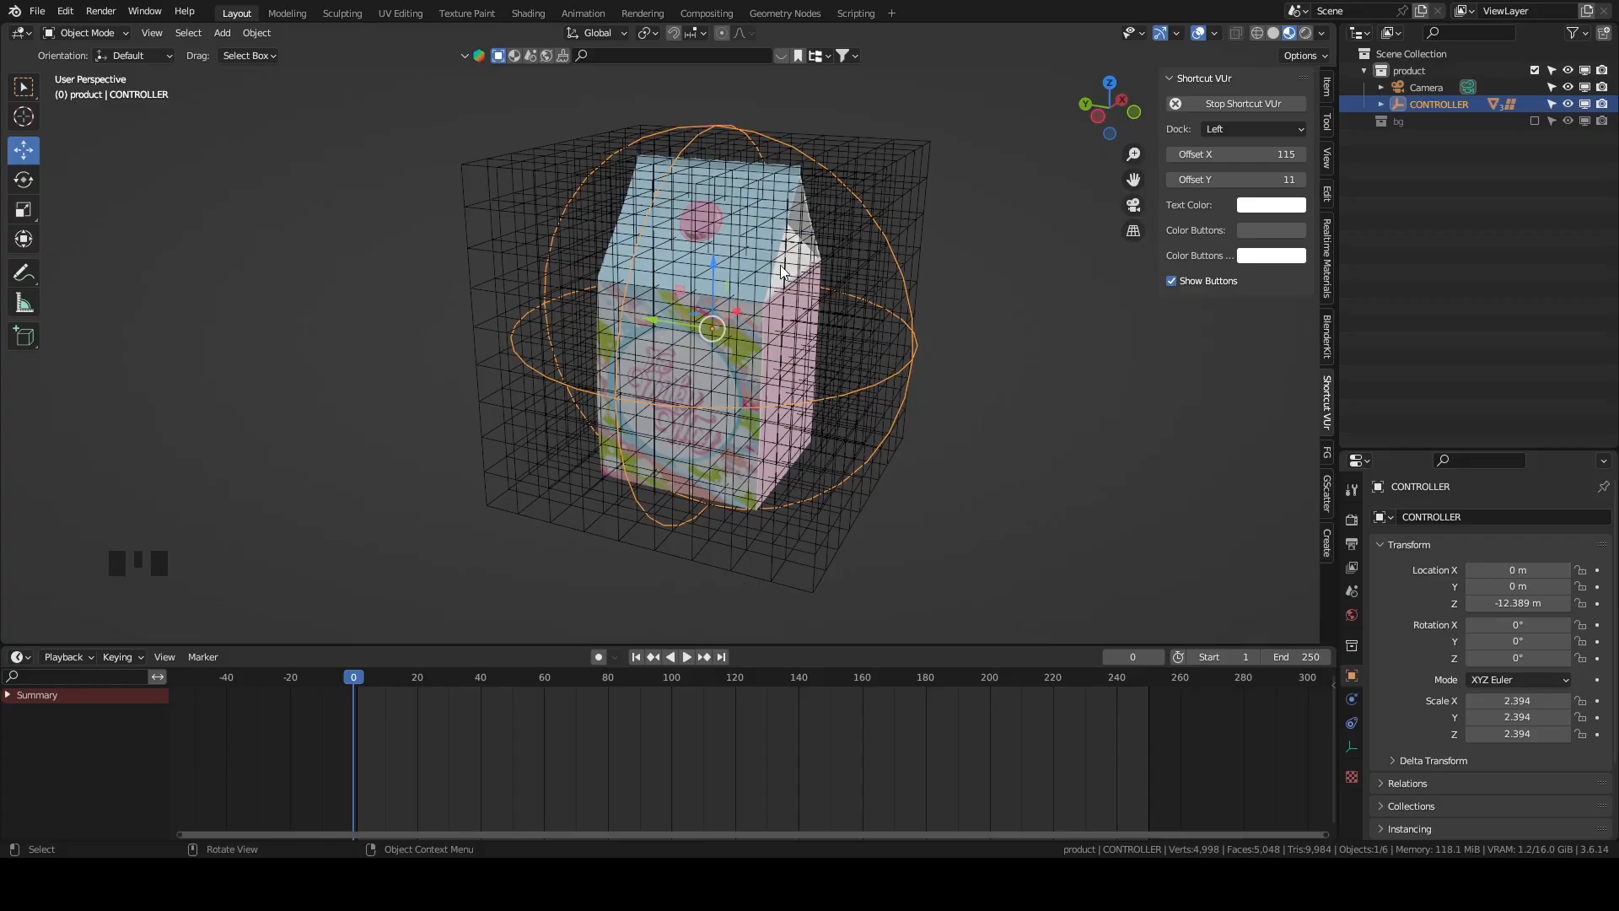
Select the CONTROLLER empty and move the playhead to frame 19.
{"action": "left_click", "coordinate": [1003, 304]}
{"action": "middle_click_drag", "start_coordinate": [1003, 304], "coordinate": [978, 337]}
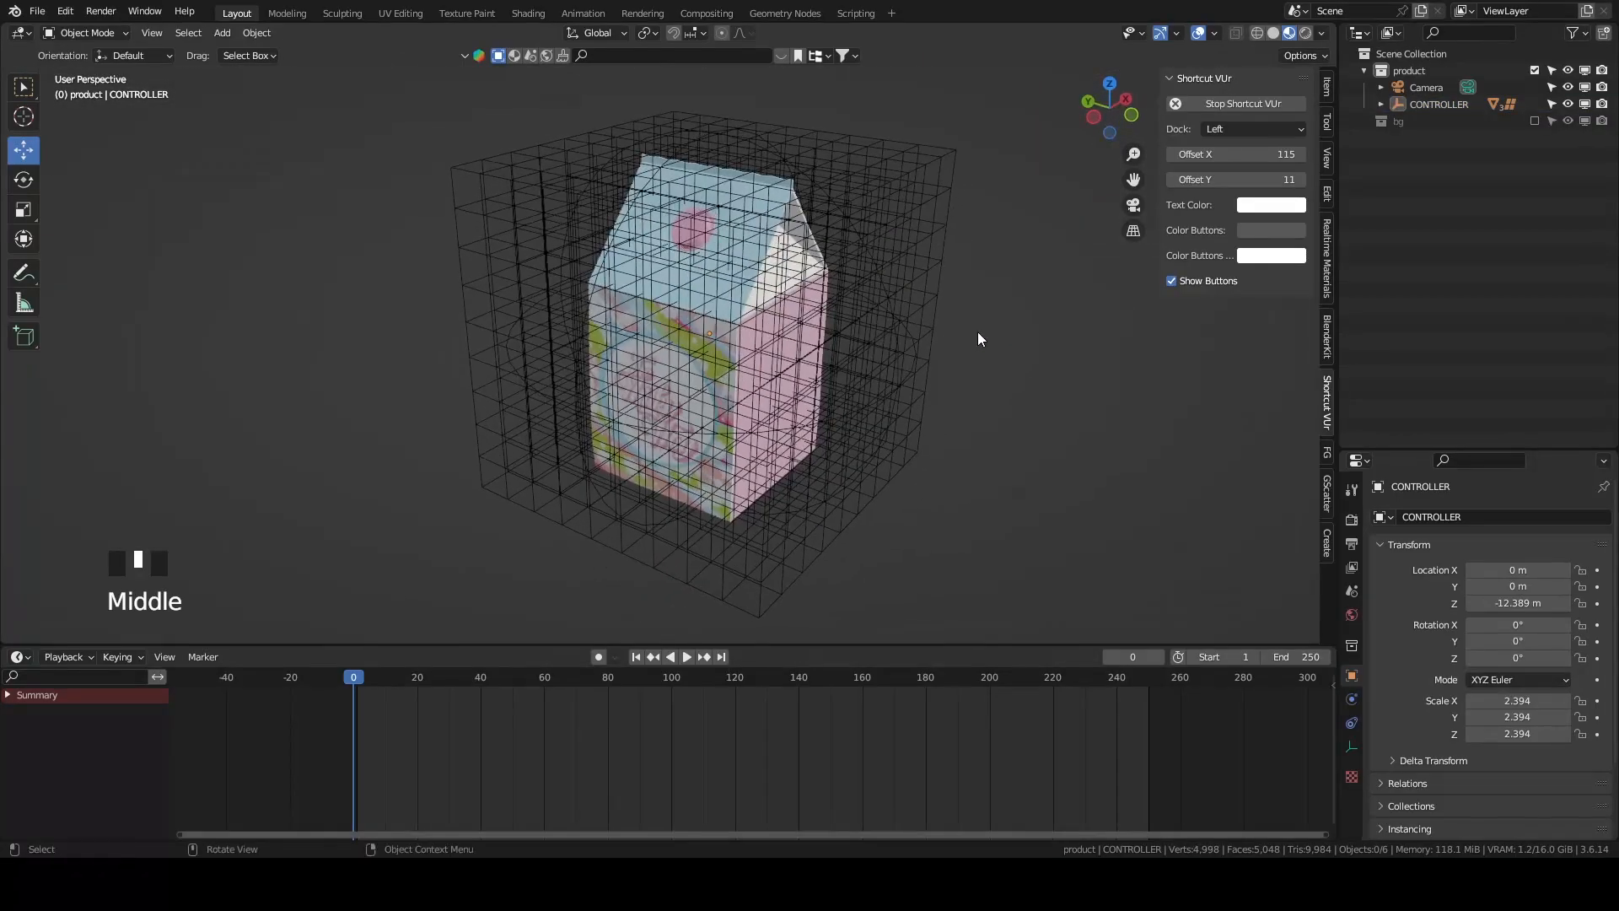
{"action": "left_click", "coordinate": [654, 165]}
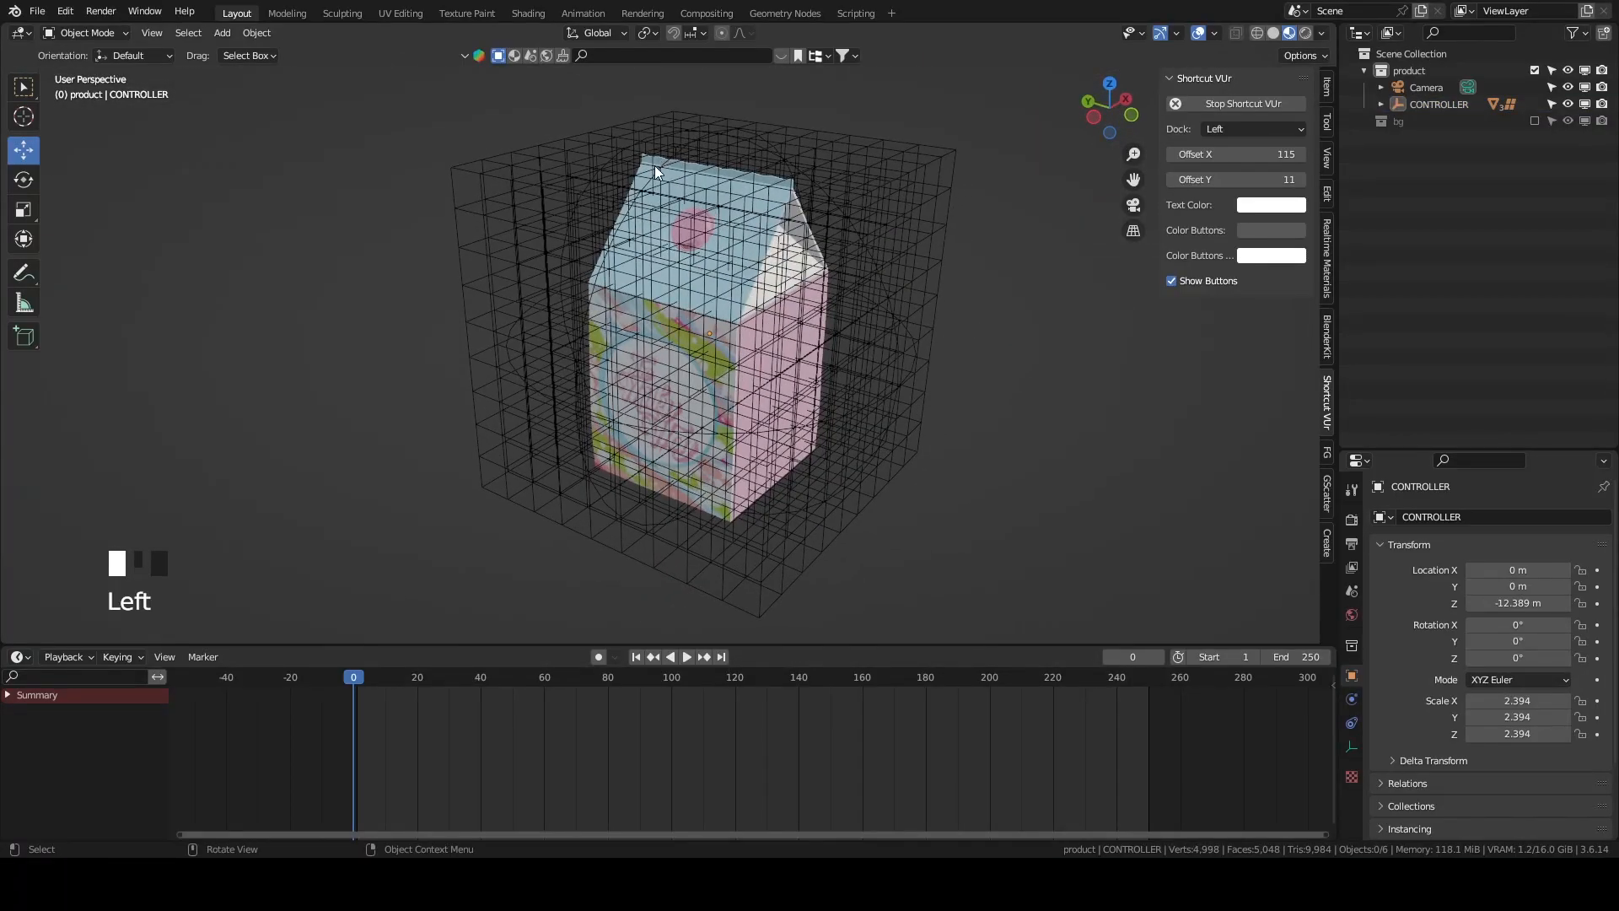
{"action": "left_click", "coordinate": [1439, 107]}
{"action": "left_click", "coordinate": [1379, 103]}
{"action": "left_click", "coordinate": [1379, 103]}
{"action": "middle_click_drag", "start_coordinate": [924, 344], "coordinate": [417, 560]}
{"action": "left_click", "coordinate": [340, 663]}
{"action": "mouse_move", "coordinate": [388, 680]}
{"action": "left_mouse_down"}
{"action": "mouse_move", "coordinate": [890, 741]}
{"action": "mouse_move", "coordinate": [516, 675]}
{"action": "mouse_move", "coordinate": [413, 677]}
{"action": "left_mouse_up"}
{"action": "middle_click_drag", "start_coordinate": [565, 539], "coordinate": [732, 443]}
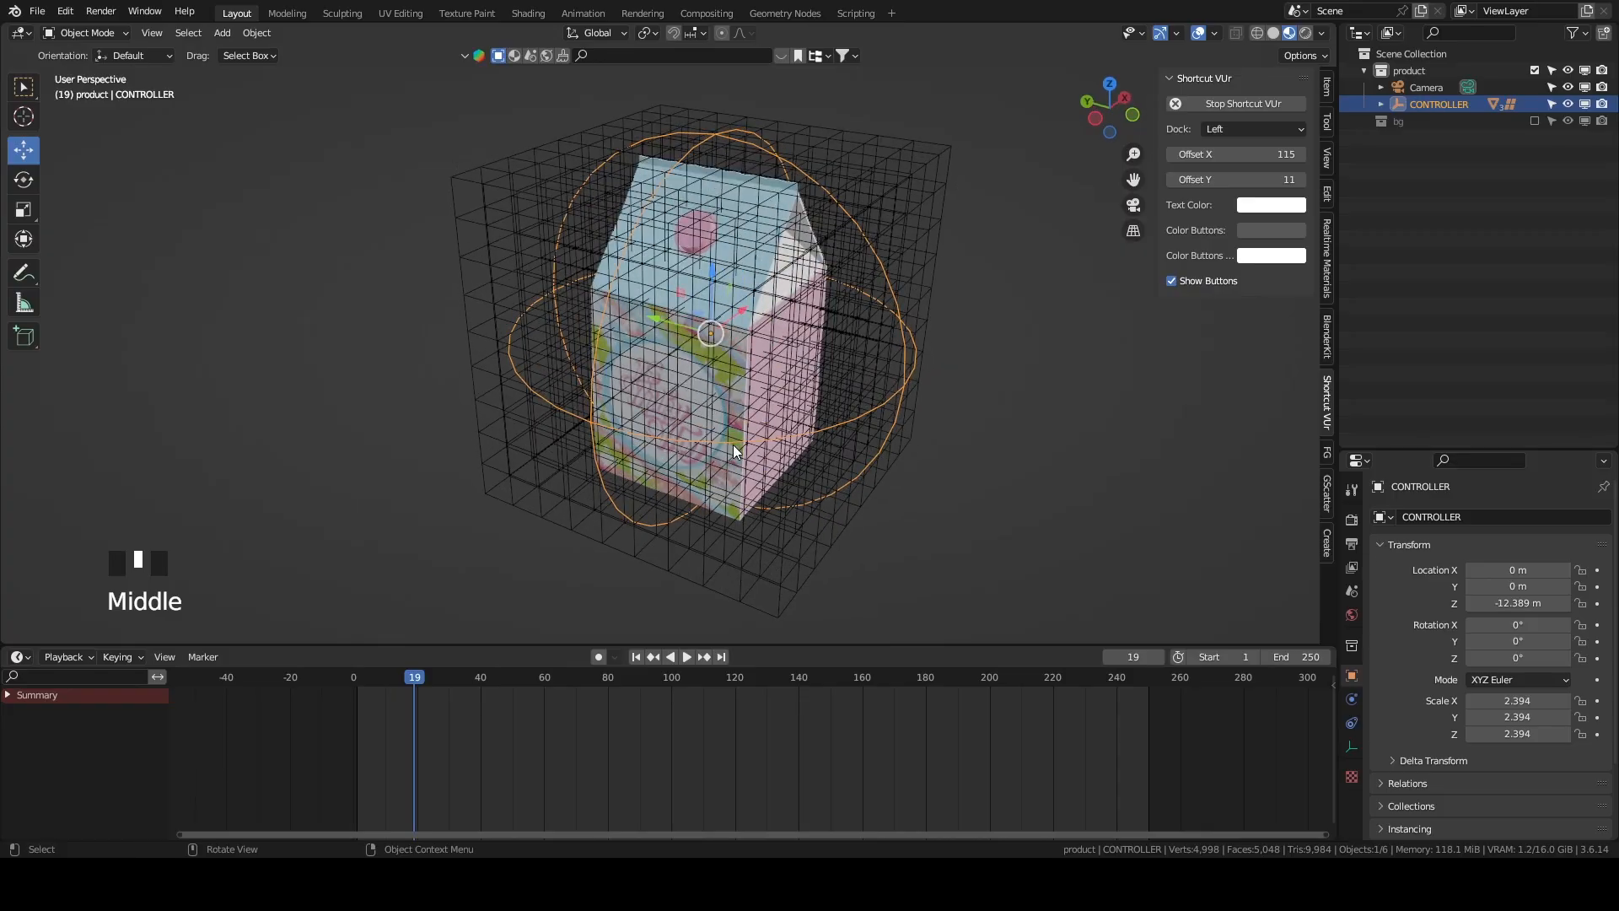
Add a cube-shaped empty and move it down along Z to about -12.893 m, at the middle of the carton.
{"action": "left_click", "coordinate": [220, 32]}
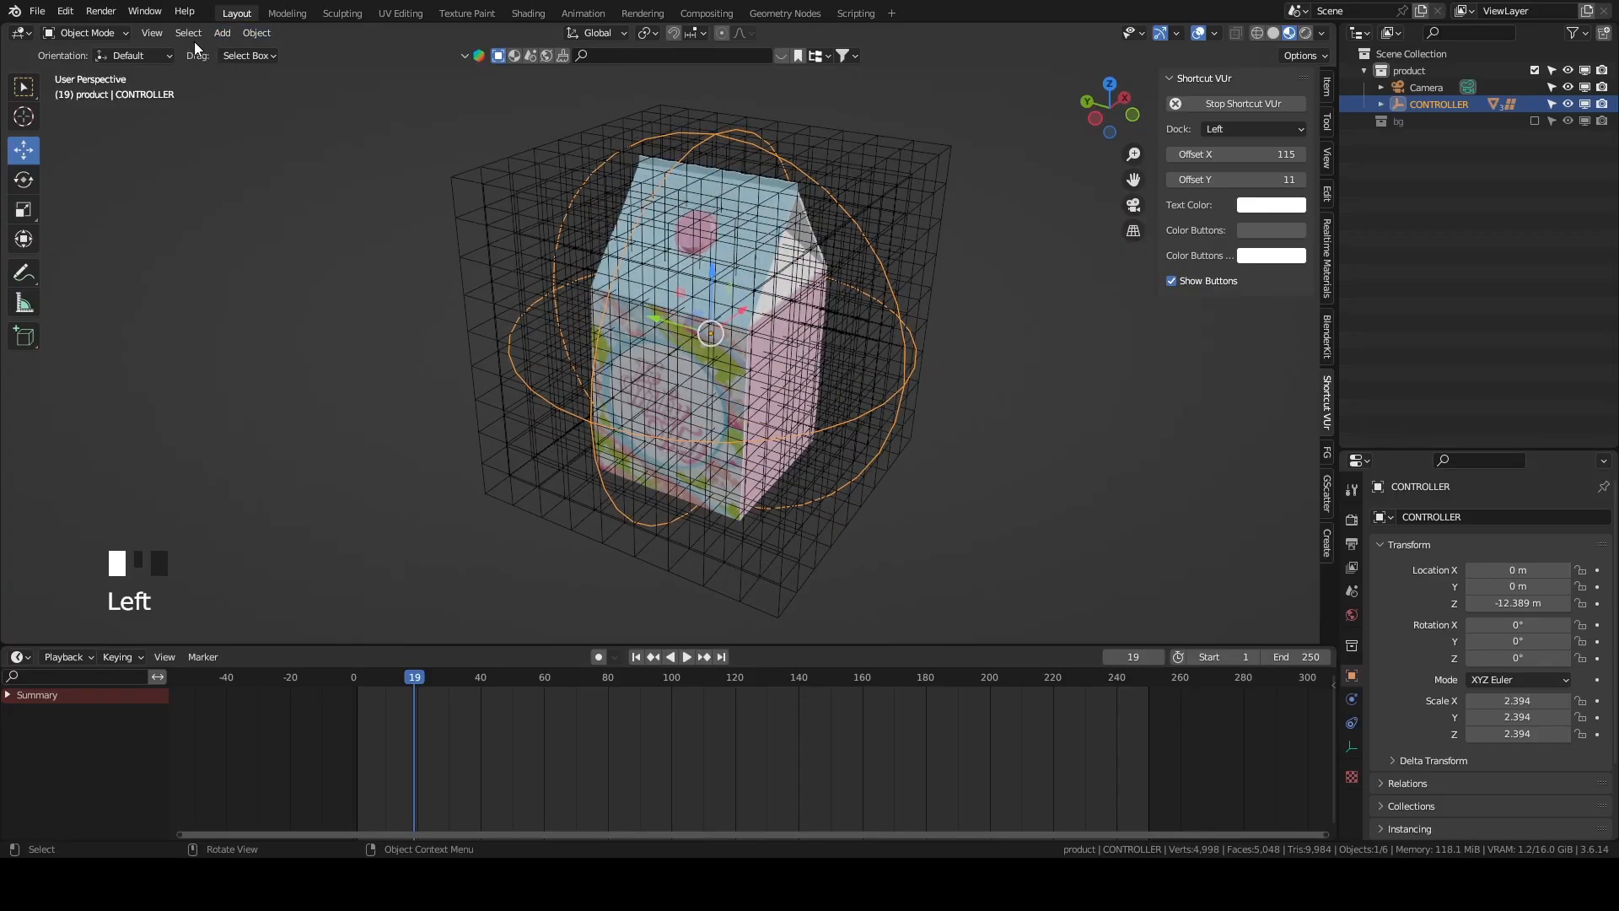
{"action": "left_click", "coordinate": [221, 33]}
{"action": "mouse_move", "coordinate": [284, 219]}
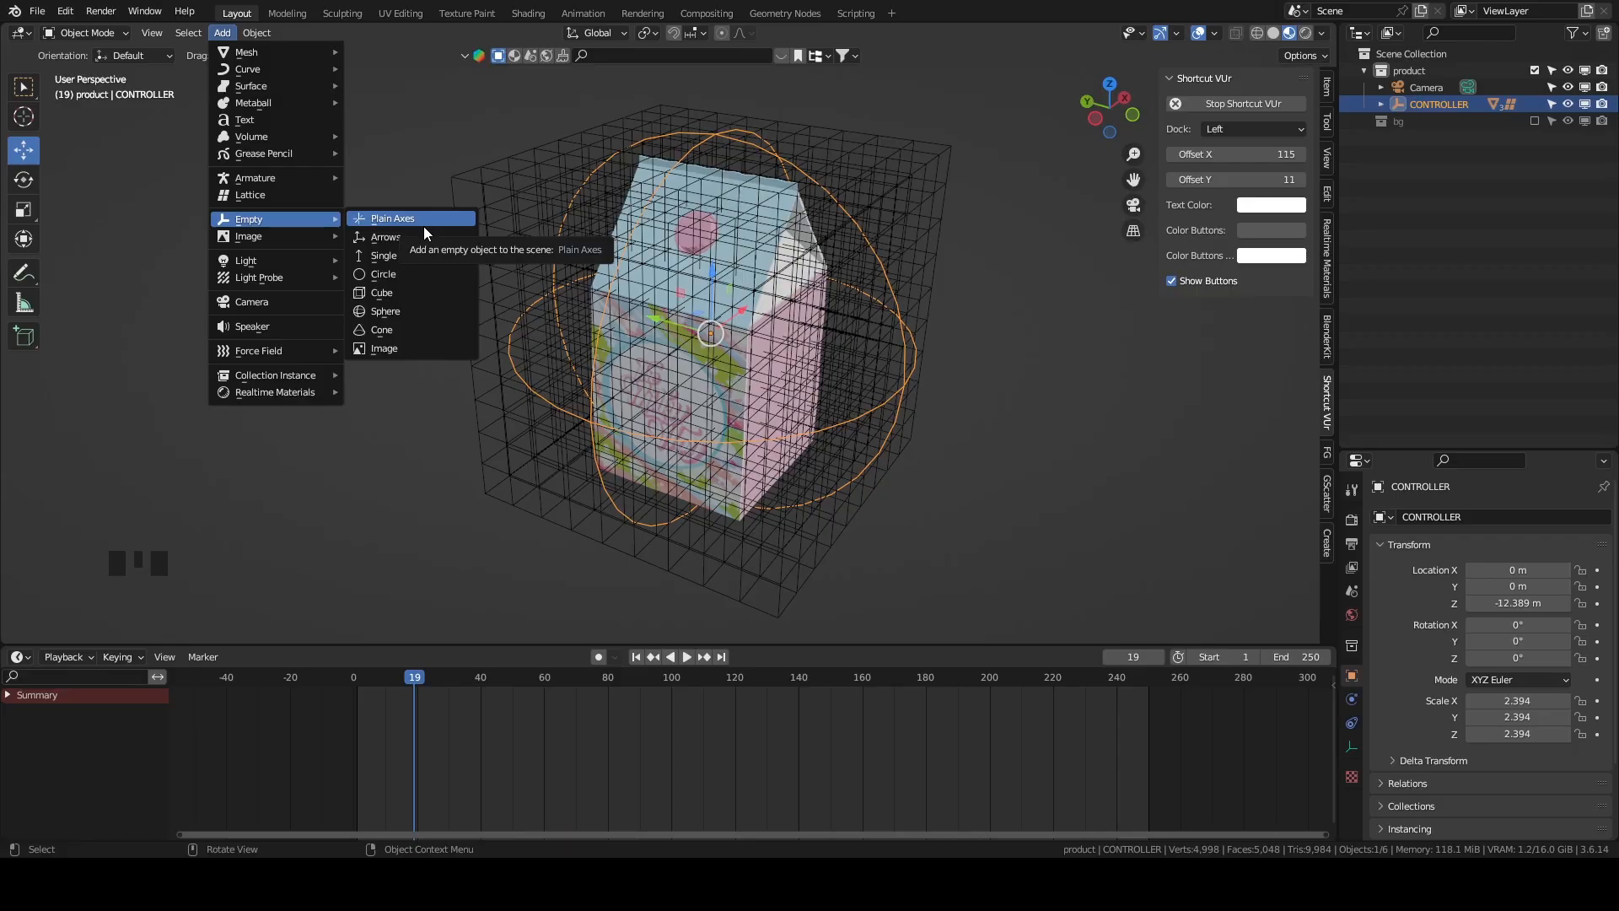
{"action": "left_click", "coordinate": [411, 291]}
{"action": "middle_click_drag", "start_coordinate": [595, 334], "coordinate": [737, 325]}
{"action": "scroll", "coordinate": [691, 345], "scroll_direction": "down", "scroll_amount": 10}
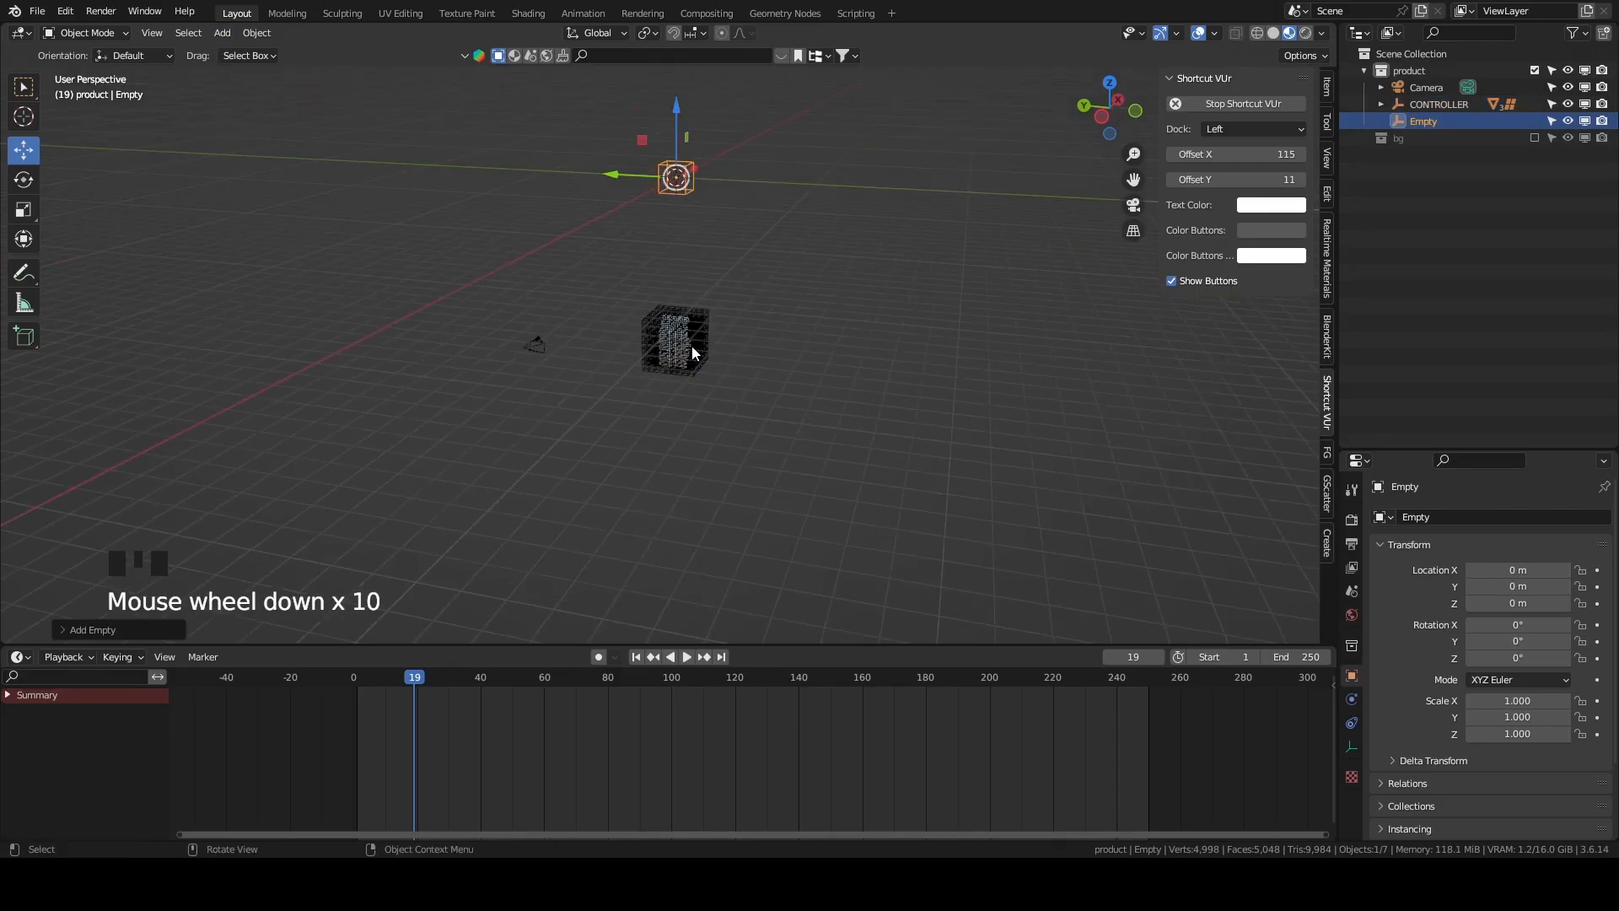
{"action": "key", "text": "grave"}
{"action": "left_click_drag", "start_coordinate": [666, 120], "coordinate": [668, 289]}
{"action": "key", "text": "grave"}
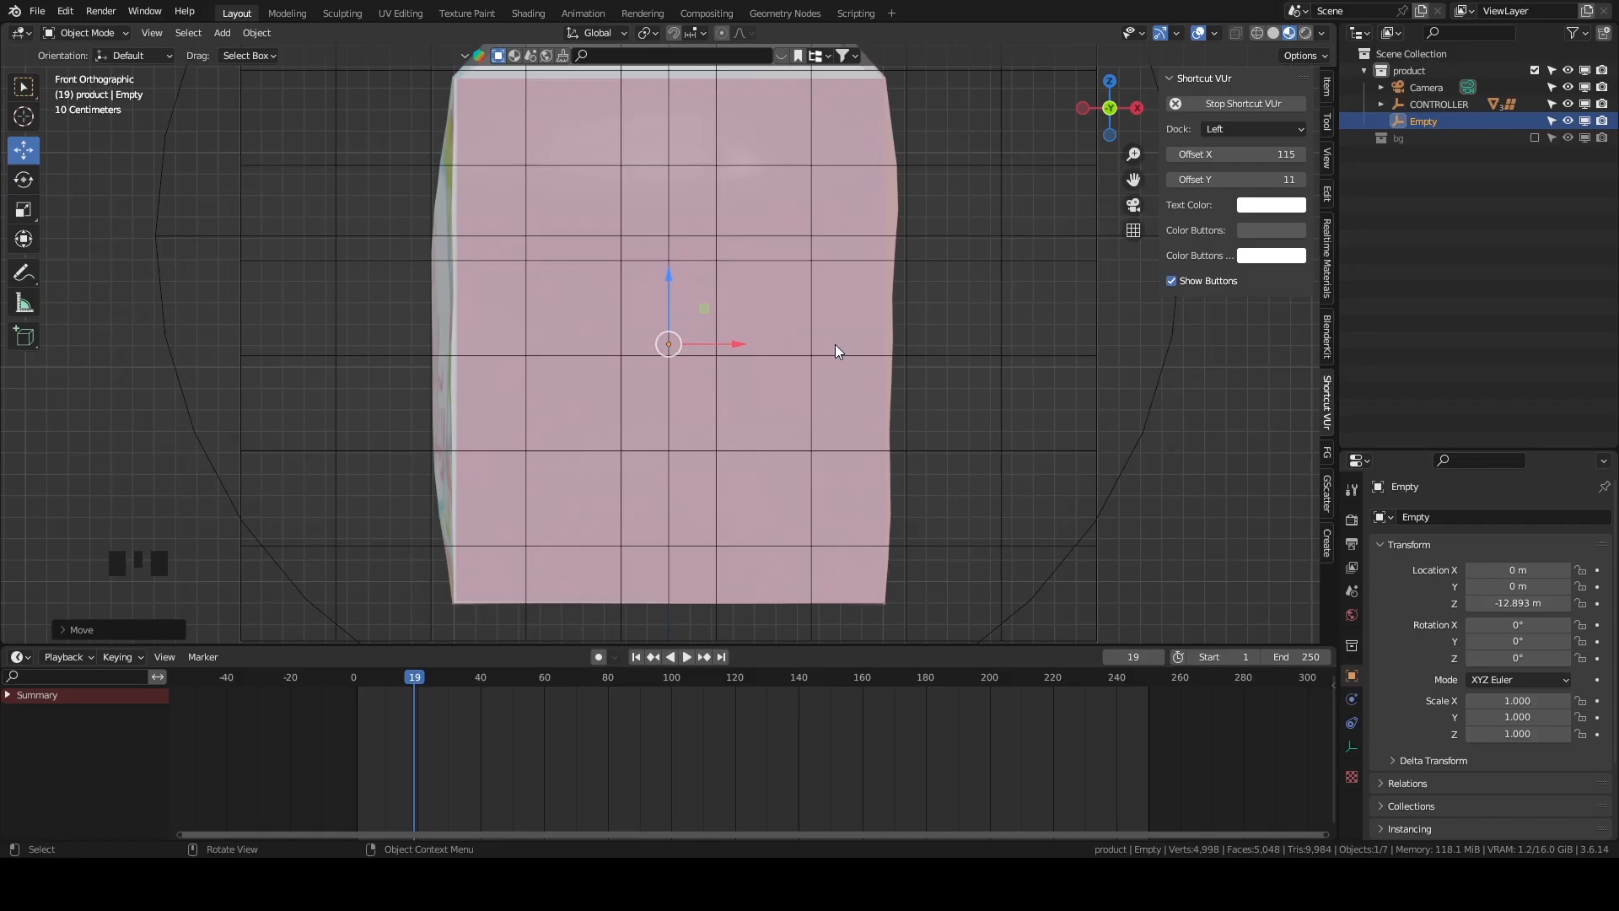
Scale the cube empty to about 3.073 along Z and 2.729 along Y around the carton.
{"action": "key", "text": "grave"}
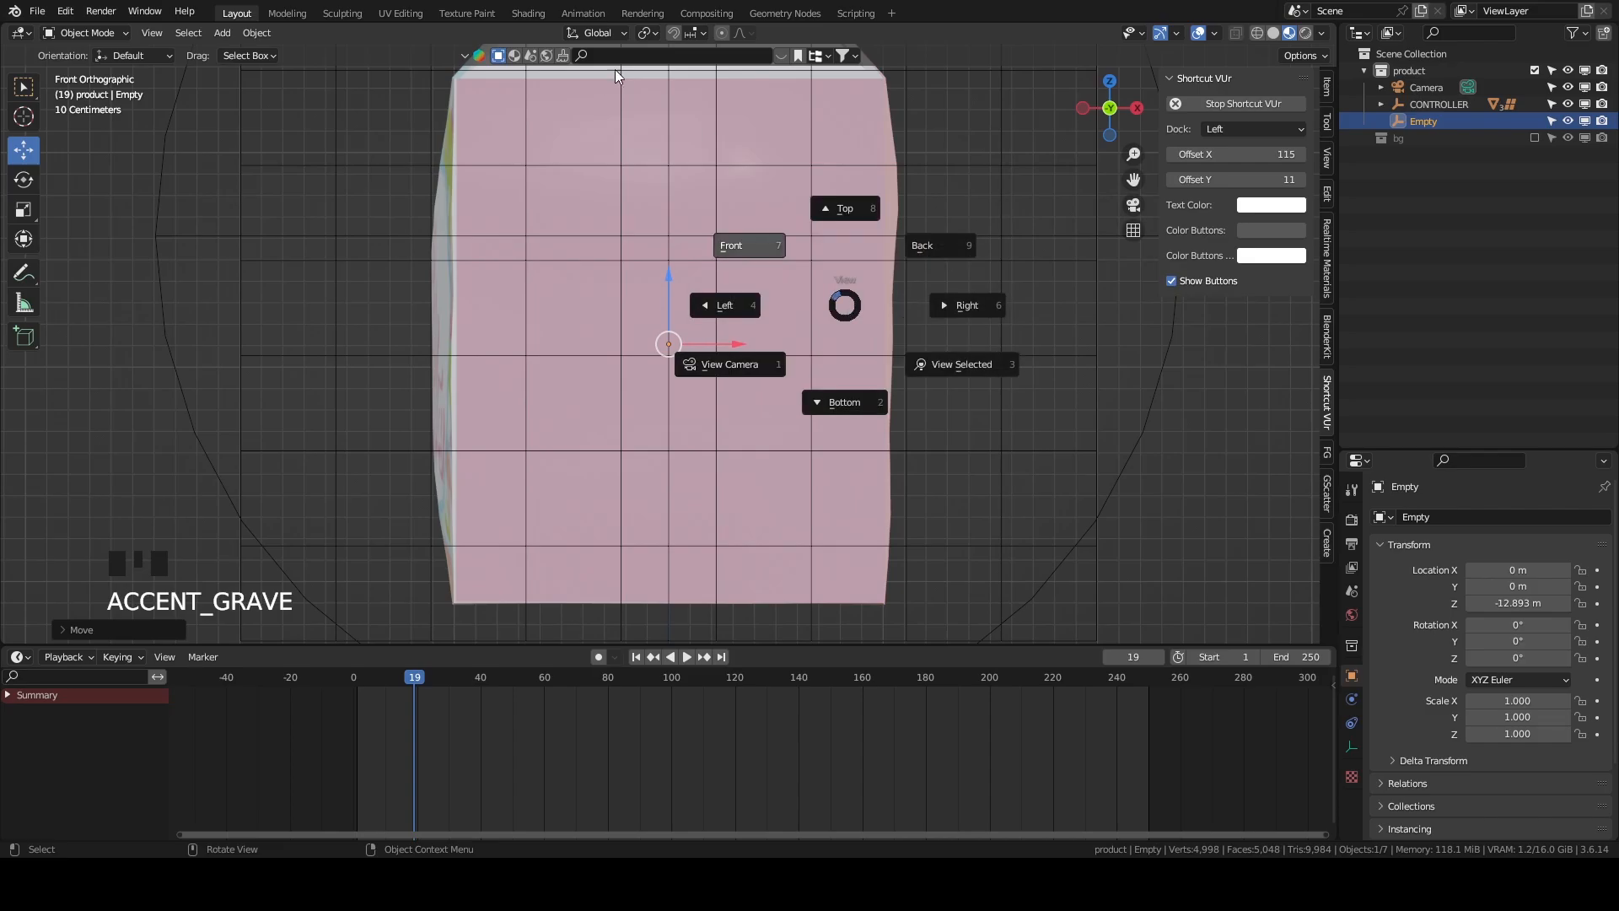
{"action": "left_click", "coordinate": [763, 248]}
{"action": "scroll", "coordinate": [933, 412], "scroll_direction": "down", "scroll_amount": 5}
{"action": "middle_click_drag", "start_coordinate": [846, 236], "coordinate": [857, 363]}
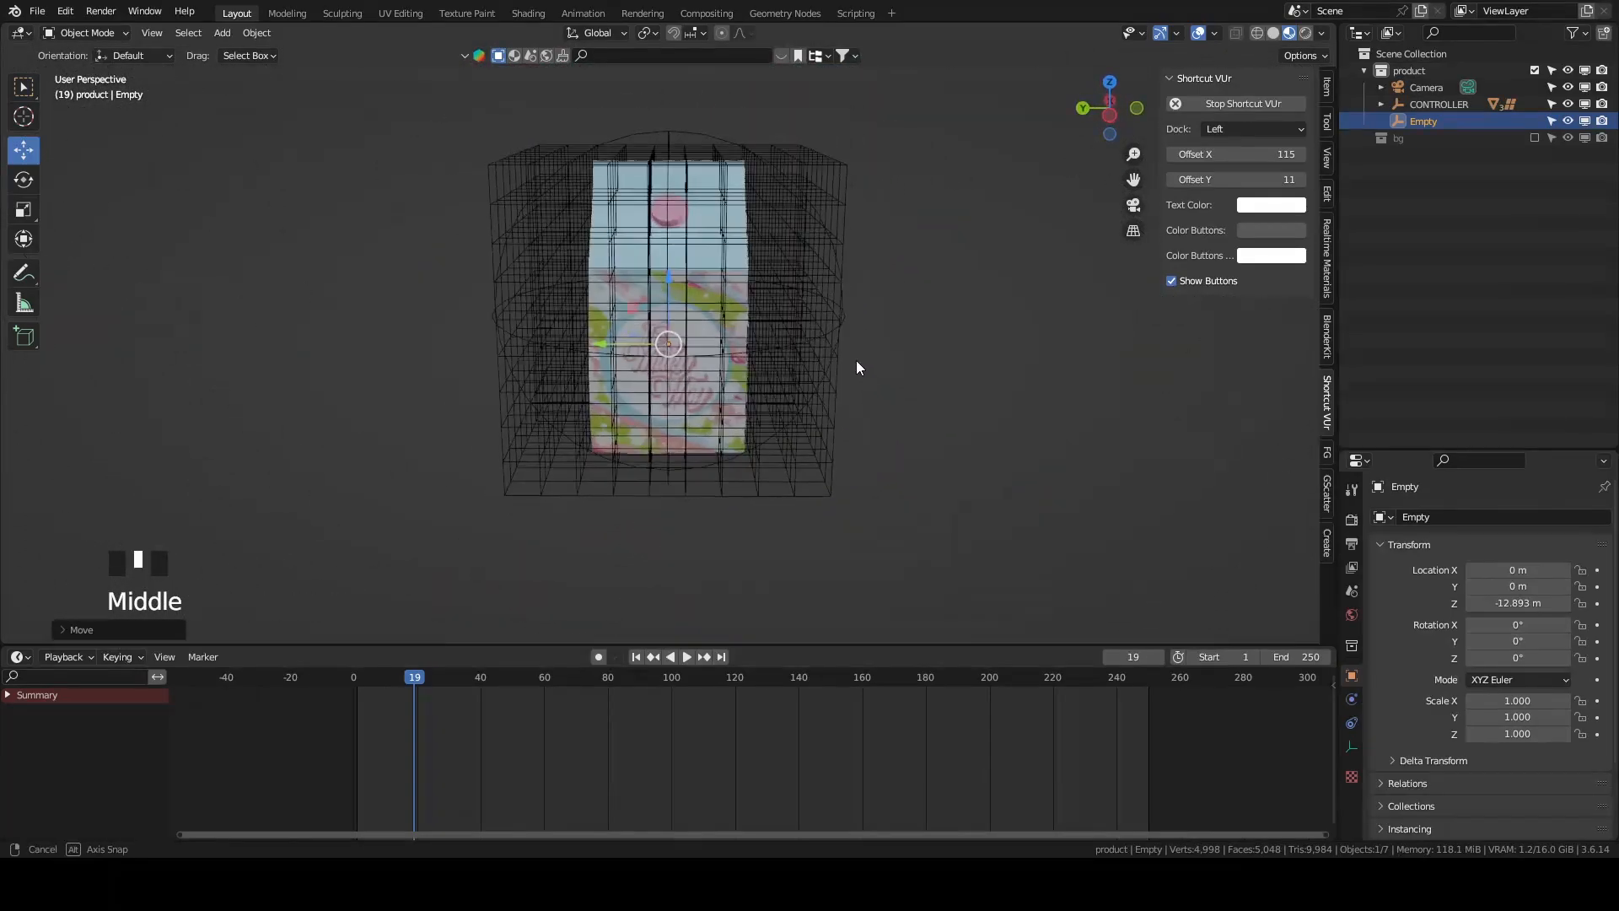
{"action": "left_click", "coordinate": [24, 209]}
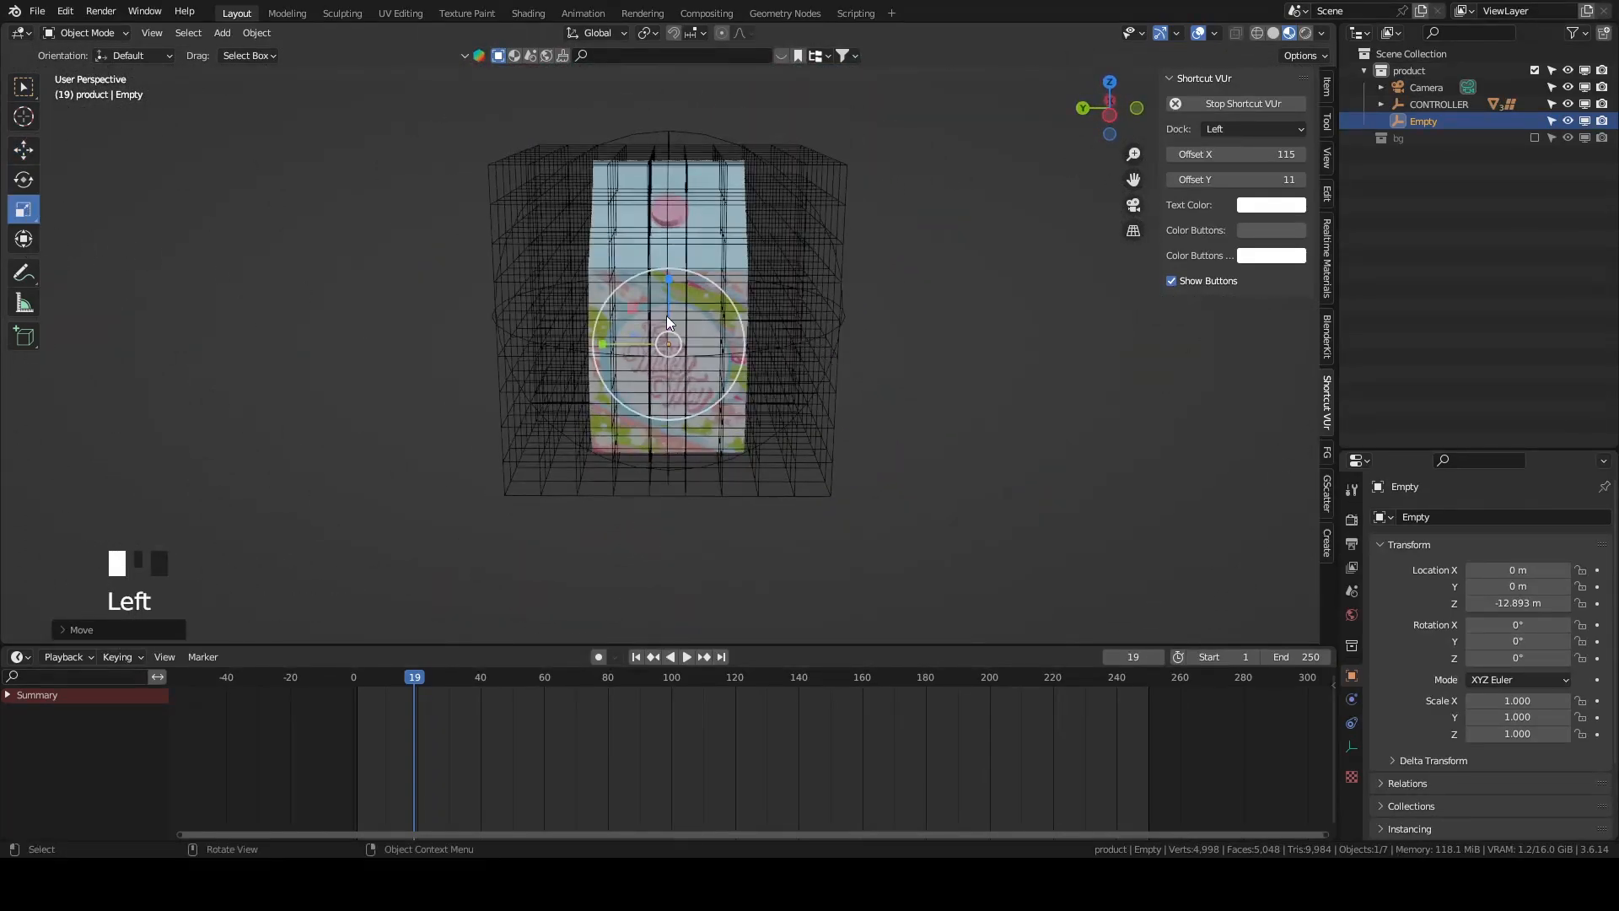
{"action": "left_click_drag", "start_coordinate": [666, 282], "coordinate": [685, 145]}
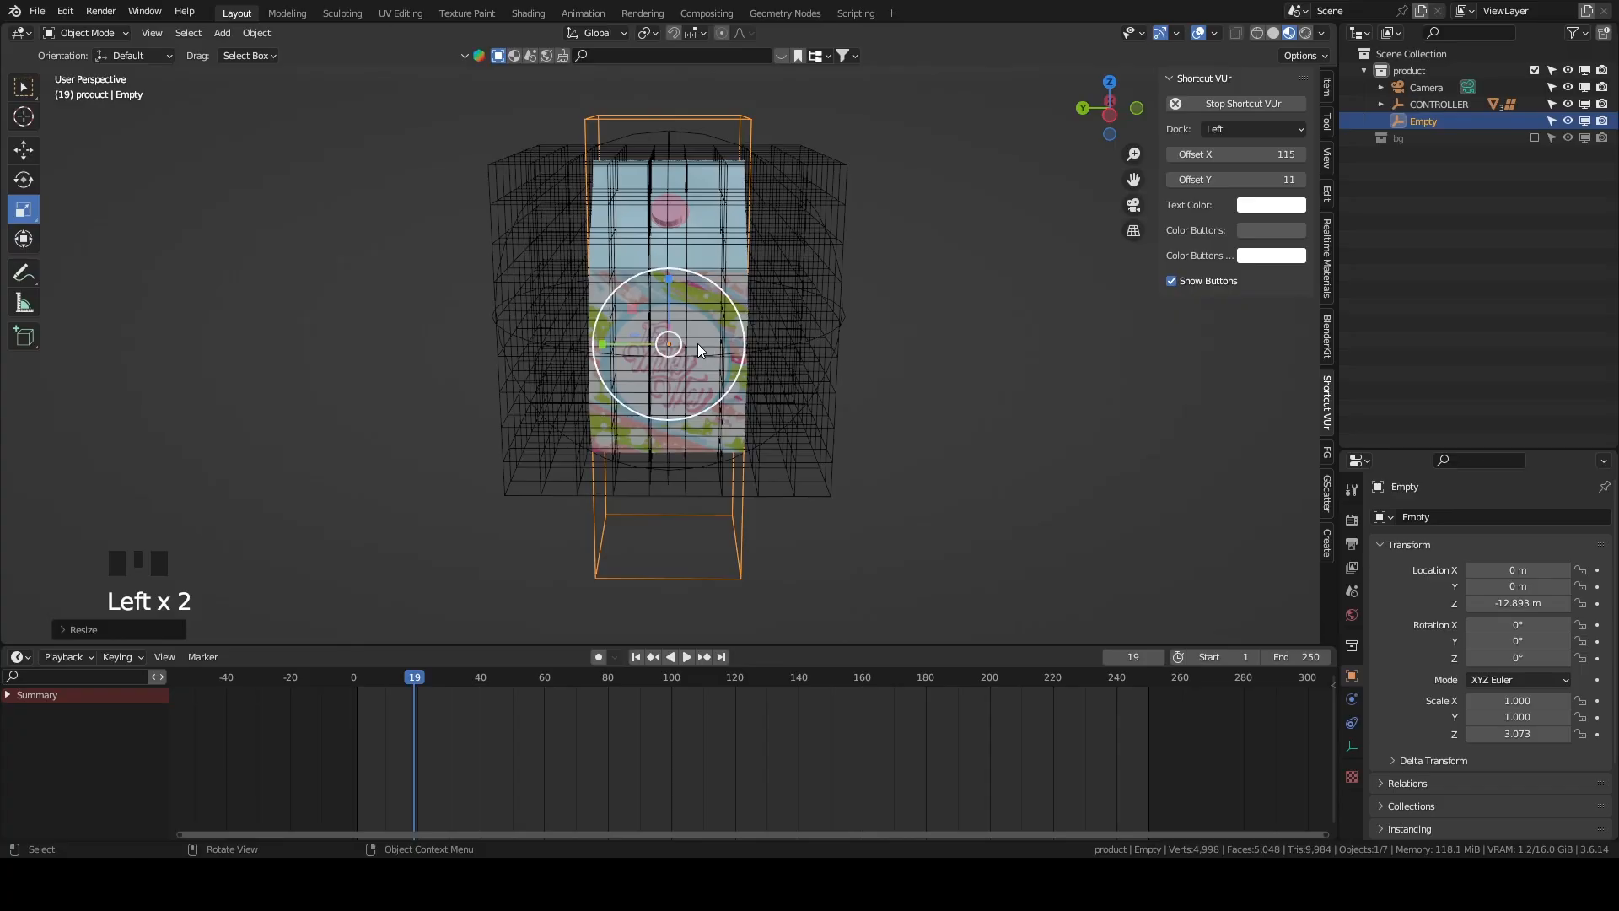
{"action": "left_click_drag", "start_coordinate": [619, 344], "coordinate": [514, 334]}
{"action": "left_click", "coordinate": [22, 150]}
{"action": "middle_click_drag", "start_coordinate": [539, 253], "coordinate": [607, 303]}
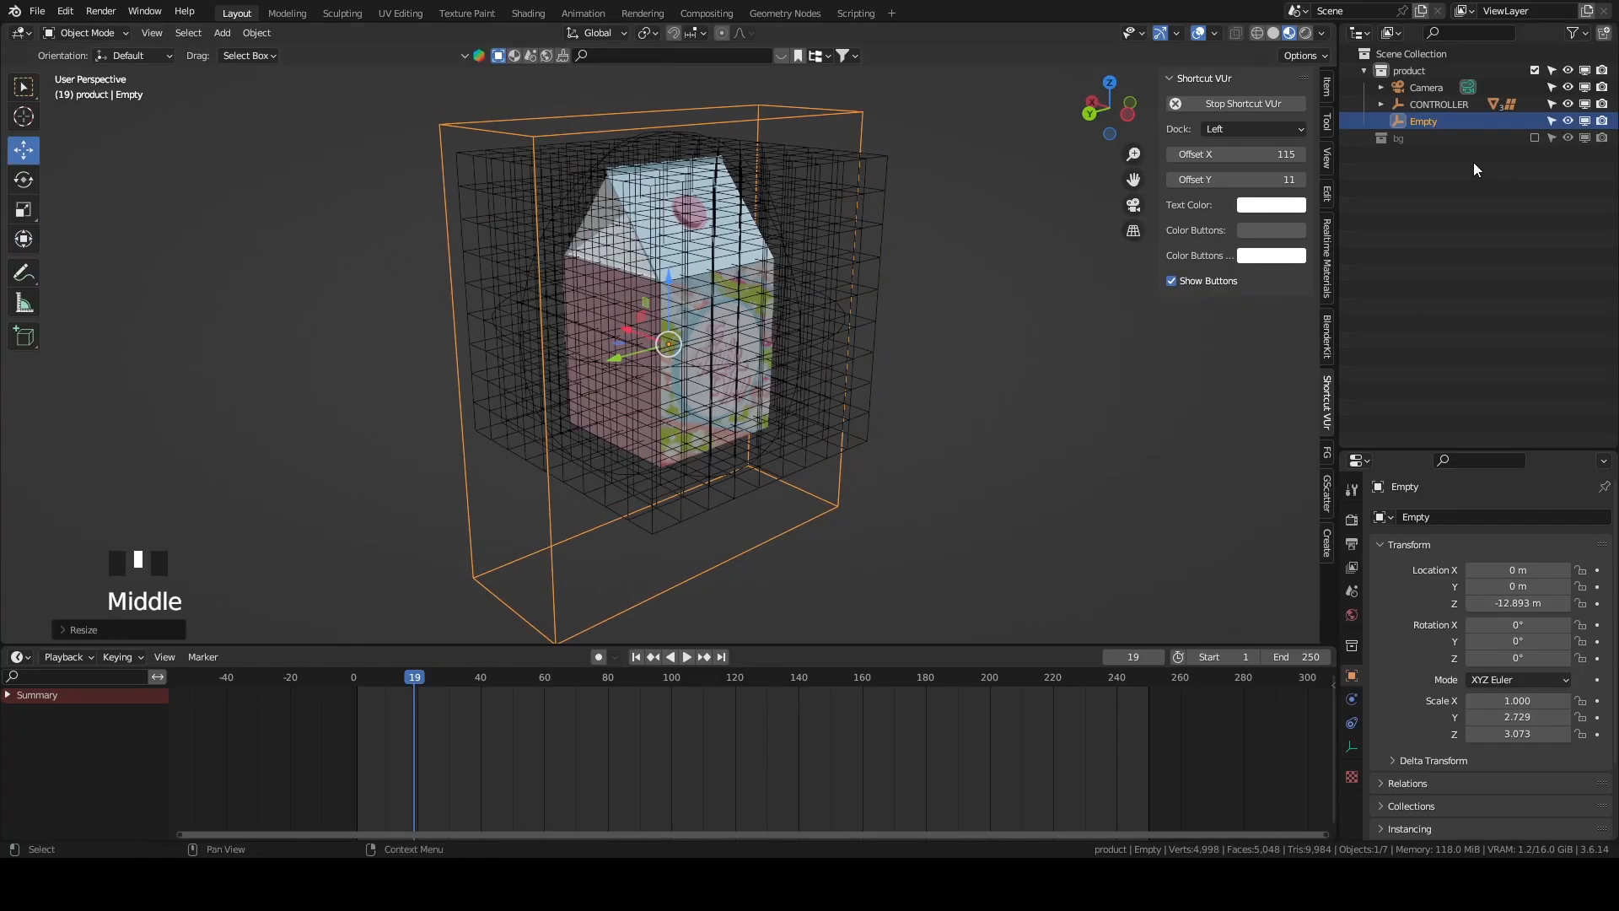
{"action": "middle_click_drag", "start_coordinate": [595, 405], "coordinate": [573, 455]}
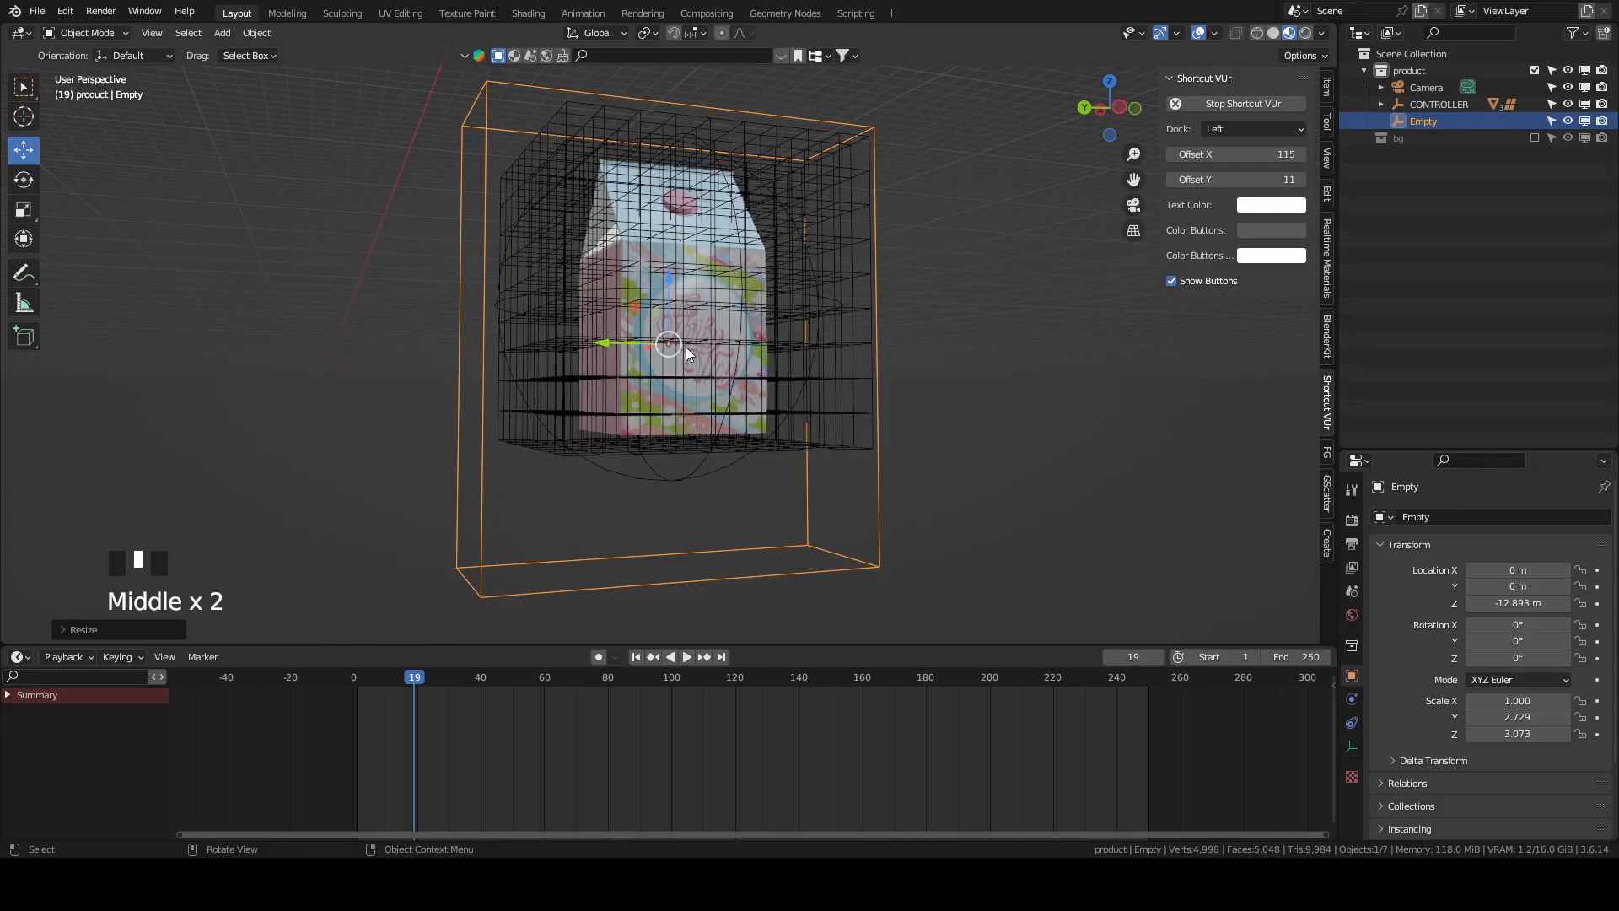
{"action": "middle_click_drag", "start_coordinate": [686, 347], "coordinate": [655, 379]}
In the front view, raise the cube empty to about -12.365 m in Z and scale it to about 1.422 in X and 2.220 in Z.
{"action": "key", "text": "grave"}
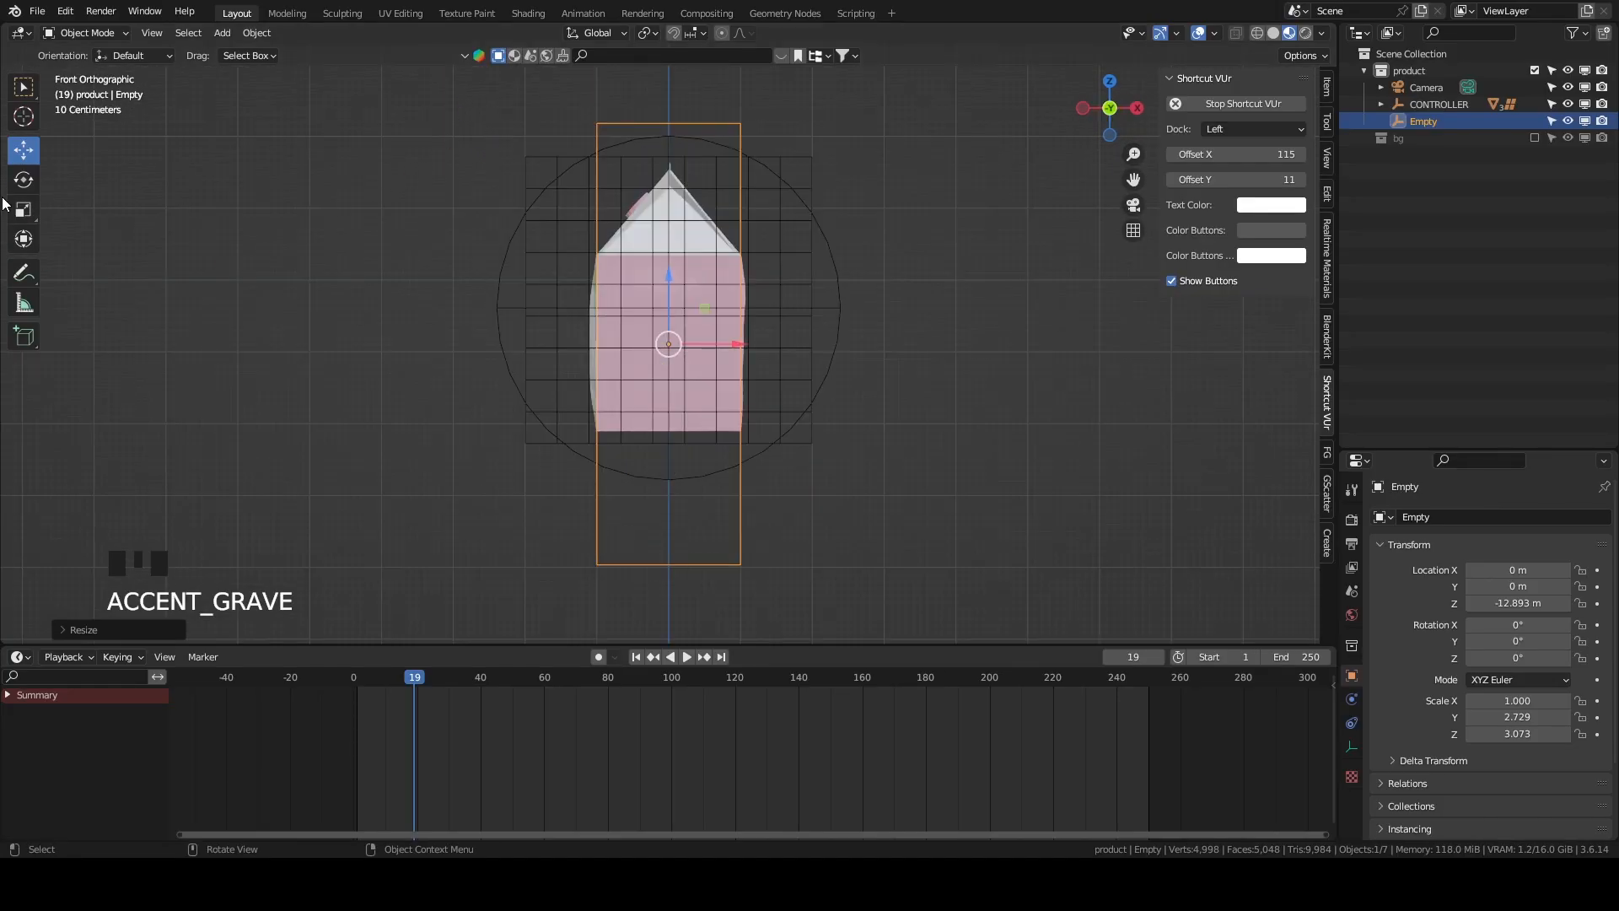
{"action": "left_click", "coordinate": [23, 209]}
{"action": "mouse_move", "coordinate": [669, 275]}
{"action": "left_mouse_down"}
{"action": "mouse_move", "coordinate": [663, 310]}
{"action": "mouse_move", "coordinate": [664, 249]}
{"action": "left_mouse_up"}
{"action": "left_click", "coordinate": [23, 149]}
{"action": "left_click", "coordinate": [25, 206]}
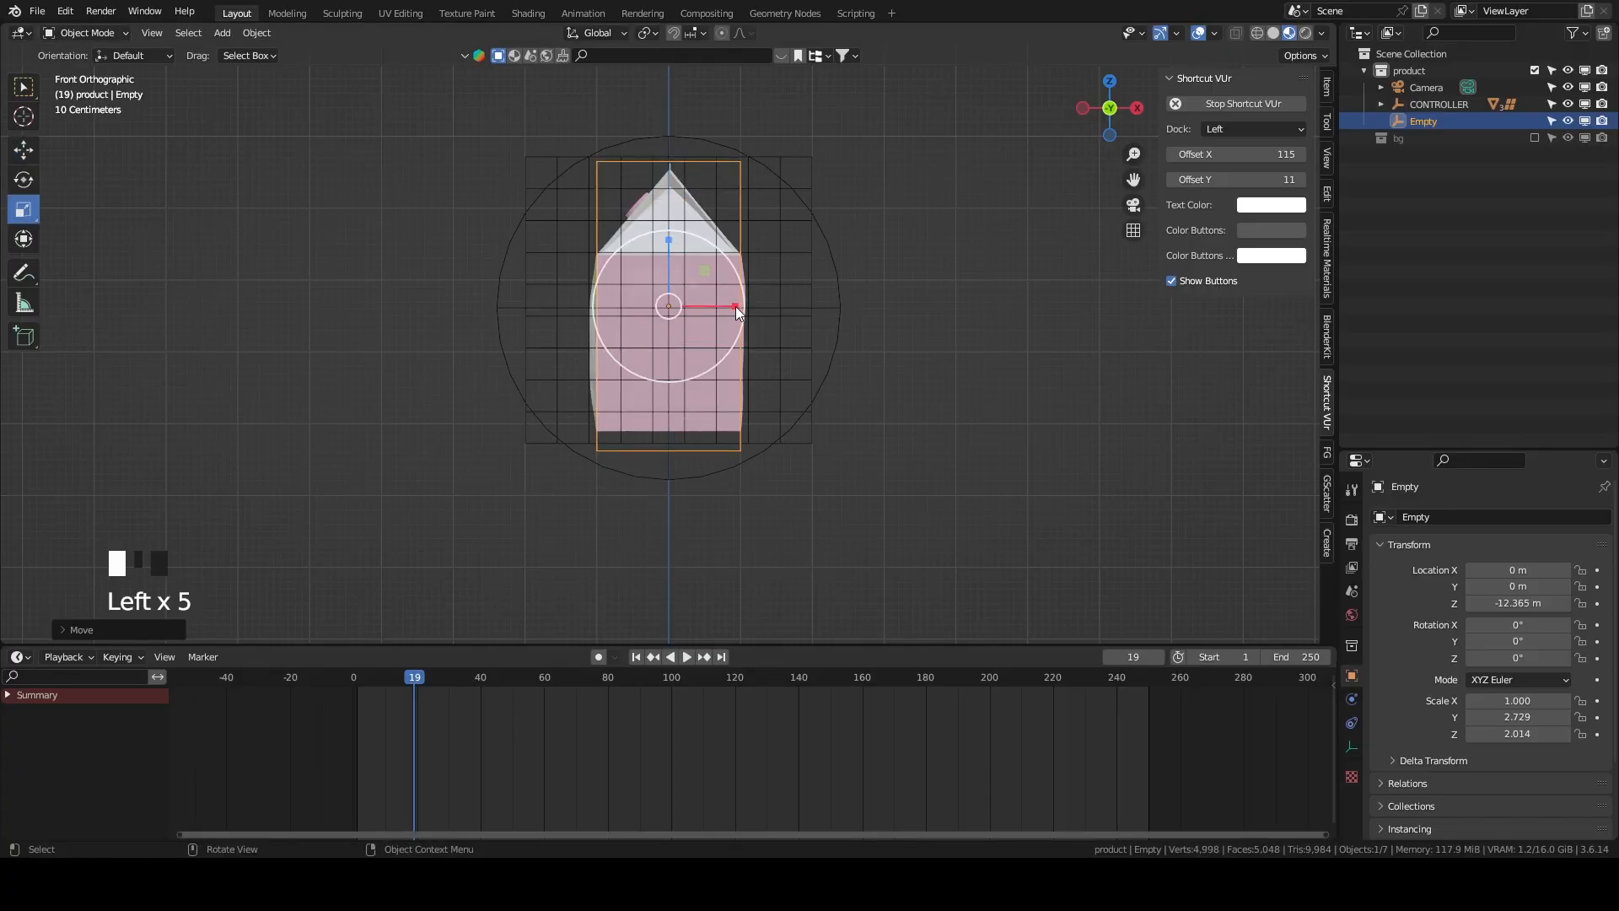
{"action": "left_click_drag", "start_coordinate": [735, 307], "coordinate": [763, 306]}
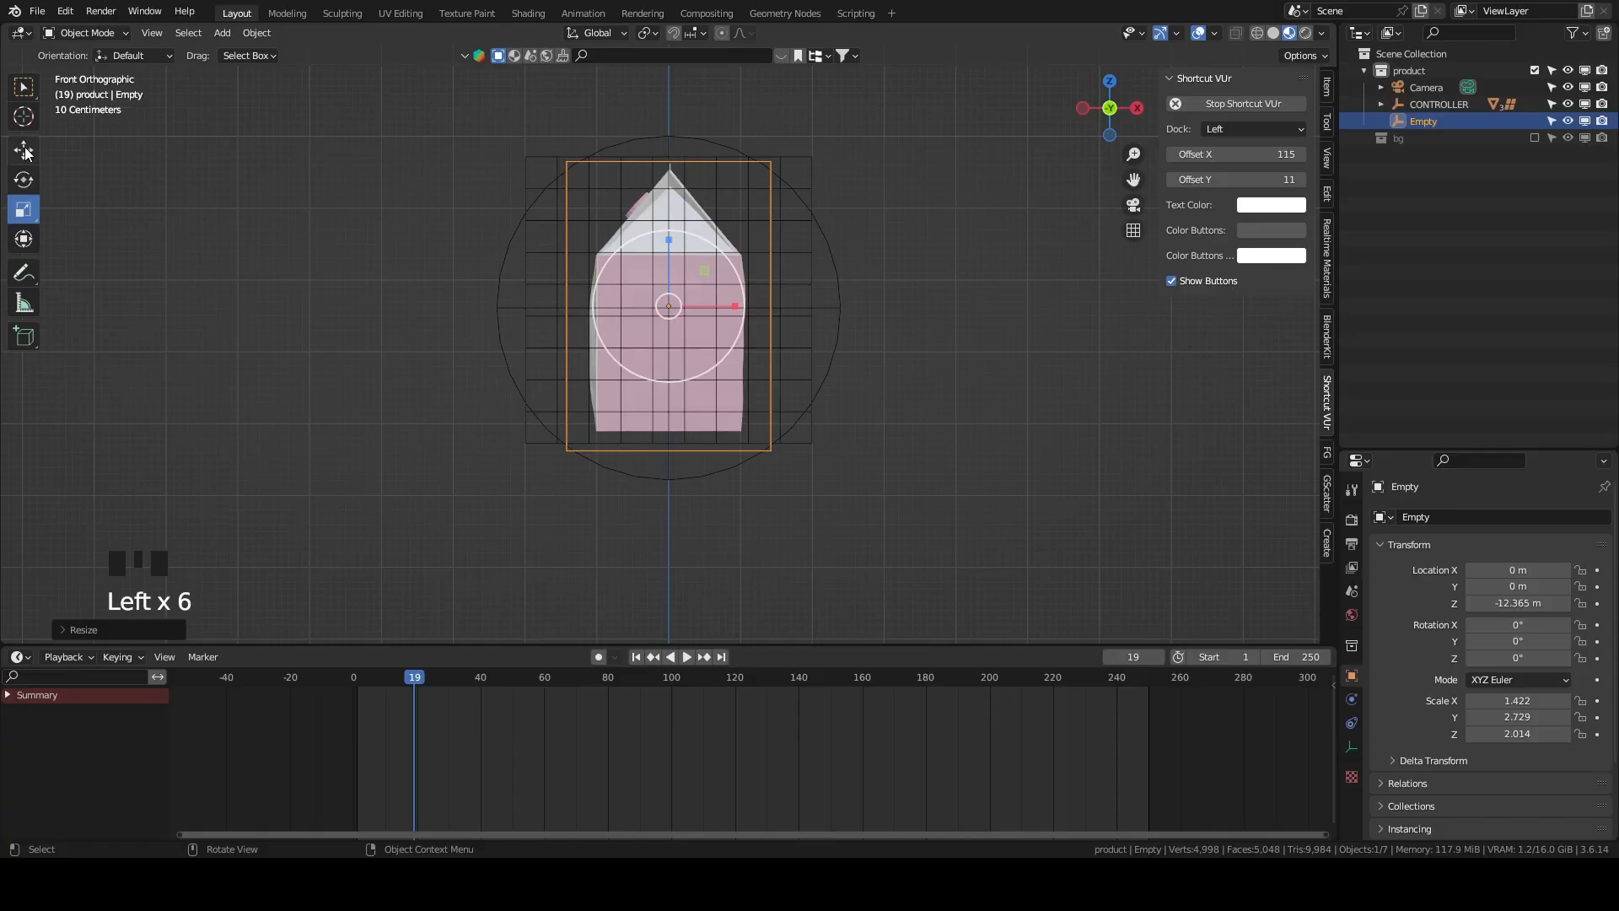
{"action": "left_click_drag", "start_coordinate": [665, 240], "coordinate": [650, 231]}
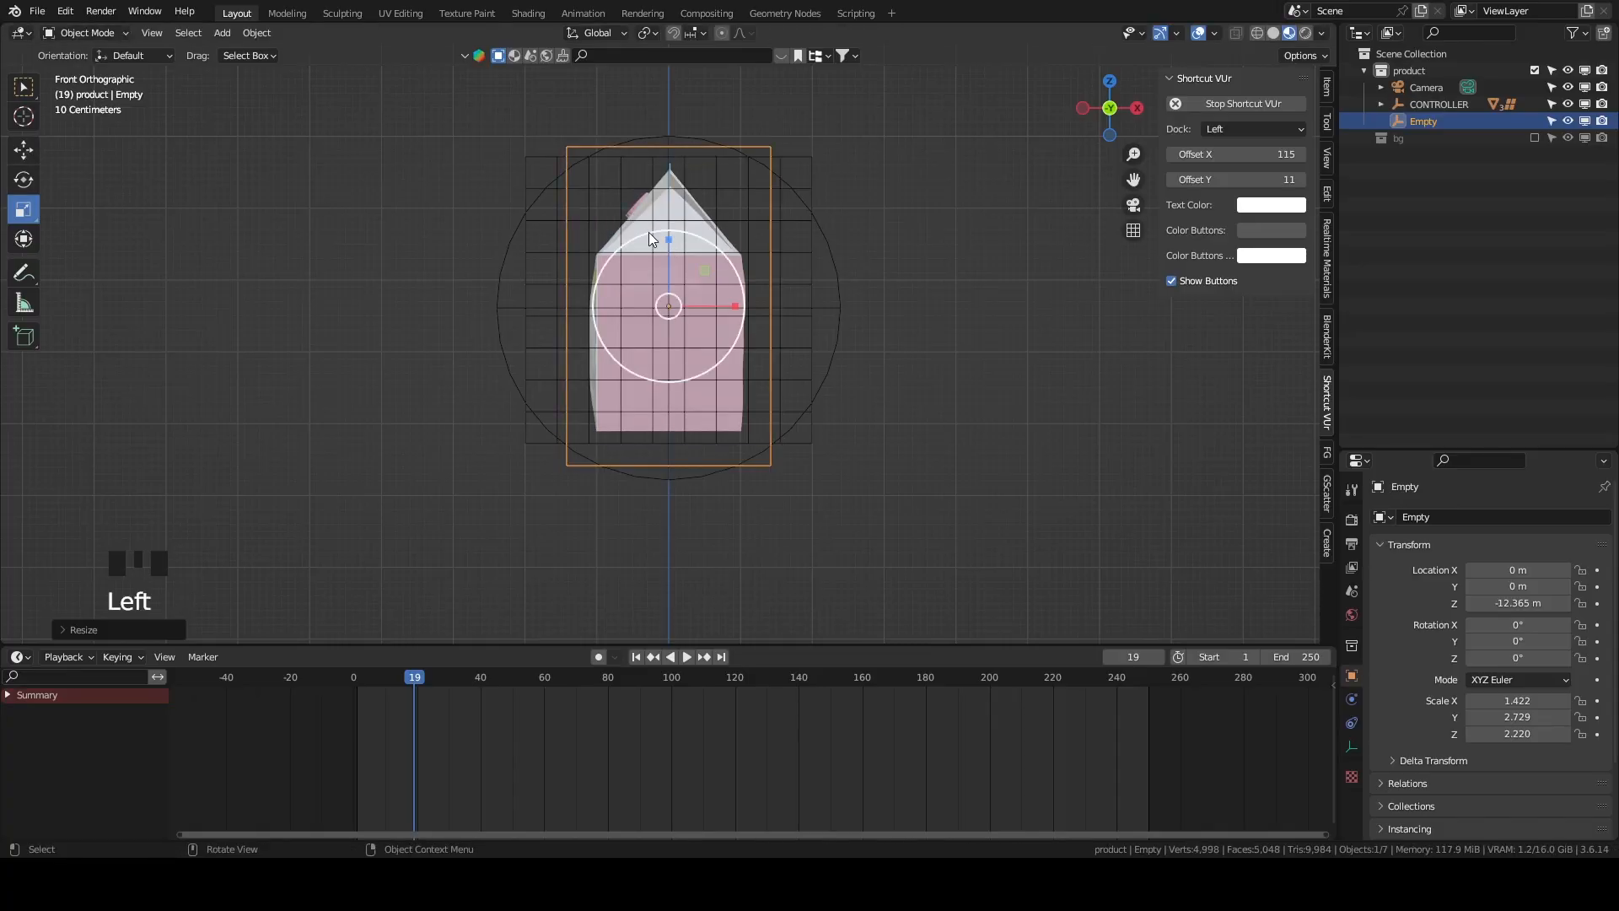
In the top view, scale the cube empty down to about 1.336 along Y so it fits closely around the carton.
{"action": "middle_click_drag", "start_coordinate": [649, 231], "coordinate": [665, 422]}
{"action": "key", "text": "grave"}
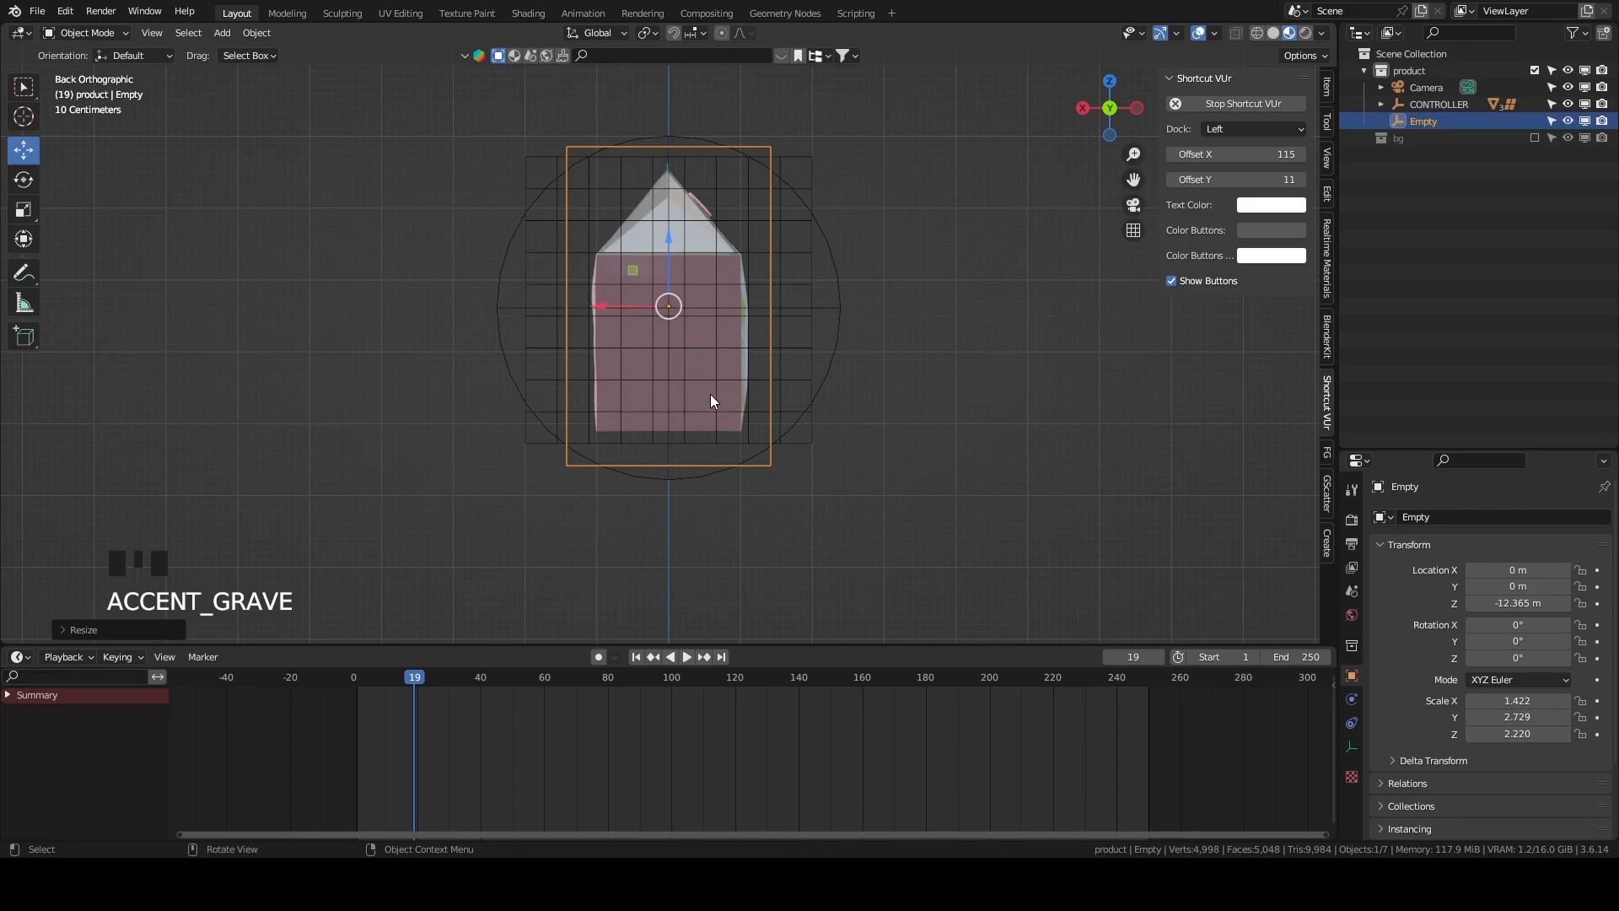
{"action": "key", "text": "grave"}
{"action": "left_click", "coordinate": [24, 210]}
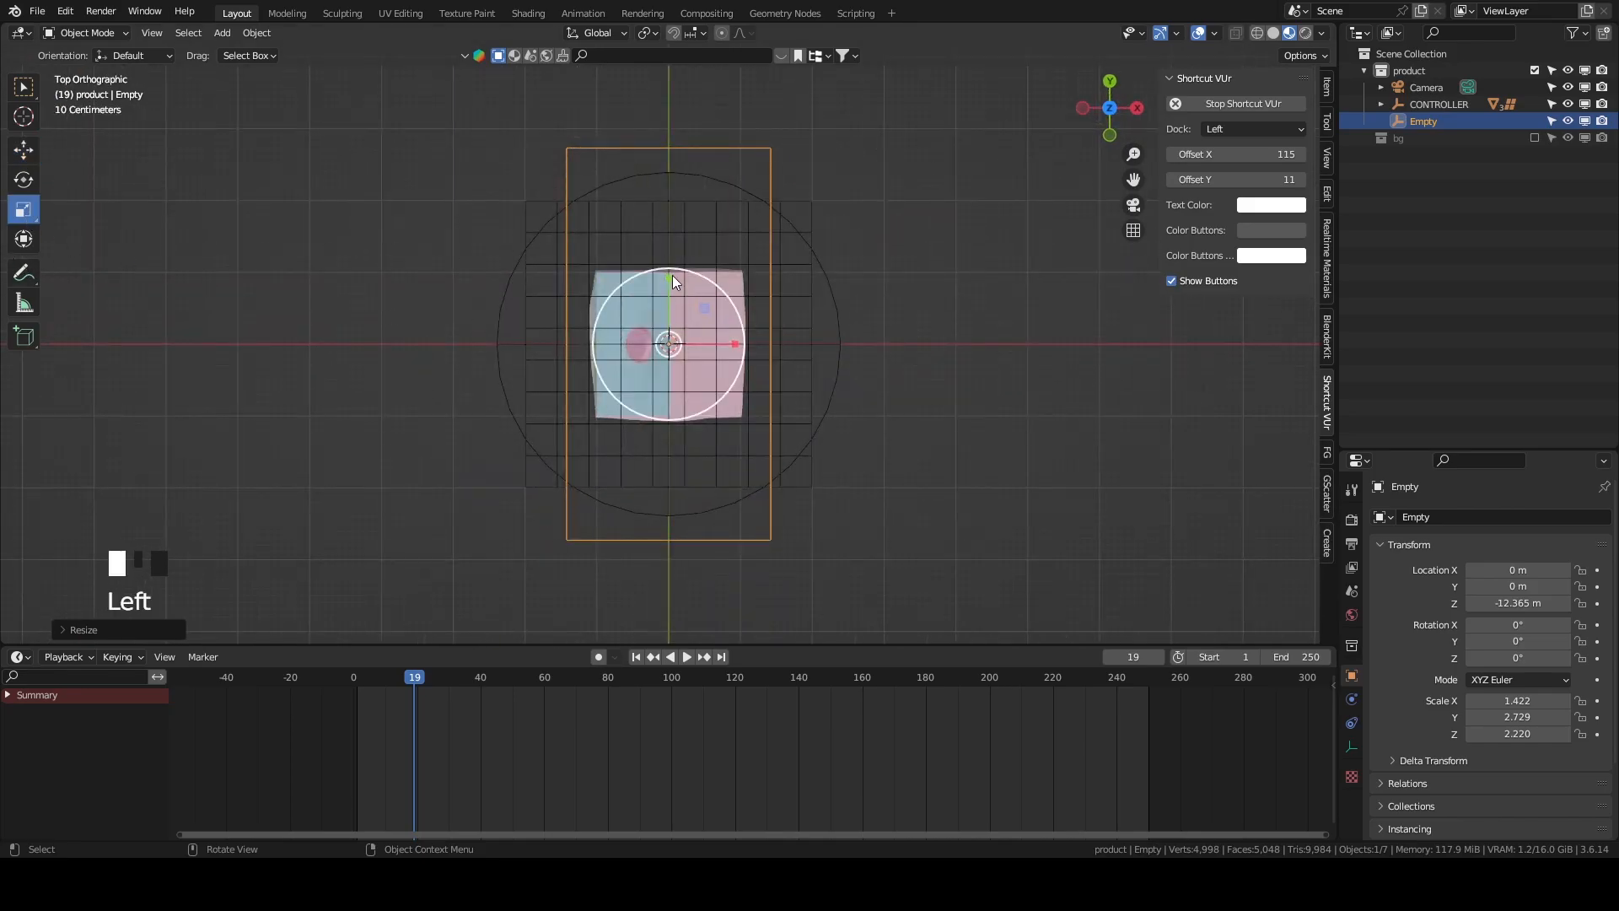
{"action": "left_click_drag", "start_coordinate": [668, 278], "coordinate": [662, 312]}
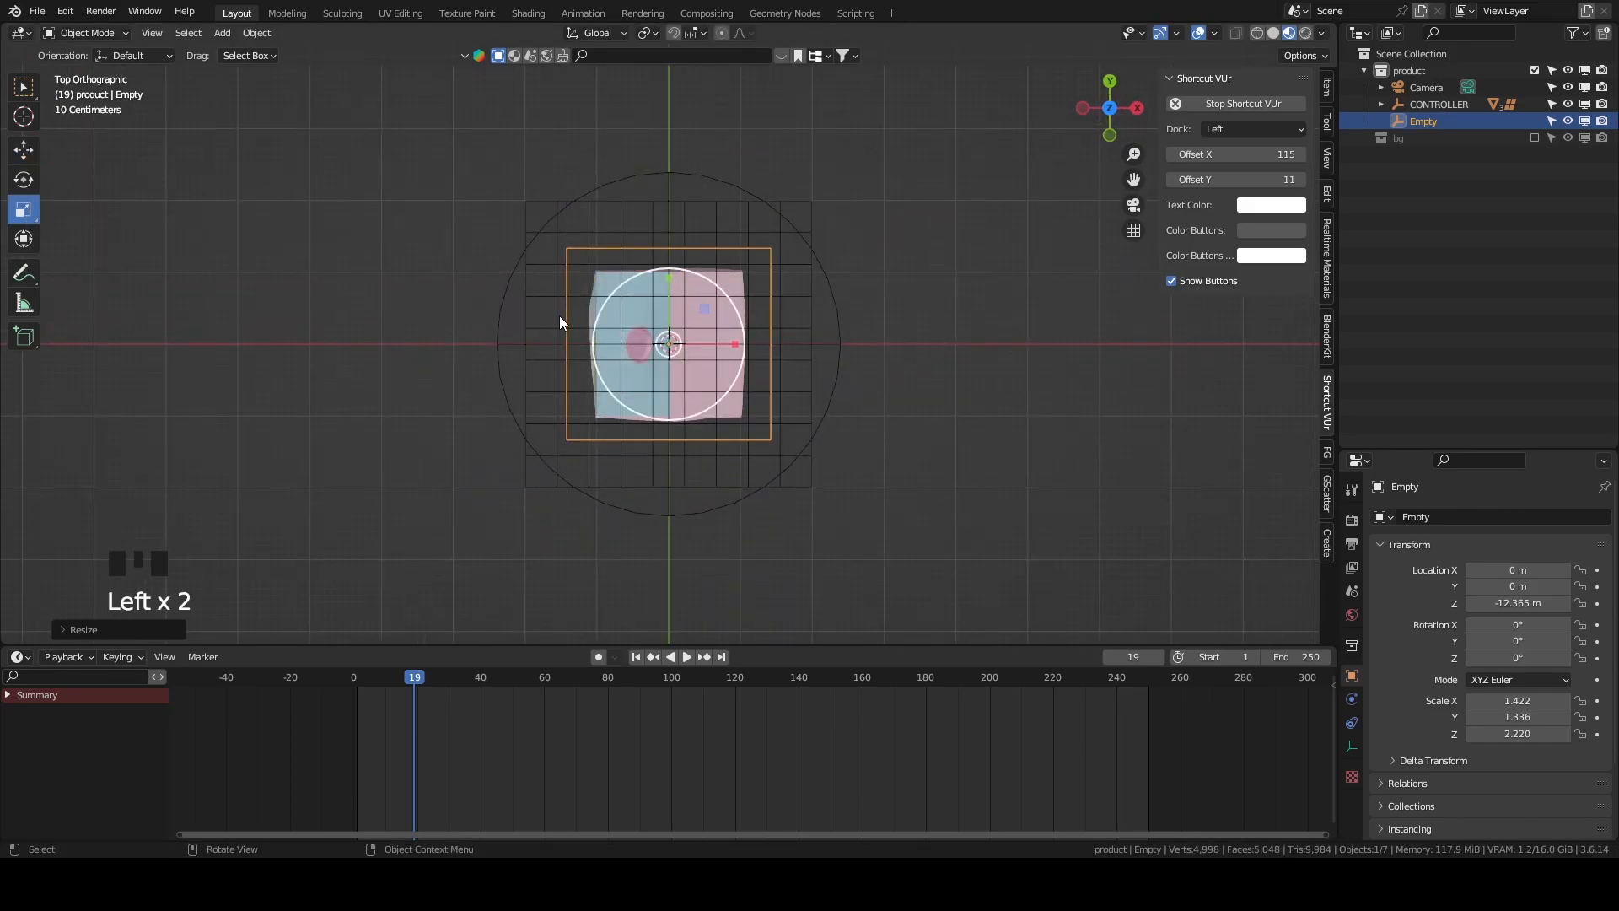
{"action": "left_click", "coordinate": [24, 151]}
{"action": "middle_click_drag", "start_coordinate": [396, 405], "coordinate": [548, 270]}
Rename the CONTROLLER empty as ROTATE CONTROLLER.
{"action": "left_click", "coordinate": [1436, 103]}
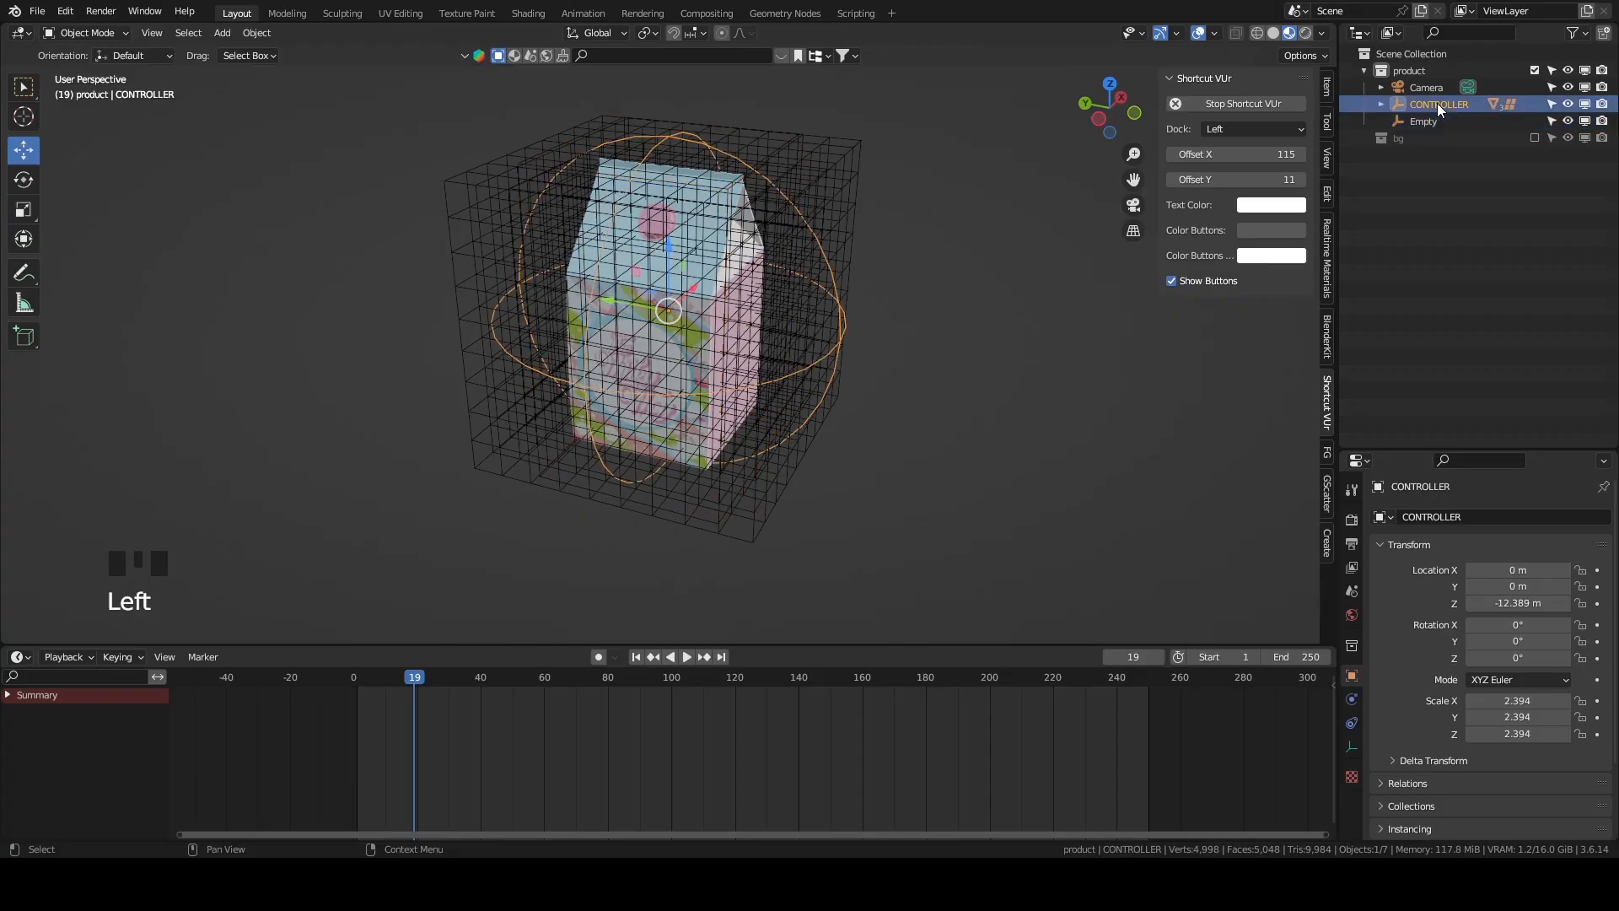
{"action": "double_click", "coordinate": [1436, 103]}
{"action": "key", "text": "Home"}
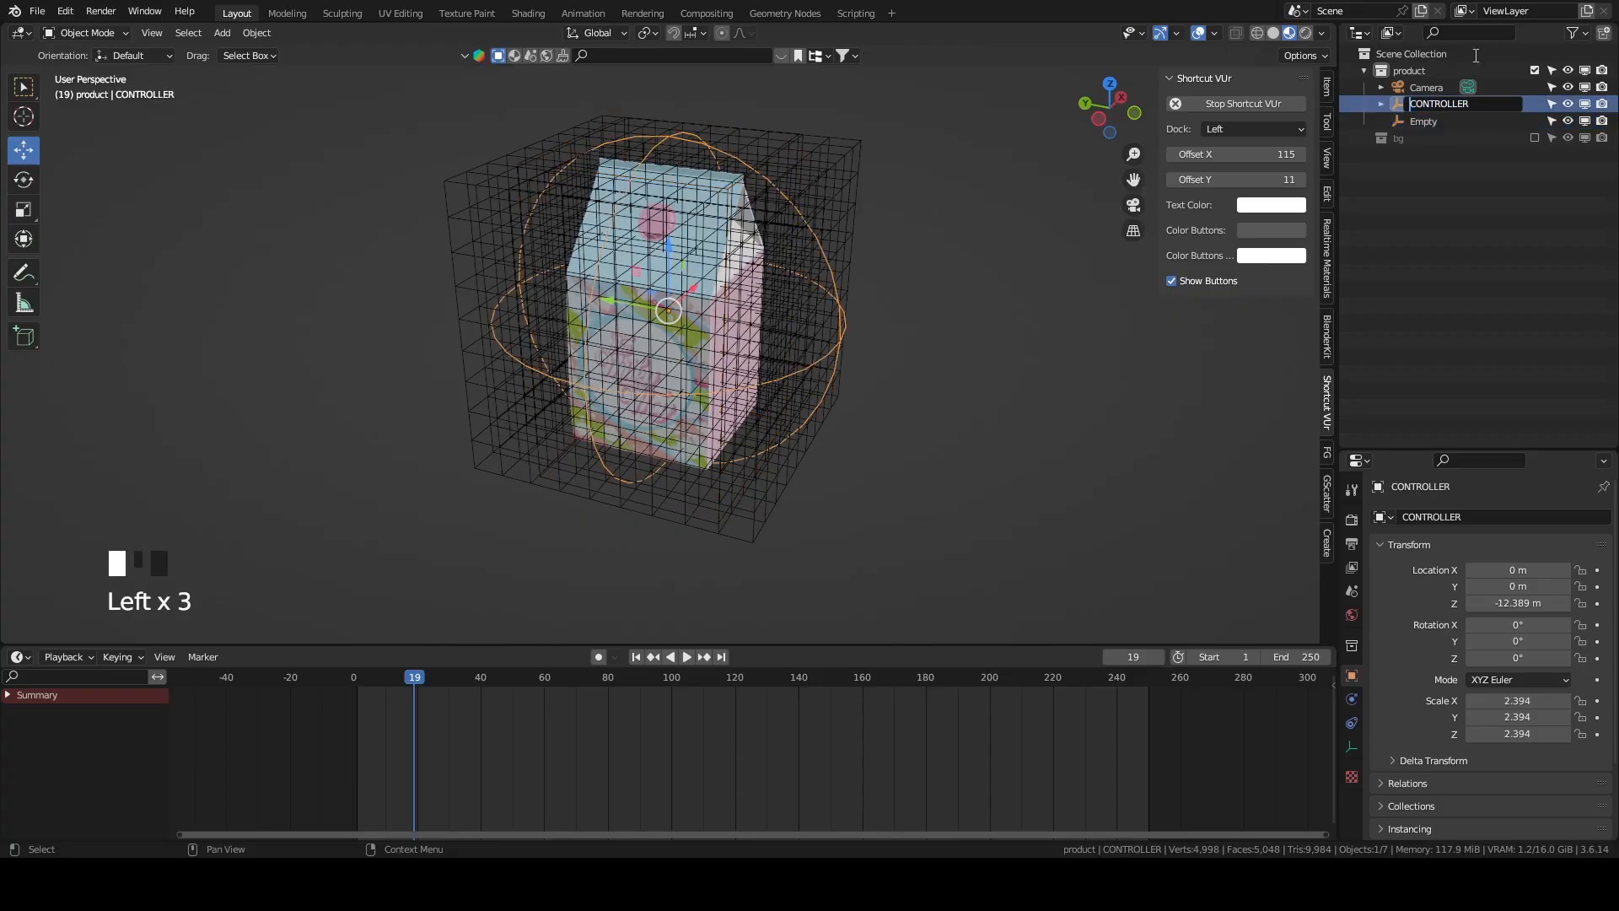
{"action": "type", "text": "ROTATE"}
{"action": "key", "text": "Return"}
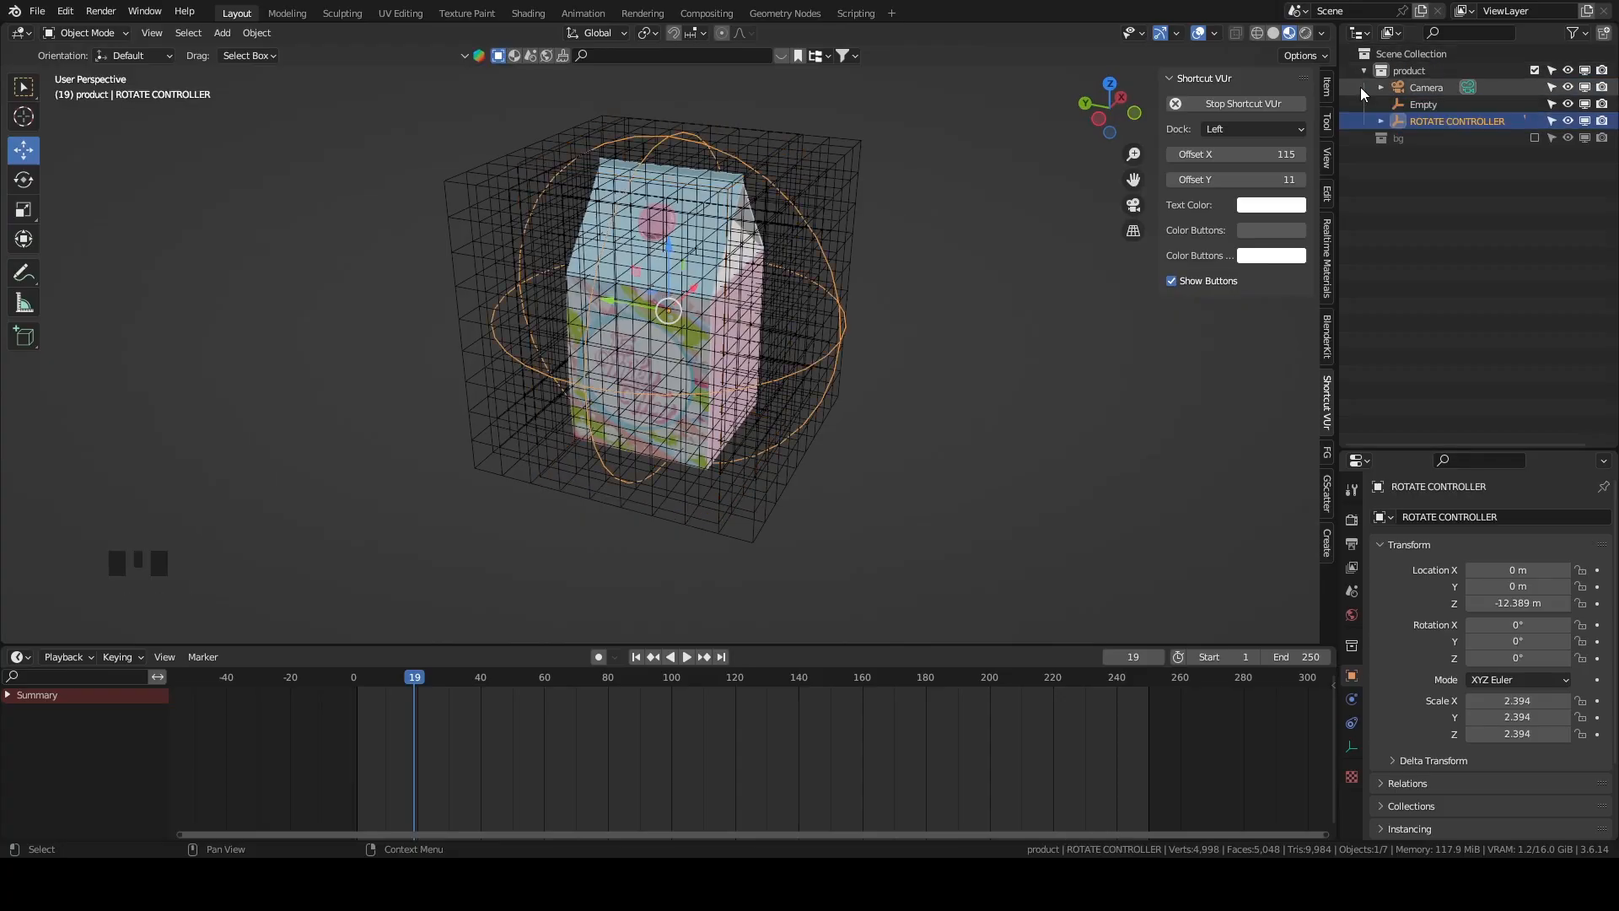
Rename the cube empty as MOTHER CONTROLLER.
{"action": "left_click", "coordinate": [1435, 98]}
{"action": "double_click", "coordinate": [1435, 97]}
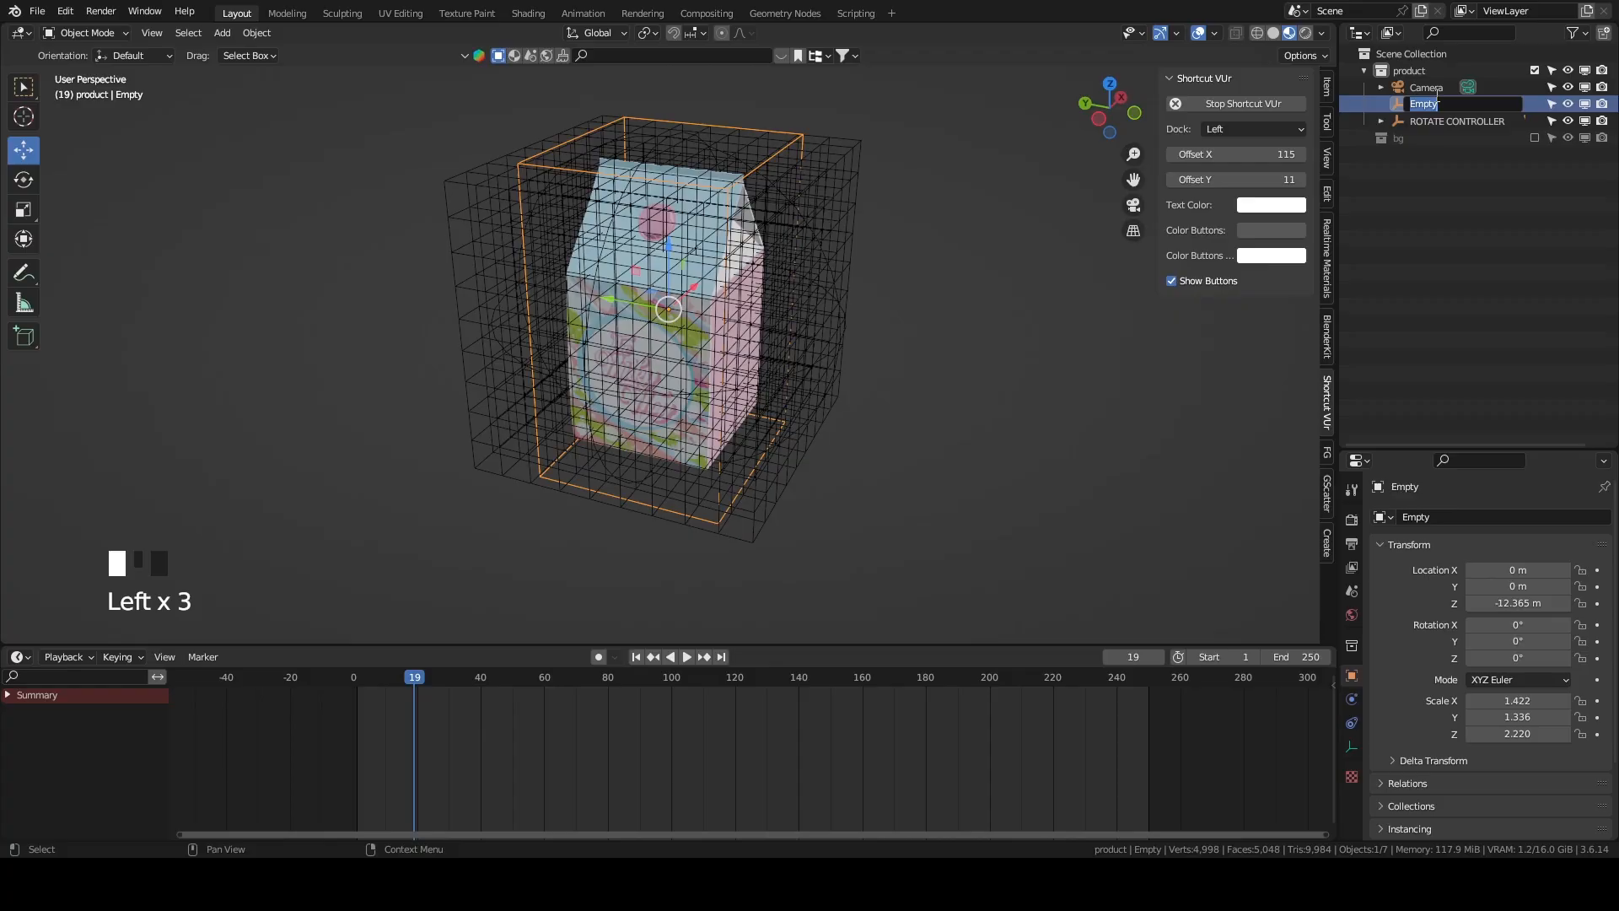
{"action": "type", "text": "CONTROLLER"}
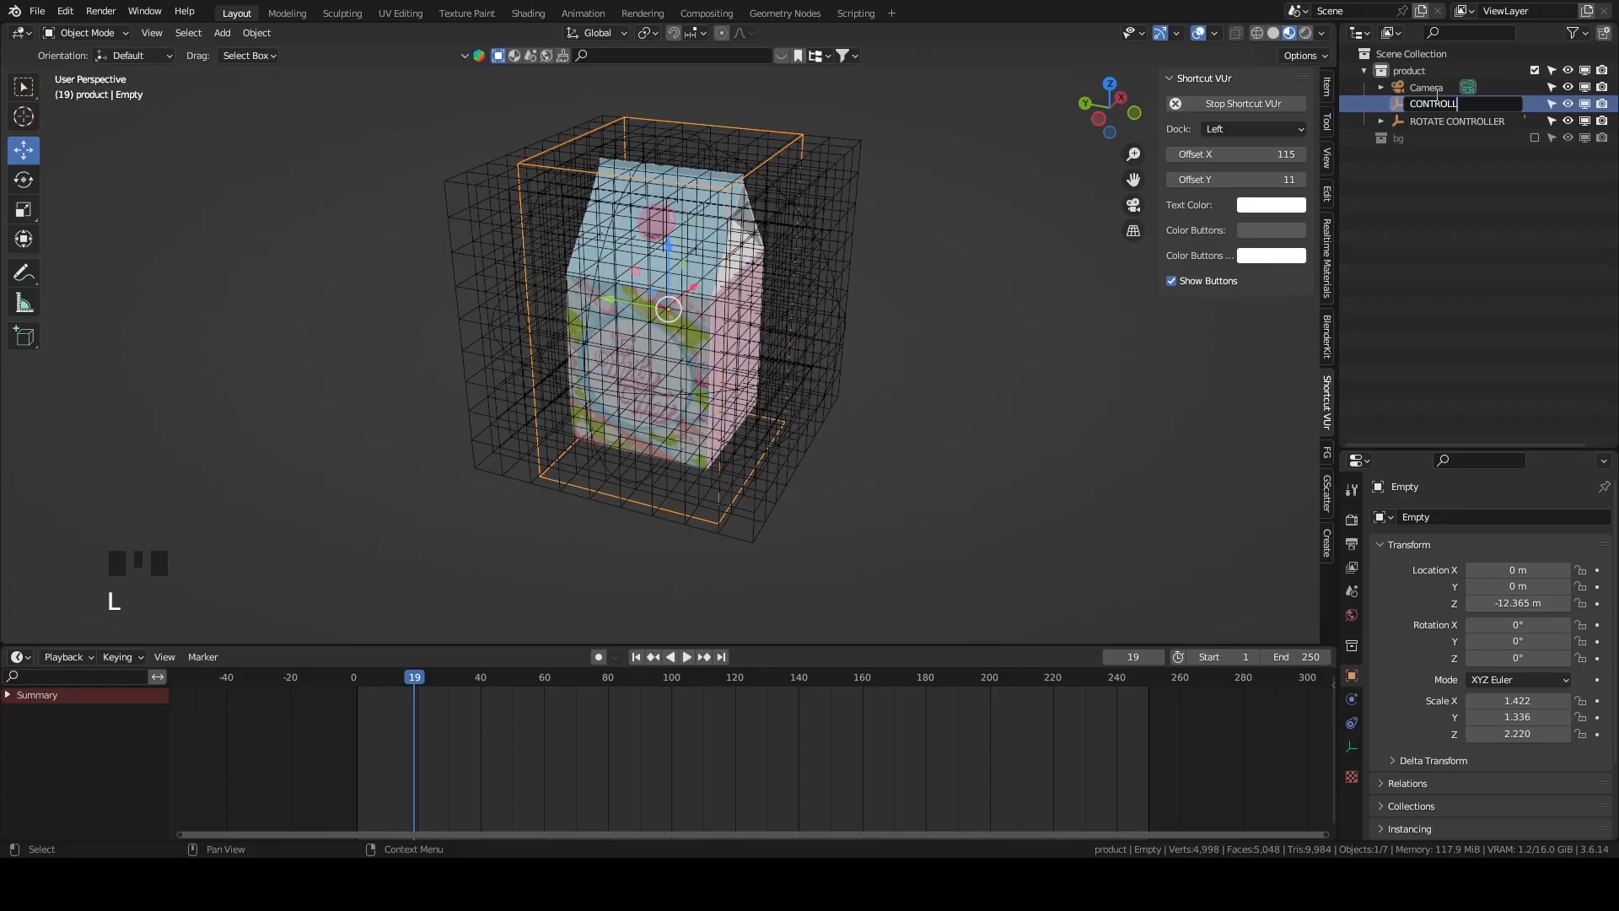
{"action": "key", "text": "Return"}
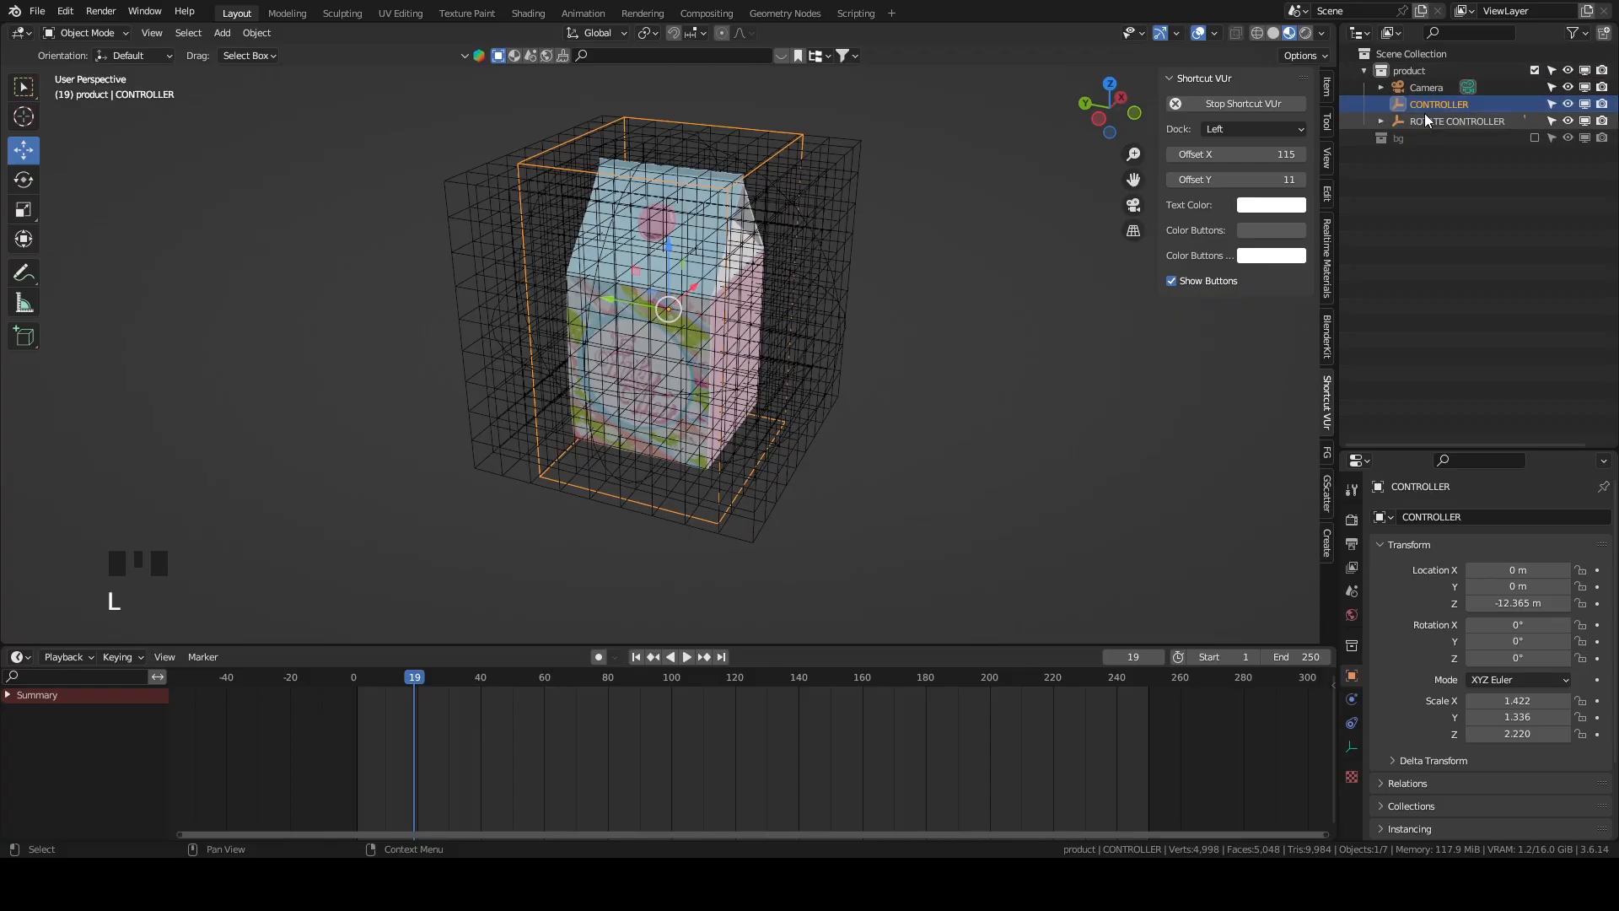
{"action": "double_click", "coordinate": [1423, 101]}
{"action": "key", "text": "Home"}
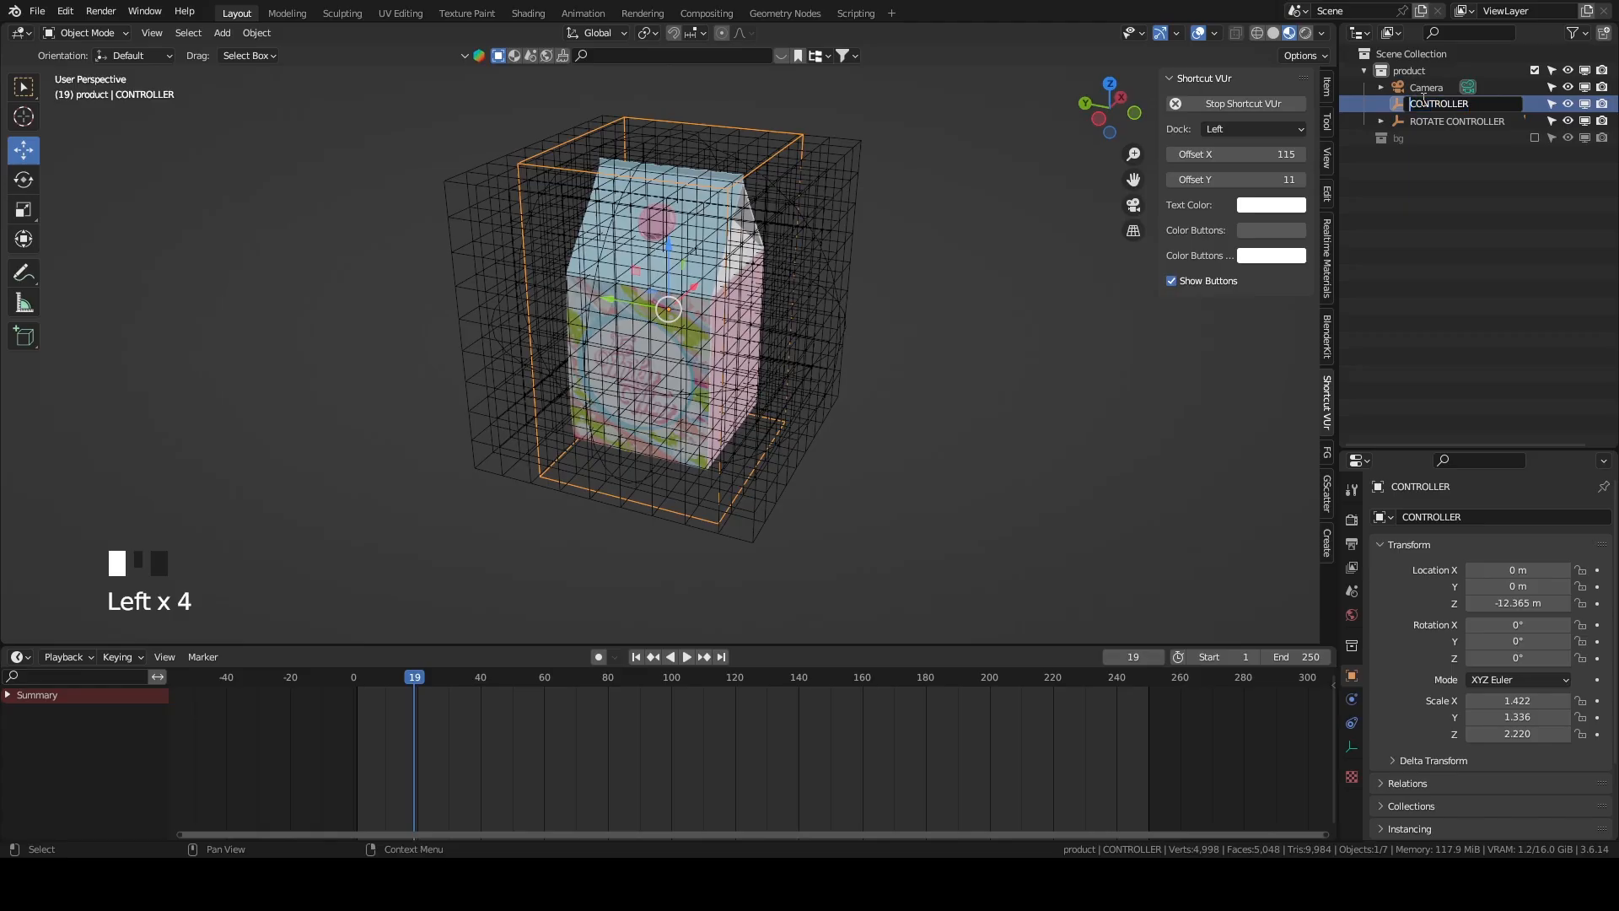
{"action": "type", "text": "MOTHER"}
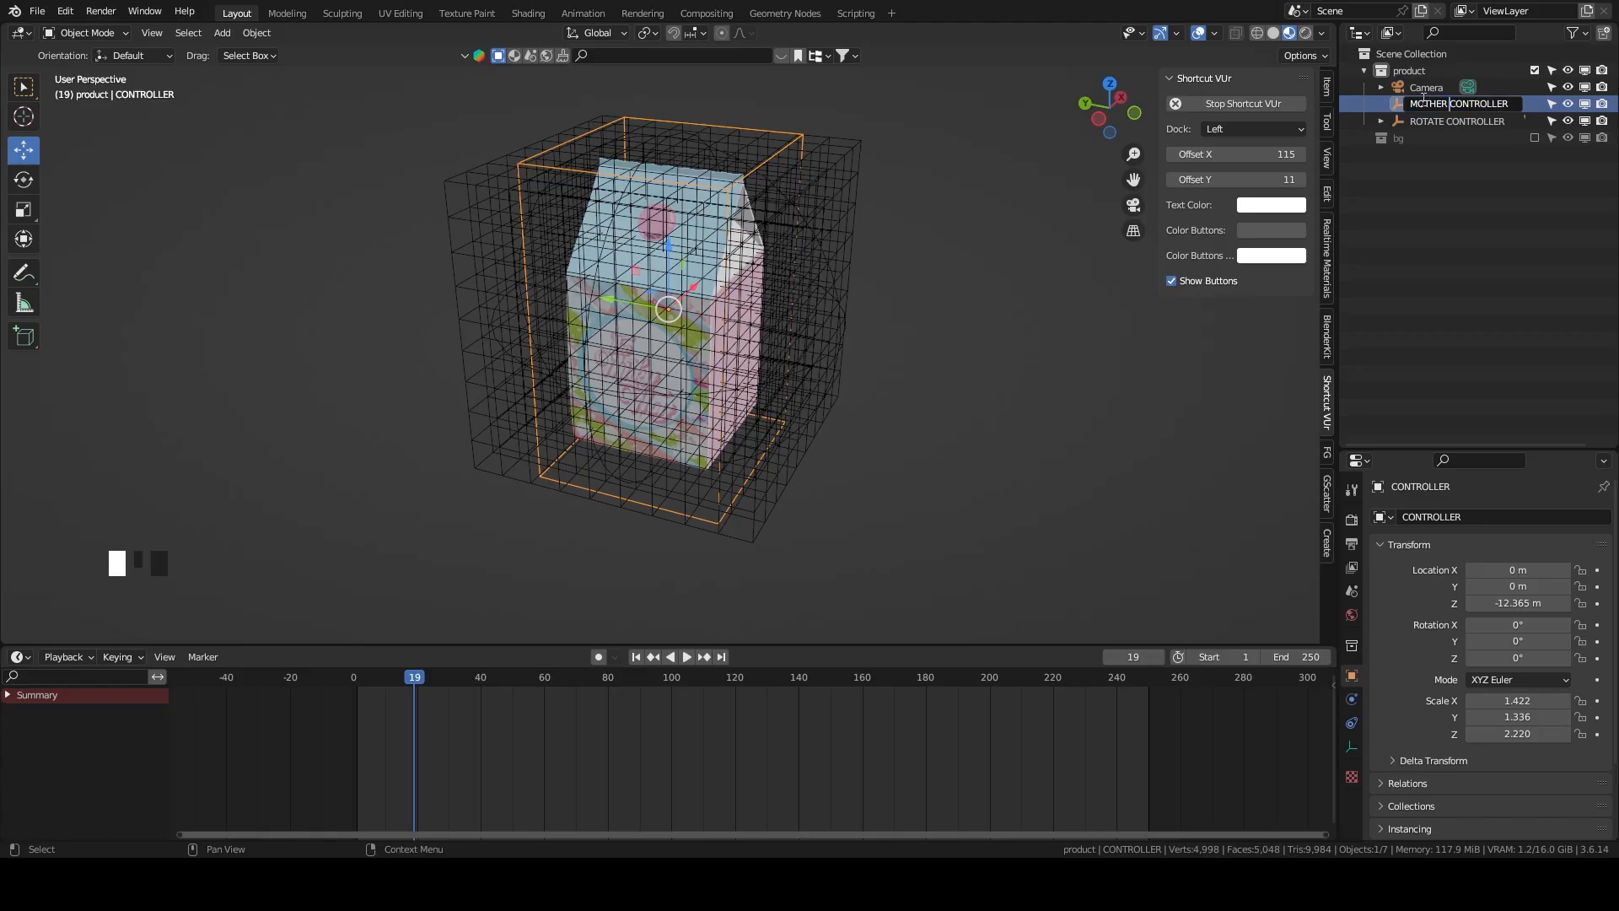
{"action": "key", "text": "Return"}
Expand the ROTATE CONTROLLER hierarchy and hide its lattice in the viewport.
{"action": "left_click", "coordinate": [1435, 116]}
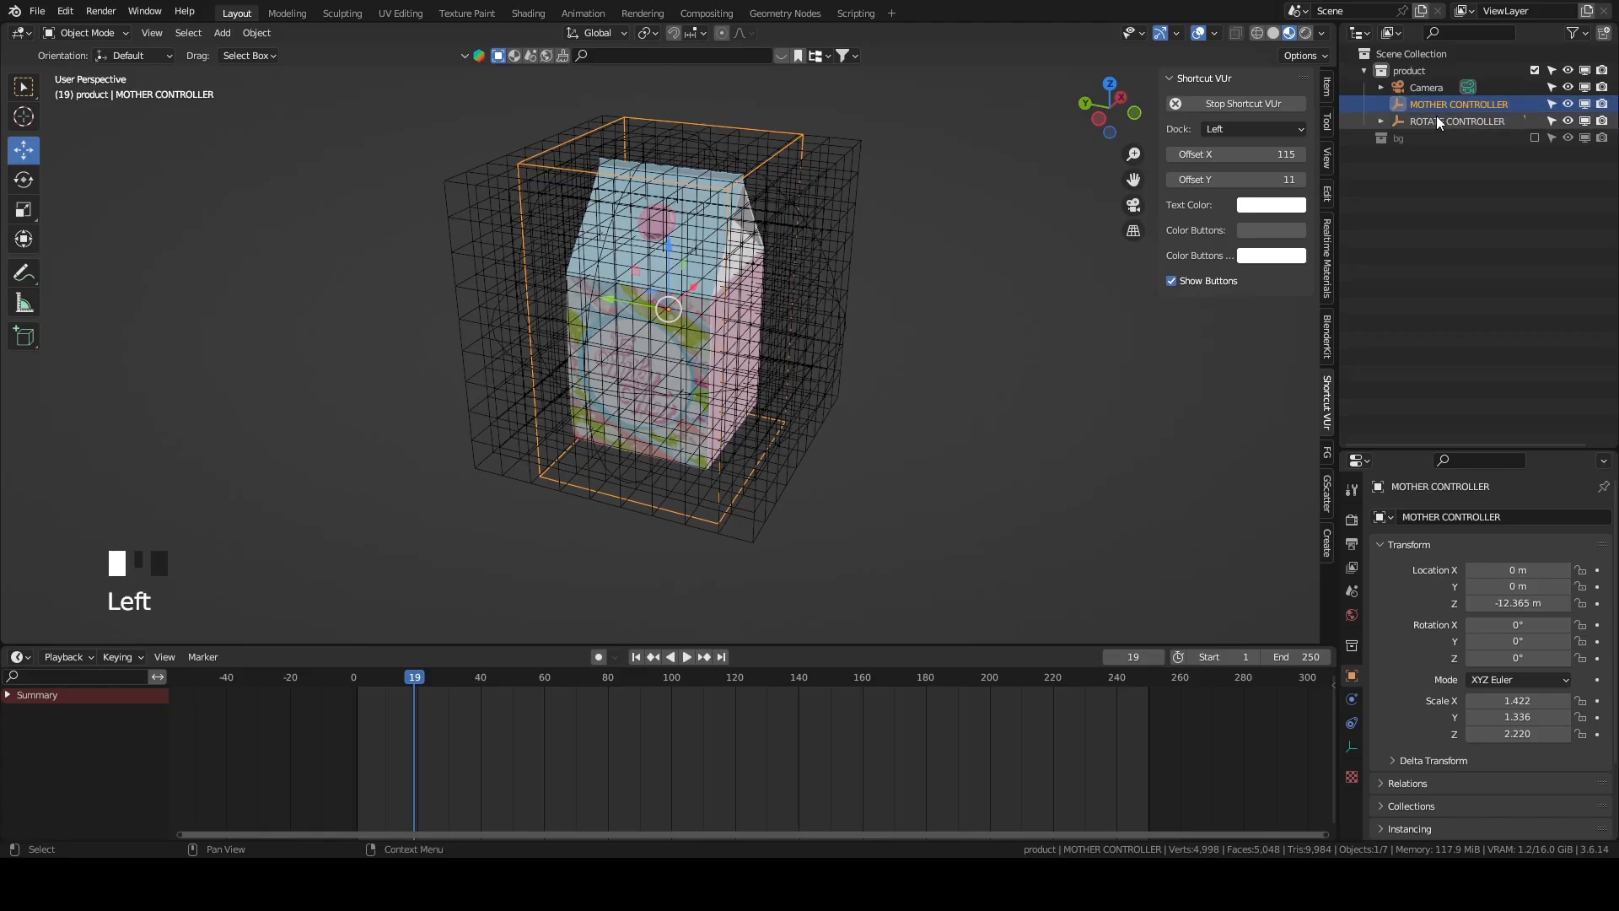
{"action": "middle_click_drag", "start_coordinate": [915, 302], "coordinate": [793, 334]}
{"action": "left_click", "coordinate": [1380, 122]}
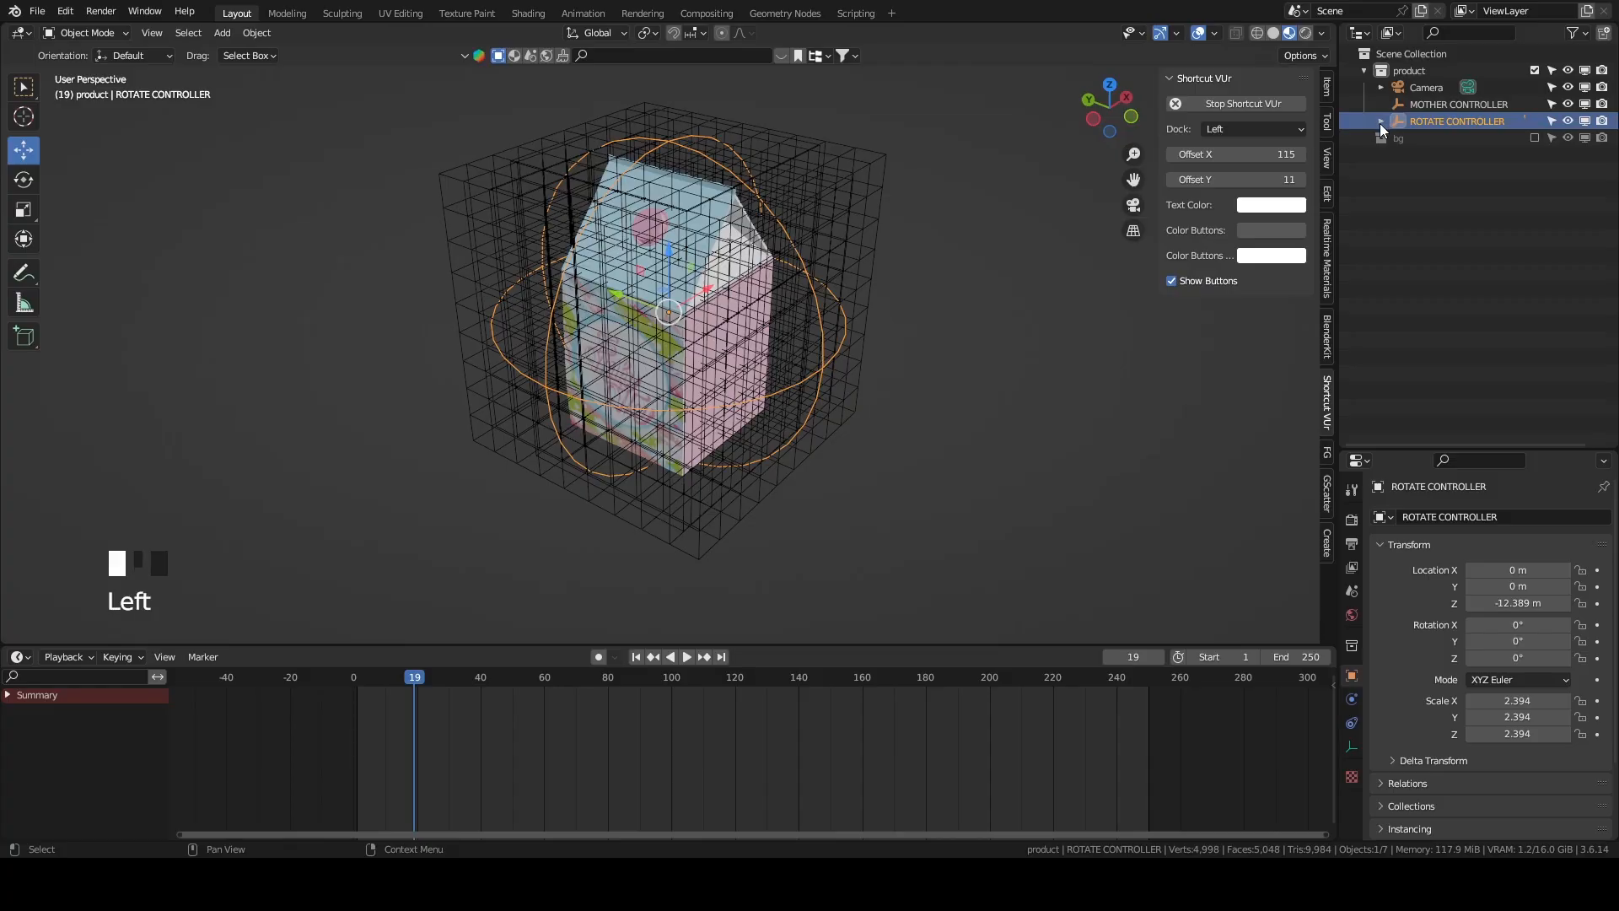
{"action": "left_click", "coordinate": [1567, 223]}
{"action": "middle_click_drag", "start_coordinate": [1011, 246], "coordinate": [921, 258]}
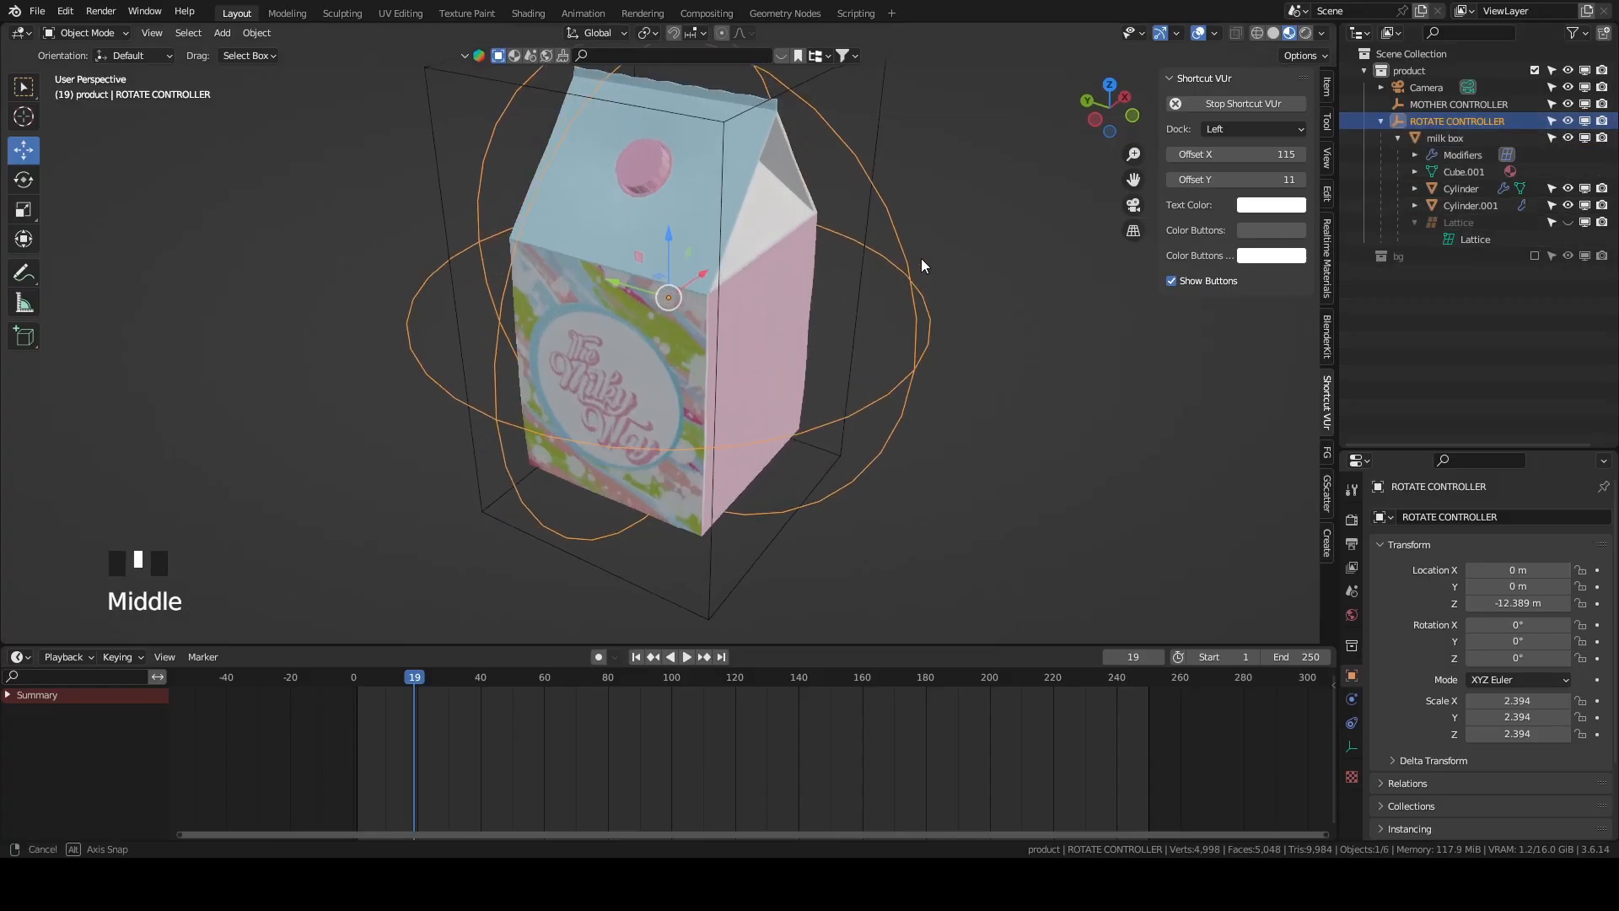
{"action": "scroll", "coordinate": [929, 241], "scroll_direction": "down", "scroll_amount": 2}
{"action": "middle_click_drag", "start_coordinate": [791, 270], "coordinate": [600, 341]}
Parent the ROTATE CONTROLLER empty to the MOTHER CONTROLLER empty and clear the selection.
{"action": "left_click", "coordinate": [805, 101]}
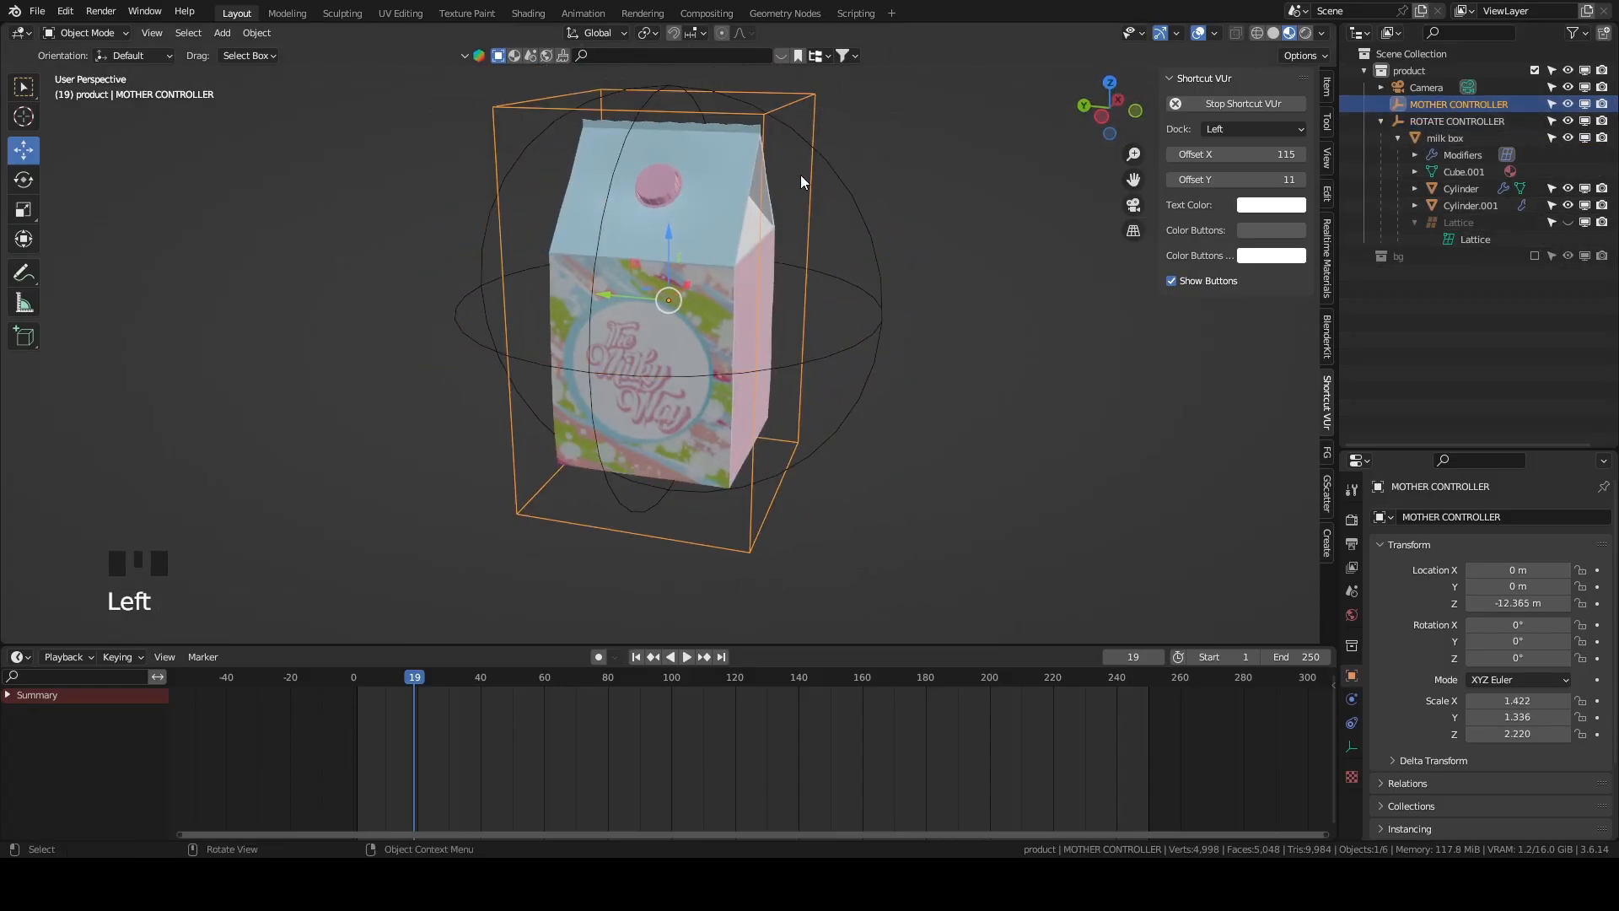
{"action": "left_click", "coordinate": [884, 283]}
{"action": "left_click", "coordinate": [811, 98], "text": "shift"}
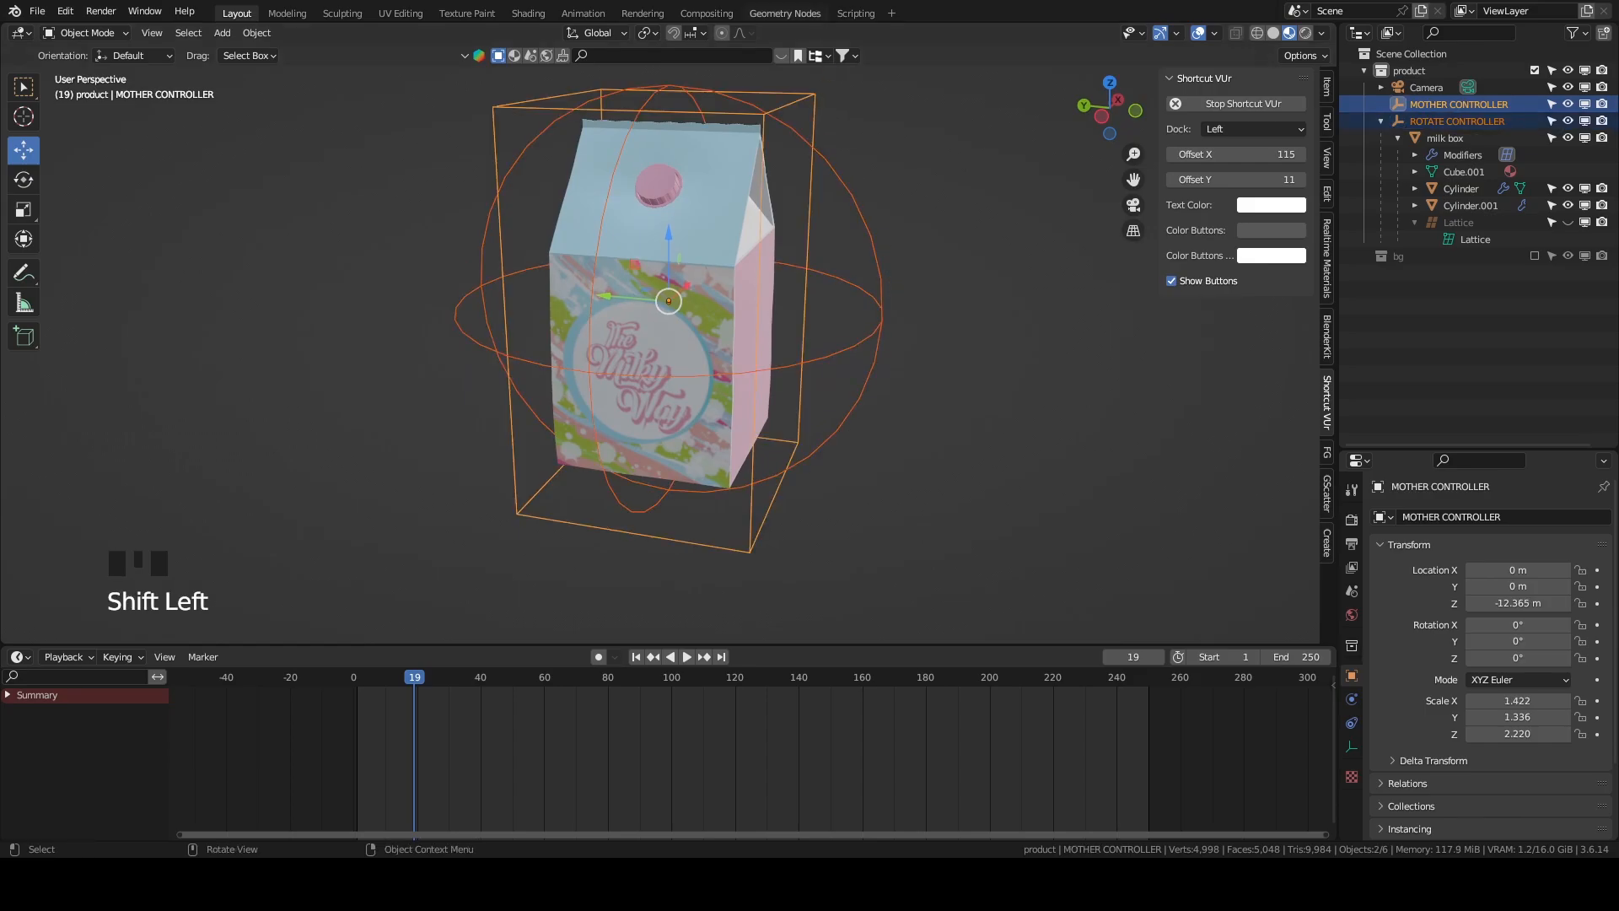
{"action": "key", "text": "ctrl+p"}
{"action": "scroll", "coordinate": [828, 133], "scroll_direction": "down", "scroll_amount": 2}
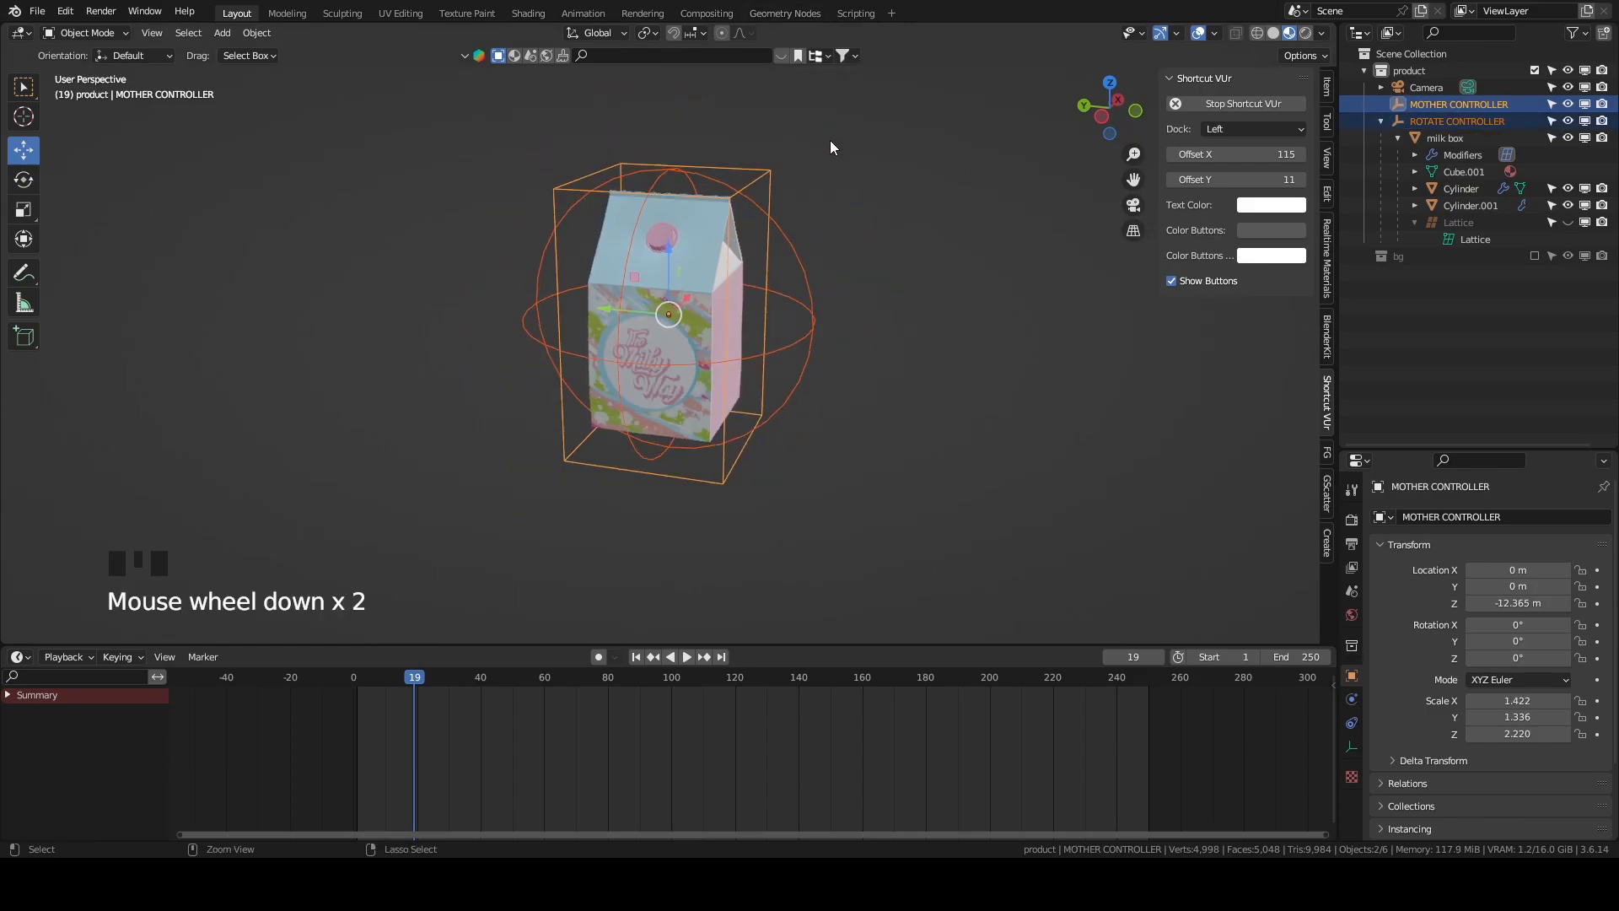
{"action": "key", "text": "ctrl+p"}
{"action": "left_click", "coordinate": [816, 124]}
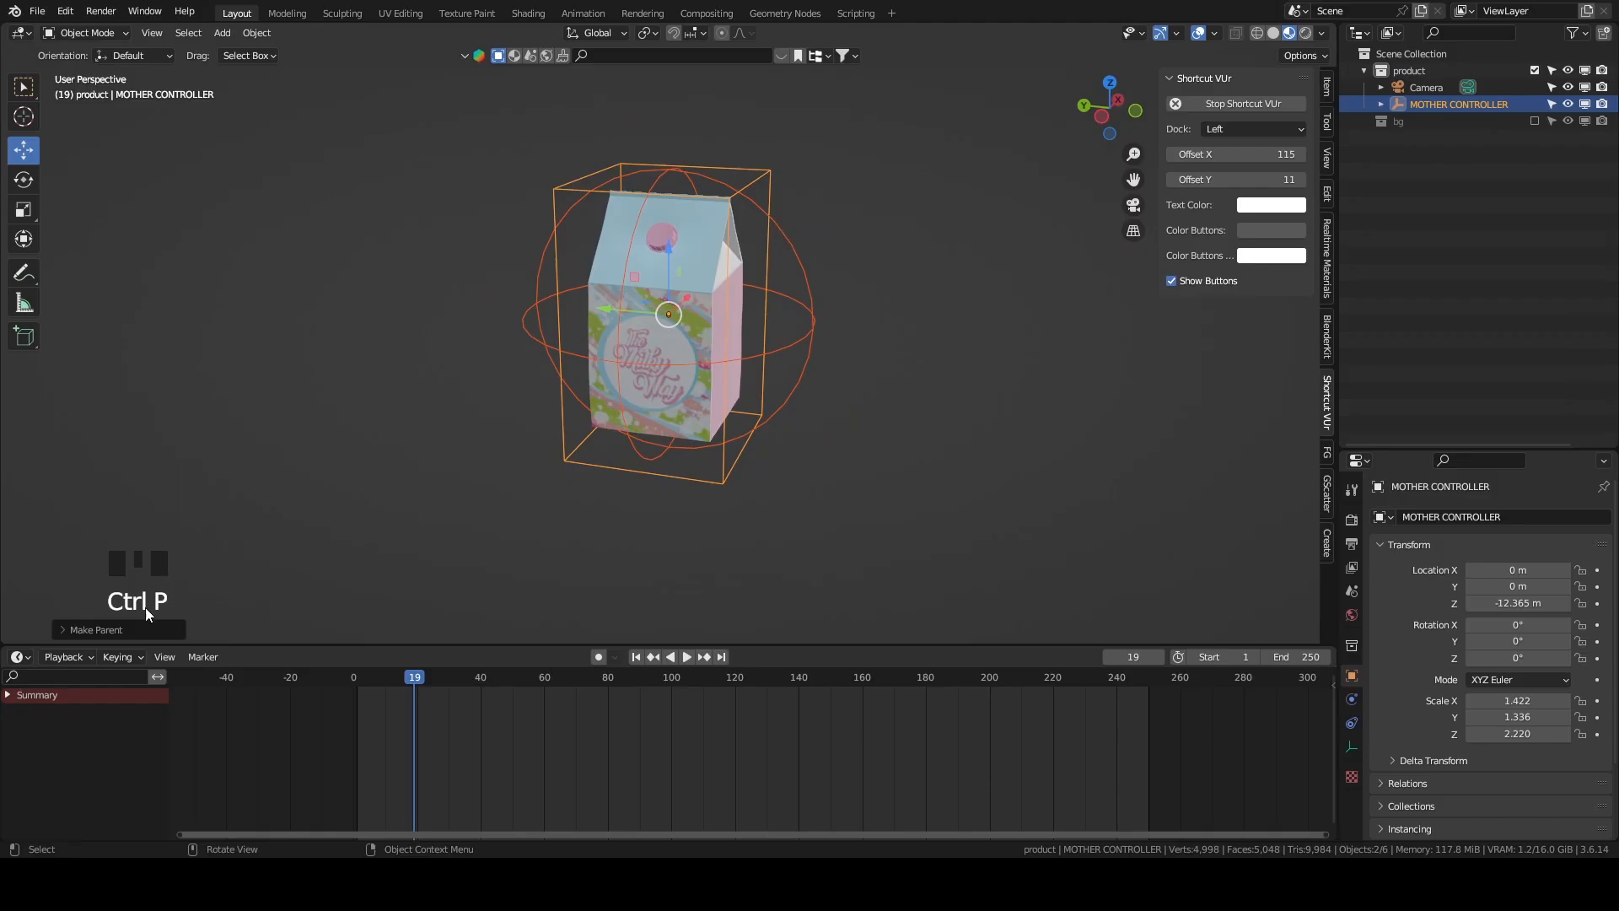
{"action": "left_click", "coordinate": [354, 466]}
Examine the carton and its two controller empties from several sides and distances.
{"action": "middle_click_drag", "start_coordinate": [356, 465], "coordinate": [506, 489]}
{"action": "scroll", "coordinate": [757, 365], "scroll_direction": "down", "scroll_amount": 3}
{"action": "middle_click_drag", "start_coordinate": [757, 368], "coordinate": [668, 600]}
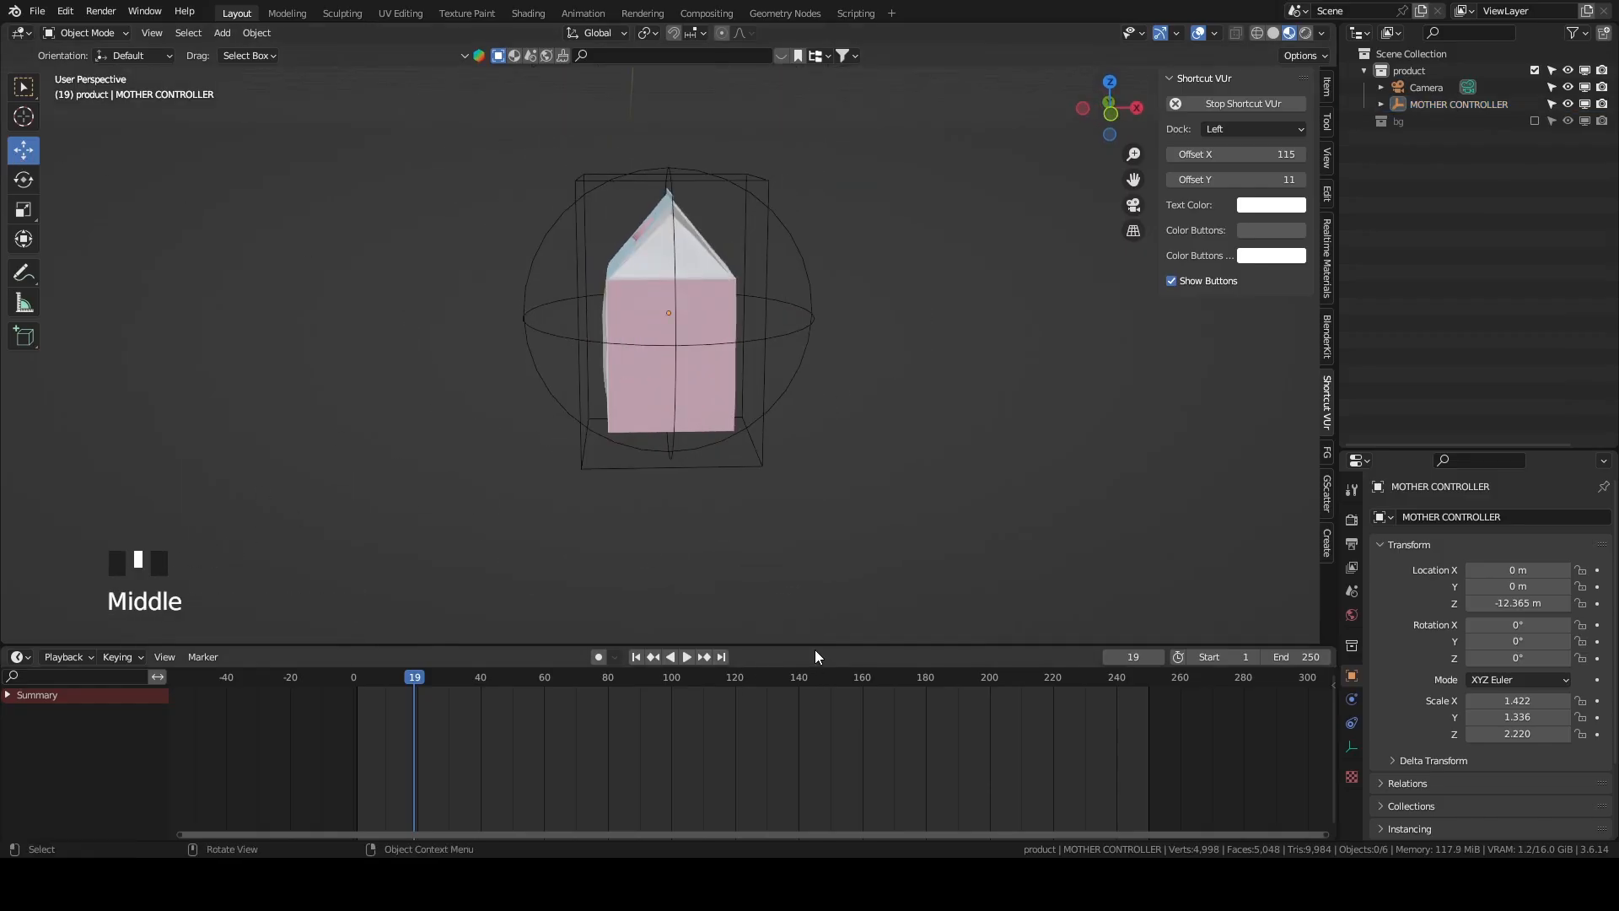
{"action": "middle_click_drag", "start_coordinate": [698, 510], "coordinate": [332, 341]}
{"action": "scroll", "coordinate": [109, 485], "scroll_direction": "up", "scroll_amount": 1}
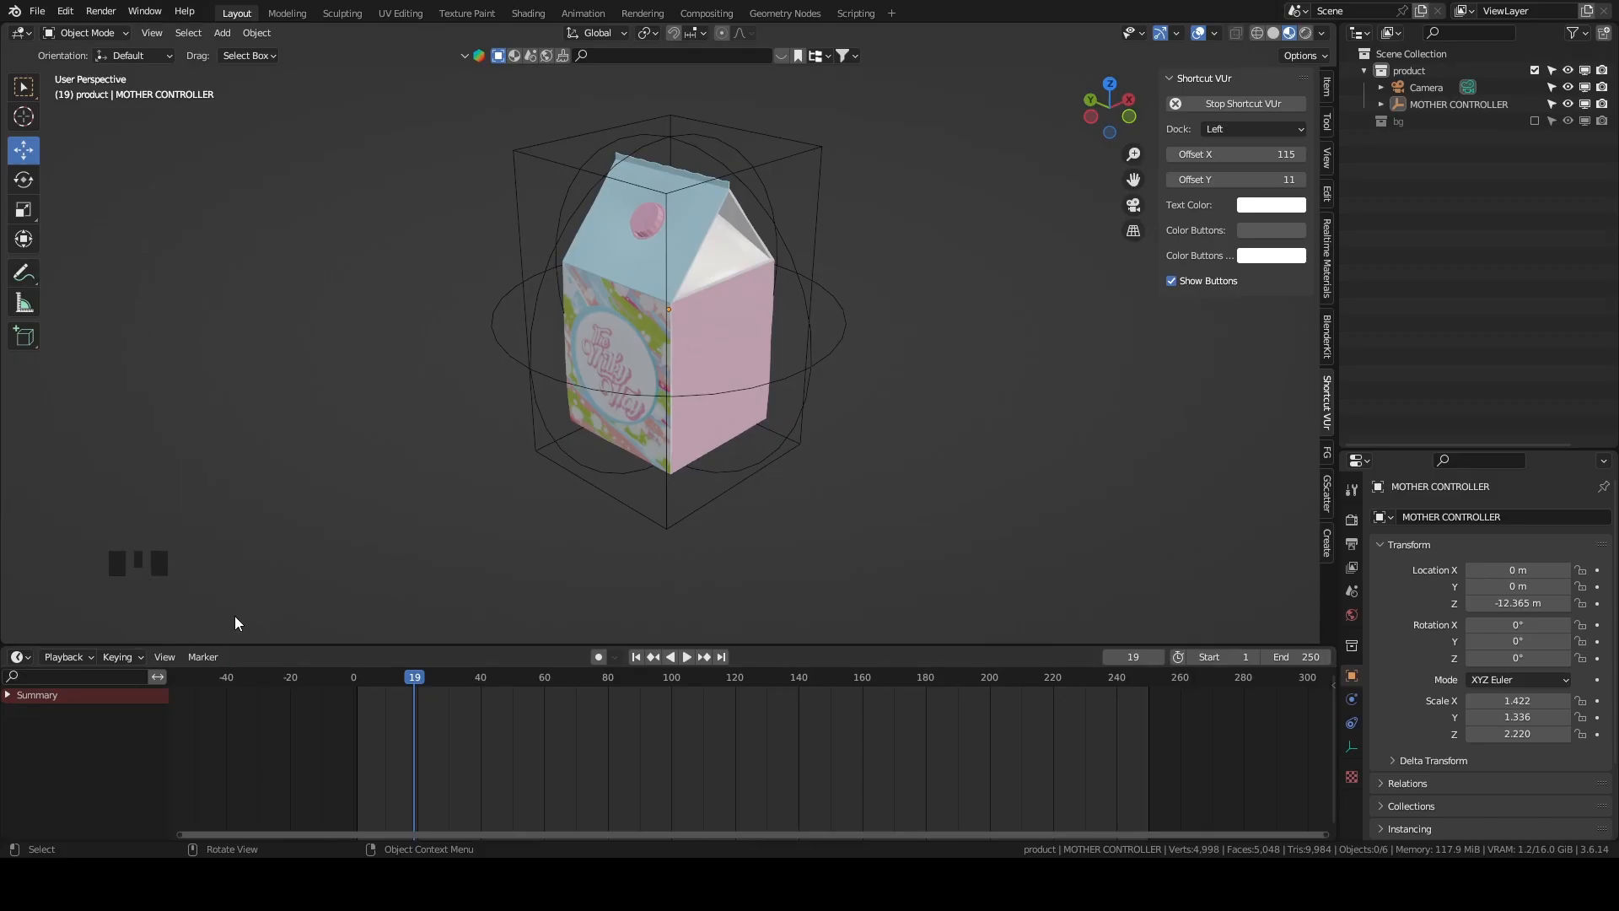
{"action": "scroll", "coordinate": [694, 468], "scroll_direction": "up", "scroll_amount": 3}
{"action": "scroll", "coordinate": [878, 340], "scroll_direction": "down", "scroll_amount": 2}
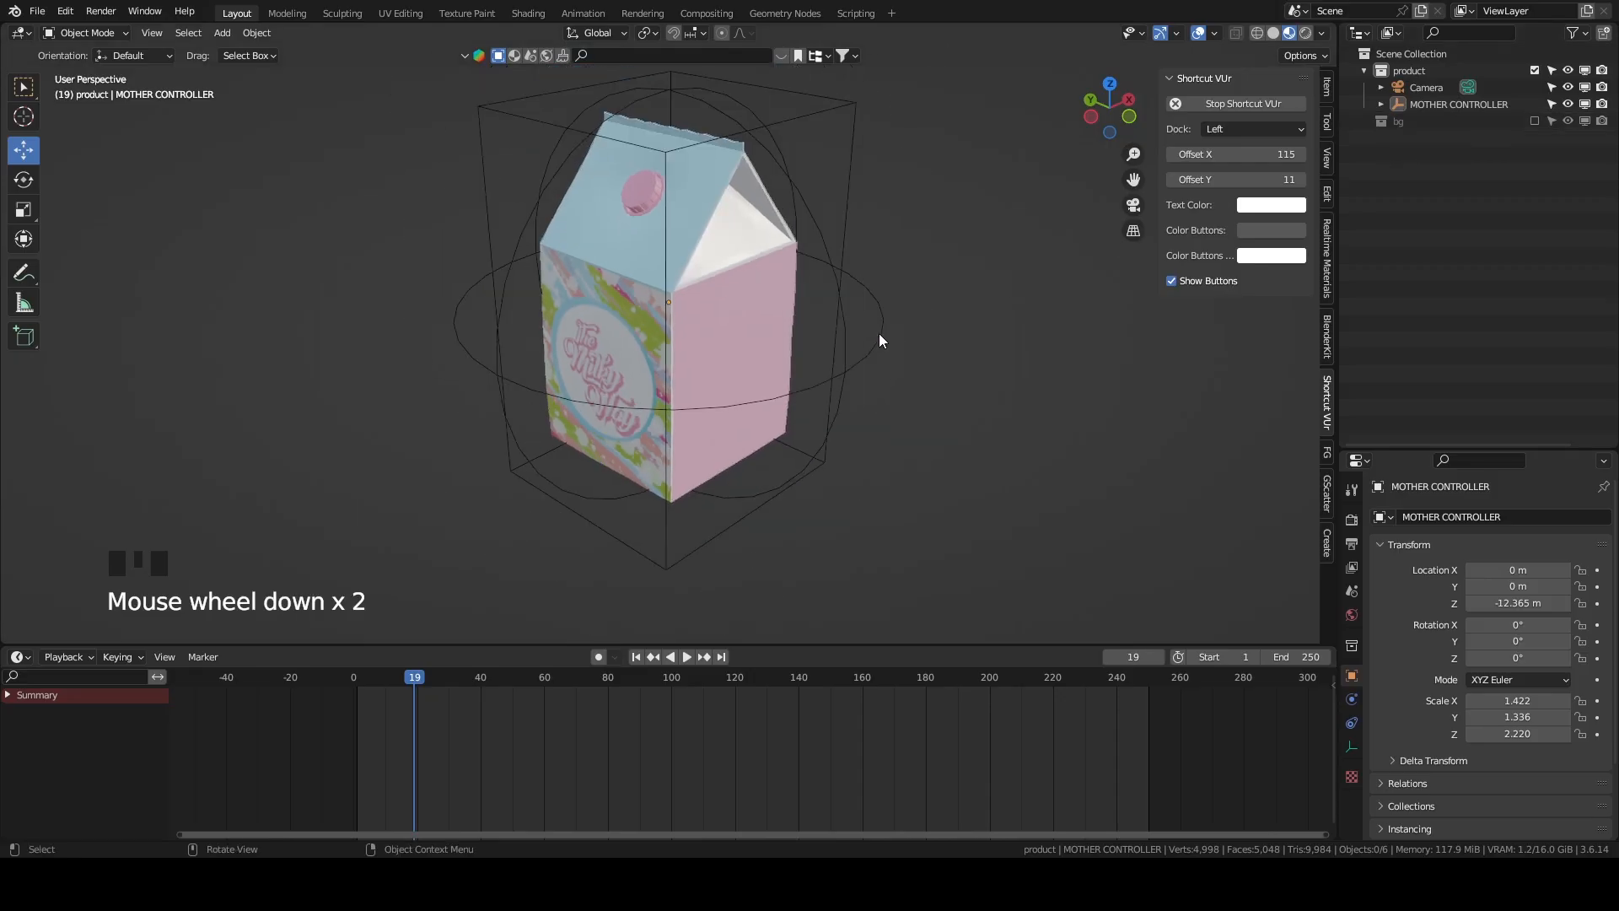
{"action": "middle_click_drag", "start_coordinate": [878, 340], "coordinate": [993, 301], "text": "shift"}
Select the MOTHER CONTROLLER empty, and move the playhead to frame 40 in an enlarged timeline.
{"action": "left_click_drag", "start_coordinate": [419, 682], "coordinate": [360, 678]}
{"action": "middle_click_drag", "start_coordinate": [638, 439], "coordinate": [627, 479]}
{"action": "left_click", "coordinate": [1425, 105]}
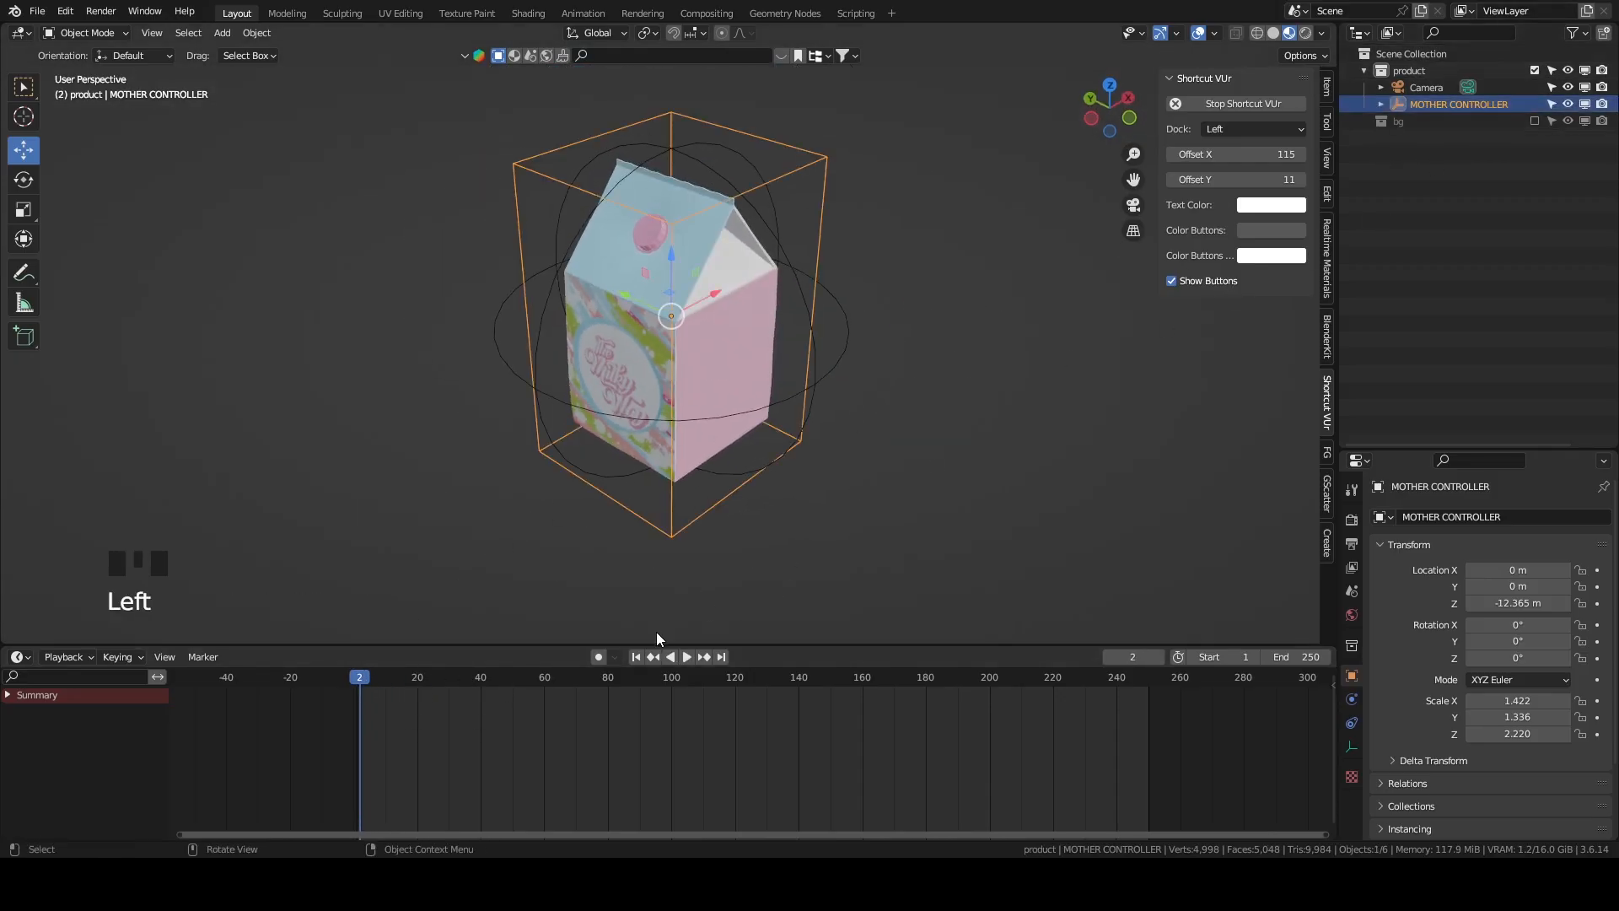
{"action": "left_click_drag", "start_coordinate": [741, 642], "coordinate": [843, 601]}
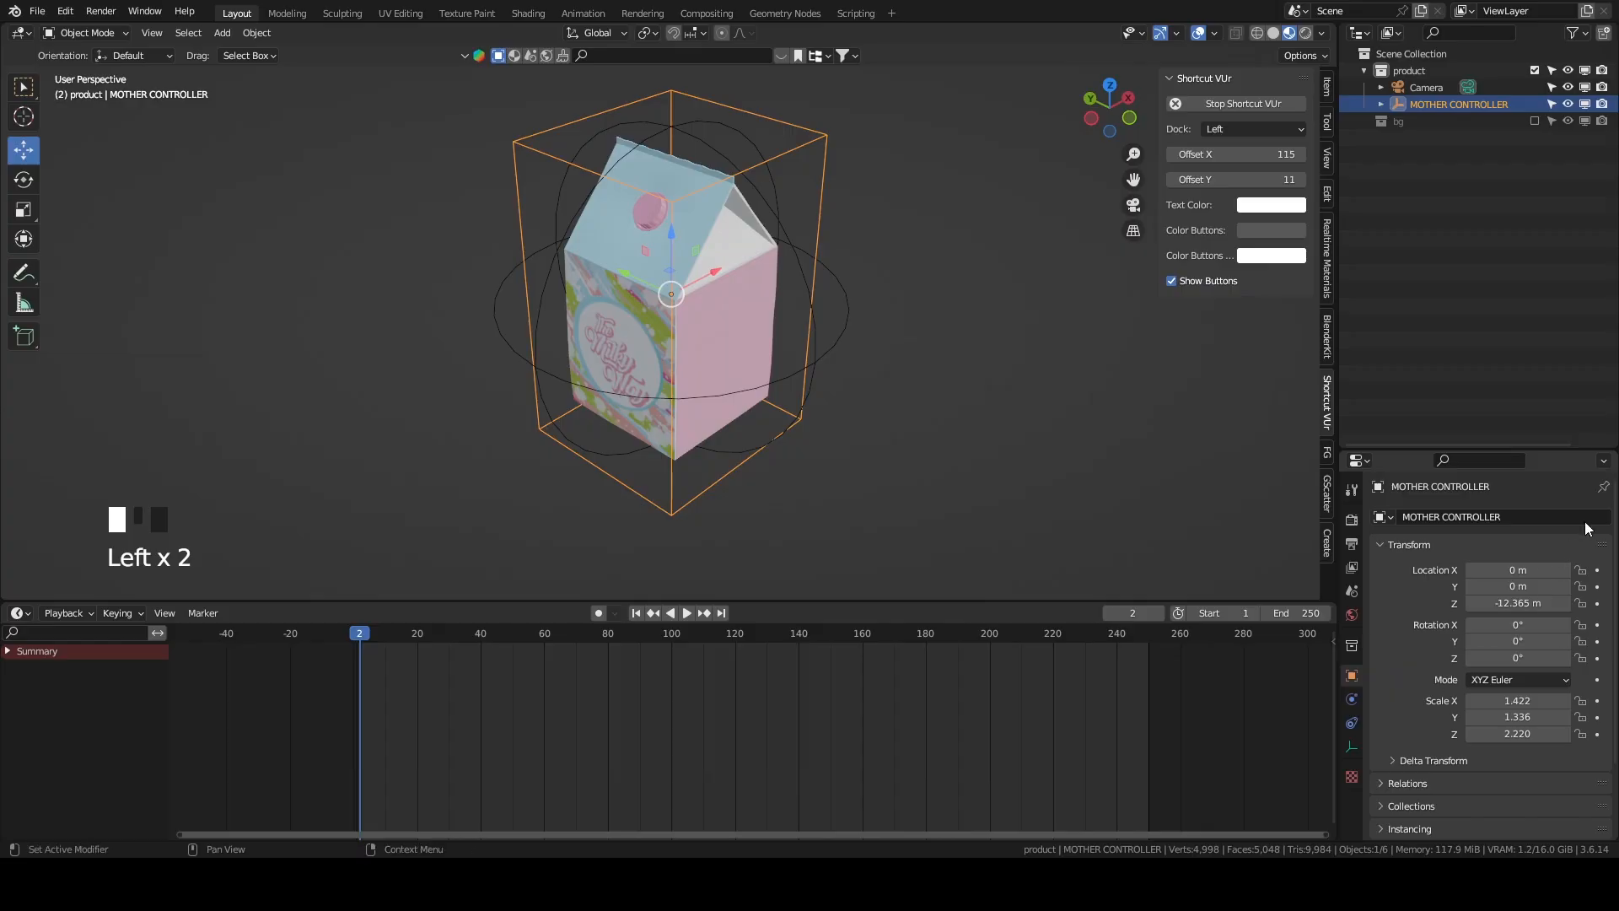
{"action": "left_click_drag", "start_coordinate": [472, 637], "coordinate": [482, 637]}
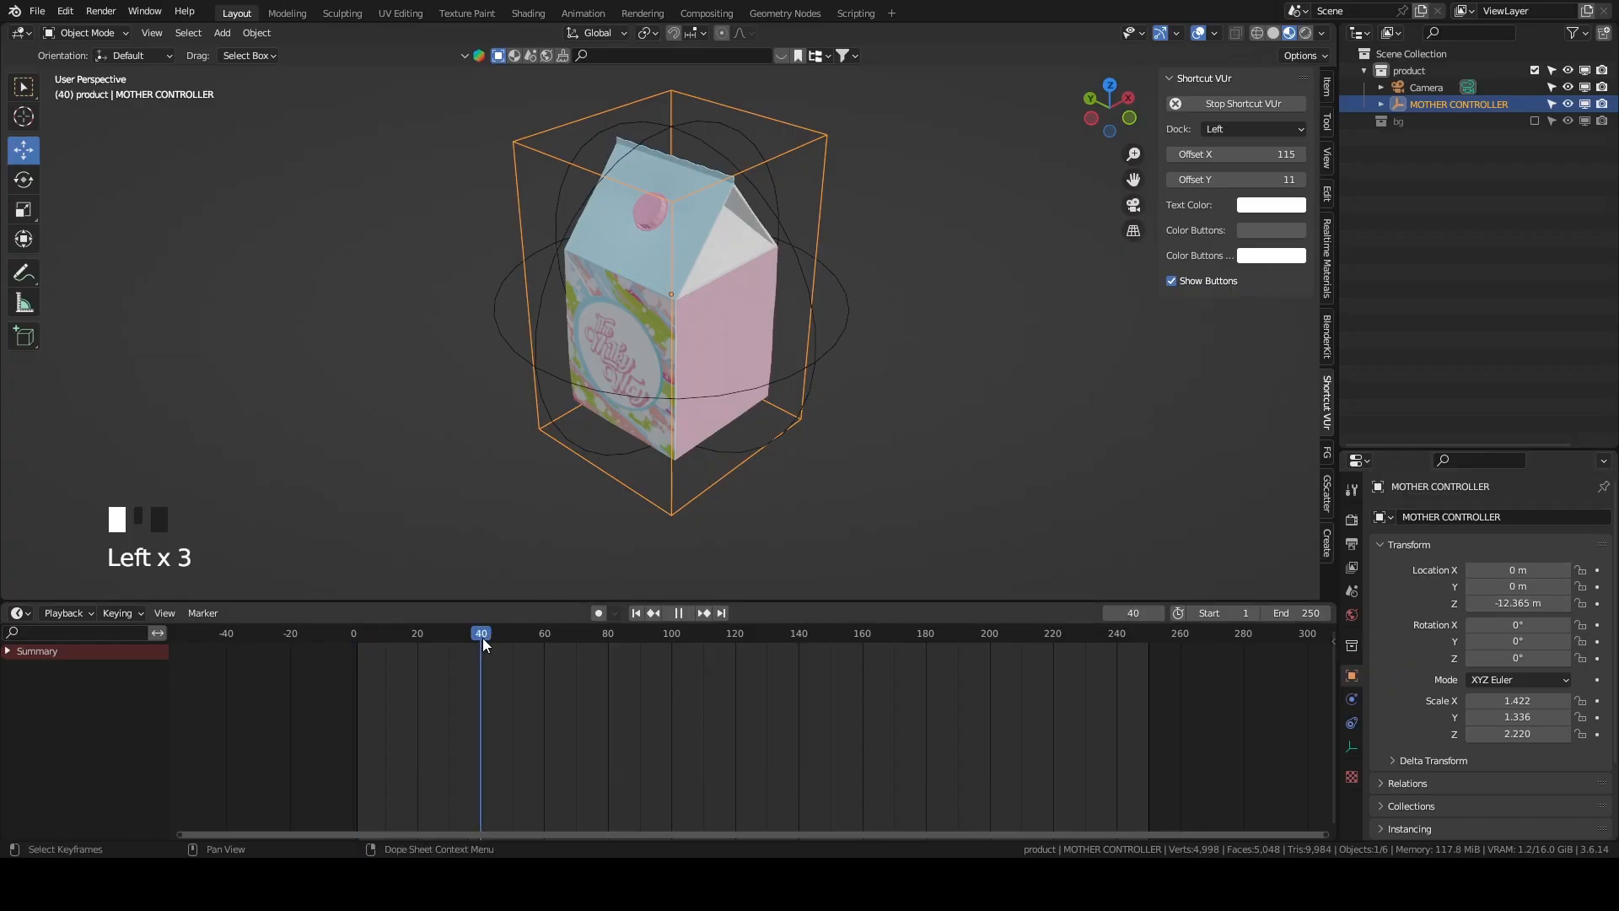
Set the animation's end frame to 500, play it briefly, and move the playhead to frame 150.
{"action": "scroll", "coordinate": [914, 735], "scroll_direction": "down", "scroll_amount": 6}
{"action": "left_click", "coordinate": [1294, 613]}
{"action": "type", "text": "5"}
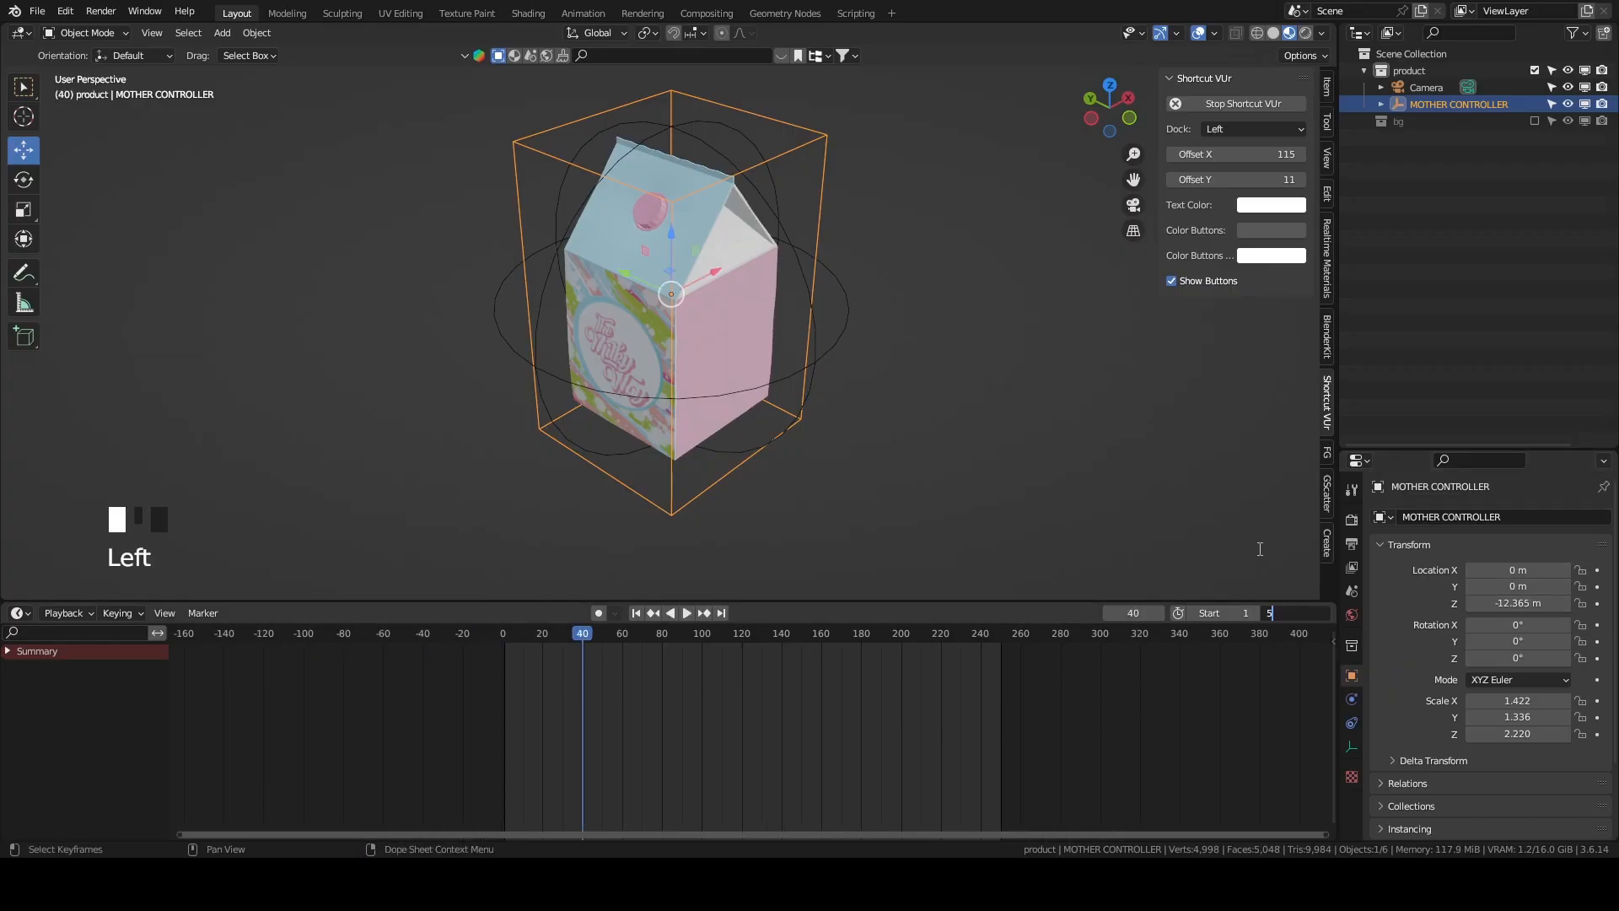
{"action": "type", "text": "00"}
{"action": "key", "text": "Return"}
{"action": "key", "text": "Home"}
{"action": "key", "text": "space"}
{"action": "key", "text": "space"}
{"action": "key", "text": "space"}
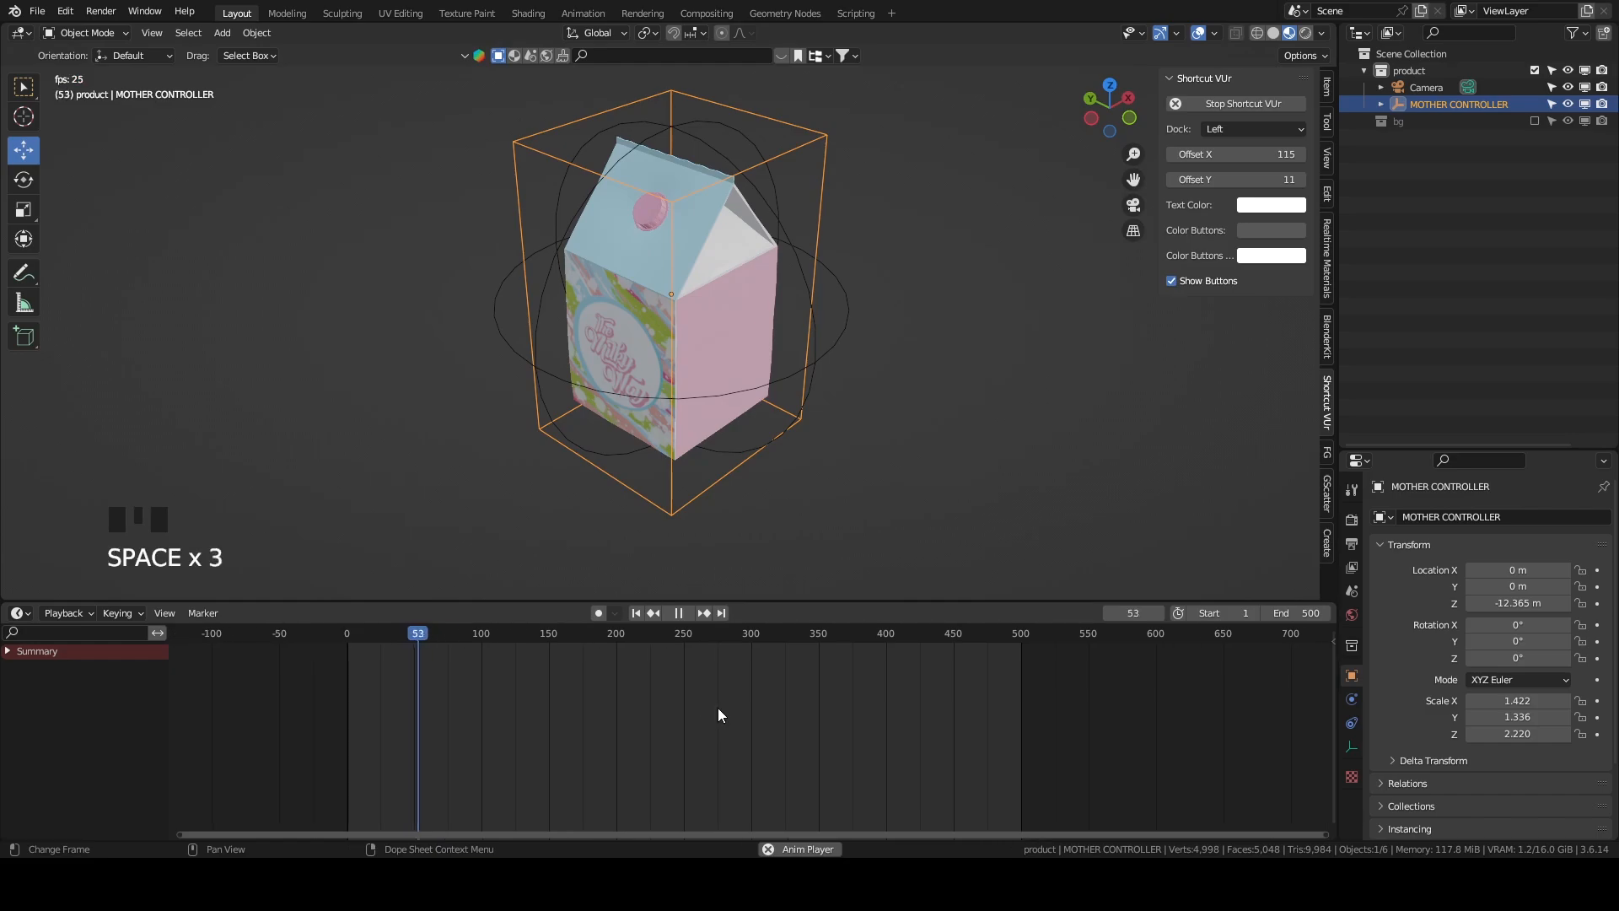
{"action": "key", "text": "space"}
{"action": "left_click_drag", "start_coordinate": [473, 637], "coordinate": [549, 639]}
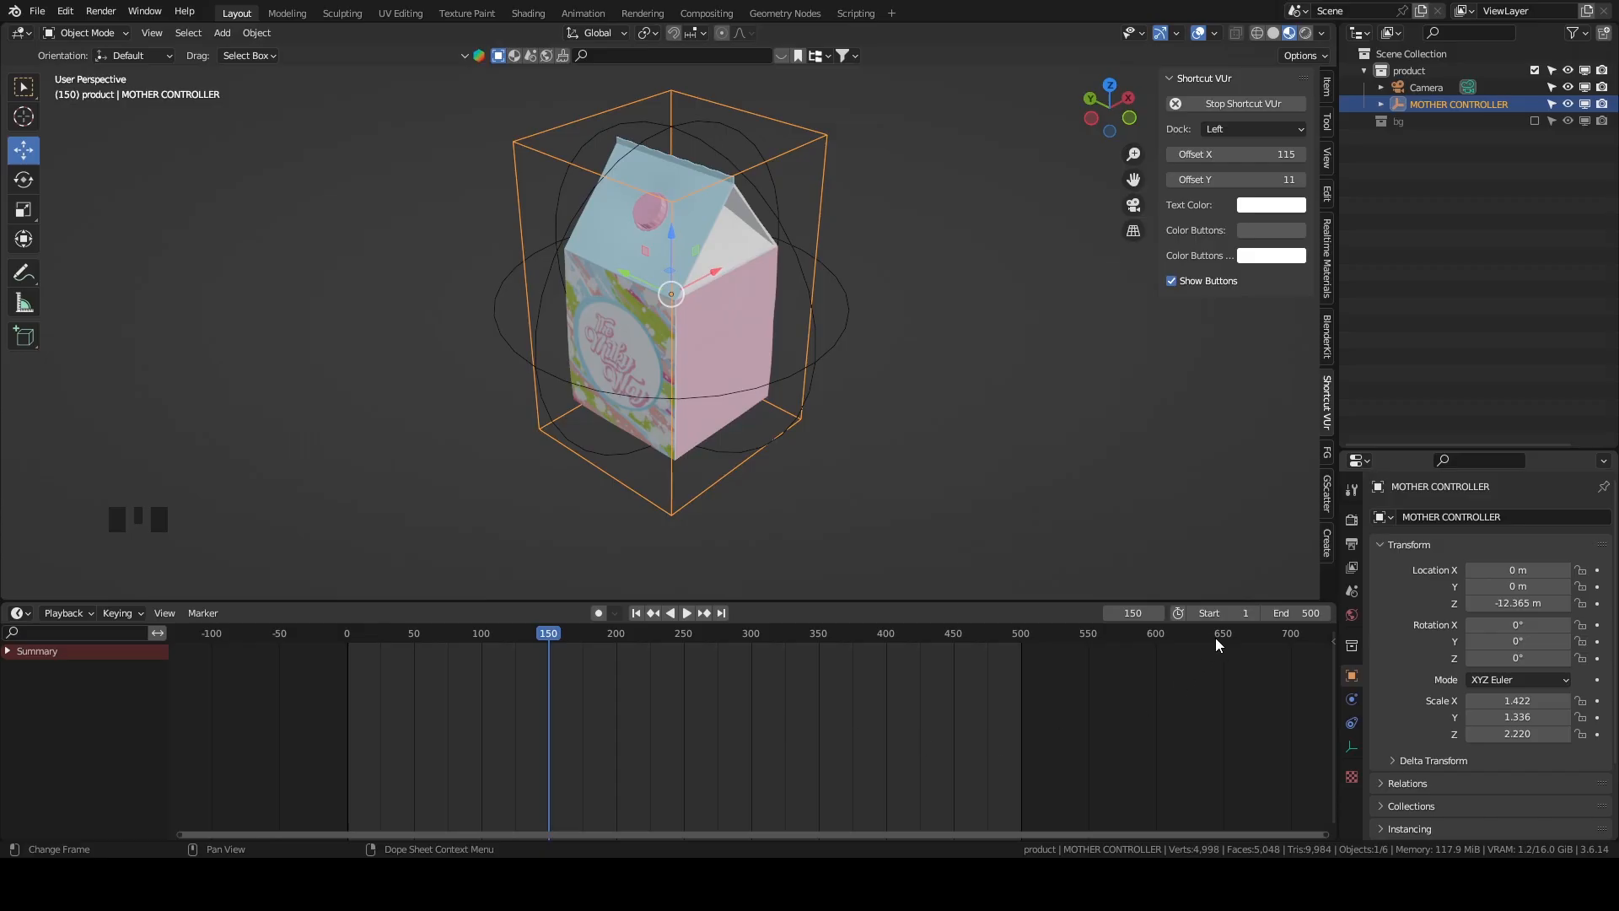
Extend the animation's end frame to 1000.
{"action": "left_click", "coordinate": [1315, 611]}
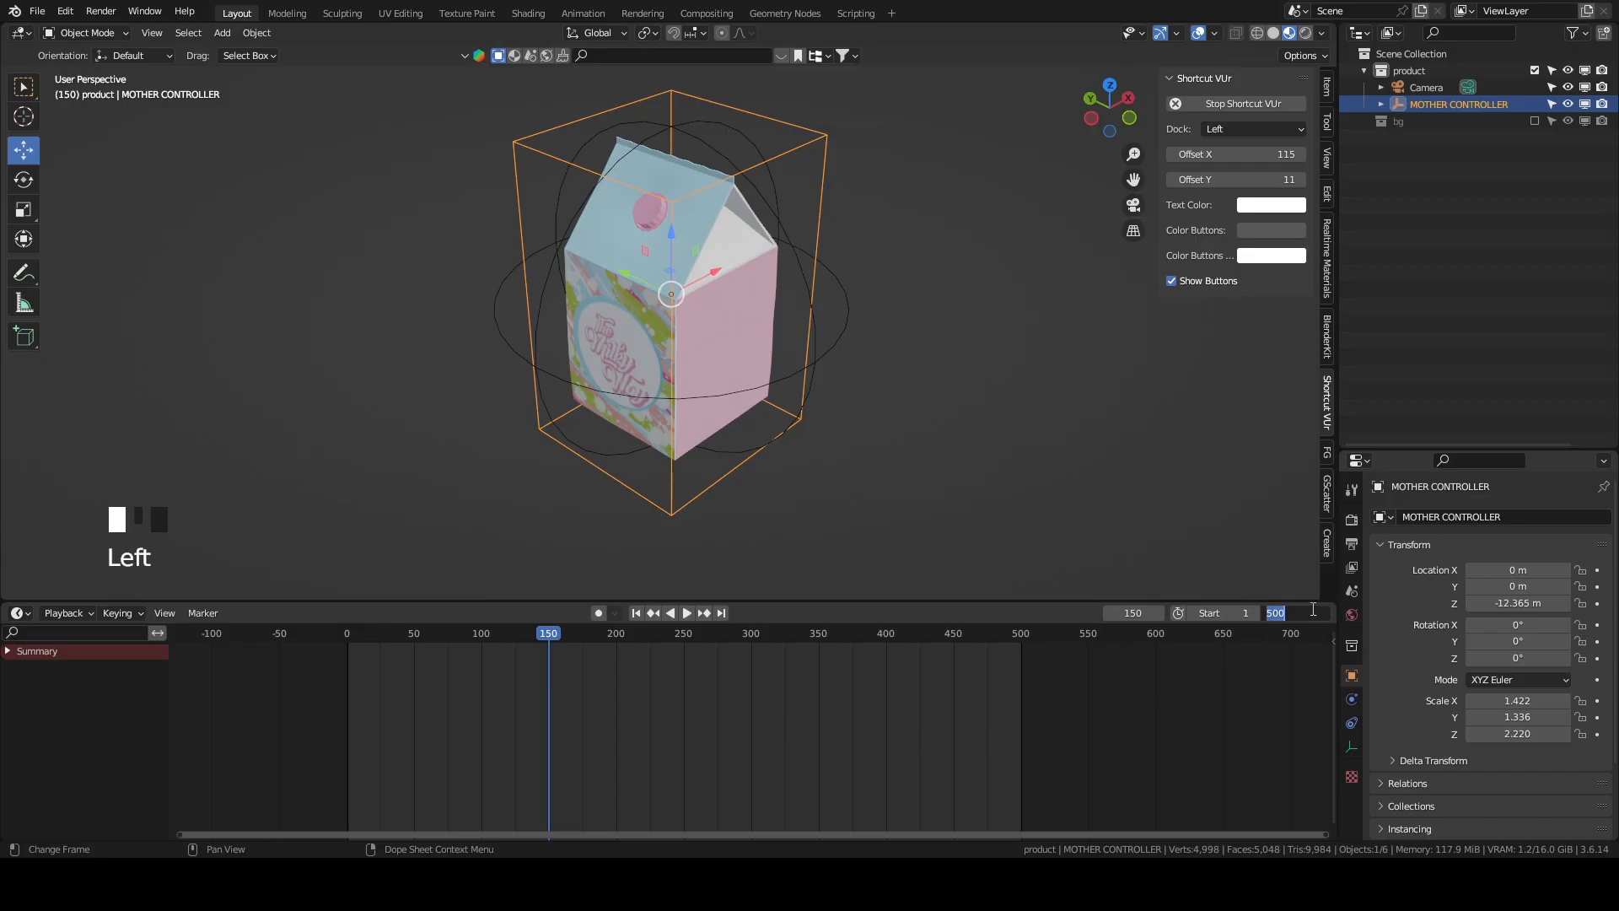
{"action": "type", "text": "1000"}
{"action": "key", "text": "Return"}
{"action": "scroll", "coordinate": [1051, 657], "scroll_direction": "down", "scroll_amount": 2}
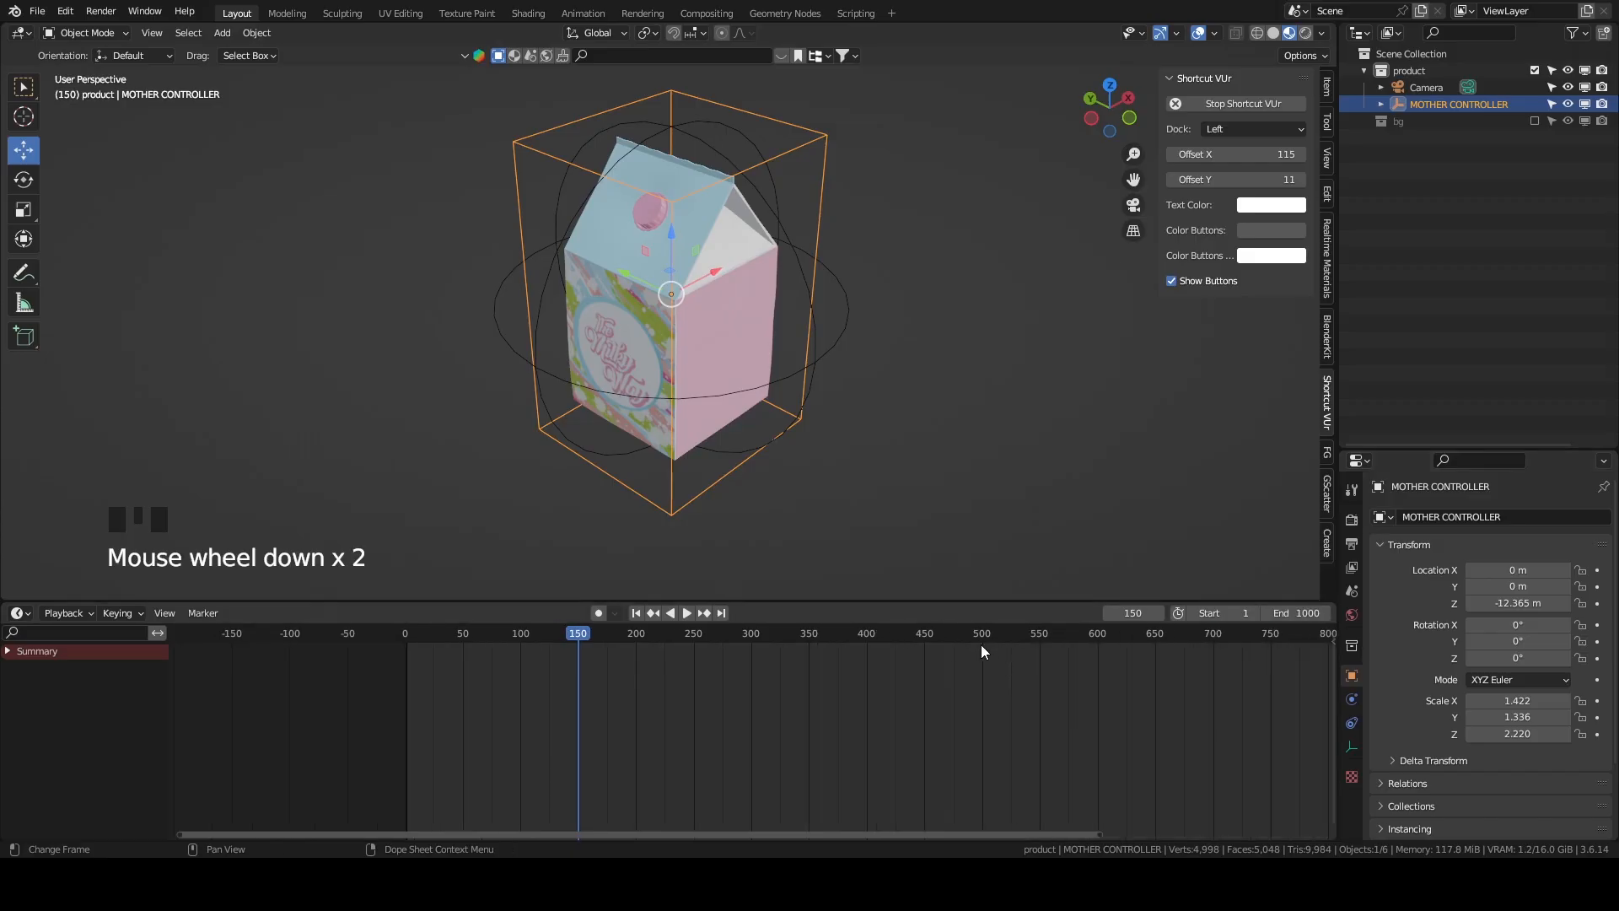
Keyframe the MOTHER CONTROLLER empty's Z location at frame 450.
{"action": "left_click", "coordinate": [928, 634]}
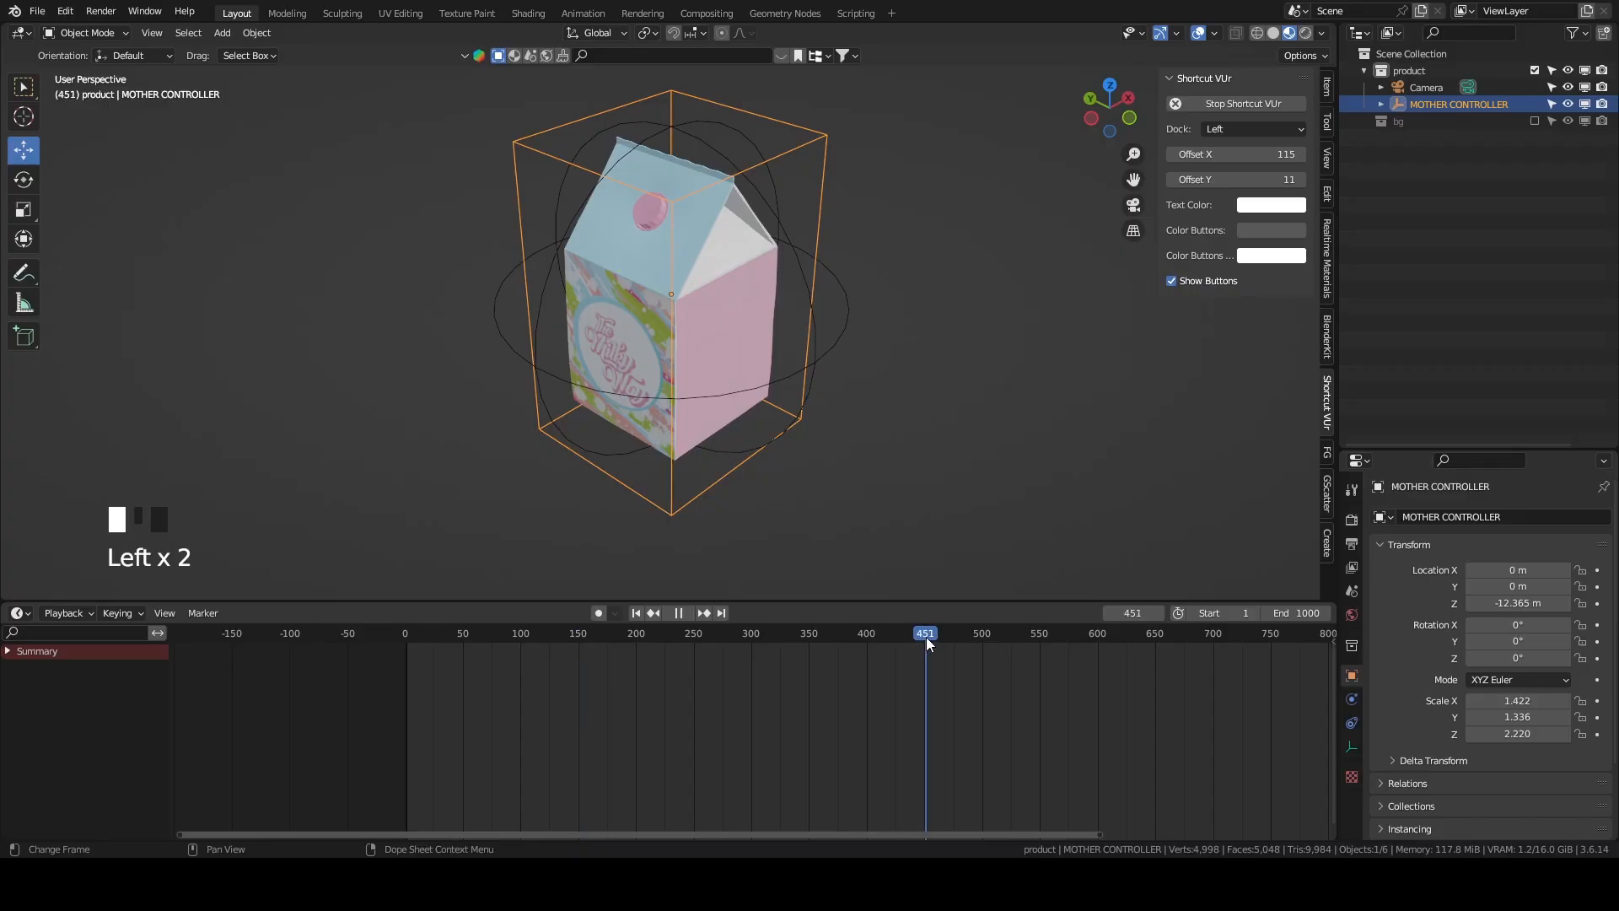
{"action": "left_click_drag", "start_coordinate": [926, 637], "coordinate": [924, 637]}
{"action": "mouse_move", "coordinate": [978, 396]}
{"action": "middle_mouse_down"}
{"action": "mouse_move", "coordinate": [958, 371]}
{"action": "mouse_move", "coordinate": [978, 413]}
{"action": "middle_mouse_up"}
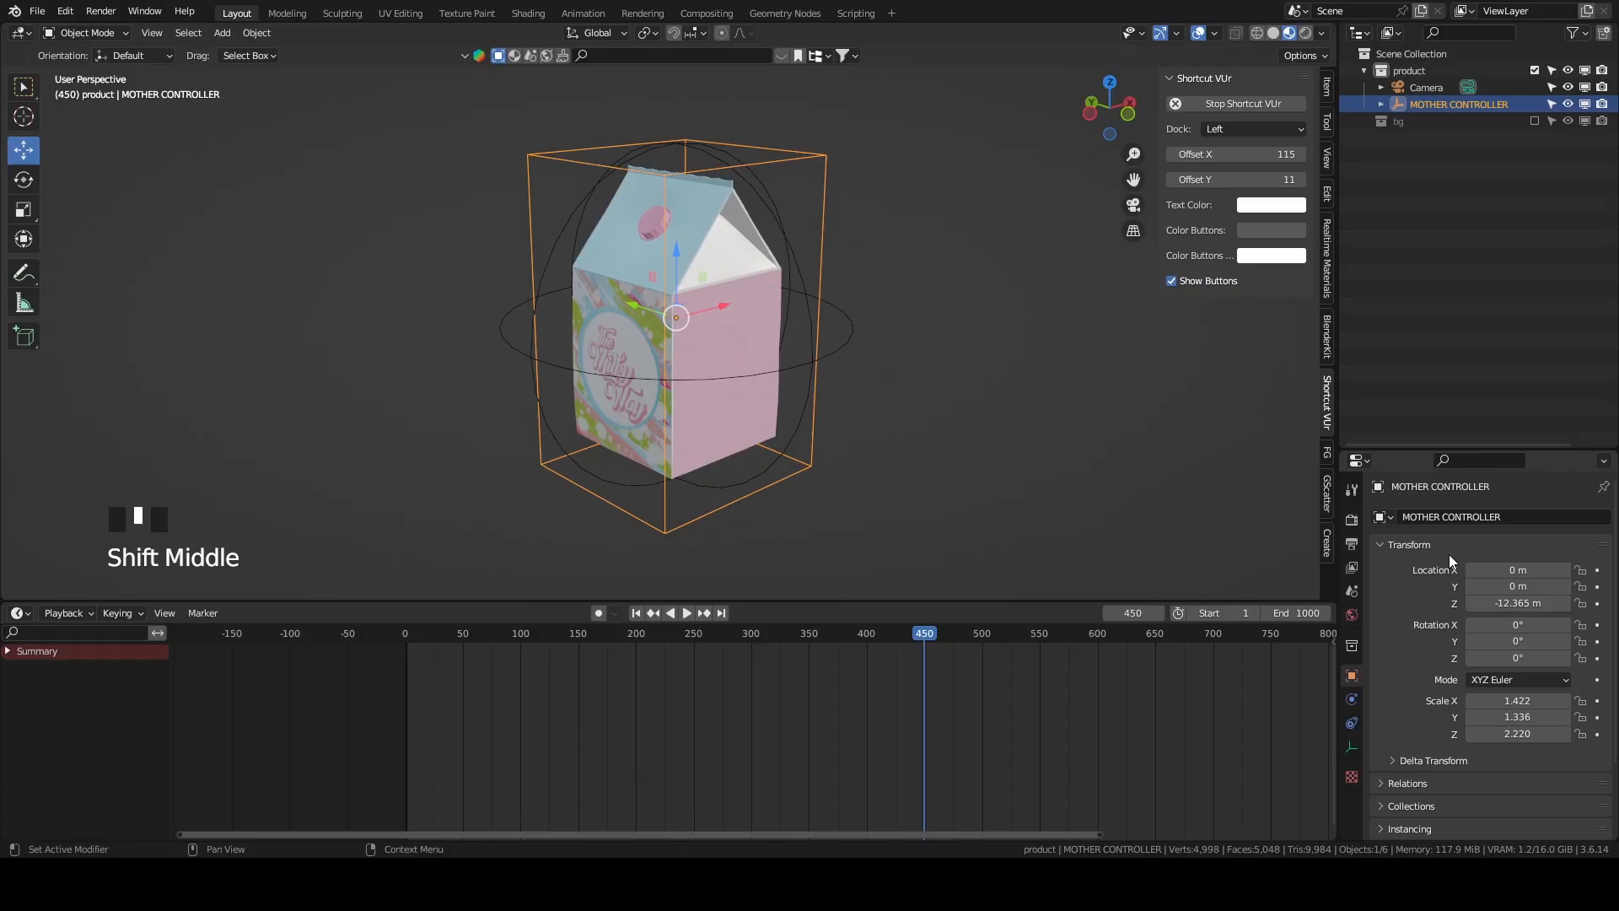
{"action": "left_click", "coordinate": [1598, 603]}
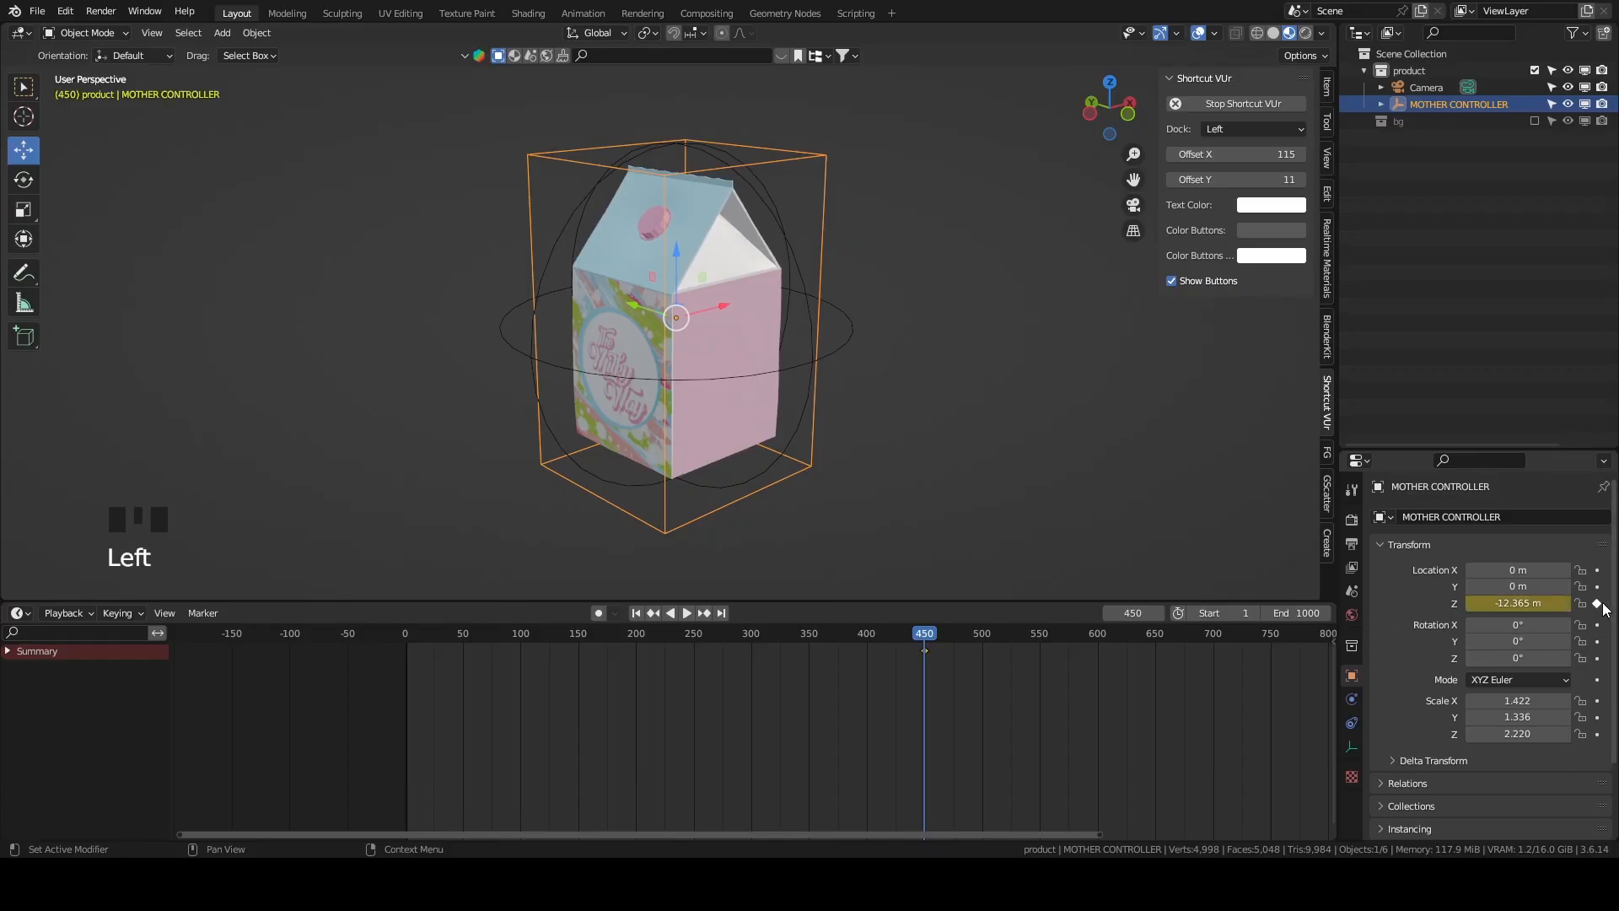
Enable the bg collection in the scene and look at the carton through the camera.
{"action": "left_click", "coordinate": [1133, 205]}
{"action": "left_click", "coordinate": [1133, 205]}
{"action": "left_click", "coordinate": [1535, 120]}
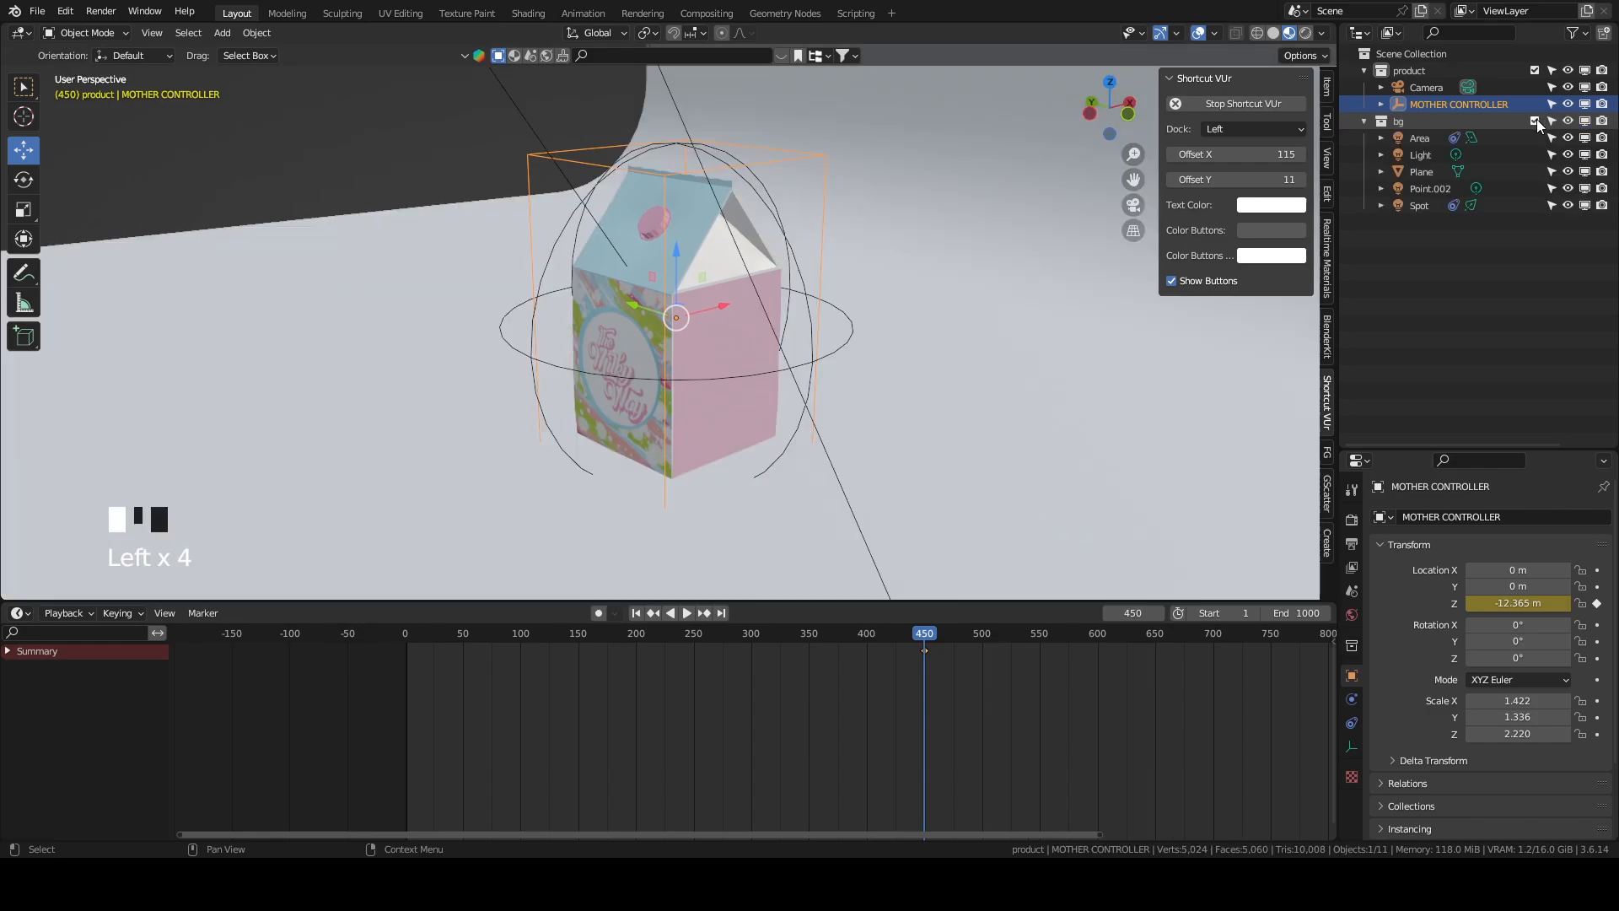
{"action": "middle_click_drag", "start_coordinate": [810, 329], "coordinate": [1109, 195]}
{"action": "left_click", "coordinate": [1133, 205]}
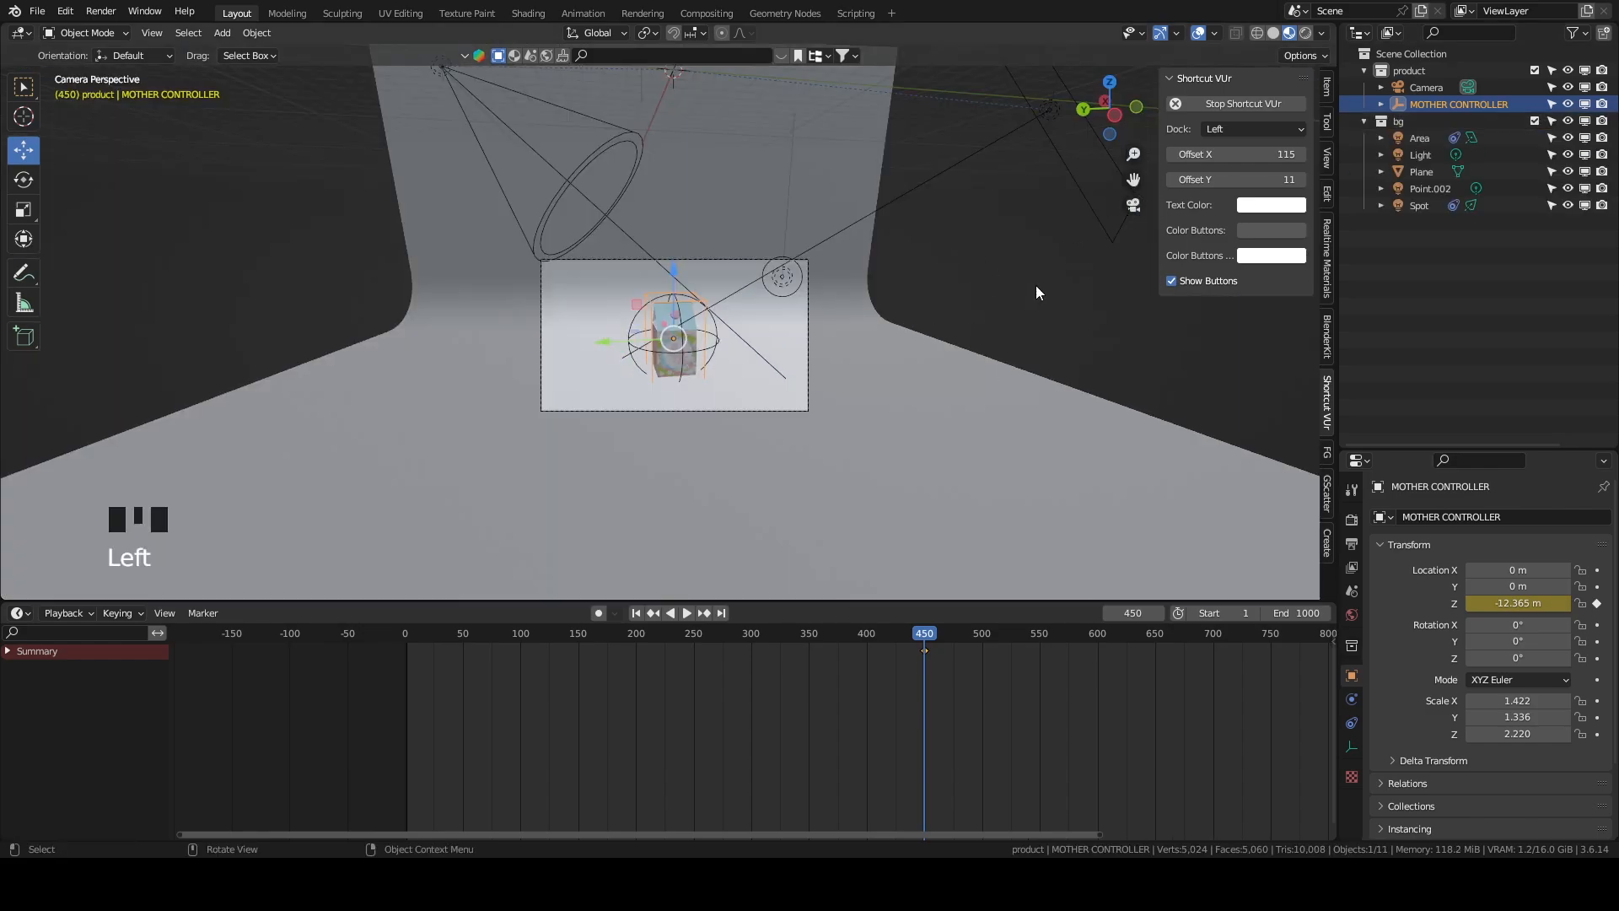
{"action": "scroll", "coordinate": [1398, 82], "scroll_direction": "up", "scroll_amount": 1}
Select the Camera, lock it to the view with Camera to View, and look through it.
{"action": "left_click", "coordinate": [1408, 85]}
{"action": "left_click", "coordinate": [1328, 122]}
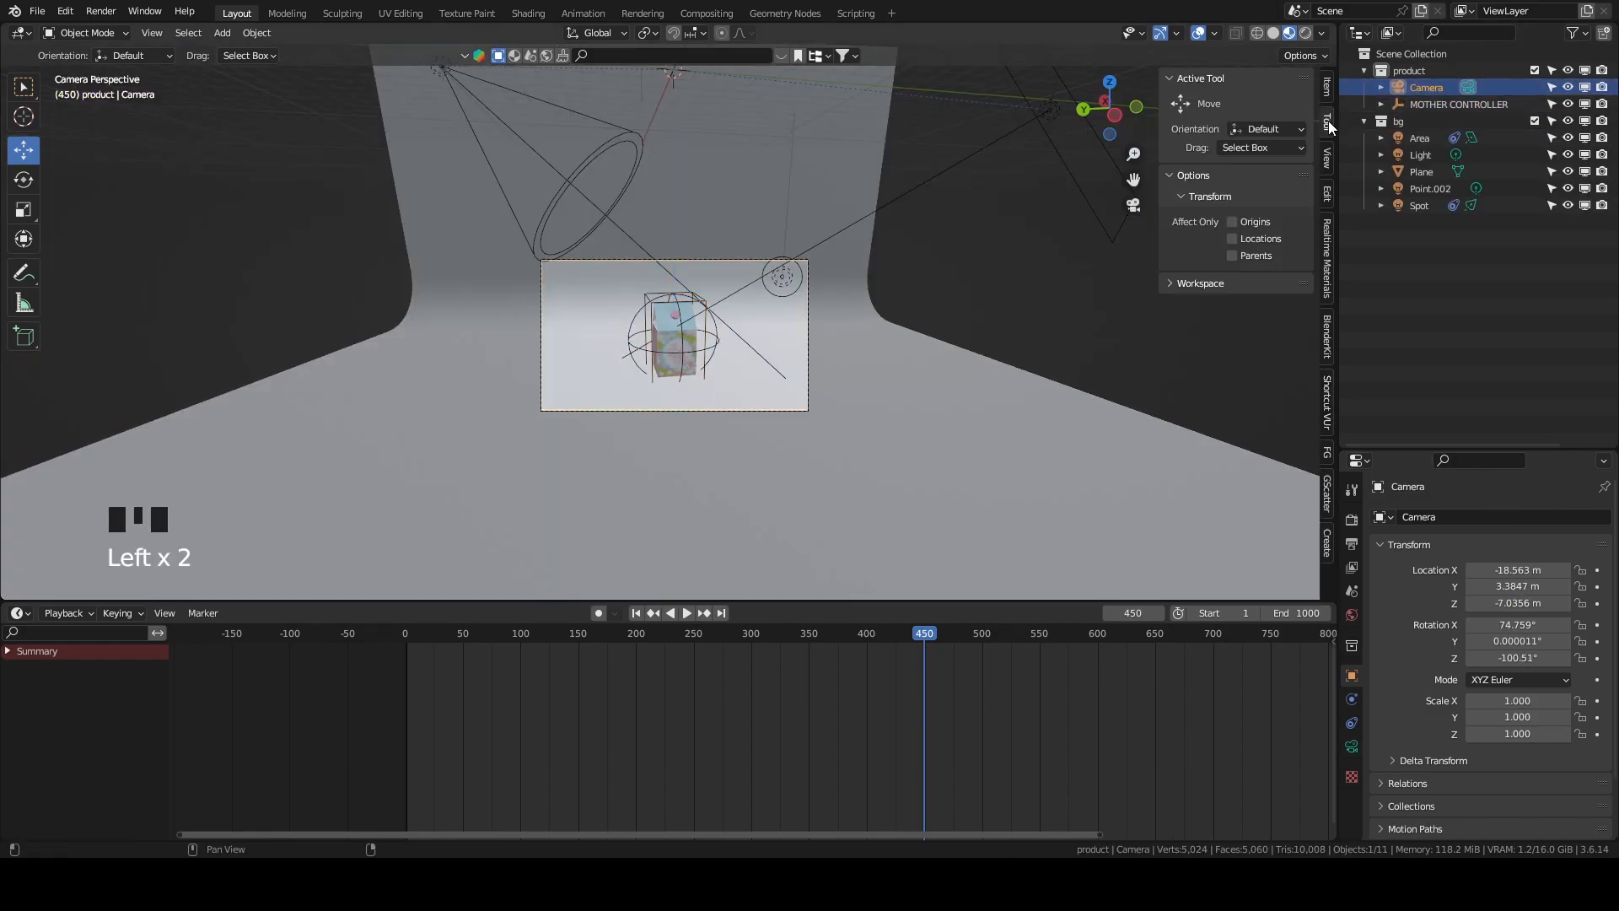
{"action": "left_click", "coordinate": [1327, 156]}
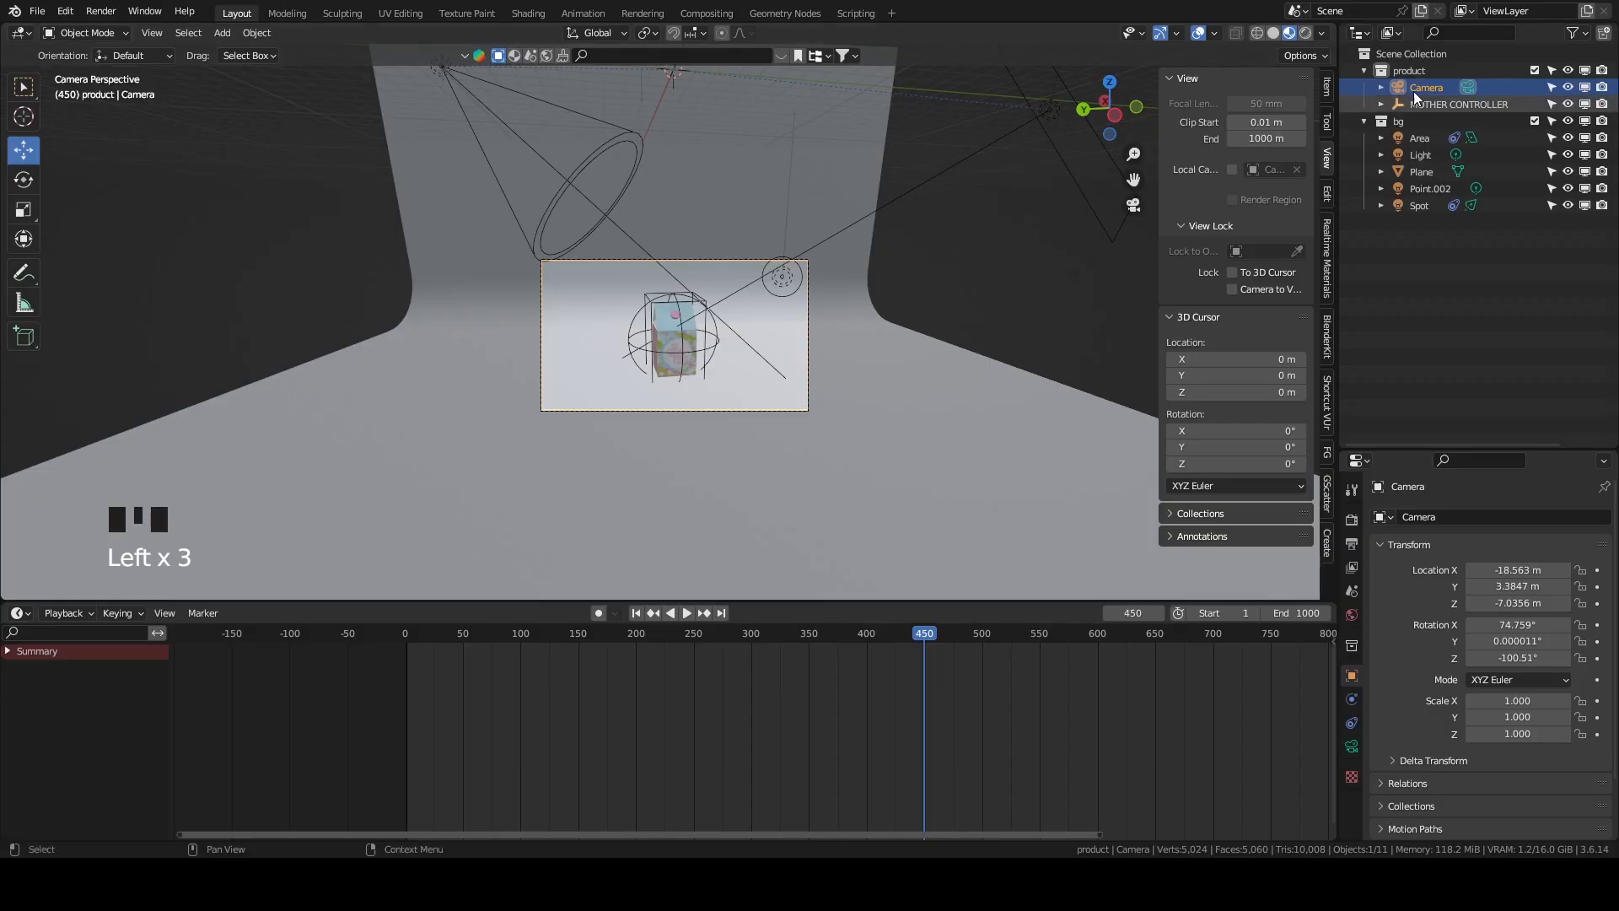
{"action": "middle_click_drag", "start_coordinate": [955, 314], "coordinate": [935, 358]}
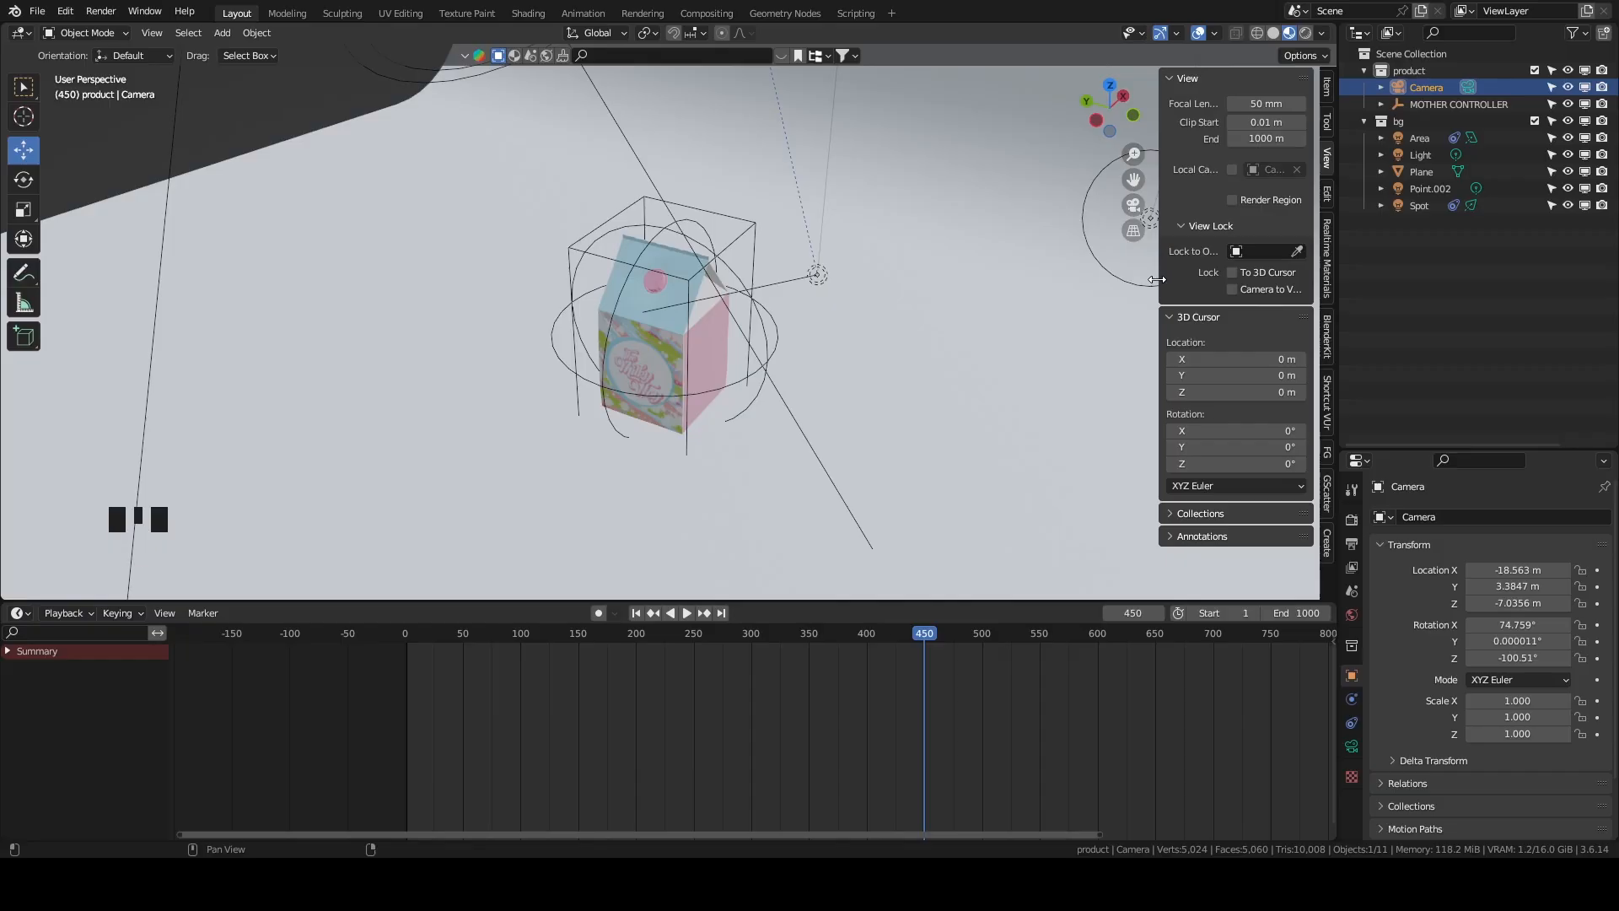
{"action": "left_click_drag", "start_coordinate": [1157, 279], "coordinate": [1081, 276]}
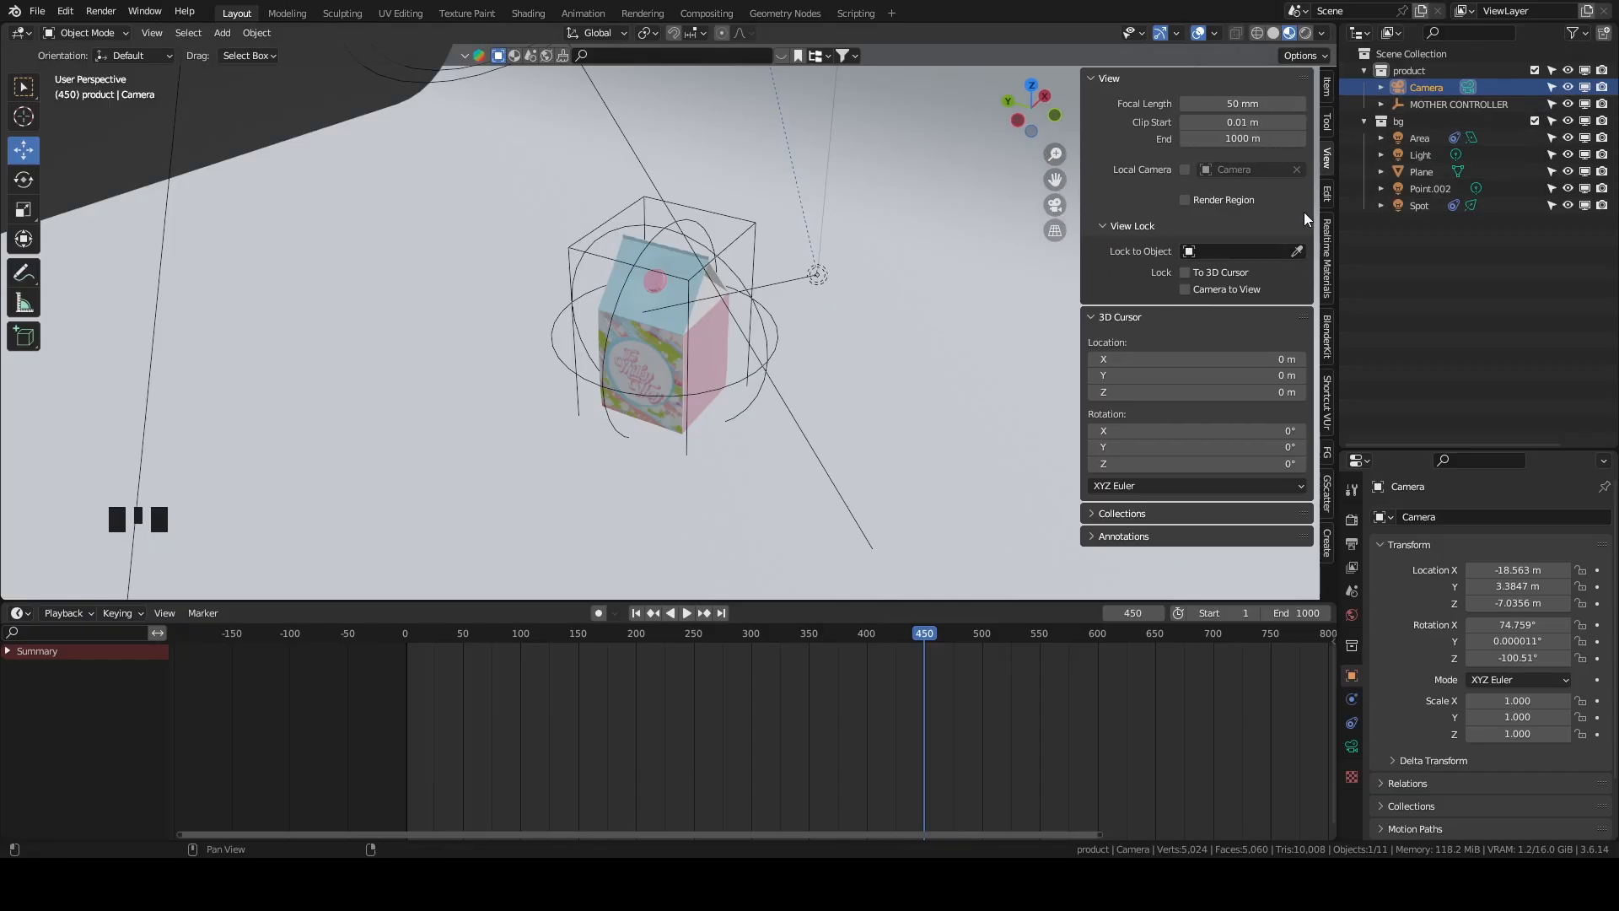
{"action": "left_click", "coordinate": [1238, 292]}
{"action": "left_click", "coordinate": [1055, 205]}
Reframe the camera so the carton shows two sides at a three-quarter angle, and turn off Camera to View.
{"action": "middle_click_drag", "start_coordinate": [924, 292], "coordinate": [1015, 317]}
{"action": "scroll", "coordinate": [857, 292], "scroll_direction": "up", "scroll_amount": 2}
{"action": "scroll", "coordinate": [927, 302], "scroll_direction": "up", "scroll_amount": 1}
{"action": "scroll", "coordinate": [946, 296], "scroll_direction": "down", "scroll_amount": 1}
{"action": "left_click", "coordinate": [1173, 290]}
{"action": "left_click", "coordinate": [1184, 290]}
{"action": "left_click", "coordinate": [1055, 205]}
{"action": "scroll", "coordinate": [886, 312], "scroll_direction": "up", "scroll_amount": 2}
{"action": "scroll", "coordinate": [941, 291], "scroll_direction": "down", "scroll_amount": 2}
{"action": "scroll", "coordinate": [932, 300], "scroll_direction": "up", "scroll_amount": 3}
{"action": "scroll", "coordinate": [932, 299], "scroll_direction": "down", "scroll_amount": 3}
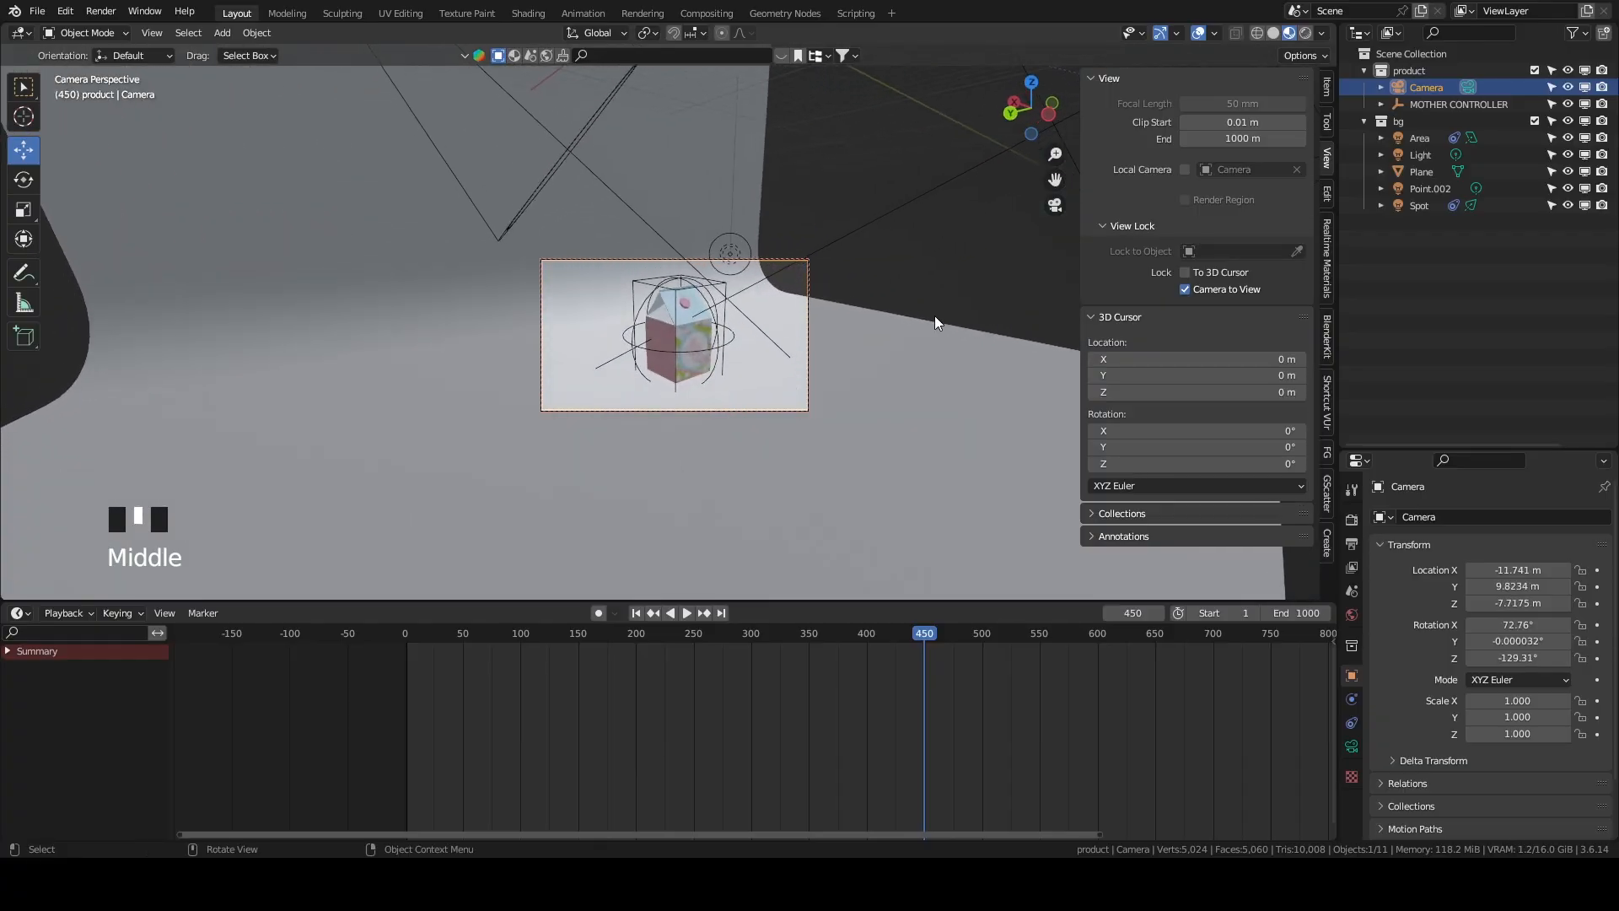
{"action": "left_click", "coordinate": [1206, 290]}
At frame 550, raise the MOTHER CONTROLLER empty above the camera frame to about Z -6.11 m and keyframe its Z location.
{"action": "scroll", "coordinate": [699, 336], "scroll_direction": "up", "scroll_amount": 4}
{"action": "left_click", "coordinate": [609, 238]}
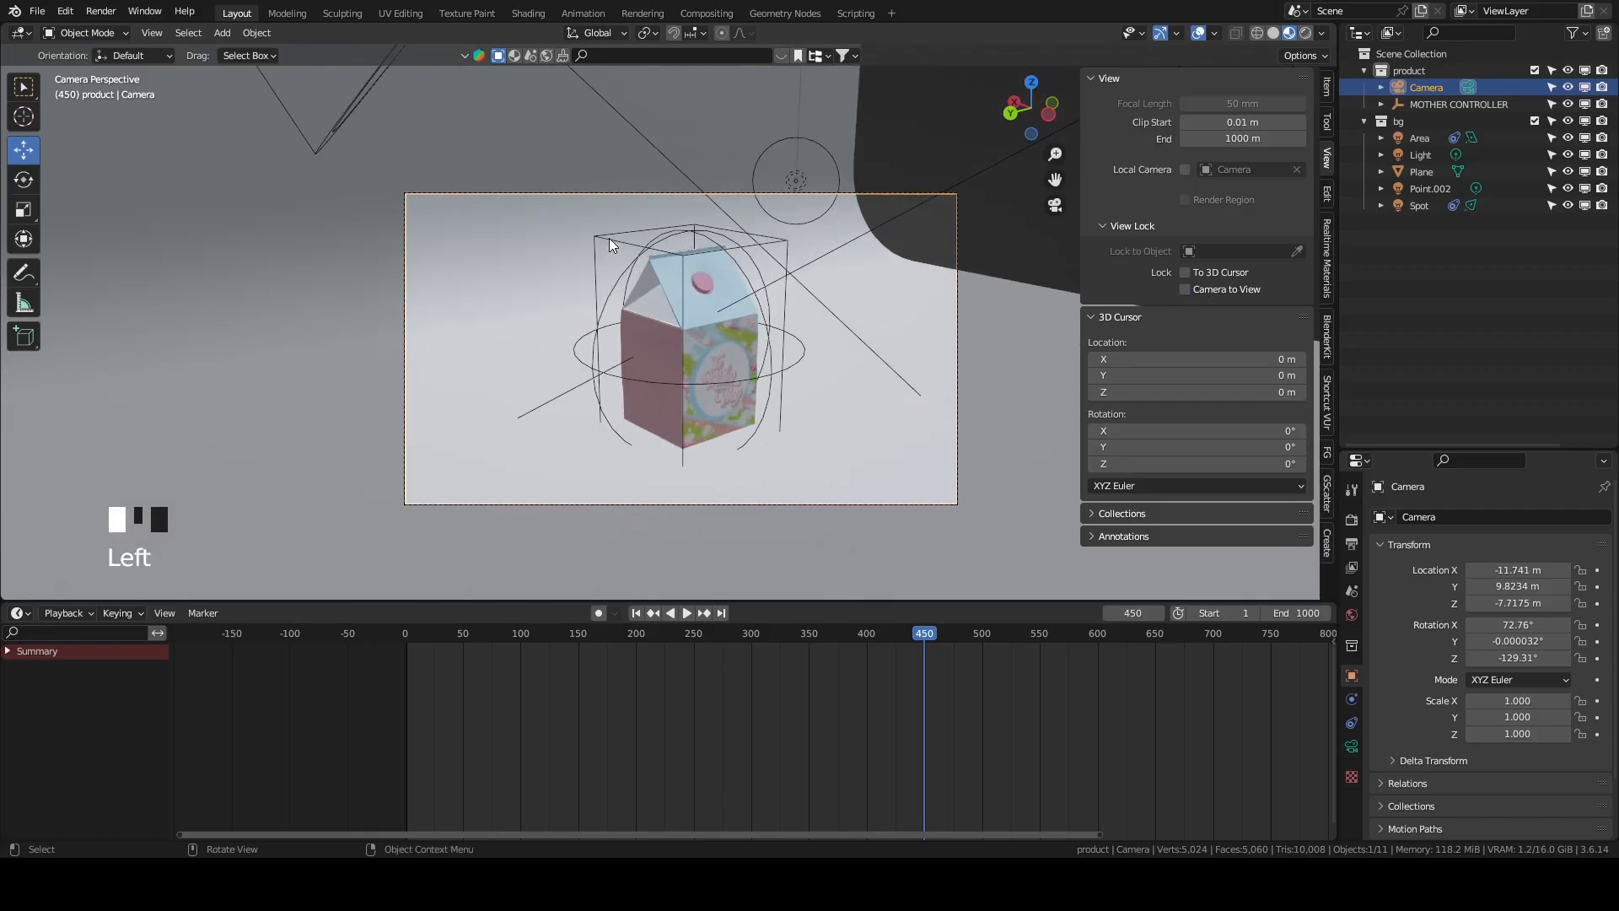
{"action": "scroll", "coordinate": [961, 672], "scroll_direction": "down", "scroll_amount": 7}
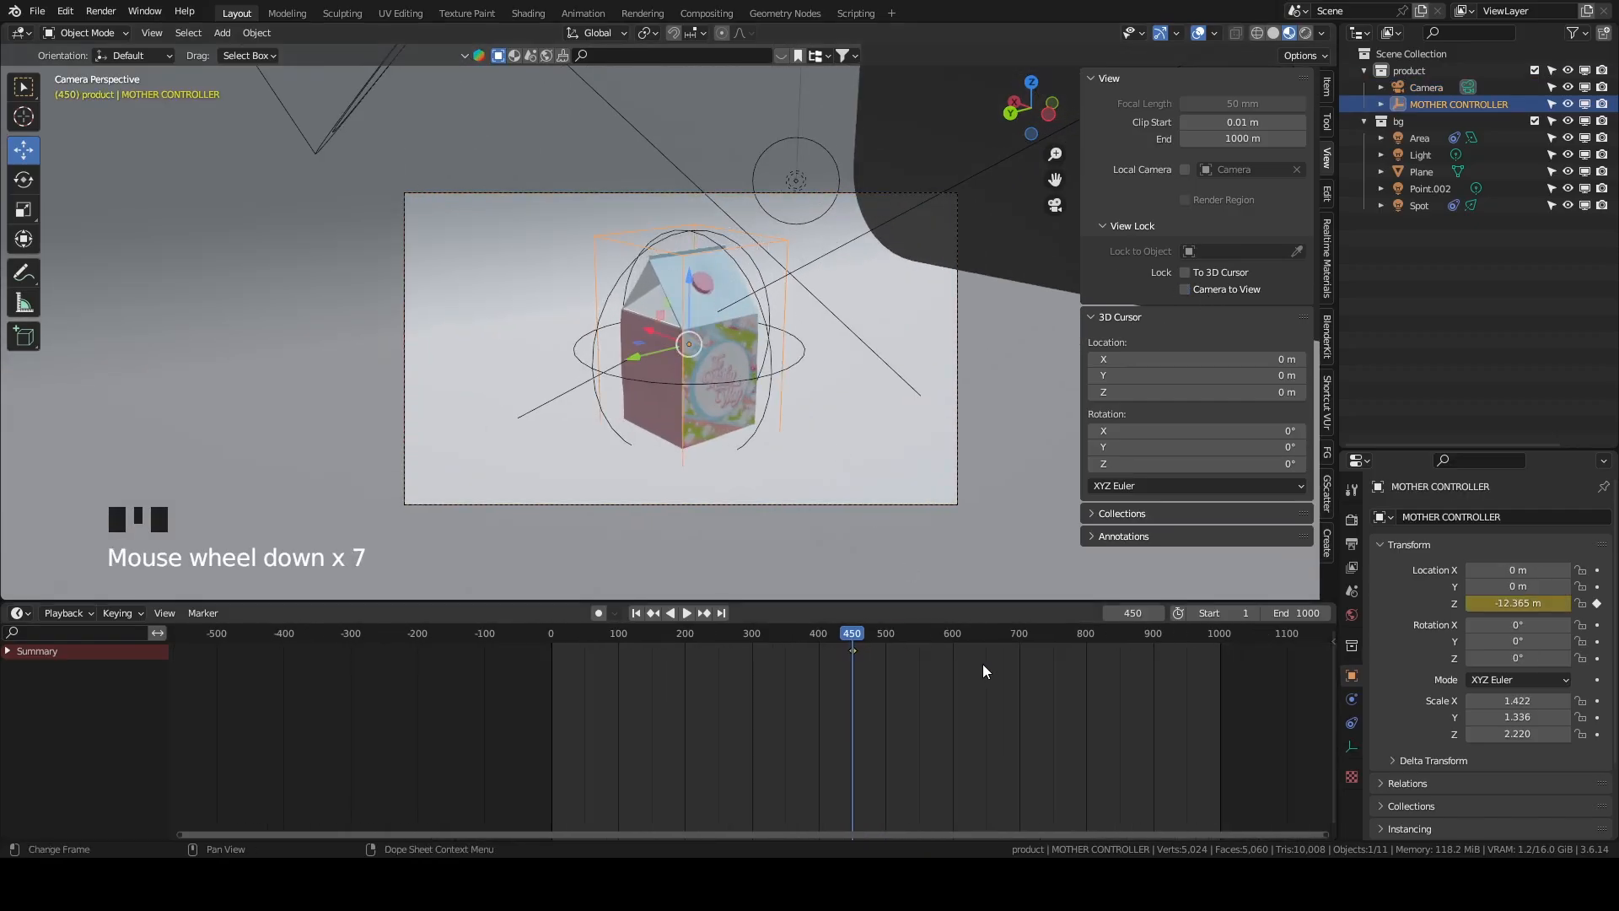
{"action": "left_click_drag", "start_coordinate": [853, 632], "coordinate": [854, 634]}
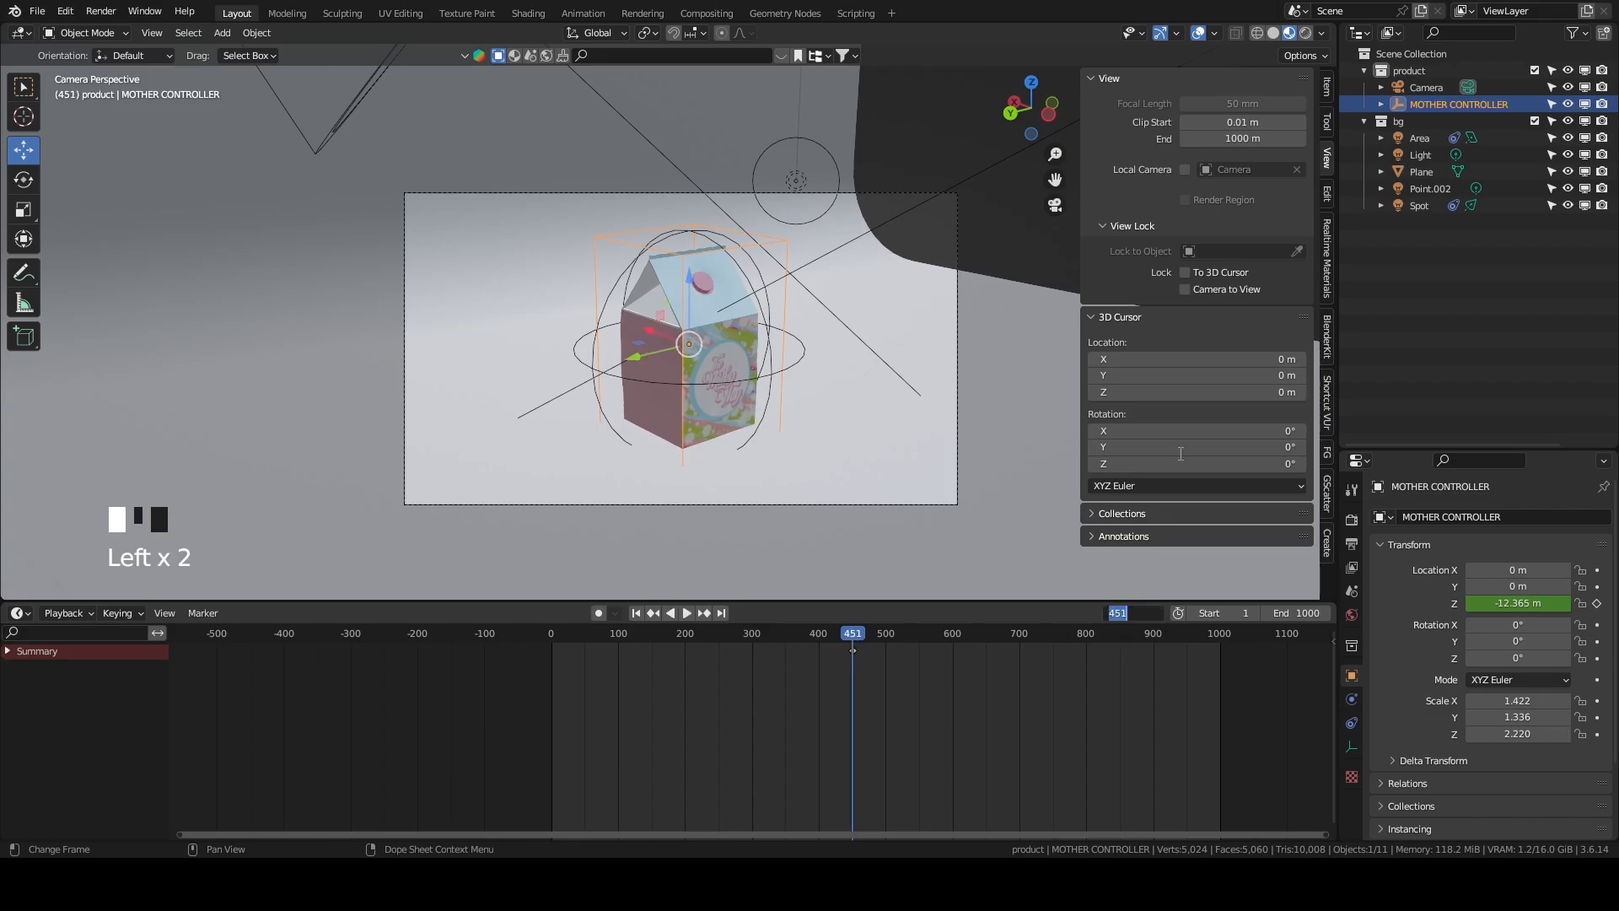
{"action": "key", "text": "Return"}
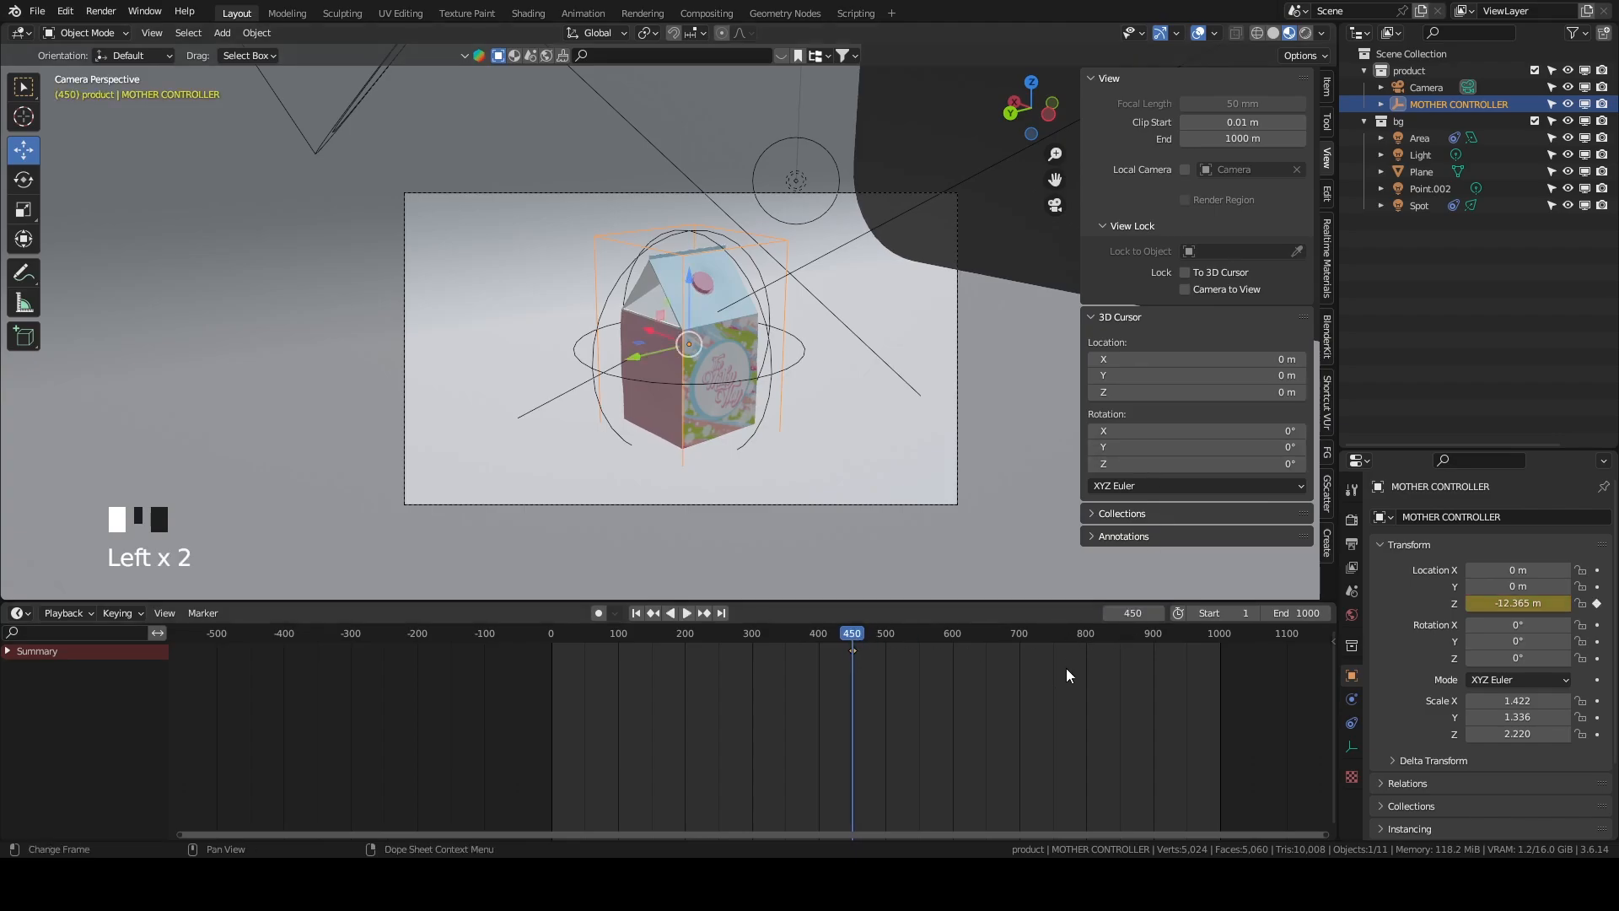
{"action": "scroll", "coordinate": [1035, 702], "scroll_direction": "up", "scroll_amount": 3}
{"action": "middle_click_drag", "start_coordinate": [1035, 702], "coordinate": [879, 681]}
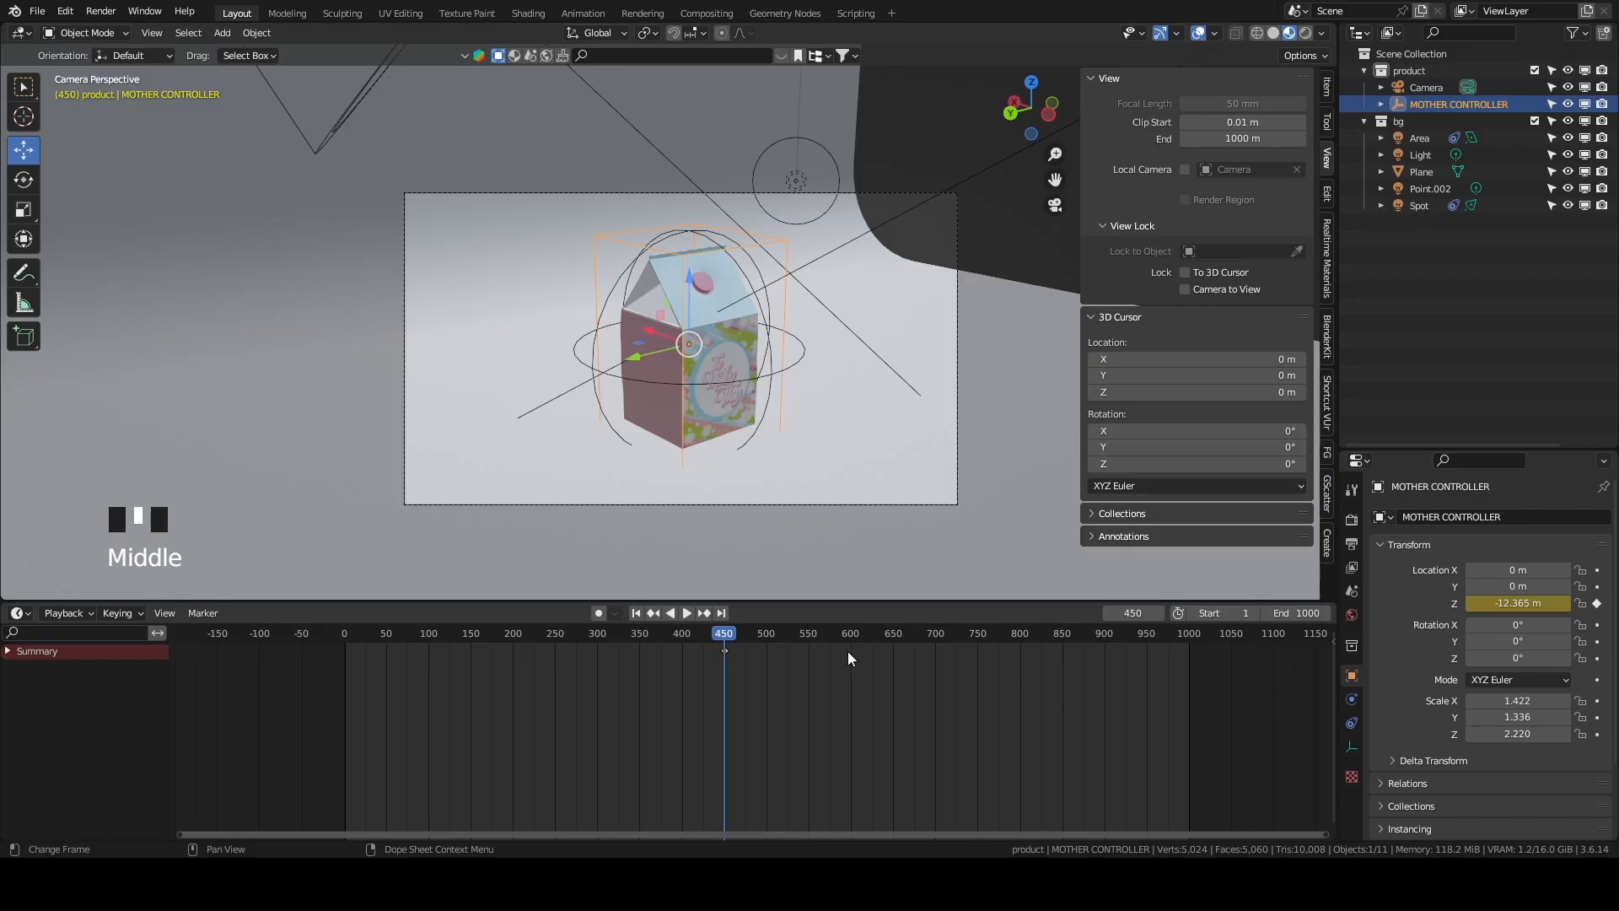
{"action": "left_click_drag", "start_coordinate": [737, 631], "coordinate": [807, 649]}
{"action": "scroll", "coordinate": [799, 254], "scroll_direction": "down", "scroll_amount": 2}
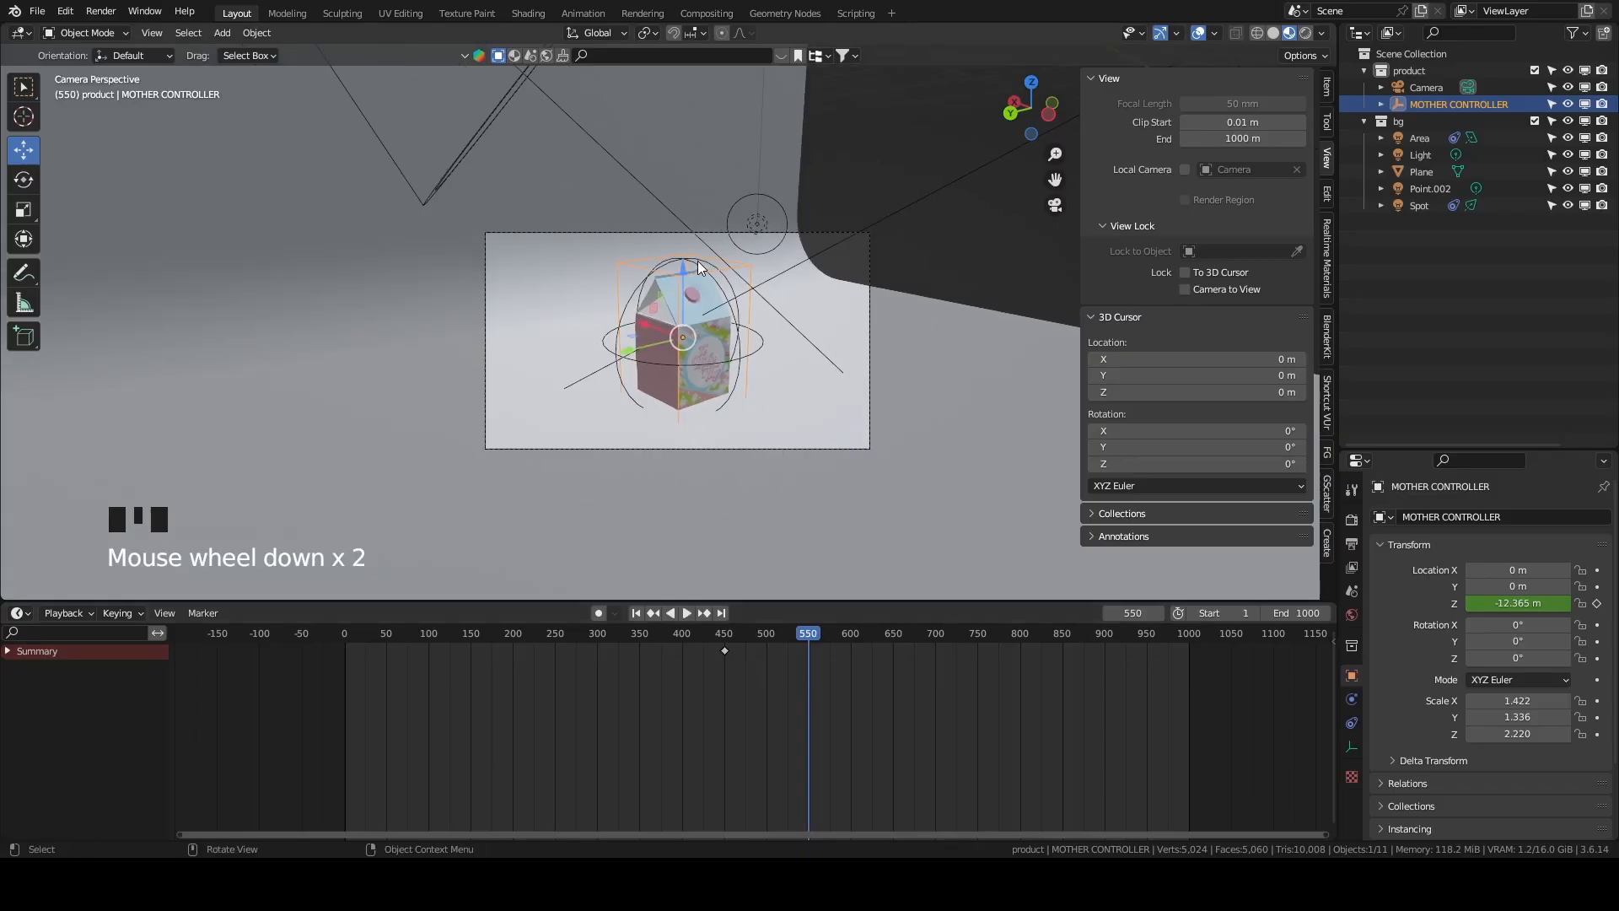
{"action": "left_click_drag", "start_coordinate": [681, 271], "coordinate": [726, 585]}
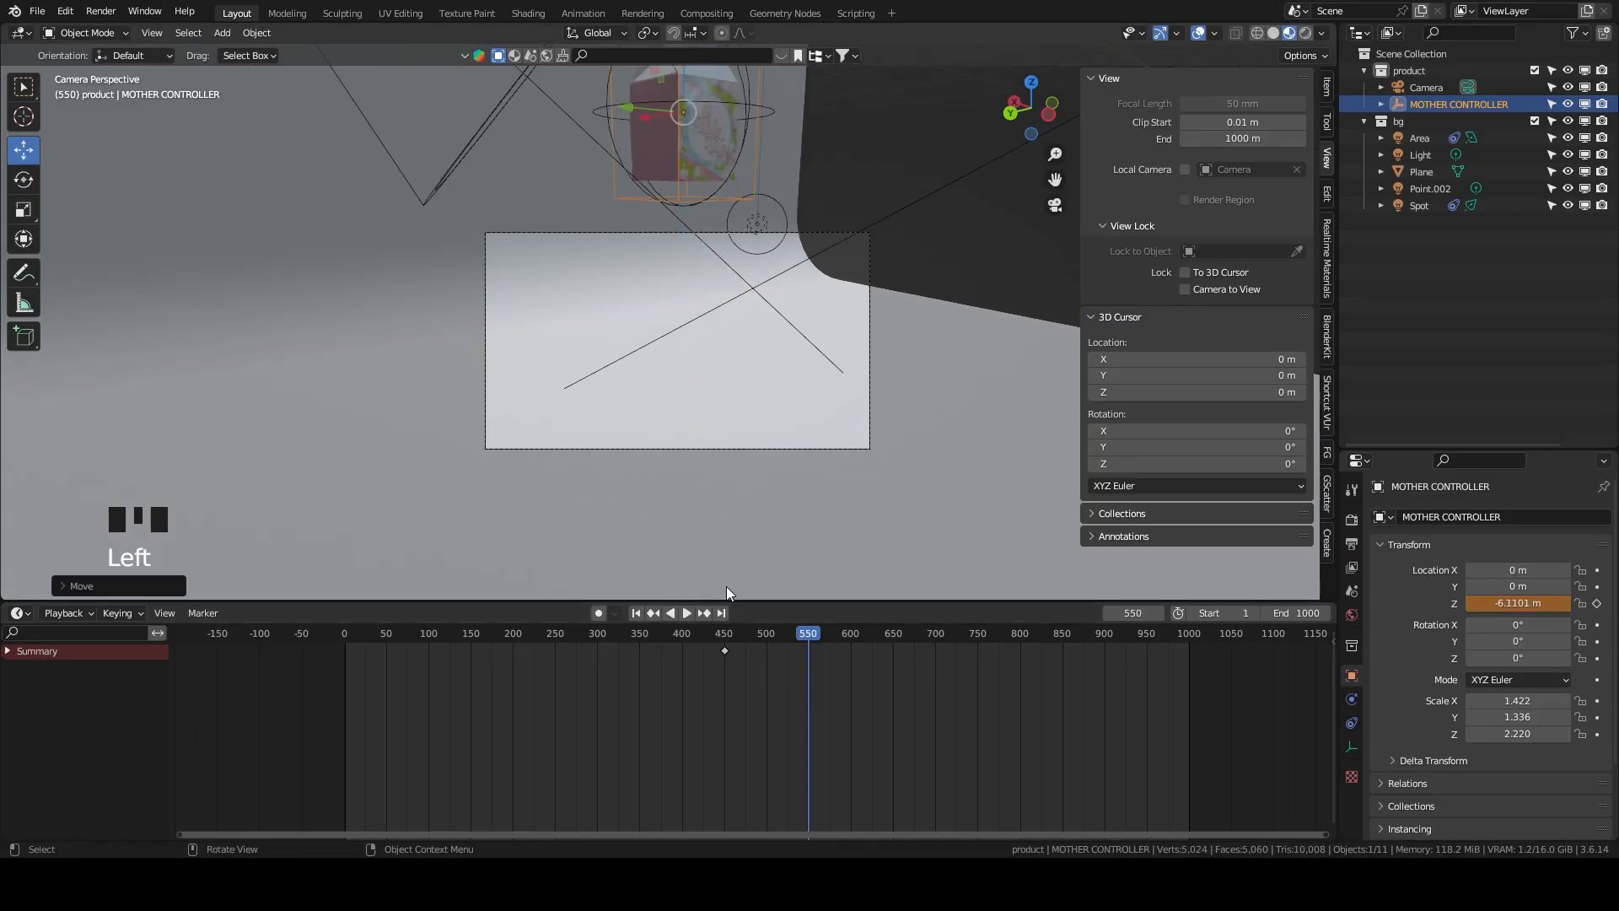
{"action": "scroll", "coordinate": [843, 354], "scroll_direction": "down", "scroll_amount": 6}
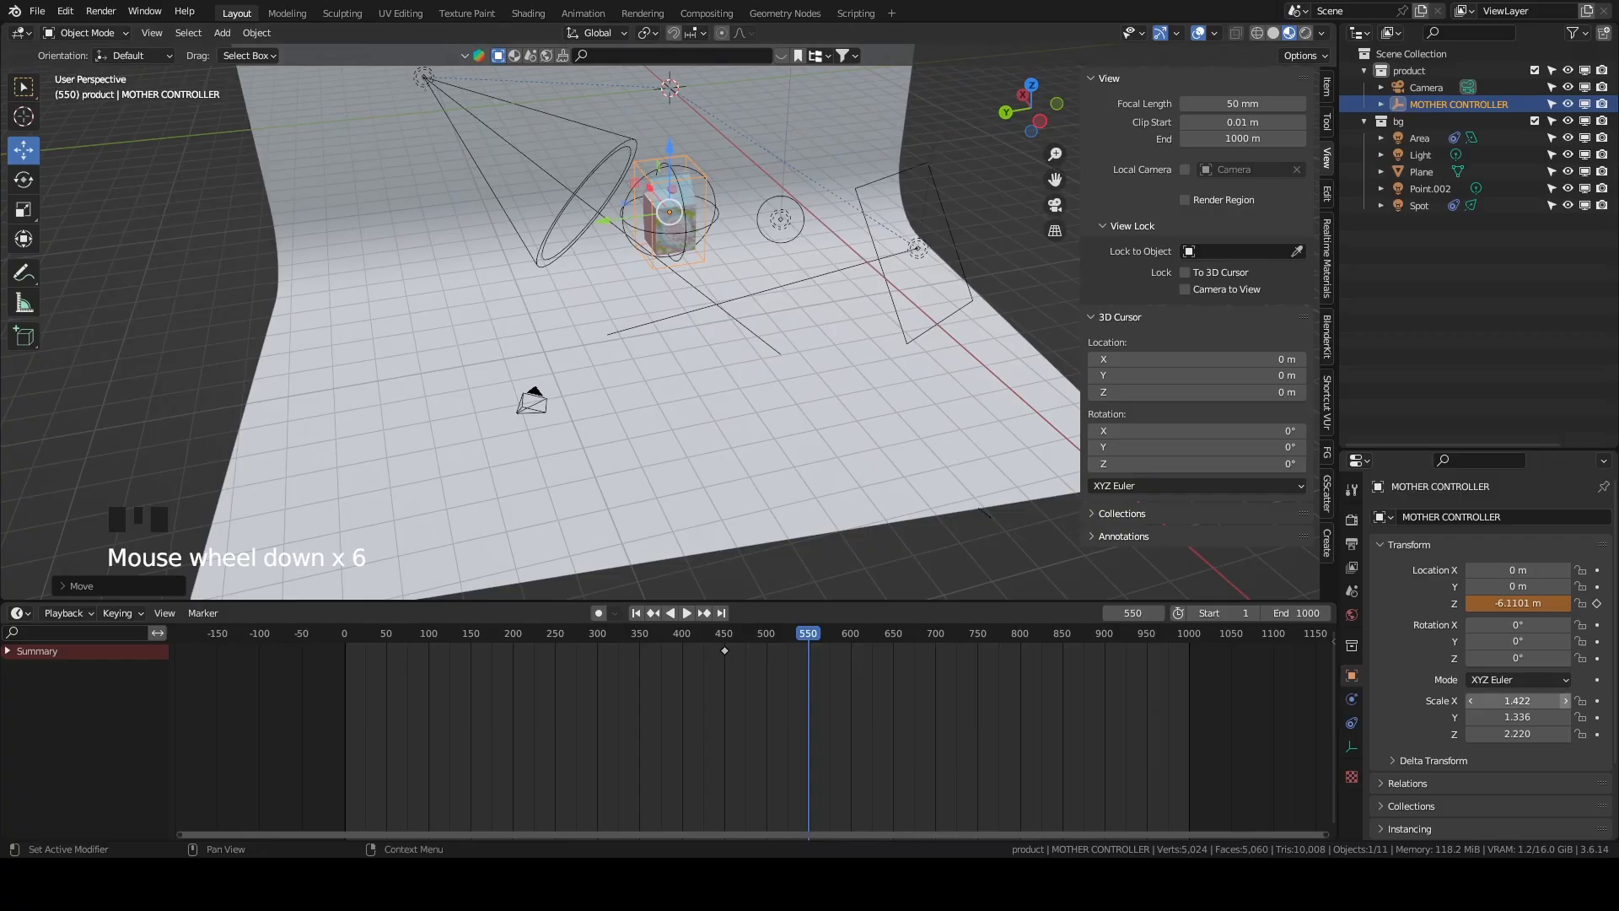
{"action": "left_click", "coordinate": [1597, 602]}
{"action": "left_click", "coordinate": [1055, 205]}
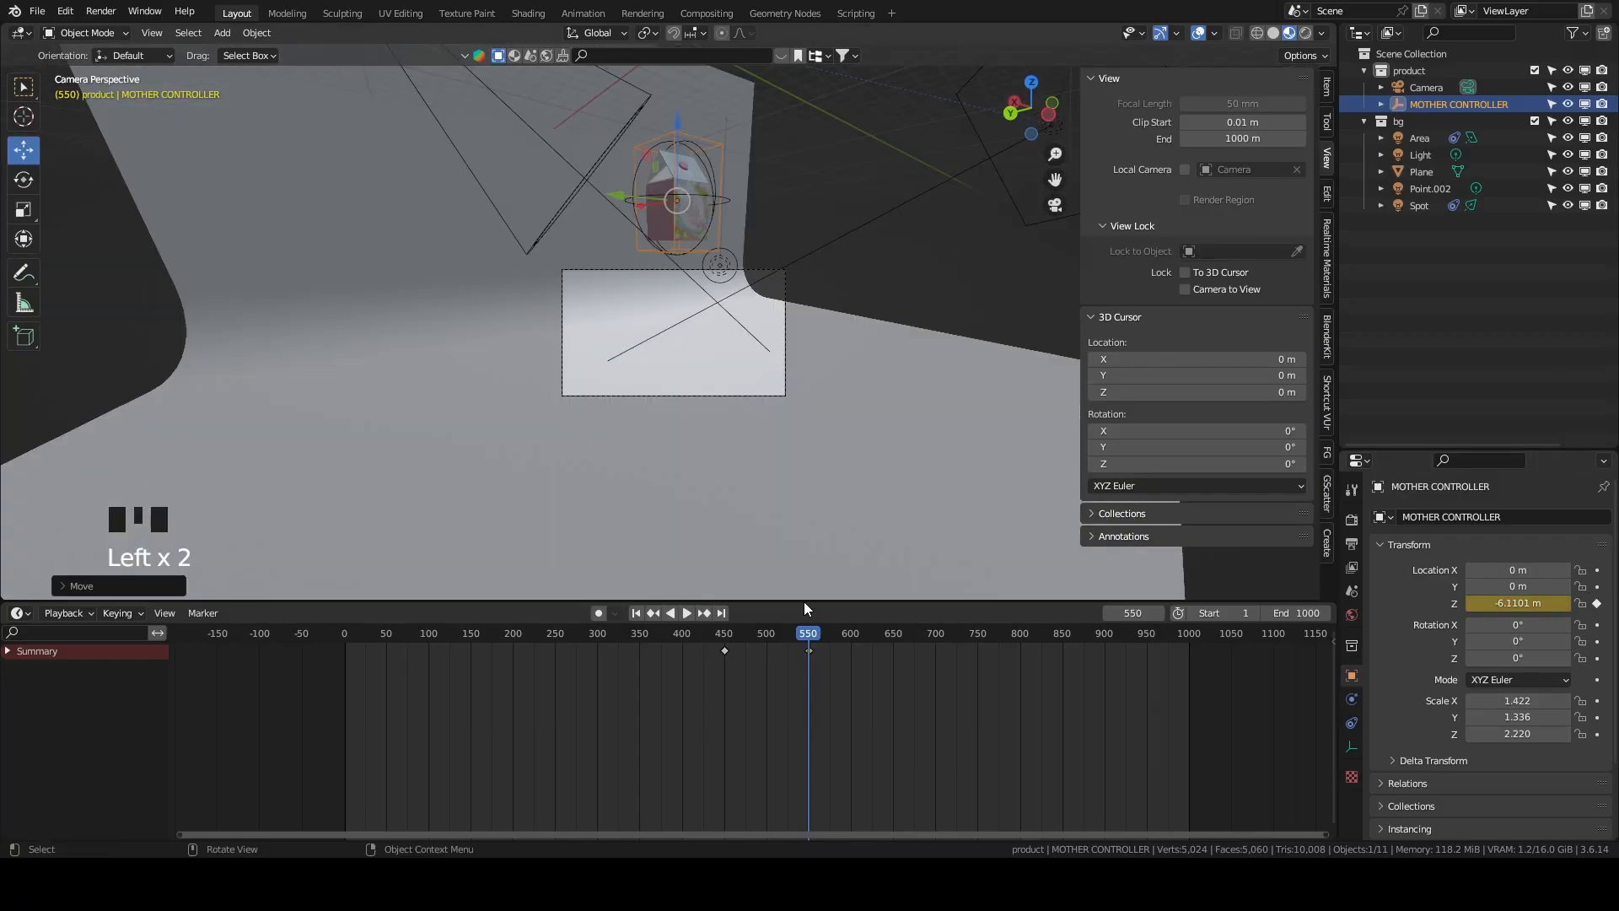
Play back the rise from before frame 450 and shift the raised-position keyframe earlier to about frame 492.
{"action": "left_click_drag", "start_coordinate": [816, 628], "coordinate": [700, 634]}
{"action": "key", "text": "space"}
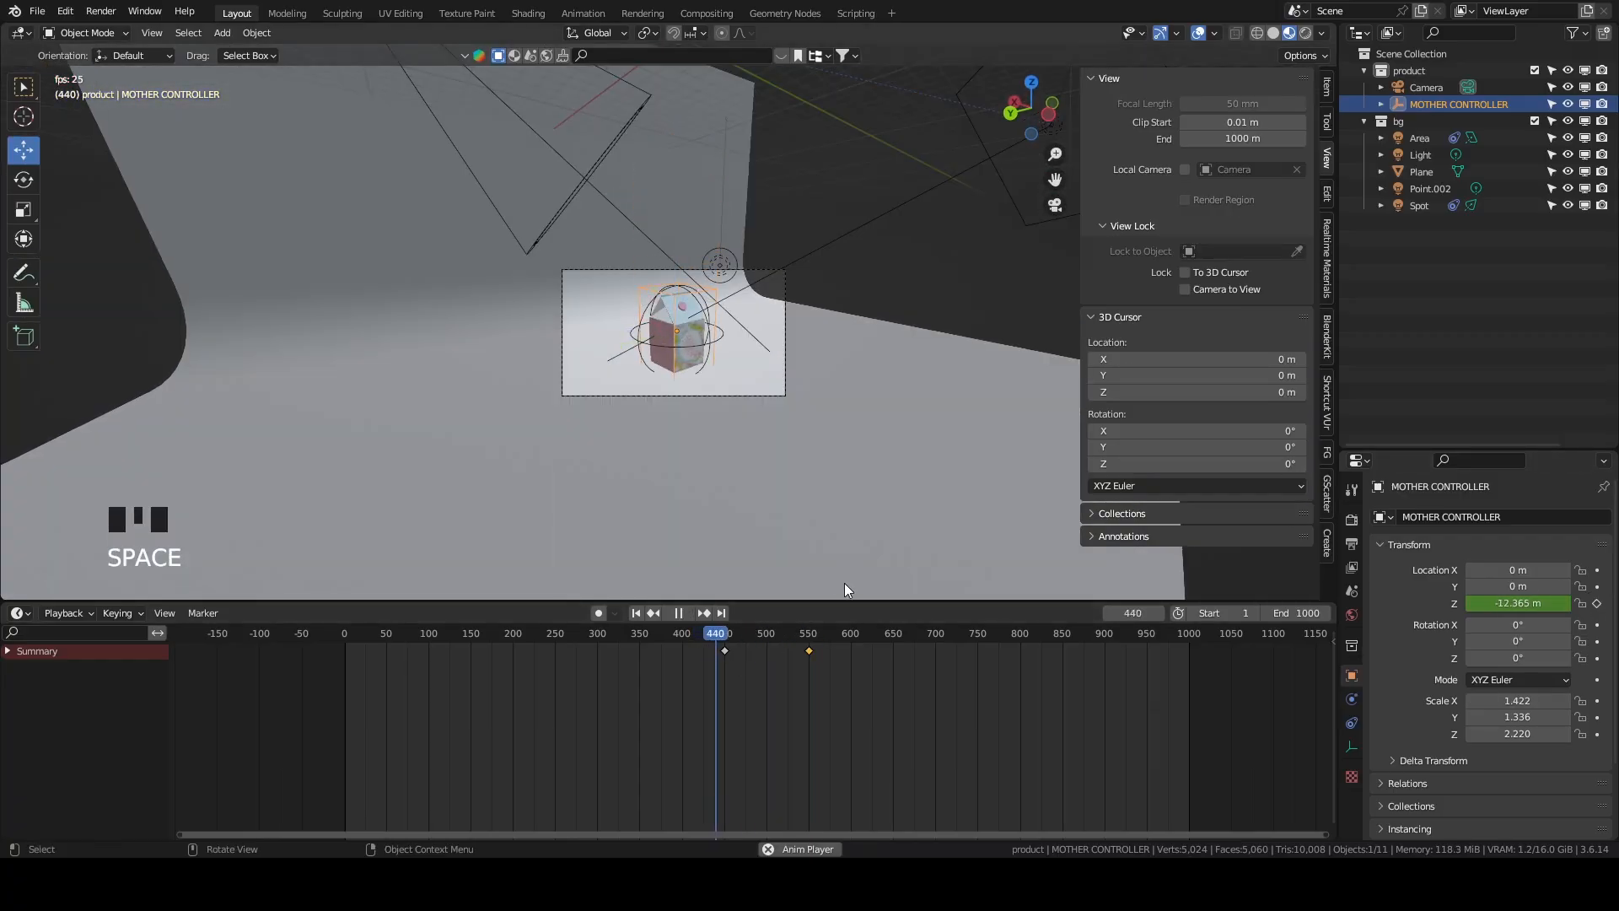
{"action": "key", "text": "space"}
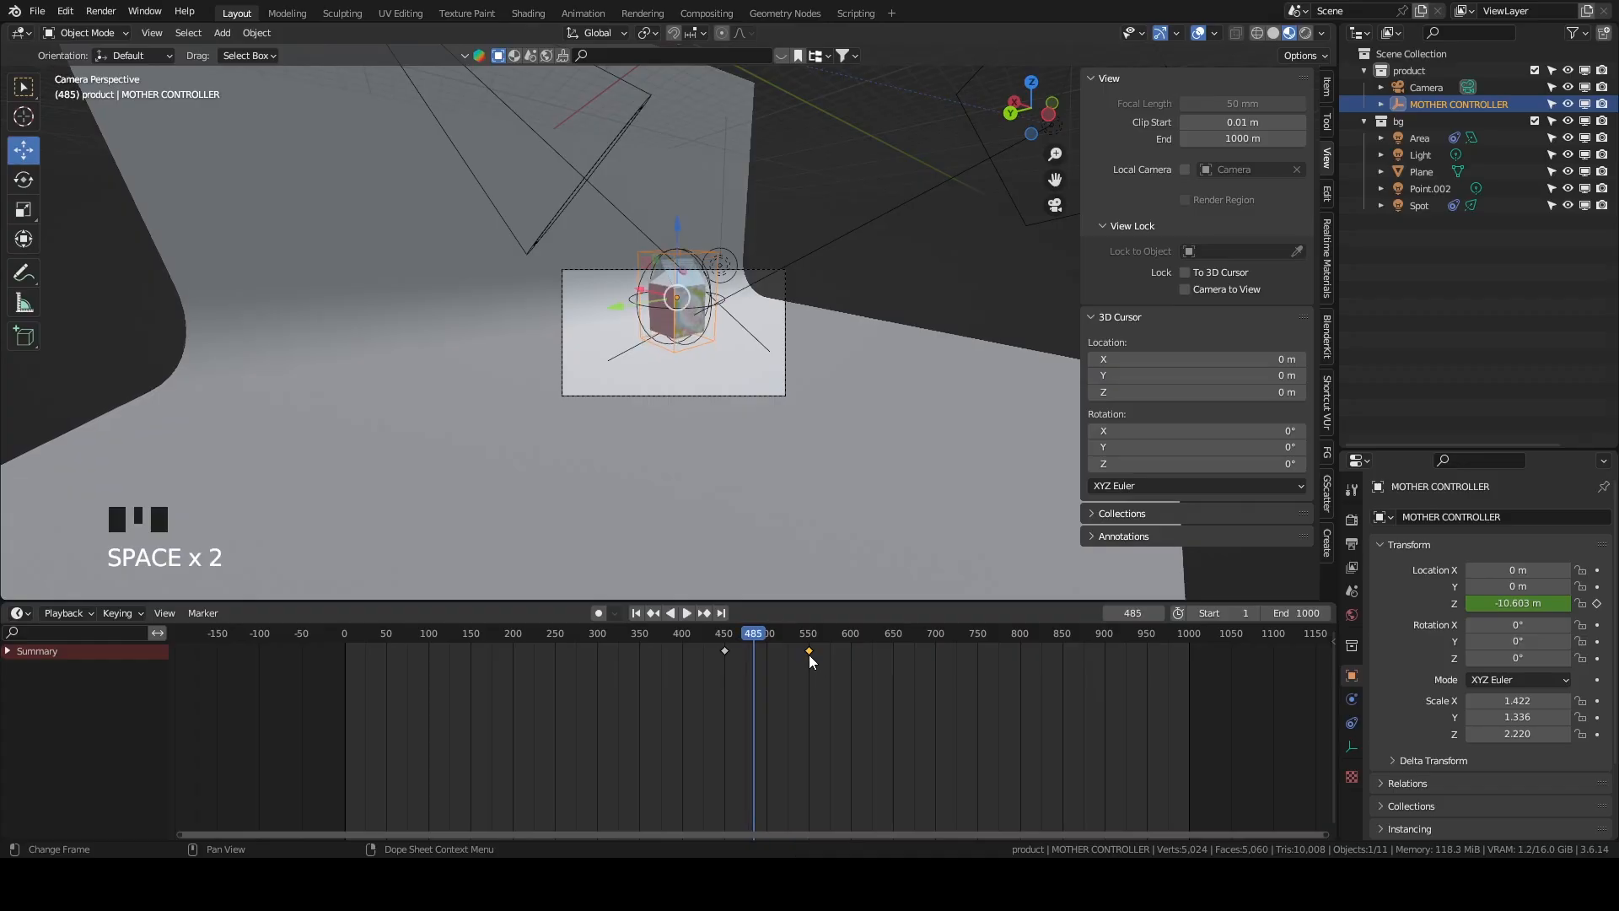
{"action": "left_click_drag", "start_coordinate": [807, 650], "coordinate": [759, 654]}
{"action": "left_click", "coordinate": [797, 665]}
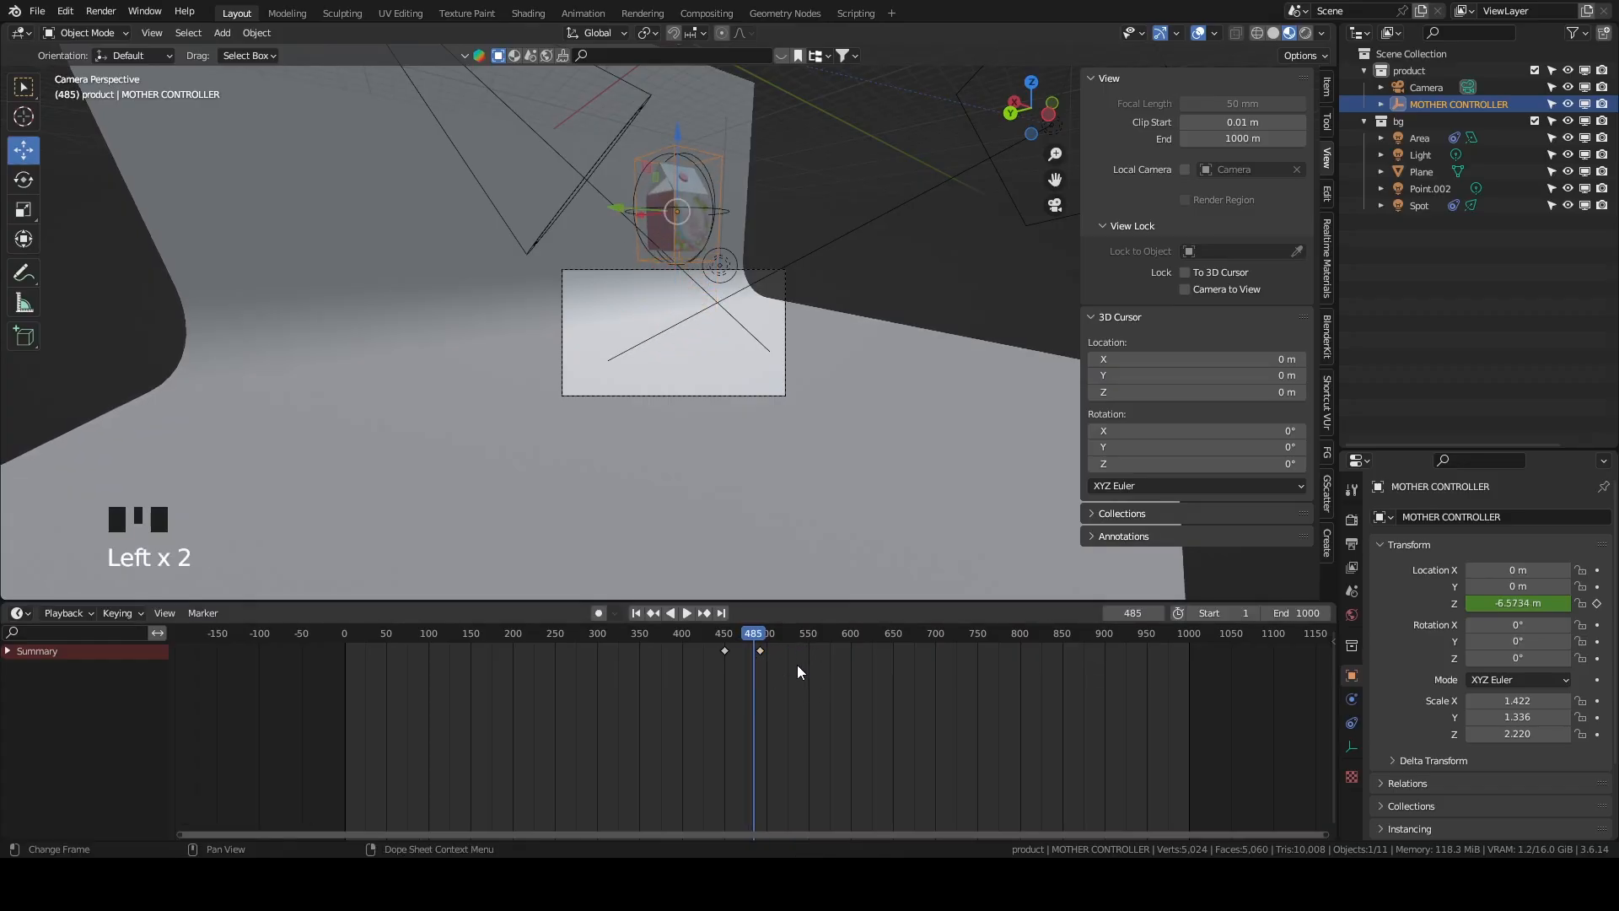
Play back the faster rise and paste a copy of the frame 450 keyframe at frame 550.
{"action": "left_click", "coordinate": [725, 634]}
{"action": "key", "text": "space"}
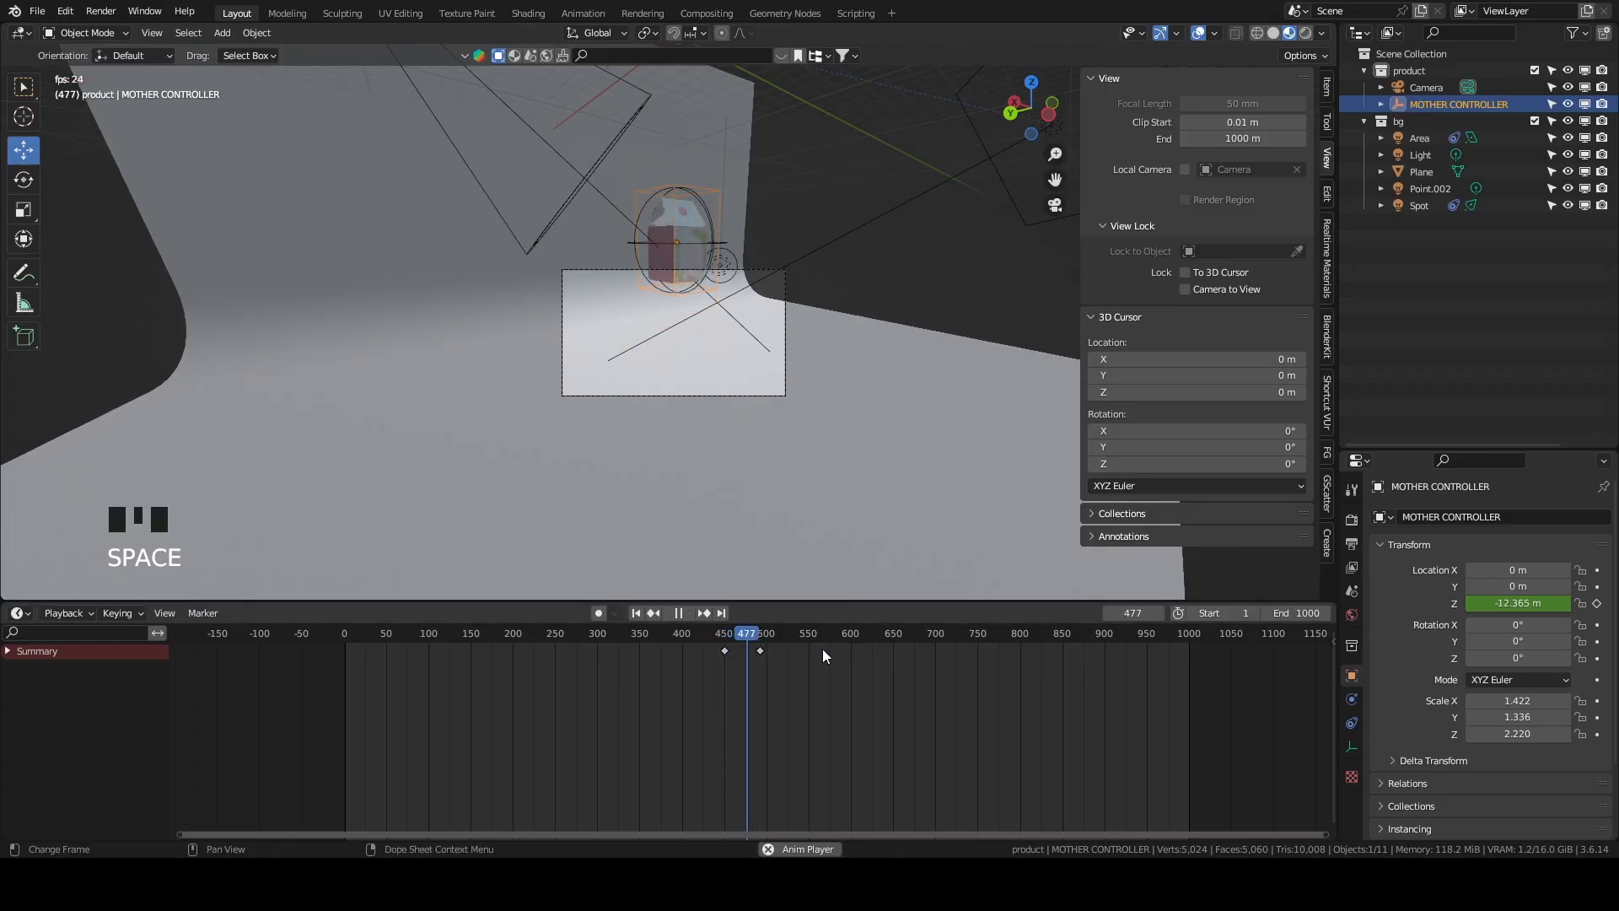
{"action": "key", "text": "space"}
{"action": "left_click", "coordinate": [803, 634]}
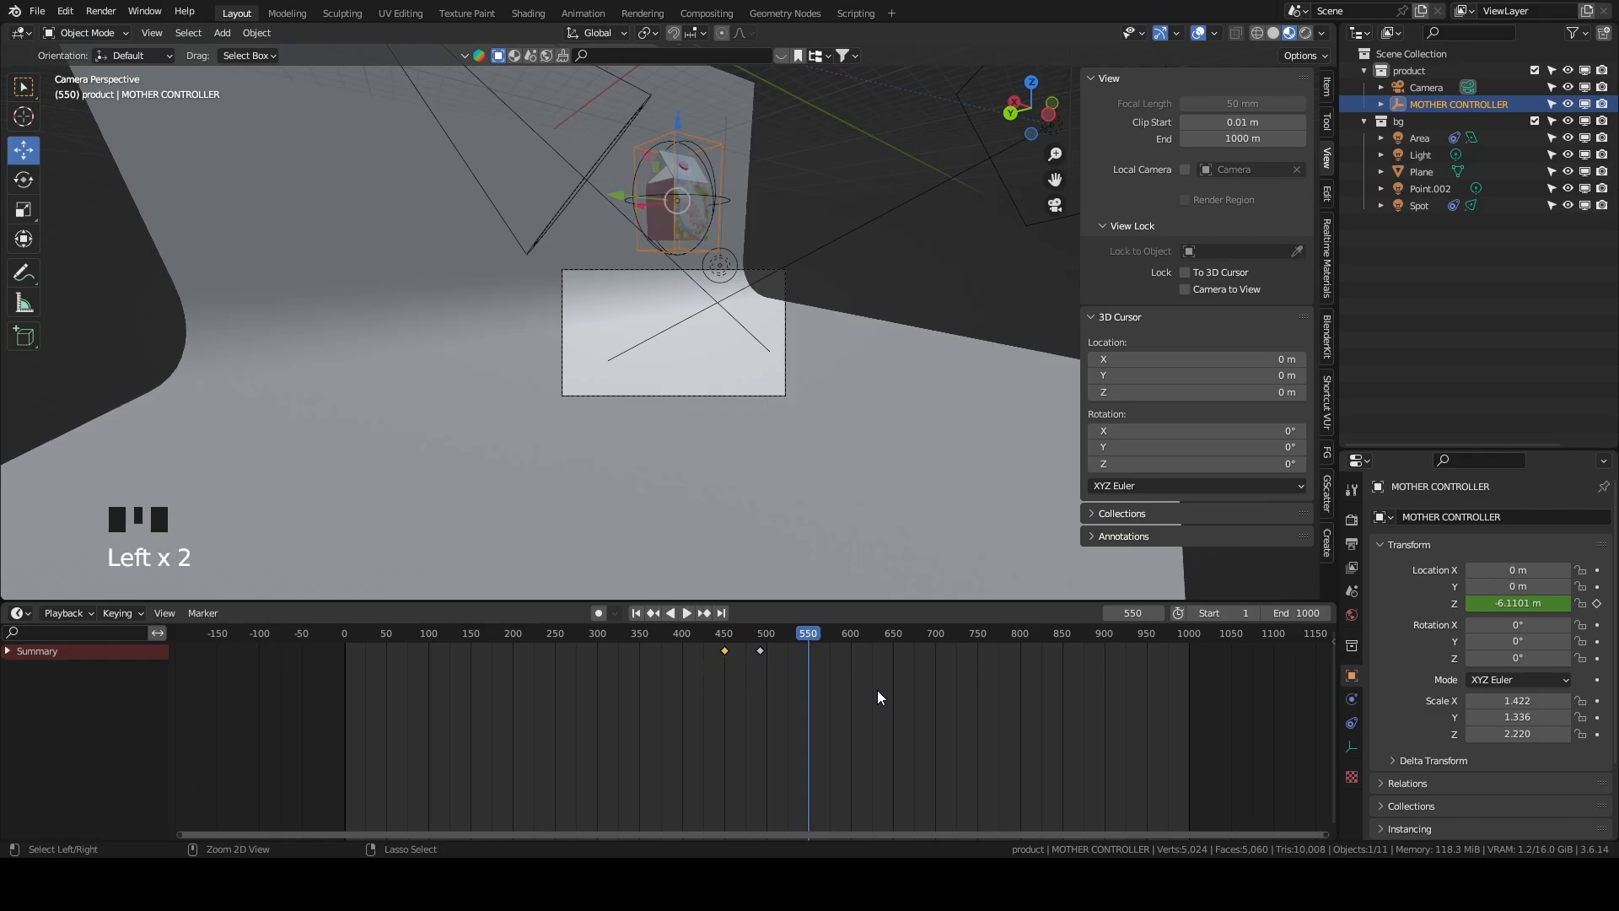
{"action": "key", "text": "ctrl+v"}
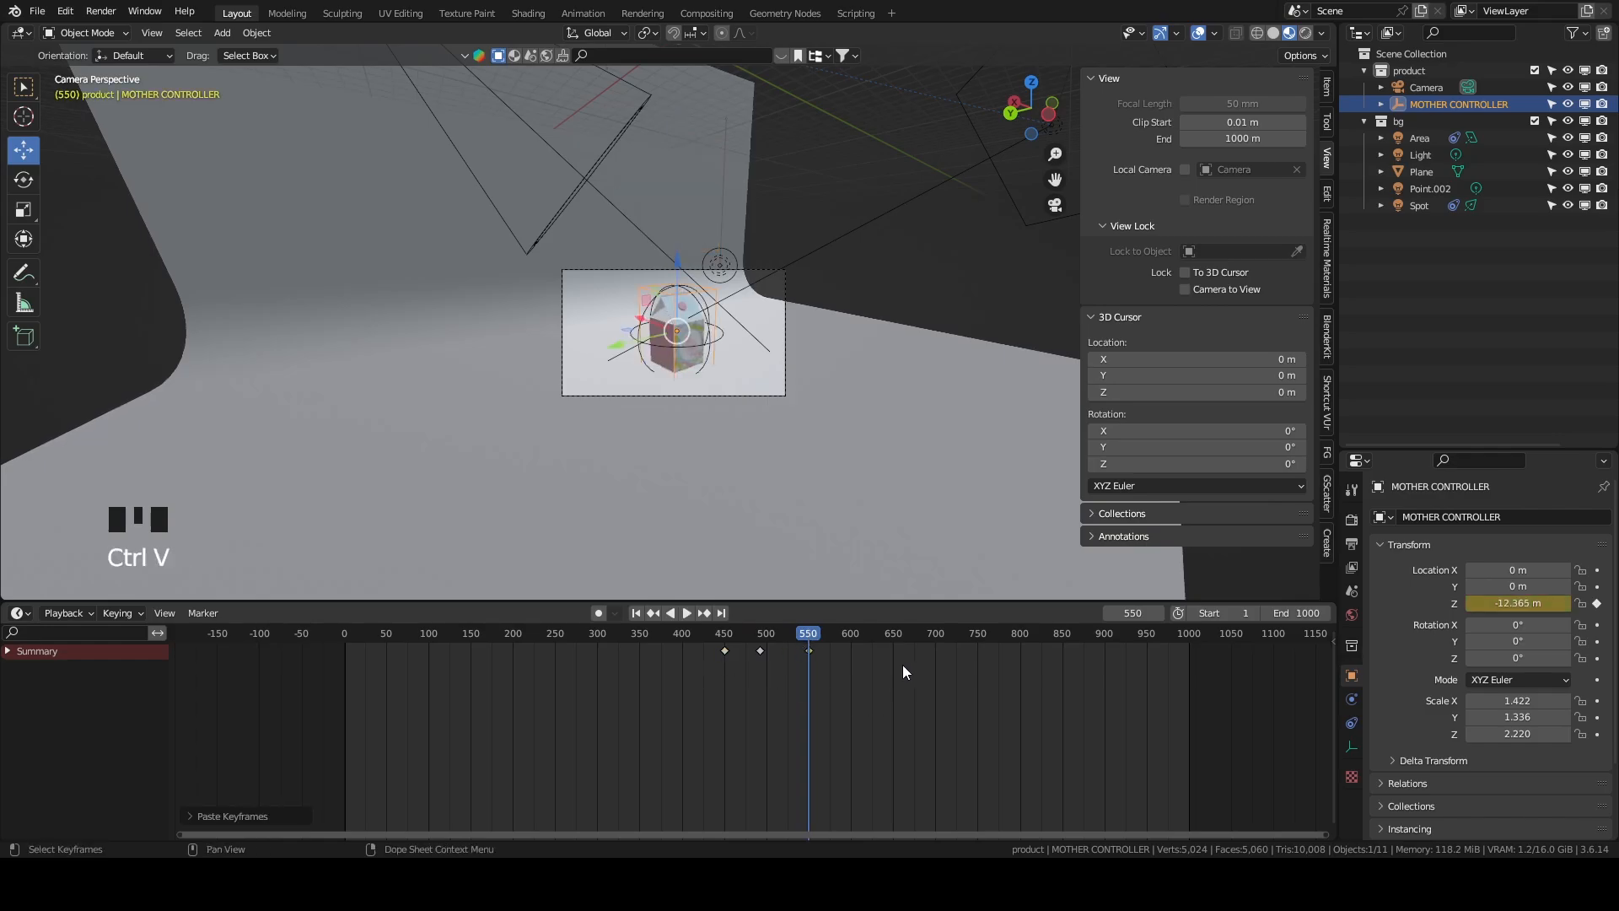
Retime the raised-position keyframe to about frame 497 and the final lowered keyframe to about frame 580, checking playback.
{"action": "left_click_drag", "start_coordinate": [761, 651], "coordinate": [725, 664]}
{"action": "key", "text": "space"}
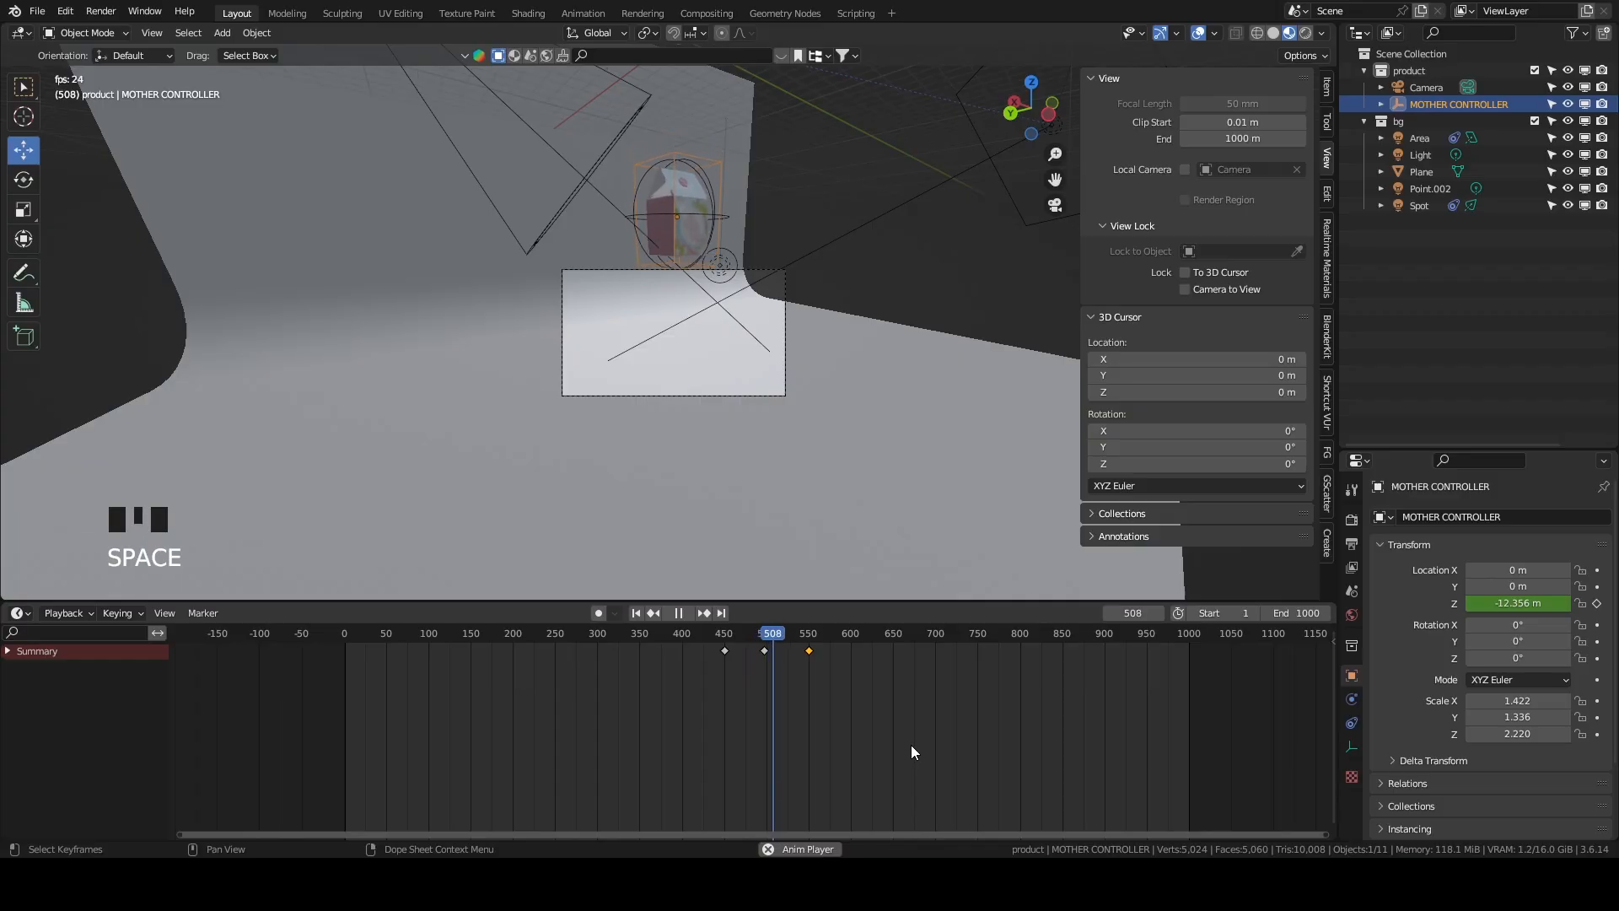
{"action": "key", "text": "space"}
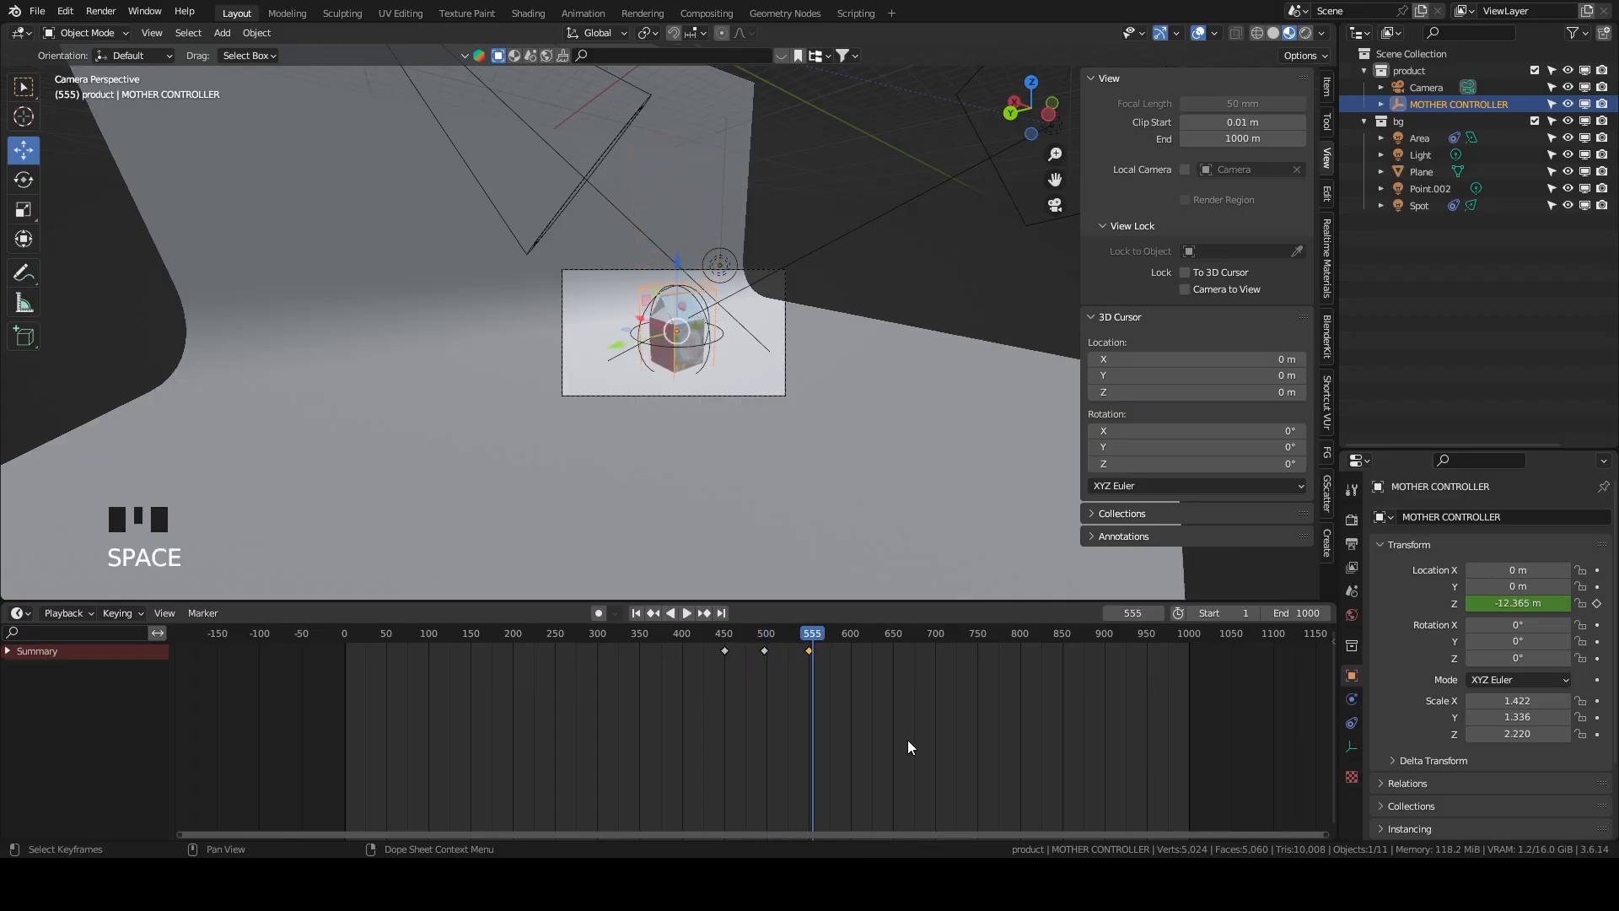
{"action": "left_click", "coordinate": [741, 648]}
{"action": "left_click_drag", "start_coordinate": [740, 648], "coordinate": [832, 651]}
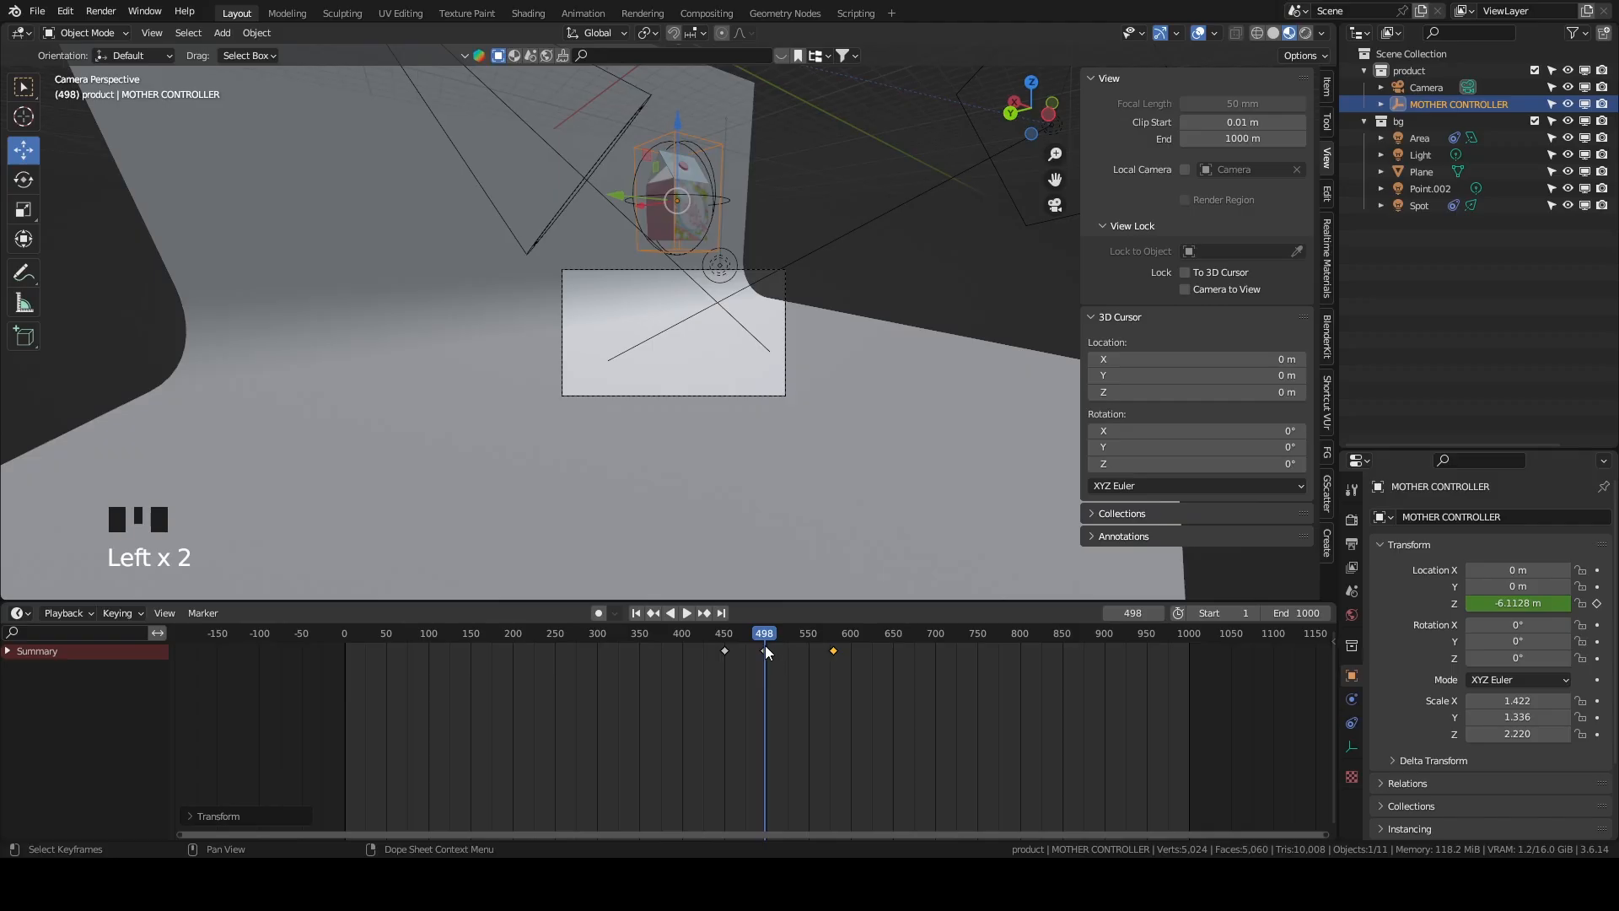
Duplicate the raised-position keyframe to about frame 516 as a hold and play back the rise and fall.
{"action": "key", "text": "shift+d"}
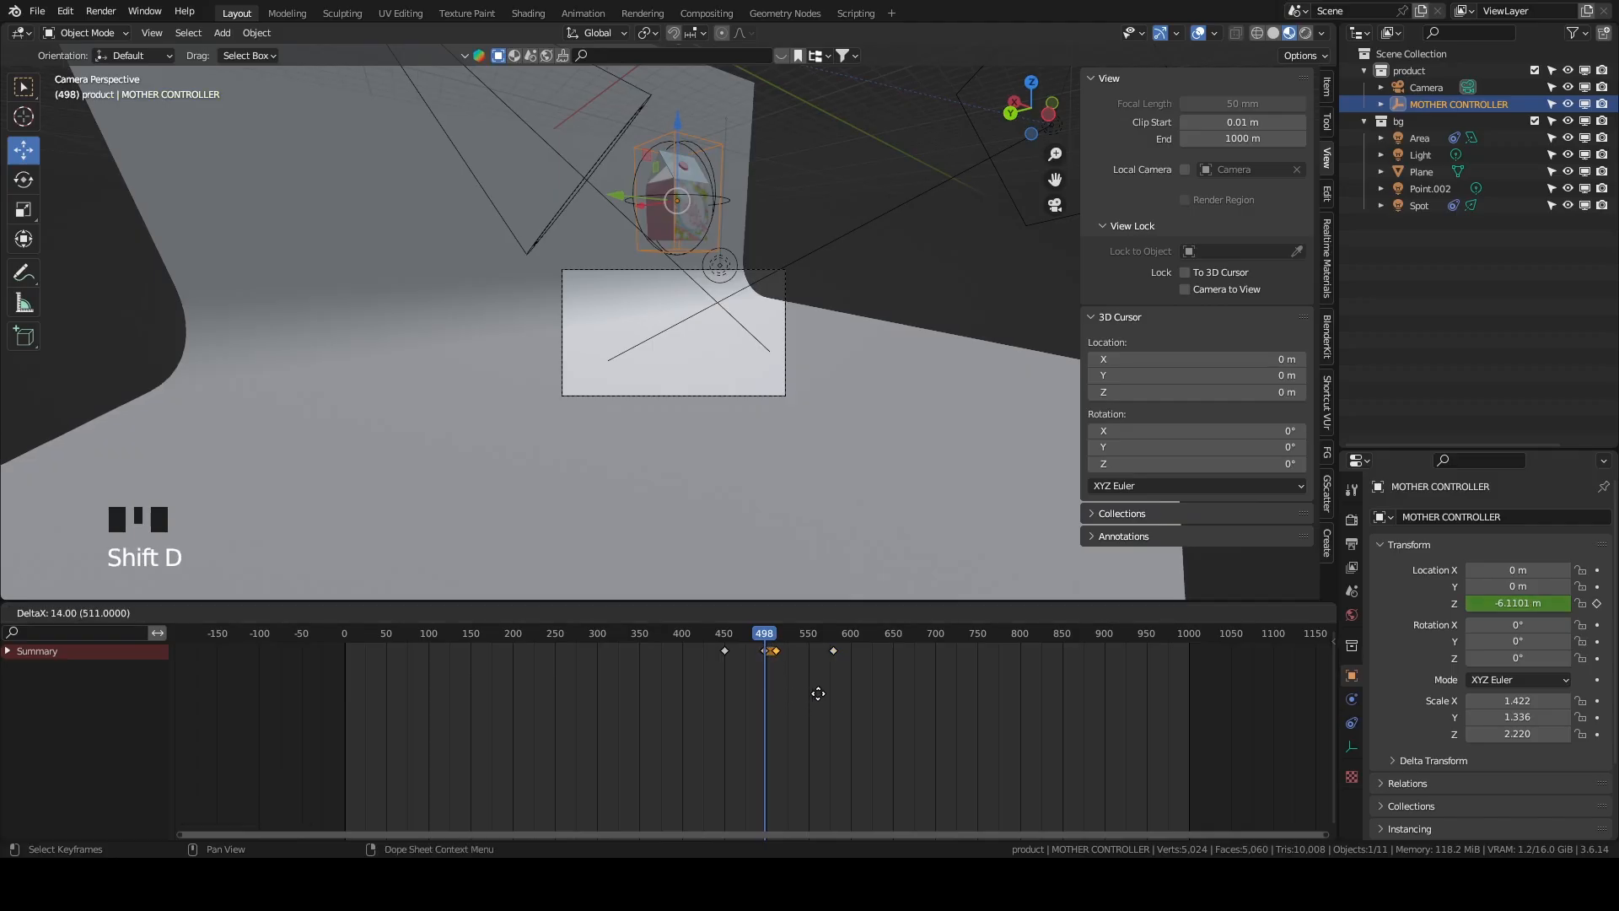
{"action": "left_click", "coordinate": [817, 693]}
{"action": "left_click", "coordinate": [769, 639]}
{"action": "left_click_drag", "start_coordinate": [780, 640], "coordinate": [722, 640]}
{"action": "key", "text": "space"}
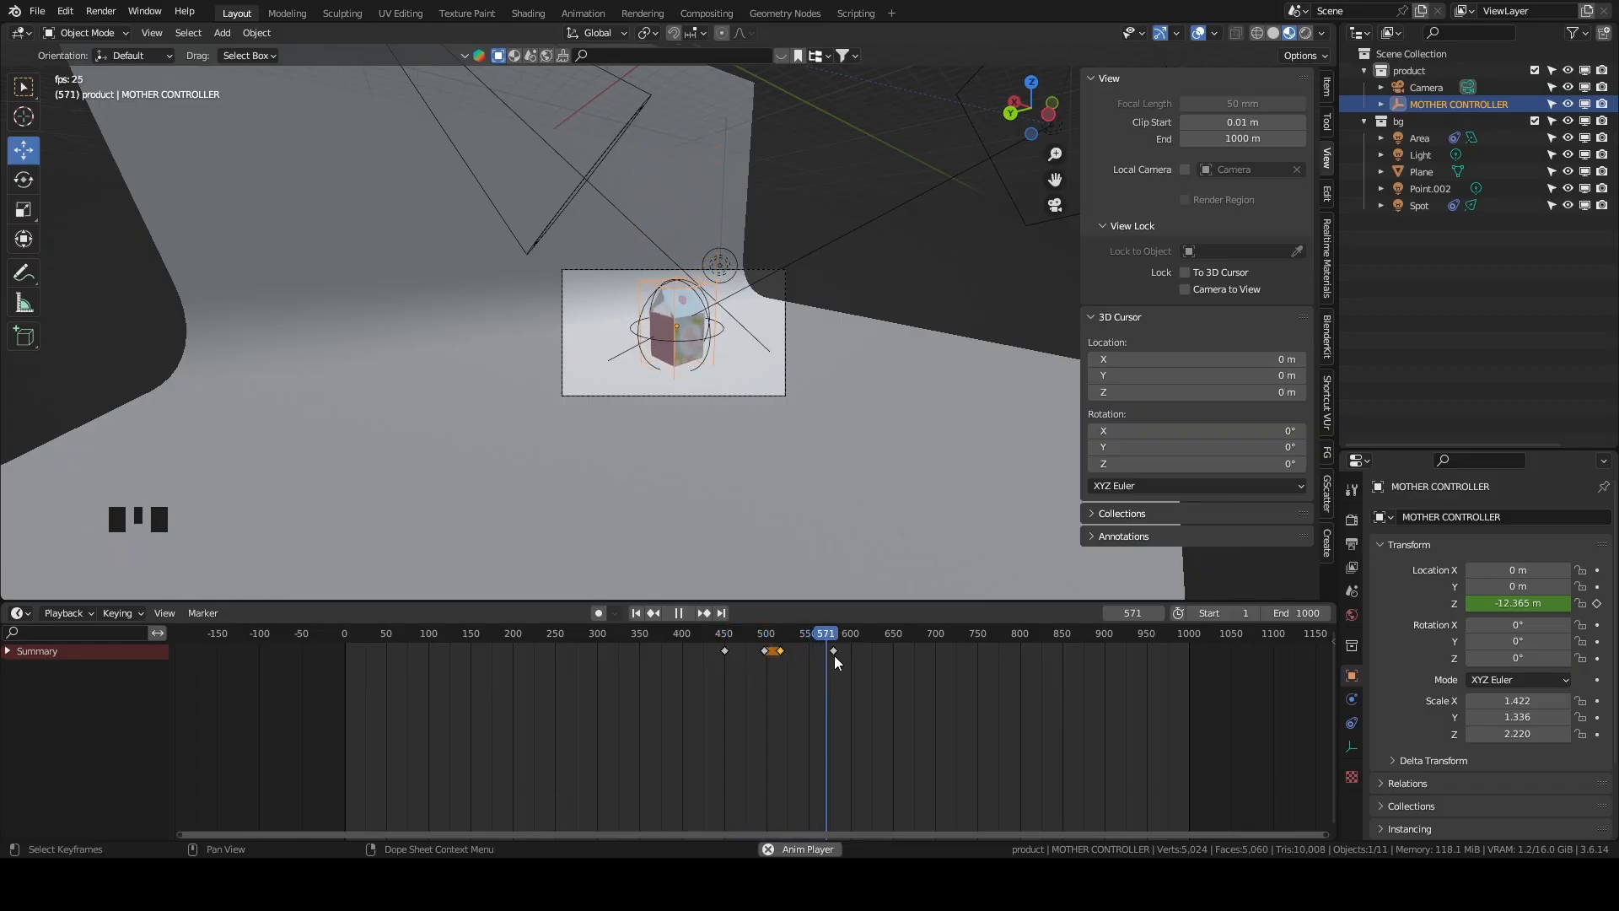
Stop playback and examine the carton's landed pose around frame 580 through the camera.
{"action": "key", "text": "space"}
{"action": "middle_click_drag", "start_coordinate": [847, 540], "coordinate": [852, 403]}
{"action": "left_click", "coordinate": [1054, 205]}
{"action": "mouse_move", "coordinate": [877, 349]}
{"action": "middle_mouse_down", "text": "shift"}
{"action": "mouse_move", "coordinate": [892, 382]}
{"action": "mouse_move", "coordinate": [893, 366]}
{"action": "middle_mouse_up", "text": "shift"}
{"action": "scroll", "coordinate": [893, 381], "scroll_direction": "up", "scroll_amount": 2}
{"action": "scroll", "coordinate": [869, 489], "scroll_direction": "up", "scroll_amount": 1}
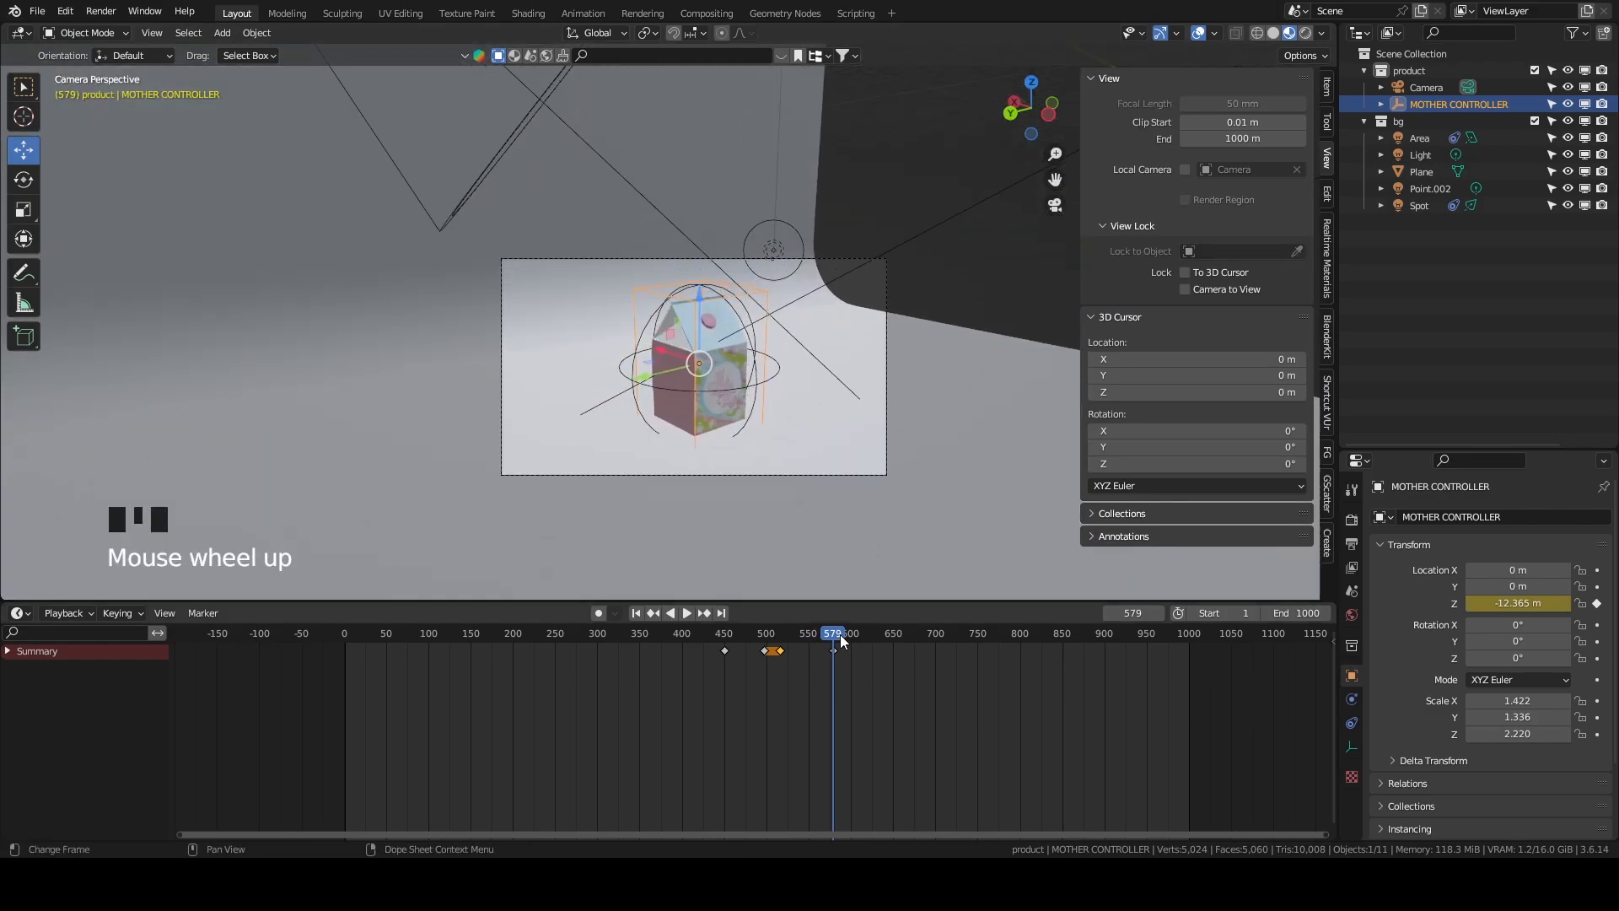
{"action": "mouse_move", "coordinate": [835, 636]}
{"action": "left_mouse_down"}
{"action": "mouse_move", "coordinate": [716, 649]}
{"action": "mouse_move", "coordinate": [835, 660]}
{"action": "left_mouse_up"}
{"action": "middle_click_drag", "start_coordinate": [859, 589], "coordinate": [1030, 275]}
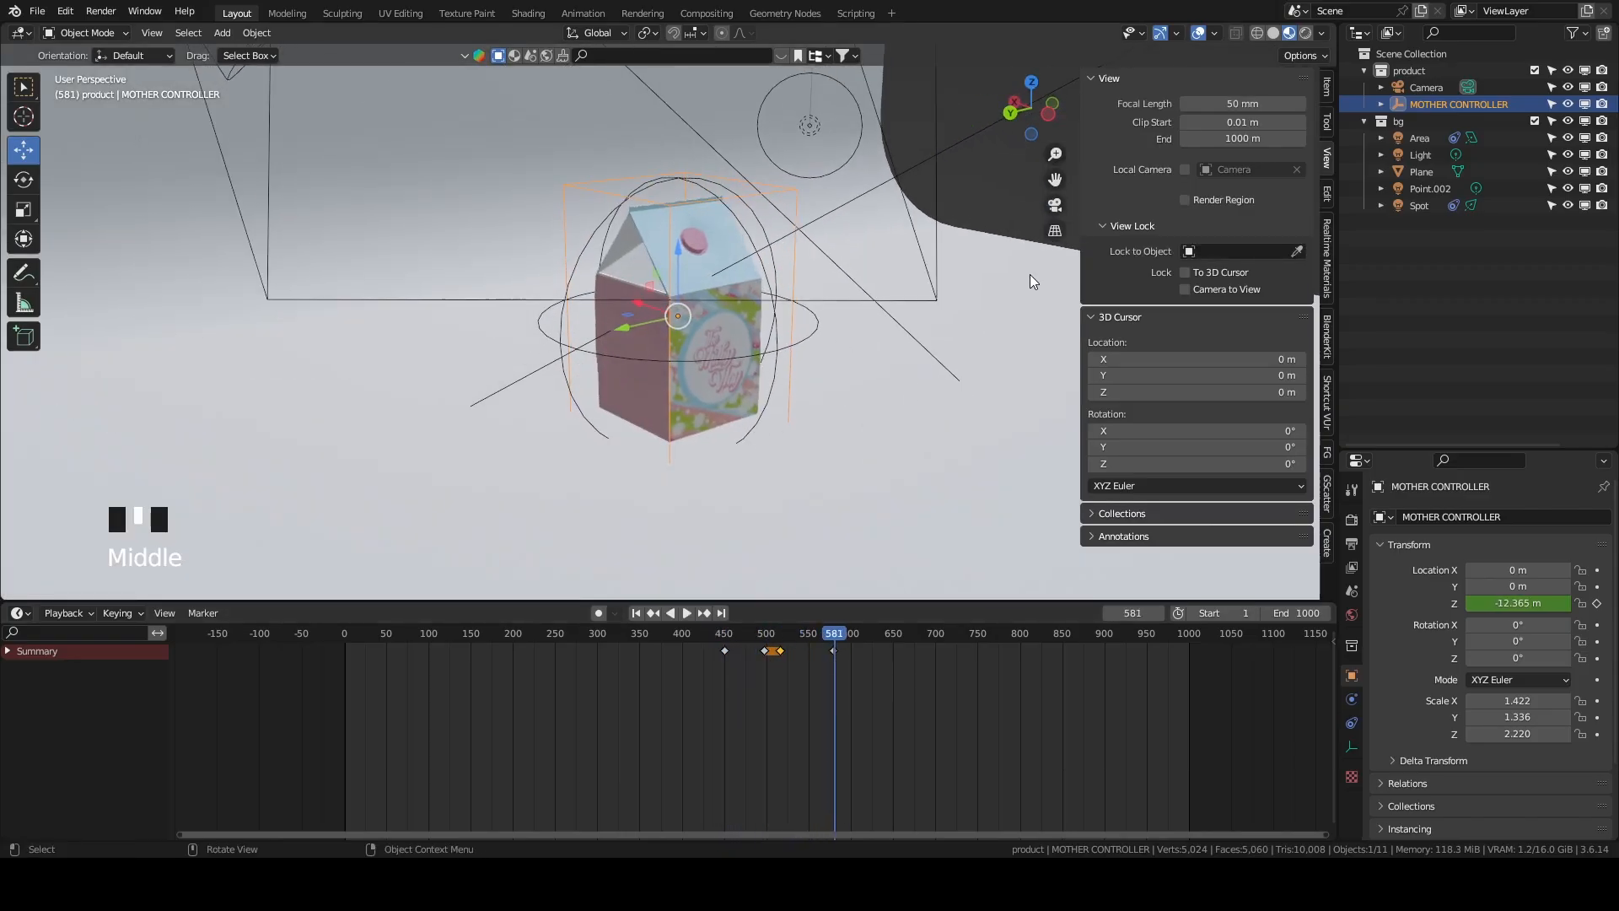
{"action": "left_click", "coordinate": [1055, 207]}
{"action": "scroll", "coordinate": [860, 354], "scroll_direction": "up", "scroll_amount": 2}
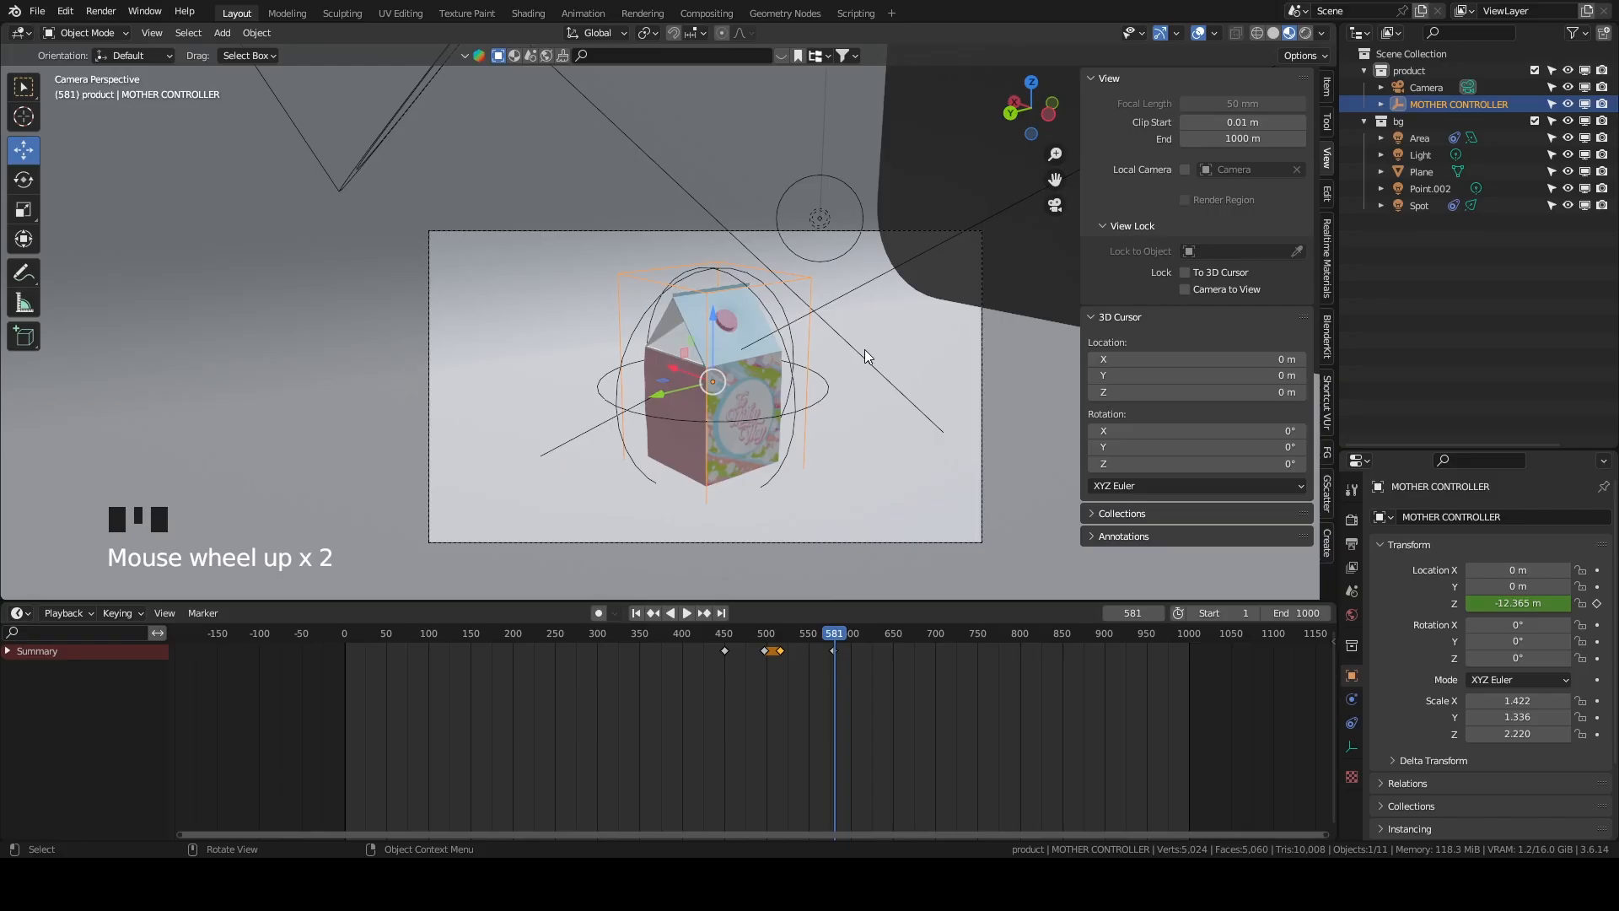
{"action": "scroll", "coordinate": [863, 349], "scroll_direction": "down", "scroll_amount": 1}
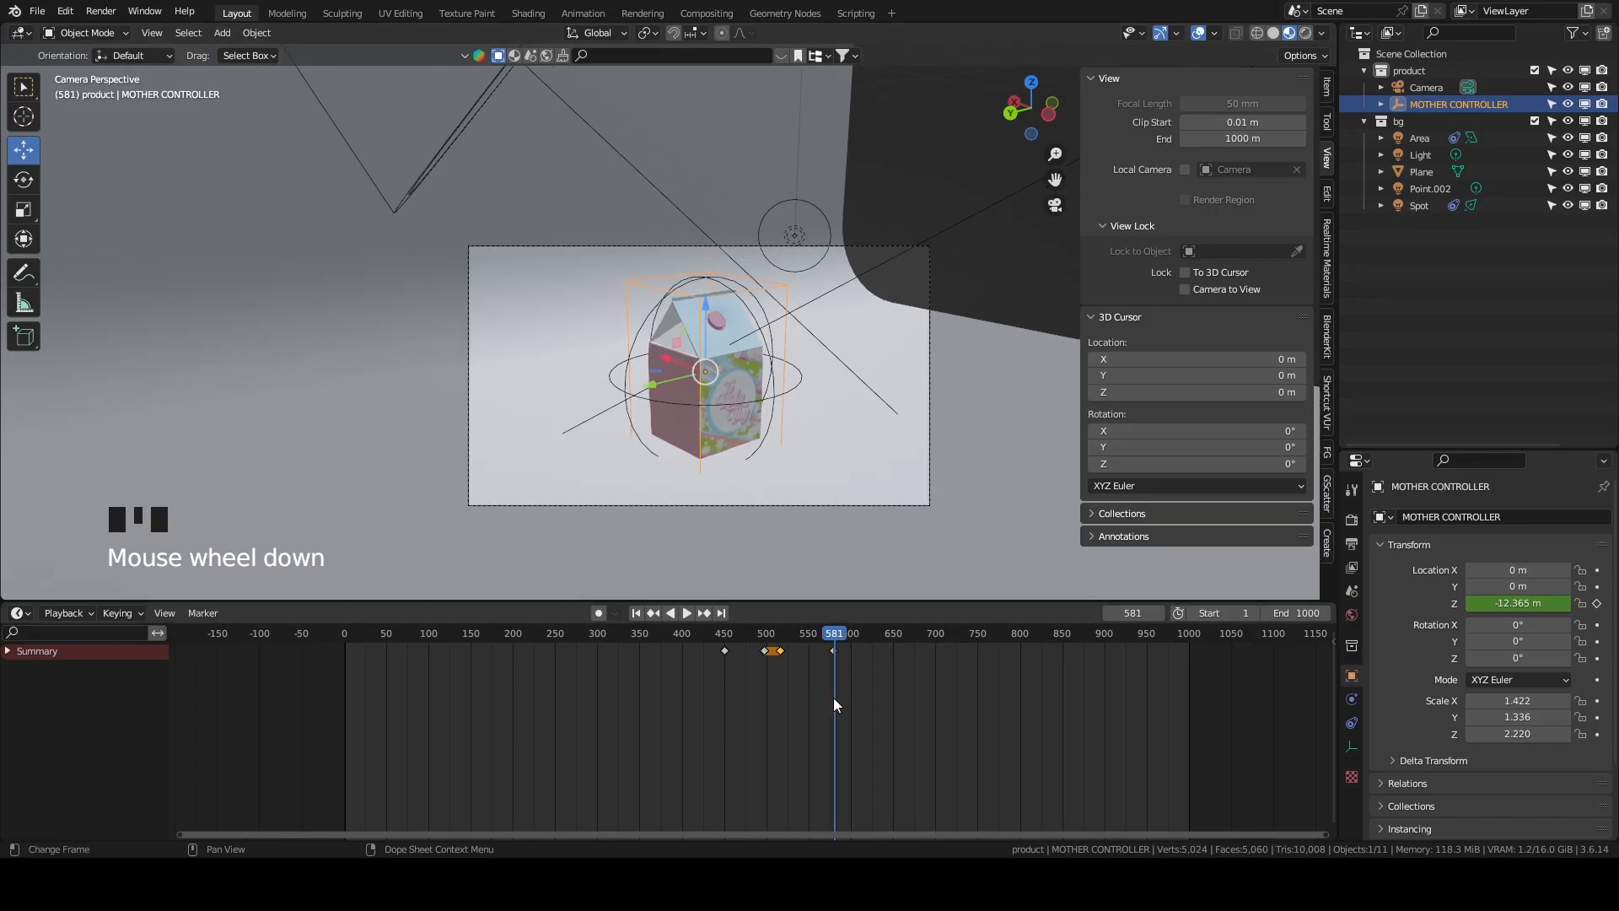
{"action": "scroll", "coordinate": [833, 698], "scroll_direction": "up", "scroll_amount": 4}
{"action": "middle_click_drag", "start_coordinate": [833, 698], "coordinate": [799, 691]}
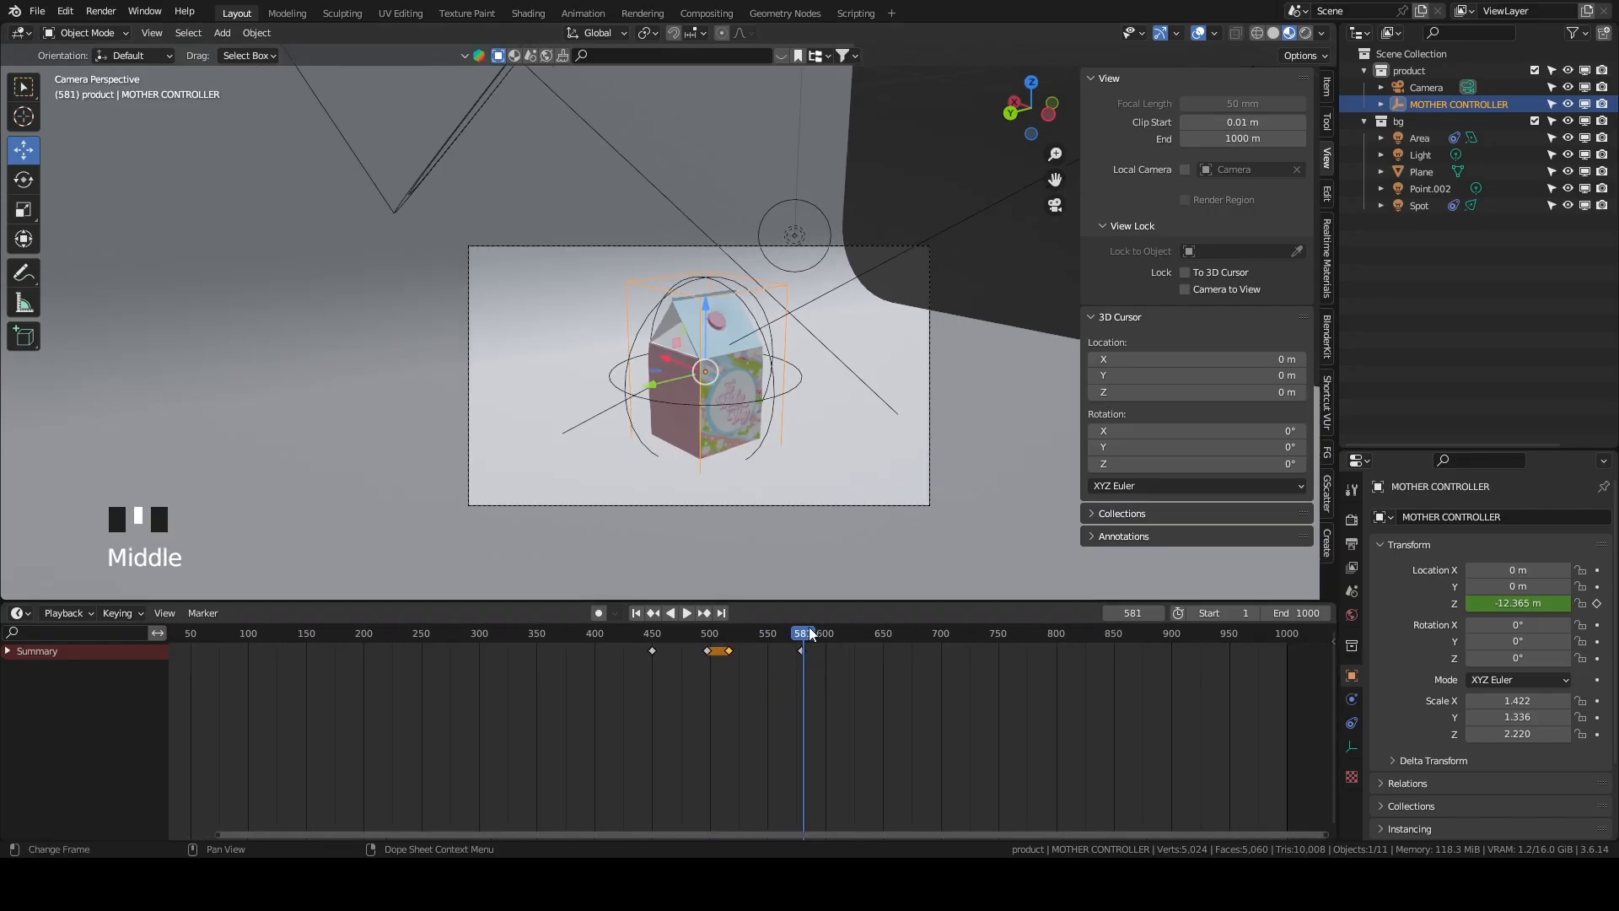
Inspect the raised carton at frame 517 against the camera frame, and return to the start of the rise near frame 455.
{"action": "left_click_drag", "start_coordinate": [806, 629], "coordinate": [730, 651]}
{"action": "middle_click_drag", "start_coordinate": [803, 334], "coordinate": [803, 426], "text": "shift"}
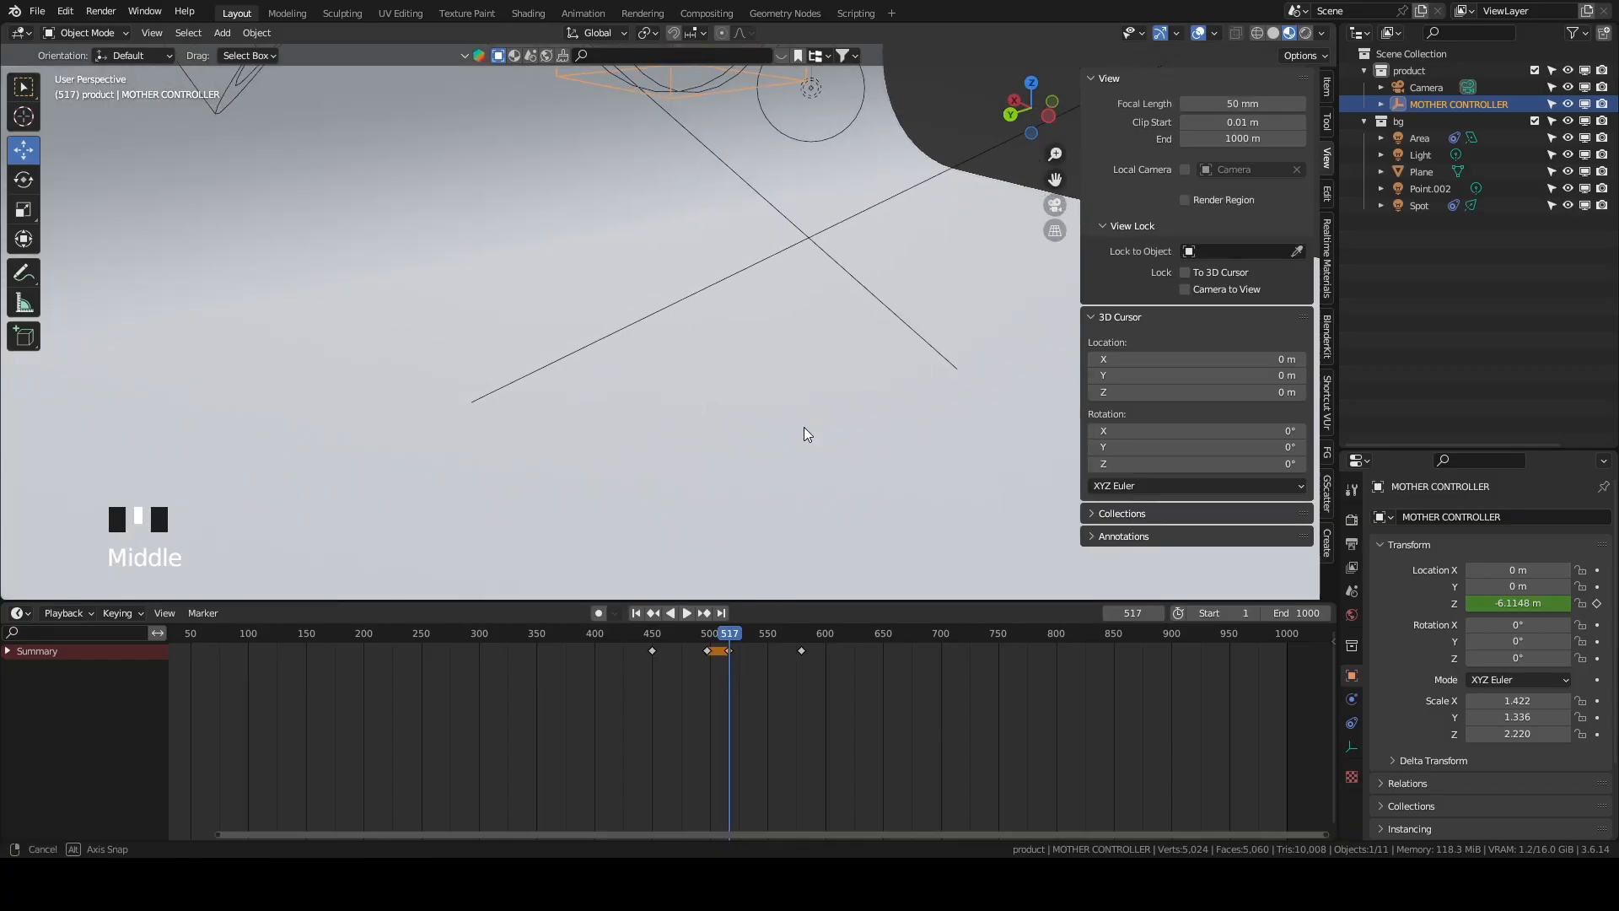
{"action": "scroll", "coordinate": [804, 432], "scroll_direction": "down", "scroll_amount": 2}
{"action": "left_click", "coordinate": [1056, 210]}
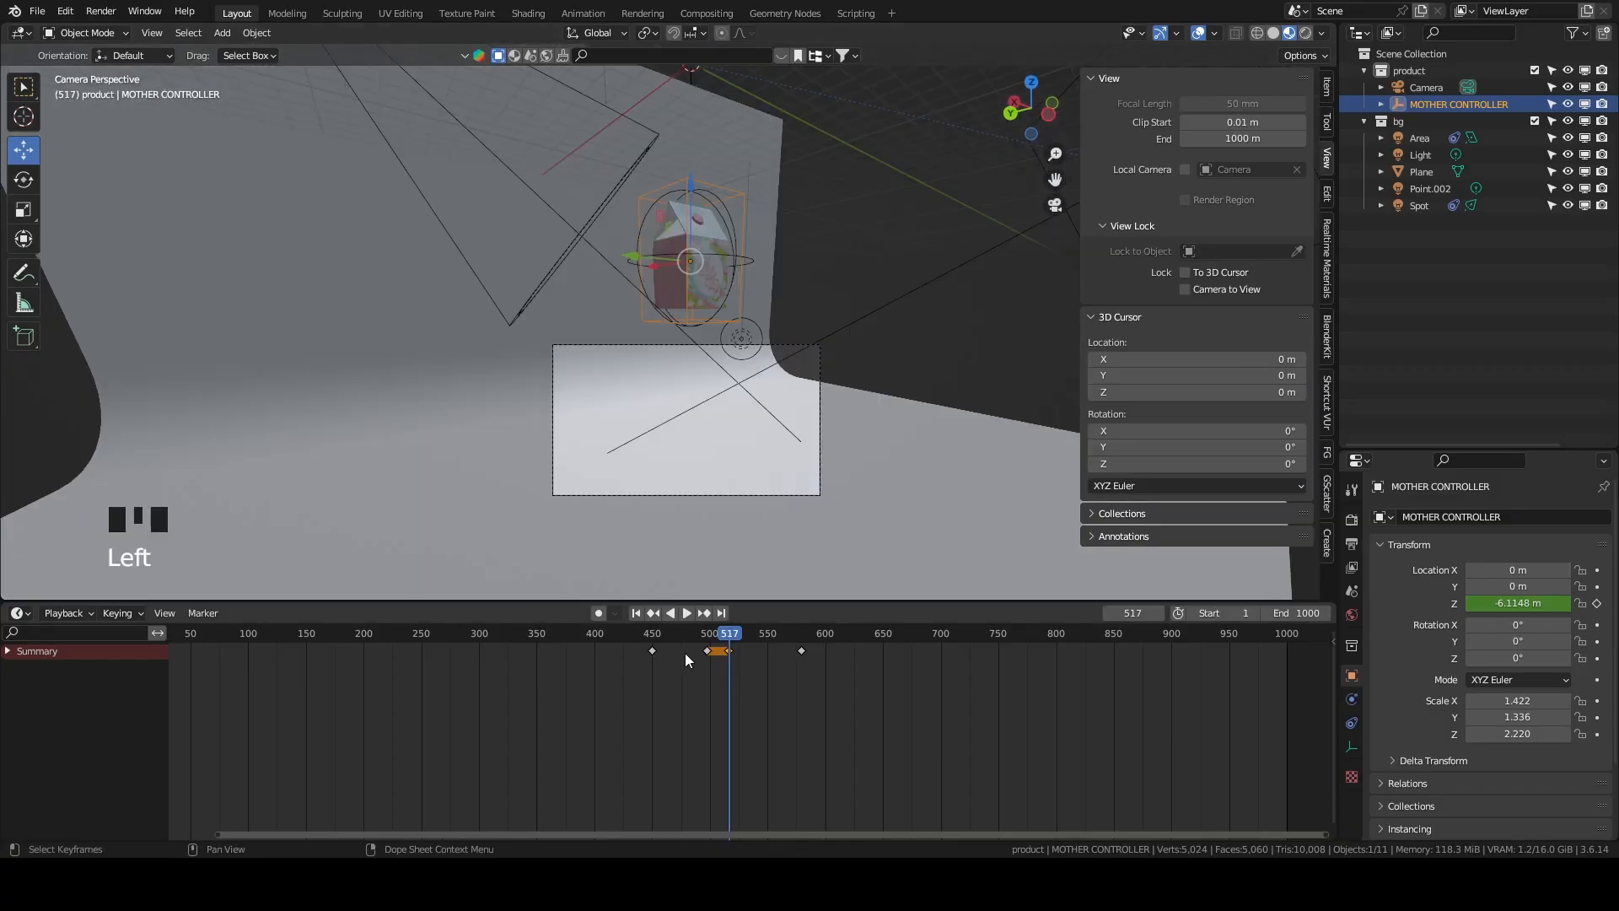
{"action": "left_click_drag", "start_coordinate": [730, 634], "coordinate": [657, 613]}
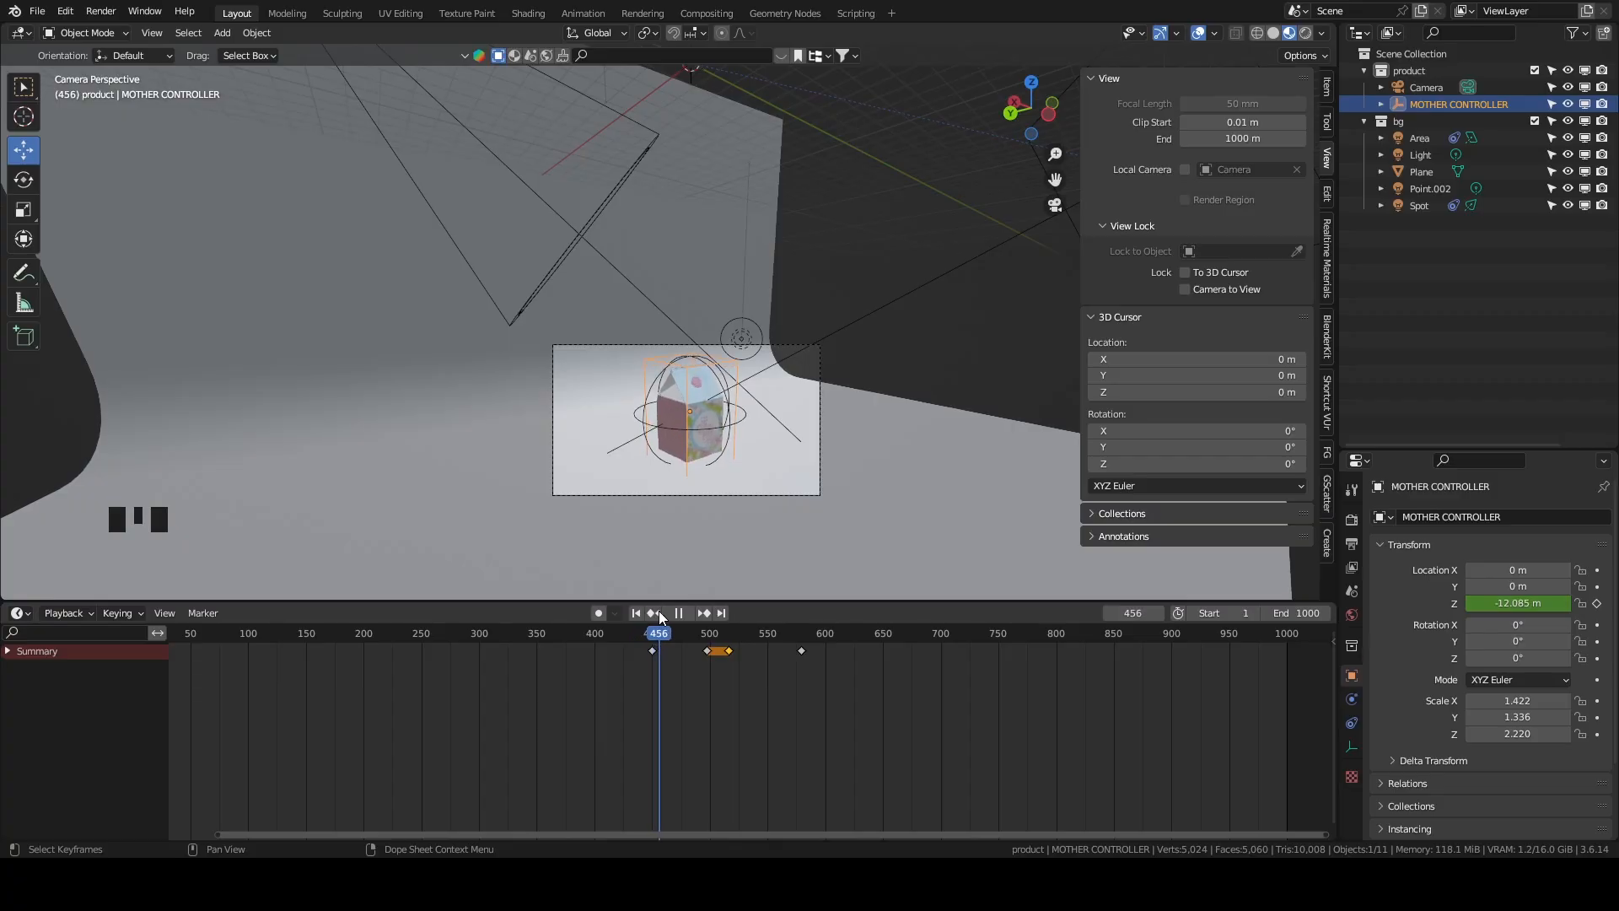
Keyframe the ROTATE CONTROLLER's Z rotation at 0° on frame 460, just after the carton starts rising.
{"action": "scroll", "coordinate": [723, 704], "scroll_direction": "up", "scroll_amount": 12}
{"action": "middle_click_drag", "start_coordinate": [721, 701], "coordinate": [694, 695]}
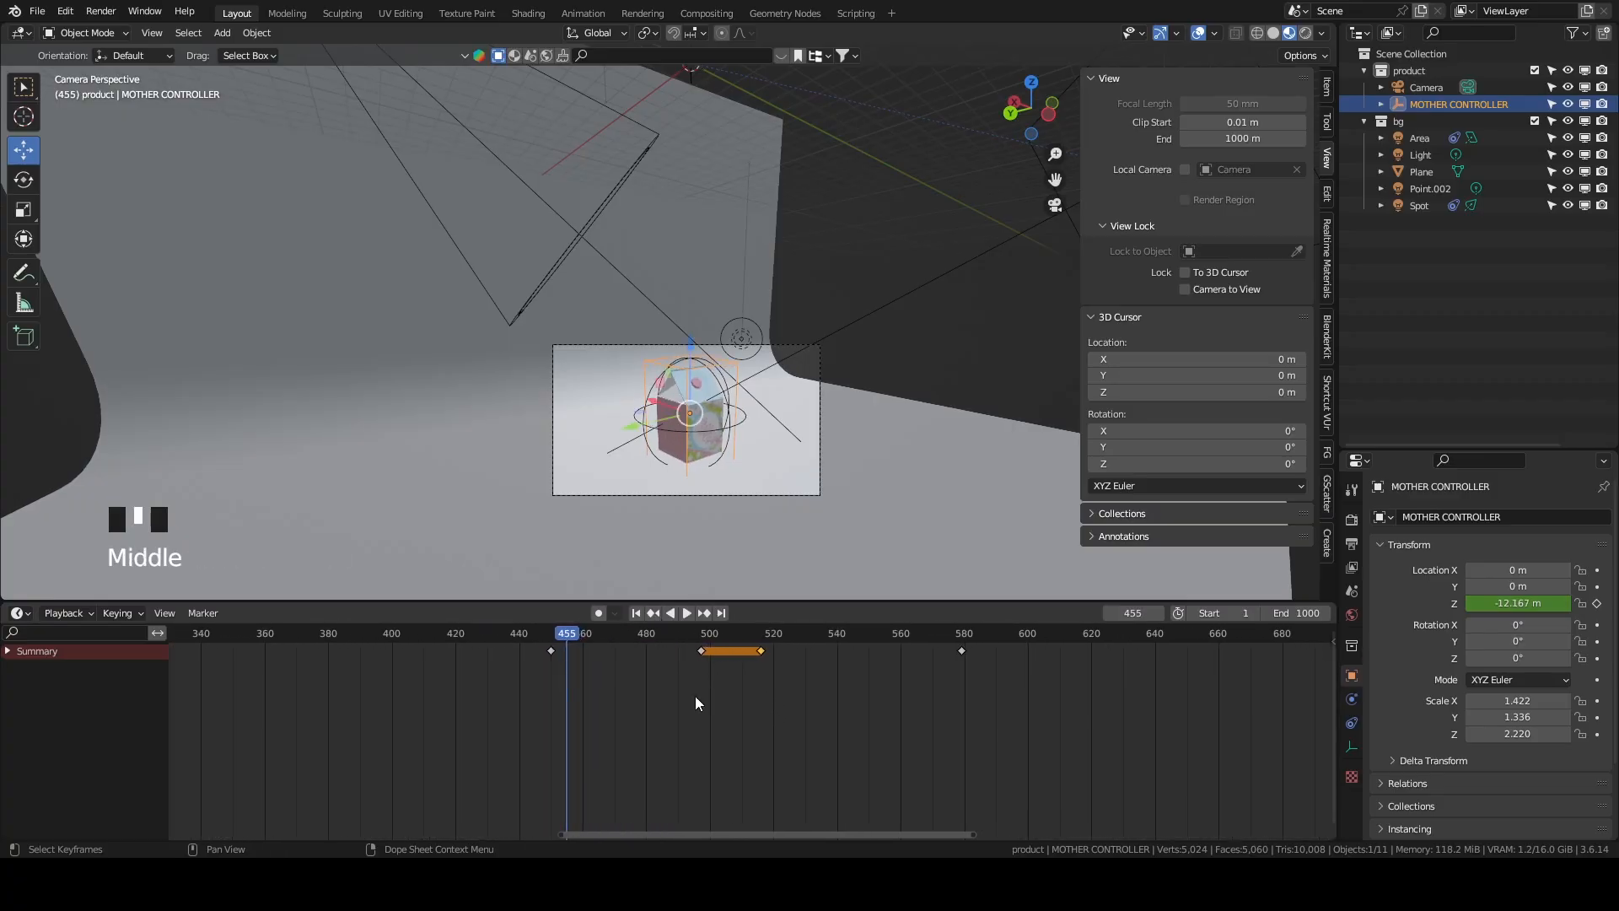
{"action": "scroll", "coordinate": [695, 695], "scroll_direction": "down", "scroll_amount": 7}
{"action": "scroll", "coordinate": [695, 695], "scroll_direction": "up", "scroll_amount": 4}
{"action": "scroll", "coordinate": [697, 696], "scroll_direction": "down", "scroll_amount": 8}
{"action": "scroll", "coordinate": [650, 702], "scroll_direction": "up", "scroll_amount": 8}
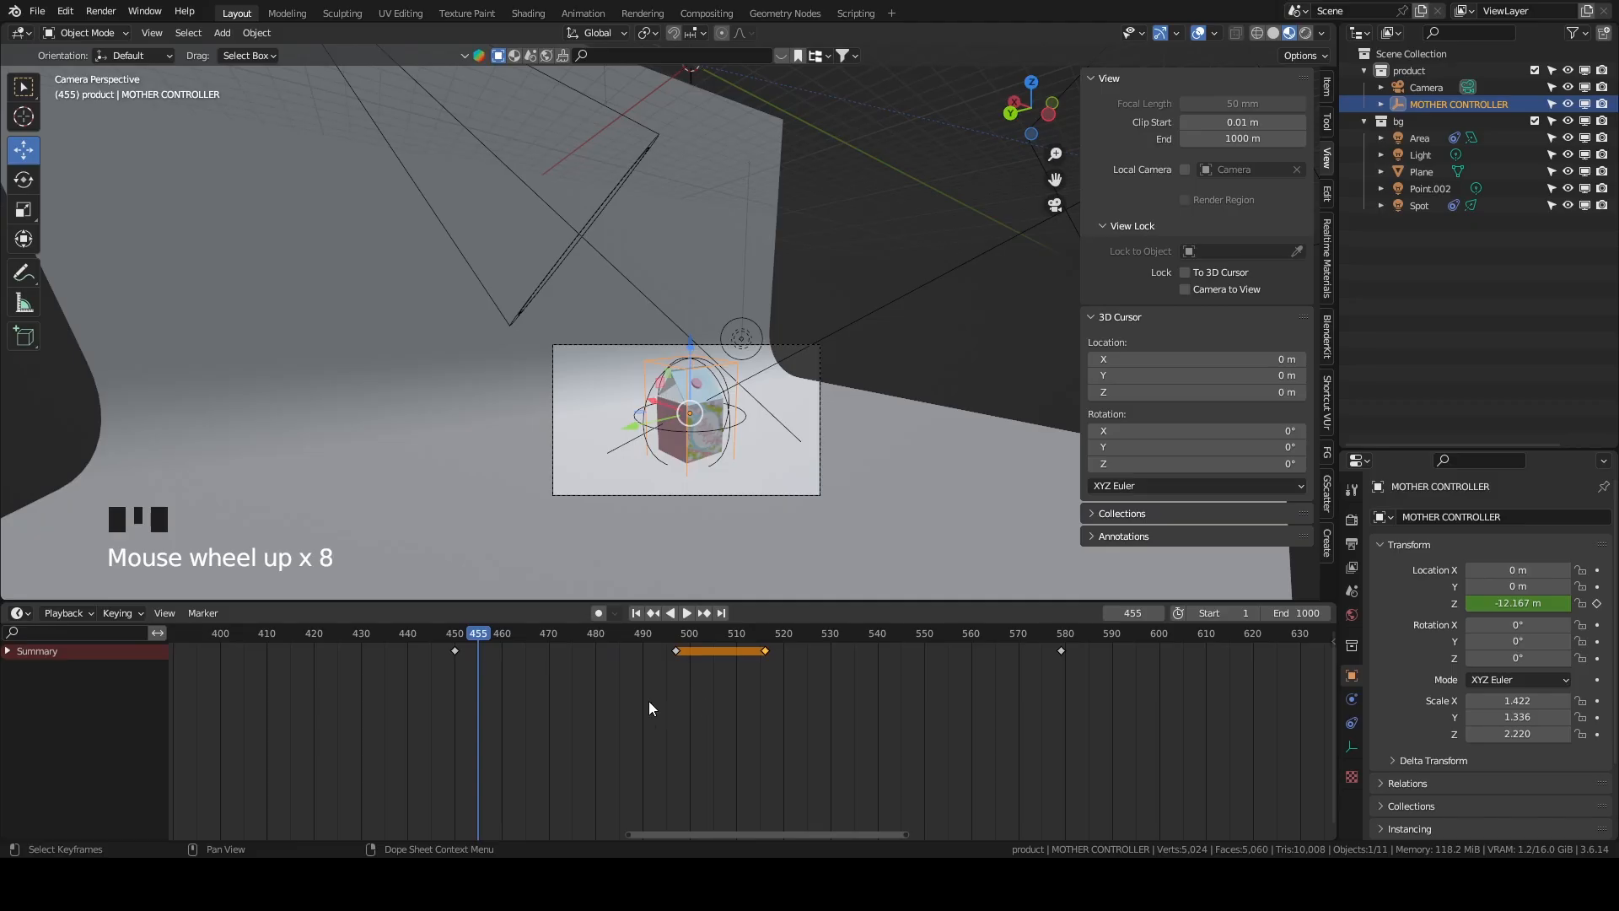
{"action": "scroll", "coordinate": [649, 703], "scroll_direction": "up", "scroll_amount": 6}
{"action": "scroll", "coordinate": [649, 703], "scroll_direction": "down", "scroll_amount": 3}
{"action": "scroll", "coordinate": [650, 702], "scroll_direction": "up", "scroll_amount": 3}
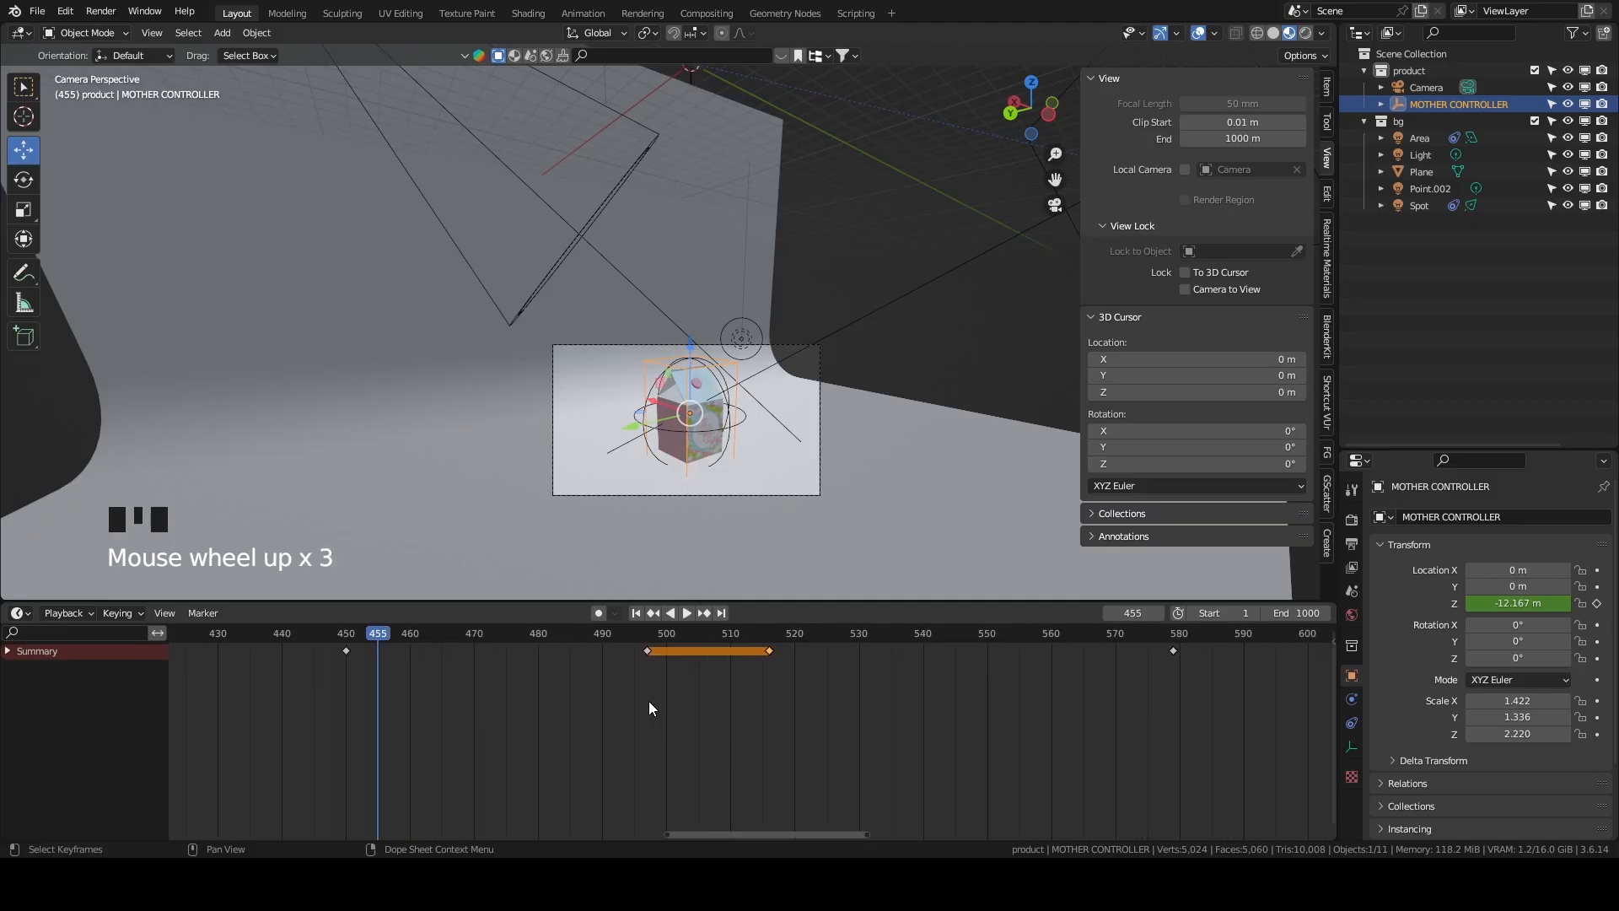
{"action": "scroll", "coordinate": [649, 703], "scroll_direction": "up", "scroll_amount": 2}
{"action": "scroll", "coordinate": [650, 702], "scroll_direction": "up", "scroll_amount": 2}
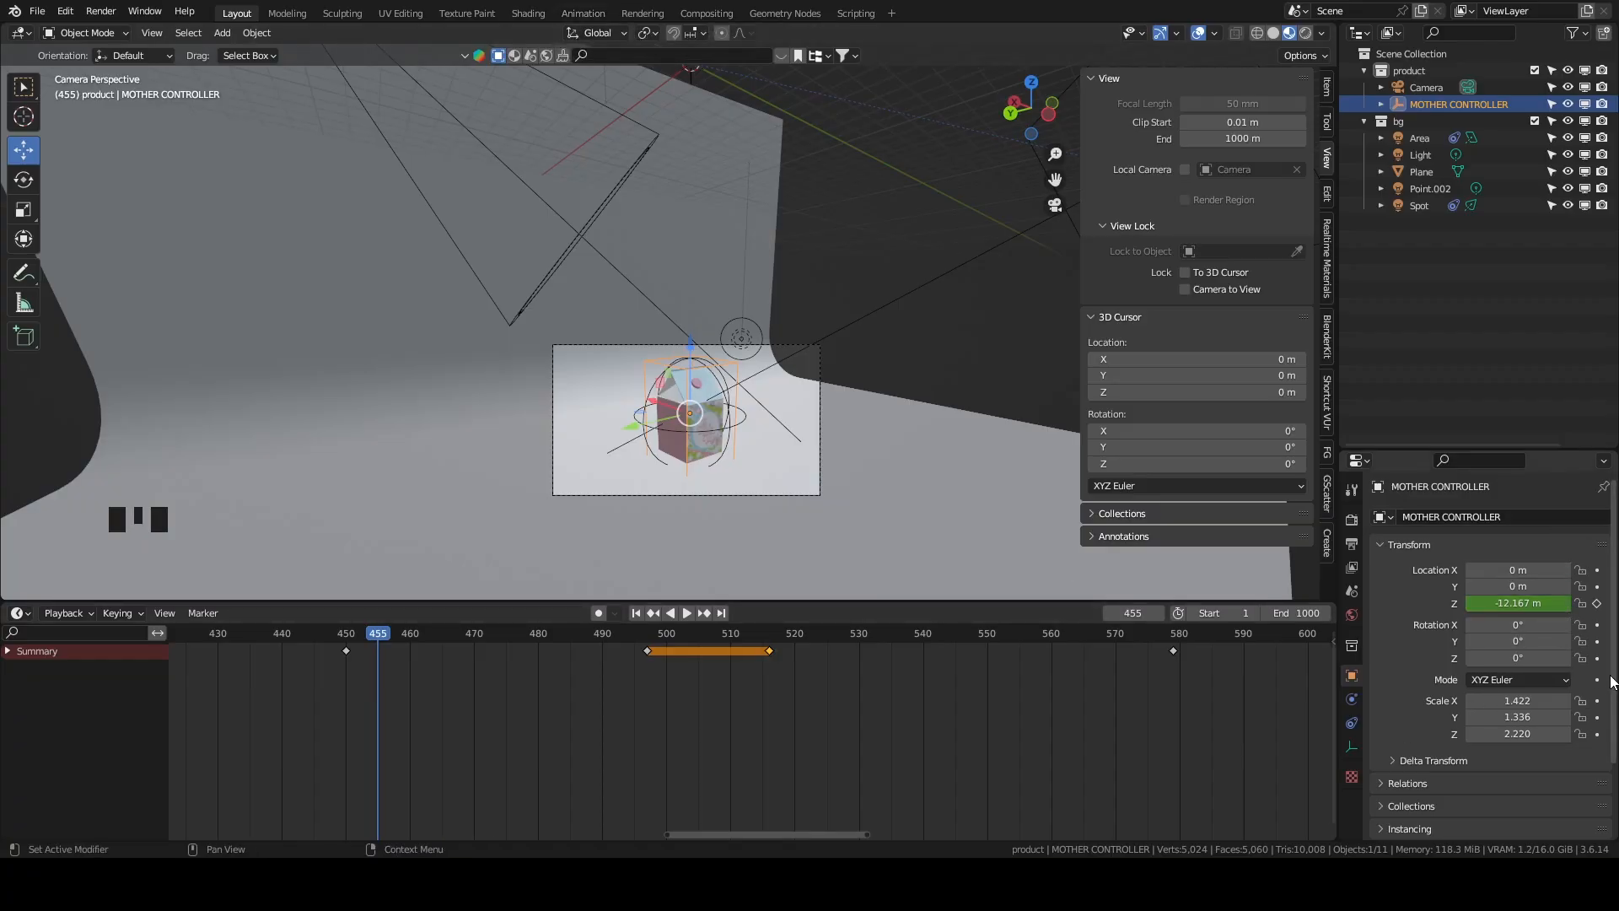
{"action": "left_click", "coordinate": [1381, 104]}
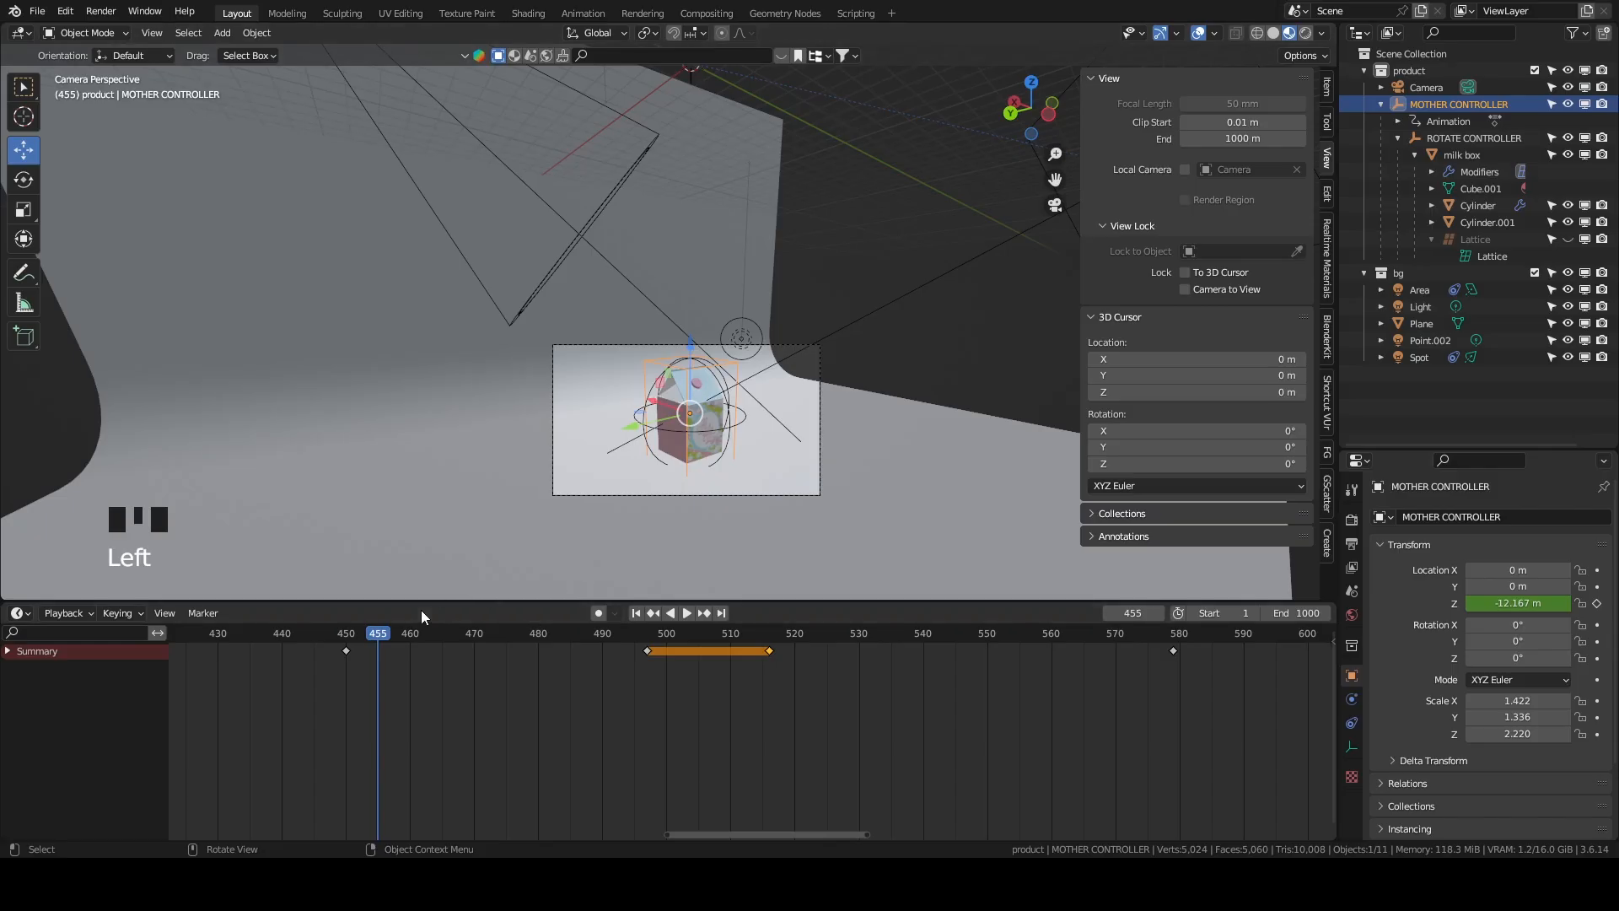
{"action": "left_click_drag", "start_coordinate": [421, 641], "coordinate": [408, 690]}
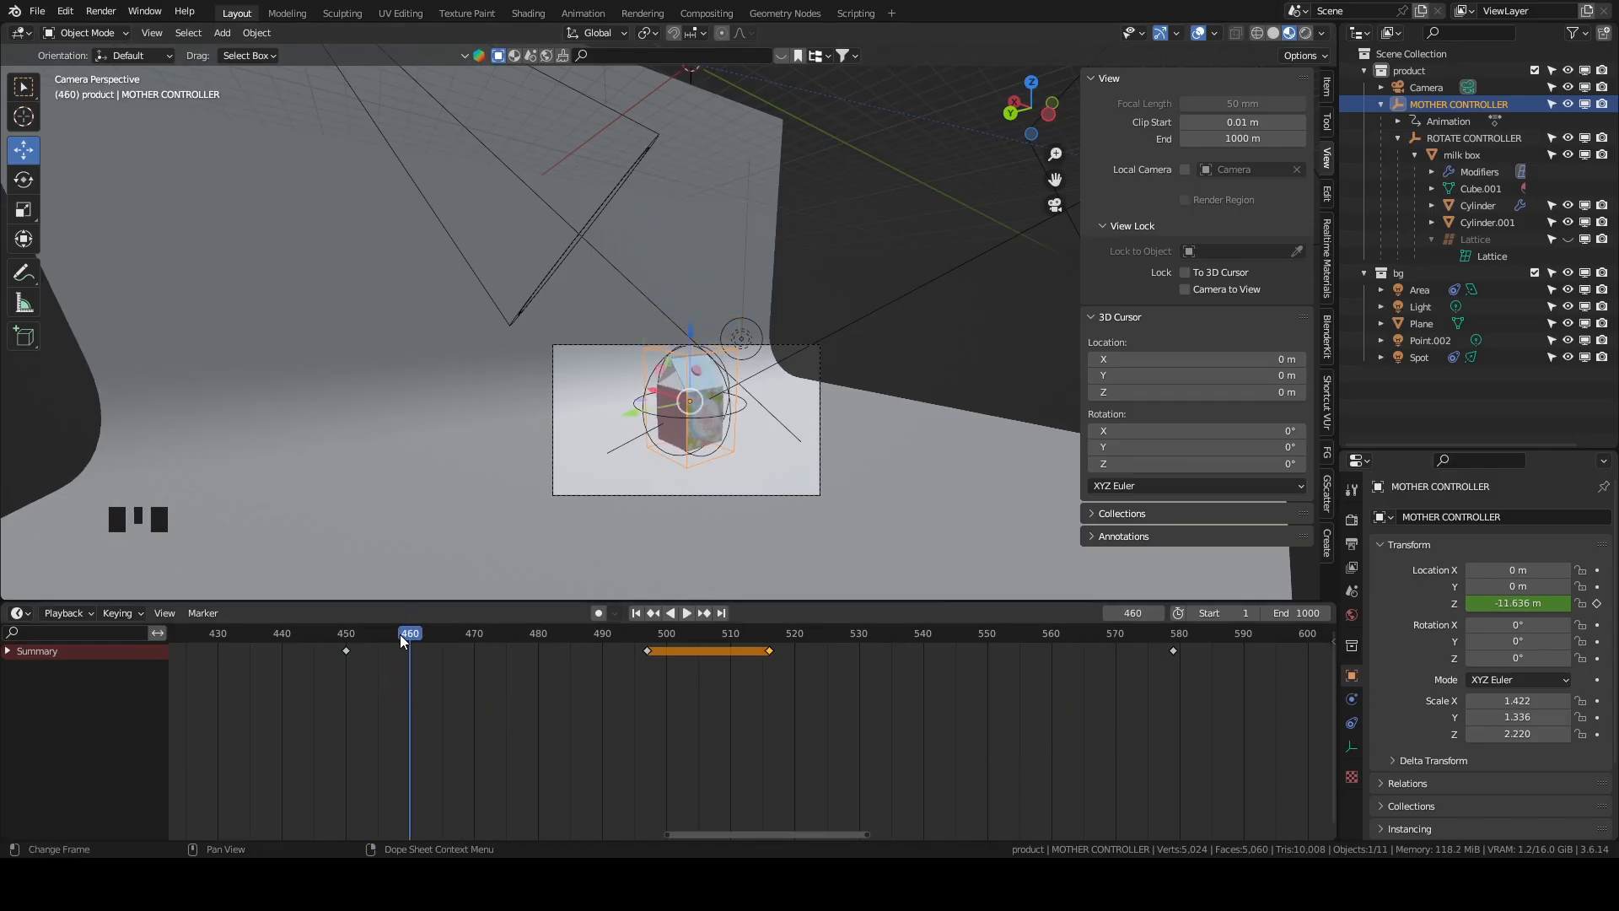
{"action": "left_click", "coordinate": [435, 659]}
{"action": "mouse_move", "coordinate": [435, 658]}
{"action": "left_mouse_down"}
{"action": "mouse_move", "coordinate": [389, 655]}
{"action": "mouse_move", "coordinate": [410, 659]}
{"action": "left_mouse_up"}
{"action": "left_click", "coordinate": [1467, 138]}
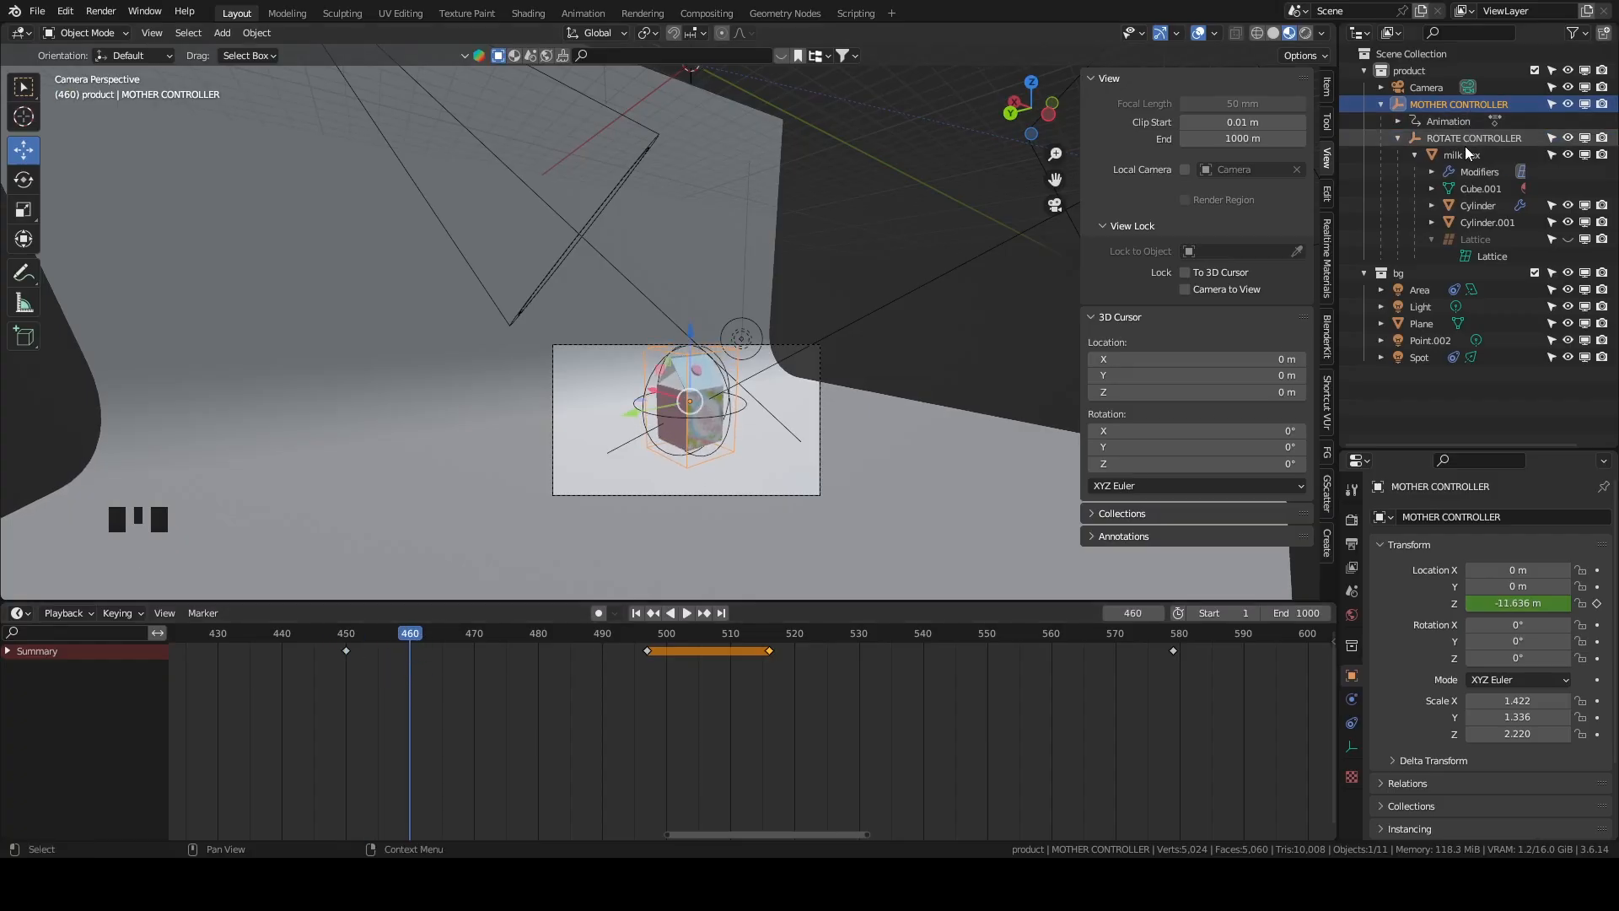
{"action": "left_click", "coordinate": [1598, 659]}
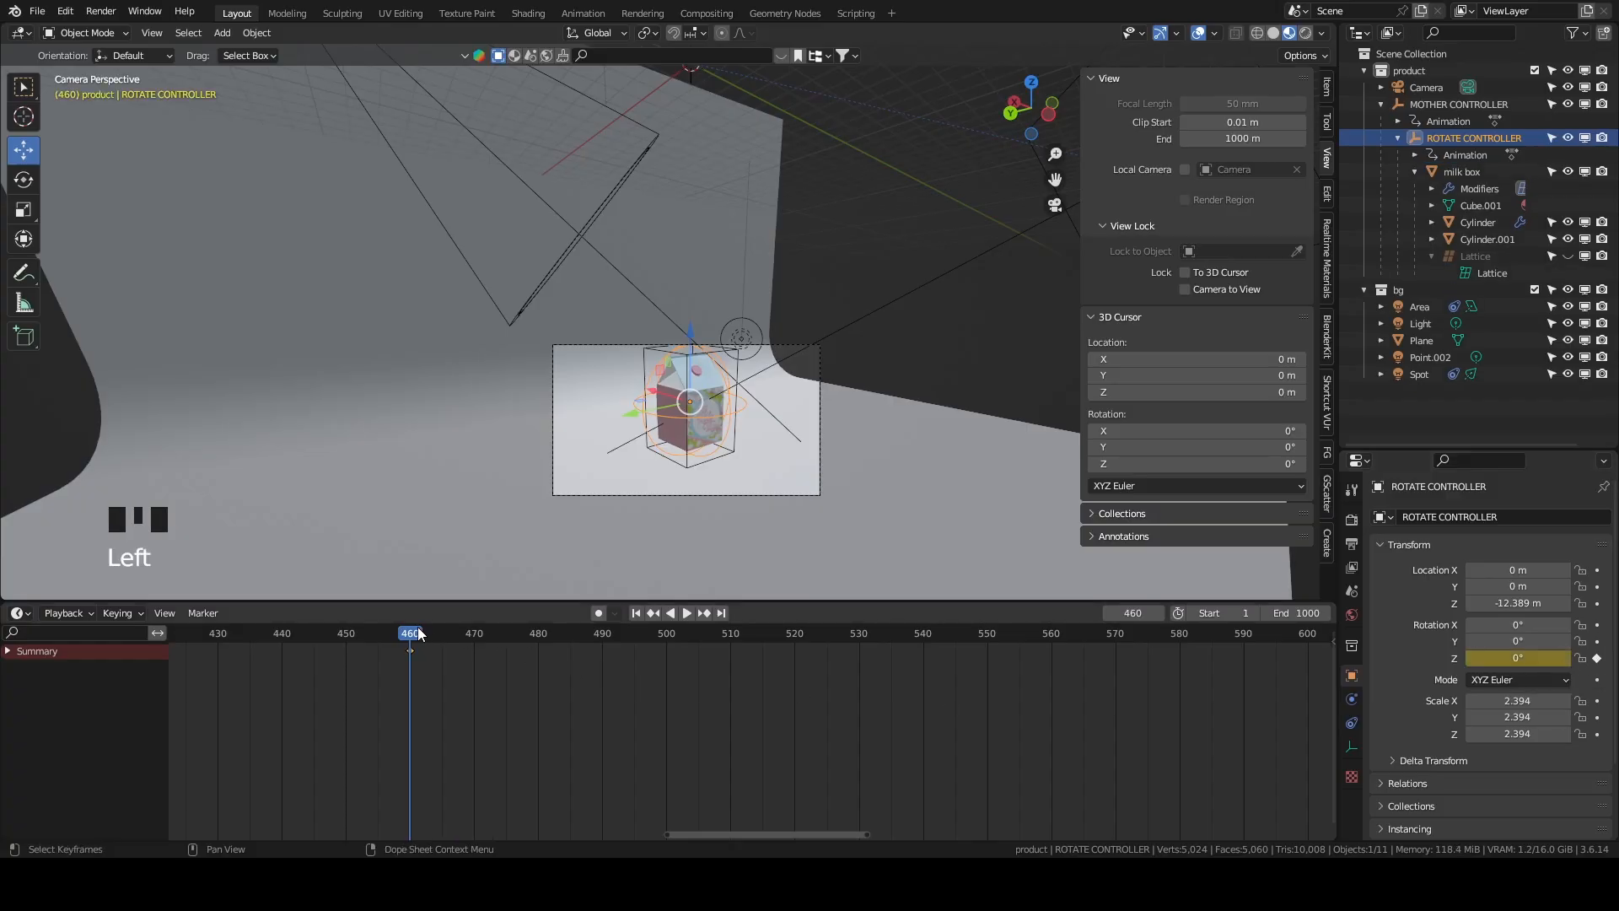
Go to frame 496, near the top of the carton's rise, with the ROTATE CONTROLLER selected.
{"action": "left_click_drag", "start_coordinate": [413, 637], "coordinate": [640, 654]}
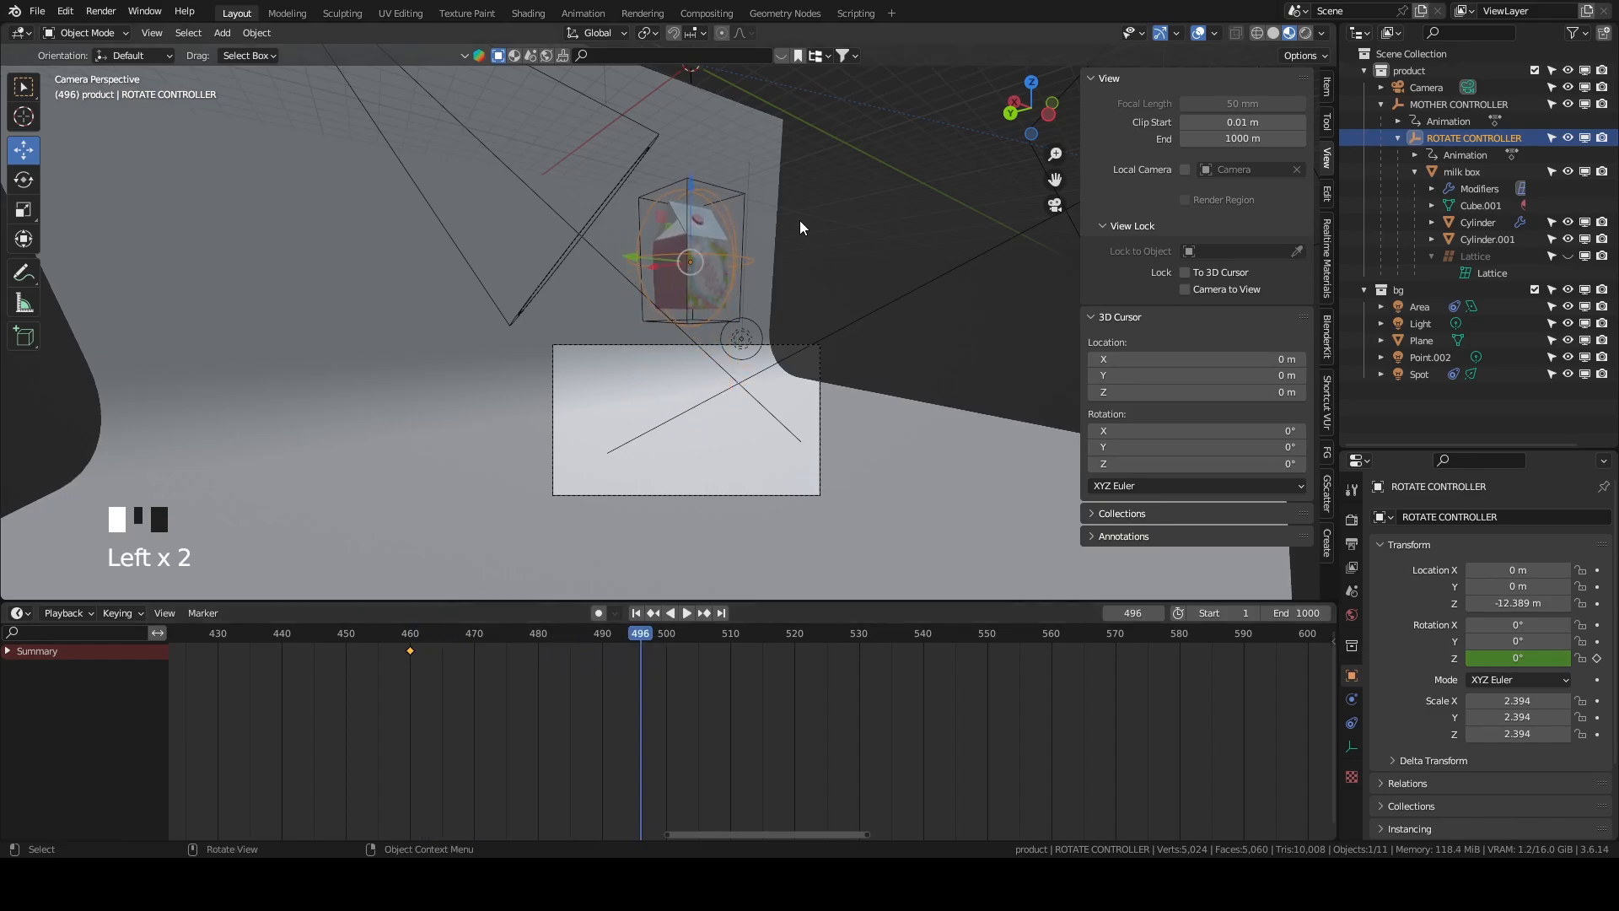
Add timeline markers at the MOTHER CONTROLLER's keyframes on frames 497, 516 and 579.
{"action": "left_click", "coordinate": [1481, 95]}
{"action": "left_click", "coordinate": [1482, 97]}
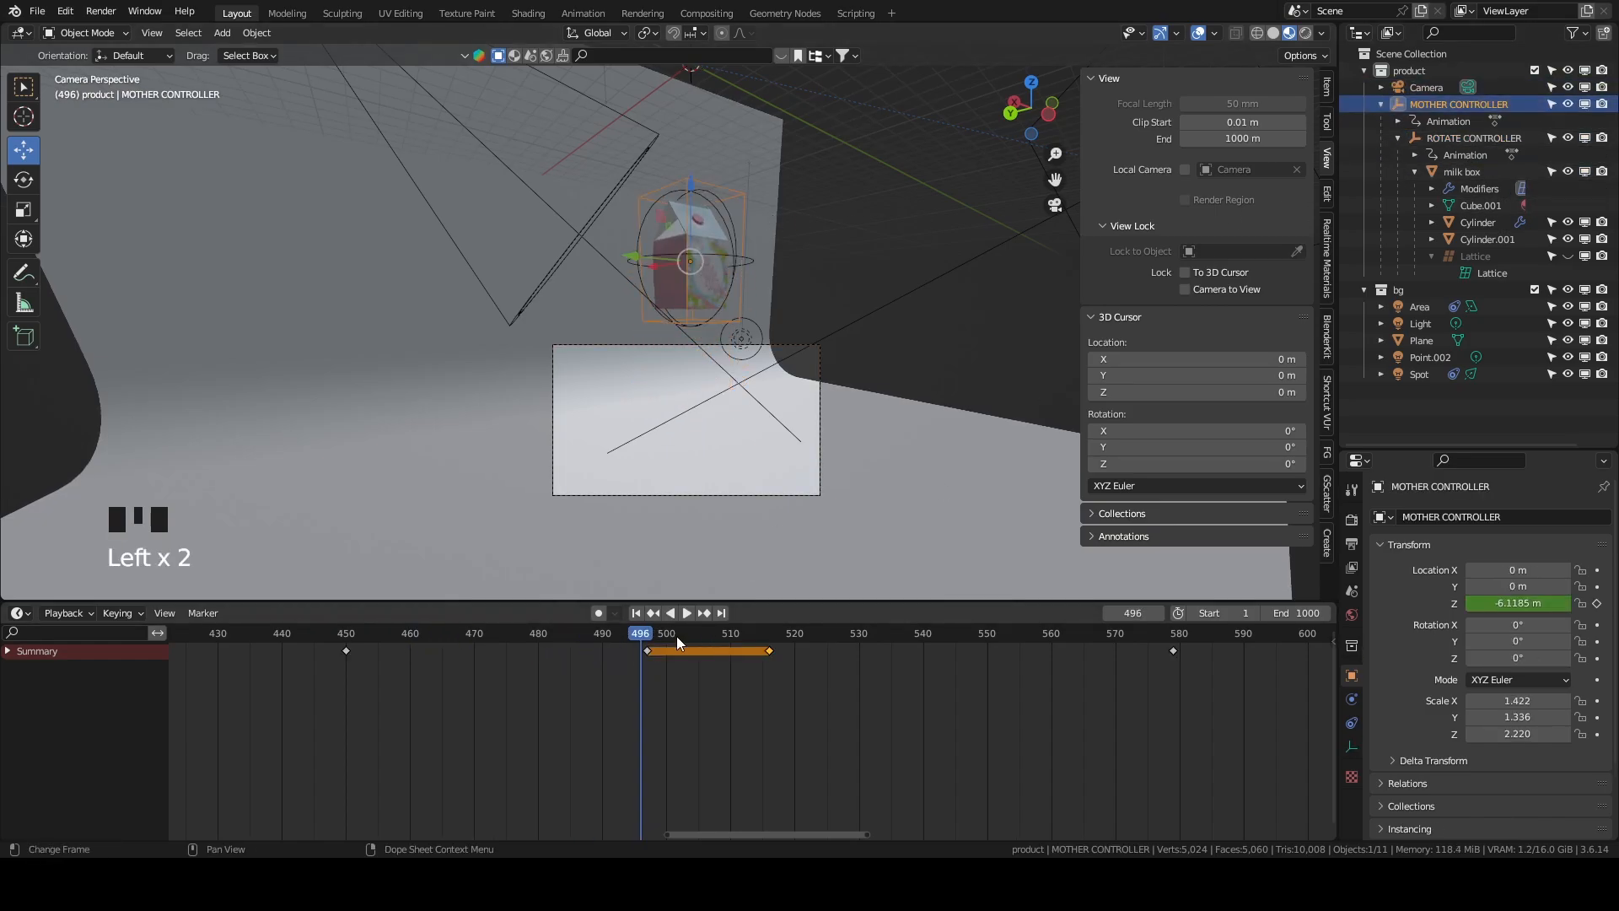
{"action": "left_click", "coordinate": [647, 634]}
{"action": "key", "text": "m"}
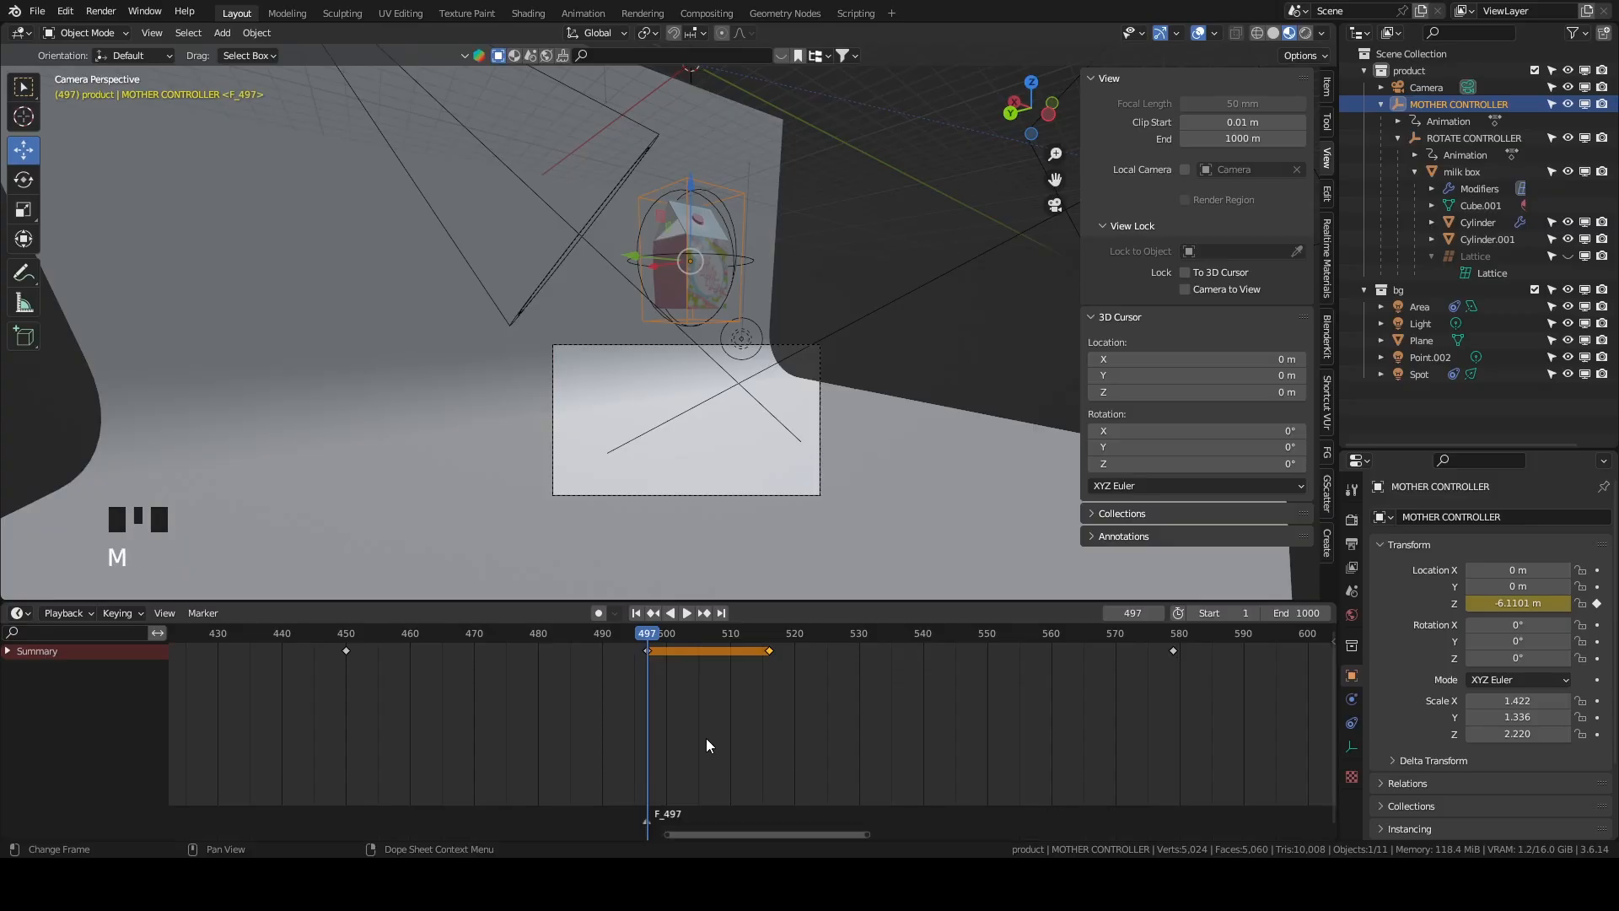
{"action": "left_click", "coordinate": [645, 823]}
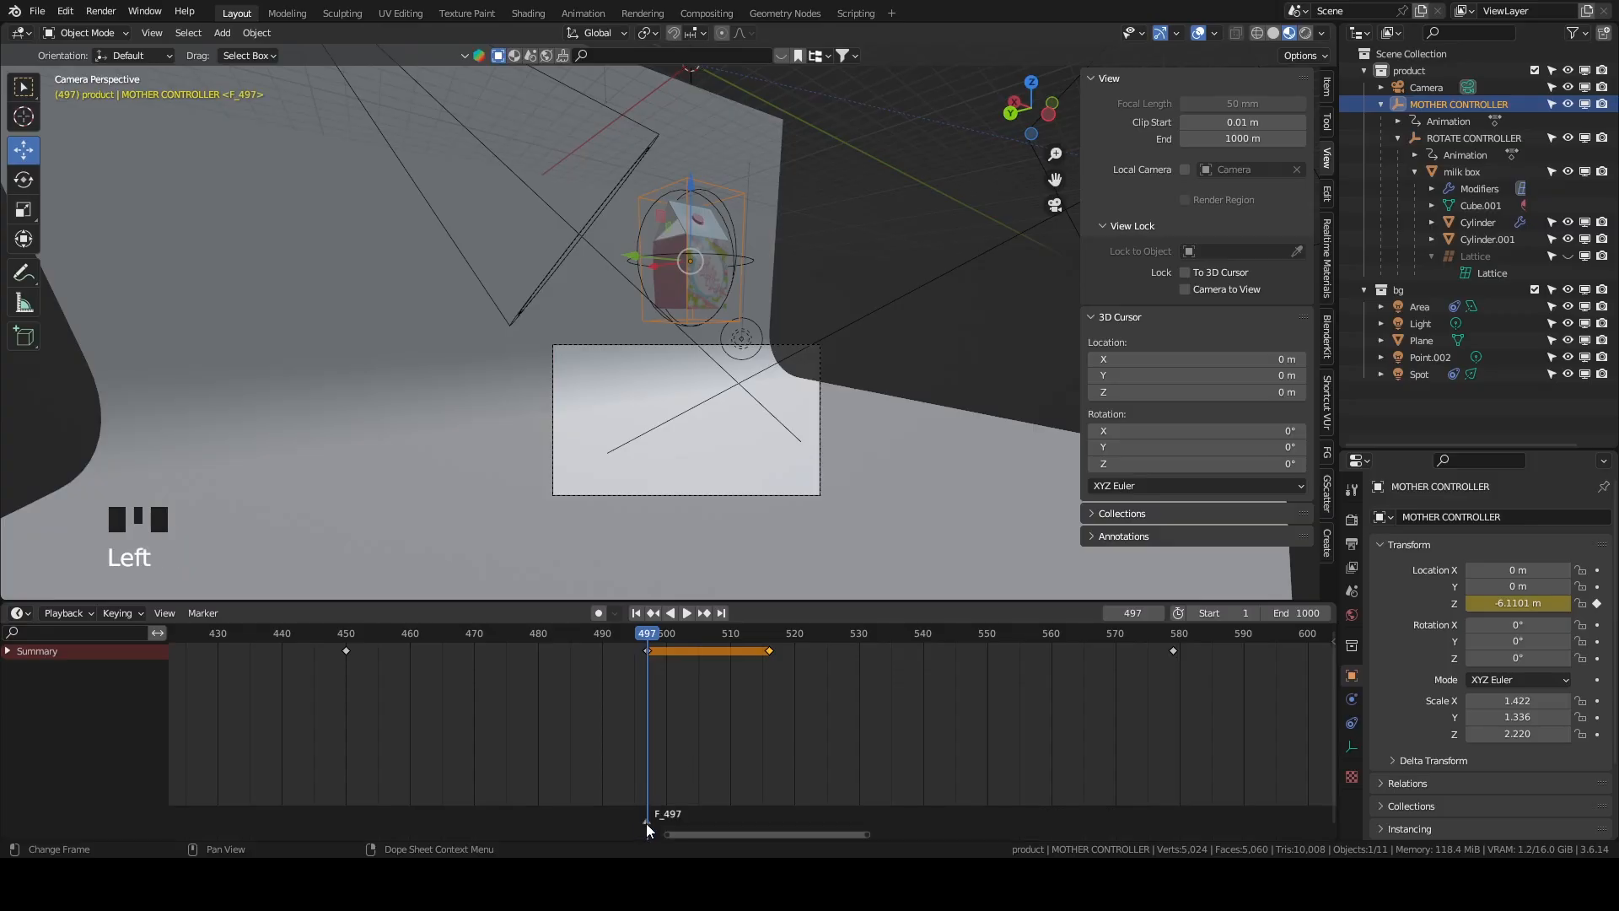
{"action": "left_click", "coordinate": [687, 613]}
{"action": "key", "text": "m"}
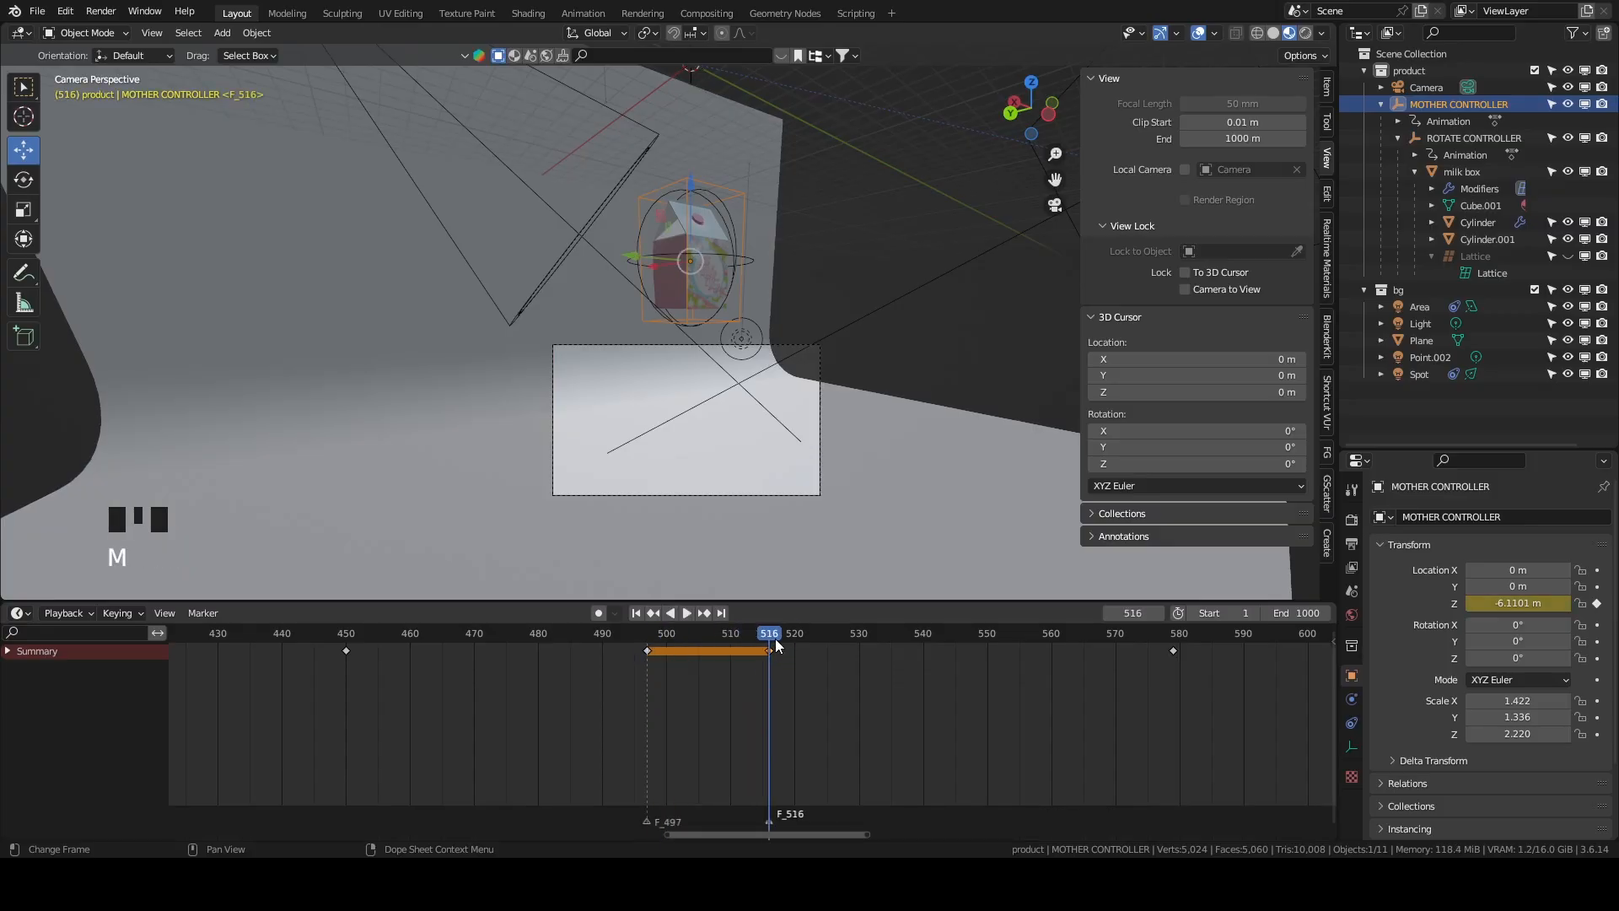
{"action": "left_click_drag", "start_coordinate": [1214, 711], "coordinate": [1176, 692]}
{"action": "key", "text": "m"}
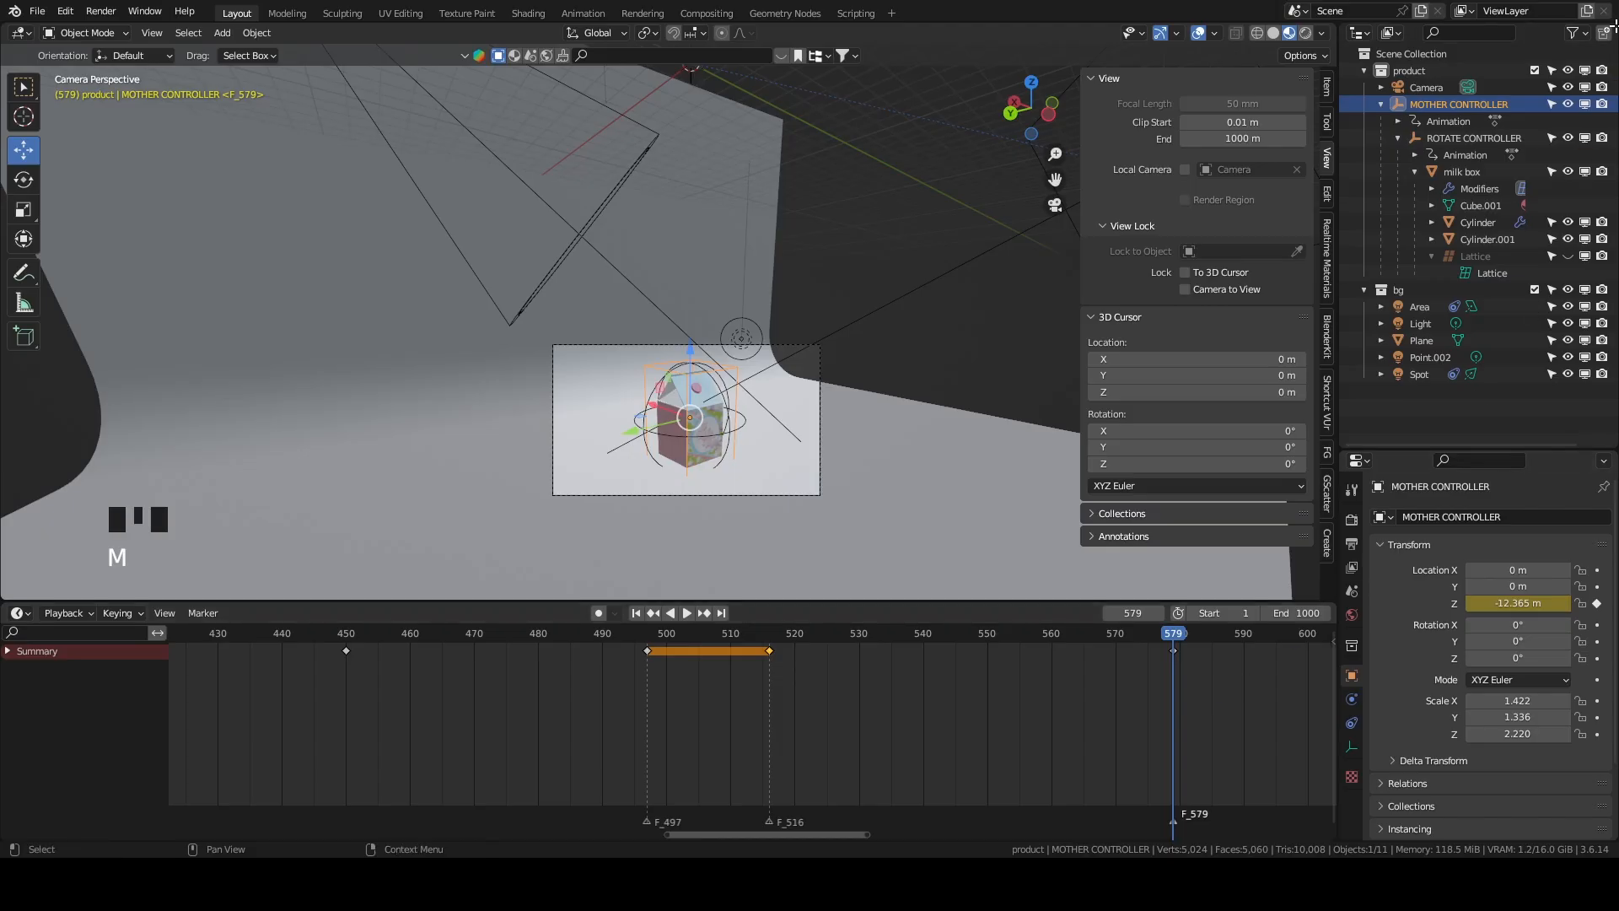
At frame 516, rotate ROTATE CONTROLLER about Z to about 510.56° and keyframe its Z rotation.
{"action": "left_click", "coordinate": [1448, 137]}
{"action": "left_click_drag", "start_coordinate": [1176, 636], "coordinate": [767, 716]}
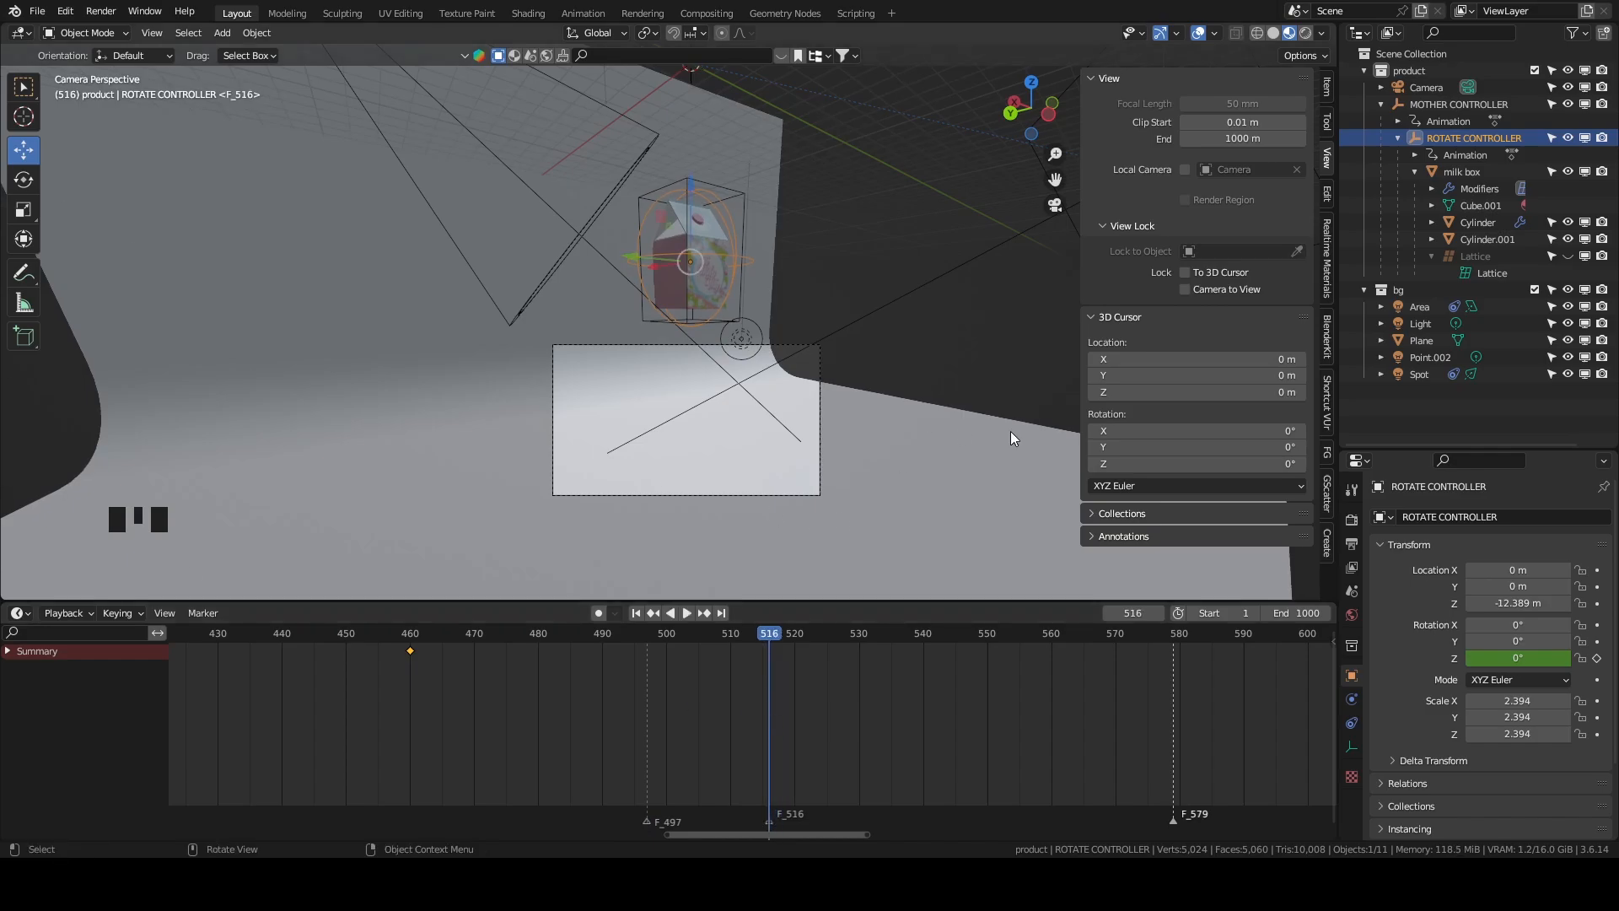
{"action": "left_click_drag", "start_coordinate": [1510, 657], "coordinate": [1617, 658]}
{"action": "key", "text": "grave"}
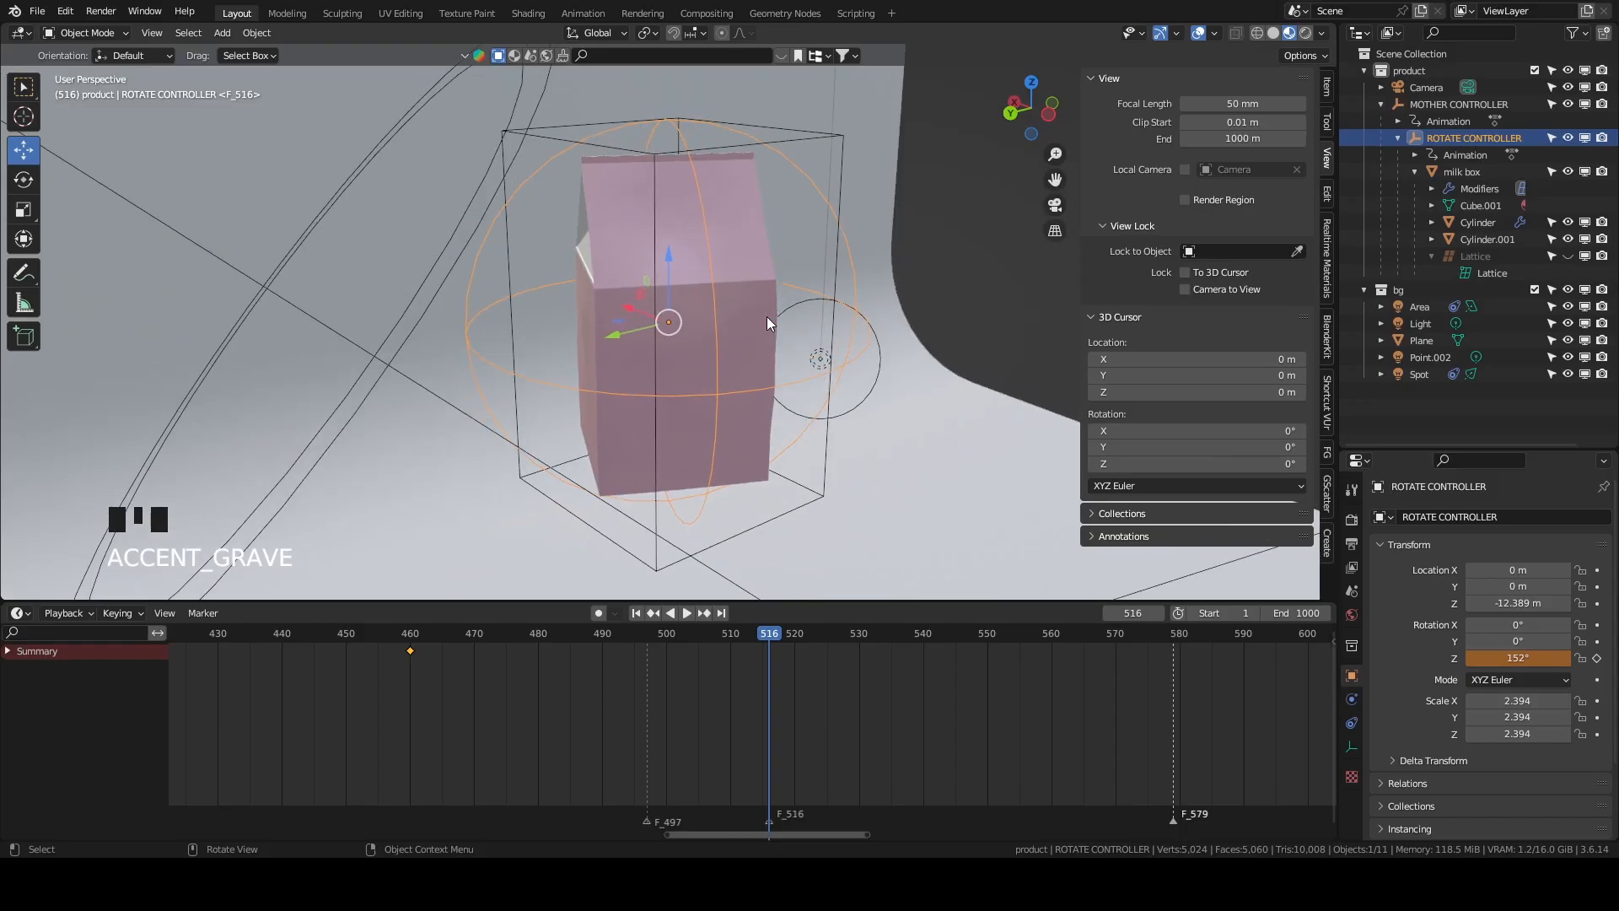
{"action": "middle_click_drag", "start_coordinate": [767, 318], "coordinate": [801, 381]}
{"action": "left_click", "coordinate": [17, 181]}
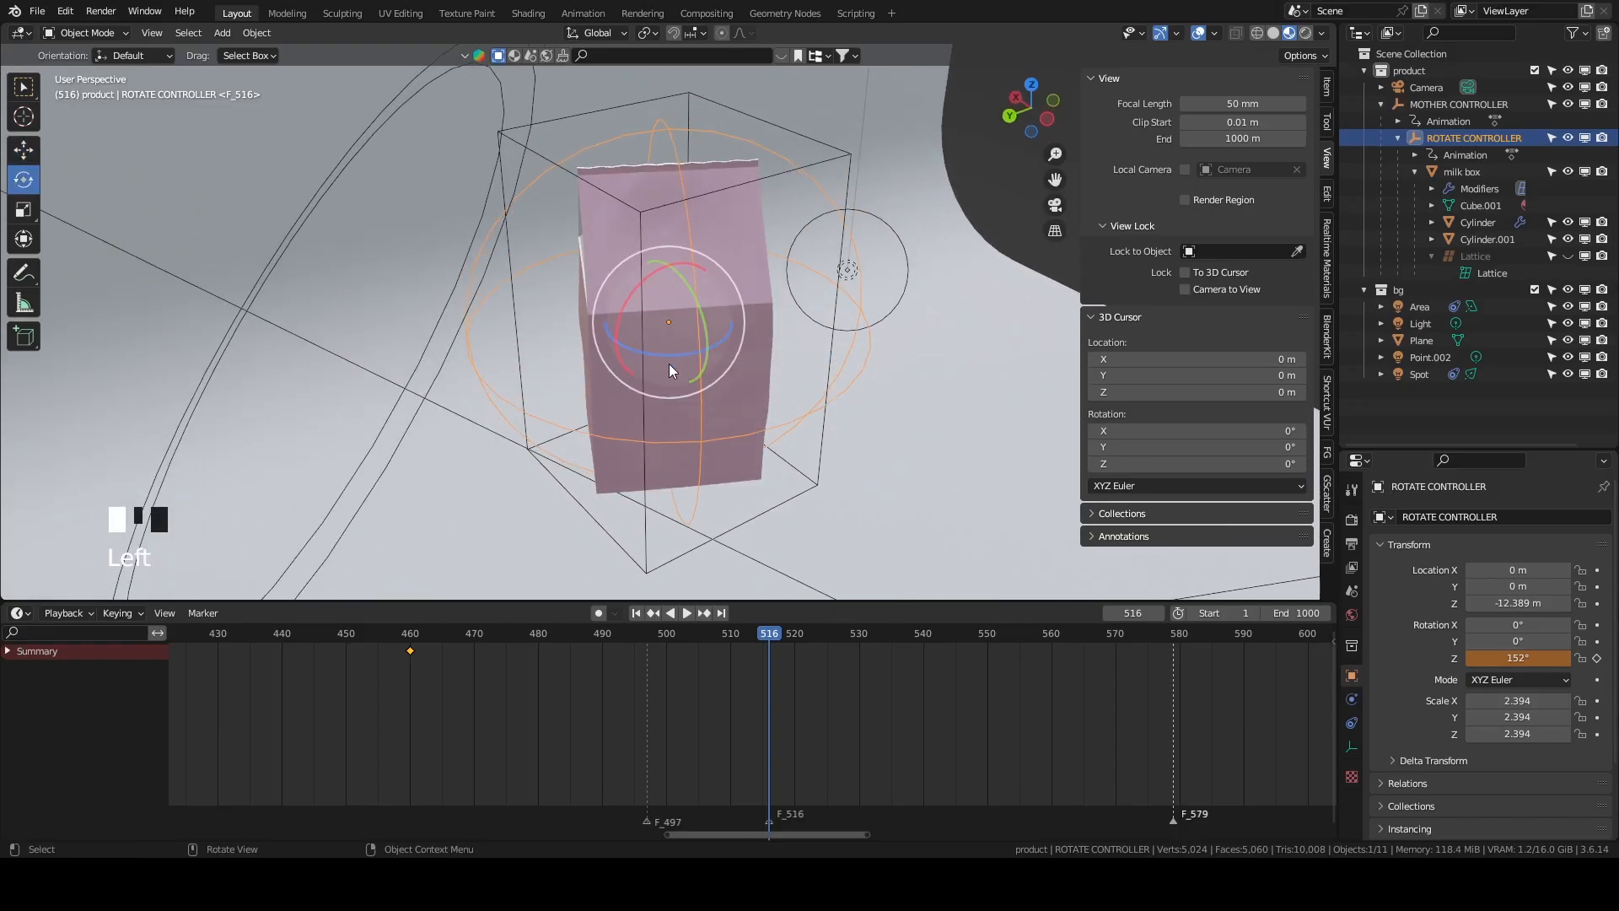
{"action": "mouse_move", "coordinate": [670, 370]}
{"action": "left_mouse_down"}
{"action": "mouse_move", "coordinate": [661, 327]}
{"action": "mouse_move", "coordinate": [669, 366]}
{"action": "mouse_move", "coordinate": [650, 351]}
{"action": "mouse_move", "coordinate": [654, 296]}
{"action": "mouse_move", "coordinate": [675, 303]}
{"action": "mouse_move", "coordinate": [666, 333]}
{"action": "mouse_move", "coordinate": [641, 323]}
{"action": "mouse_move", "coordinate": [662, 365]}
{"action": "left_mouse_up"}
{"action": "left_click", "coordinate": [1596, 660]}
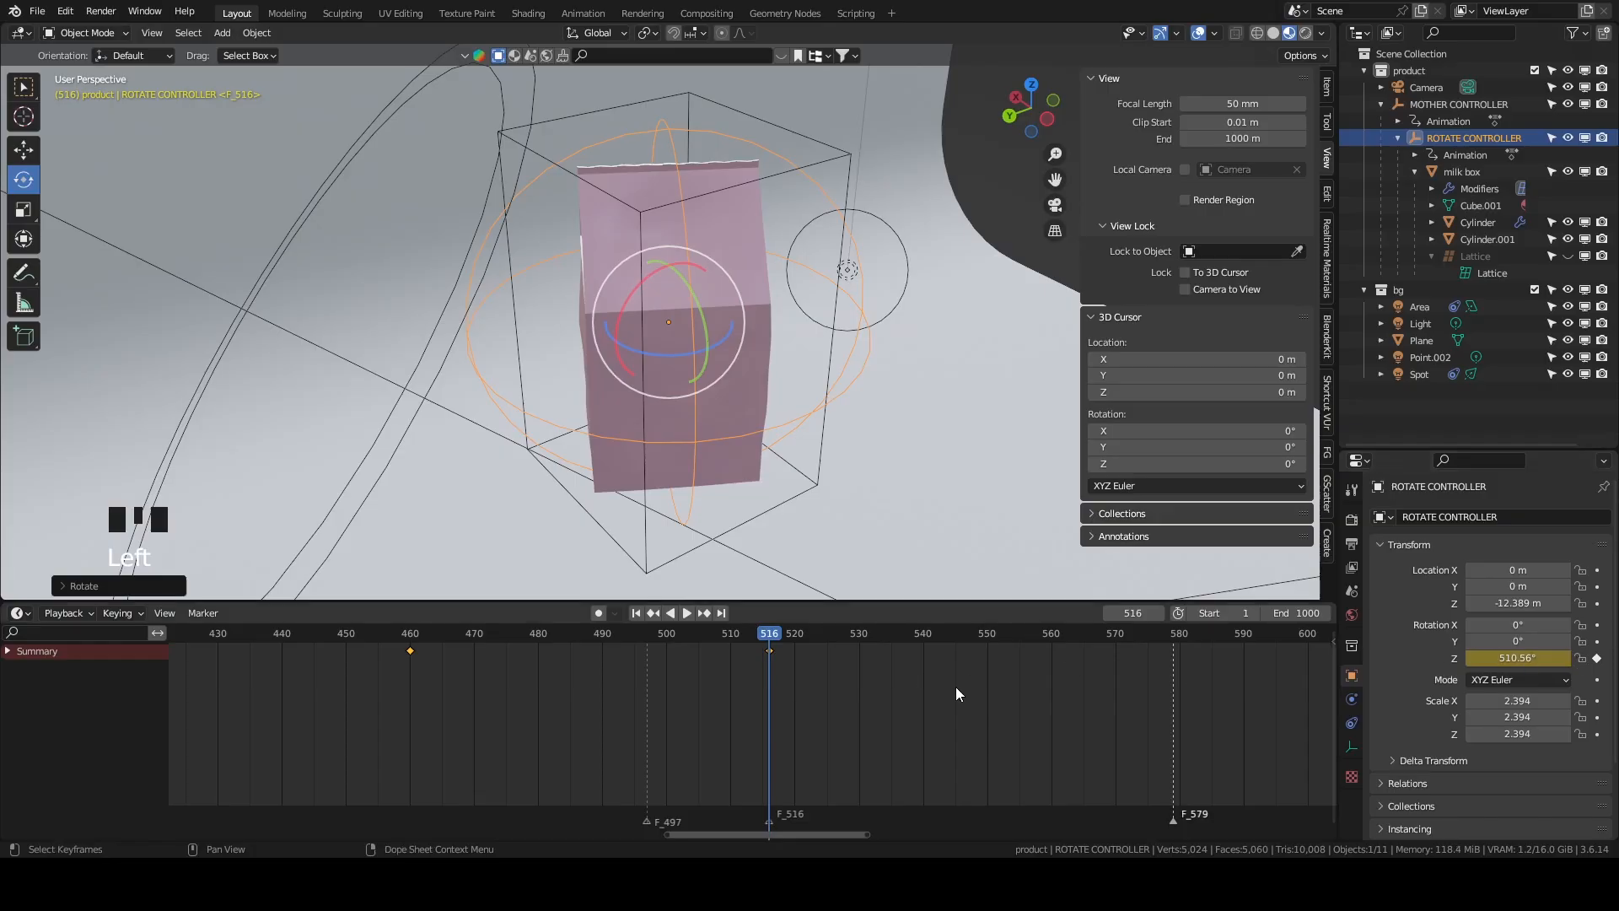
Play the animation from around frame 460 to review the milk box's spin as it rises.
{"action": "middle_click_drag", "start_coordinate": [1059, 217], "coordinate": [857, 253]}
{"action": "left_click", "coordinate": [762, 635]}
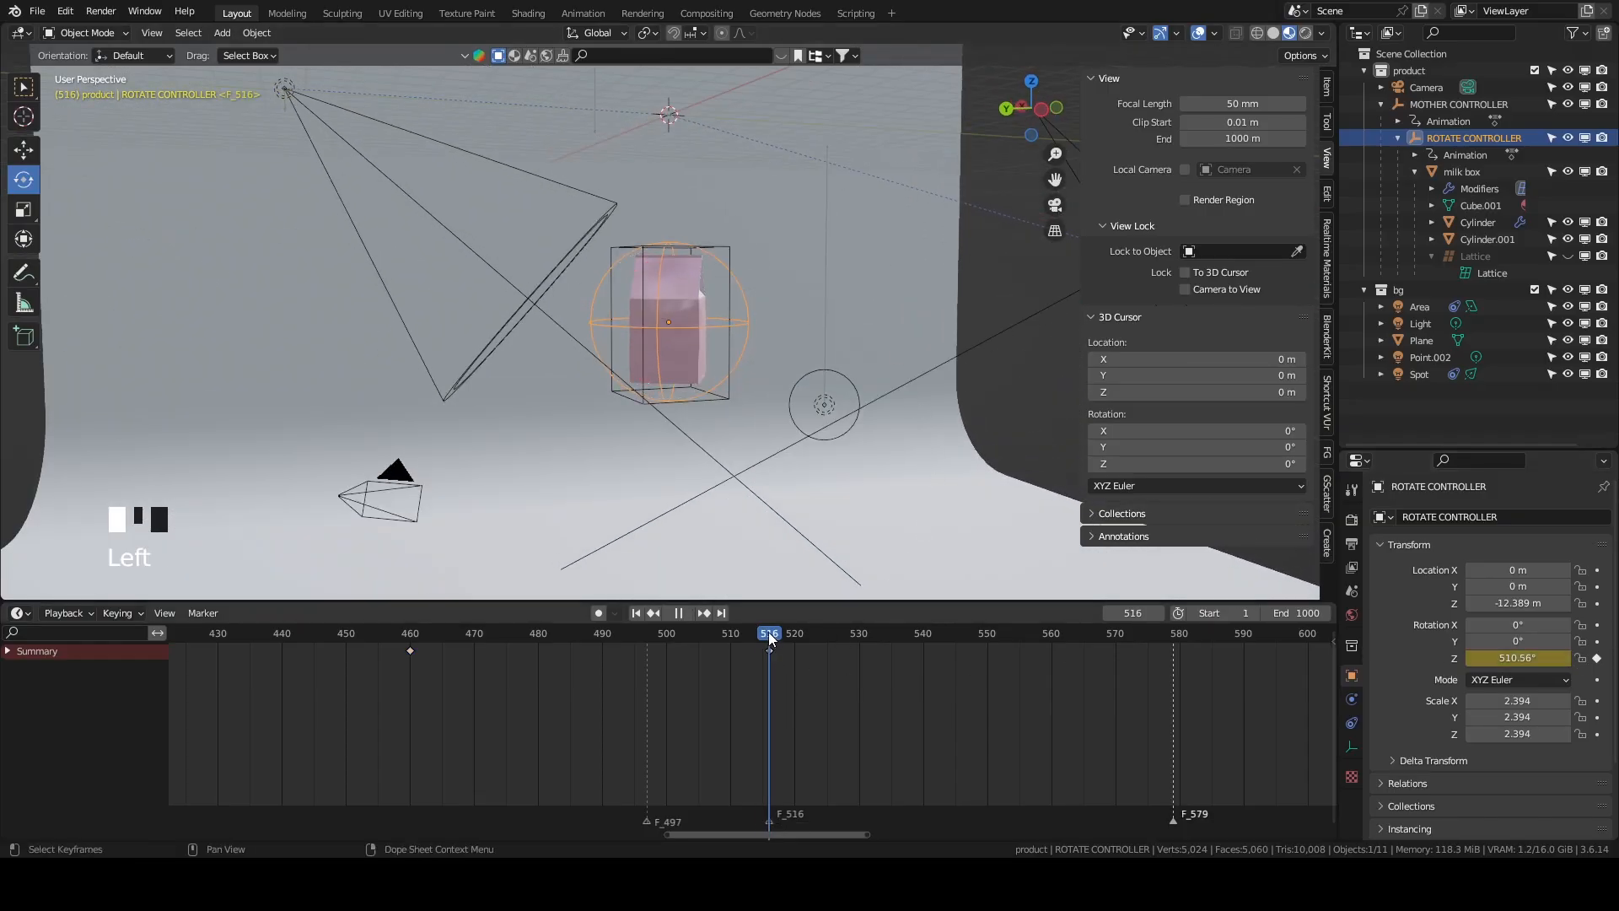
{"action": "left_click_drag", "start_coordinate": [767, 630], "coordinate": [408, 629]}
{"action": "key", "text": "space"}
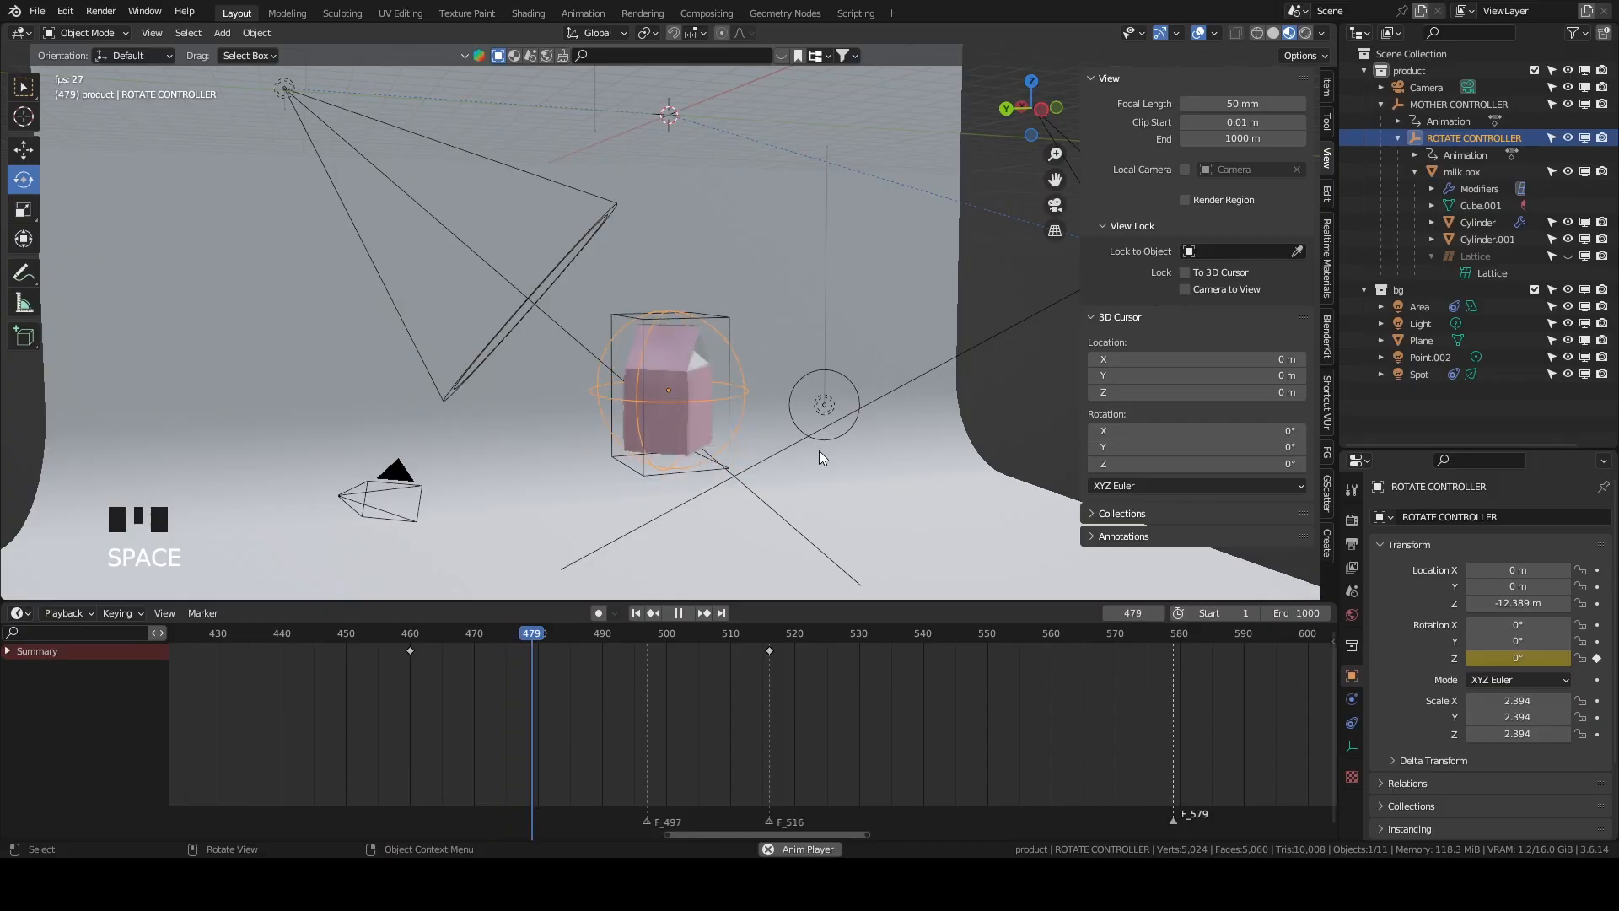
{"action": "key", "text": "space"}
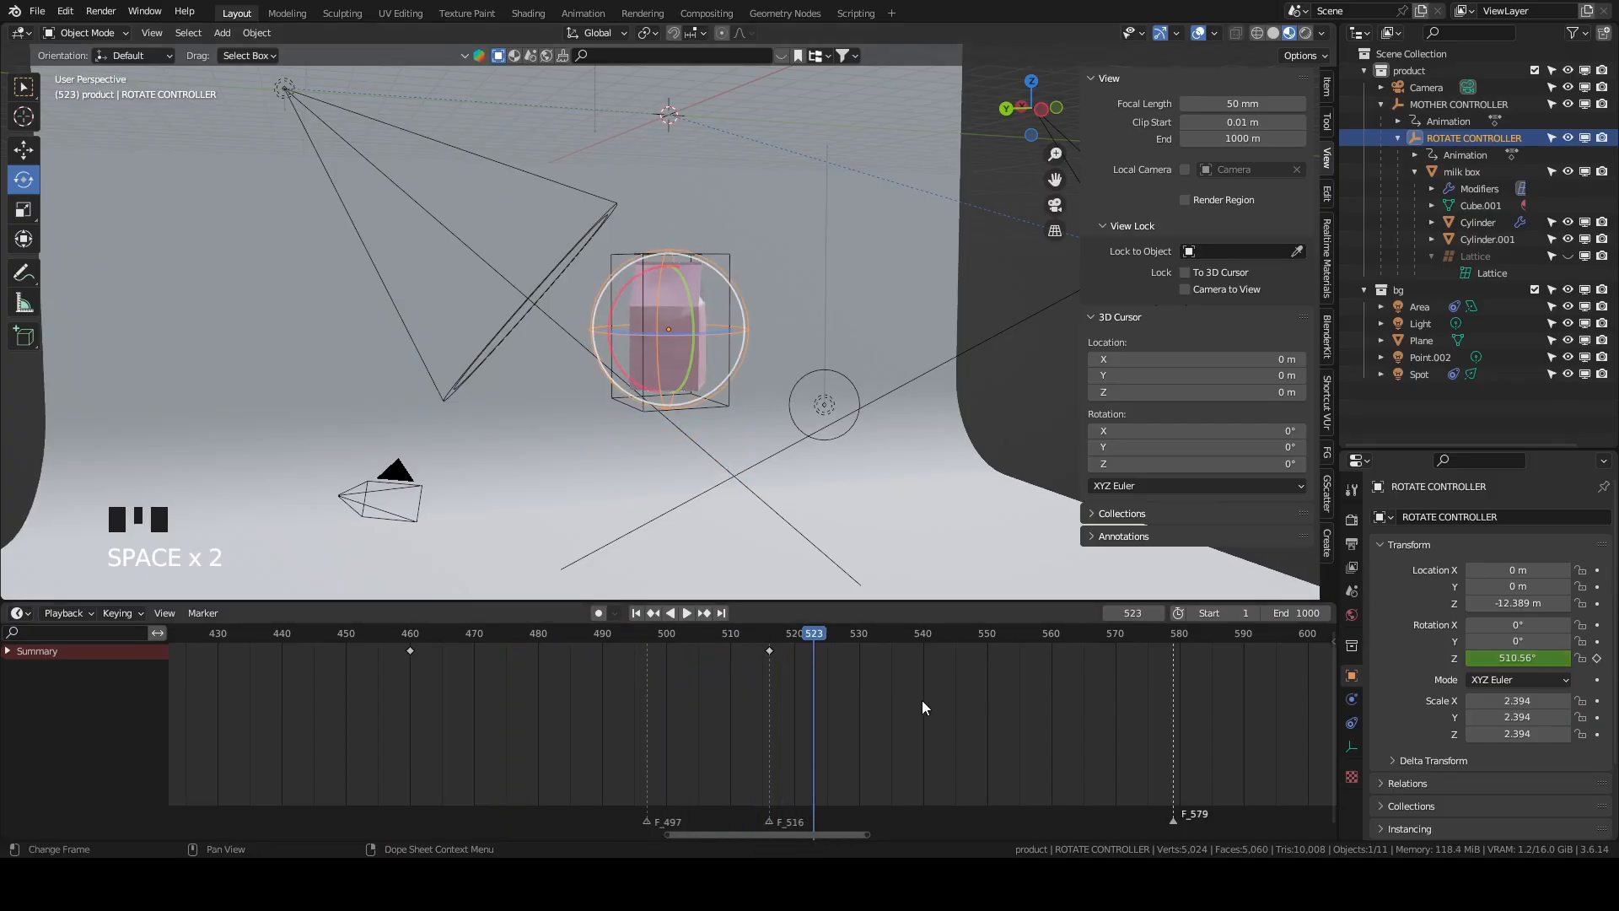
Move the playhead to the marker at frame 579 and frame ROTATE CONTROLLER up close.
{"action": "scroll", "coordinate": [866, 671], "scroll_direction": "down", "scroll_amount": 3}
{"action": "left_click", "coordinate": [991, 684]}
{"action": "left_click_drag", "start_coordinate": [997, 682], "coordinate": [1086, 685]}
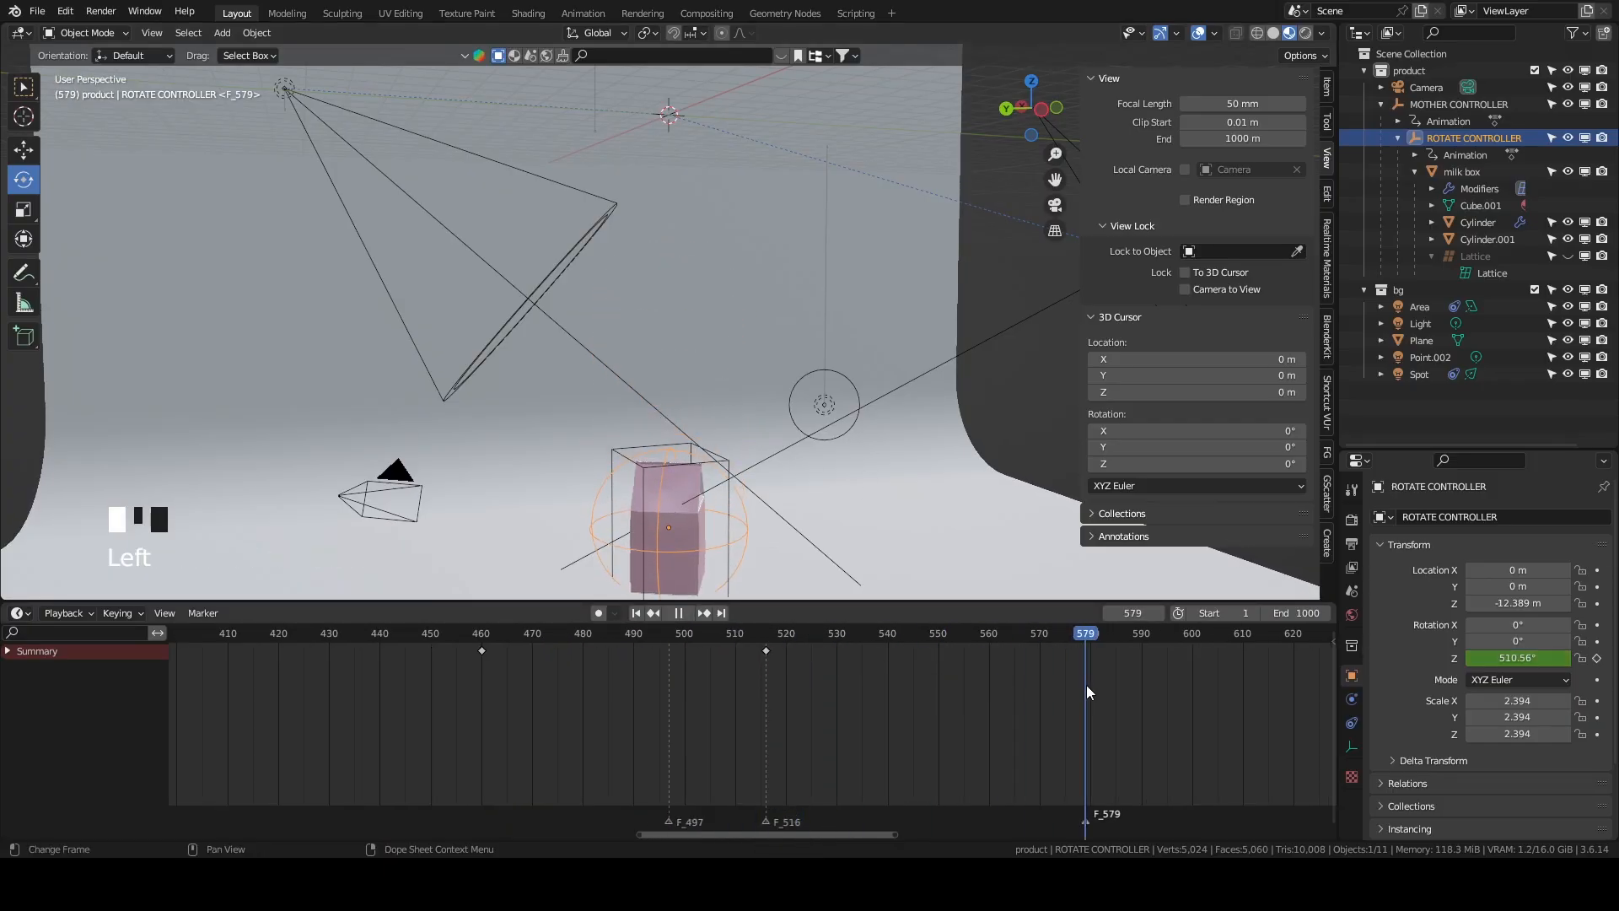
{"action": "left_click_drag", "start_coordinate": [790, 658], "coordinate": [1086, 687]}
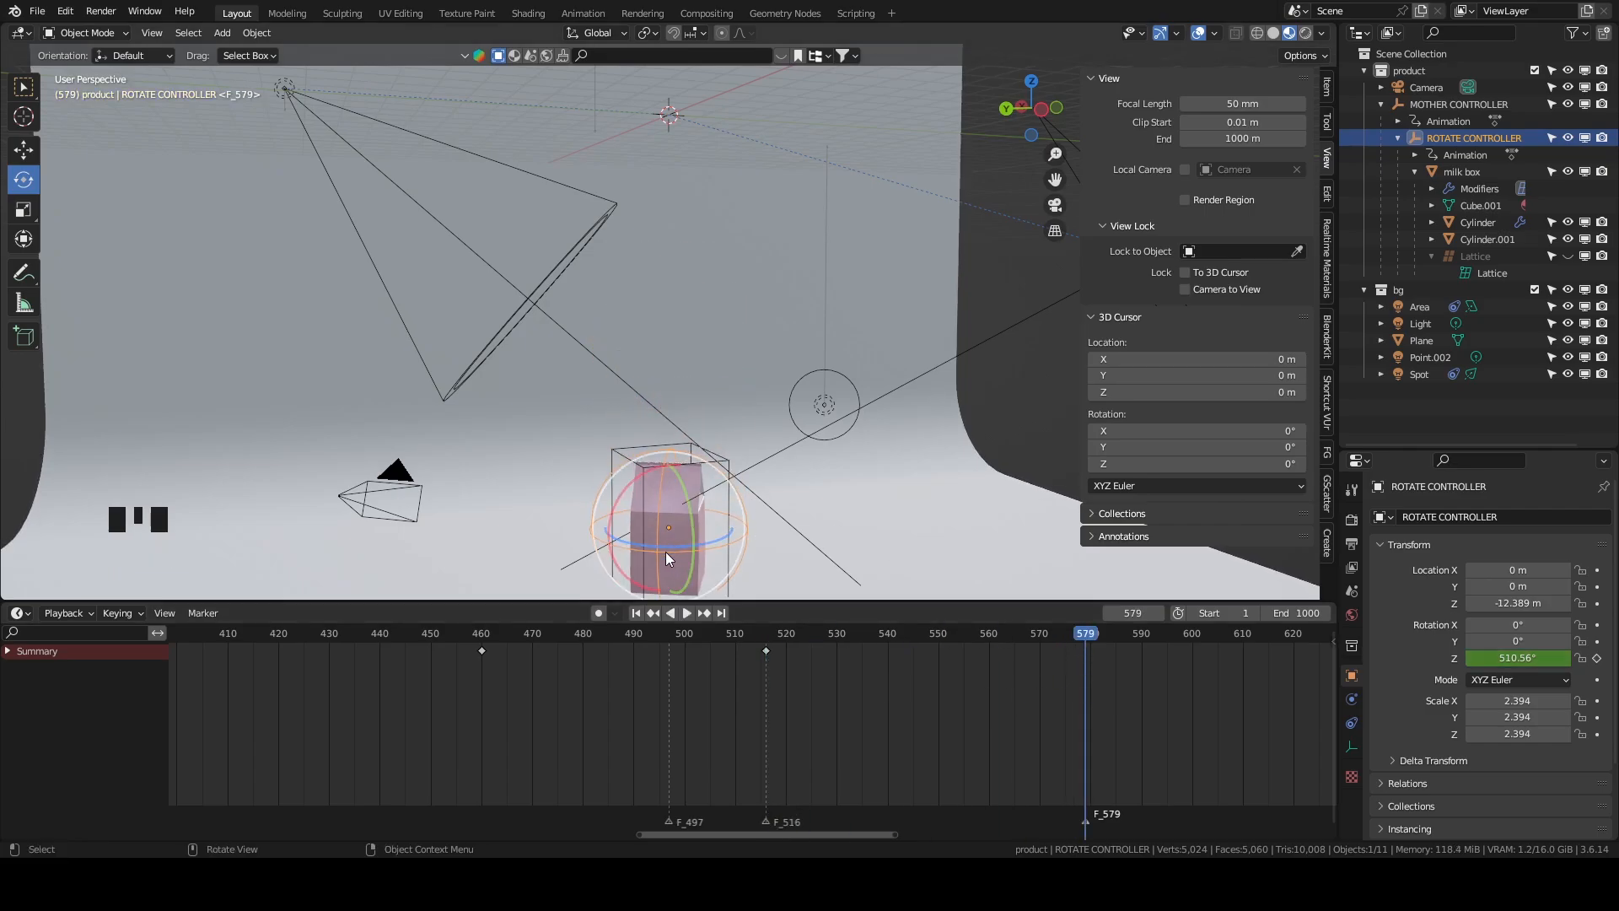
{"action": "key", "text": "grave"}
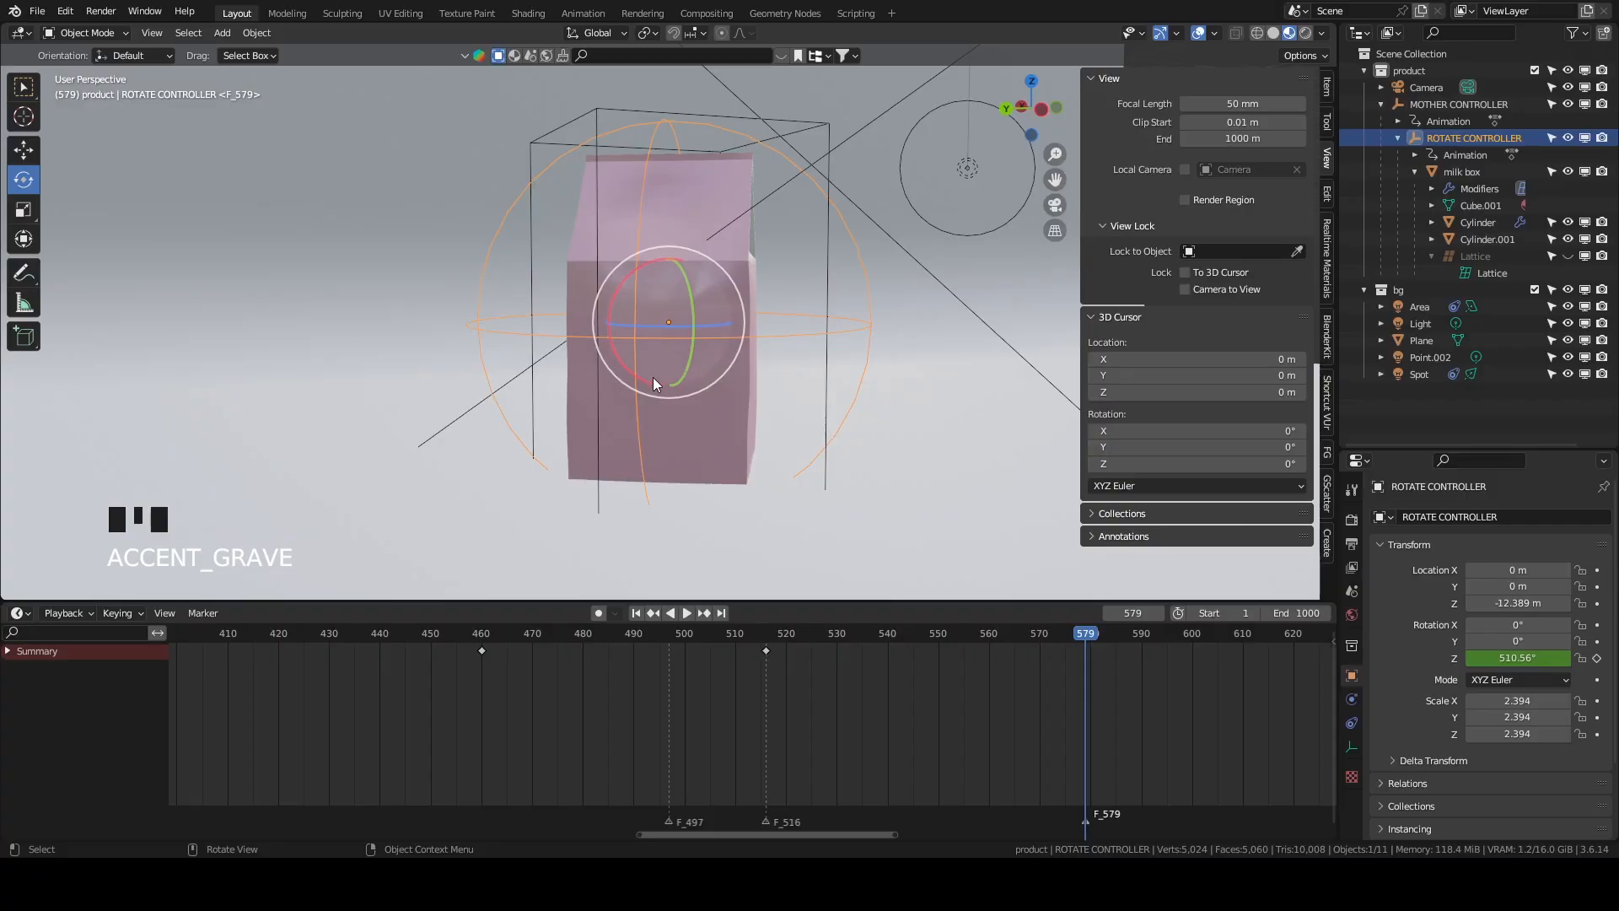
{"action": "middle_click_drag", "start_coordinate": [652, 376], "coordinate": [666, 362]}
{"action": "left_click_drag", "start_coordinate": [663, 357], "coordinate": [686, 354]}
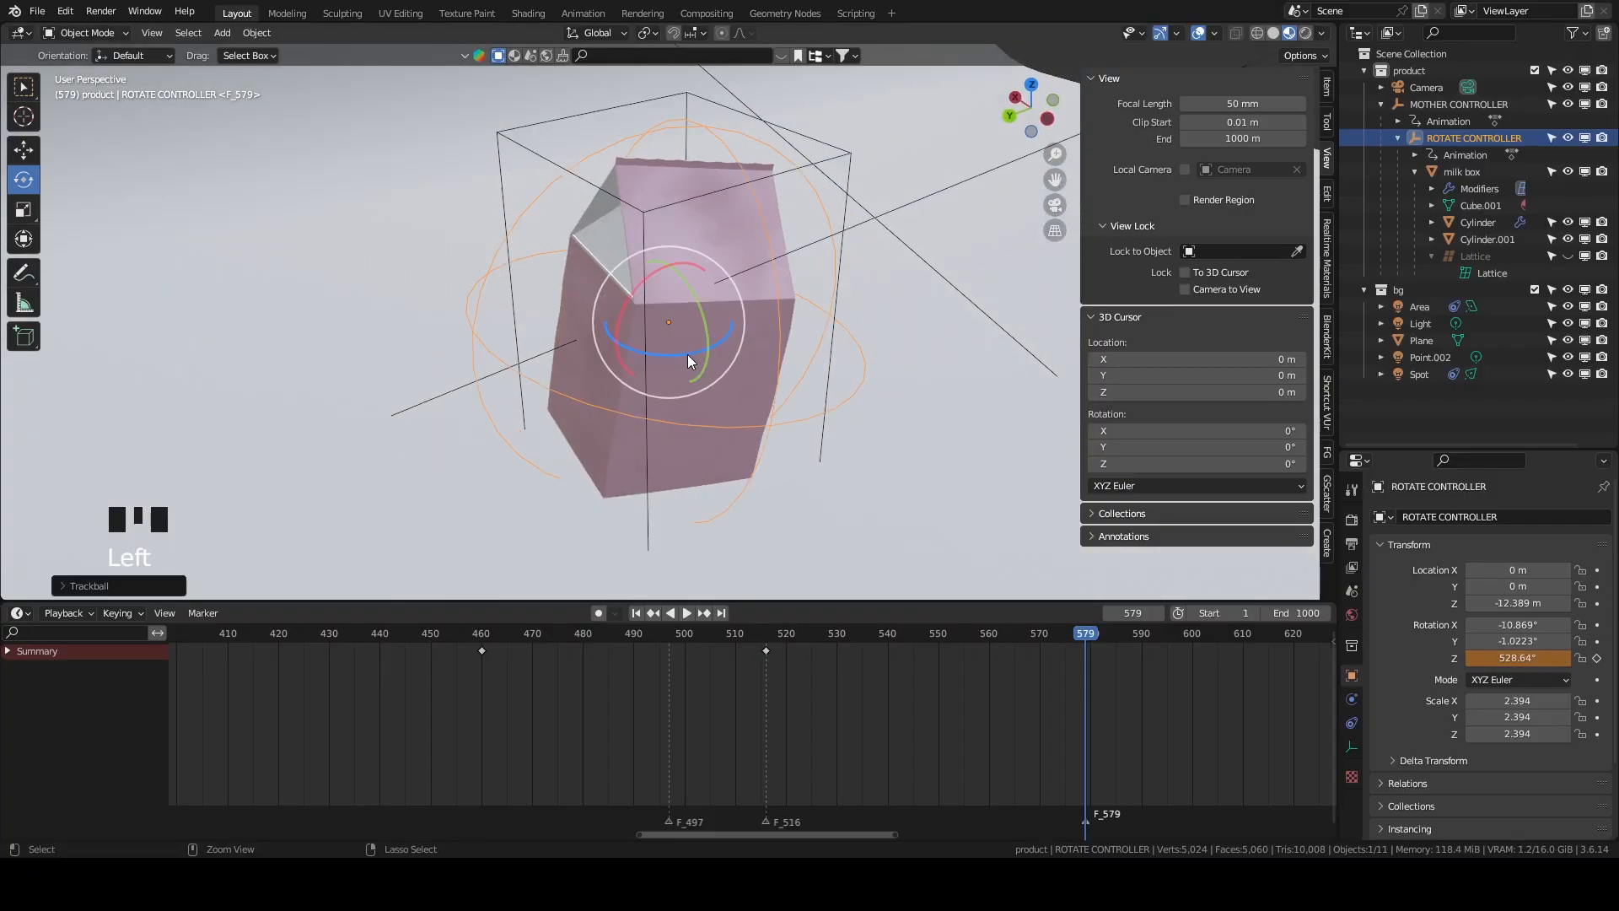
{"action": "left_click_drag", "start_coordinate": [1065, 641], "coordinate": [1090, 677]}
{"action": "key", "text": "ctrl+z"}
{"action": "key", "text": "ctrl+z"}
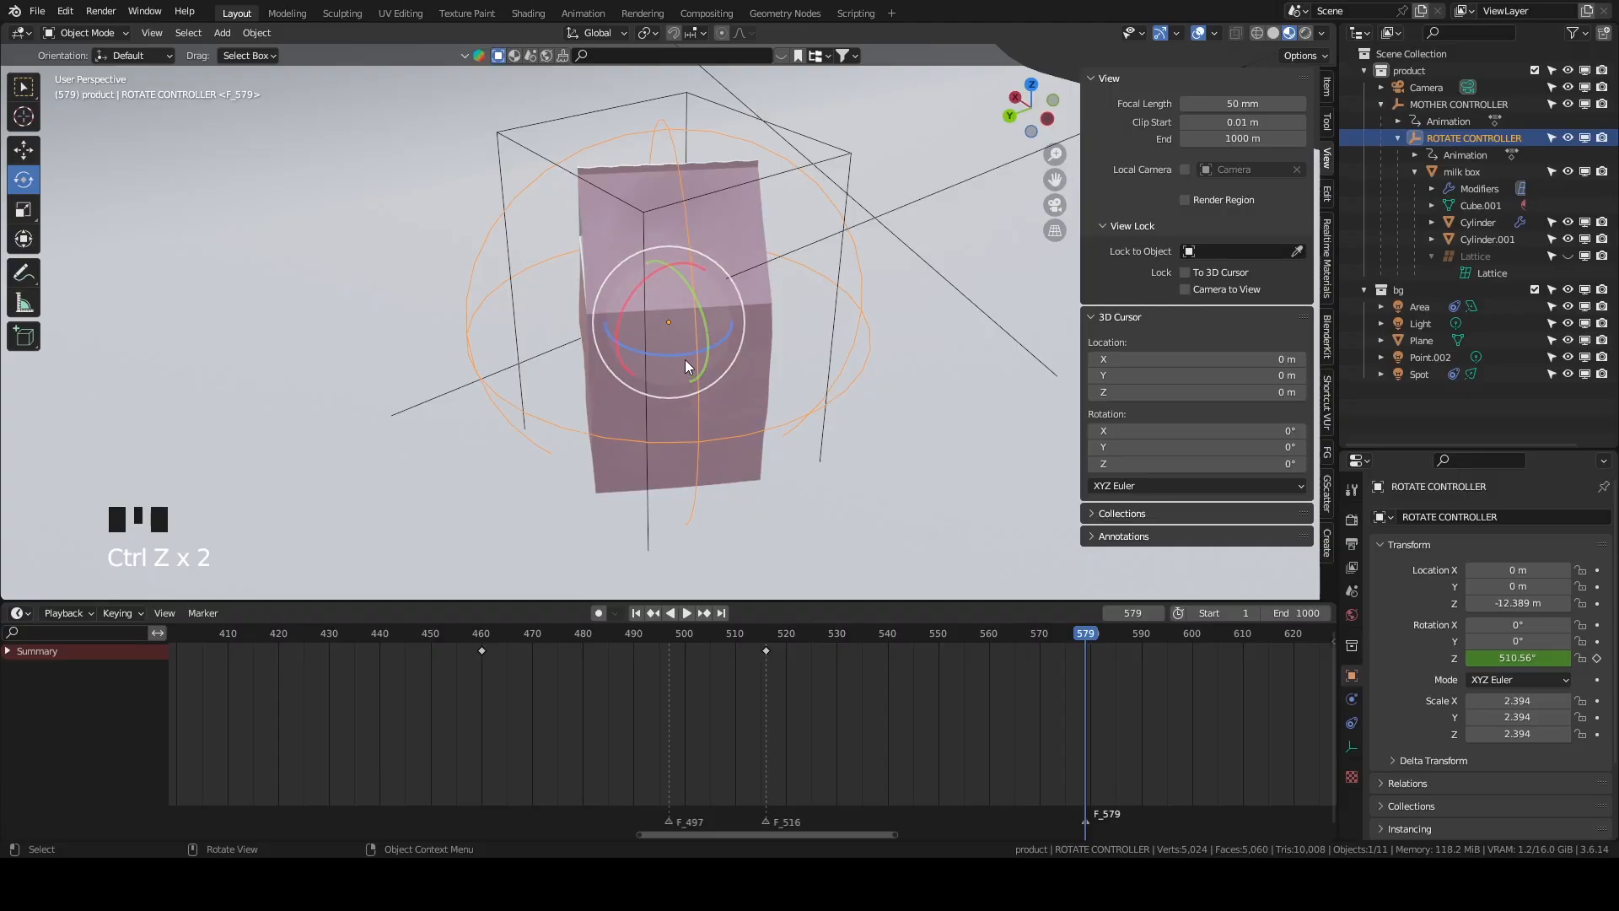
Rotate ROTATE CONTROLLER about Z to about 652.9° at frame 579 and keyframe its Z rotation.
{"action": "left_click_drag", "start_coordinate": [677, 356], "coordinate": [672, 283]}
{"action": "left_click", "coordinate": [1596, 657]}
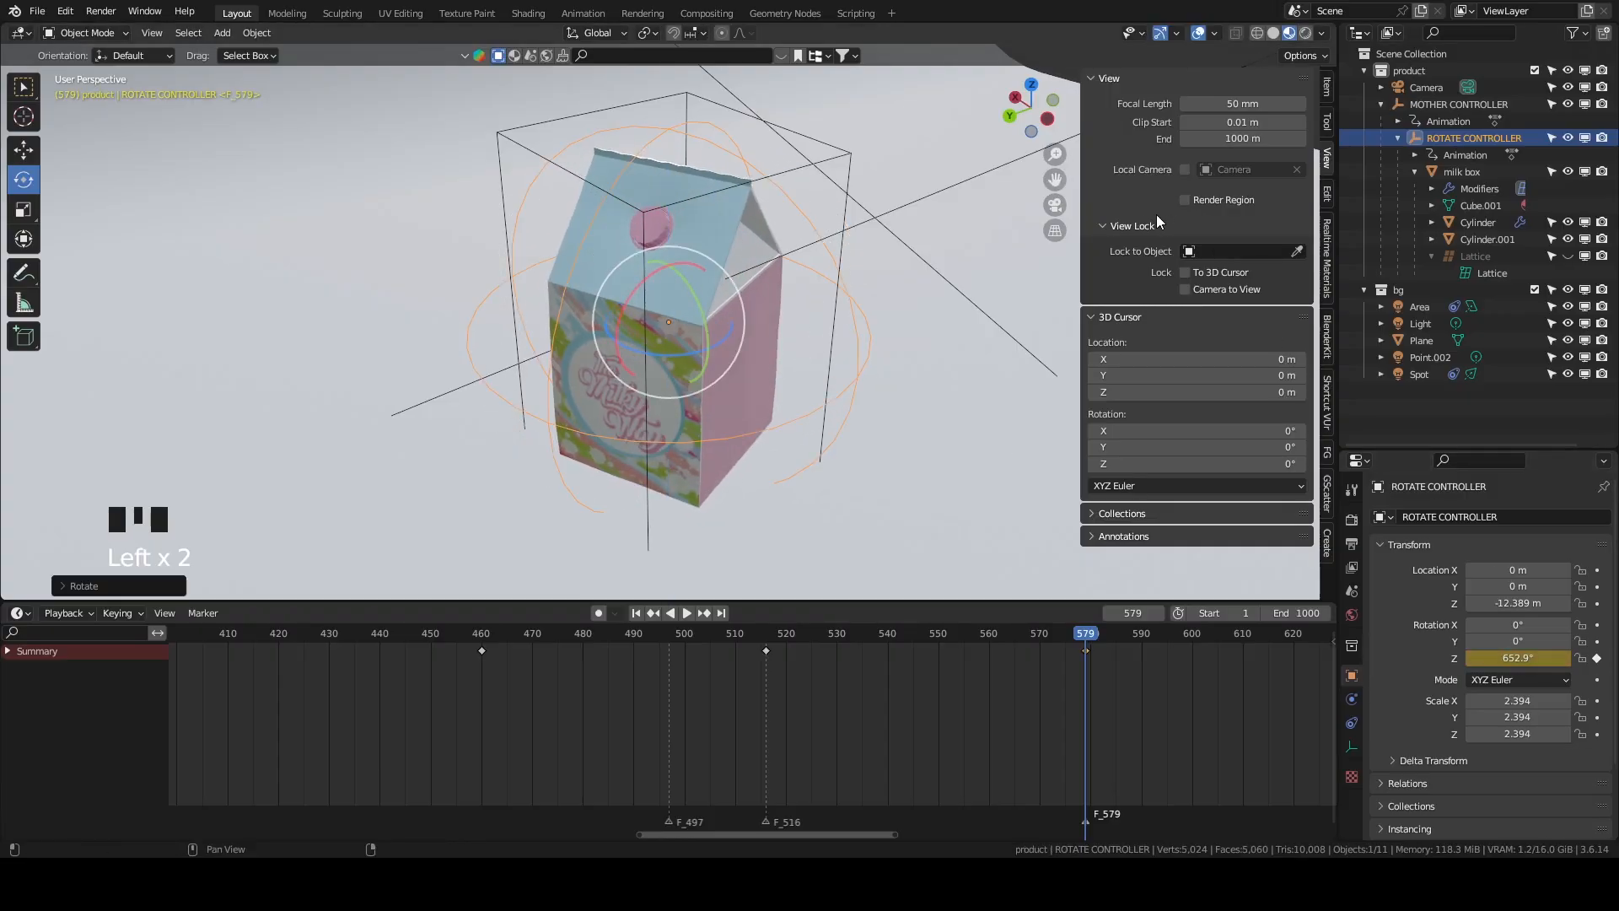
Play the animation through the camera view to review the milk box's rise, spin and descent.
{"action": "left_click", "coordinate": [1054, 206]}
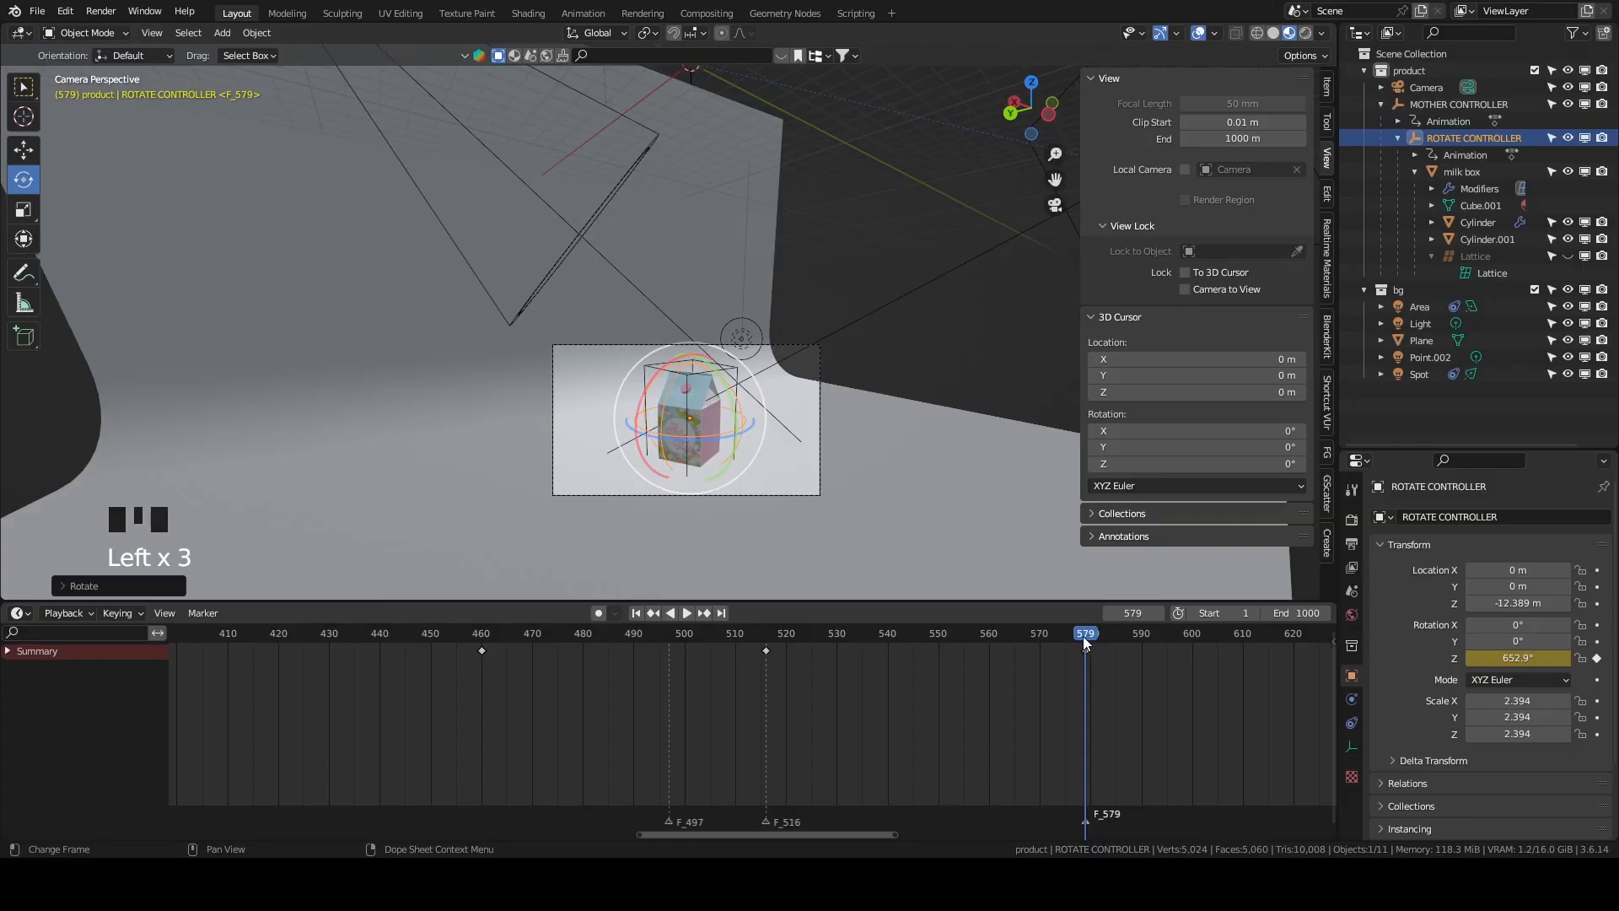
{"action": "left_click_drag", "start_coordinate": [1083, 636], "coordinate": [462, 581]}
{"action": "key", "text": "space"}
{"action": "scroll", "coordinate": [884, 761], "scroll_direction": "down", "scroll_amount": 3}
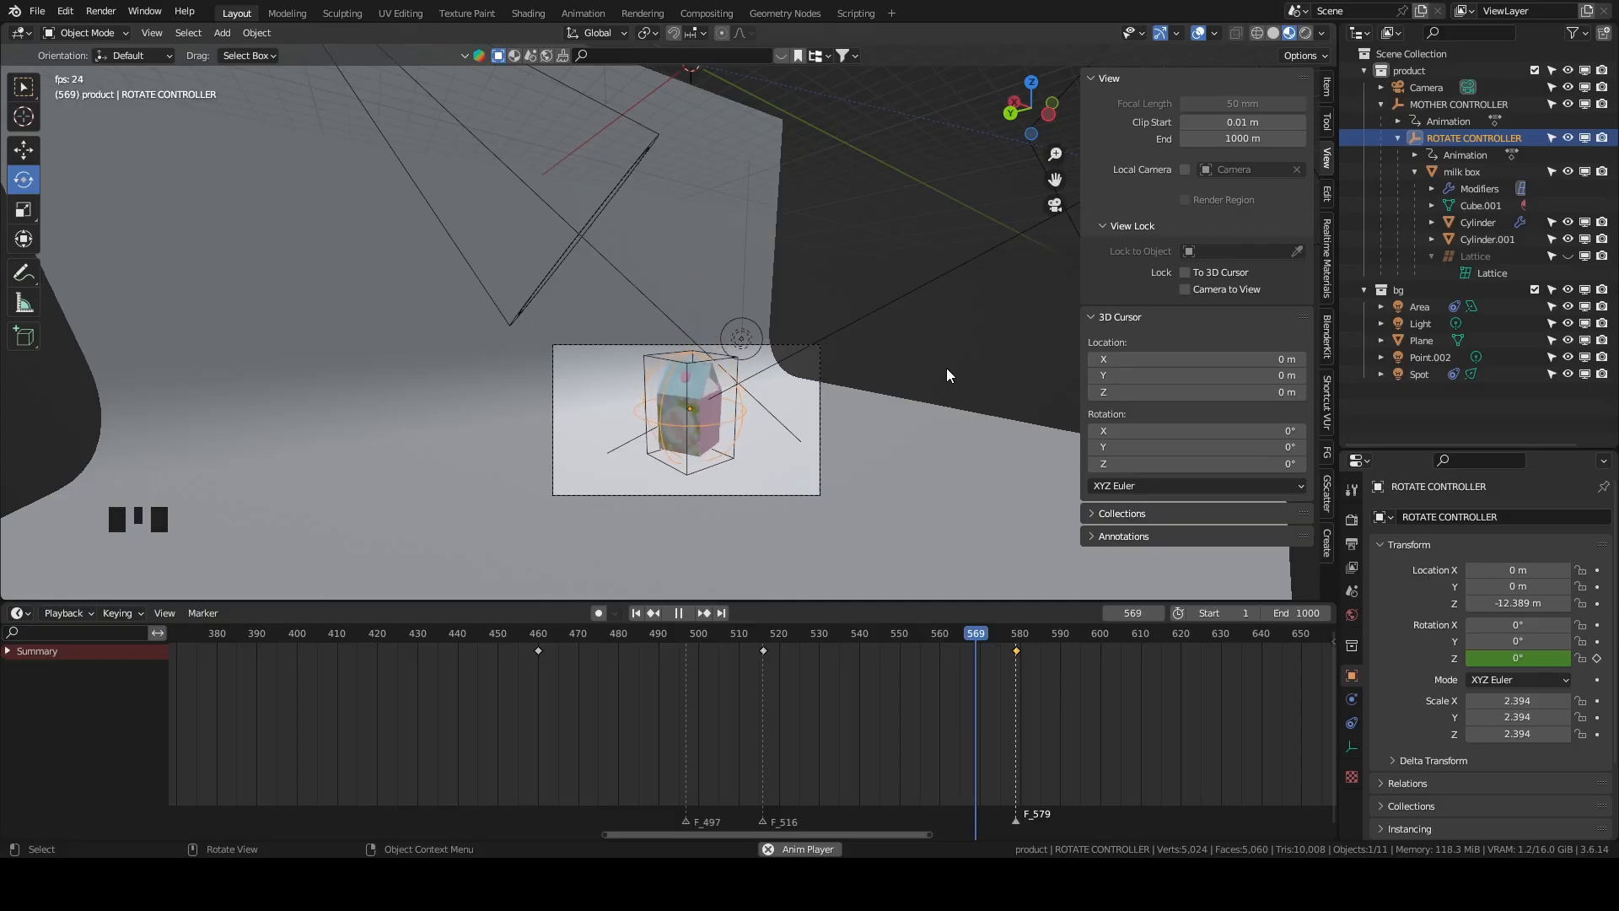
{"action": "key", "text": "space"}
Add a Track To constraint to the Camera with the milk box as its target.
{"action": "left_click", "coordinate": [1441, 103]}
{"action": "key", "text": "Left"}
{"action": "key", "text": "Left"}
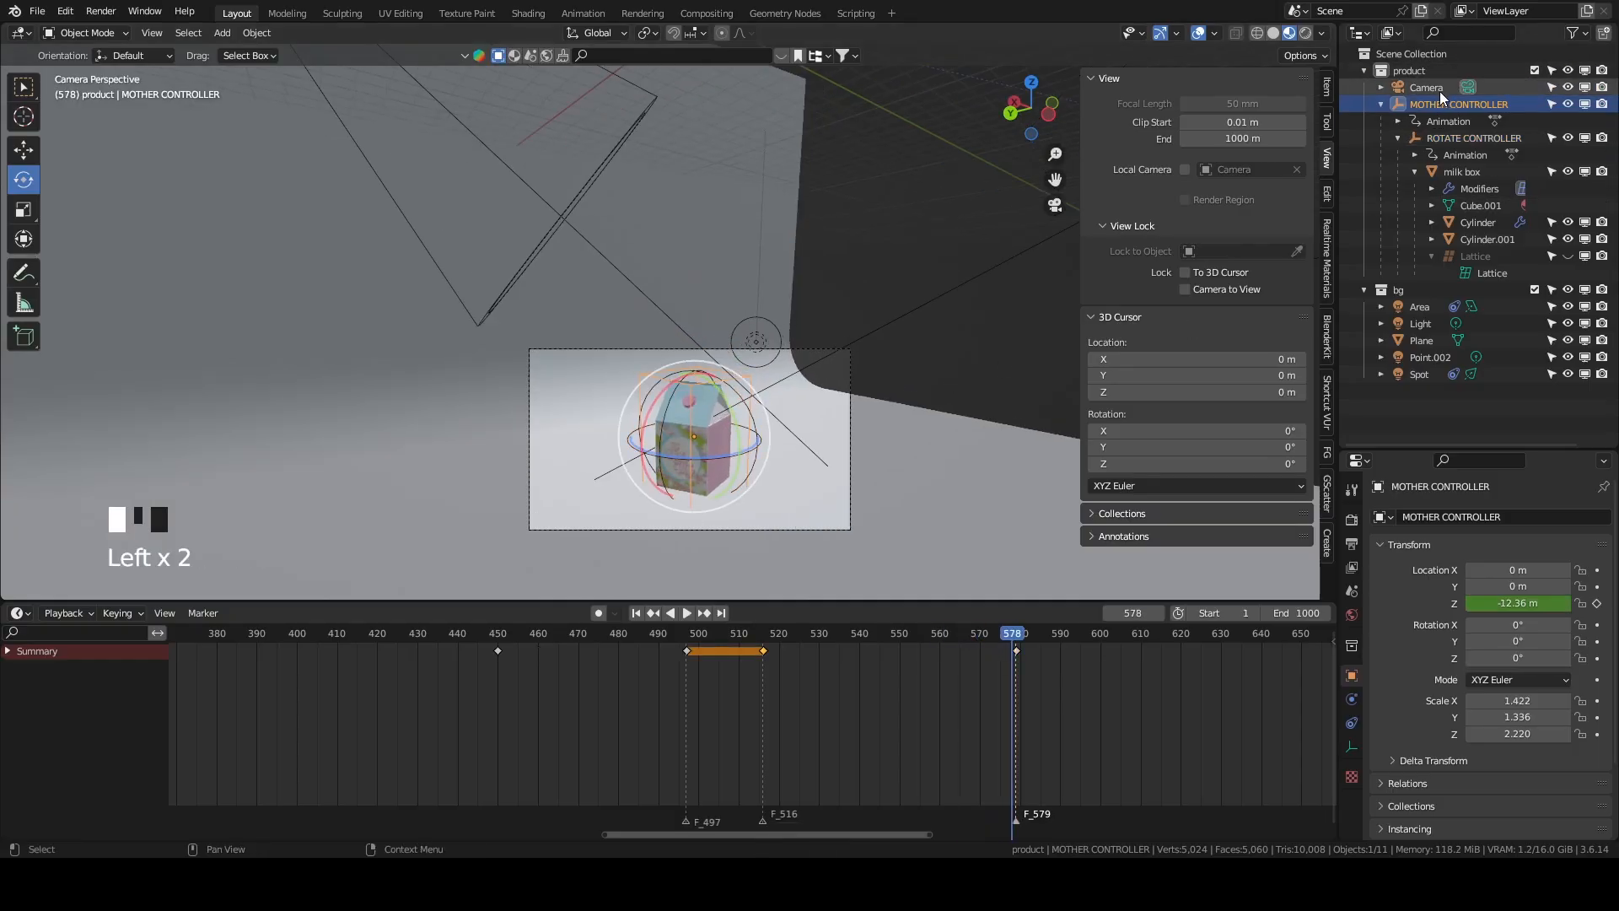
{"action": "left_click", "coordinate": [1440, 90]}
{"action": "left_click", "coordinate": [1351, 746]}
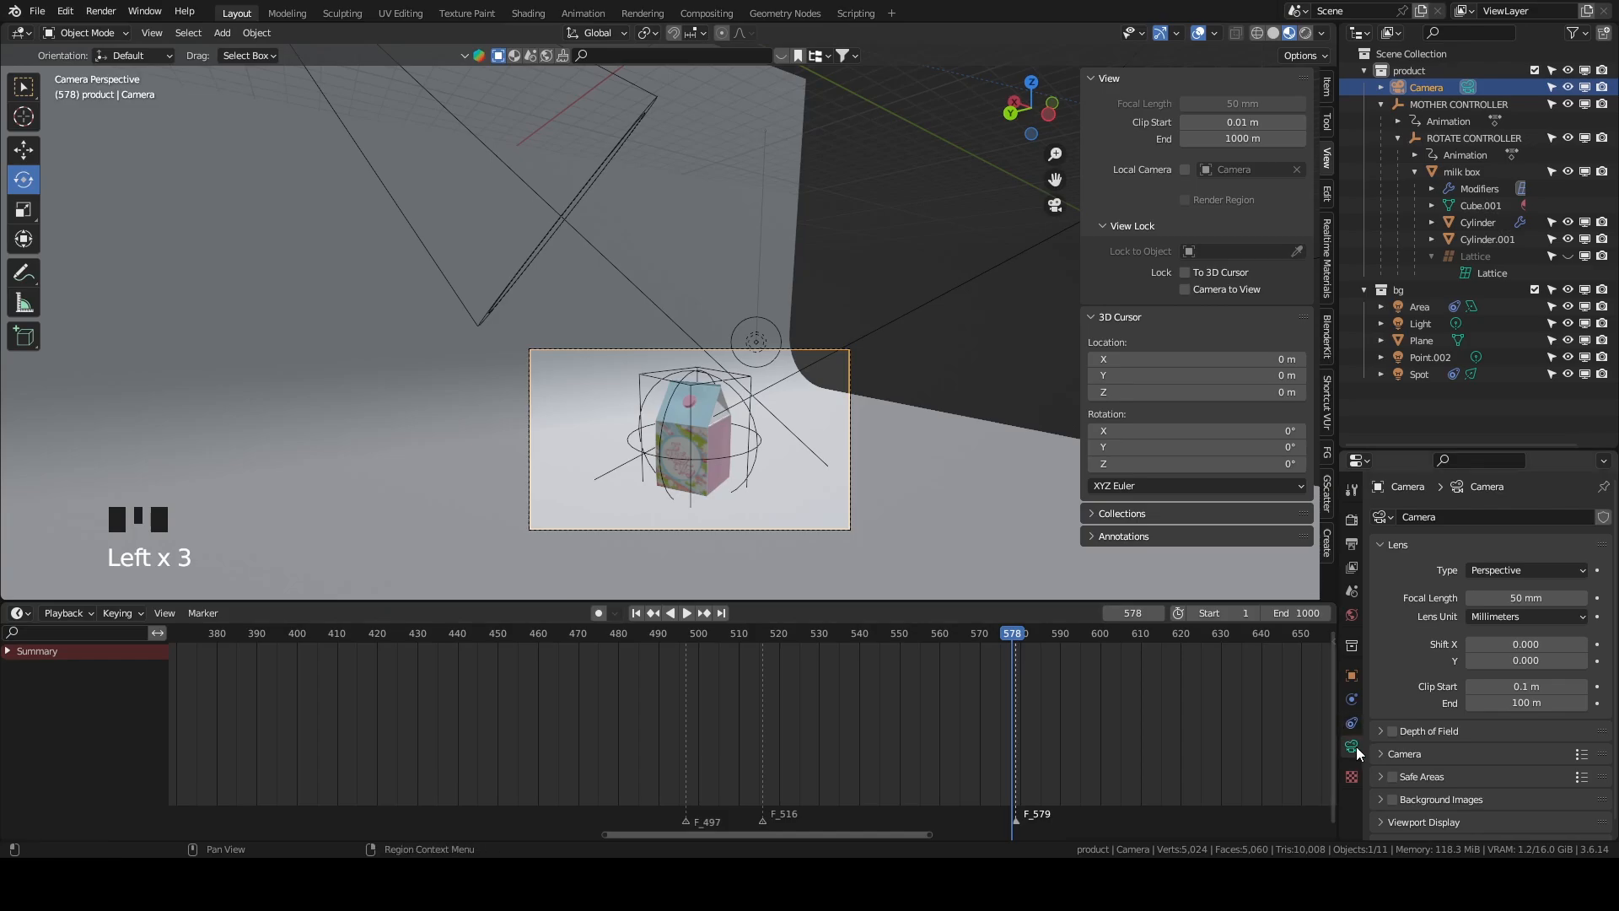
{"action": "left_click", "coordinate": [1357, 723]}
{"action": "left_click", "coordinate": [1487, 517]}
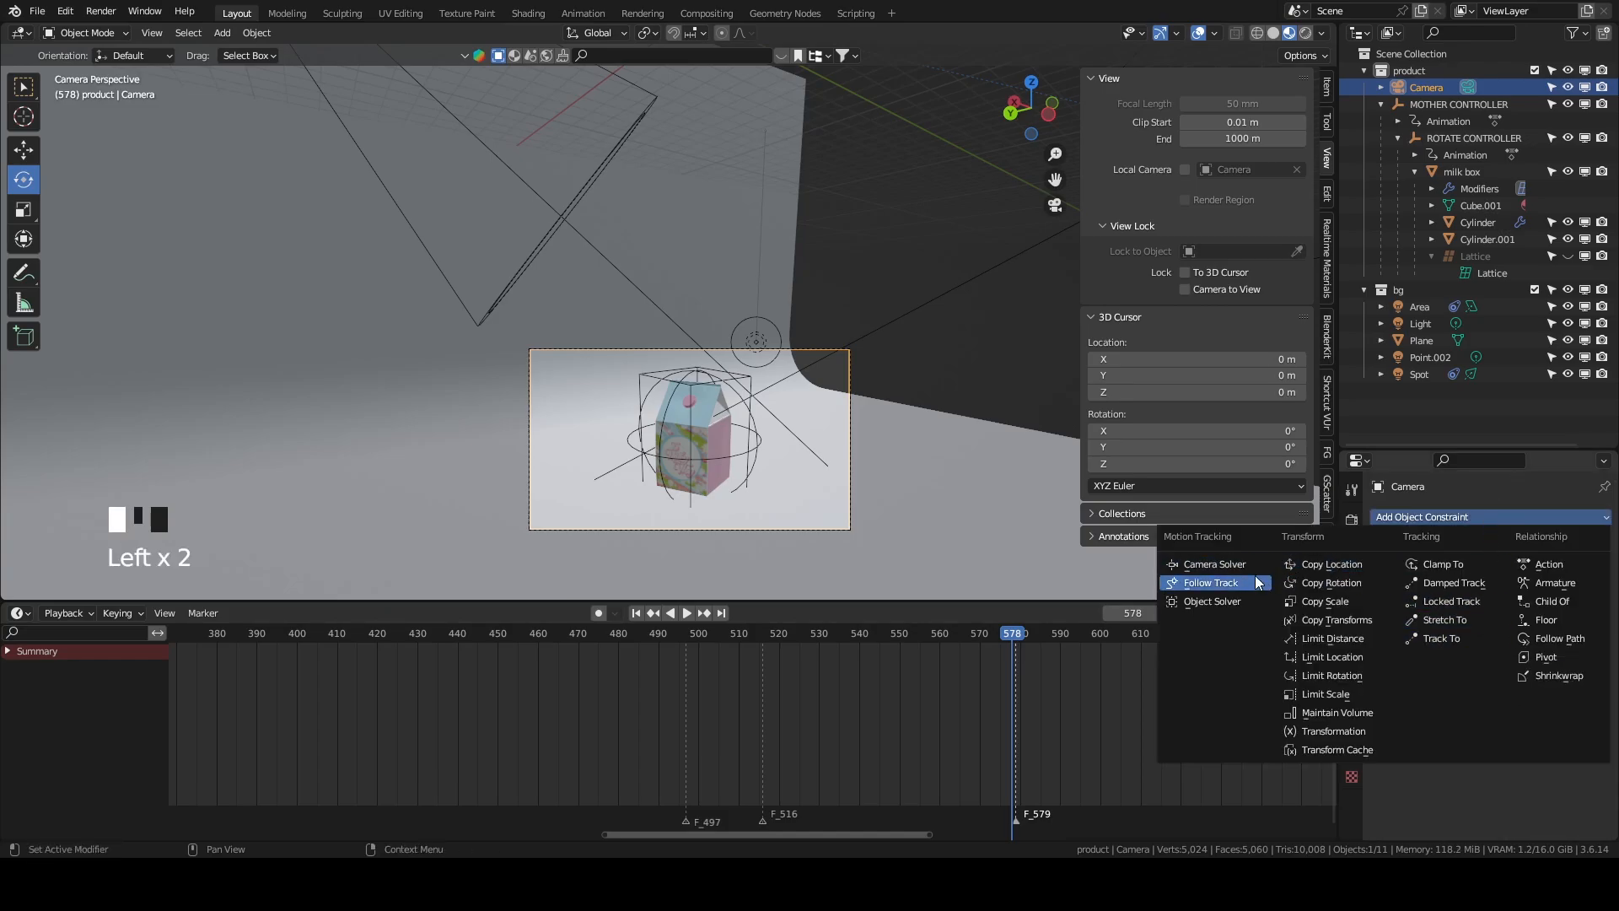
{"action": "left_click", "coordinate": [1450, 640]}
{"action": "left_click", "coordinate": [1579, 568]}
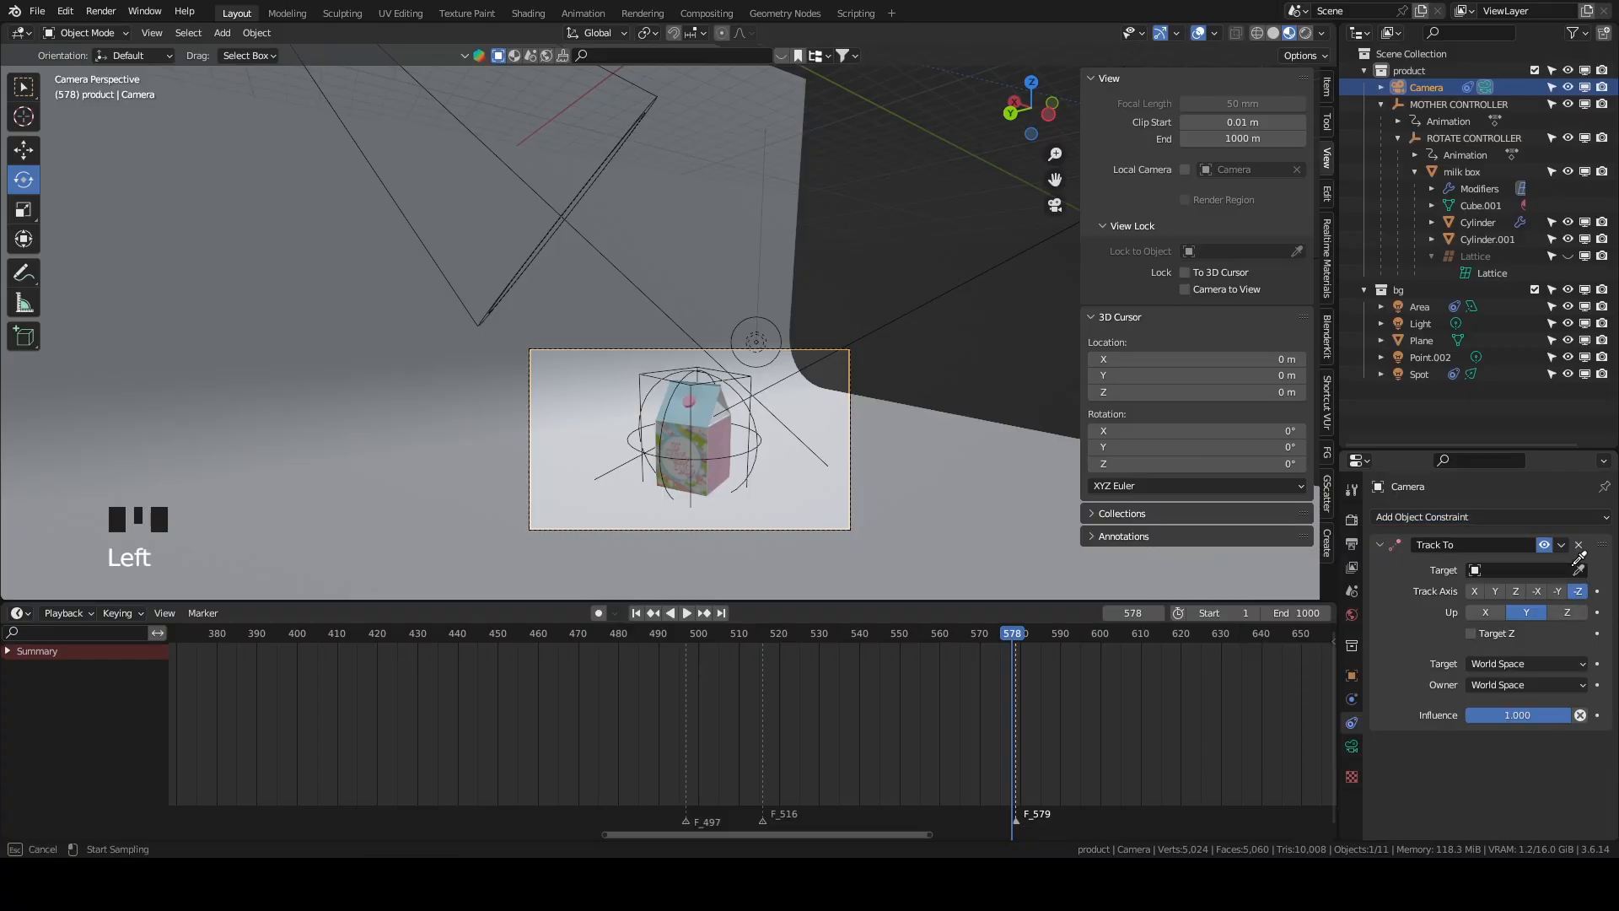
{"action": "left_click", "coordinate": [704, 392]}
Play the animation from frame 419 with viewport overlays hidden to check how the camera tracks the milk box.
{"action": "left_click", "coordinate": [371, 634]}
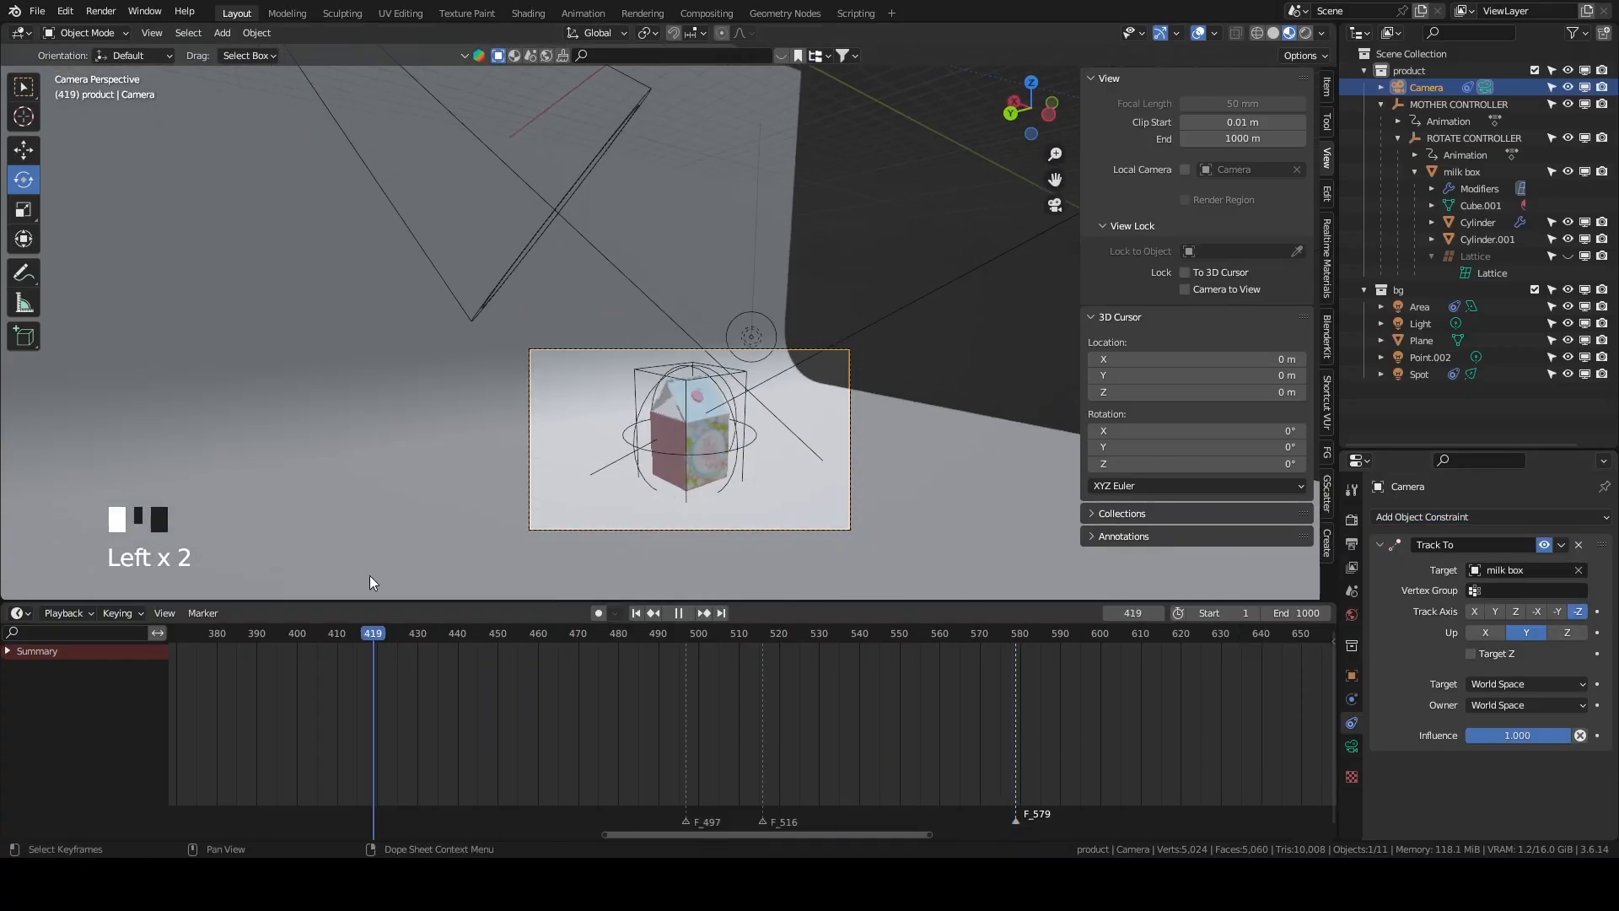
{"action": "key", "text": "space"}
{"action": "scroll", "coordinate": [1005, 697], "scroll_direction": "down", "scroll_amount": 4}
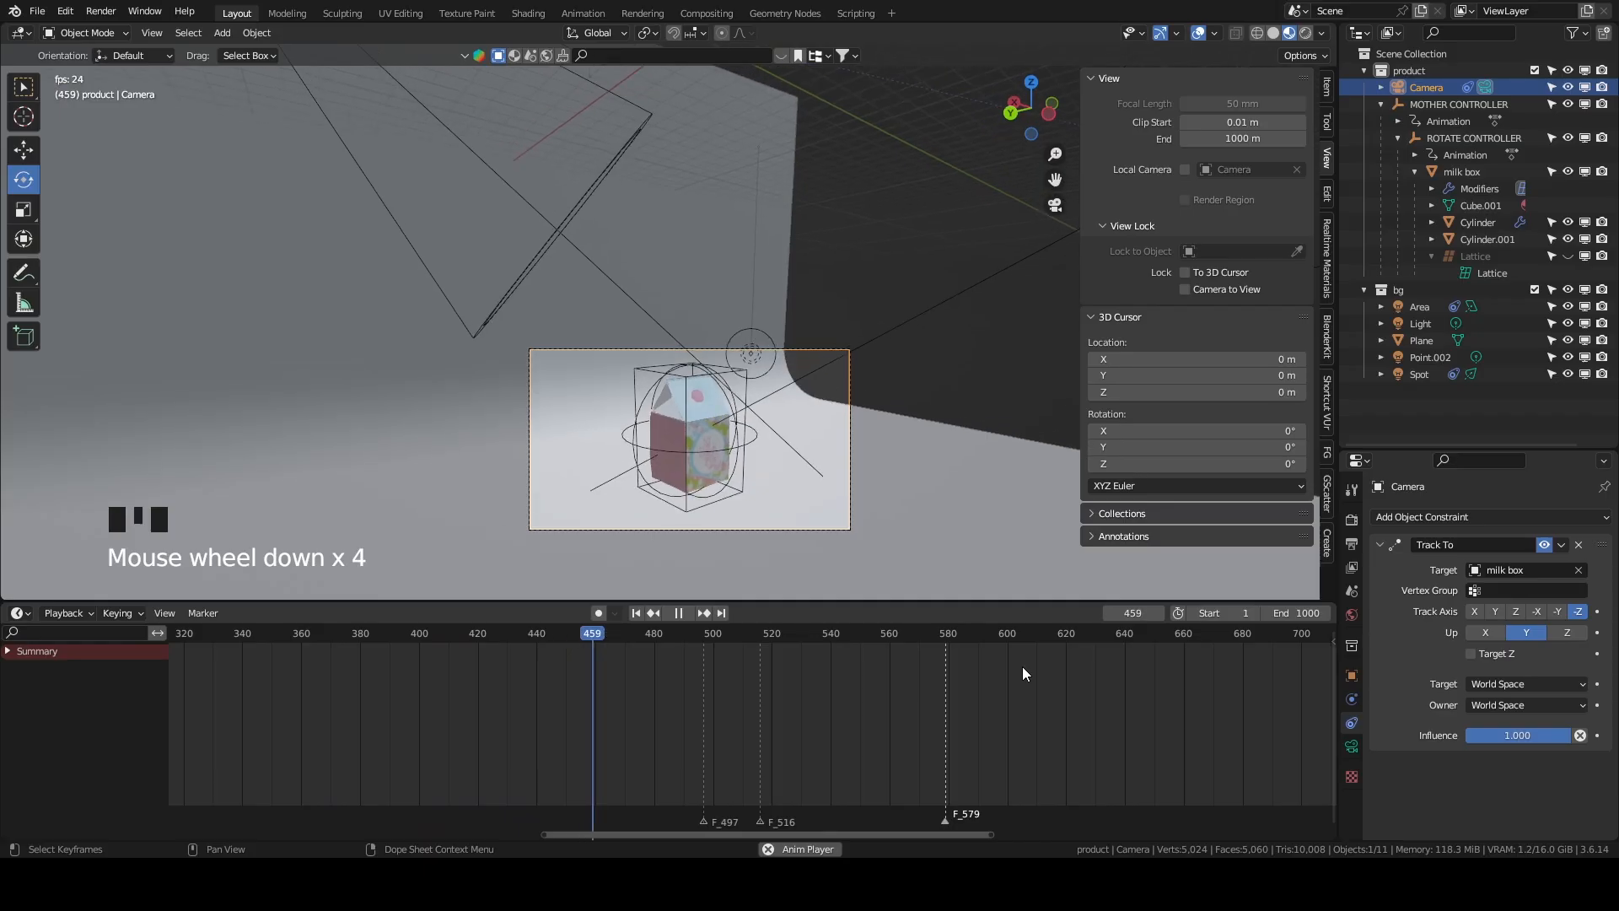
{"action": "left_click", "coordinate": [1197, 33]}
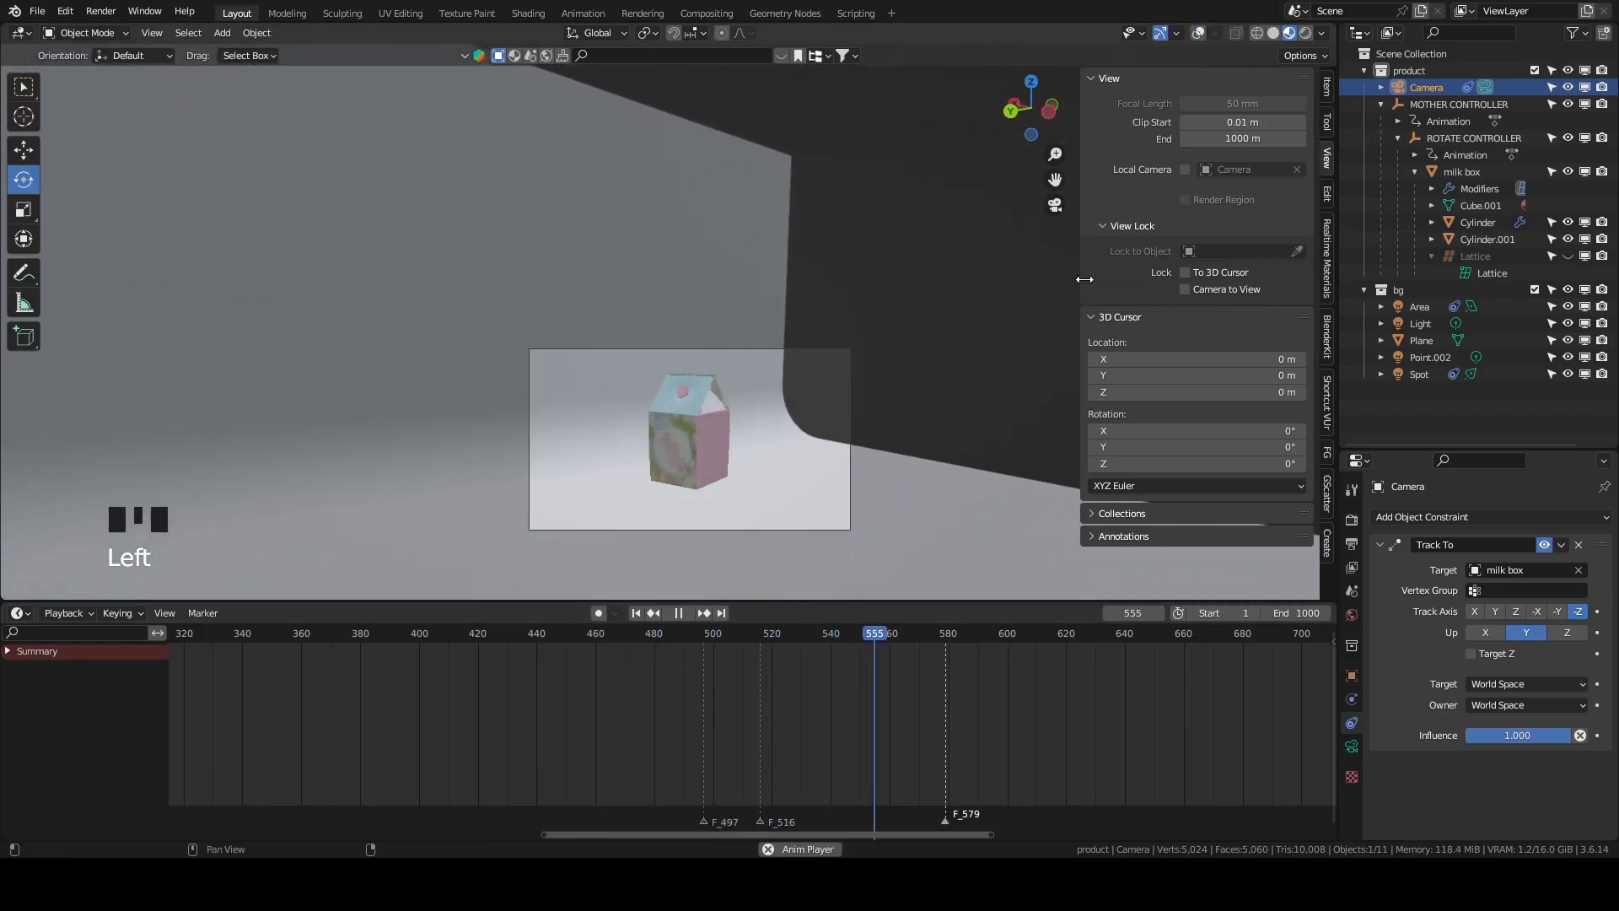
{"action": "key", "text": "space"}
Orbit the camera around the milk box with Camera to View locked, and unlock it again.
{"action": "left_click", "coordinate": [1217, 287]}
{"action": "middle_click_drag", "start_coordinate": [995, 325], "coordinate": [1248, 288]}
{"action": "left_click", "coordinate": [1239, 289]}
Replay the animation from well before the frame 497 marker to review the new camera angle.
{"action": "left_click_drag", "start_coordinate": [899, 642], "coordinate": [472, 641]}
{"action": "key", "text": "space"}
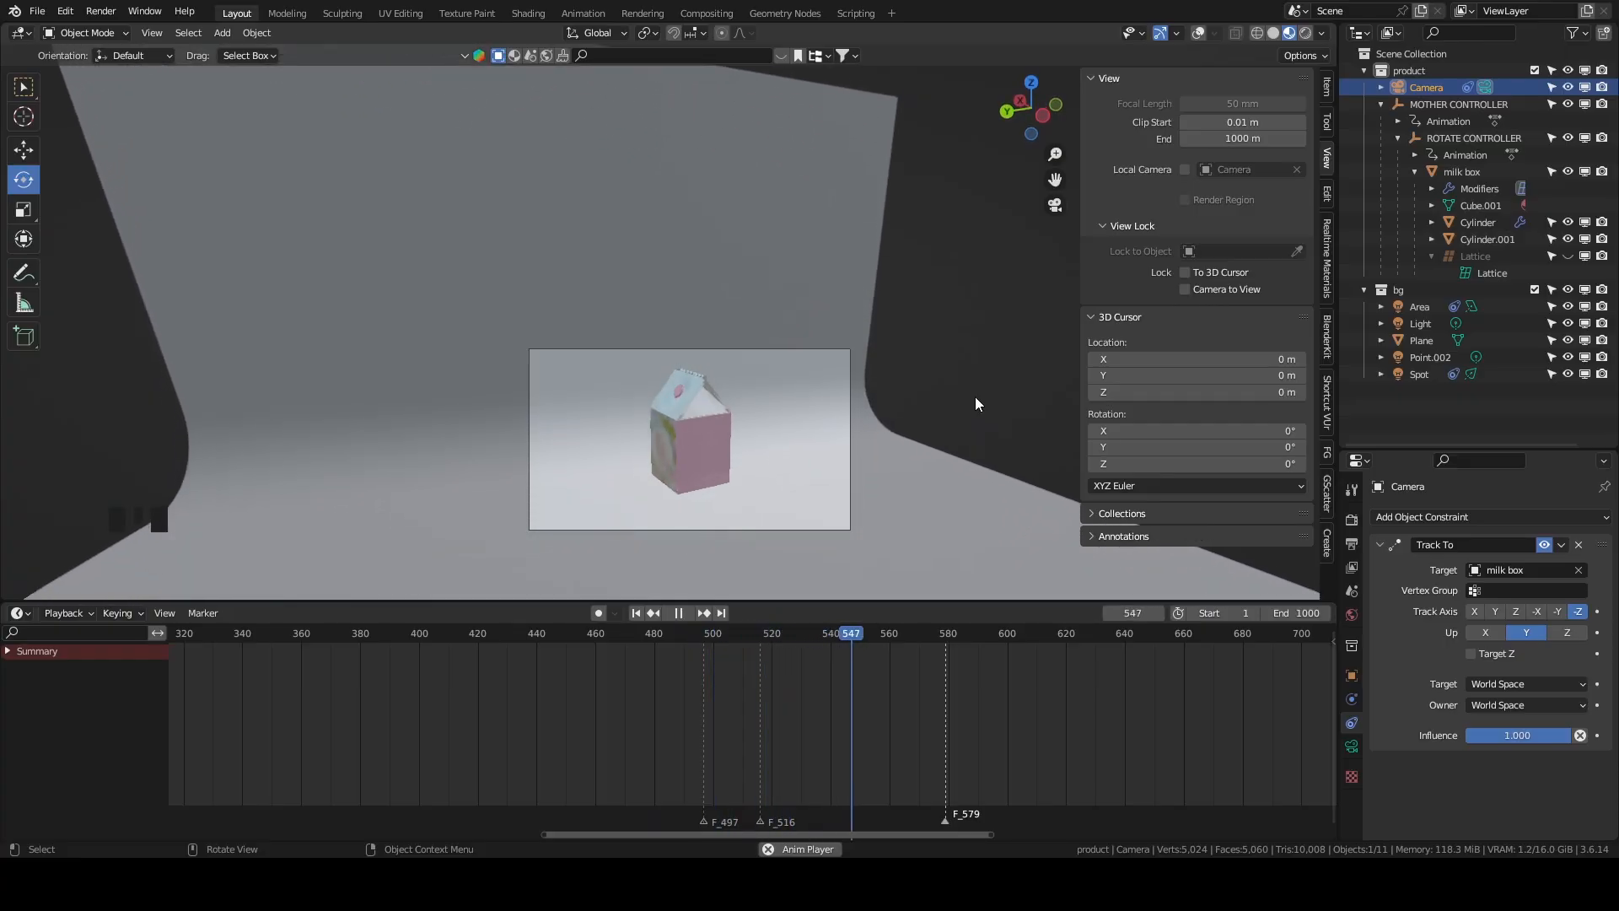
{"action": "key", "text": "space"}
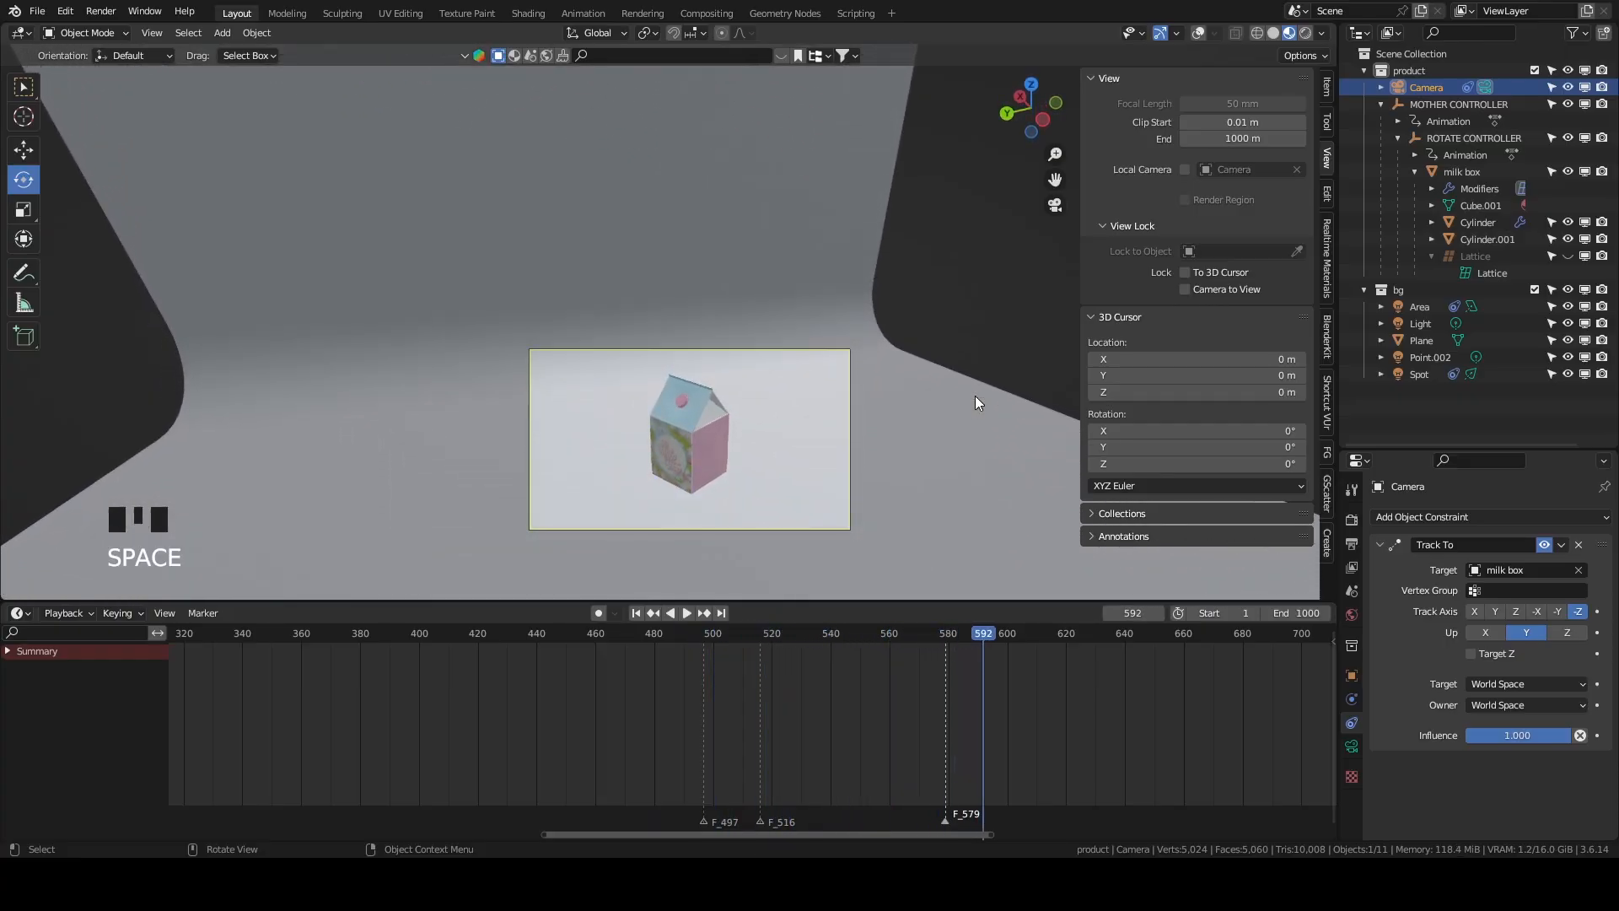
Shrink the timeline area to give the 3D viewport more height.
{"action": "scroll", "coordinate": [1012, 710], "scroll_direction": "down", "scroll_amount": 3}
{"action": "scroll", "coordinate": [1010, 649], "scroll_direction": "up", "scroll_amount": 3}
{"action": "left_click_drag", "start_coordinate": [1004, 597], "coordinate": [1004, 629]}
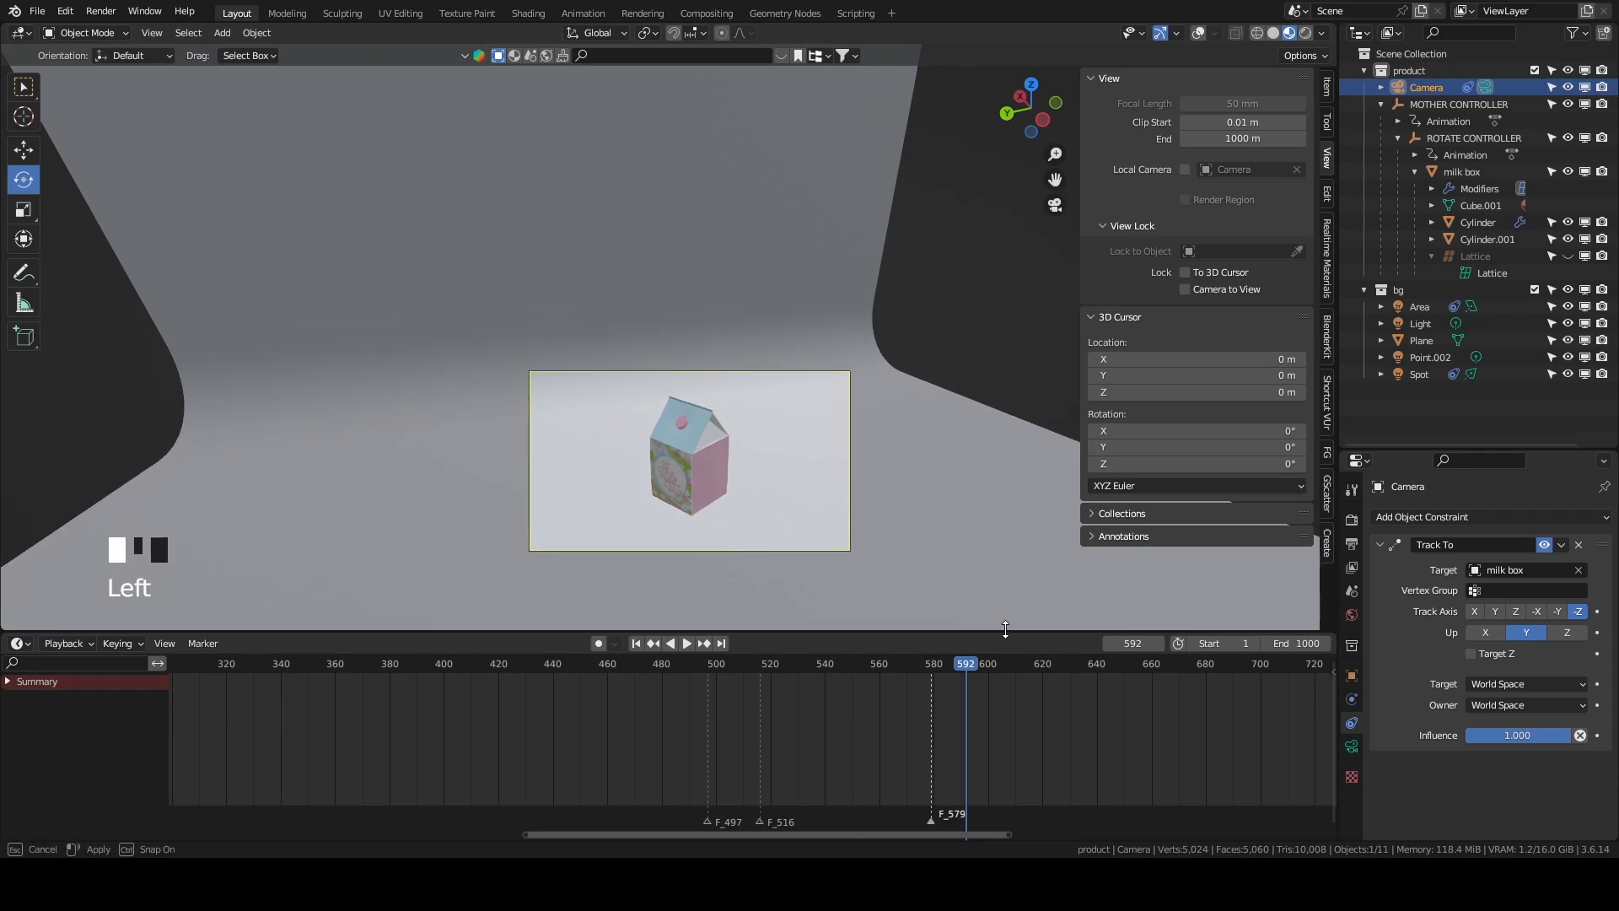
{"action": "scroll", "coordinate": [1038, 739], "scroll_direction": "up", "scroll_amount": 2}
{"action": "scroll", "coordinate": [791, 748], "scroll_direction": "down", "scroll_amount": 3}
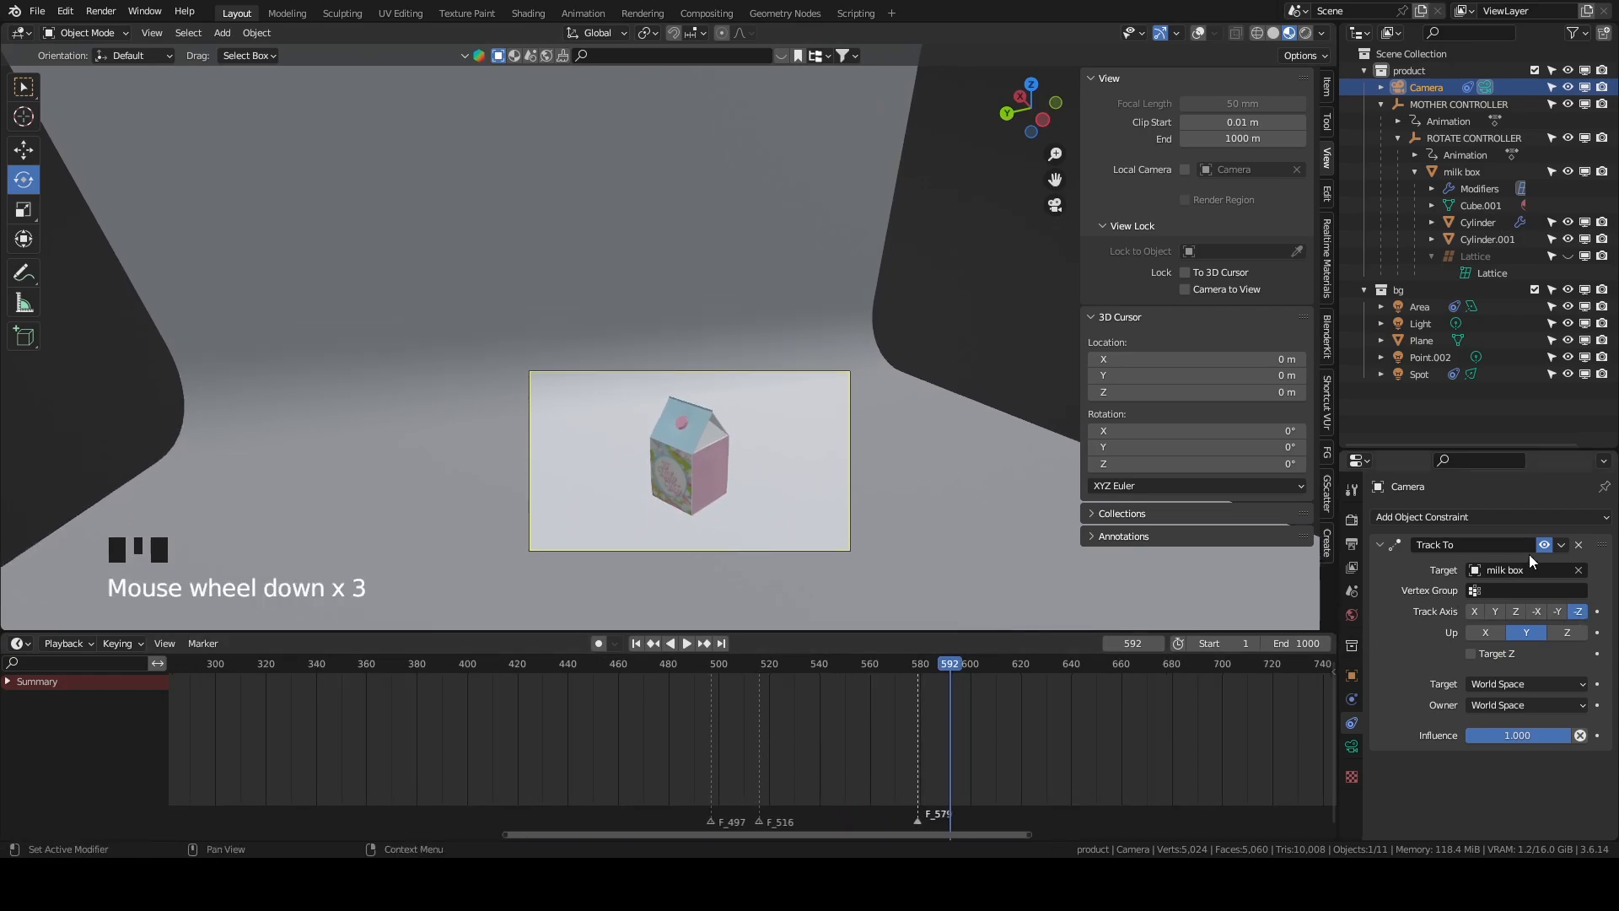
Show the viewport overlays again and disable the Camera's Track To constraint.
{"action": "left_click", "coordinate": [1198, 33]}
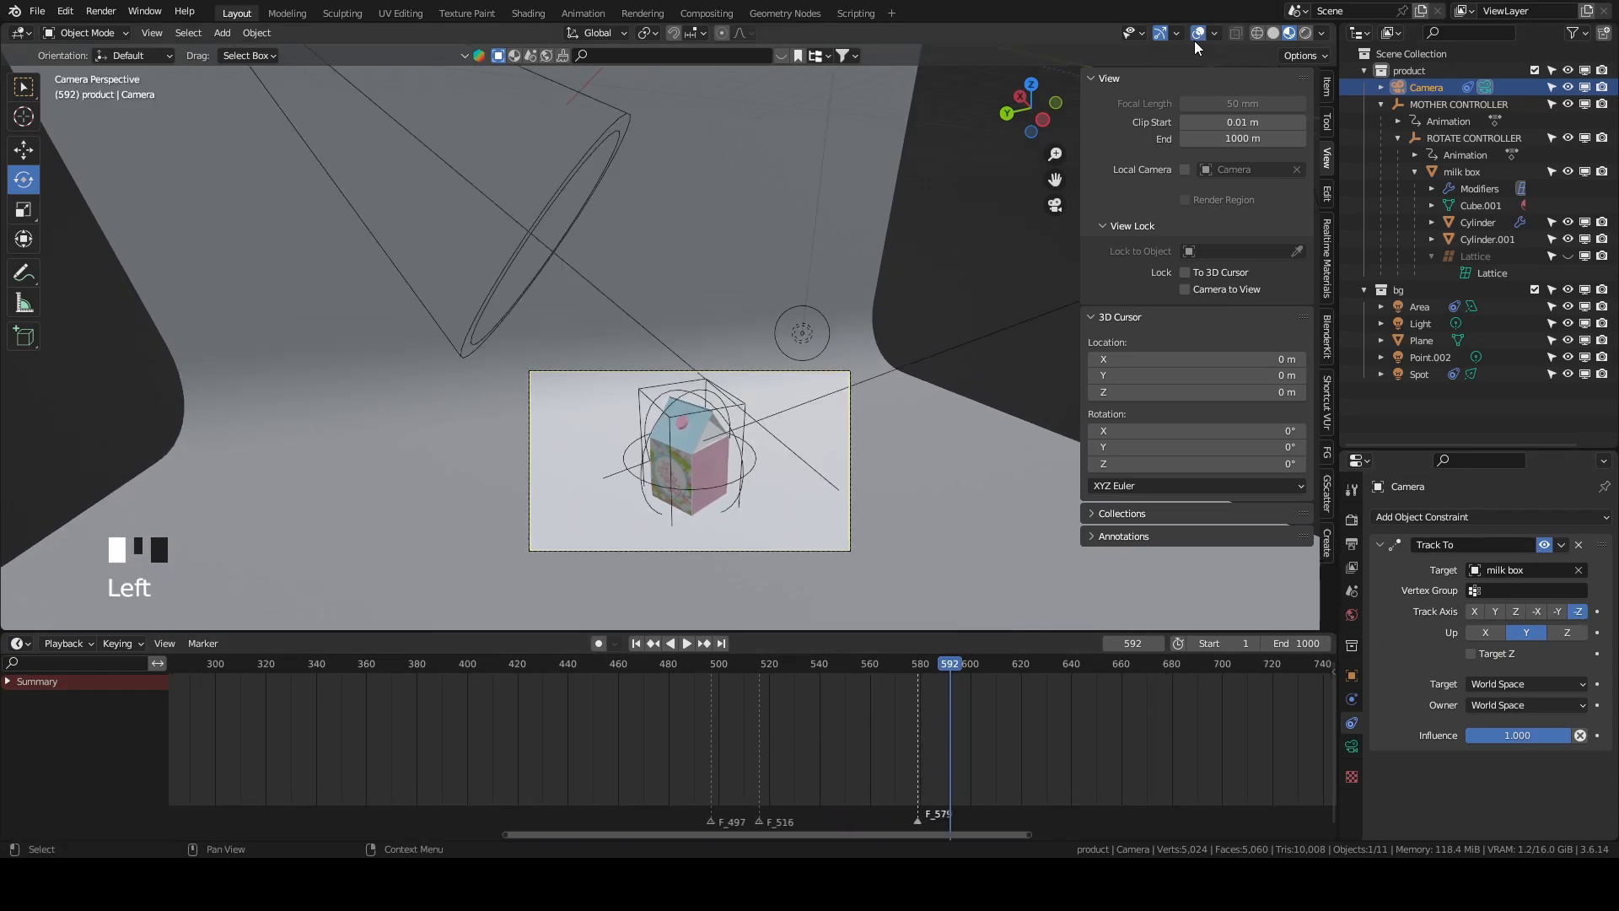
{"action": "left_click", "coordinate": [1543, 544]}
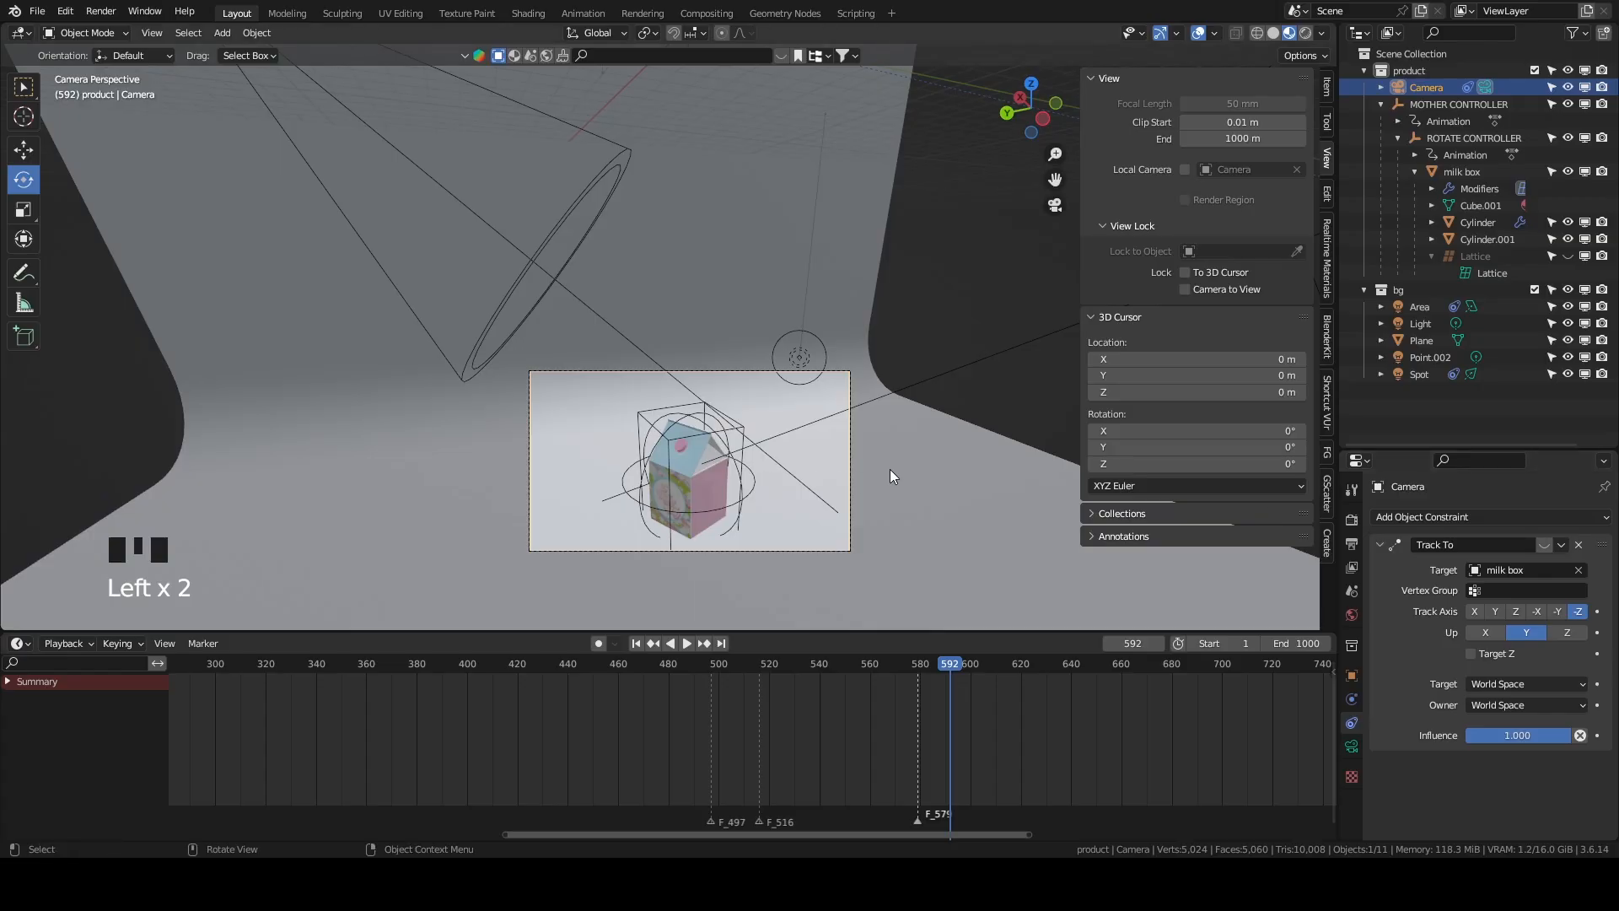
Leave the camera view, unhide the milk box's Lattice and select it to show its resolution and interpolation properties.
{"action": "middle_click_drag", "start_coordinate": [888, 468], "coordinate": [961, 506]}
{"action": "scroll", "coordinate": [928, 548], "scroll_direction": "down", "scroll_amount": 3}
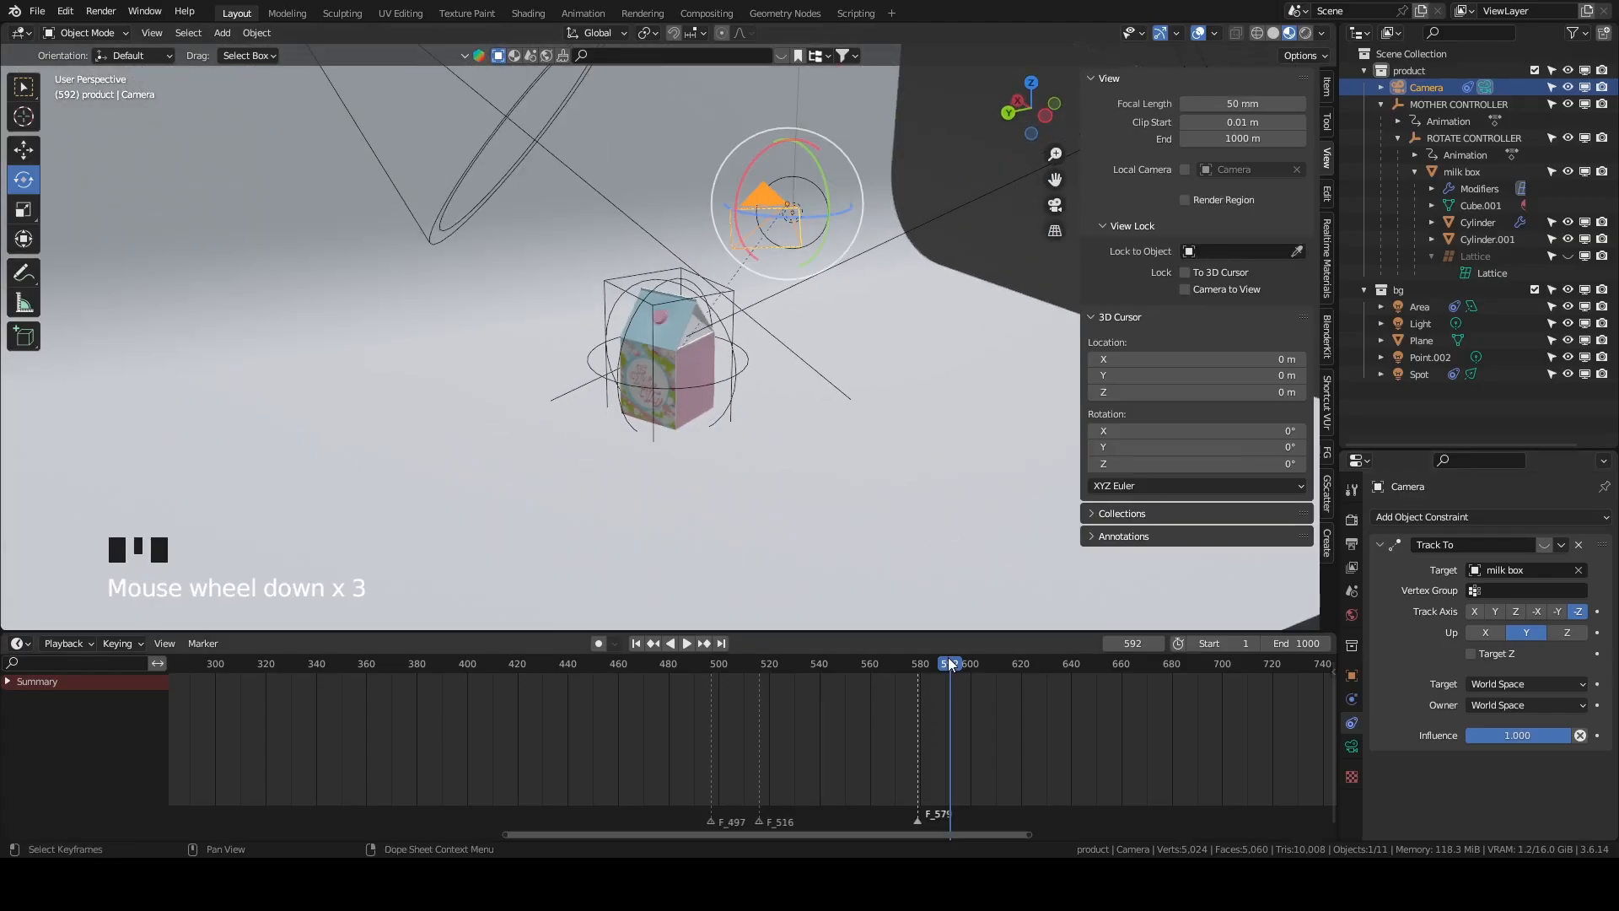
{"action": "left_click_drag", "start_coordinate": [948, 663], "coordinate": [976, 634]}
{"action": "scroll", "coordinate": [933, 258], "scroll_direction": "up", "scroll_amount": 3}
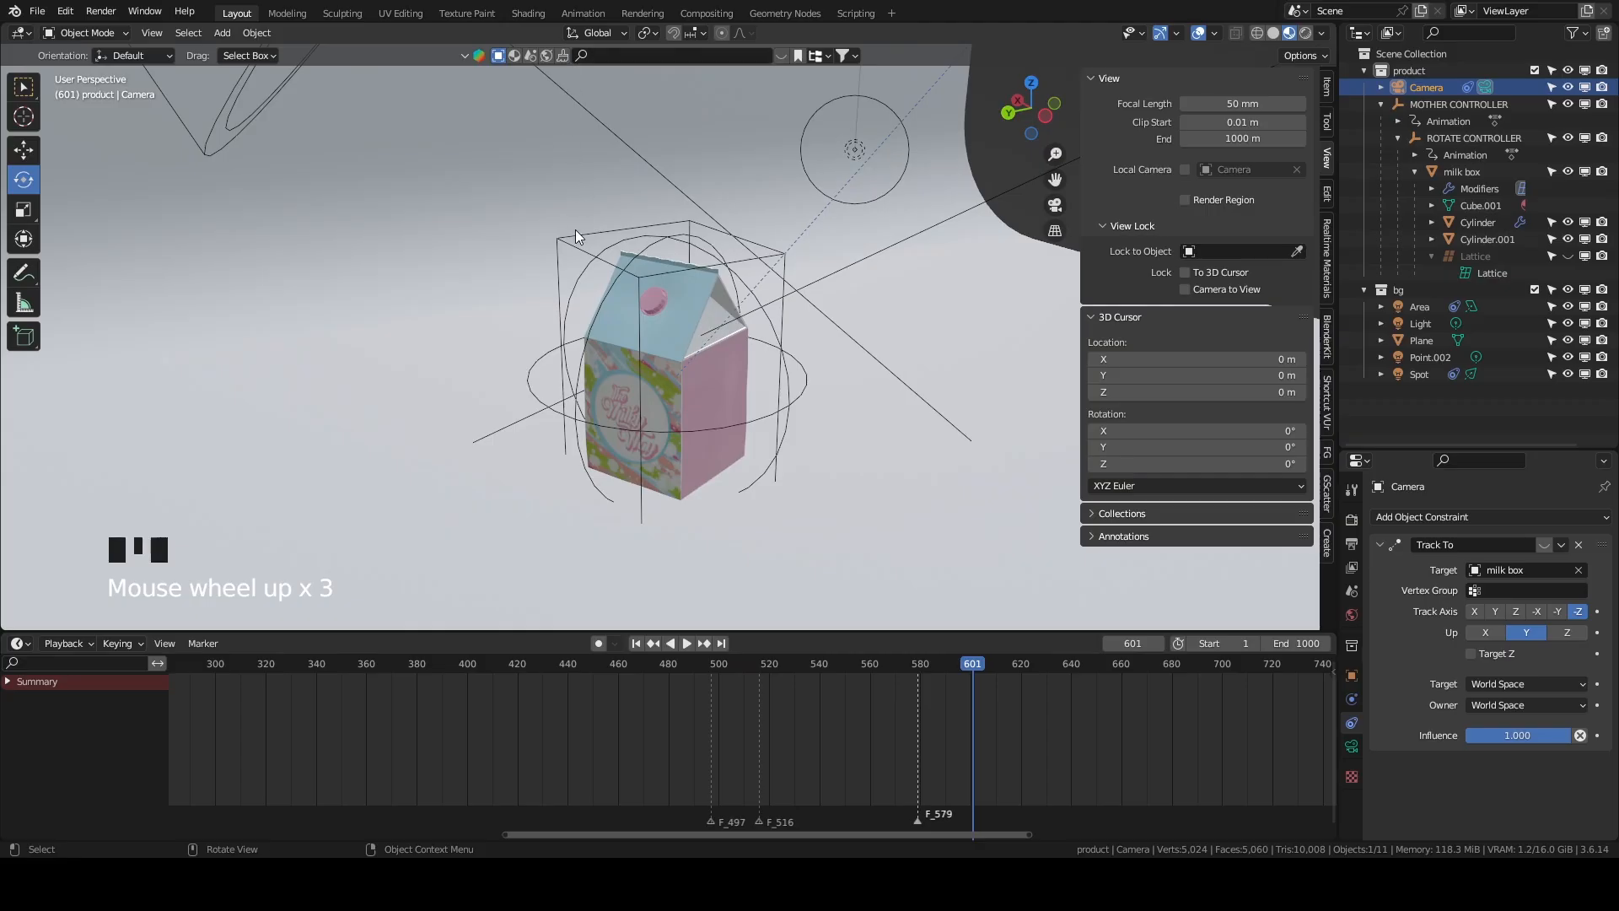
{"action": "left_click", "coordinate": [1566, 257]}
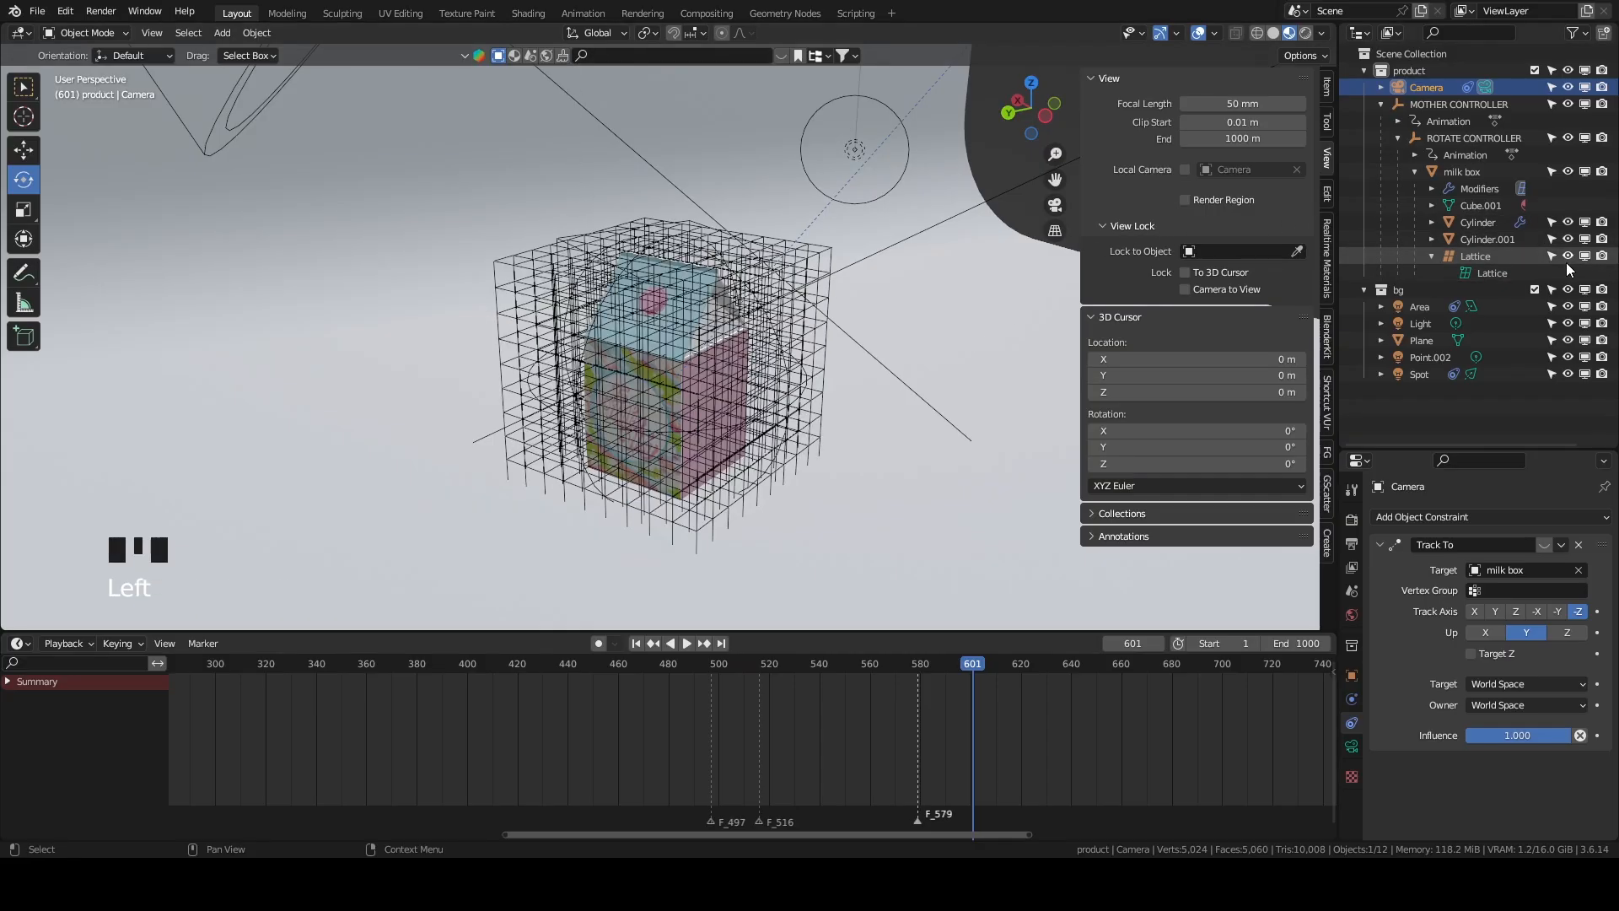
{"action": "left_click", "coordinate": [1469, 258]}
{"action": "left_click", "coordinate": [1351, 770]}
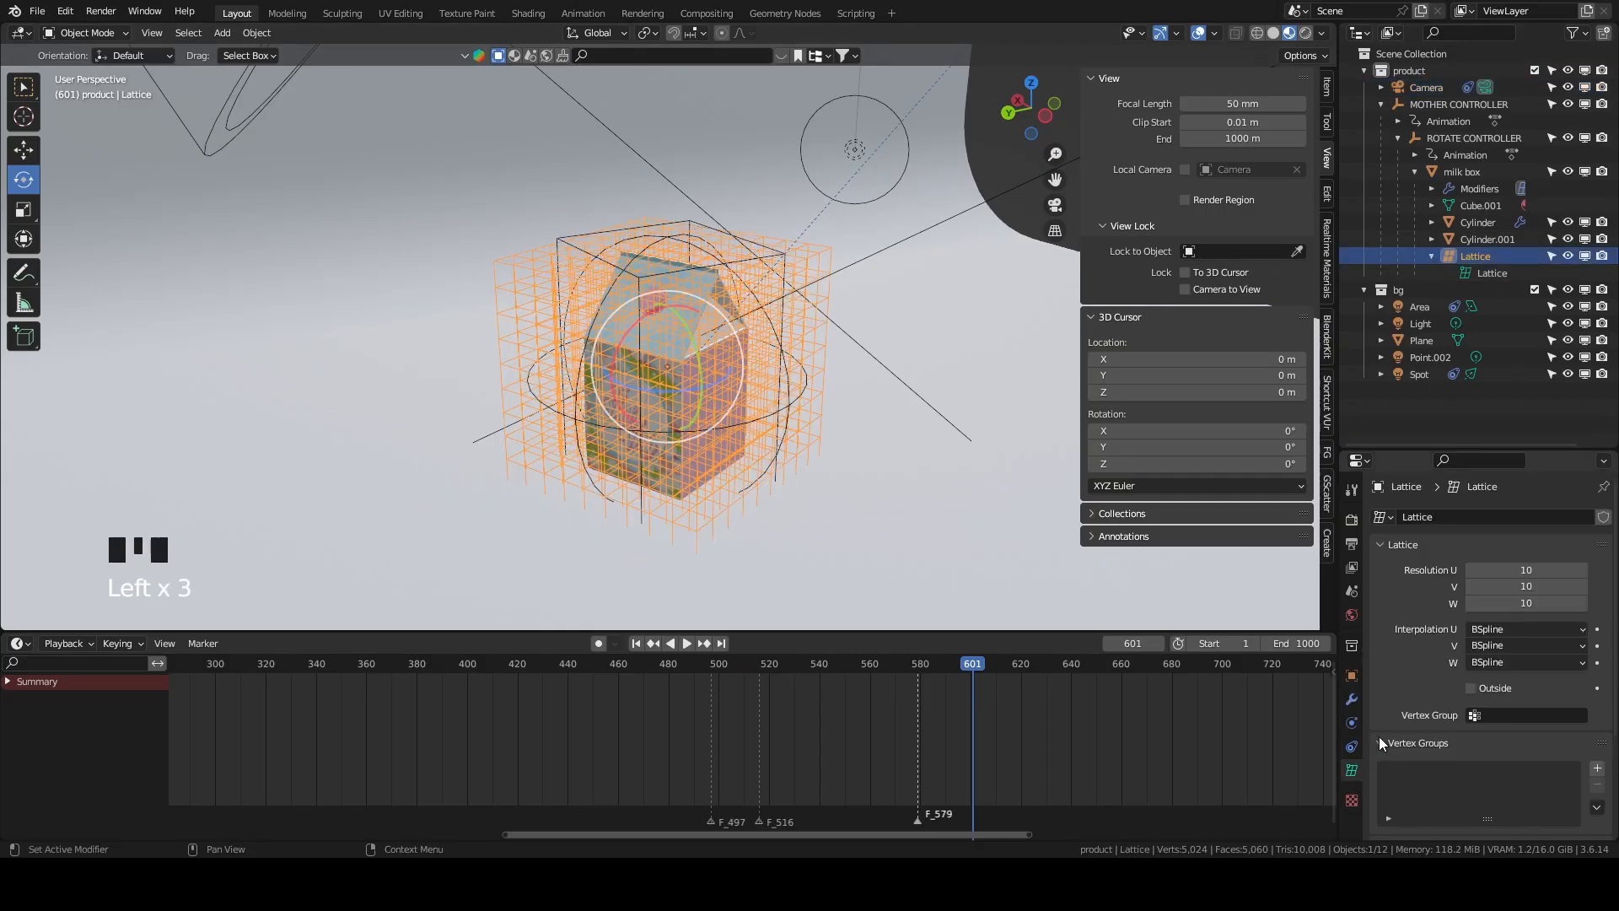
{"action": "middle_click_drag", "start_coordinate": [894, 440], "coordinate": [784, 354]}
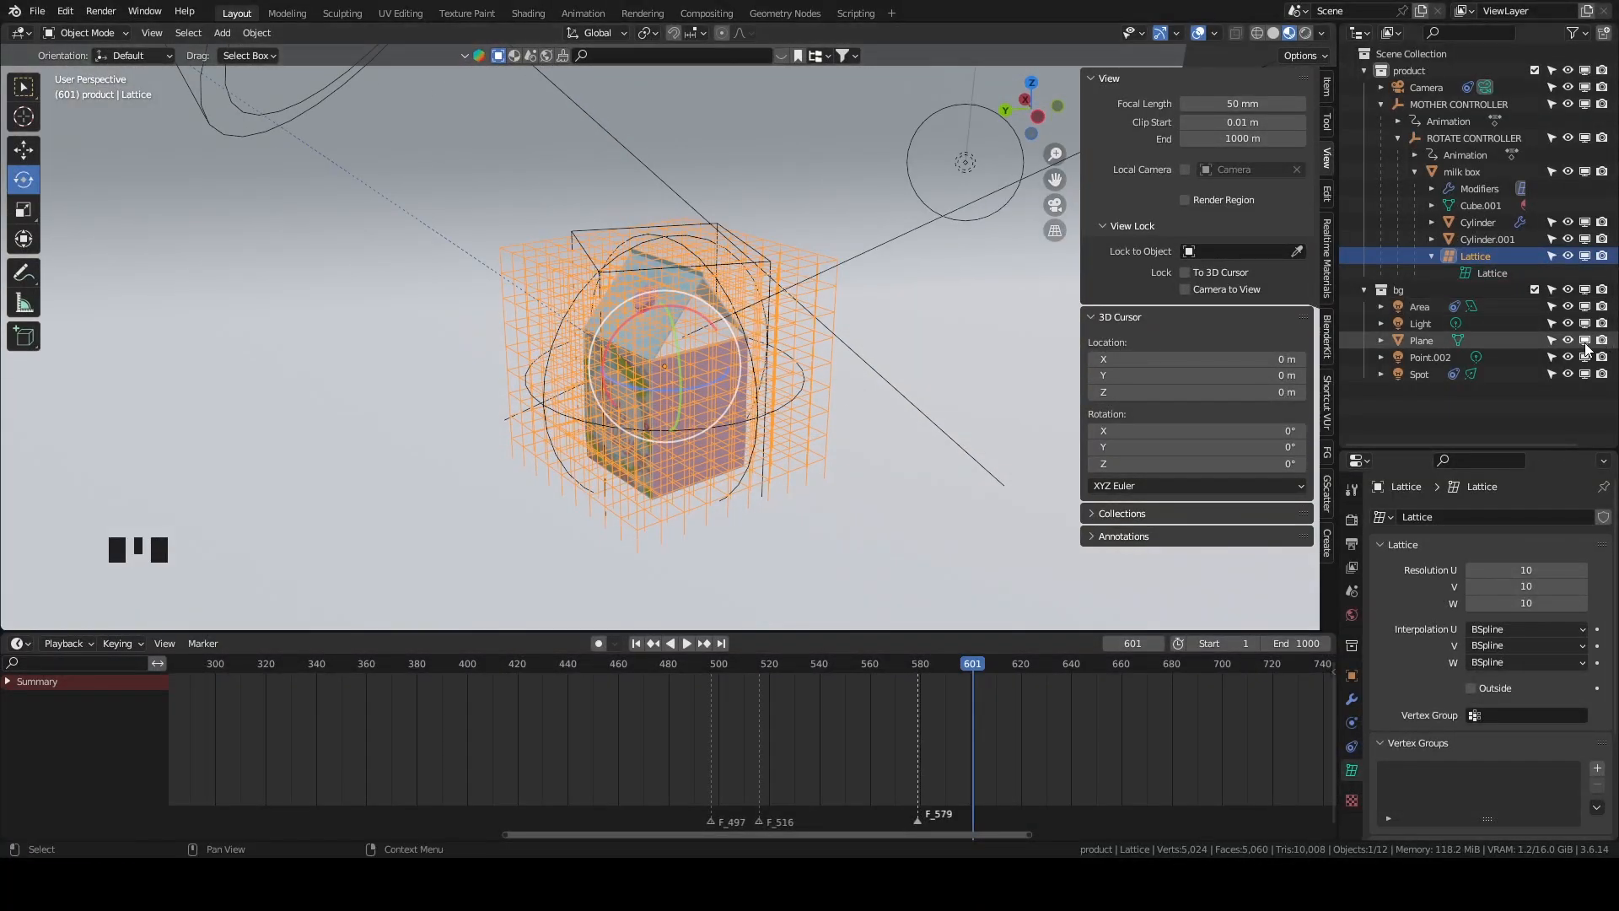
Rename the Plane object in the bg collection to "SEAMLESS background".
{"action": "left_click", "coordinate": [1413, 341]}
{"action": "double_click", "coordinate": [1417, 339]}
{"action": "type", "text": "S"}
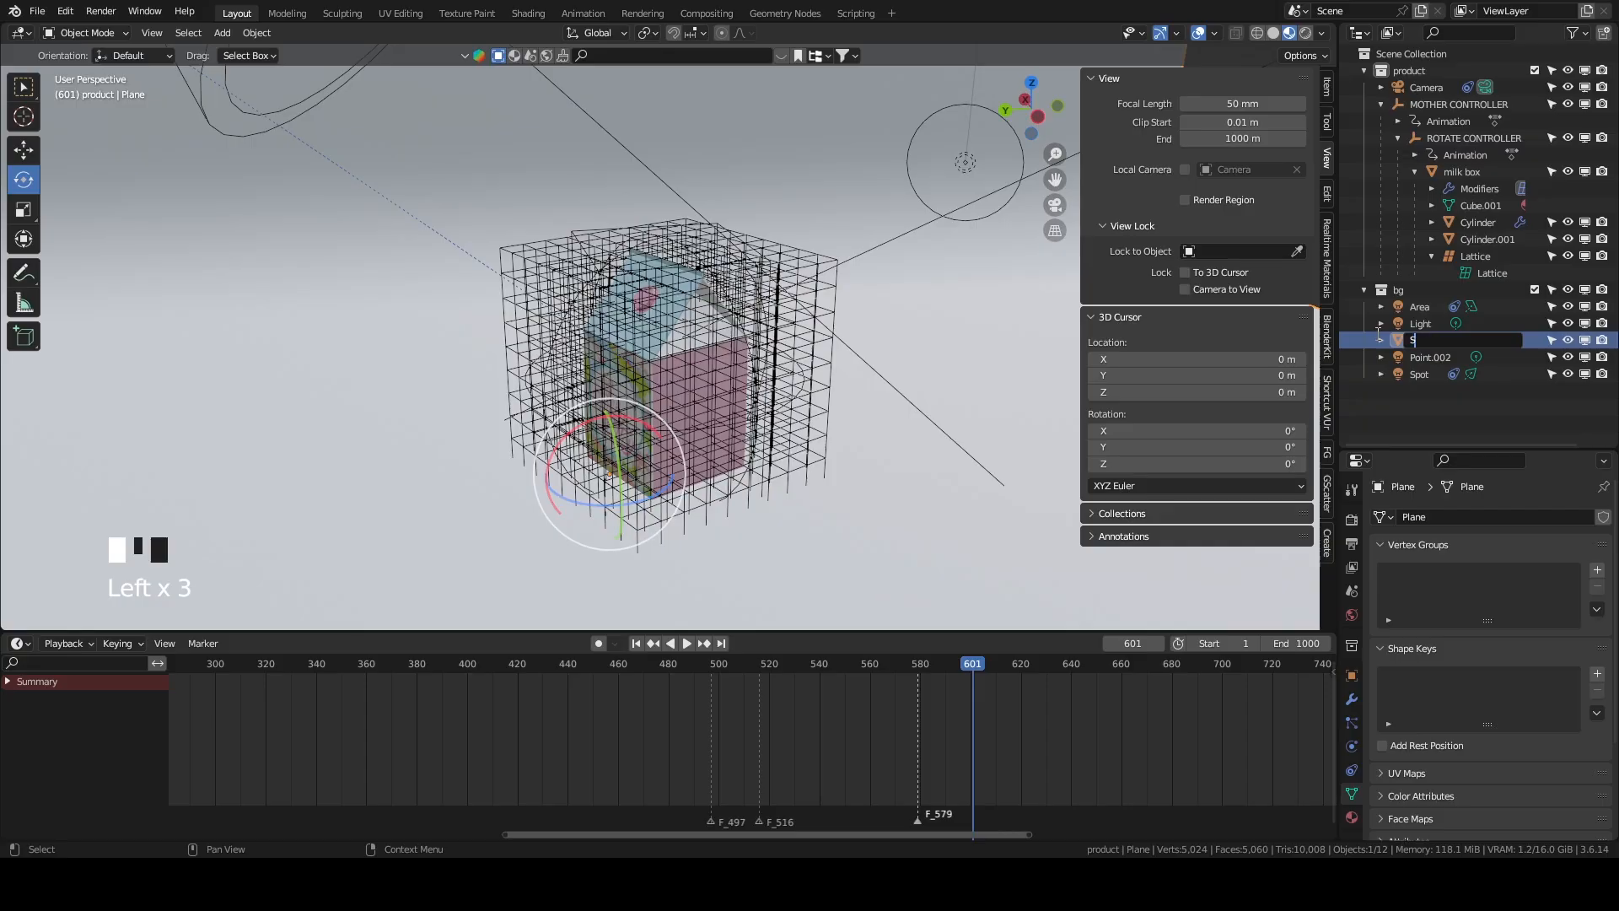
{"action": "type", "text": "EAMLESS backgroun"}
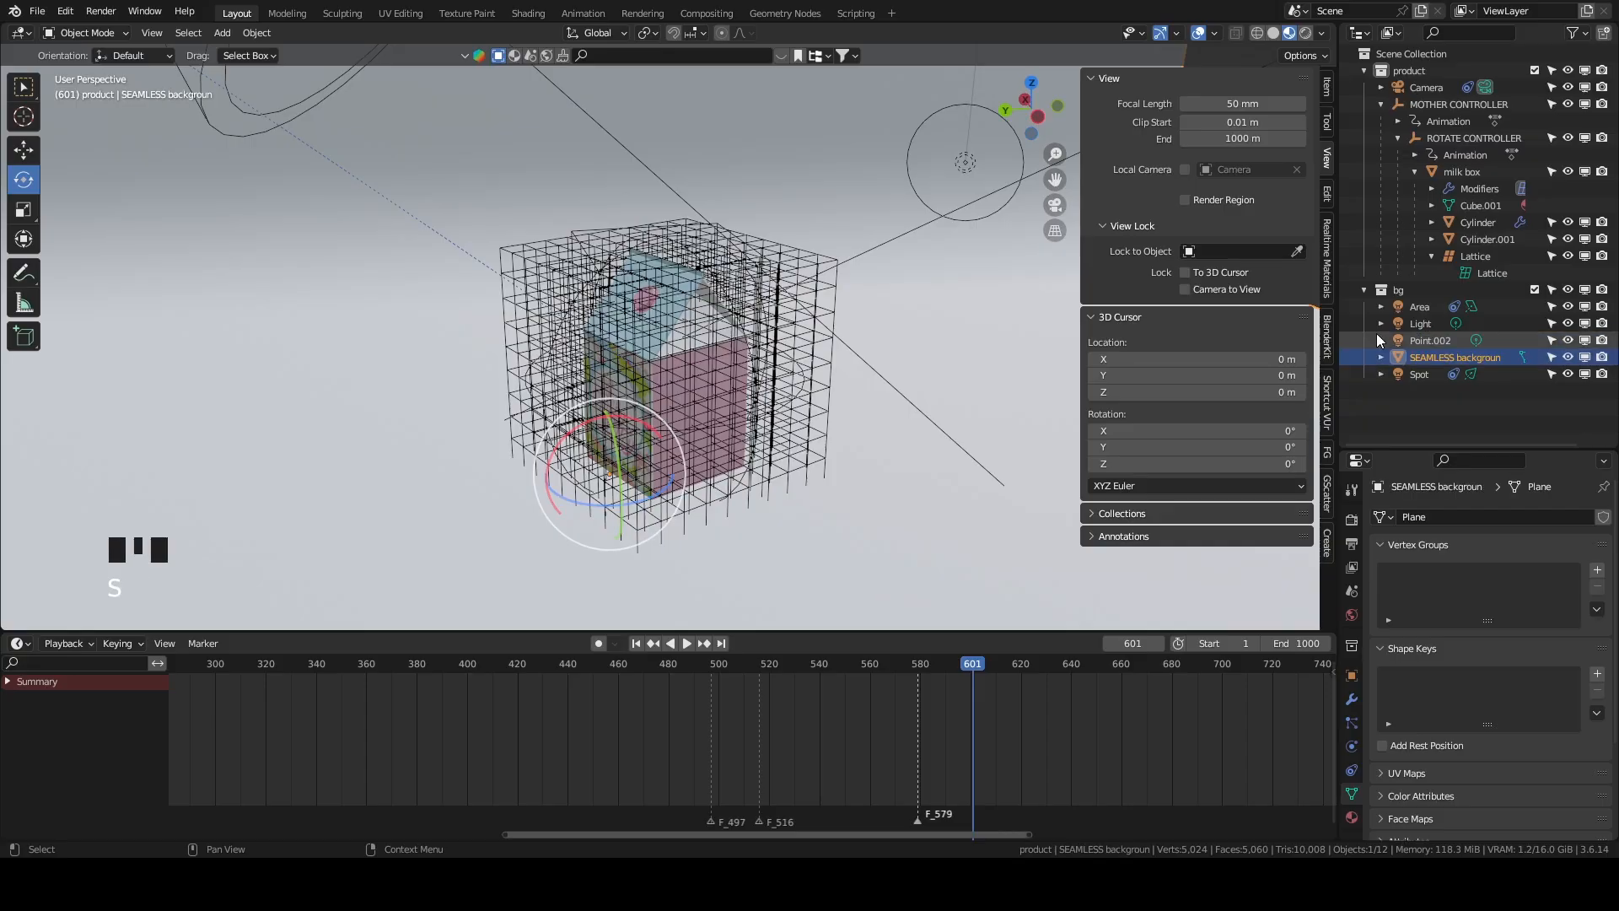
{"action": "key", "text": "Return"}
{"action": "double_click", "coordinate": [1506, 358]}
{"action": "key", "text": "Right"}
{"action": "type", "text": "d"}
{"action": "key", "text": "Return"}
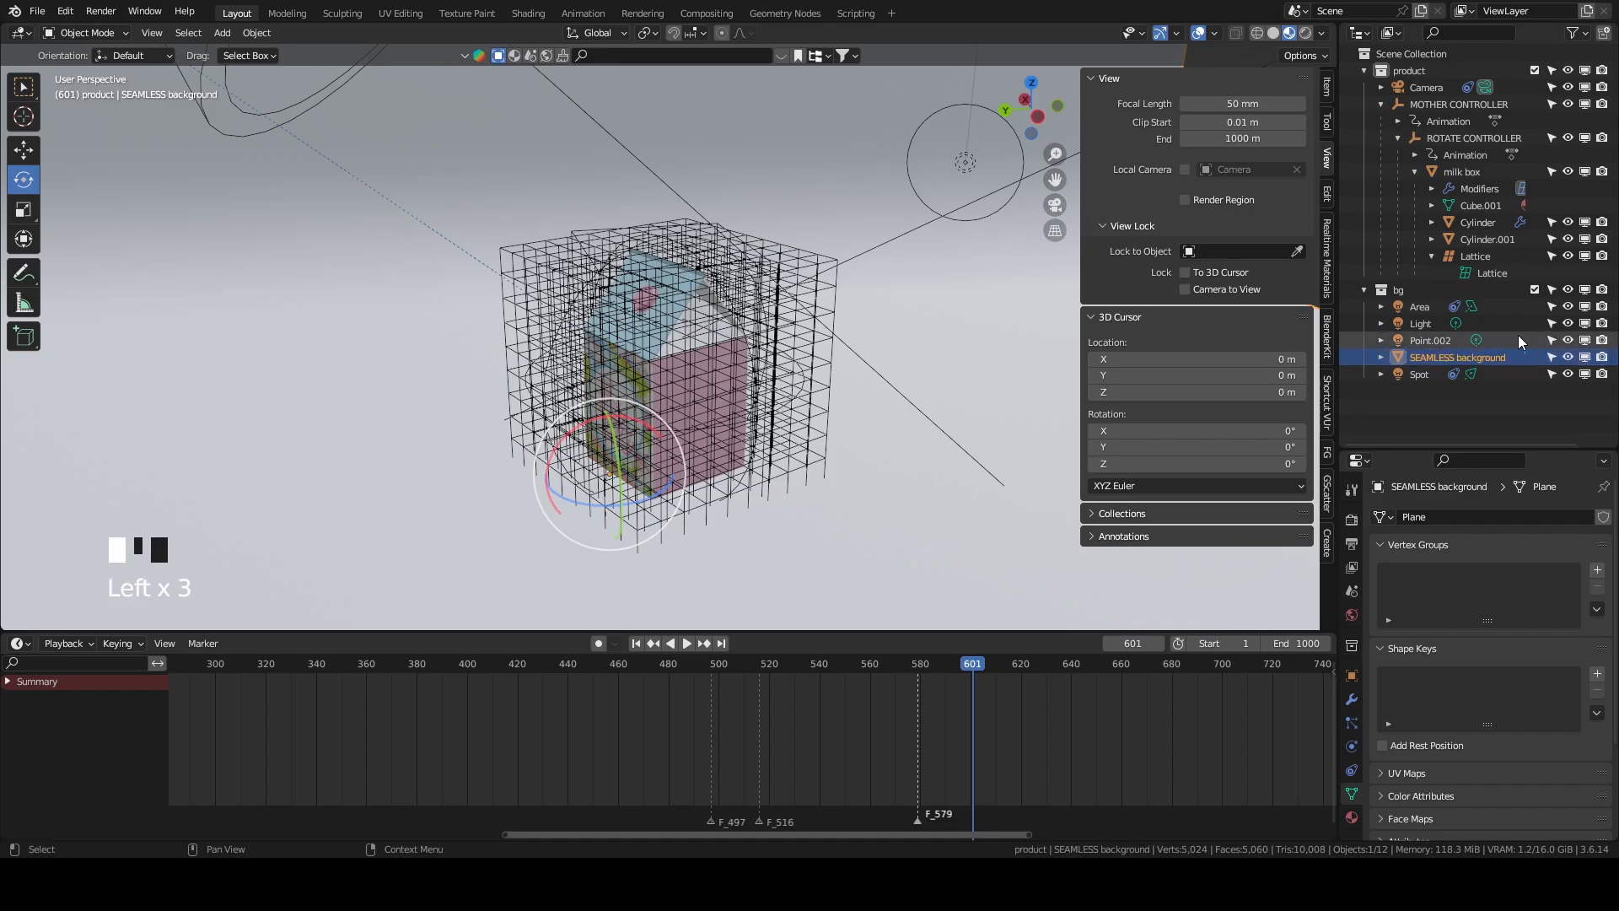
Hide the SEAMLESS background in the viewport and move the current frame to 589.
{"action": "left_click", "coordinate": [1568, 358]}
{"action": "scroll", "coordinate": [792, 319], "scroll_direction": "down", "scroll_amount": 2}
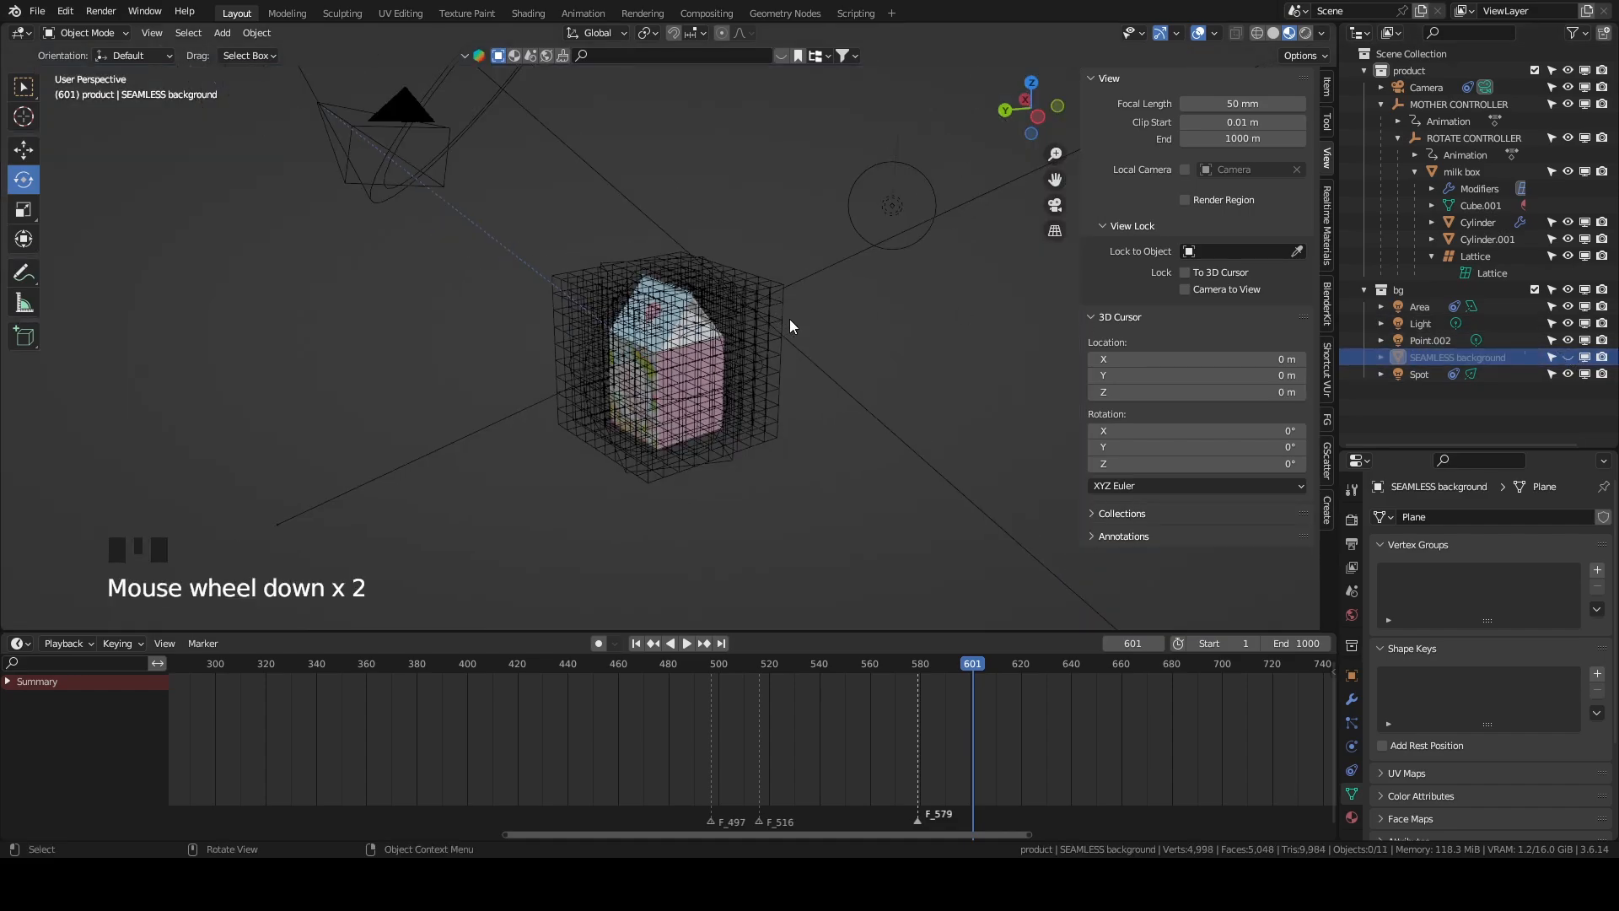
{"action": "middle_click_drag", "start_coordinate": [791, 319], "coordinate": [794, 321]}
{"action": "left_click_drag", "start_coordinate": [978, 666], "coordinate": [936, 714]}
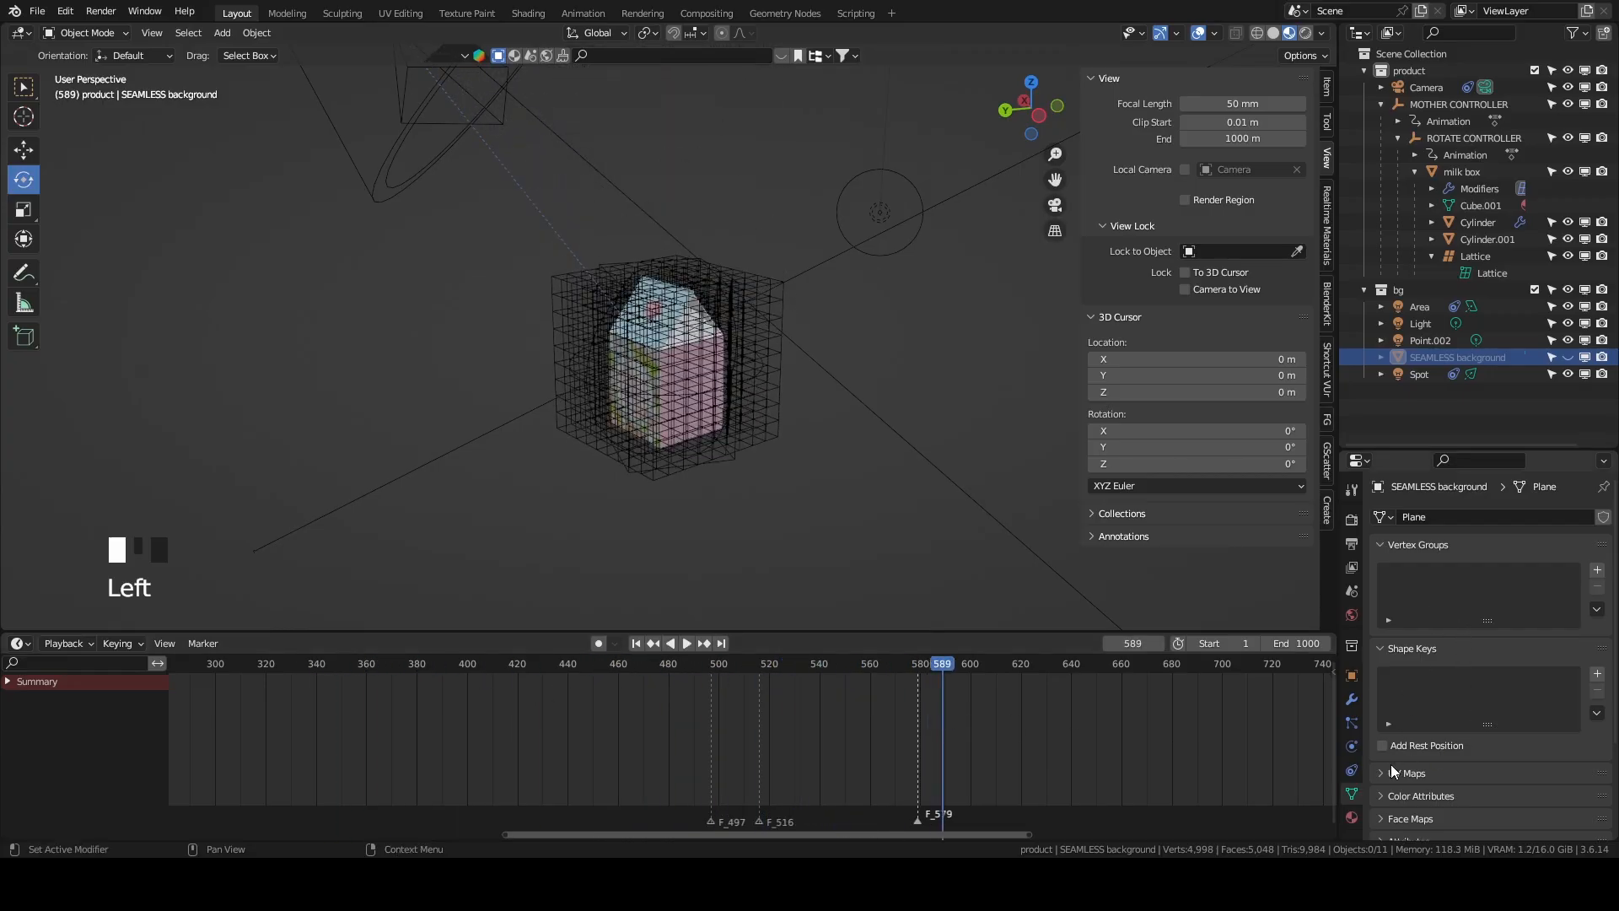
Select the Lattice, move the current frame to 618 and add a Simple Deform modifier to it.
{"action": "left_click", "coordinate": [787, 338]}
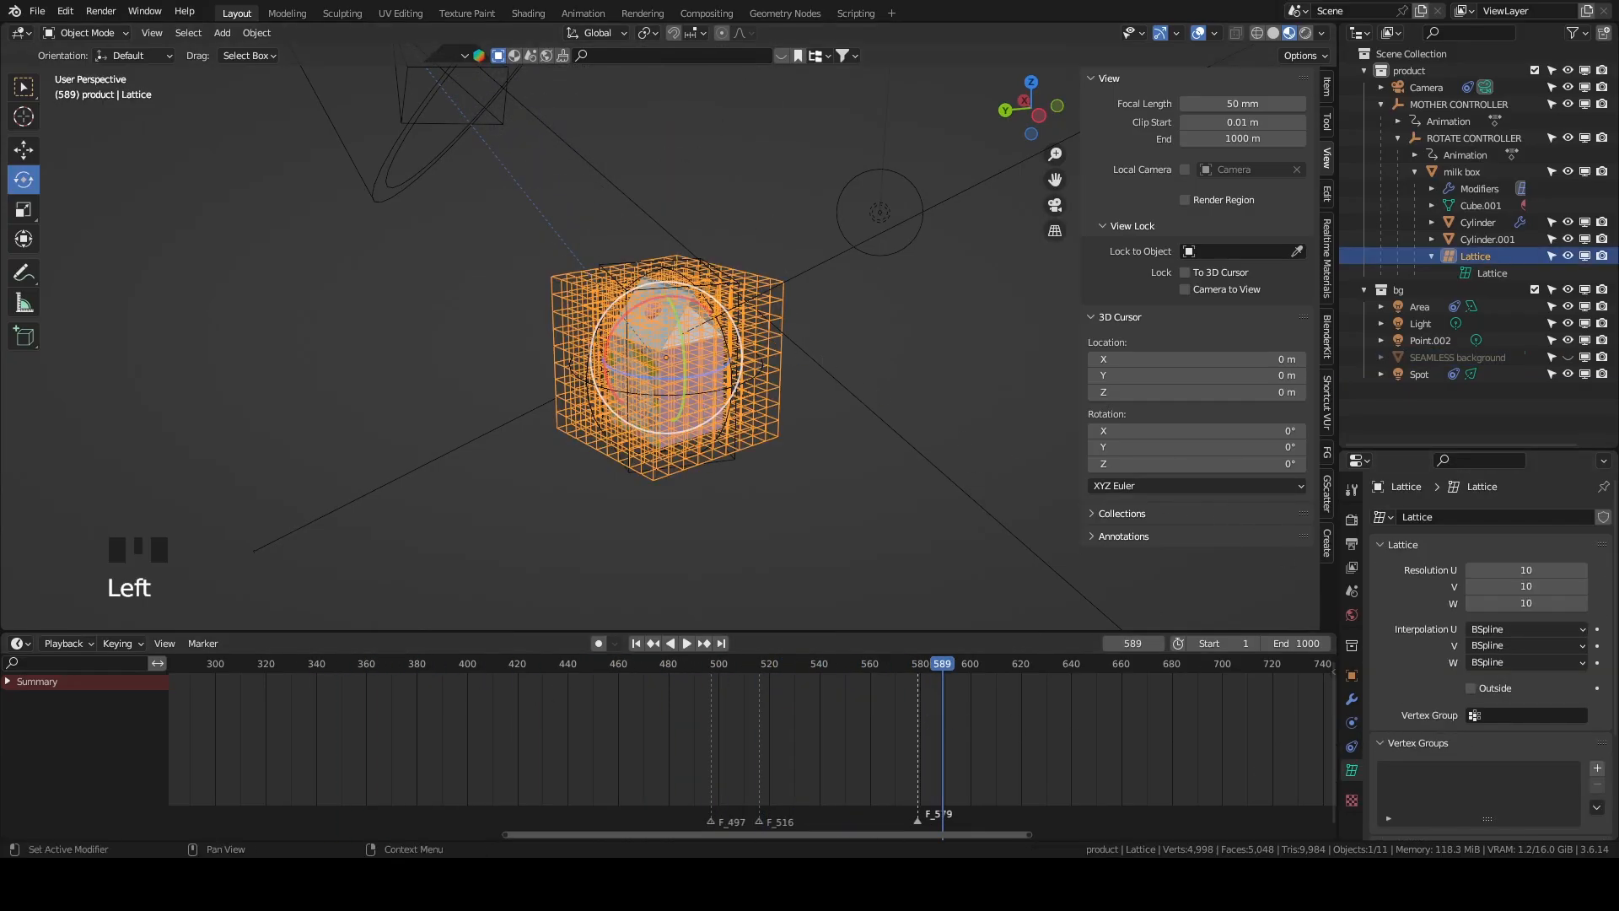
{"action": "left_click", "coordinate": [1354, 701]}
{"action": "left_click", "coordinate": [291, 666]}
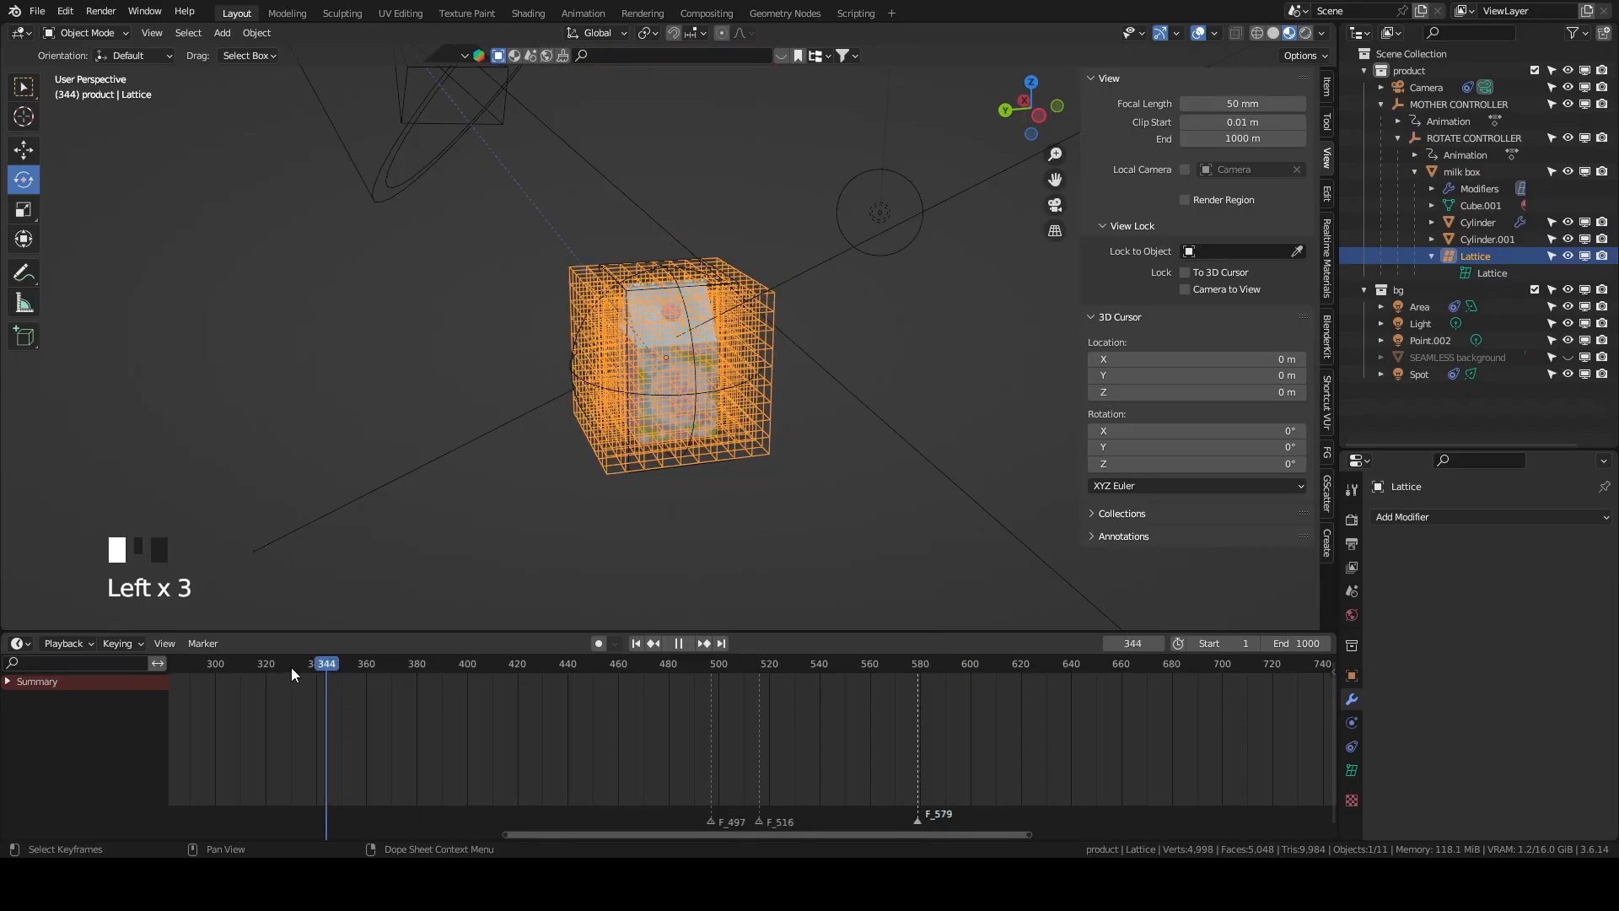
{"action": "left_click_drag", "start_coordinate": [563, 708], "coordinate": [1015, 732]}
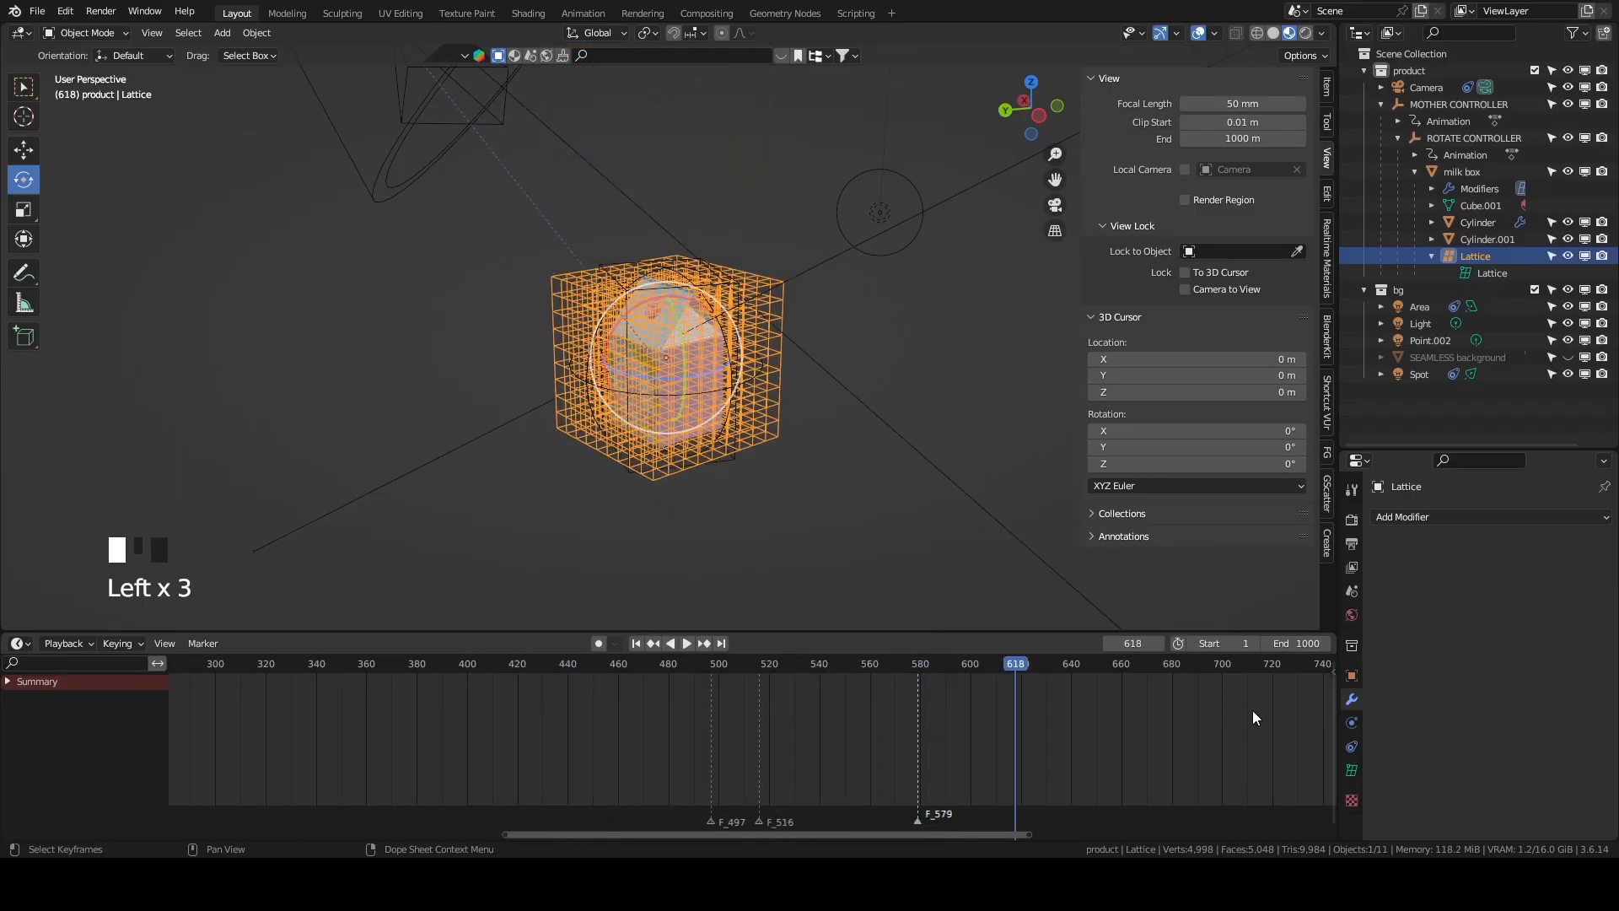
{"action": "left_click", "coordinate": [1467, 521]}
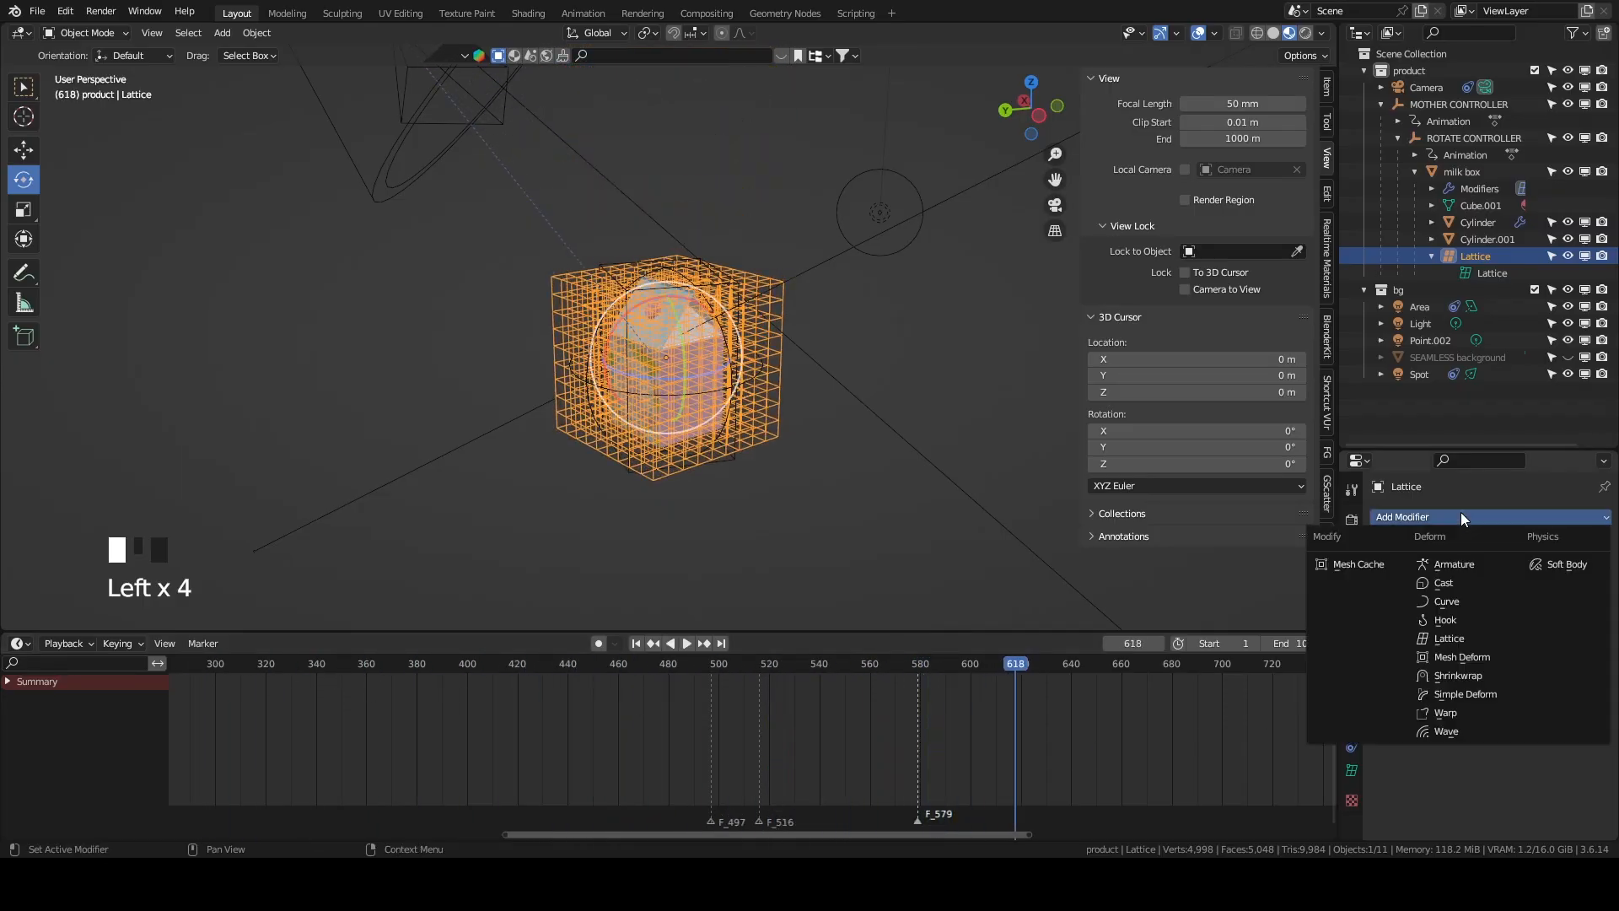
{"action": "left_click", "coordinate": [1489, 698]}
Switch the viewport to solid shading and hide the MOTHER CONTROLLER and ROTATE CONTROLLER empties.
{"action": "mouse_move", "coordinate": [740, 329]}
{"action": "middle_mouse_down"}
{"action": "mouse_move", "coordinate": [923, 382]}
{"action": "mouse_move", "coordinate": [825, 352]}
{"action": "mouse_move", "coordinate": [786, 383]}
{"action": "middle_mouse_up"}
{"action": "scroll", "coordinate": [878, 372], "scroll_direction": "up", "scroll_amount": 3}
{"action": "left_click", "coordinate": [1270, 34]}
{"action": "left_click", "coordinate": [1568, 104]}
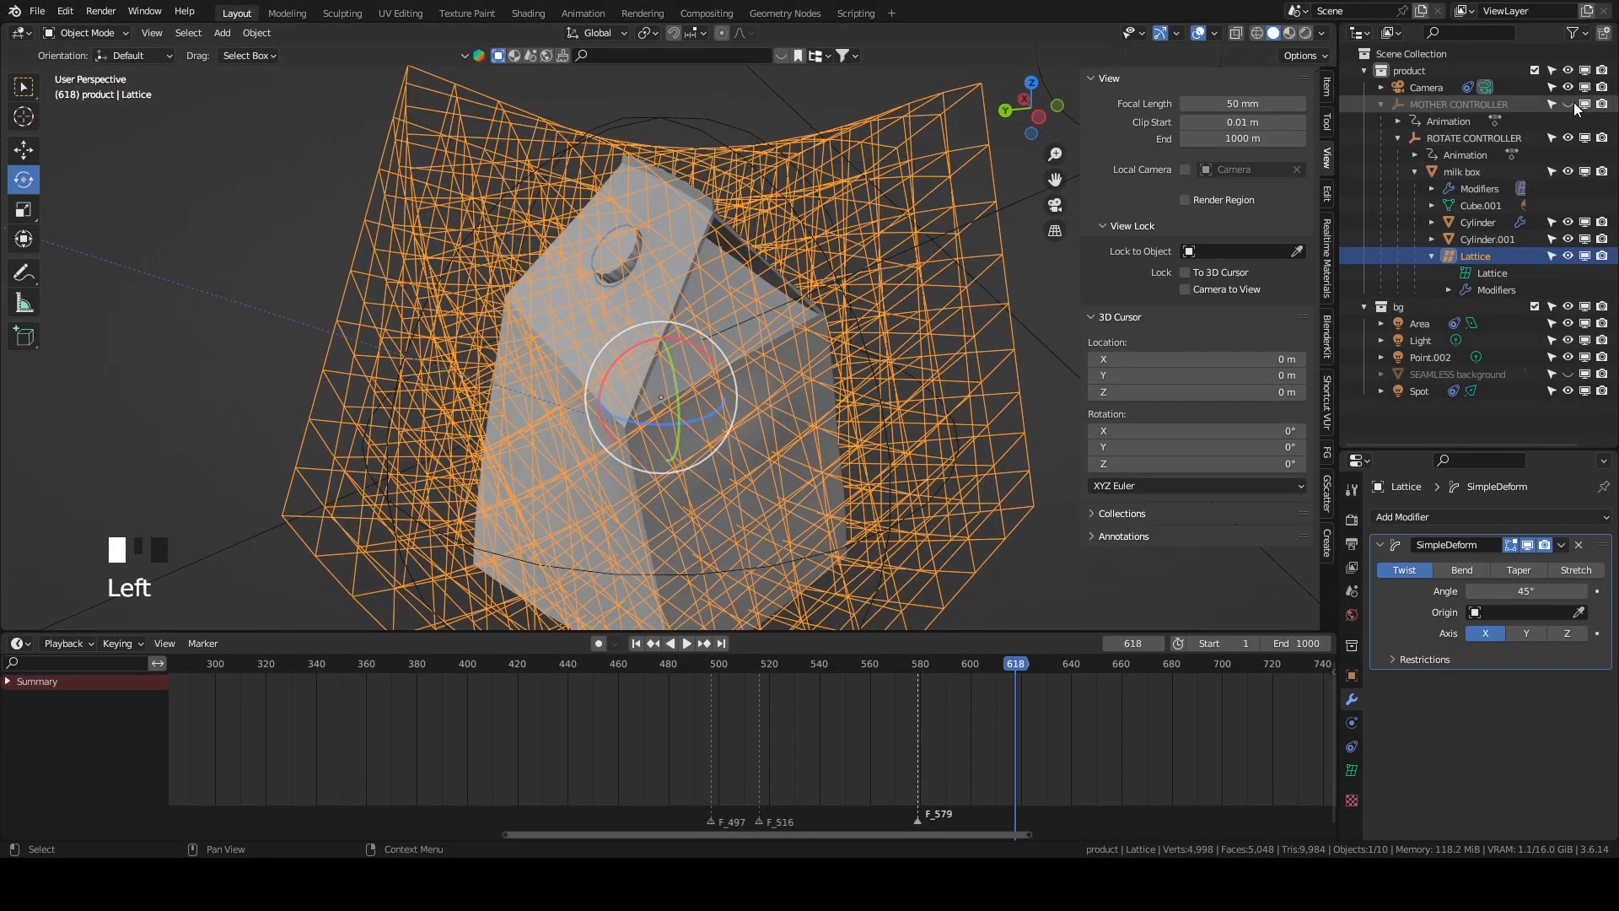
{"action": "left_click", "coordinate": [1567, 137]}
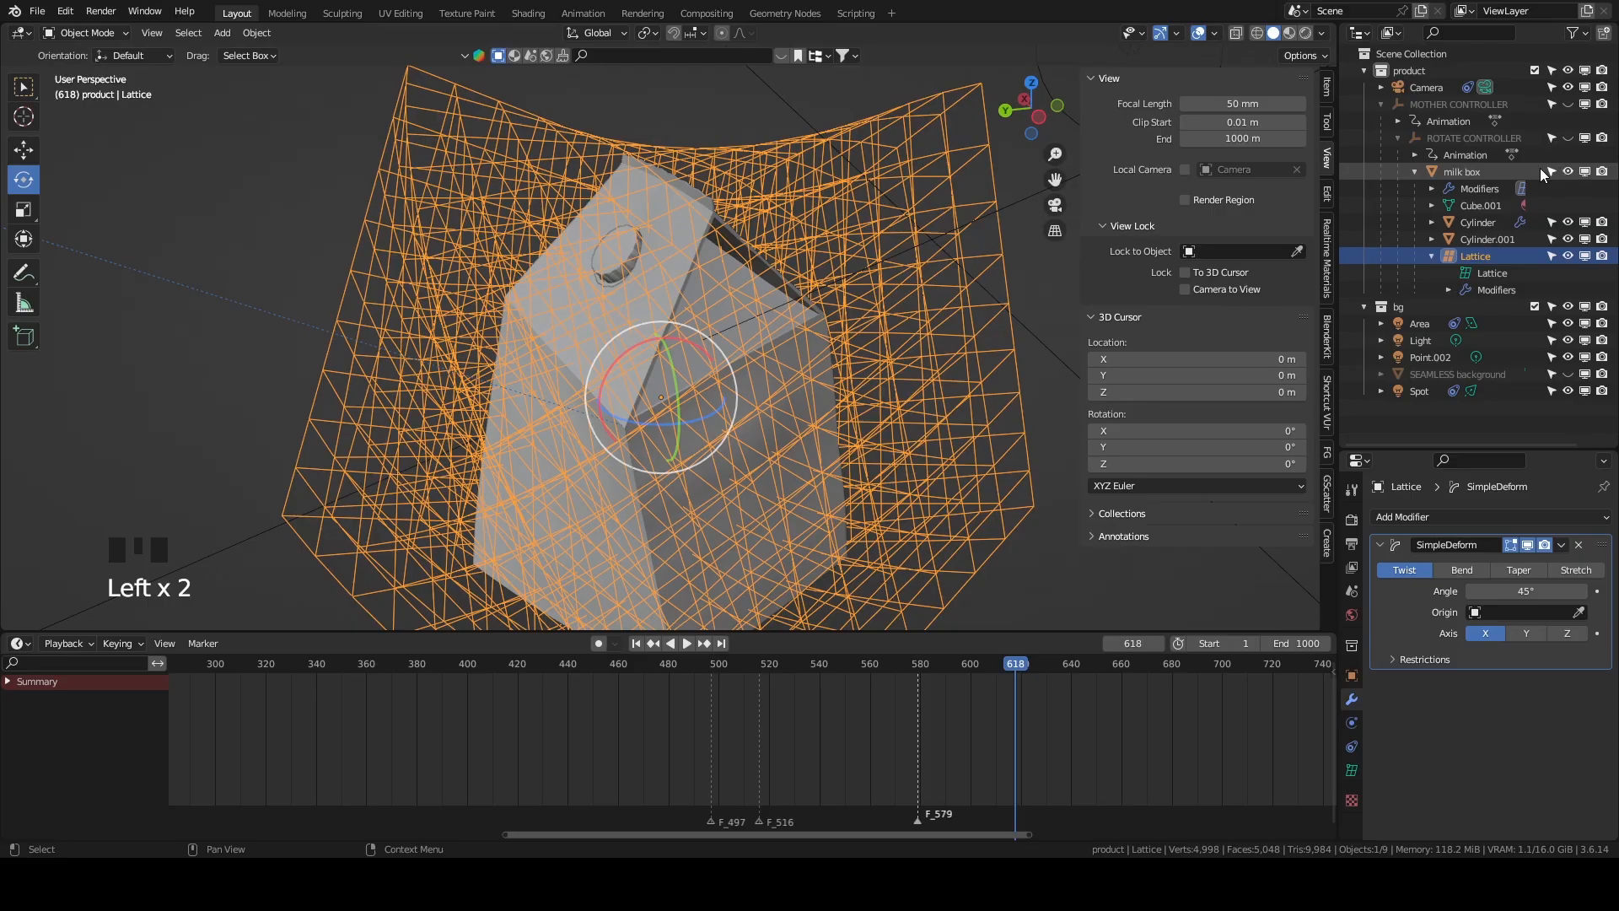
{"action": "middle_click_drag", "start_coordinate": [843, 354], "coordinate": [877, 358]}
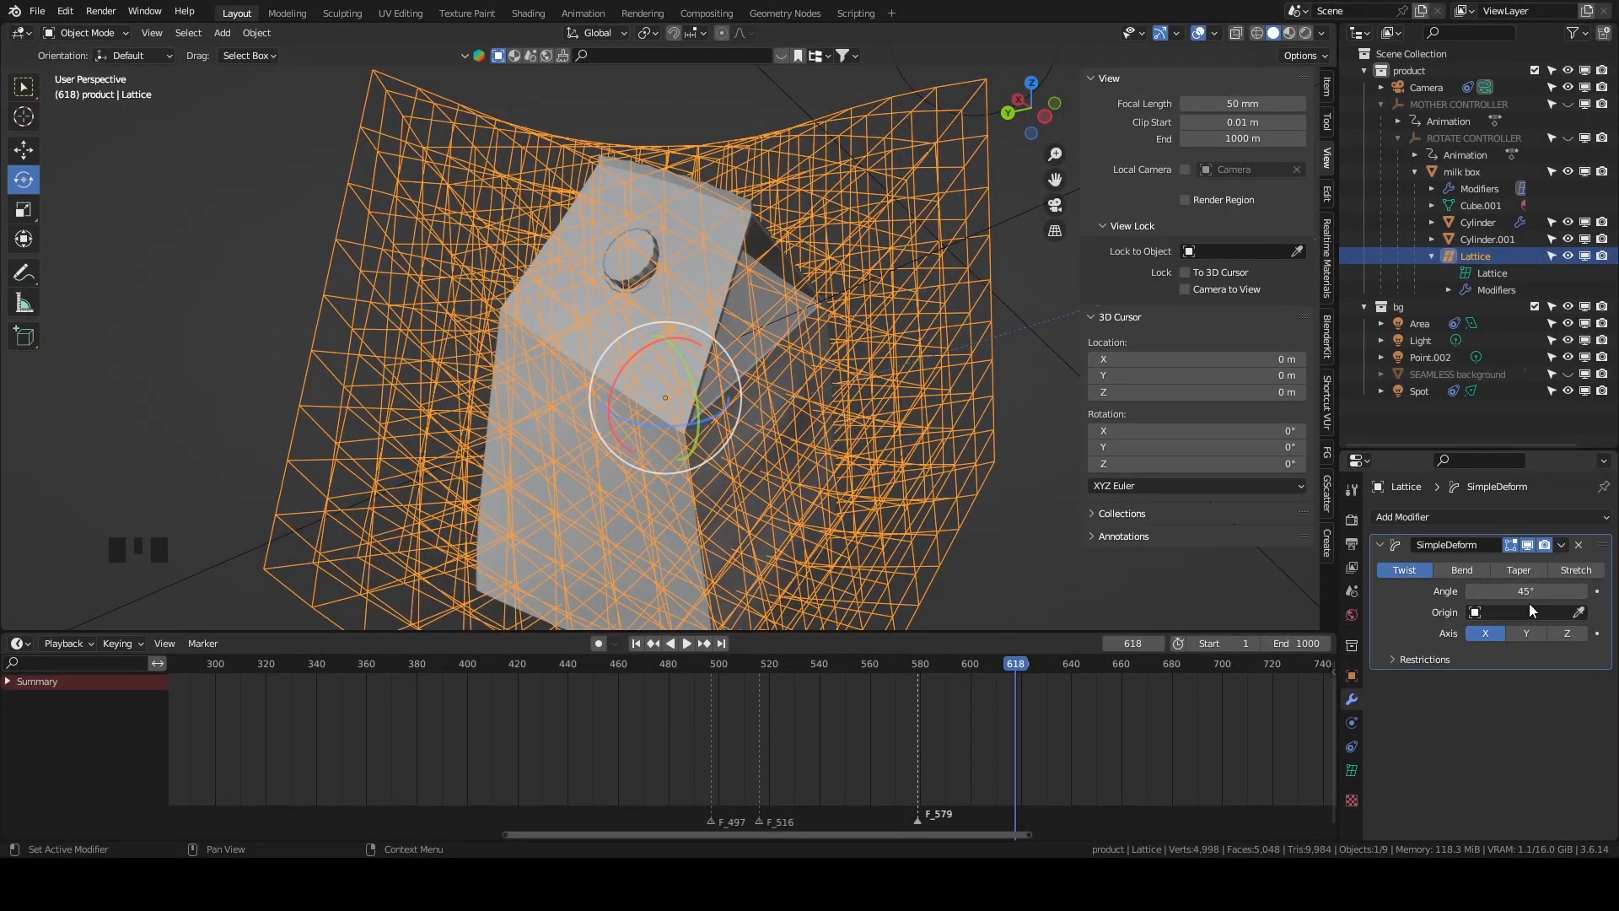
Set the Lattice's Simple Deform twist to the Z axis with an angle of 88.6°.
{"action": "left_click", "coordinate": [1526, 633]}
{"action": "left_click", "coordinate": [1550, 634]}
{"action": "left_click_drag", "start_coordinate": [1526, 590], "coordinate": [1581, 590]}
{"action": "scroll", "coordinate": [651, 386], "scroll_direction": "down", "scroll_amount": 4}
{"action": "middle_click_drag", "start_coordinate": [651, 387], "coordinate": [978, 421]}
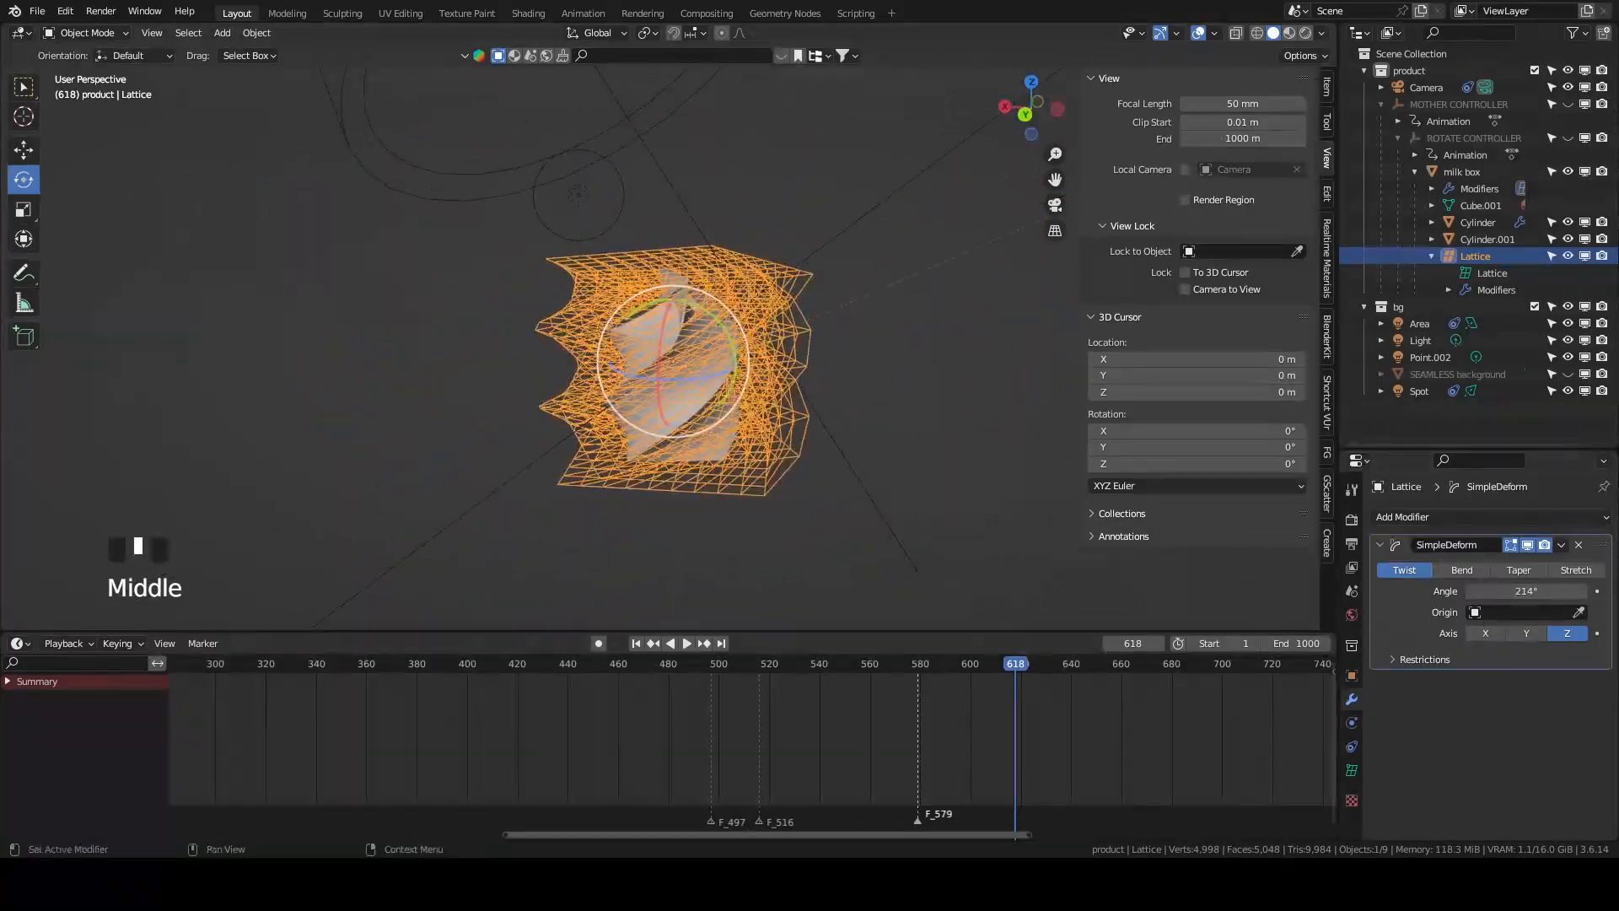
{"action": "left_click_drag", "start_coordinate": [1551, 590], "coordinate": [1471, 590]}
{"action": "middle_click_drag", "start_coordinate": [653, 464], "coordinate": [696, 455]}
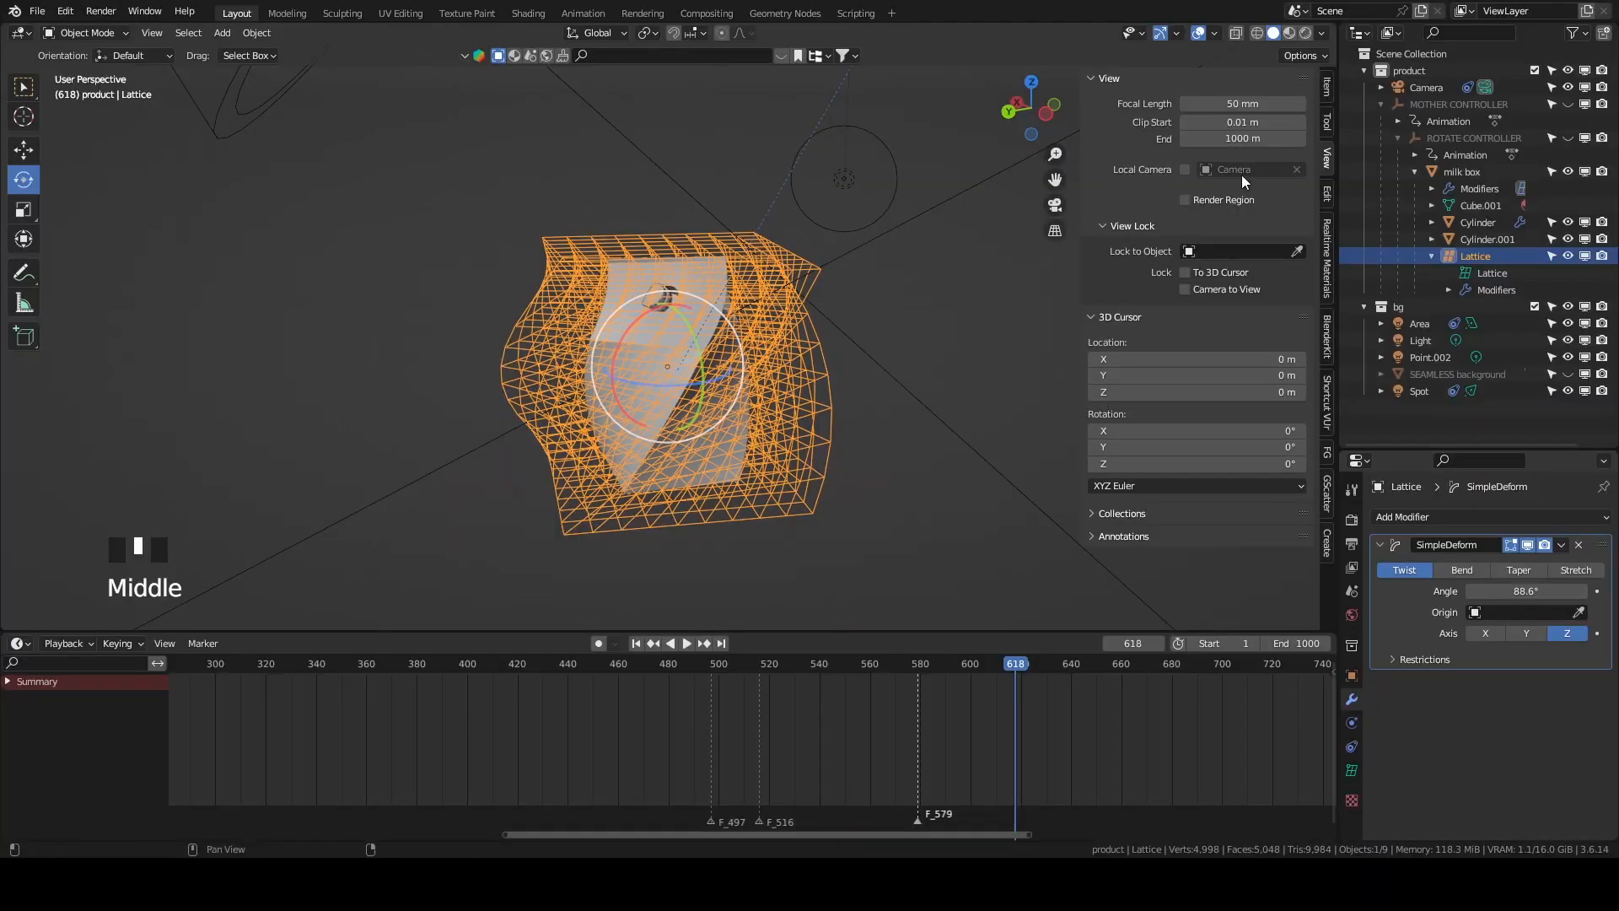
Return to the camera view and unhide both controllers and the SEAMLESS background.
{"action": "left_click", "coordinate": [1055, 206]}
{"action": "scroll", "coordinate": [939, 486], "scroll_direction": "up", "scroll_amount": 2}
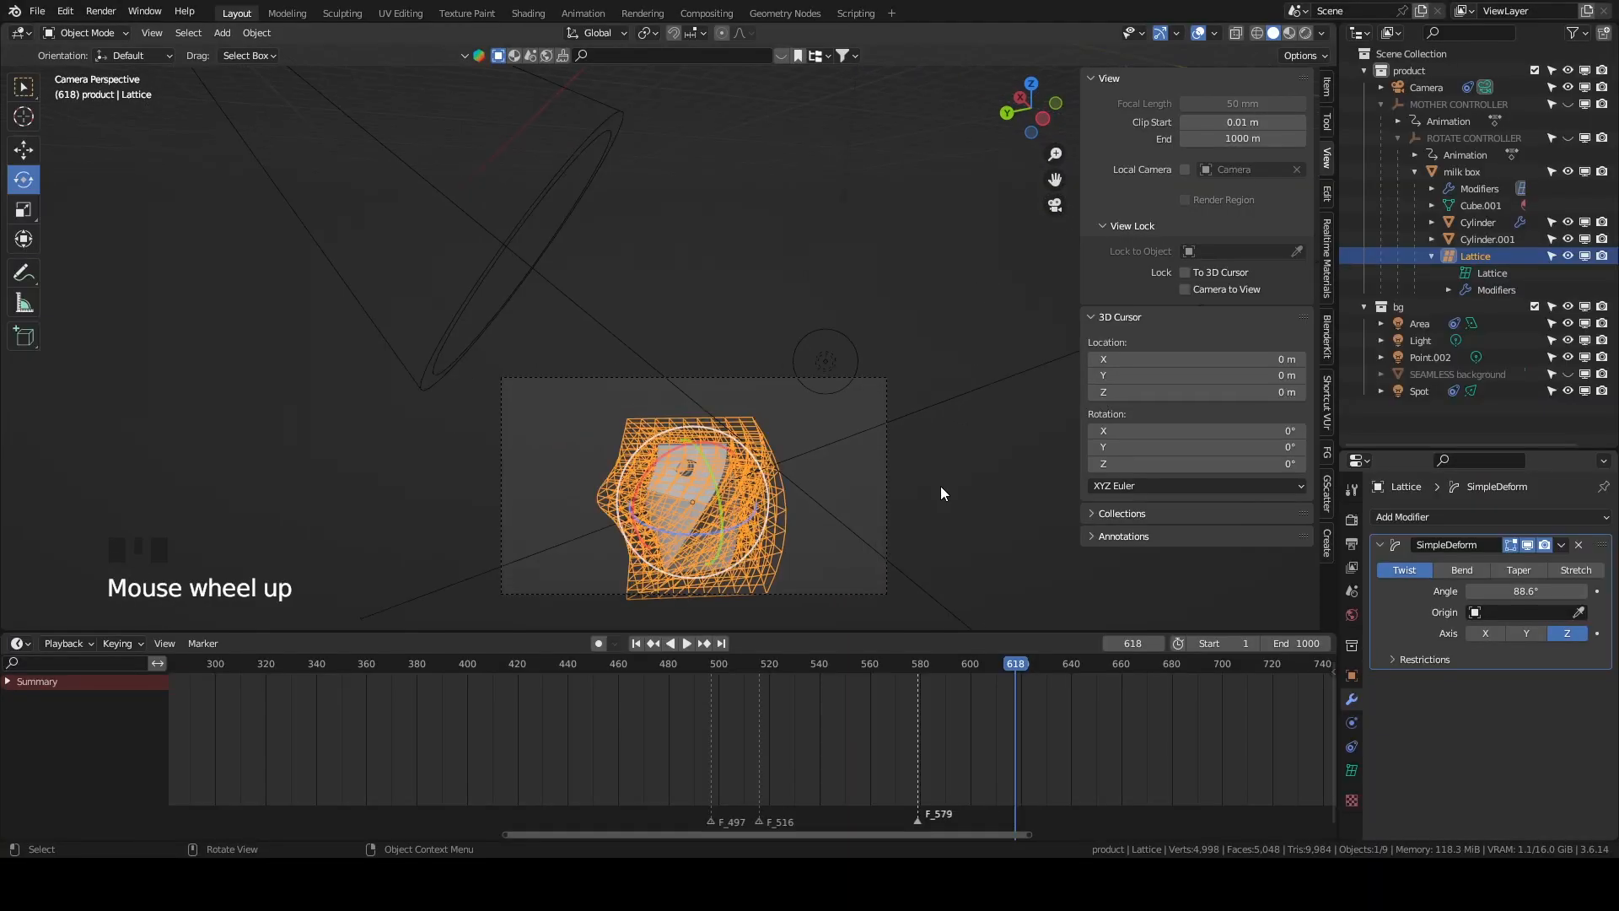
{"action": "middle_click_drag", "start_coordinate": [939, 485], "coordinate": [976, 399], "text": "shift"}
{"action": "scroll", "coordinate": [976, 400], "scroll_direction": "up", "scroll_amount": 2}
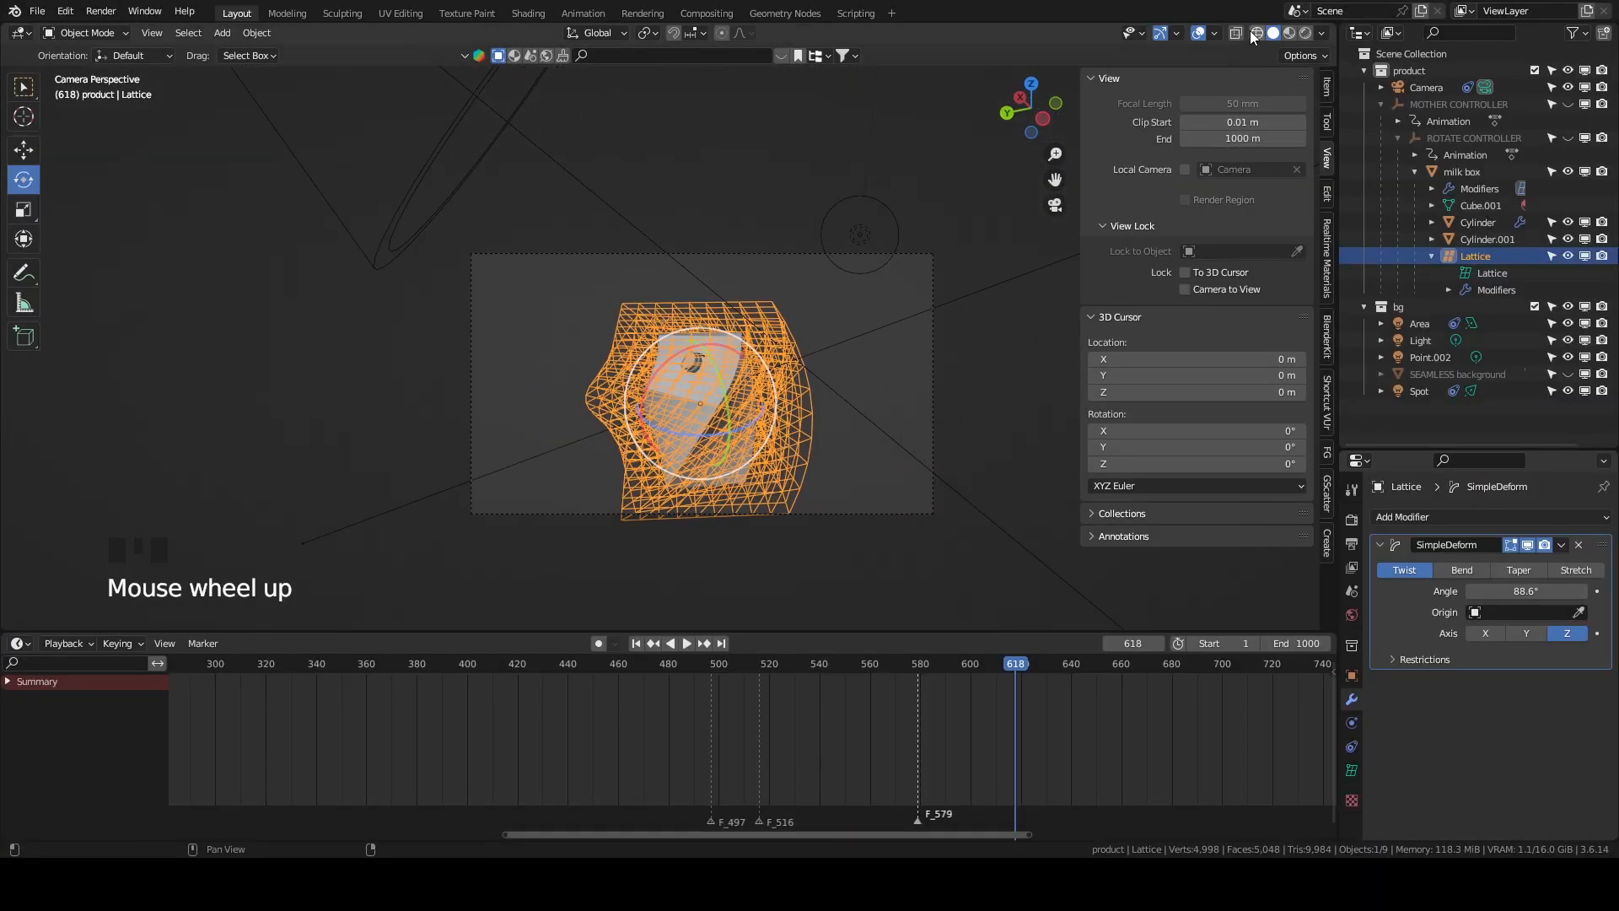
{"action": "left_click", "coordinate": [1568, 137]}
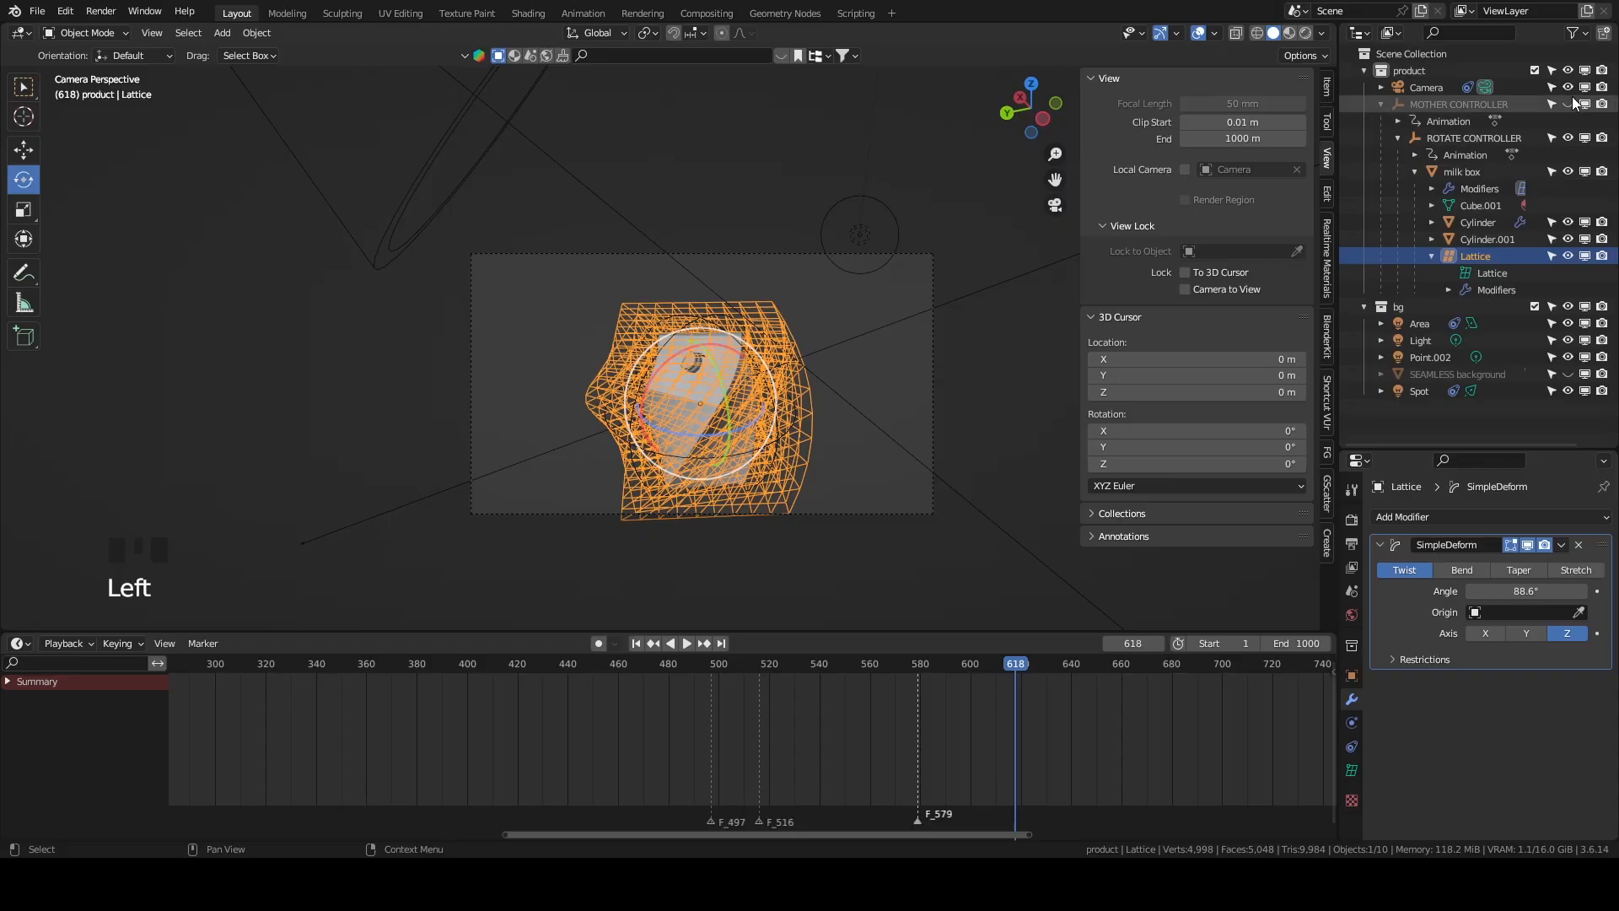
{"action": "left_click", "coordinate": [1567, 104]}
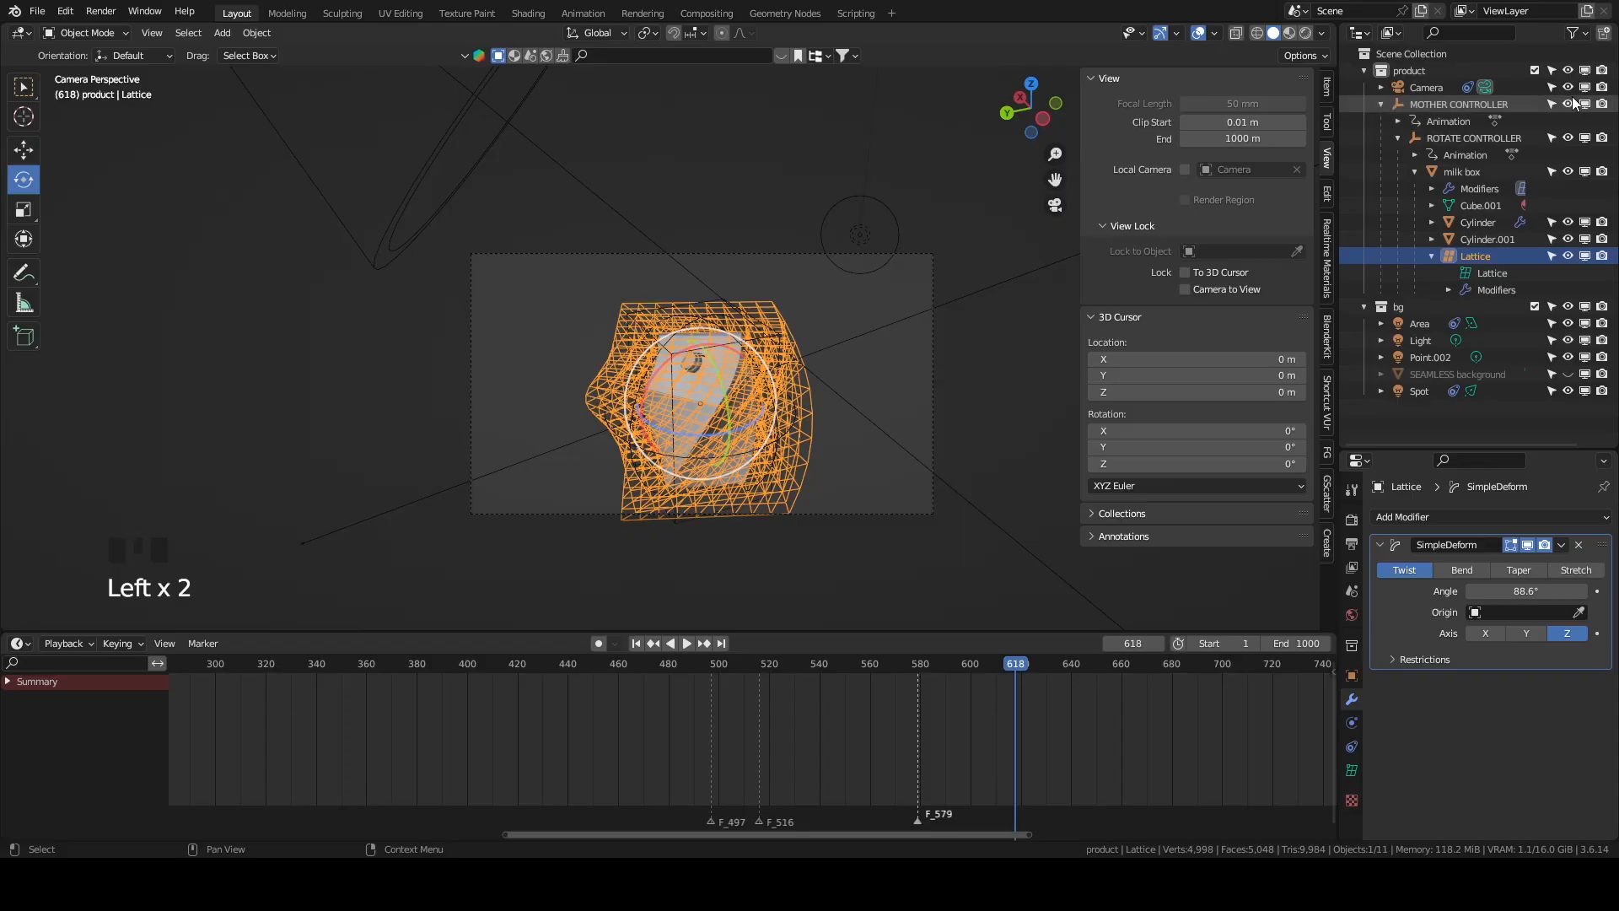
{"action": "left_click", "coordinate": [1567, 373]}
Play the animation in short stretches, including from frame 403, to review the twisted milk box.
{"action": "left_click", "coordinate": [316, 727]}
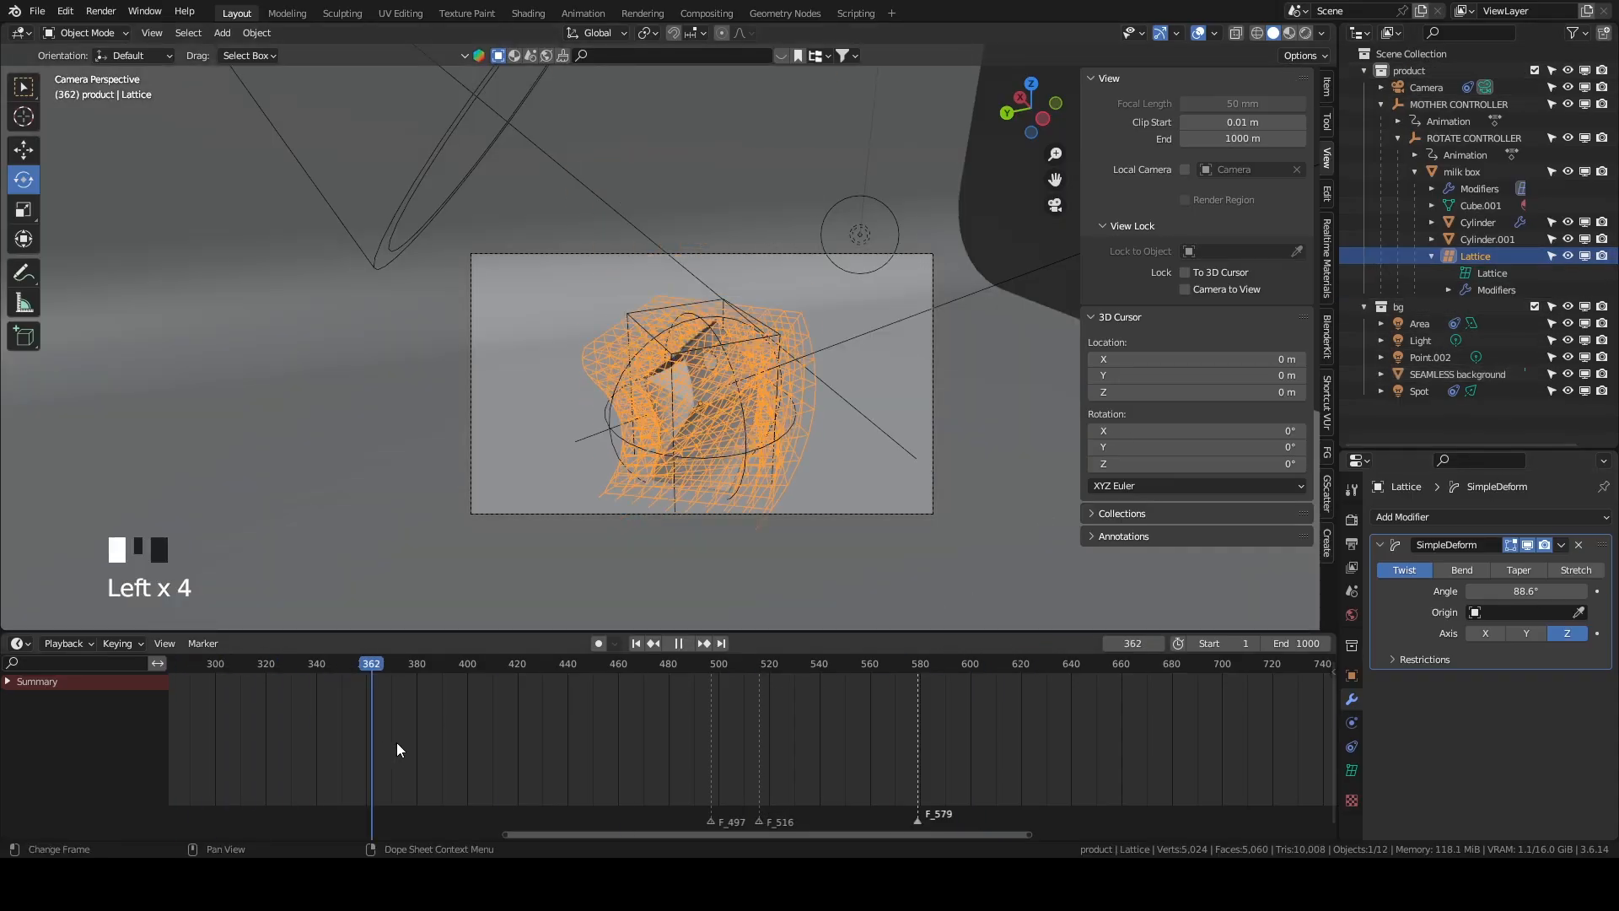
{"action": "scroll", "coordinate": [697, 755], "scroll_direction": "down", "scroll_amount": 11}
{"action": "scroll", "coordinate": [643, 712], "scroll_direction": "down", "scroll_amount": 1}
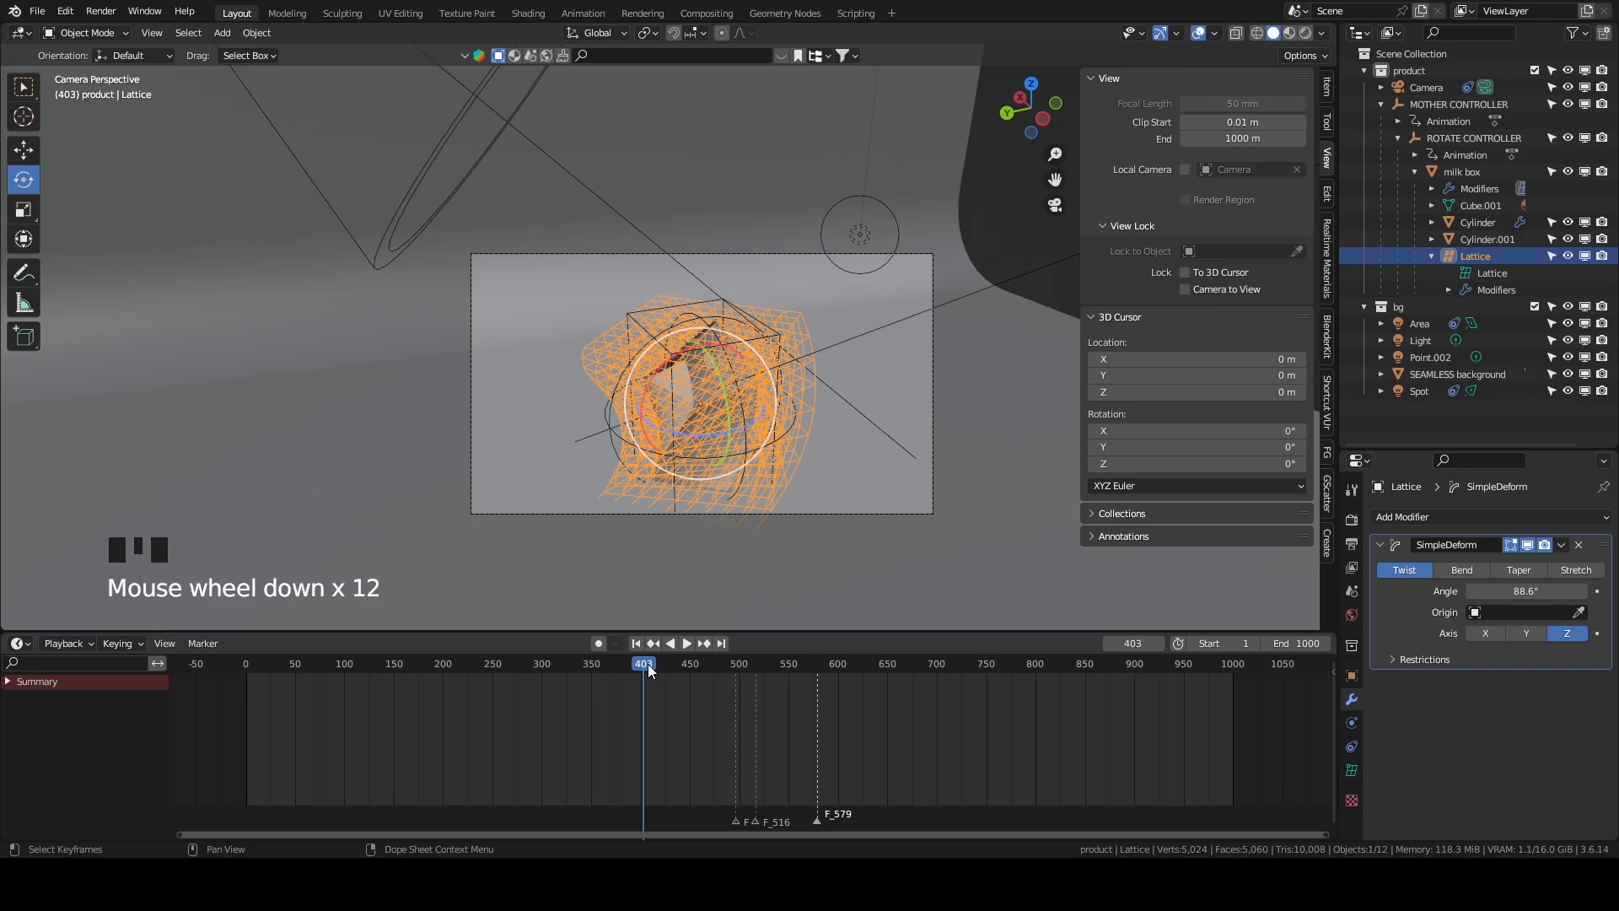
{"action": "left_click_drag", "start_coordinate": [647, 664], "coordinate": [644, 716]}
{"action": "key", "text": "space"}
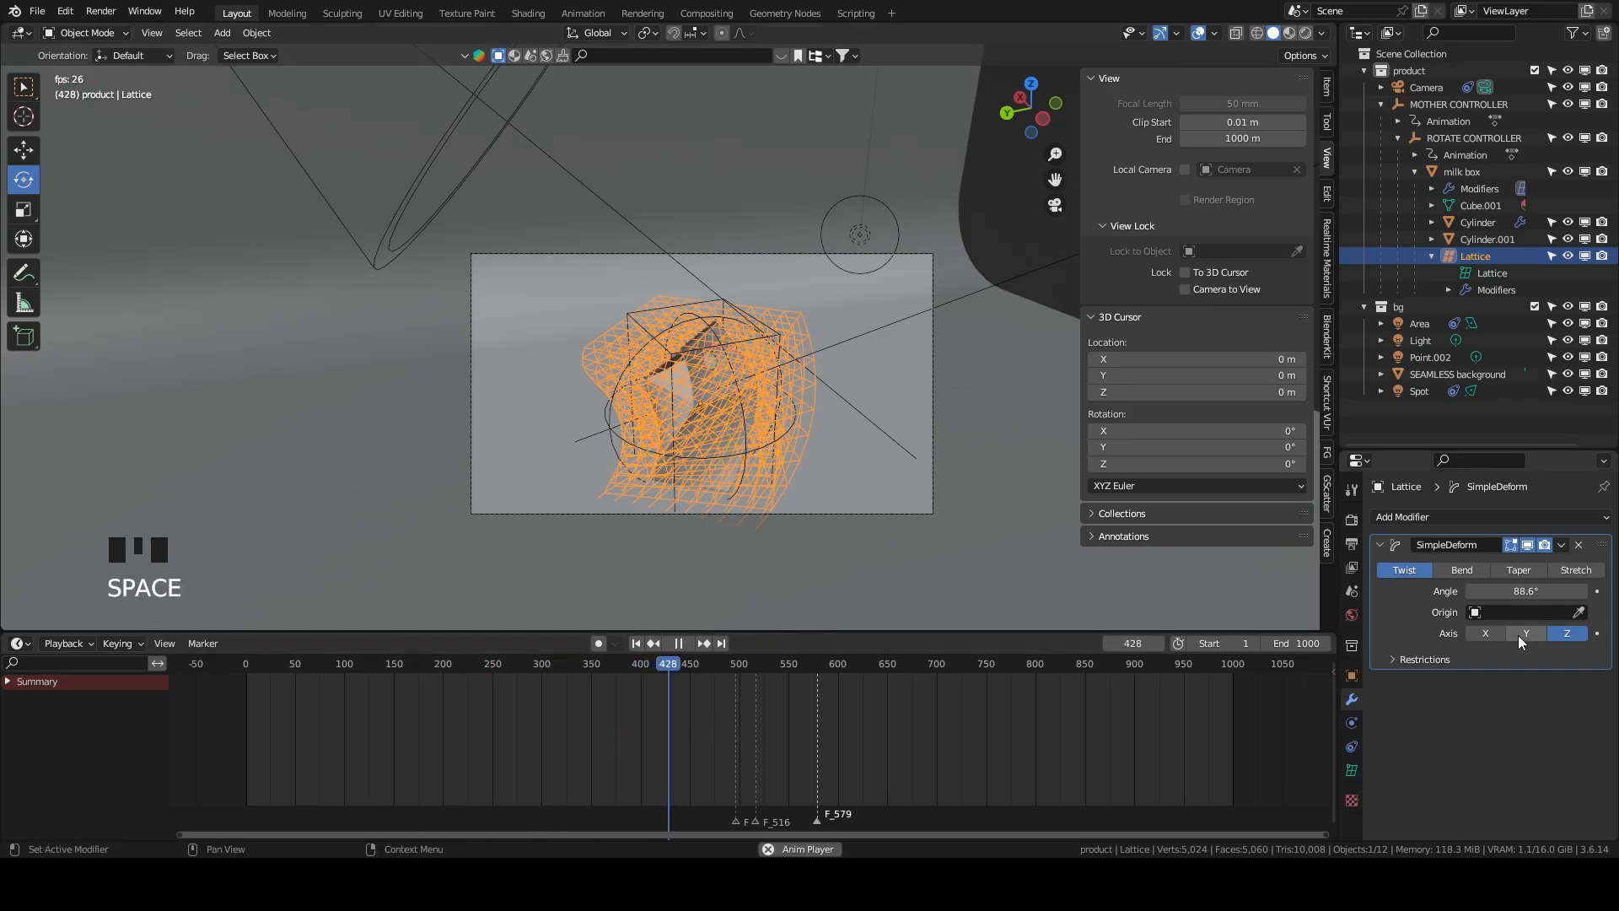
{"action": "key", "text": "space"}
Set the Simple Deform twist angle to 0°.
{"action": "left_click", "coordinate": [1532, 589]}
{"action": "type", "text": "0"}
{"action": "key", "text": "Return"}
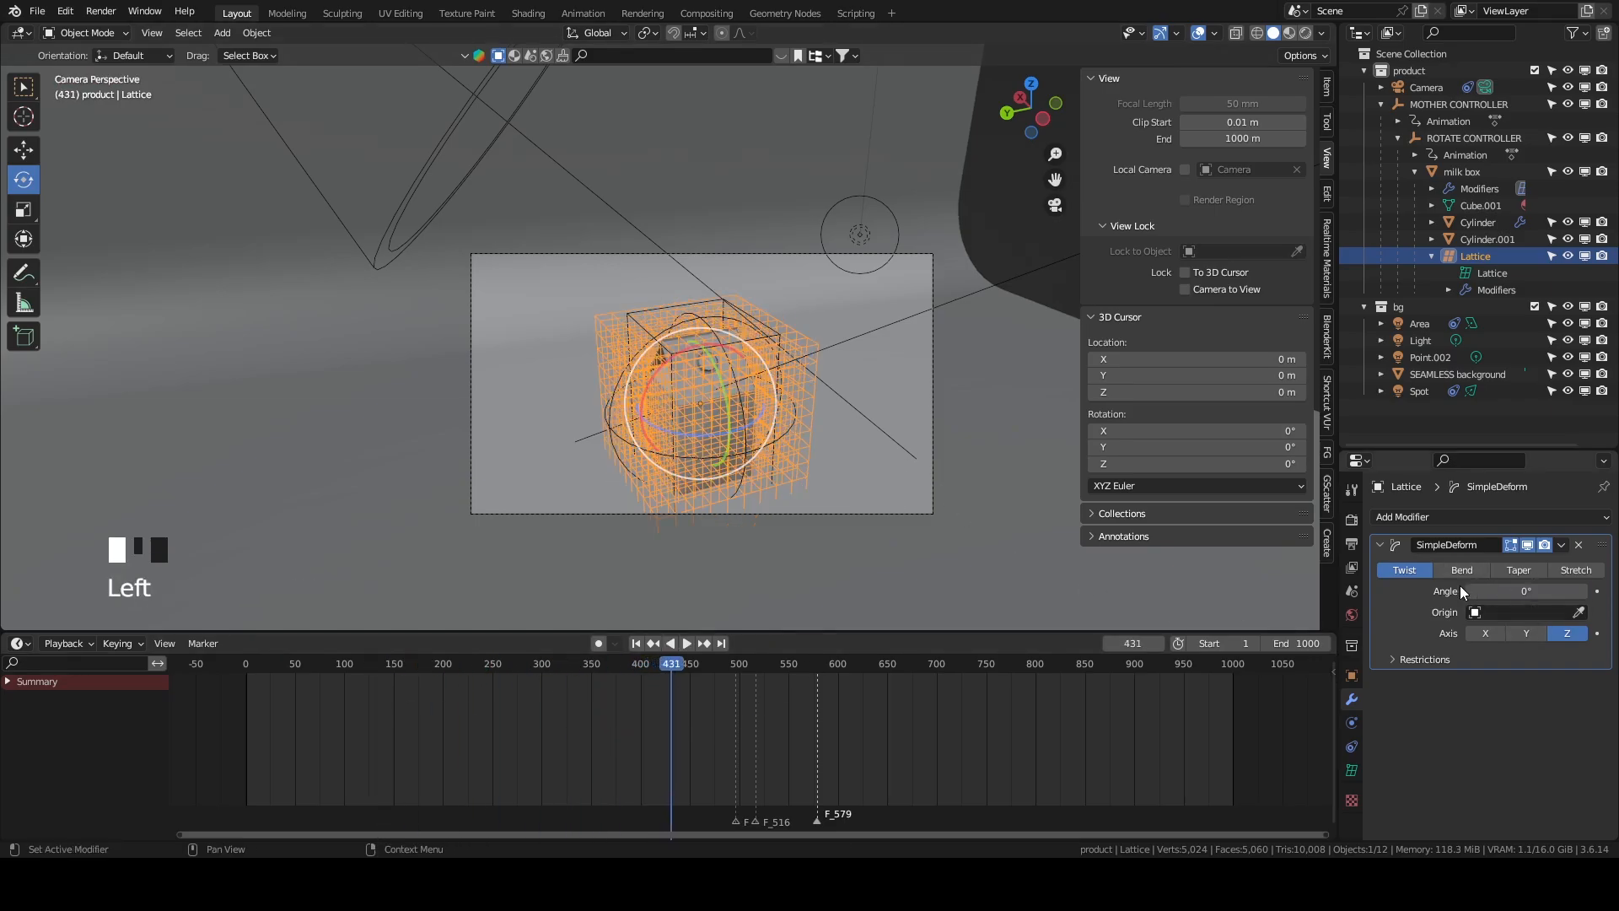
Try out twist angles such as 144° on different axes at frame 631, and return to 0° on Z.
{"action": "scroll", "coordinate": [912, 479], "scroll_direction": "up", "scroll_amount": 1}
{"action": "left_click_drag", "start_coordinate": [676, 661], "coordinate": [868, 710]}
{"action": "scroll", "coordinate": [915, 468], "scroll_direction": "up", "scroll_amount": 2}
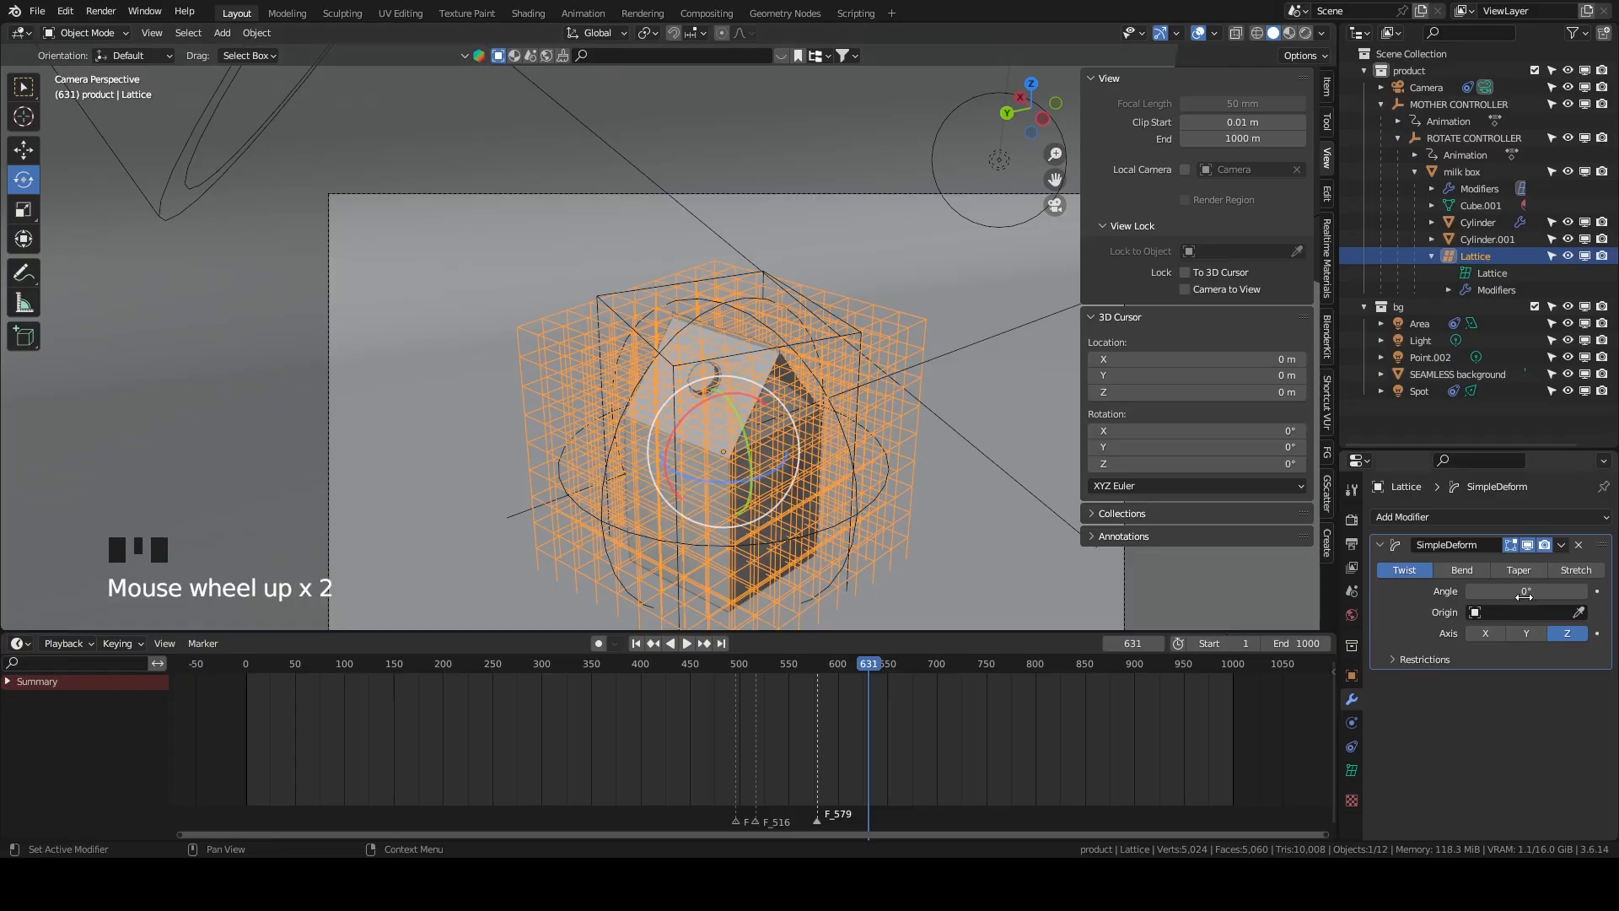
{"action": "left_click_drag", "start_coordinate": [1526, 591], "coordinate": [1606, 591]}
{"action": "left_click", "coordinate": [1531, 631]}
{"action": "left_click", "coordinate": [1501, 632]}
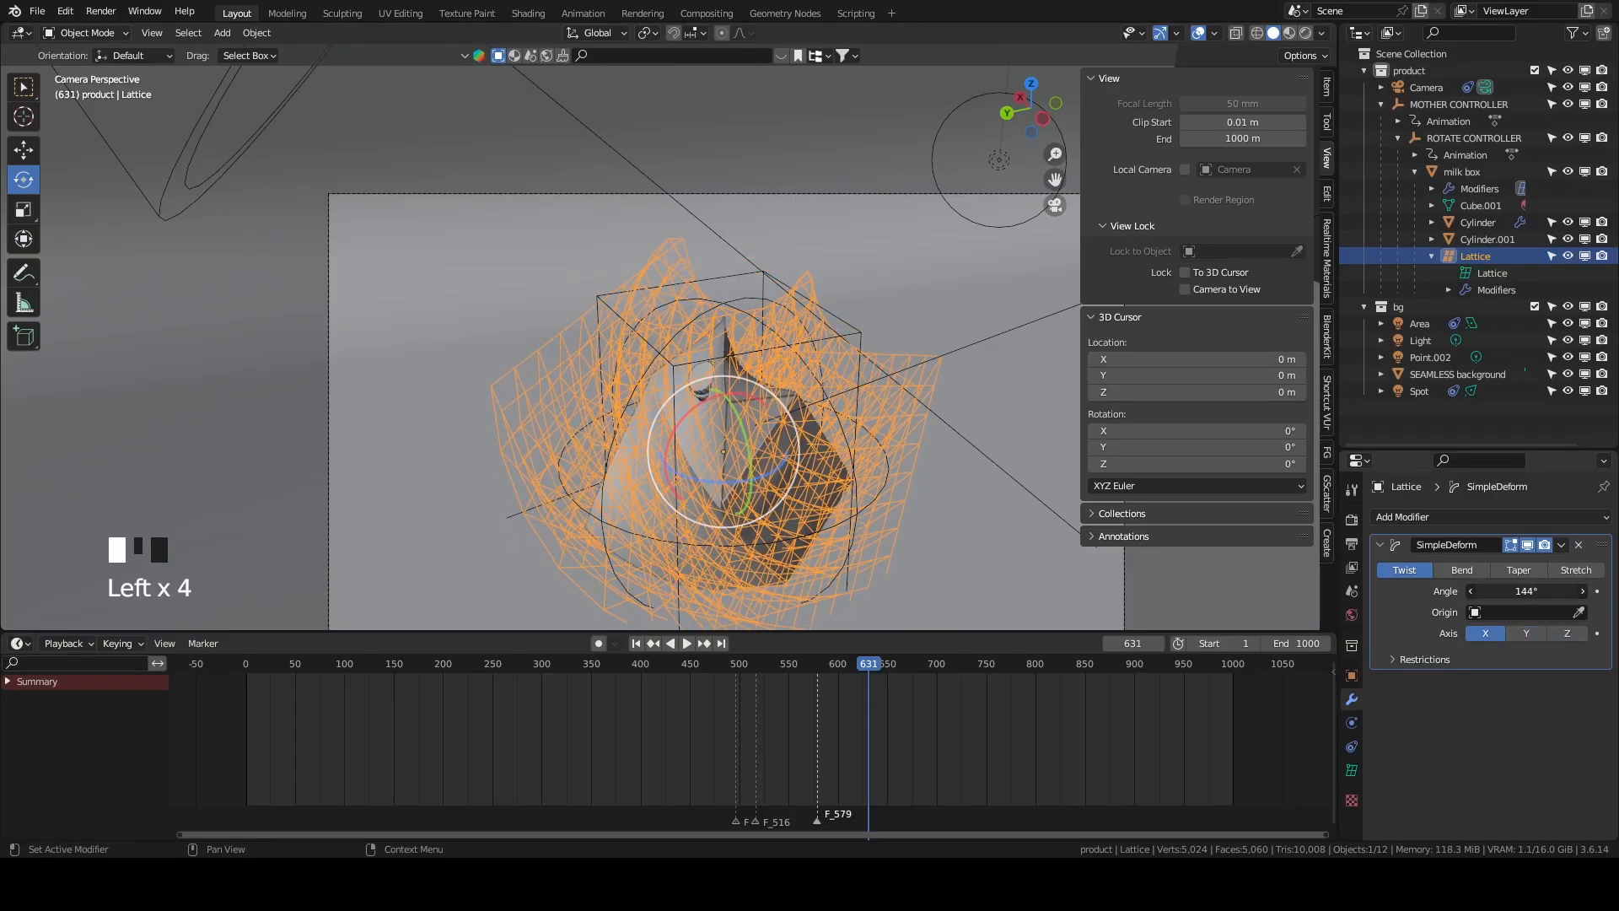
{"action": "left_click", "coordinate": [1543, 634]}
{"action": "mouse_move", "coordinate": [1476, 591]}
{"action": "left_mouse_down"}
{"action": "mouse_move", "coordinate": [1429, 591]}
{"action": "mouse_move", "coordinate": [1489, 591]}
{"action": "left_mouse_up"}
{"action": "left_click", "coordinate": [1578, 633]}
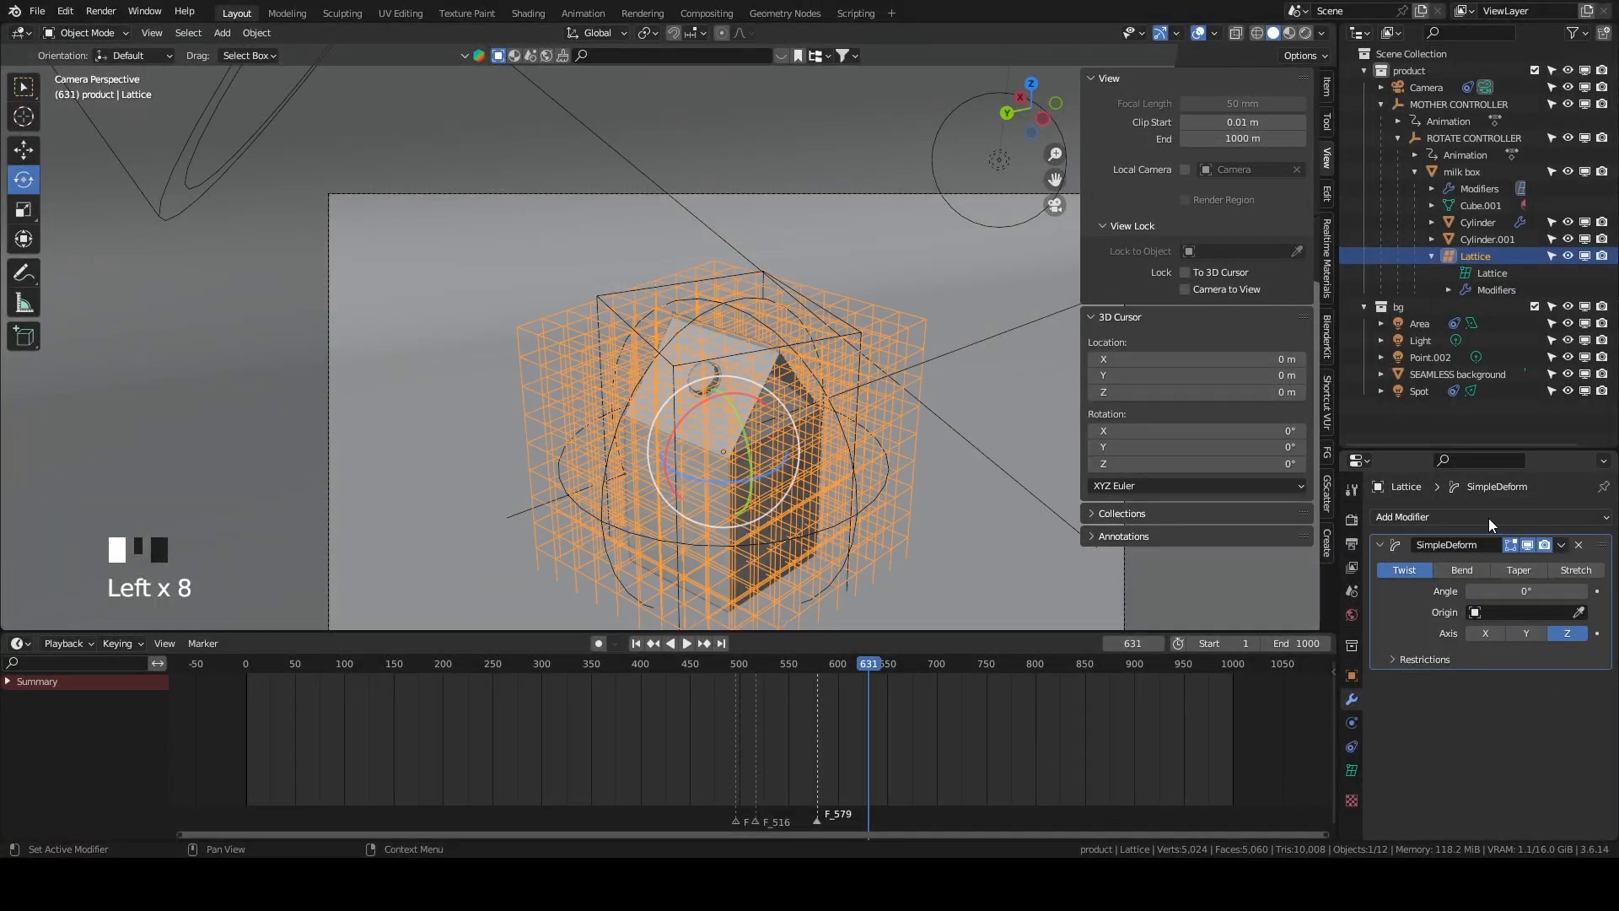
Select the MOTHER CONTROLLER and add a timeline marker at its first keyframe, frame 451.
{"action": "left_click_drag", "start_coordinate": [537, 692], "coordinate": [575, 719]}
{"action": "scroll", "coordinate": [759, 379], "scroll_direction": "down", "scroll_amount": 3}
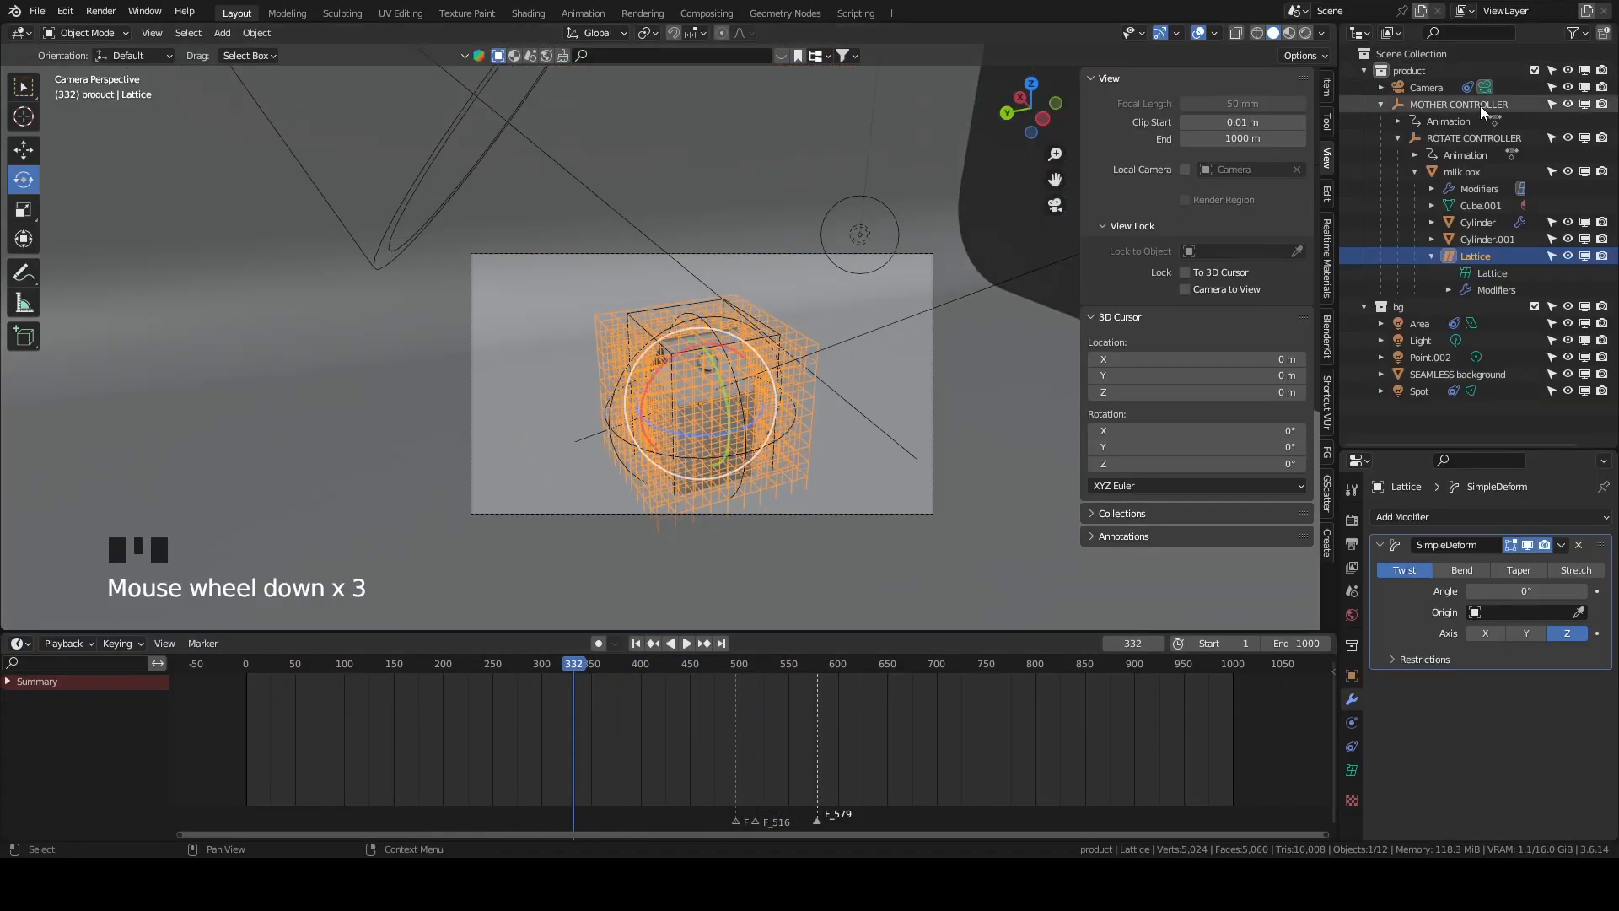
{"action": "left_click", "coordinate": [1479, 104]}
{"action": "left_click", "coordinate": [692, 669]}
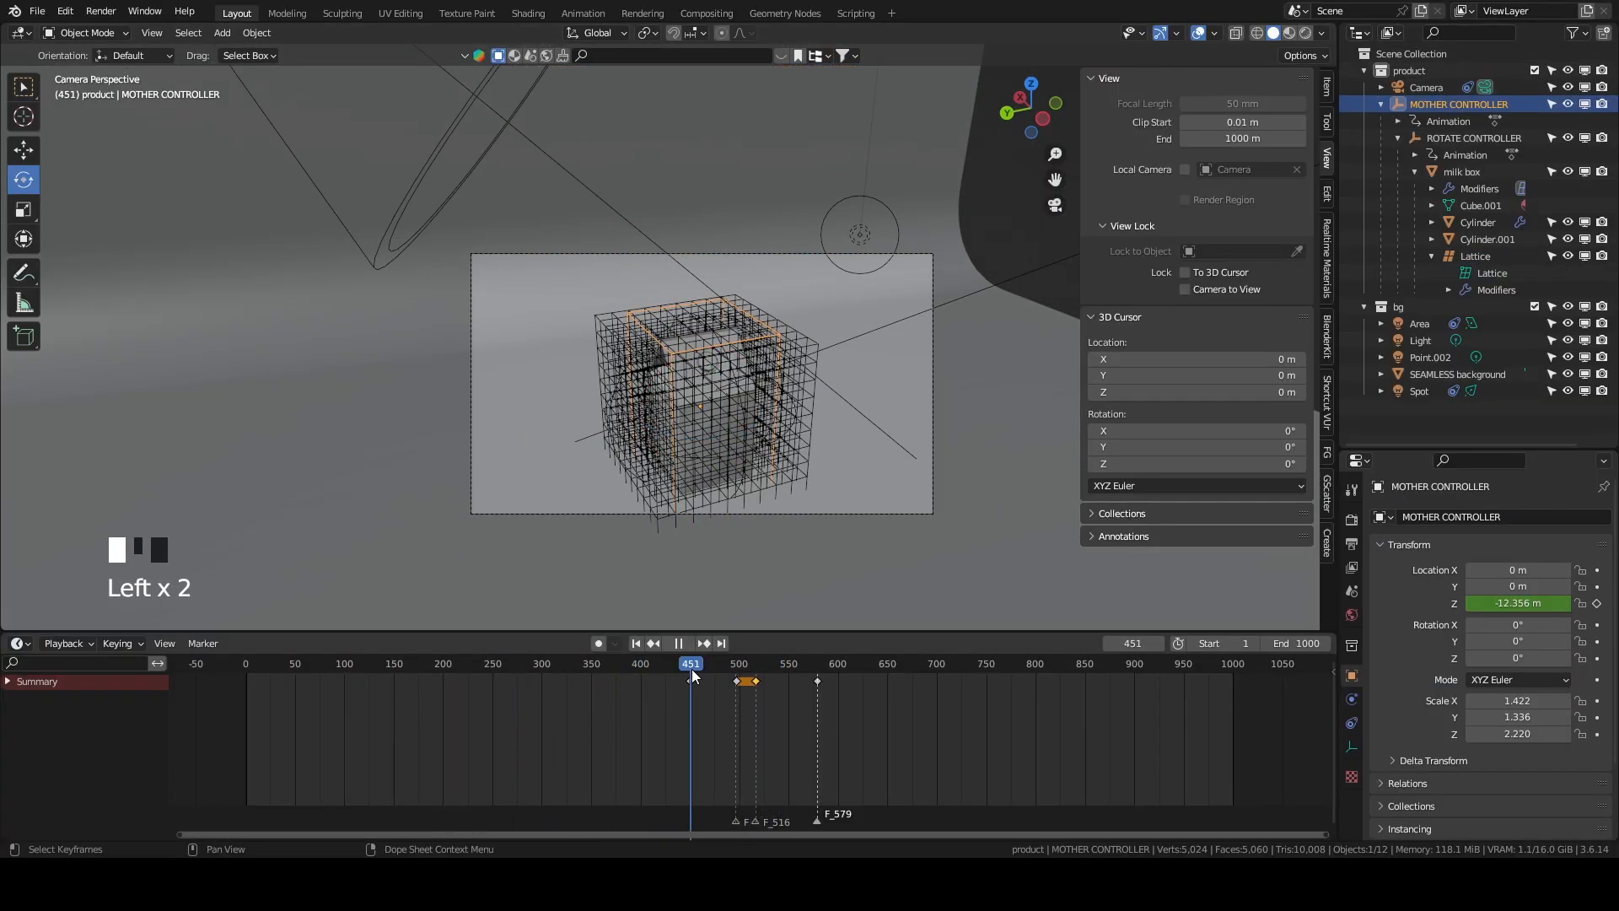
{"action": "left_click", "coordinate": [754, 771]}
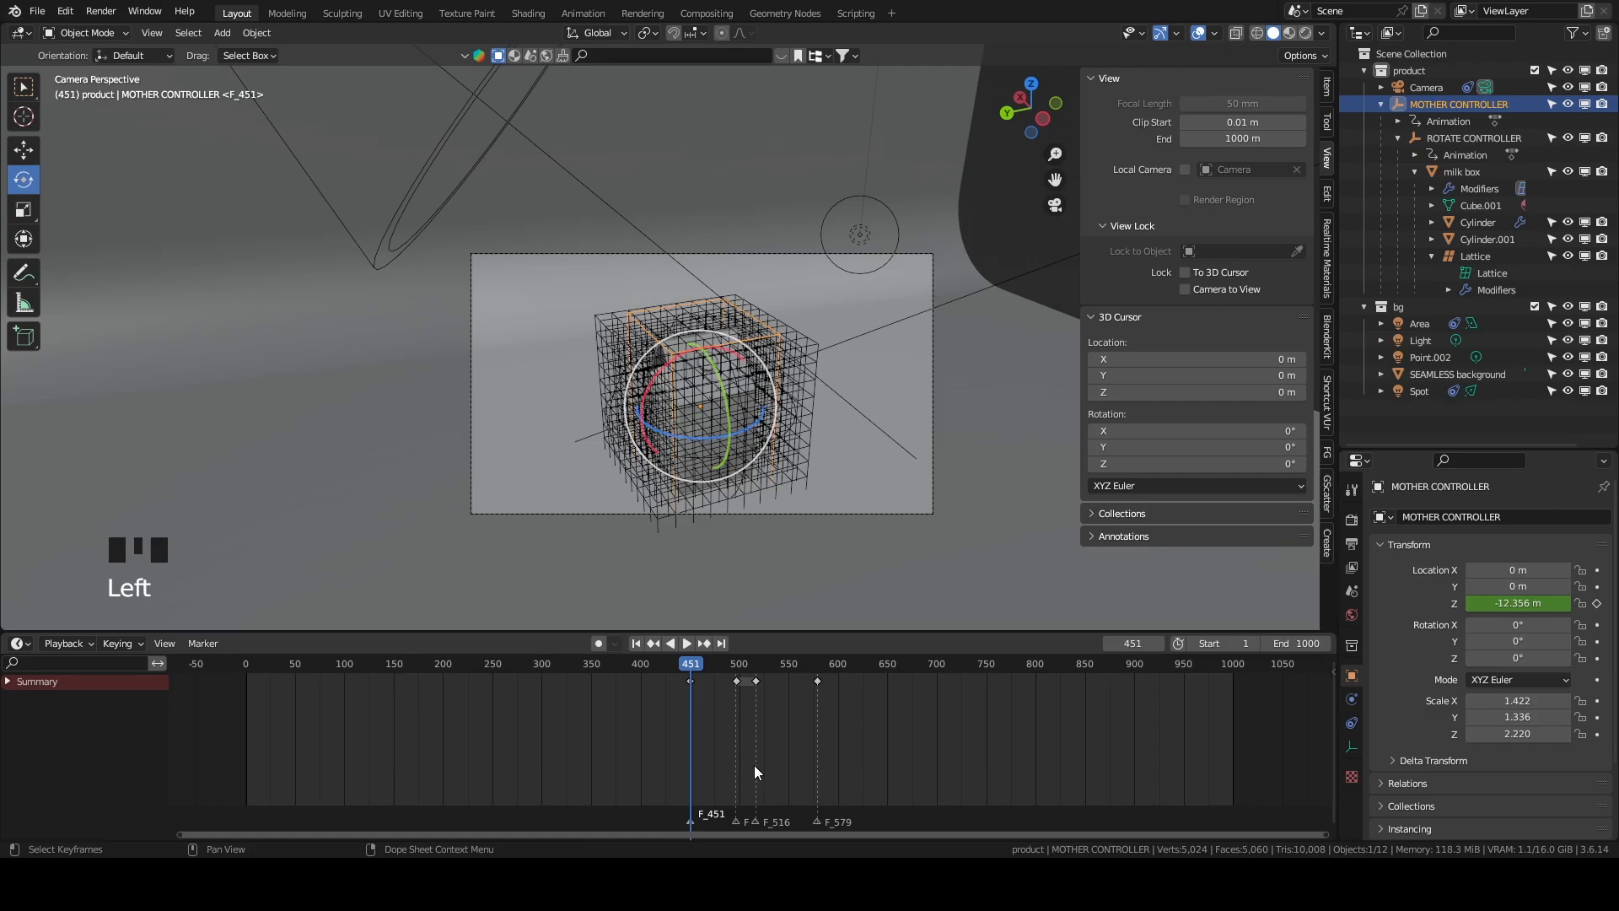
Select the Lattice and keyframe its Simple Deform twist angle of 0° at frame 455.
{"action": "scroll", "coordinate": [754, 765], "scroll_direction": "up", "scroll_amount": 4}
{"action": "mouse_move", "coordinate": [665, 675]}
{"action": "left_mouse_down"}
{"action": "mouse_move", "coordinate": [767, 669]}
{"action": "mouse_move", "coordinate": [657, 641]}
{"action": "mouse_move", "coordinate": [672, 647]}
{"action": "left_mouse_up"}
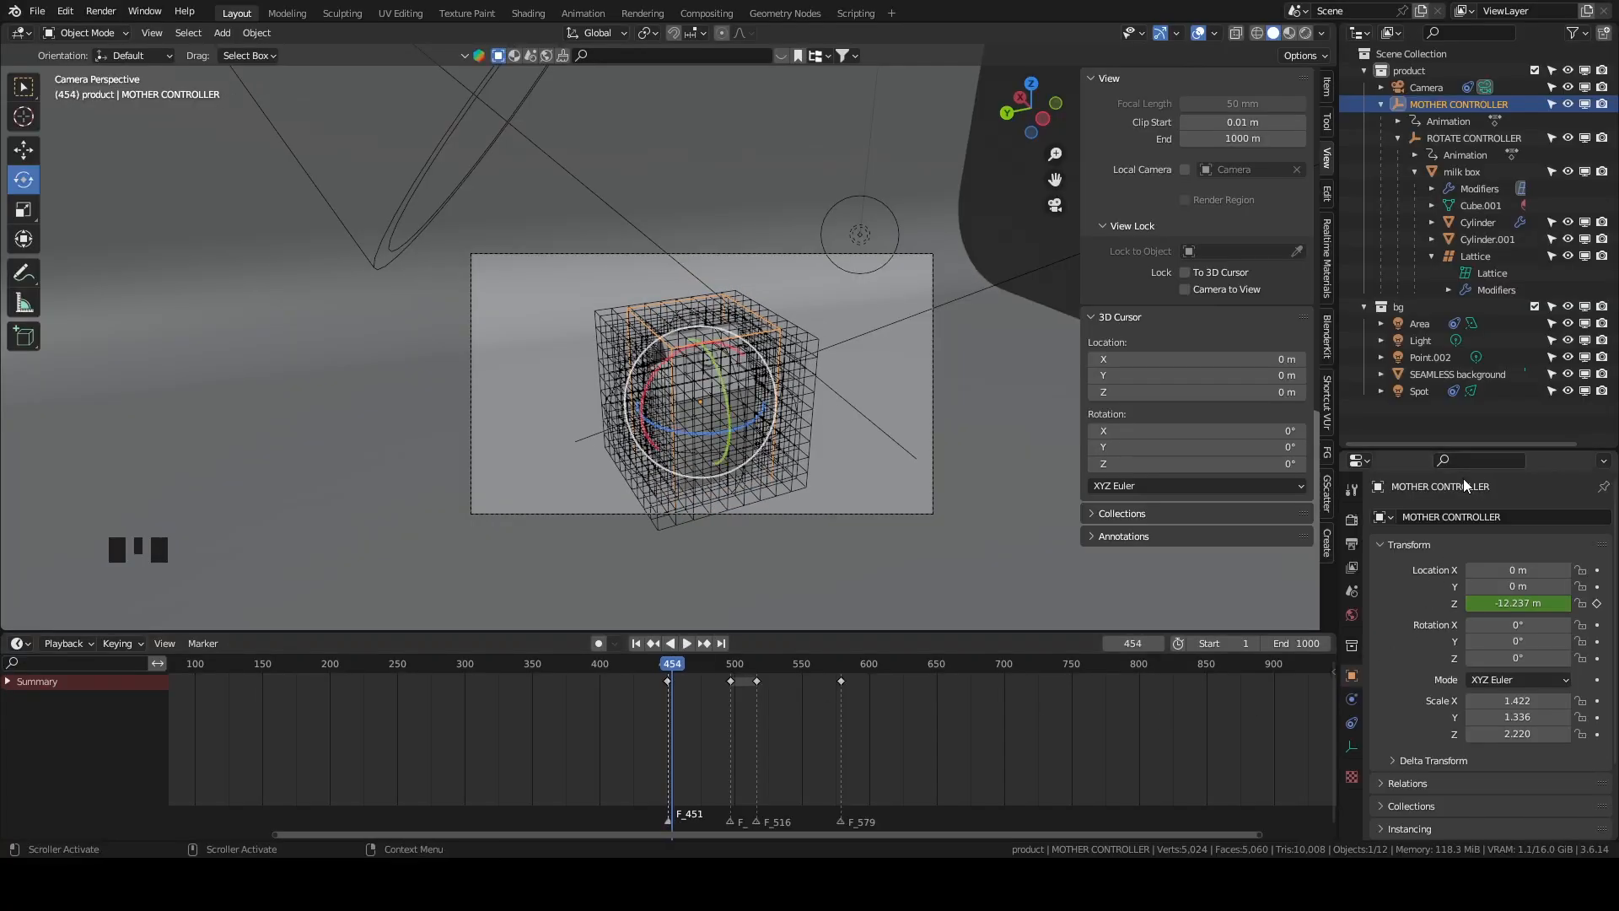
{"action": "scroll", "coordinate": [845, 727], "scroll_direction": "up", "scroll_amount": 18}
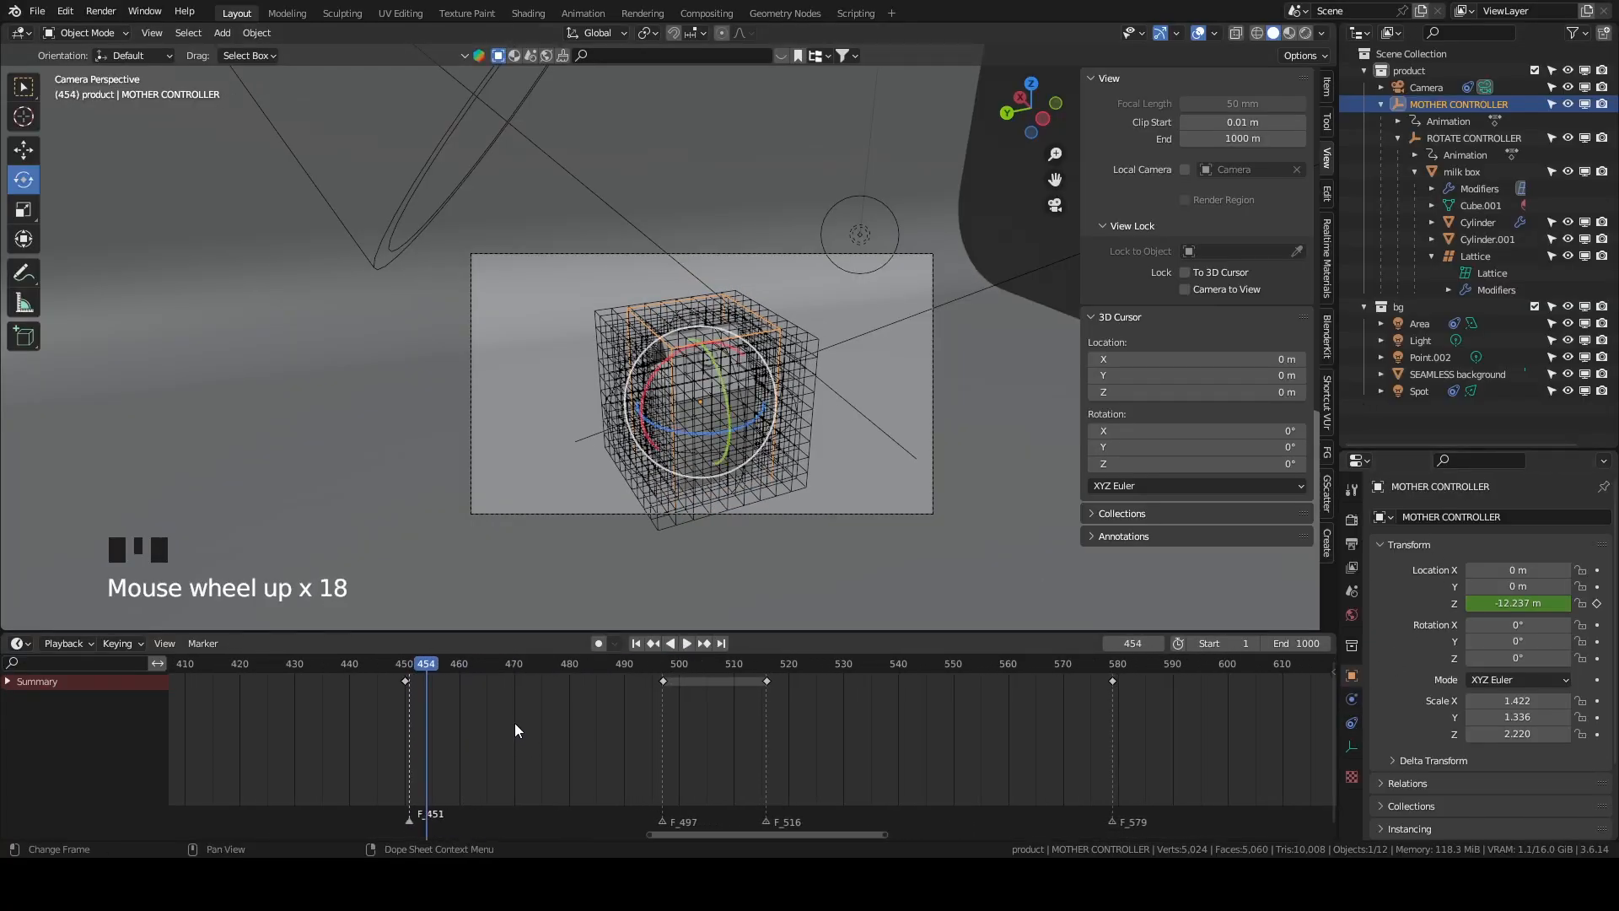
{"action": "left_click_drag", "start_coordinate": [427, 664], "coordinate": [428, 666]}
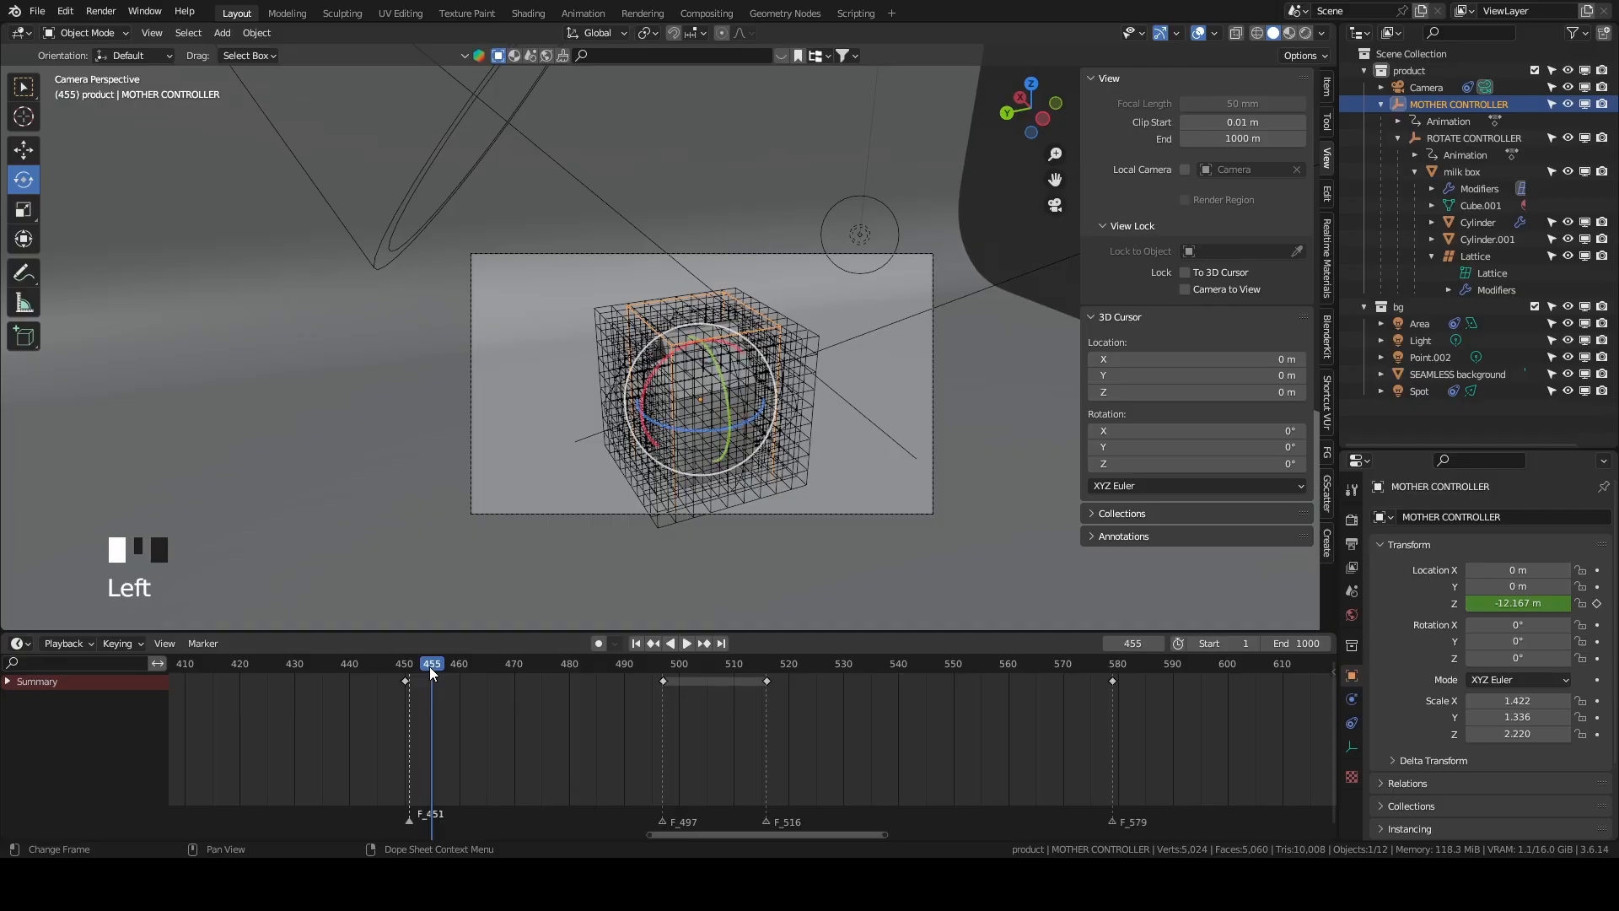
{"action": "left_click", "coordinate": [1489, 255]}
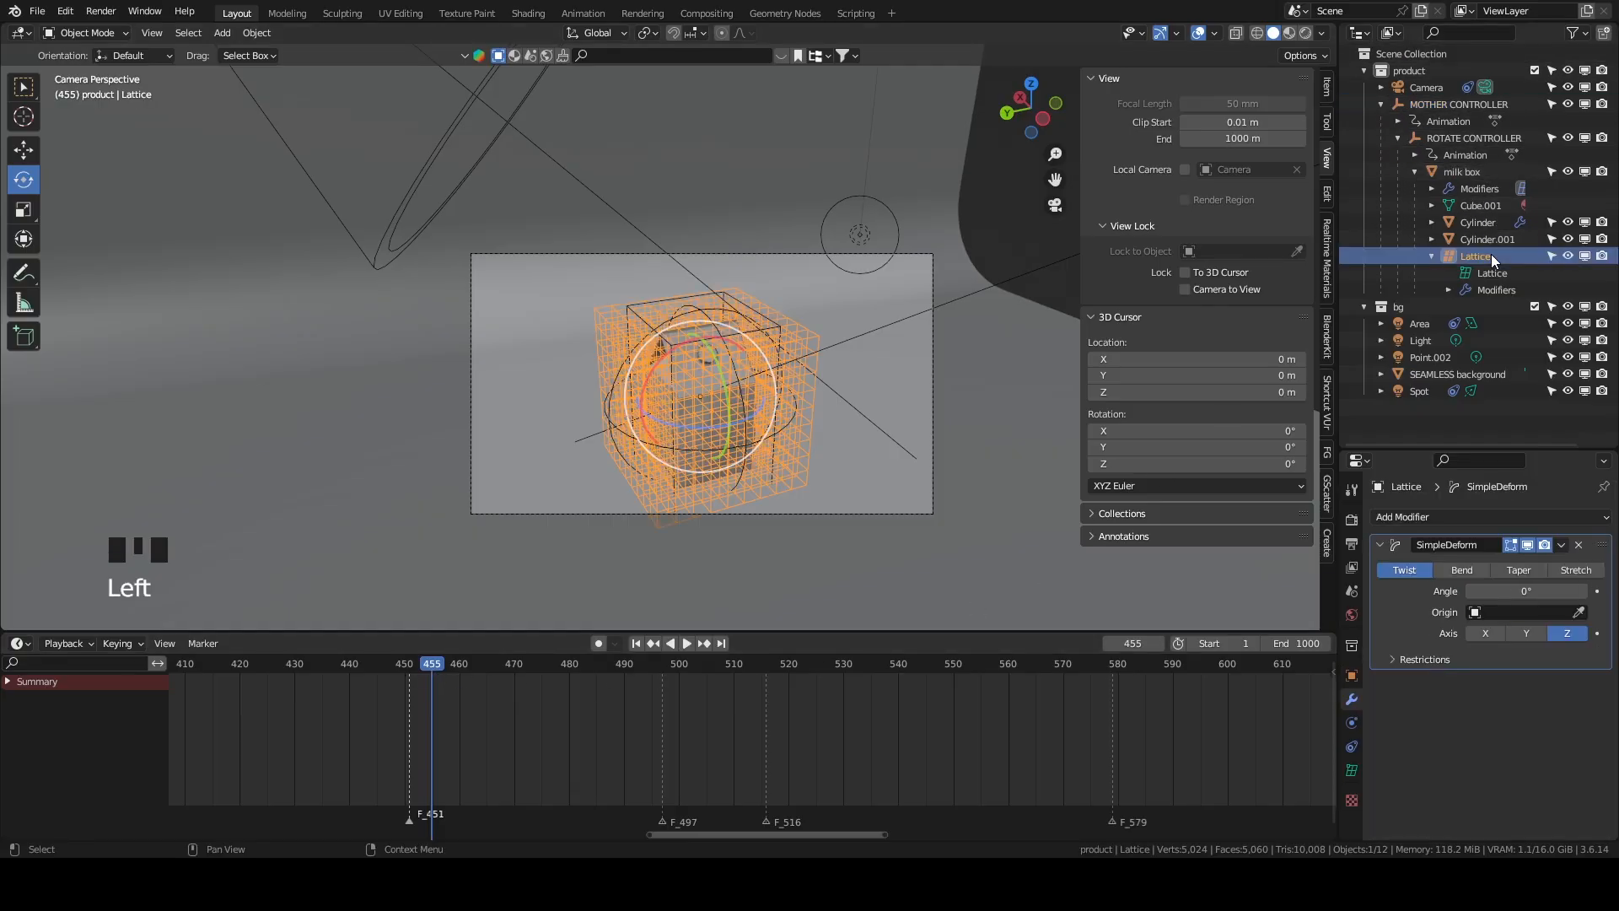
{"action": "left_click", "coordinate": [1597, 592]}
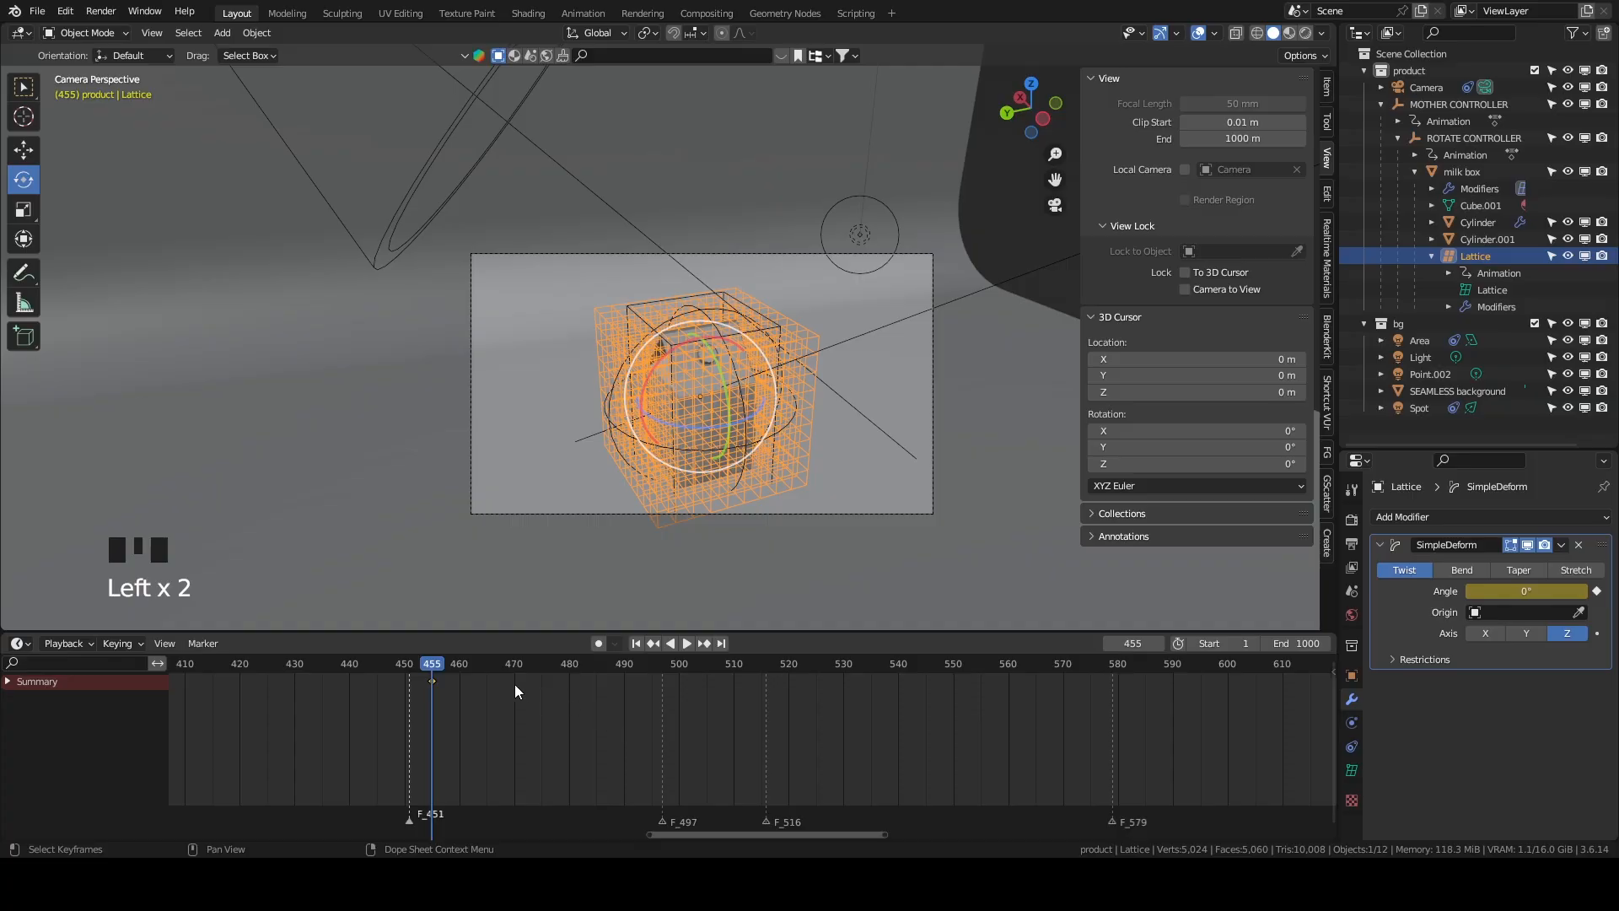
At frame 497, set the Lattice's twist angle to about -83.6° and keyframe it.
{"action": "left_click_drag", "start_coordinate": [443, 663], "coordinate": [664, 705]}
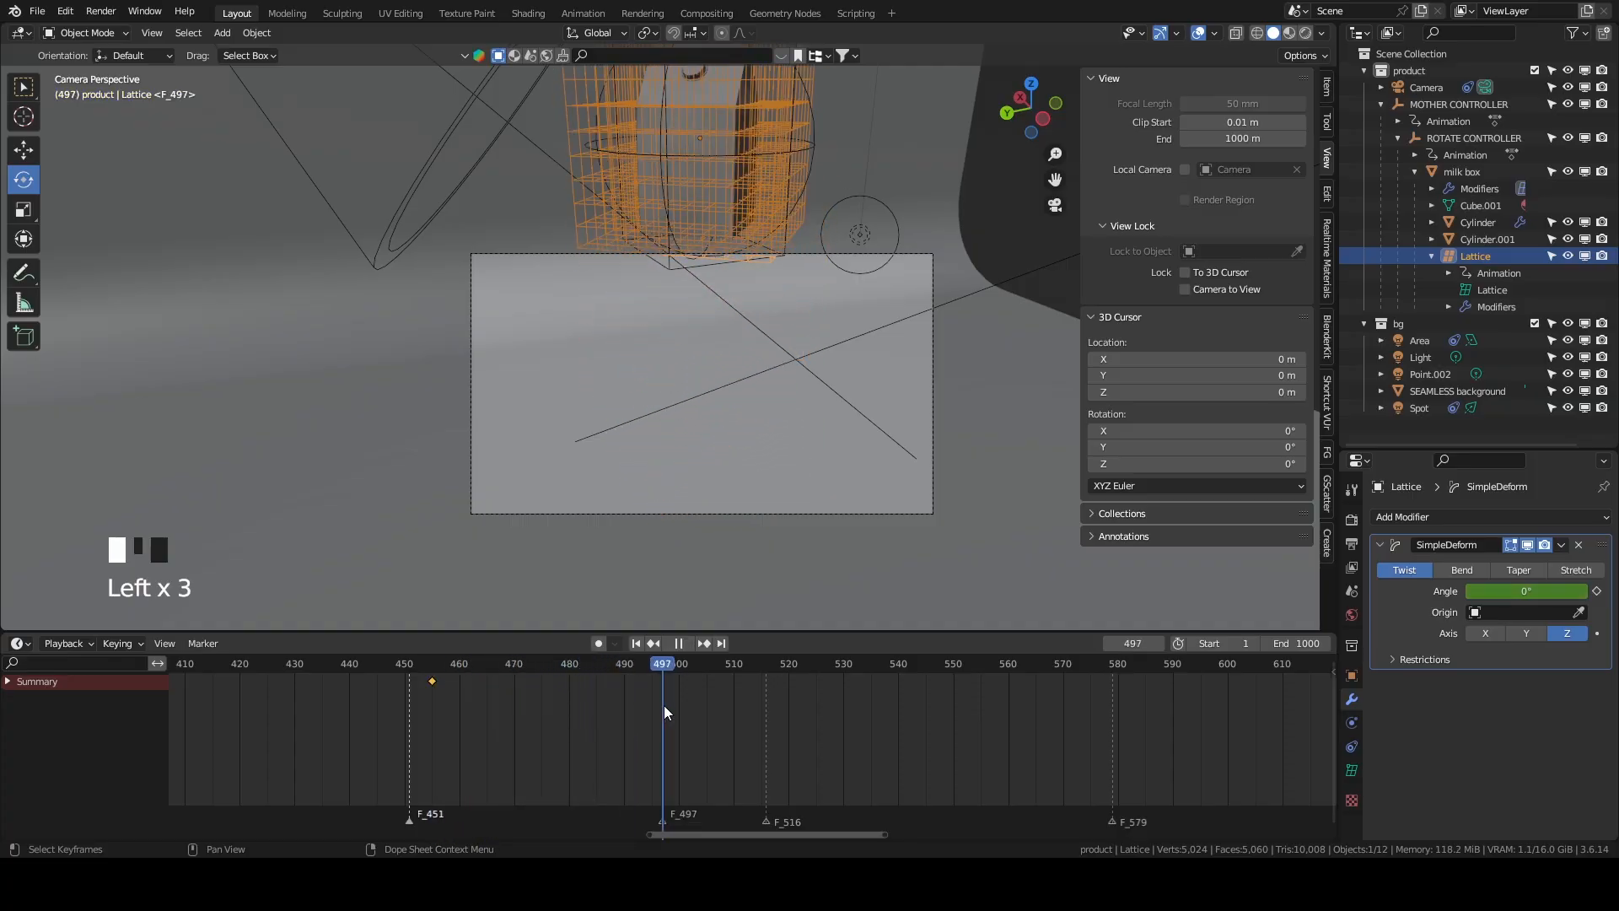
{"action": "scroll", "coordinate": [742, 350], "scroll_direction": "up", "scroll_amount": 2}
{"action": "middle_click_drag", "start_coordinate": [742, 350], "coordinate": [720, 371]}
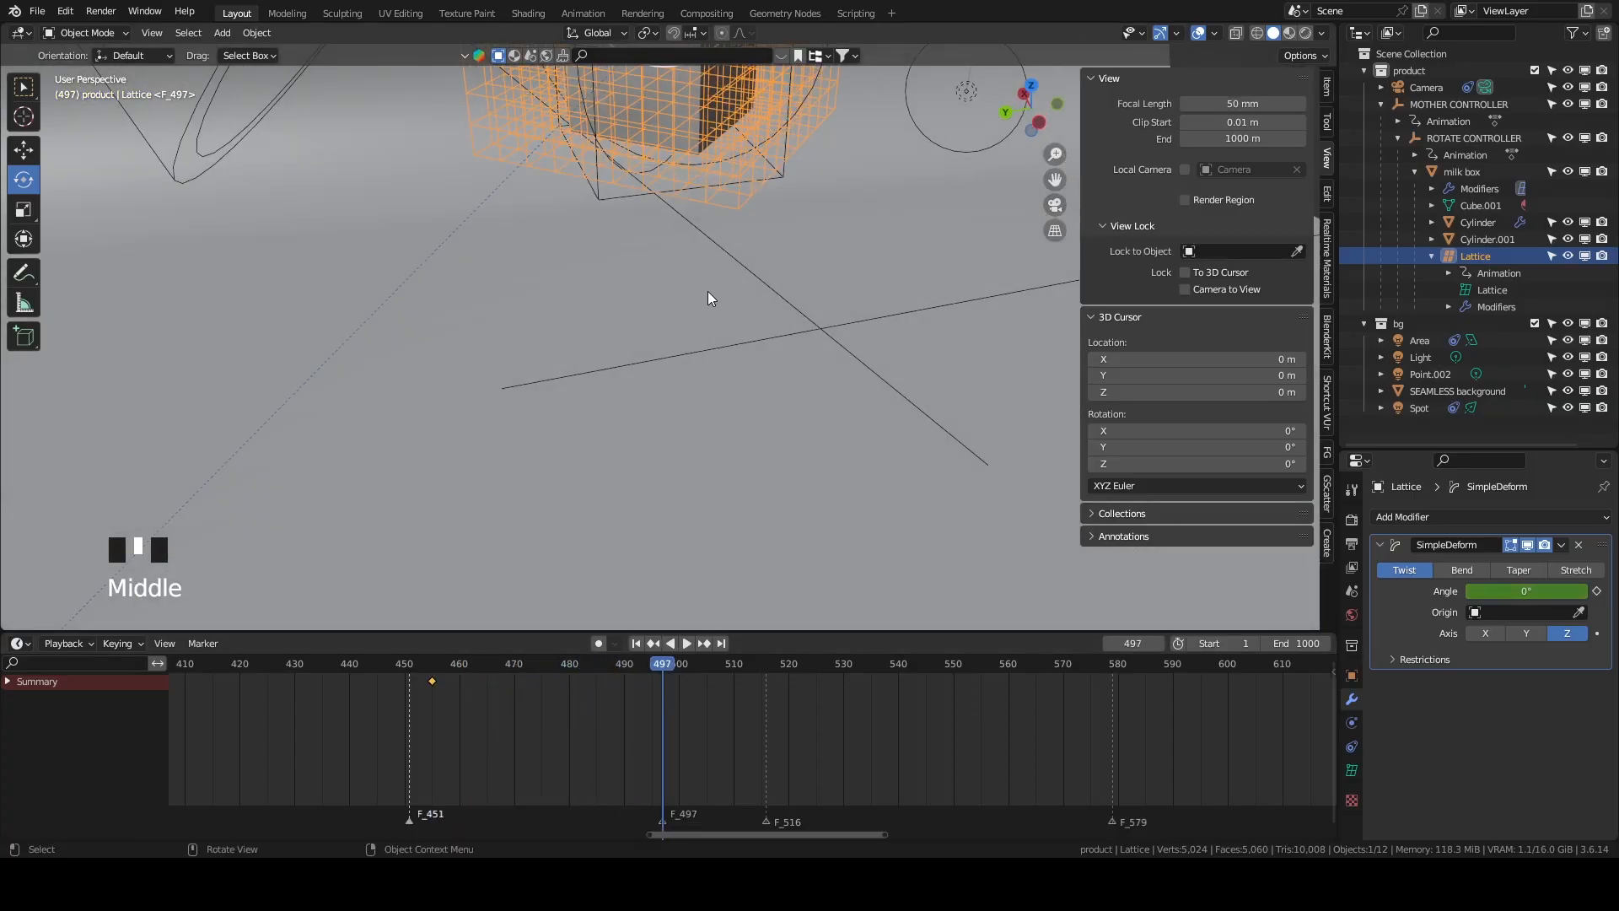
{"action": "key", "text": "grave"}
{"action": "left_click_drag", "start_coordinate": [1526, 591], "coordinate": [1571, 596]}
Scrub back from frame 497 to frame 453 to review the keyframed twist.
{"action": "key", "text": "Left"}
{"action": "key", "text": "Left"}
{"action": "key", "text": "Left"}
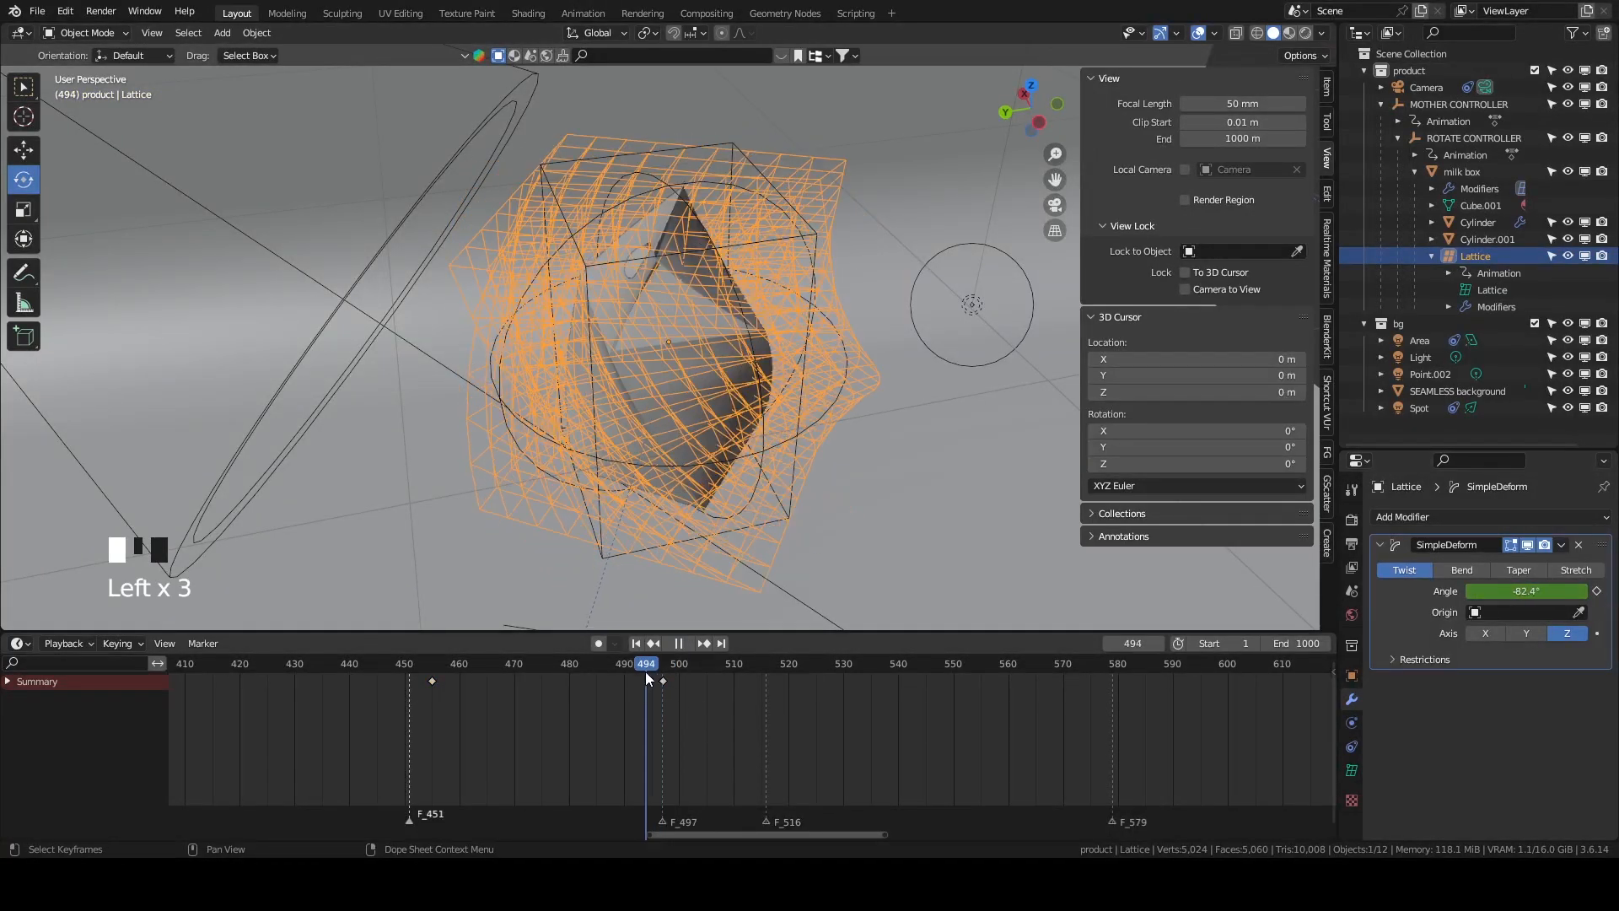
{"action": "left_click_drag", "start_coordinate": [645, 671], "coordinate": [420, 666]}
{"action": "key", "text": "Left"}
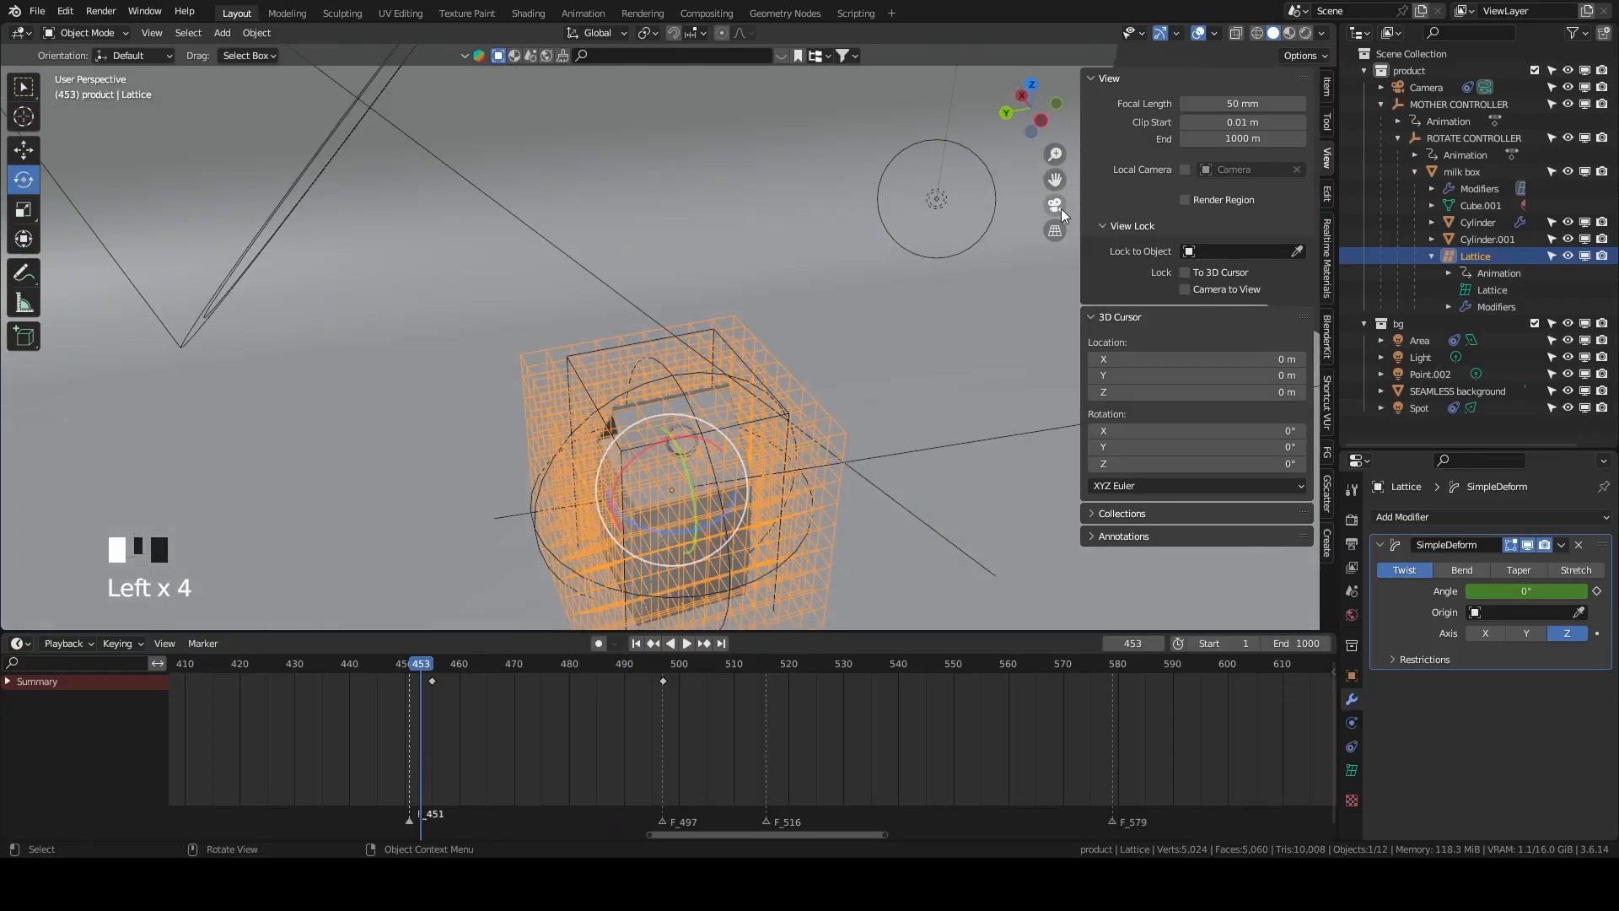
View the milk box through the camera with viewport overlays hidden and nothing selected.
{"action": "left_click", "coordinate": [1055, 205]}
{"action": "scroll", "coordinate": [873, 449], "scroll_direction": "down", "scroll_amount": 3}
{"action": "left_click", "coordinate": [1198, 32]}
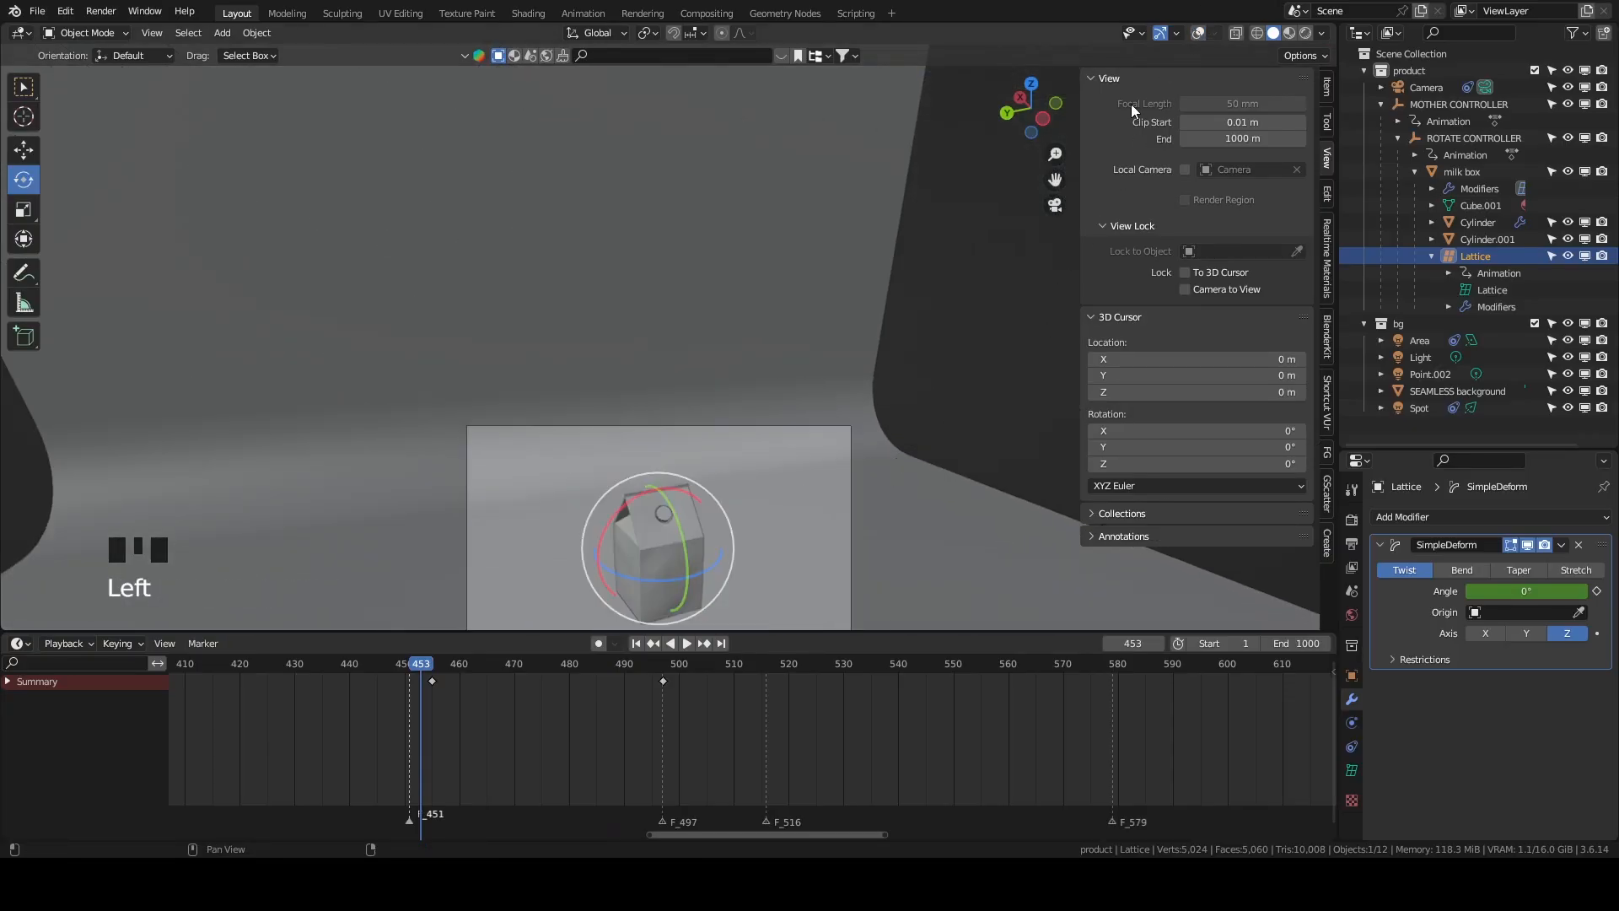
{"action": "middle_click_drag", "start_coordinate": [852, 413], "coordinate": [898, 271], "text": "shift"}
{"action": "scroll", "coordinate": [462, 184], "scroll_direction": "up", "scroll_amount": 2}
{"action": "left_click", "coordinate": [190, 34]}
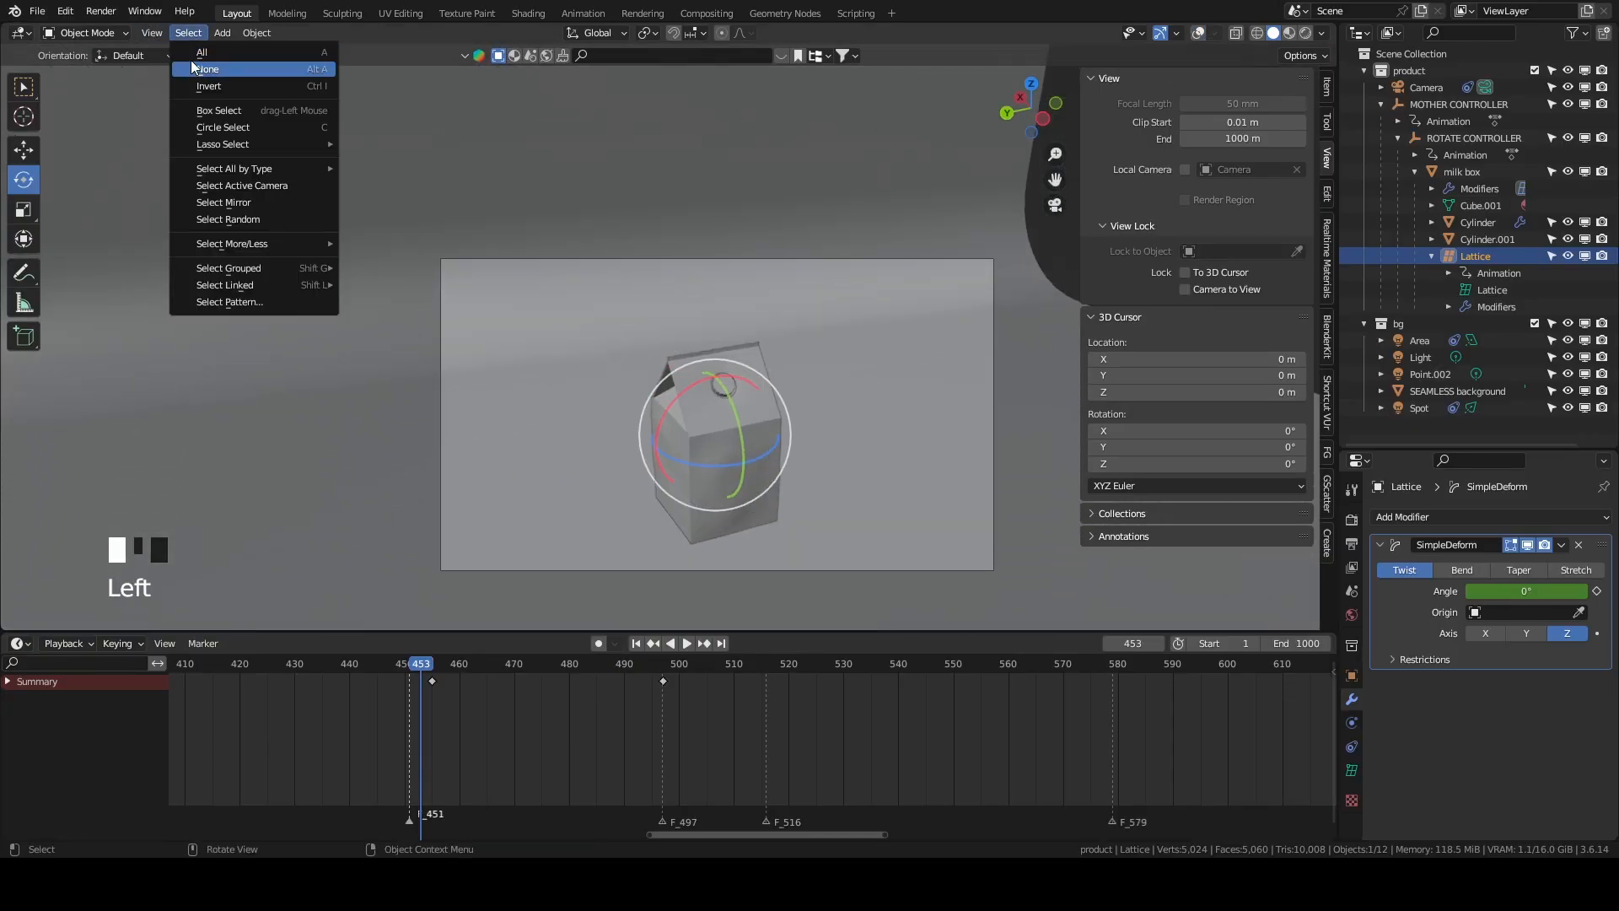
{"action": "left_click", "coordinate": [192, 68]}
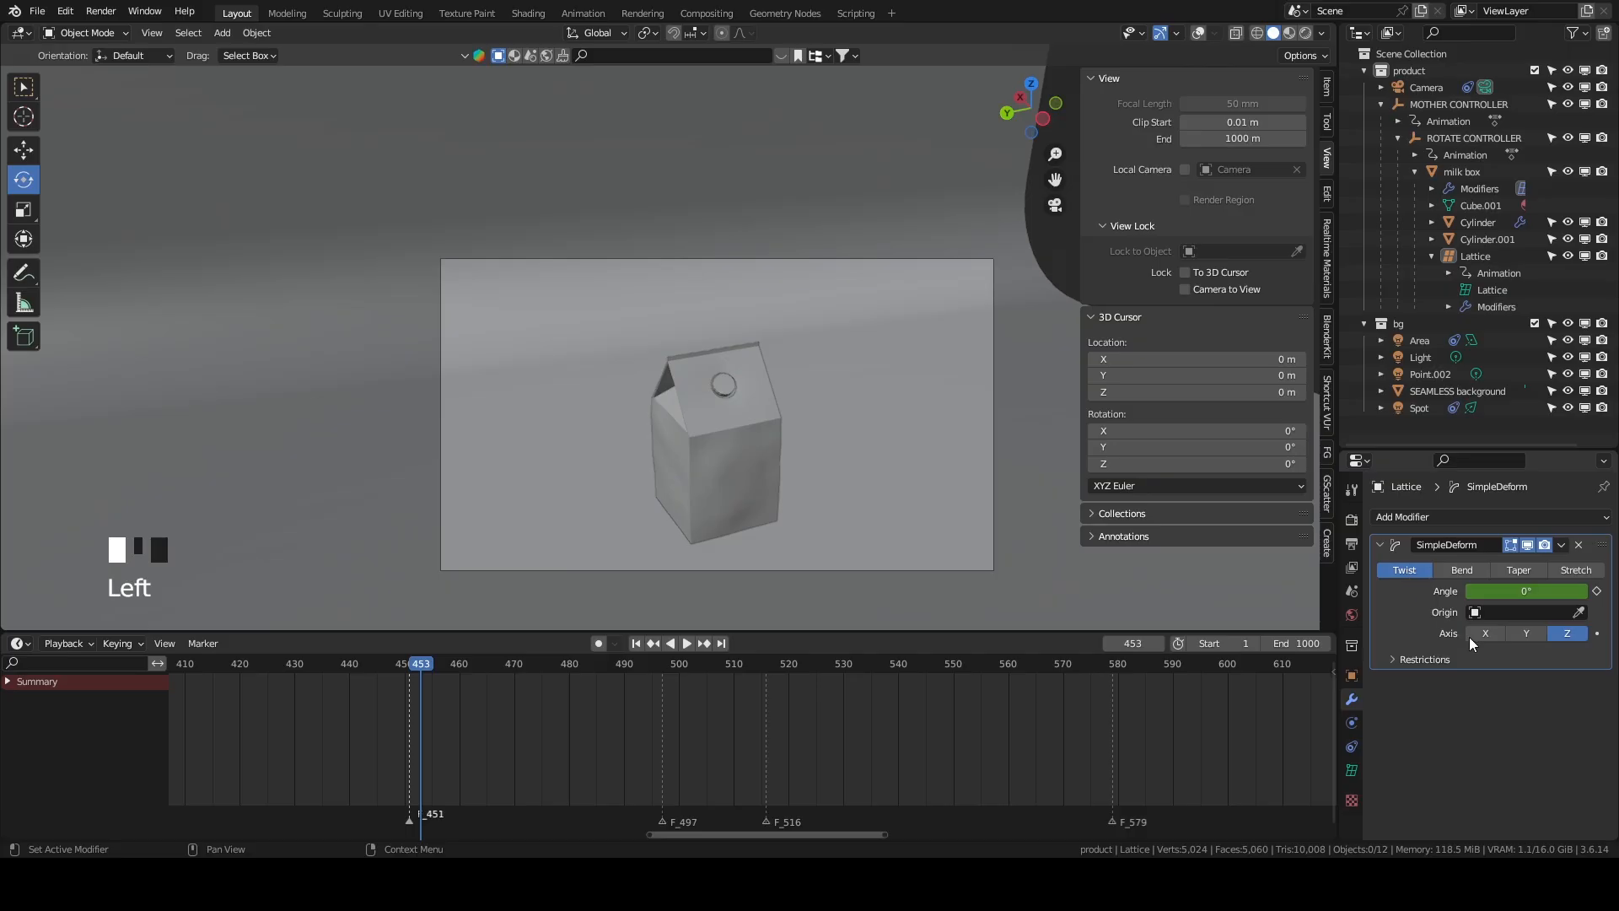
Expand the Simple Deform restrictions and play the animation from frame 453 to 576, examining the twist outside the camera view.
{"action": "left_click", "coordinate": [1391, 659]}
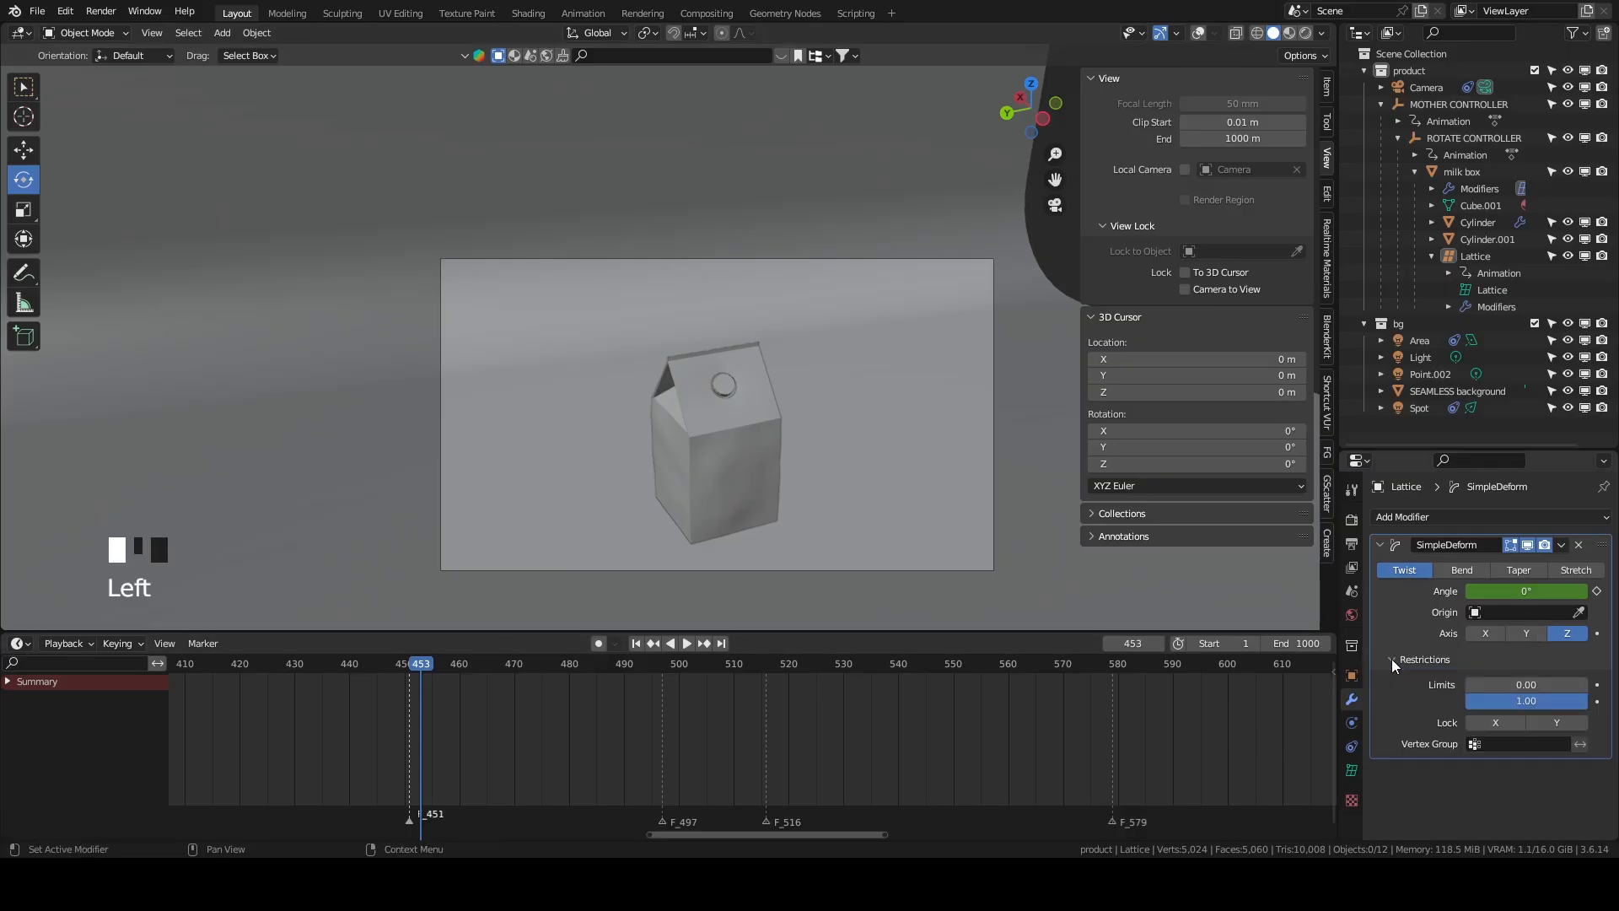
{"action": "scroll", "coordinate": [973, 754], "scroll_direction": "down", "scroll_amount": 6}
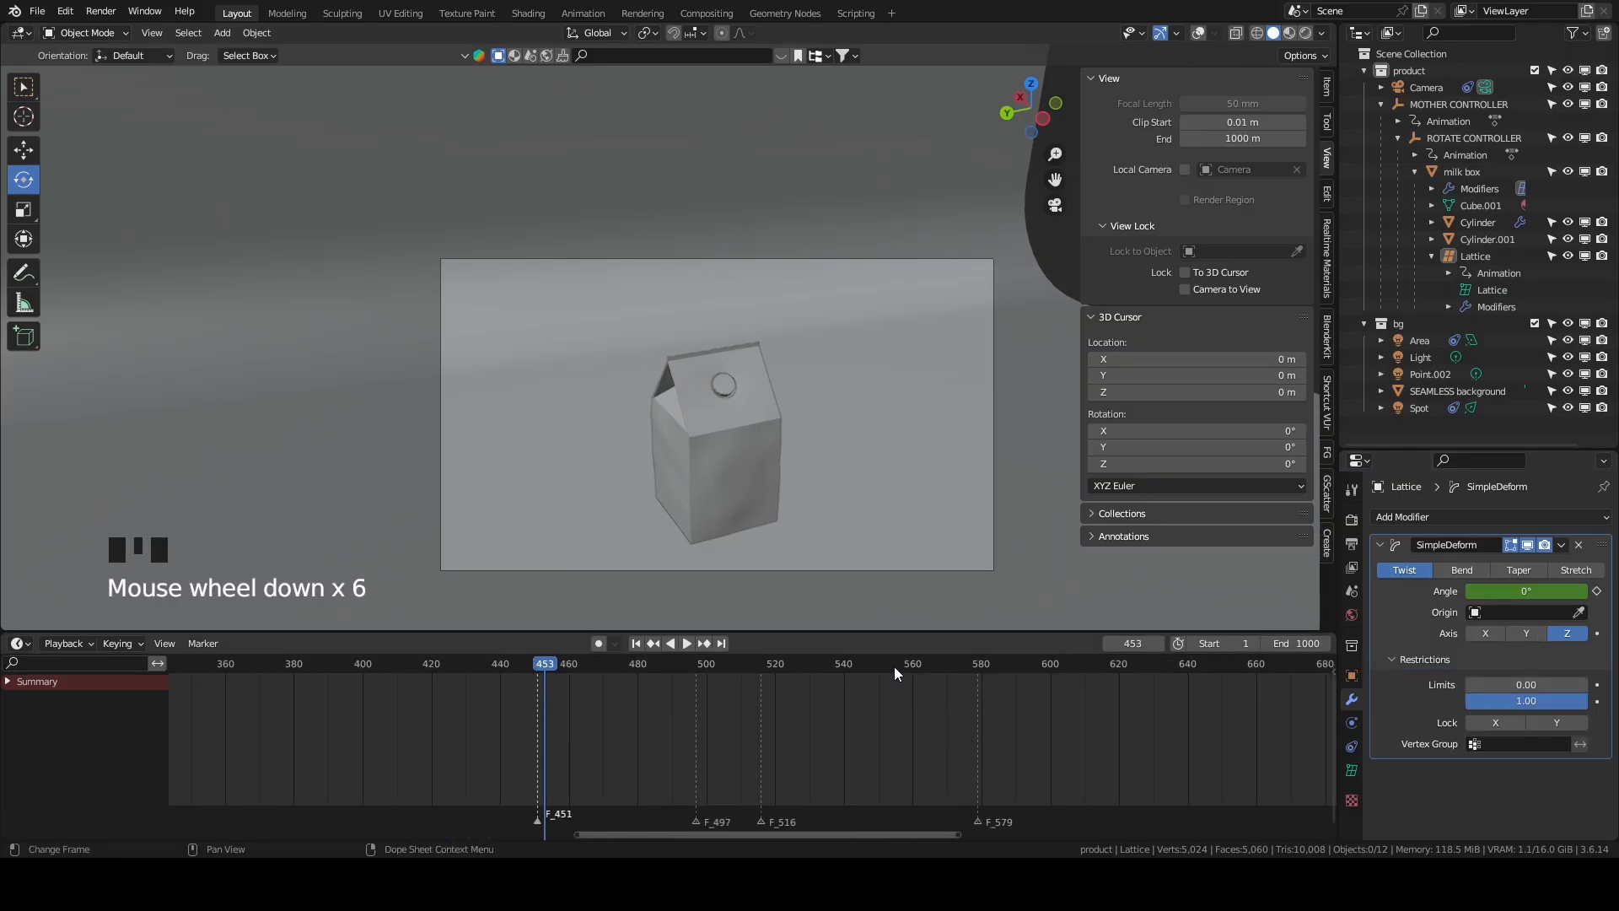
{"action": "key", "text": "space"}
{"action": "scroll", "coordinate": [846, 408], "scroll_direction": "down", "scroll_amount": 3}
{"action": "middle_click_drag", "start_coordinate": [856, 326], "coordinate": [857, 350]}
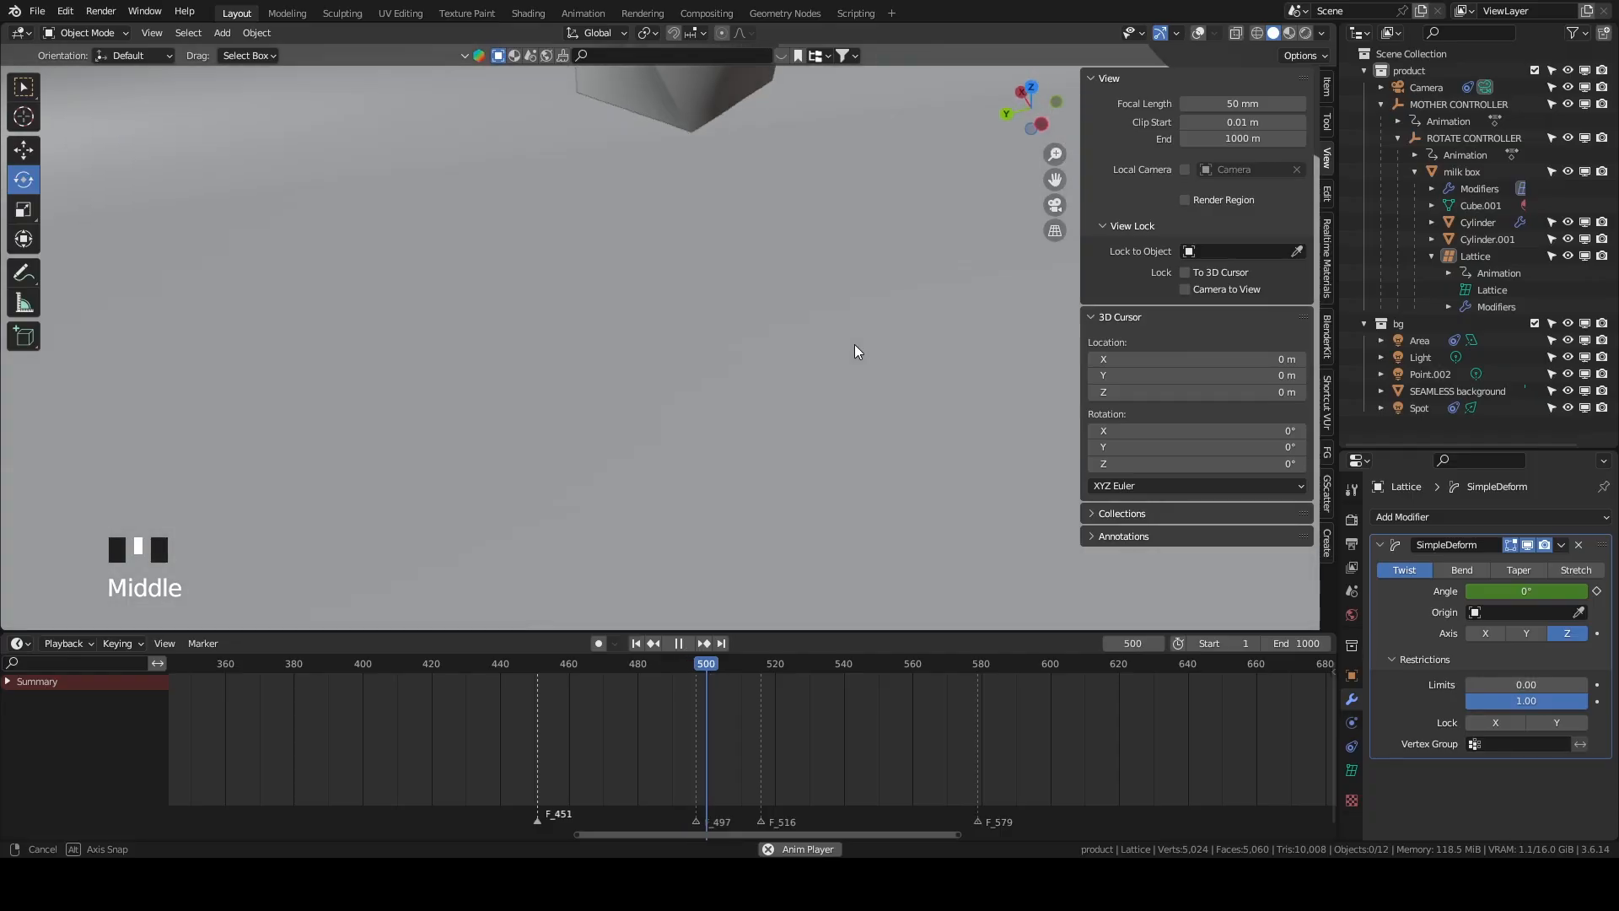
{"action": "scroll", "coordinate": [847, 295], "scroll_direction": "down", "scroll_amount": 2}
{"action": "scroll", "coordinate": [845, 337], "scroll_direction": "down", "scroll_amount": 2}
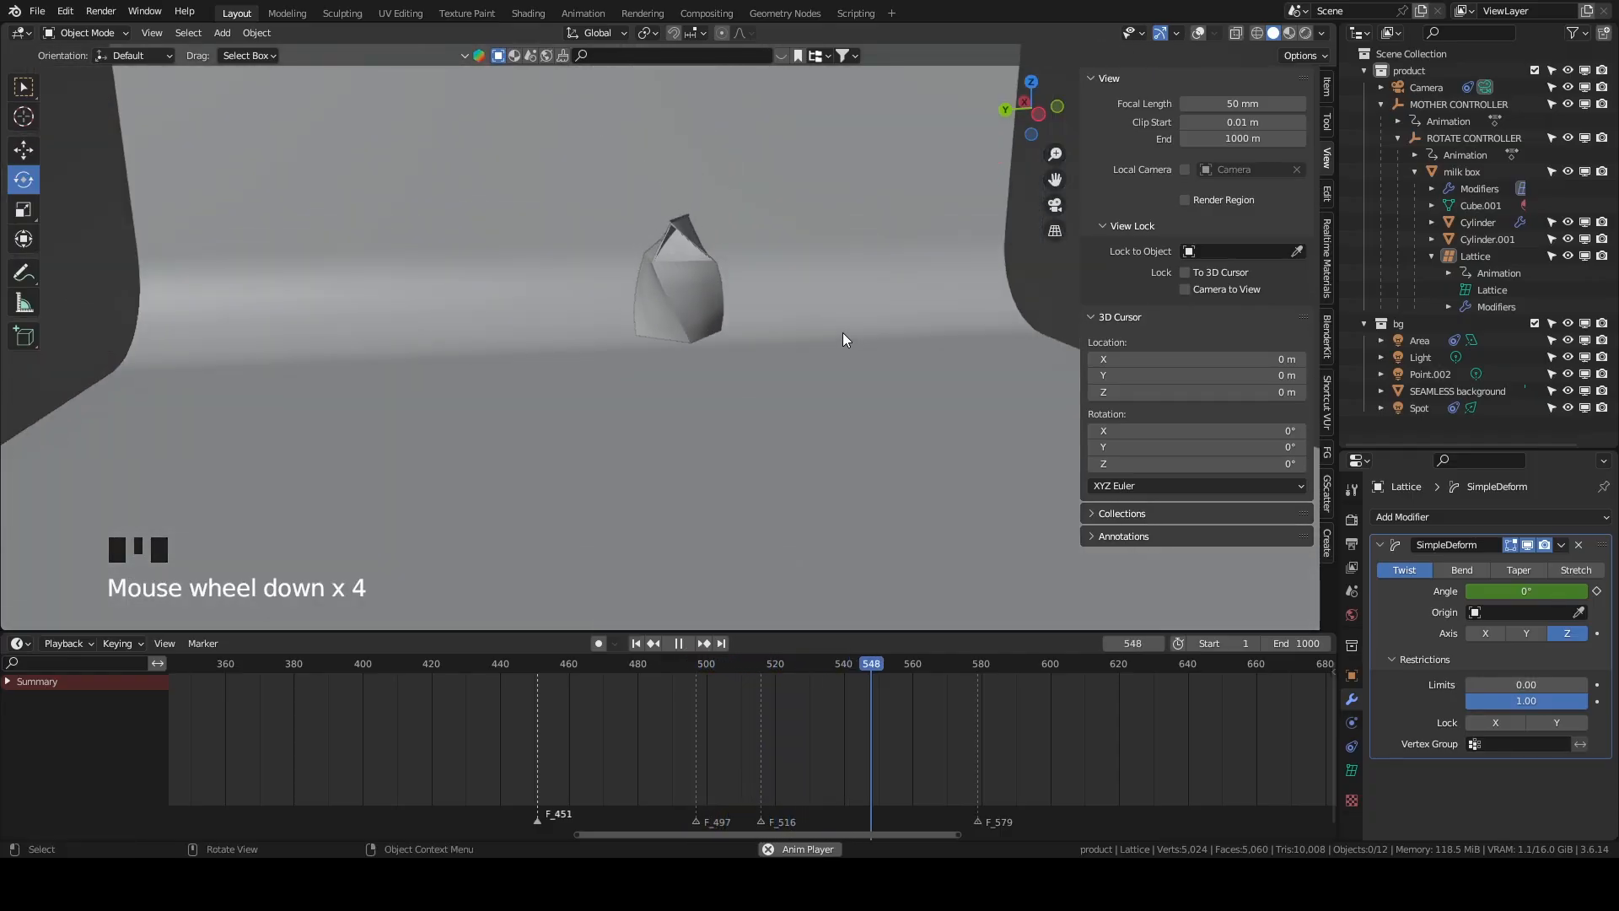
{"action": "scroll", "coordinate": [793, 350], "scroll_direction": "up", "scroll_amount": 4}
{"action": "key", "text": "space"}
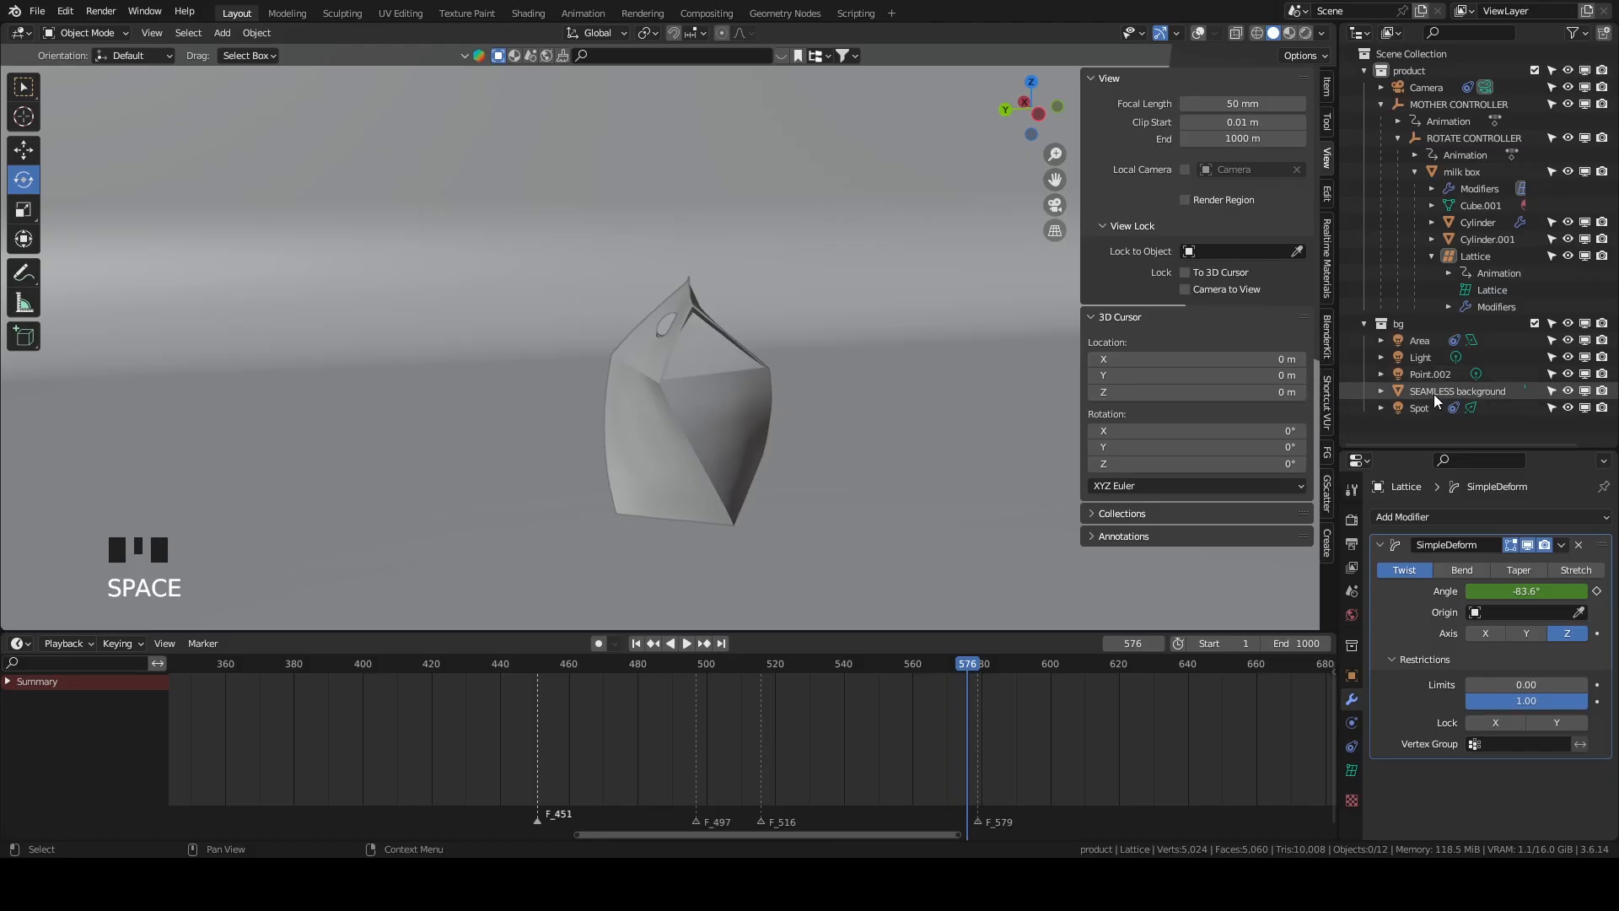
Show the overlays again and copy the Lattice's 0° twist keyframe from frame 455 to frame 520.
{"action": "left_click", "coordinate": [1466, 252]}
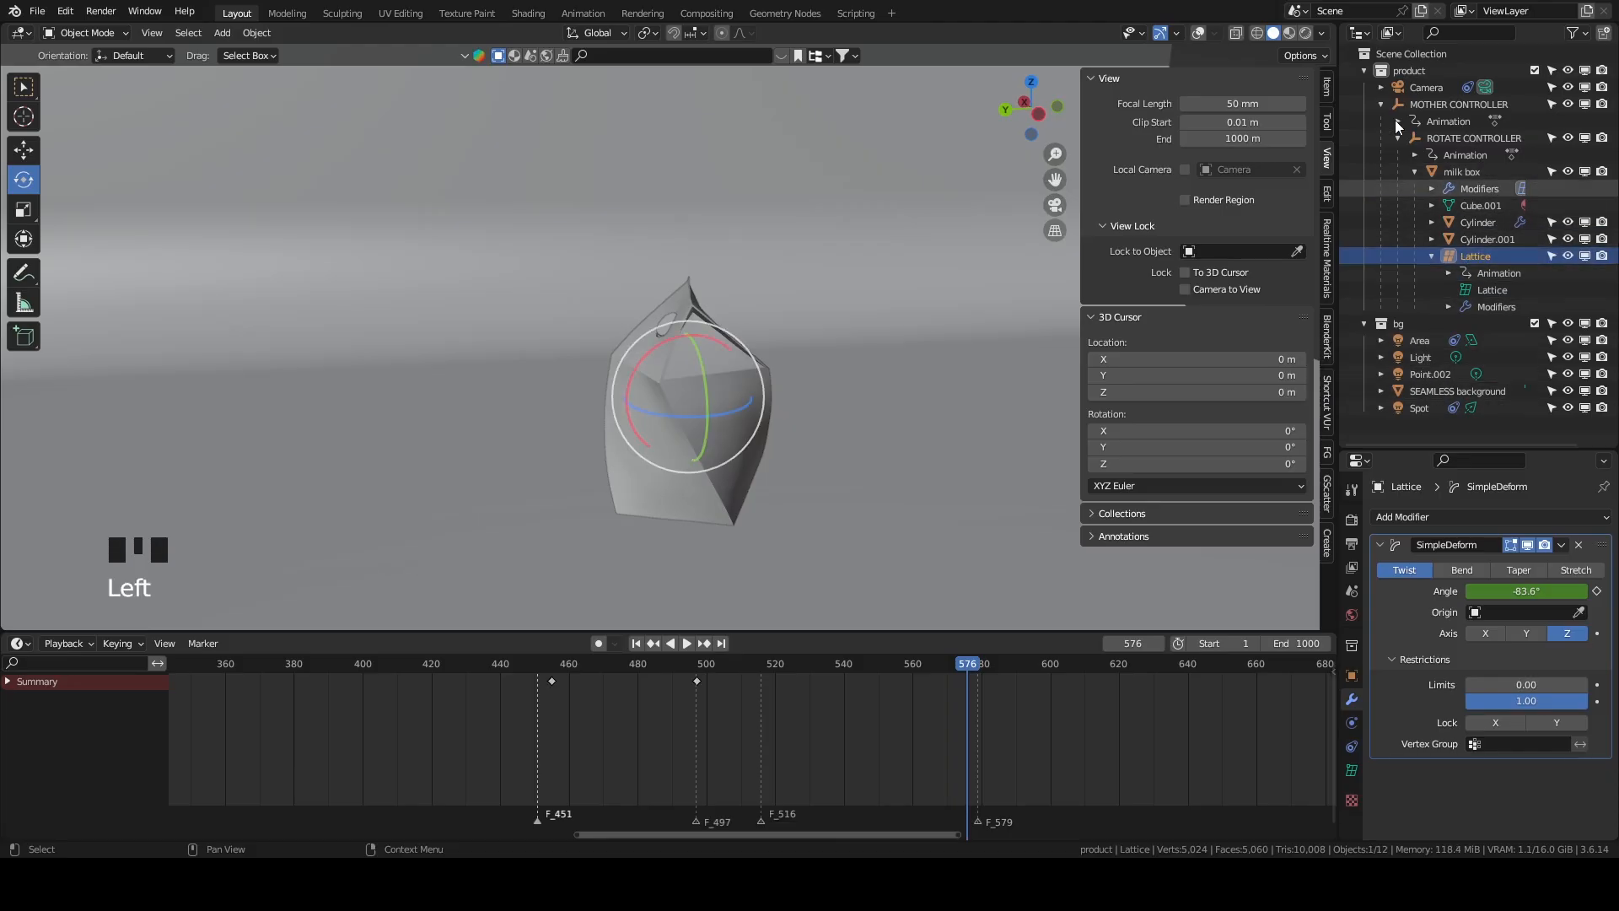
{"action": "left_click", "coordinate": [1197, 32]}
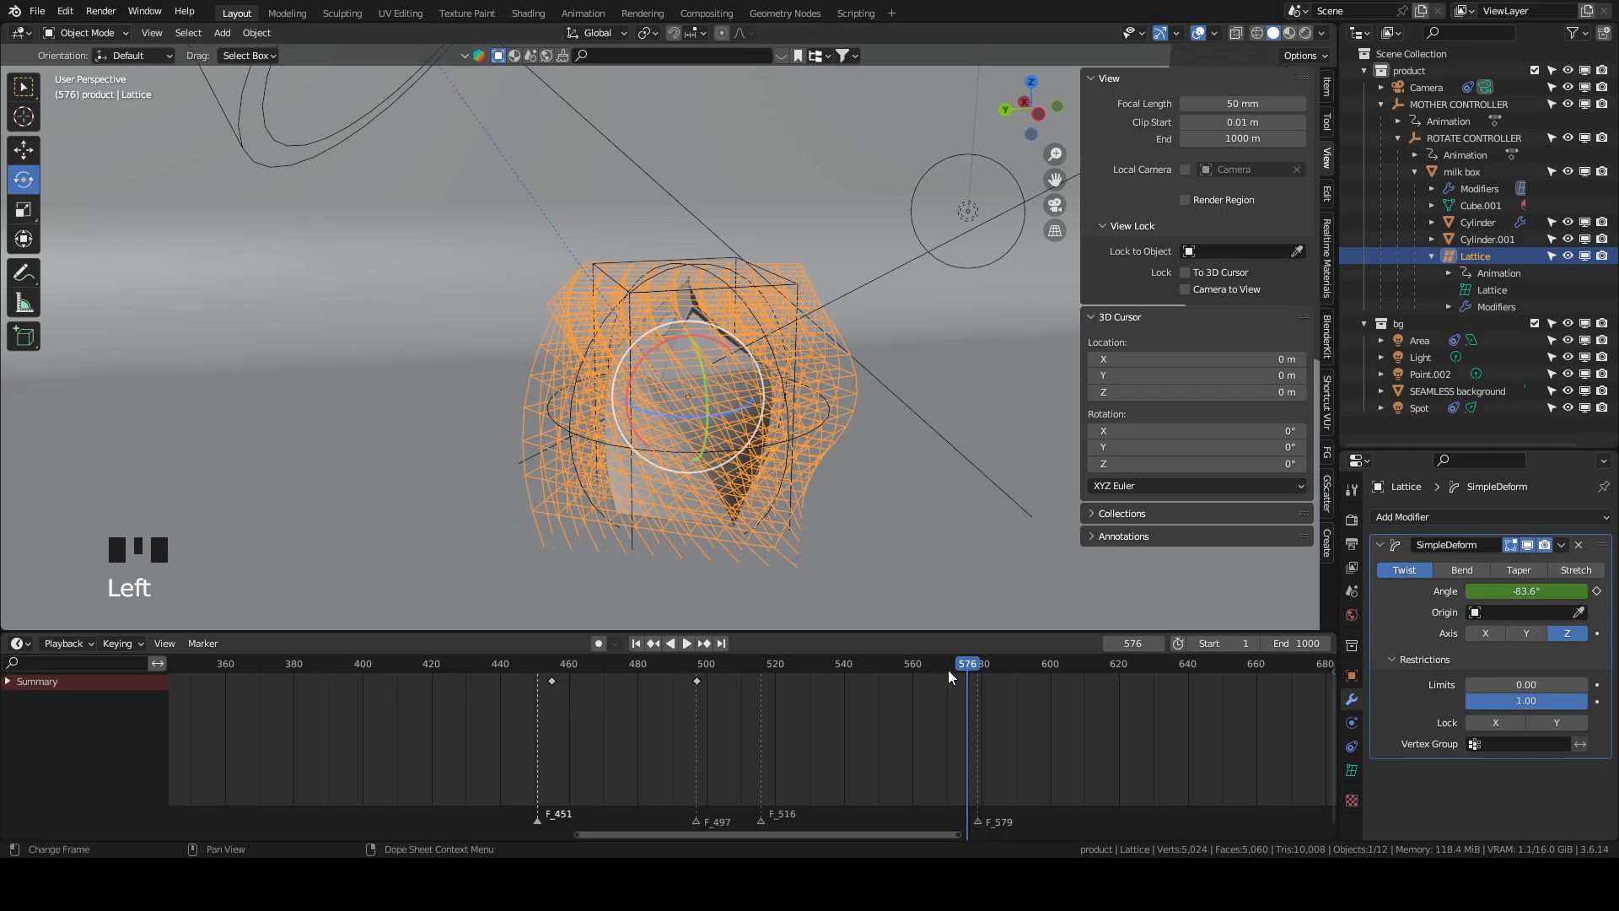
{"action": "left_click", "coordinate": [593, 726]}
{"action": "left_click_drag", "start_coordinate": [593, 729], "coordinate": [777, 702]}
{"action": "scroll", "coordinate": [895, 361], "scroll_direction": "down", "scroll_amount": 3}
{"action": "middle_click_drag", "start_coordinate": [895, 361], "coordinate": [731, 381], "text": "shift"}
{"action": "key", "text": "grave"}
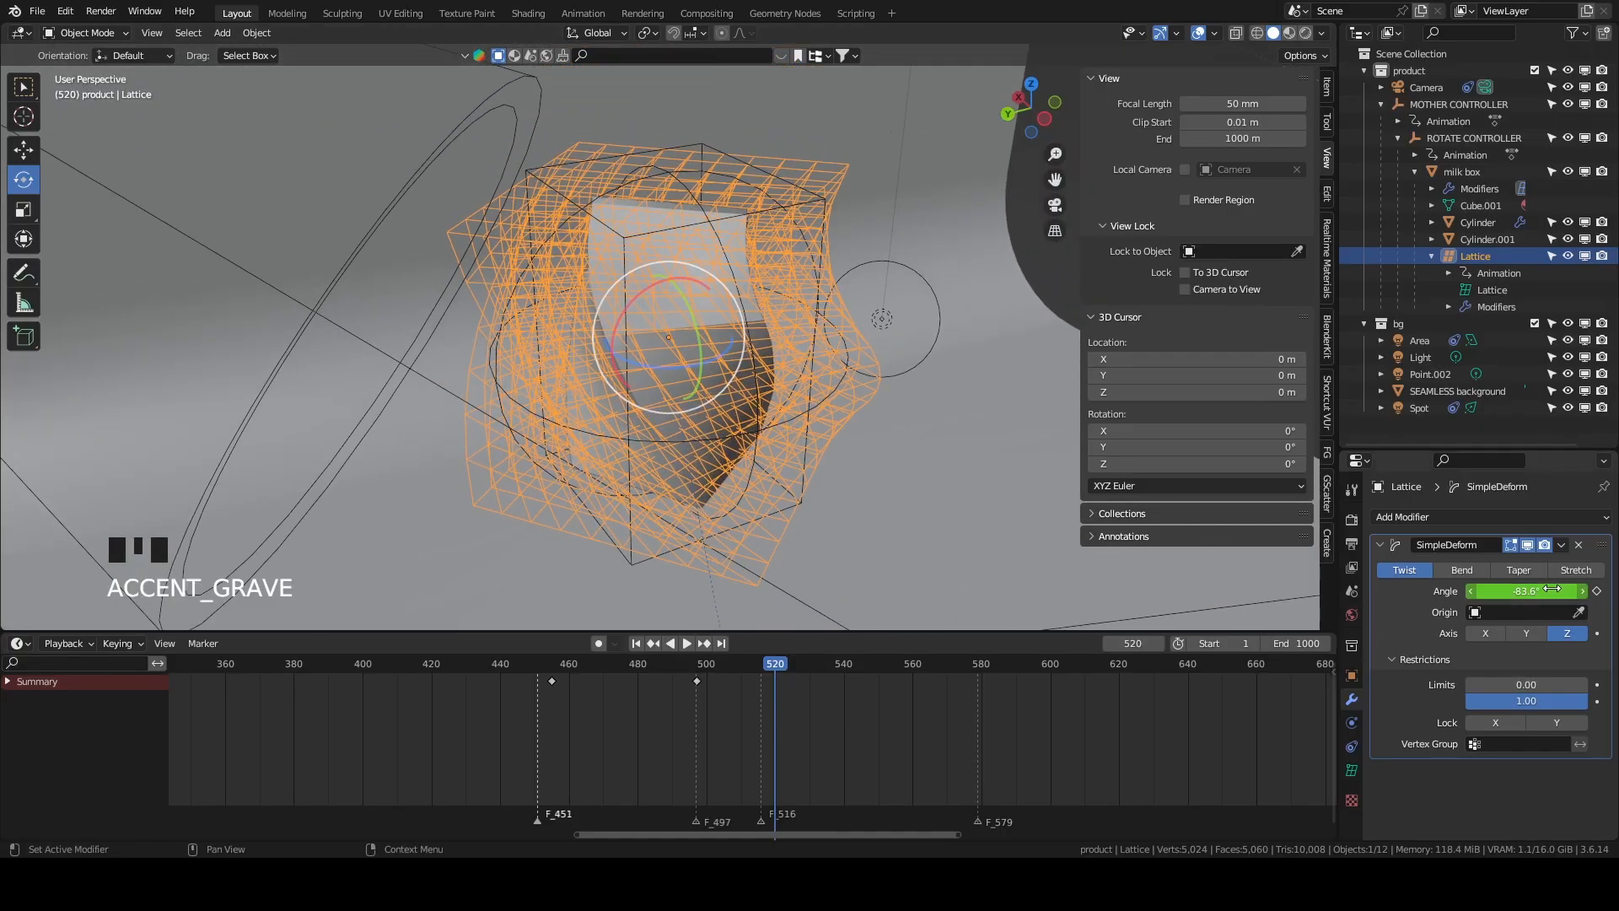
{"action": "left_click", "coordinate": [1553, 589]}
{"action": "left_click", "coordinate": [559, 684]}
{"action": "left_click", "coordinate": [553, 681]}
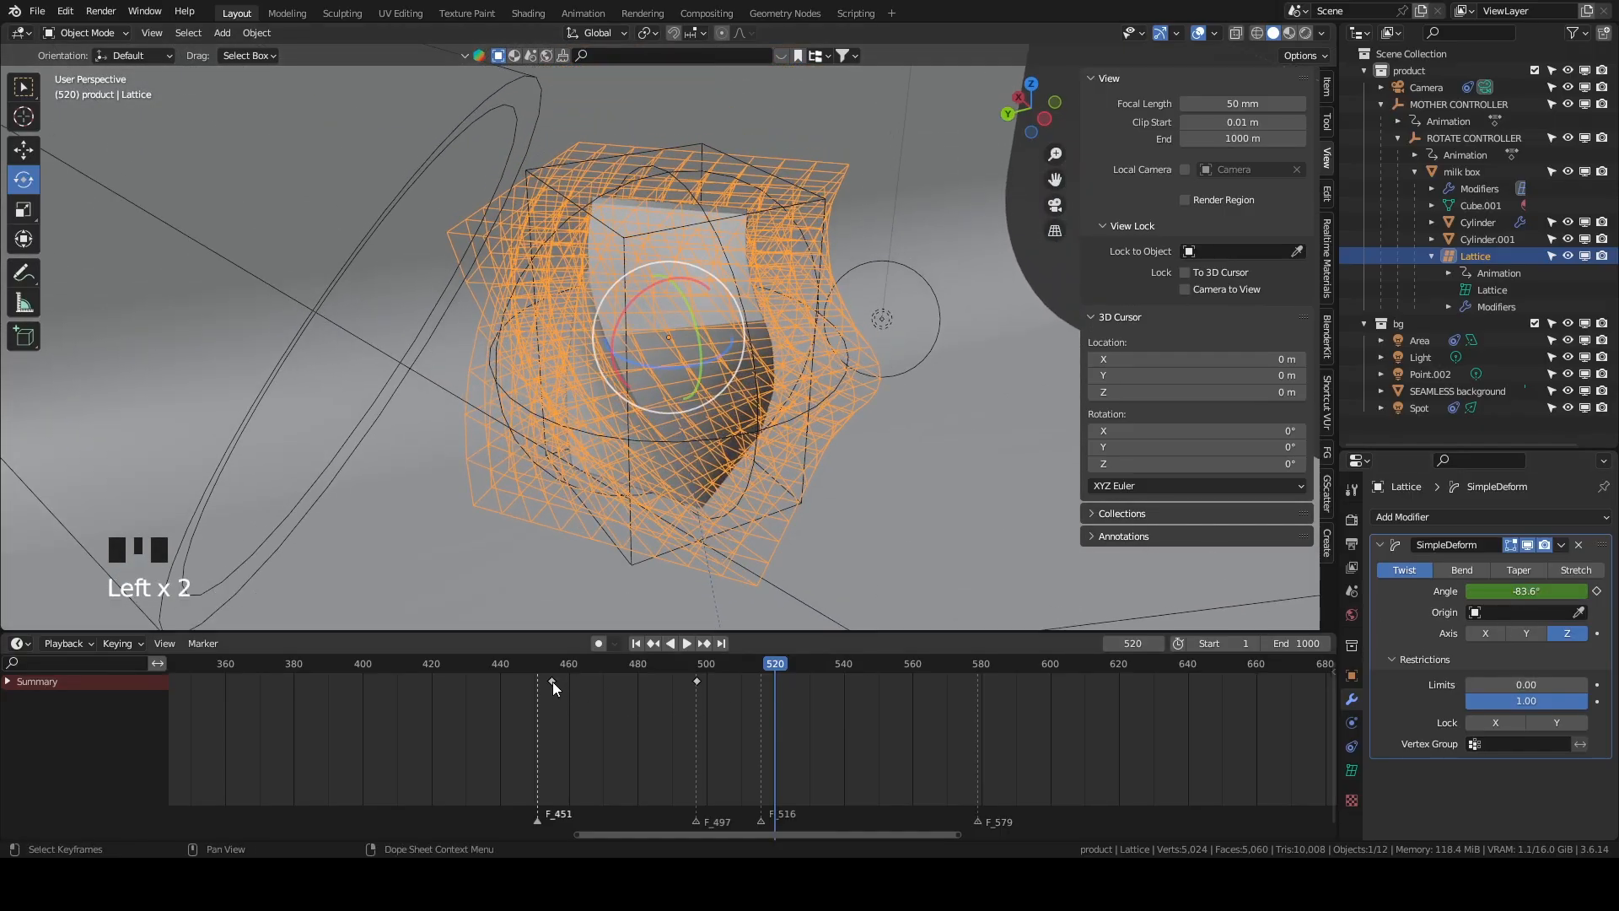
{"action": "left_click", "coordinate": [553, 681]}
{"action": "key", "text": "ctrl+c"}
{"action": "key", "text": "ctrl+shift+v"}
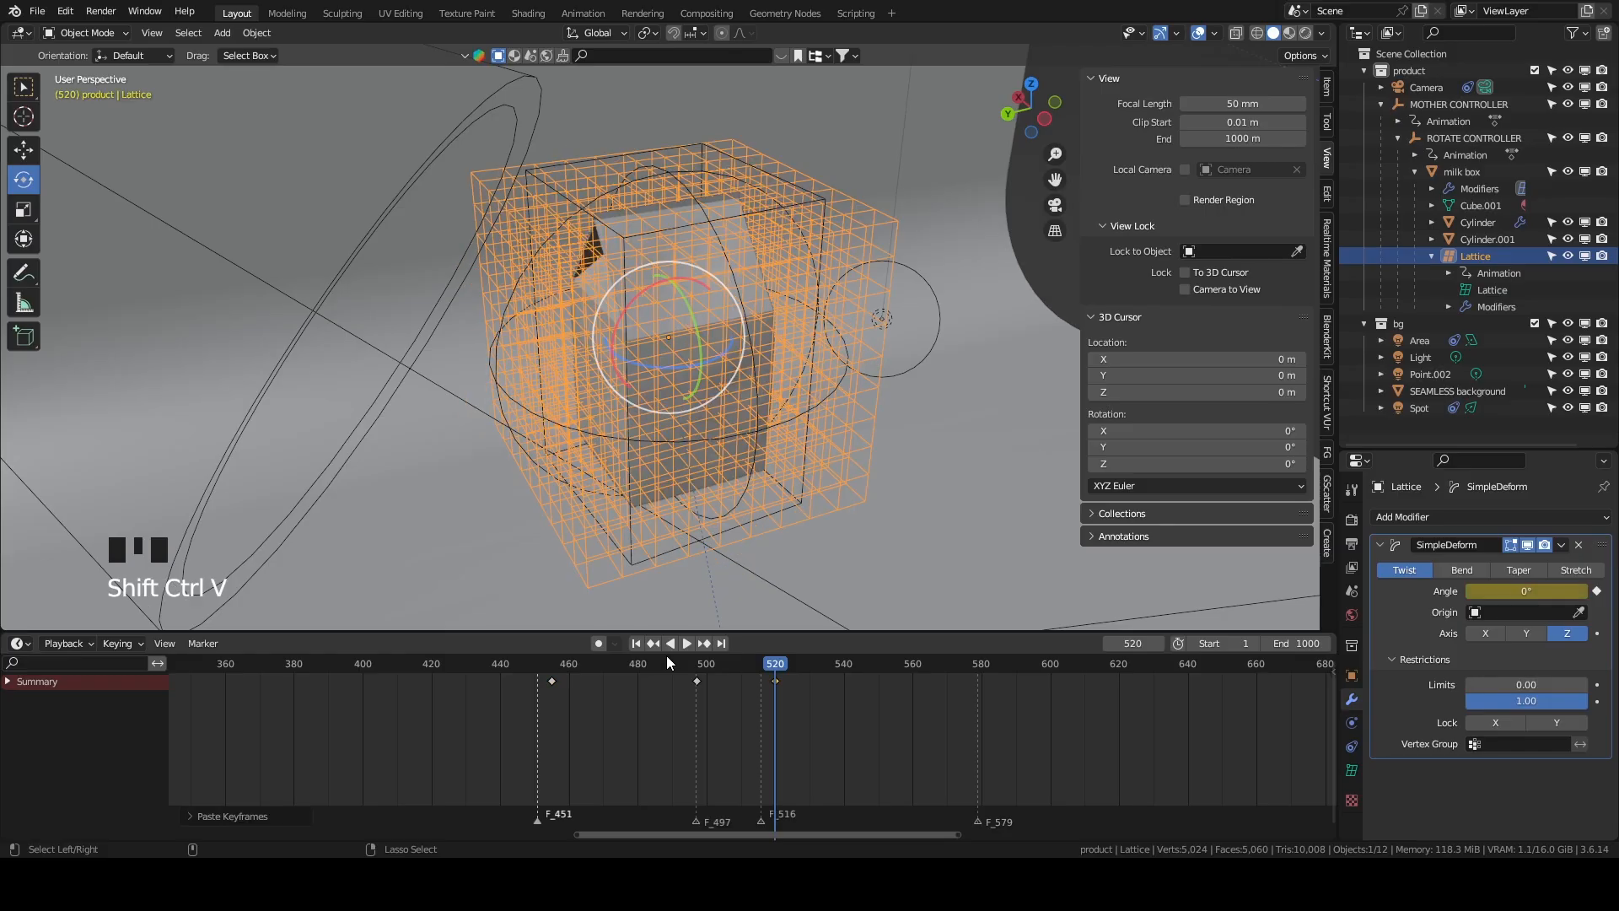
Move the pasted 0° twist keyframe to about frame 513, just before the F_516 marker.
{"action": "left_click", "coordinate": [883, 727]}
{"action": "left_click_drag", "start_coordinate": [776, 668], "coordinate": [548, 670]}
{"action": "mouse_move", "coordinate": [777, 680]}
{"action": "left_mouse_down"}
{"action": "mouse_move", "coordinate": [722, 685]}
{"action": "mouse_move", "coordinate": [752, 683]}
{"action": "left_mouse_up"}
Play the animation to frame 581 with overlays hidden, checking the twist and untwist from several angles.
{"action": "key", "text": "space"}
{"action": "scroll", "coordinate": [895, 436], "scroll_direction": "down", "scroll_amount": 3}
{"action": "middle_click_drag", "start_coordinate": [896, 435], "coordinate": [856, 412]}
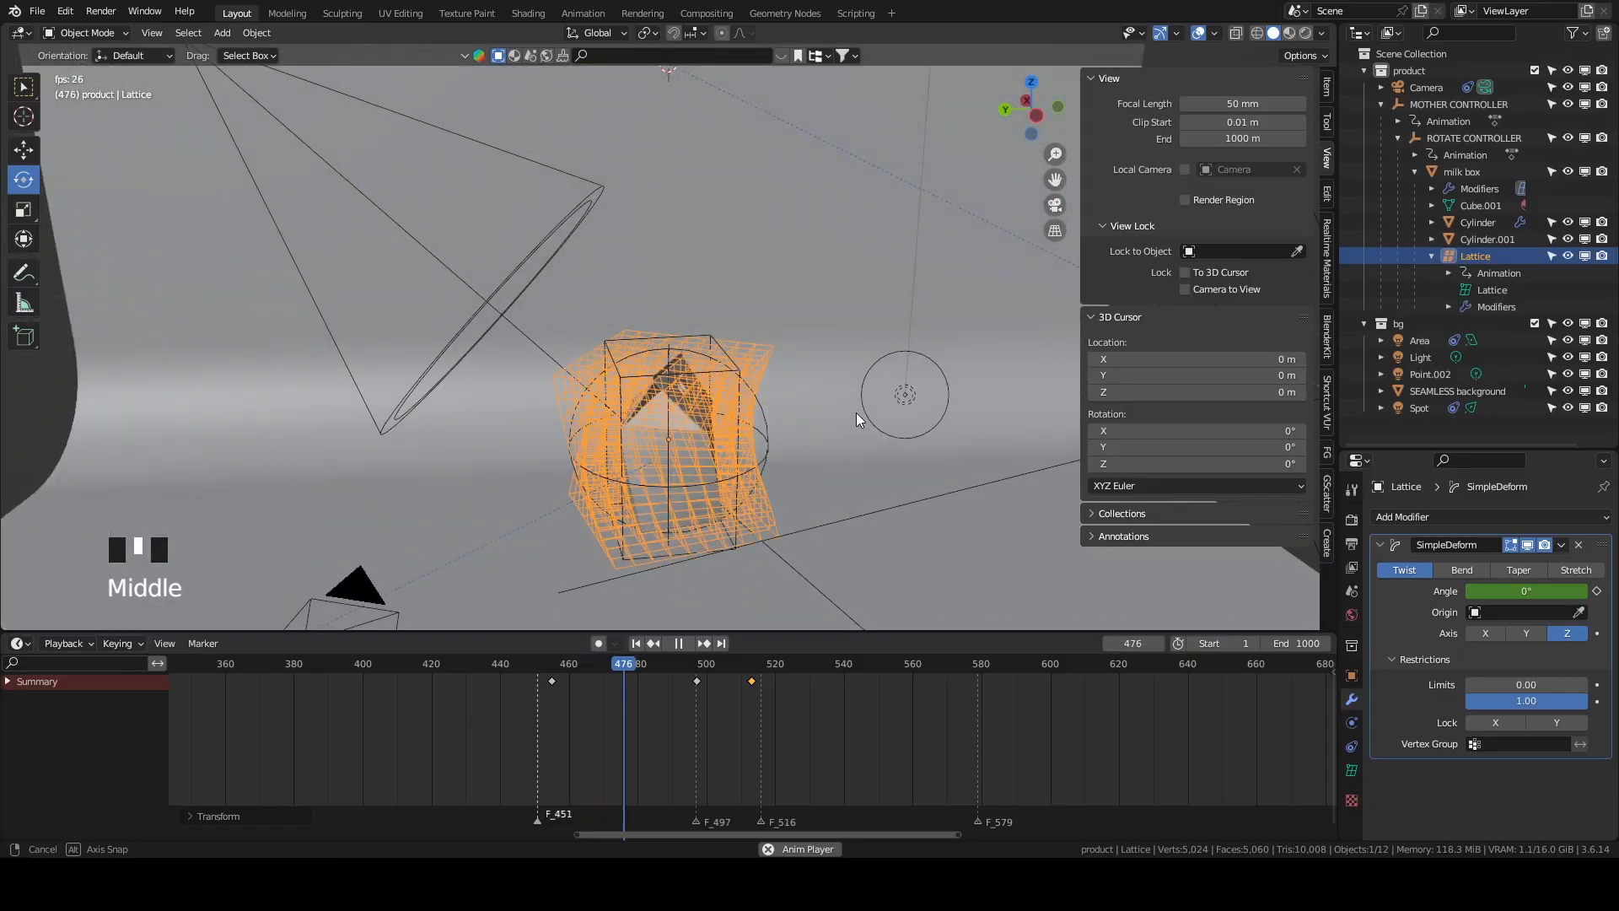
{"action": "left_click", "coordinate": [1198, 33]}
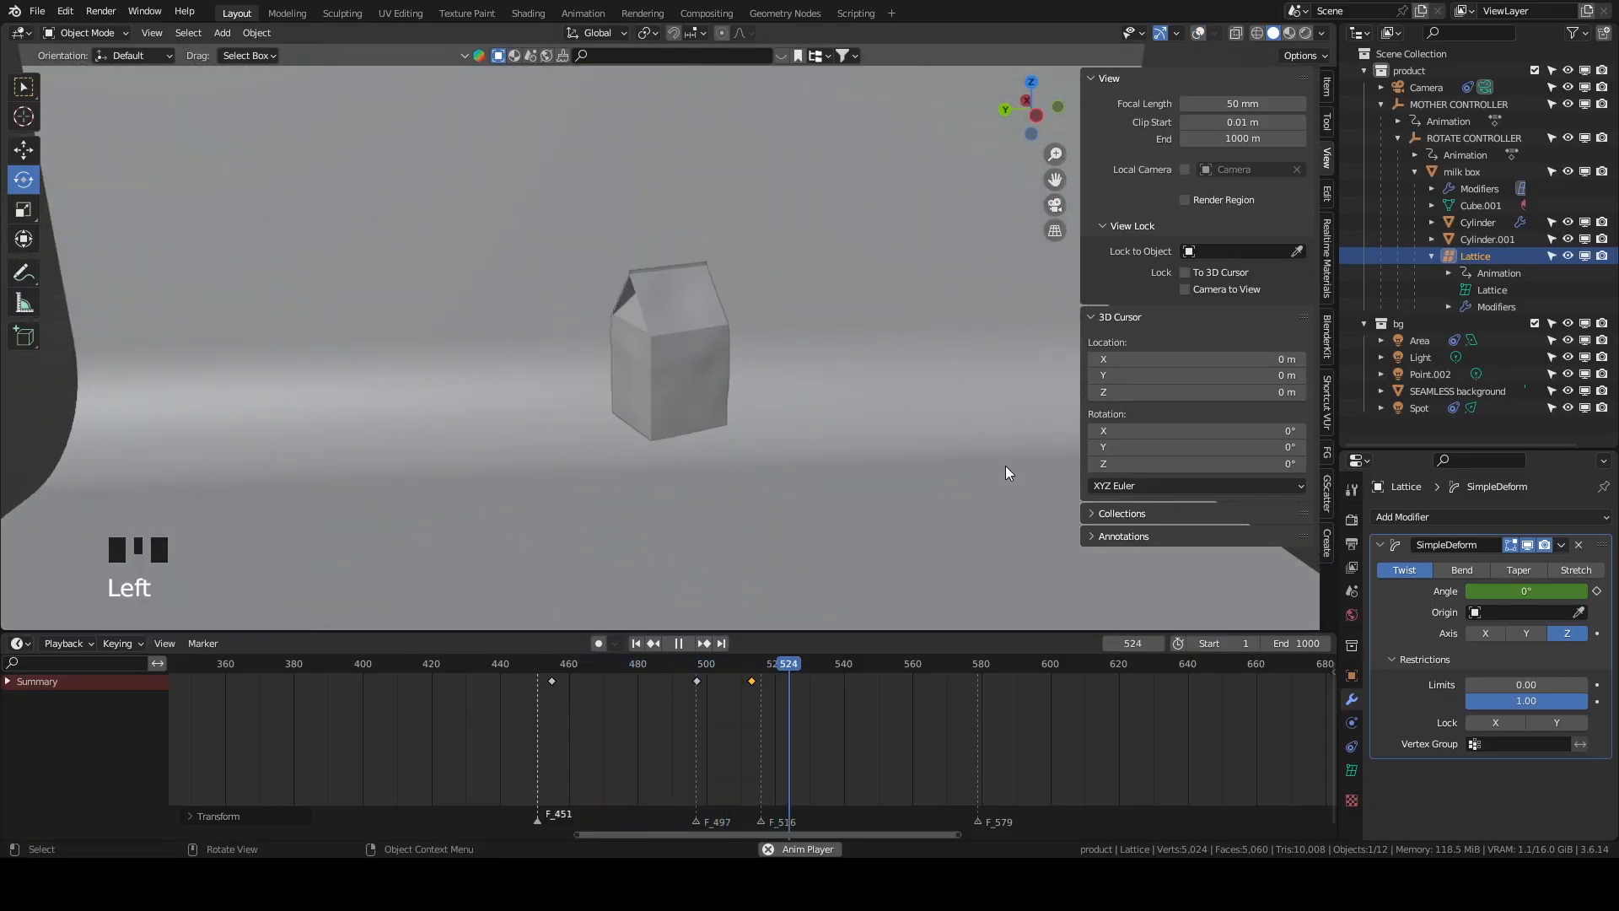
{"action": "middle_click_drag", "start_coordinate": [824, 460], "coordinate": [855, 467]}
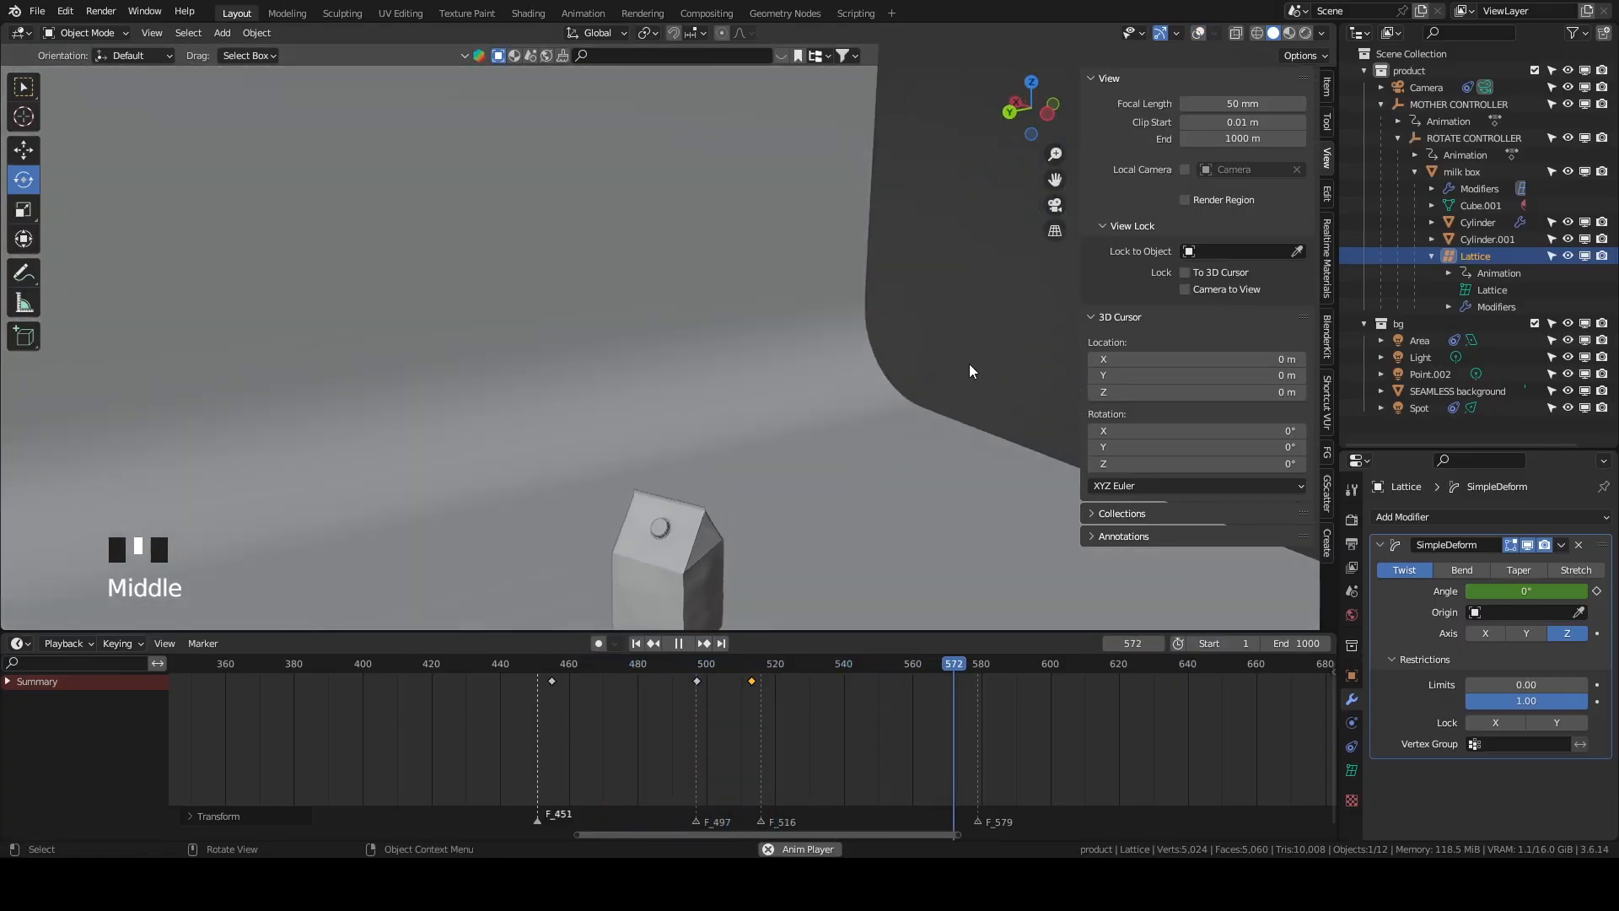
{"action": "key", "text": "space"}
Deselect everything and play the animation through the camera up to frame 595.
{"action": "left_click", "coordinate": [1055, 205]}
{"action": "scroll", "coordinate": [940, 342], "scroll_direction": "up", "scroll_amount": 2}
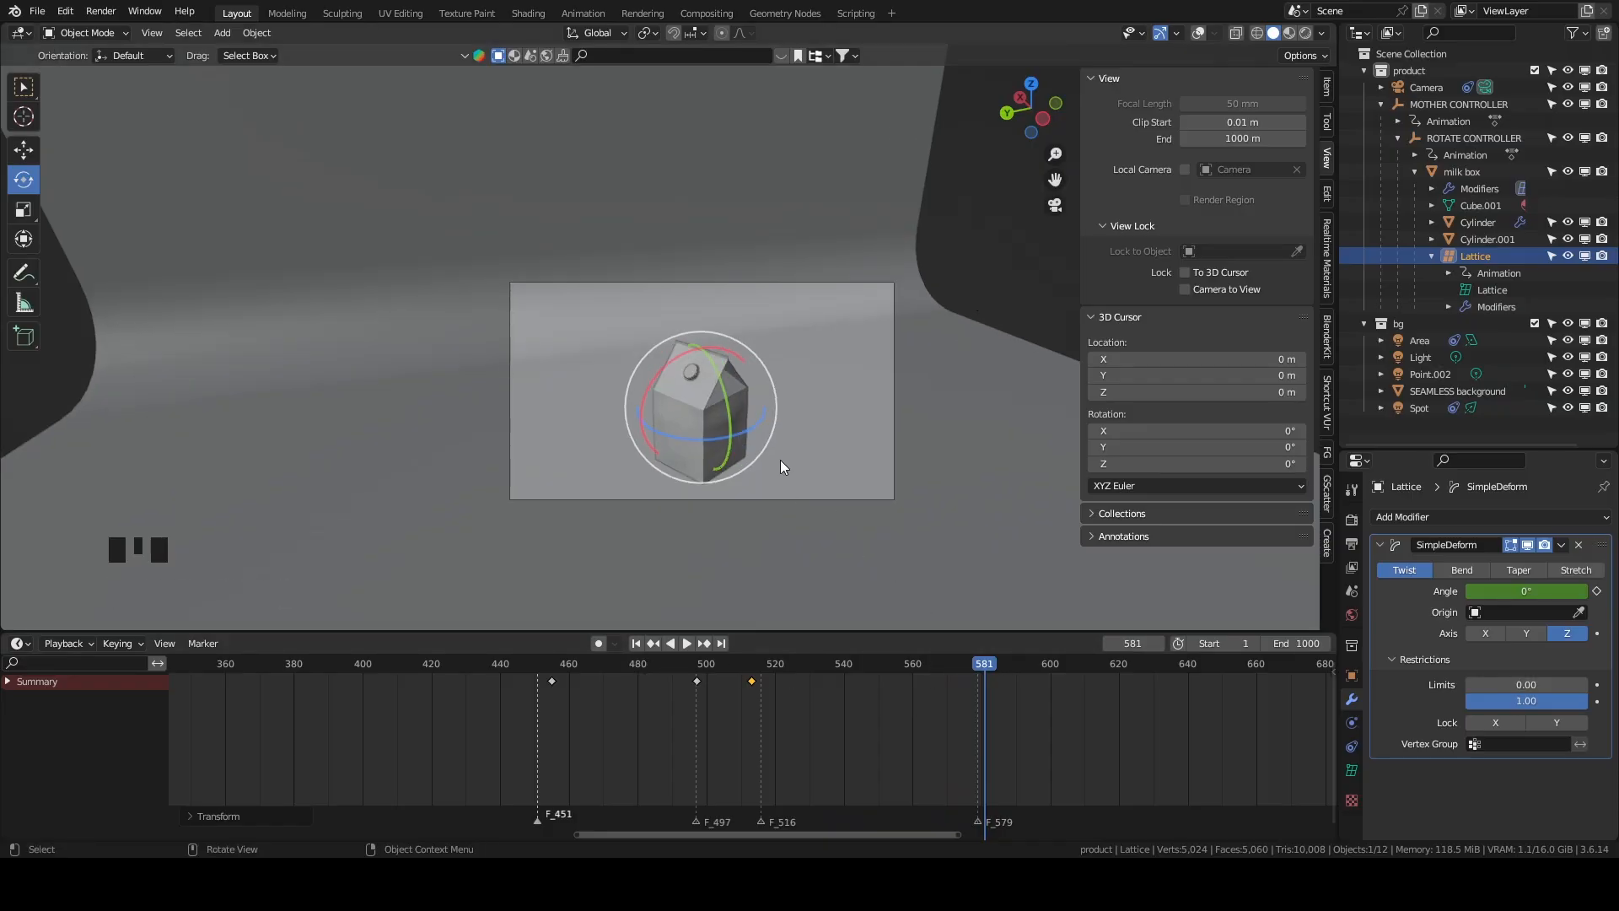
{"action": "left_click", "coordinate": [188, 32]}
{"action": "left_click", "coordinate": [211, 71]}
{"action": "scroll", "coordinate": [331, 742], "scroll_direction": "down", "scroll_amount": 5}
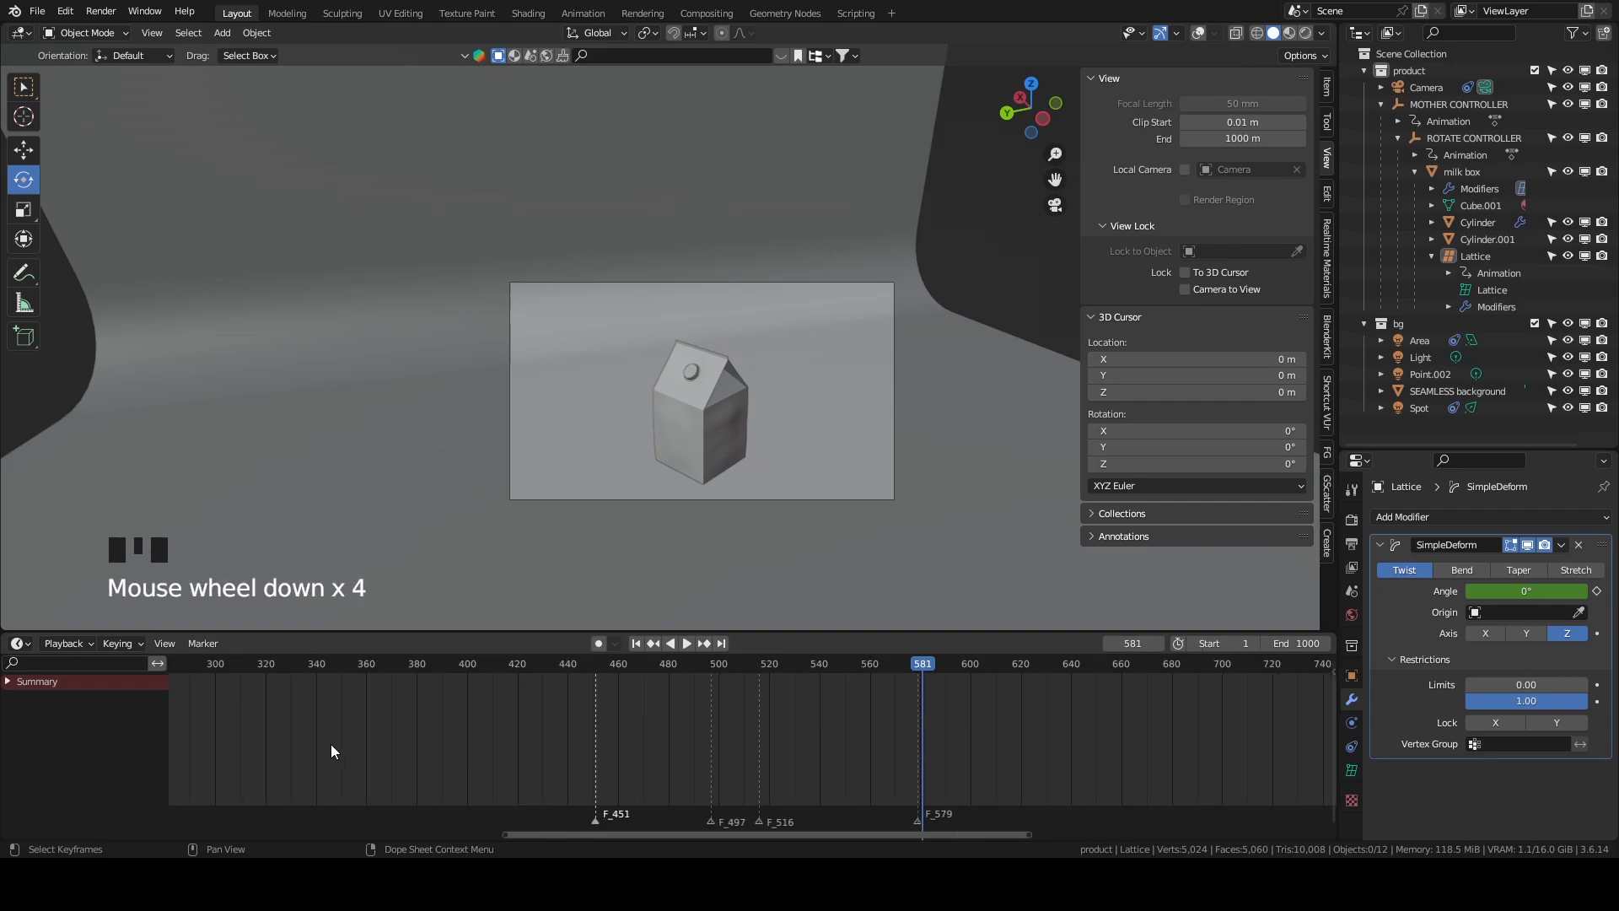
{"action": "left_click_drag", "start_coordinate": [202, 671], "coordinate": [321, 674]}
{"action": "key", "text": "space"}
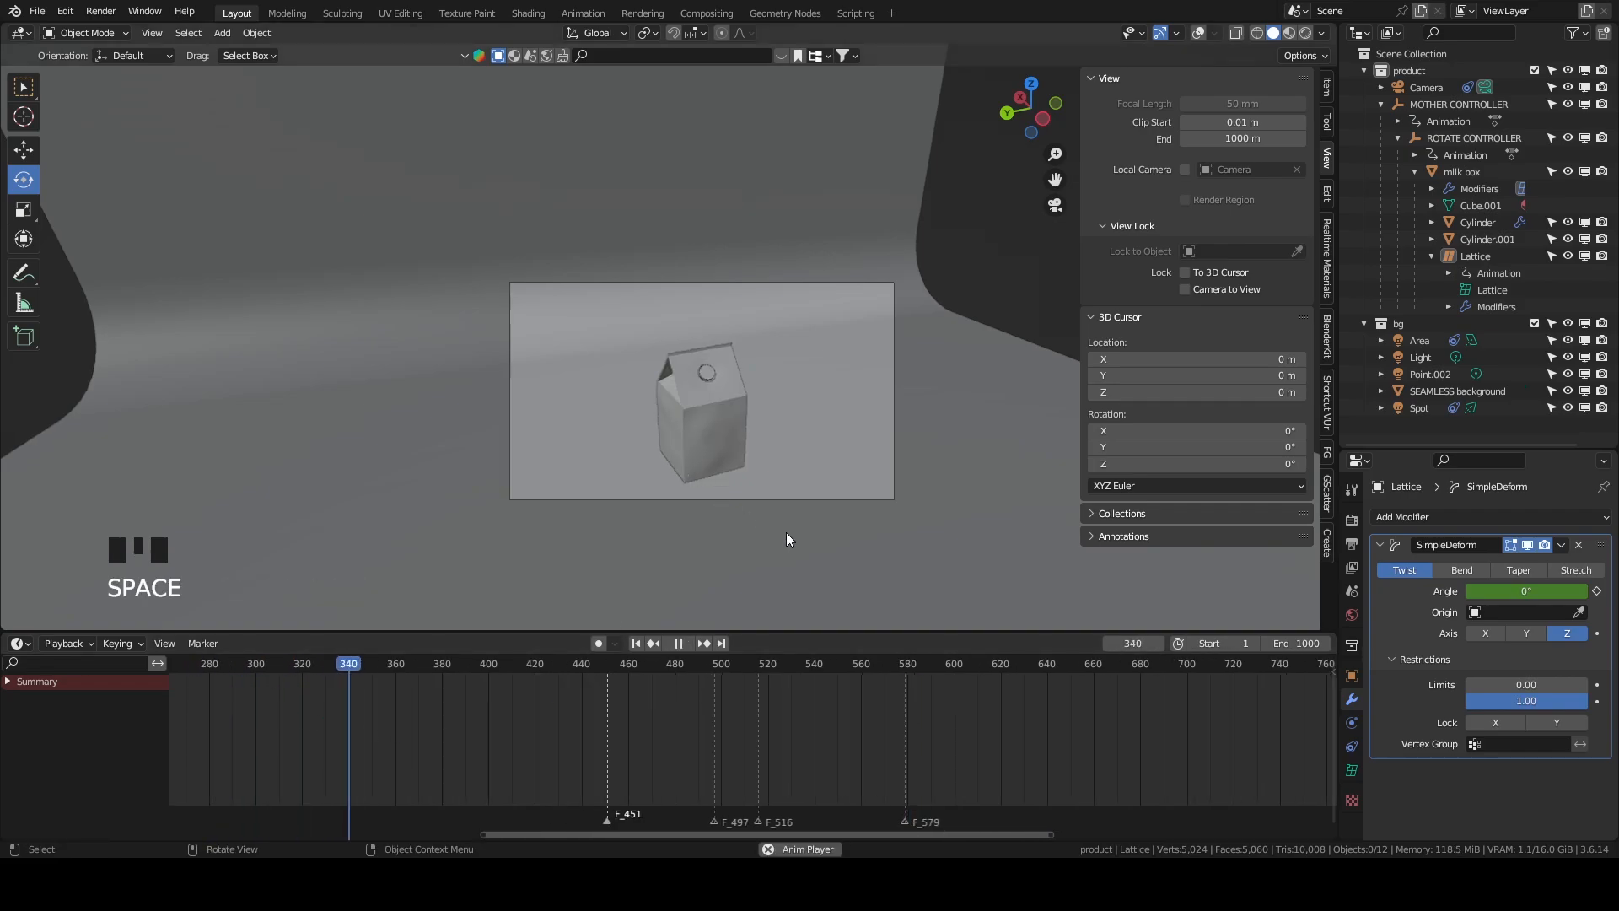
{"action": "middle_click_drag", "start_coordinate": [786, 532], "coordinate": [774, 513]}
{"action": "left_click", "coordinate": [1054, 205]}
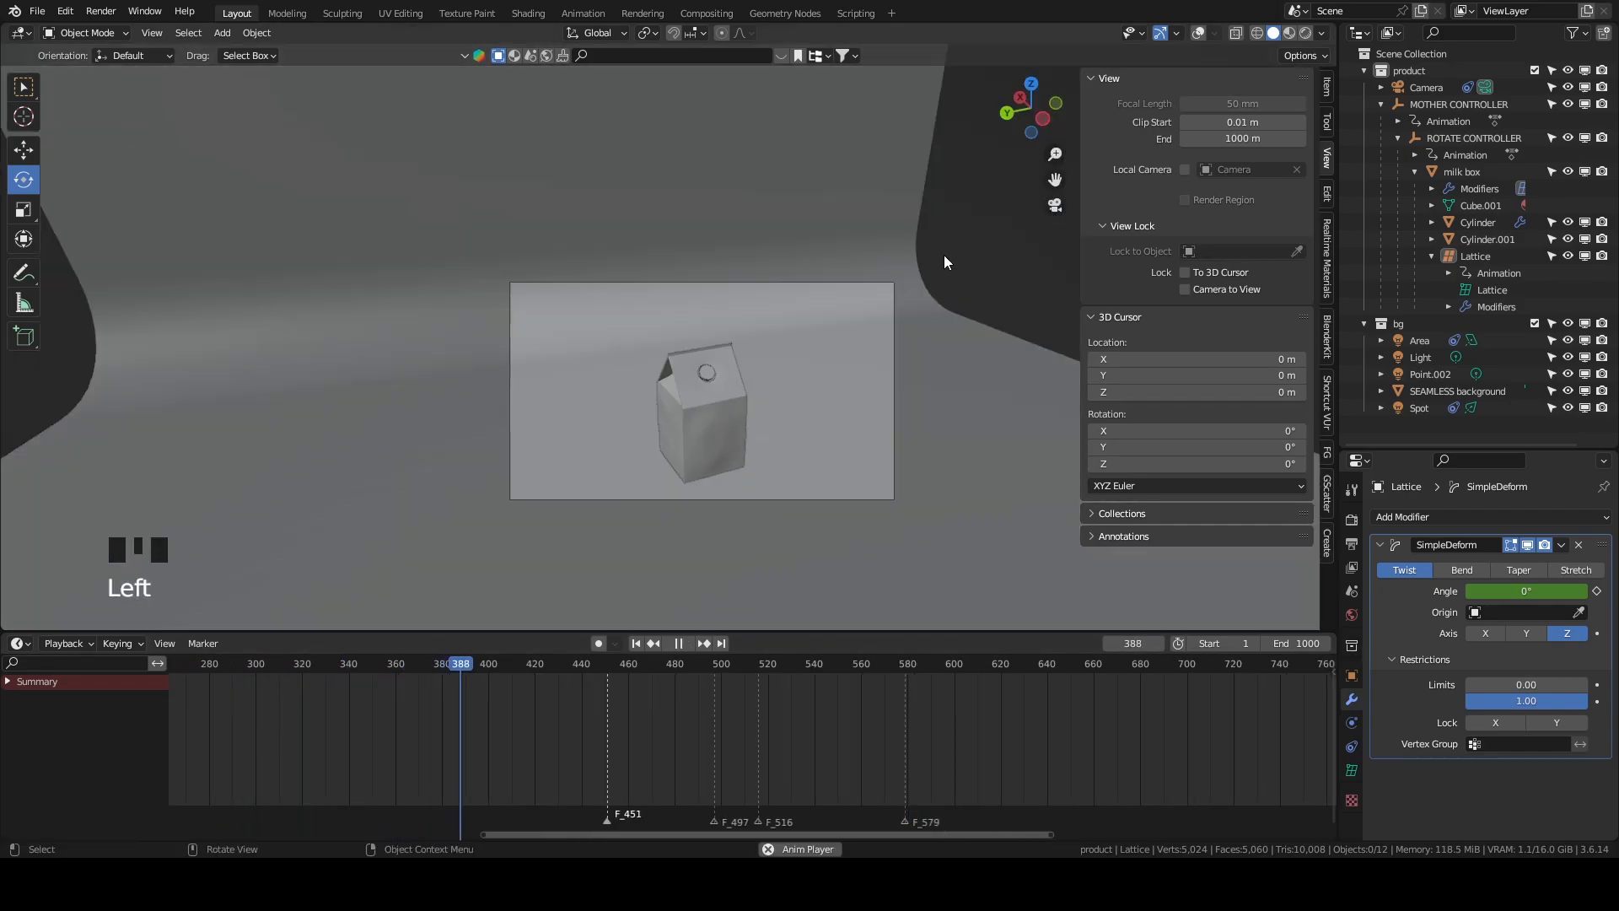
{"action": "scroll", "coordinate": [929, 367], "scroll_direction": "up", "scroll_amount": 1}
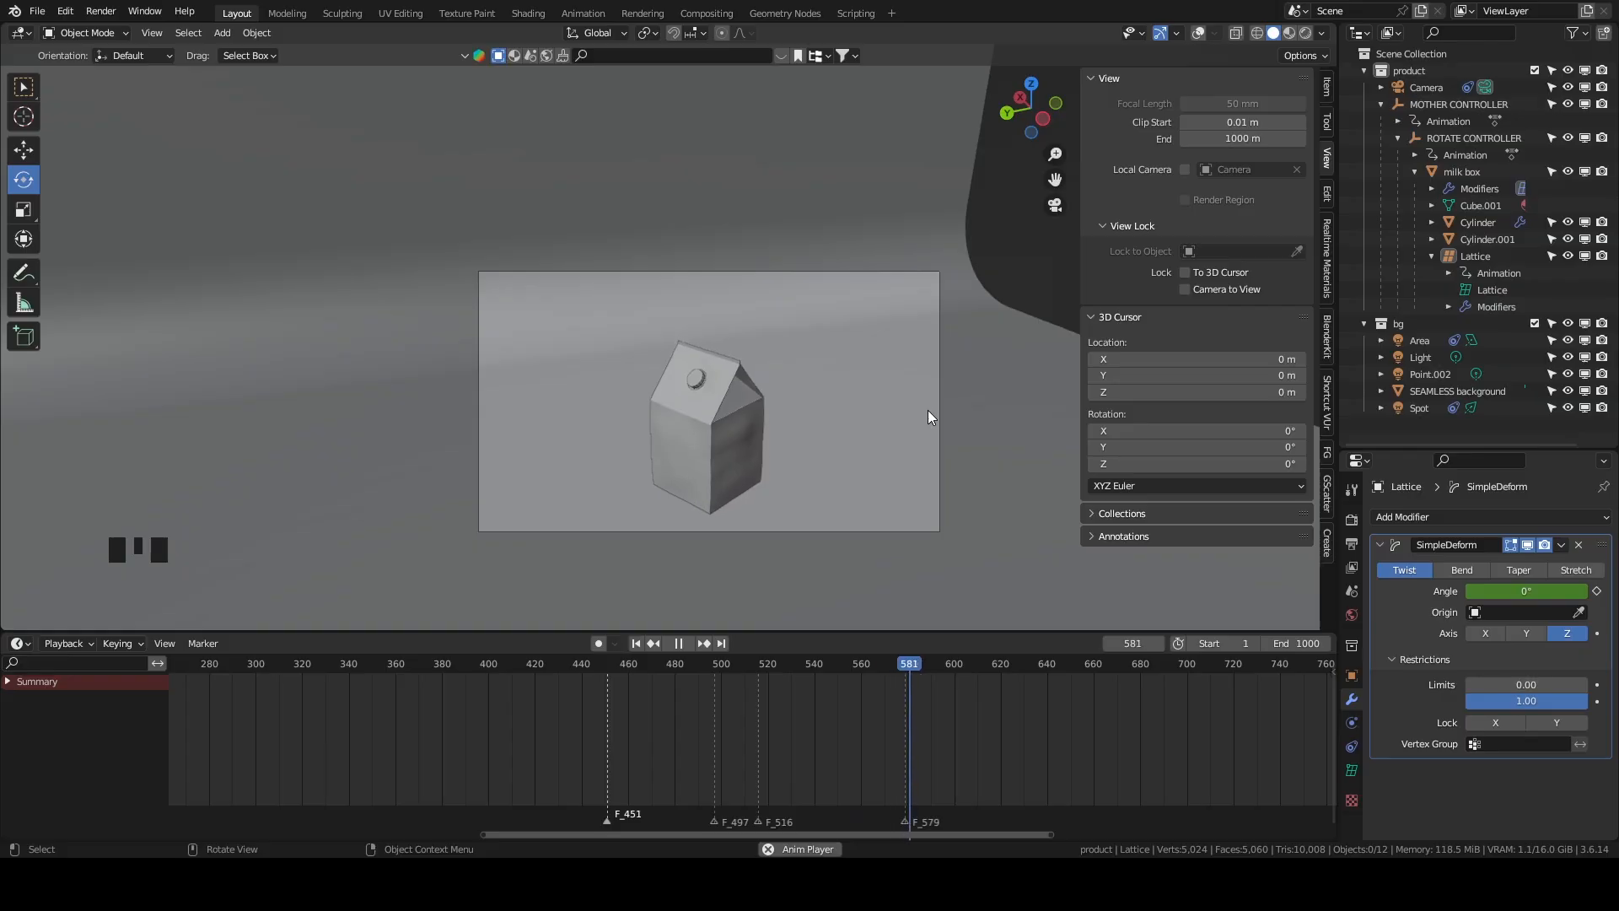
{"action": "key", "text": "space"}
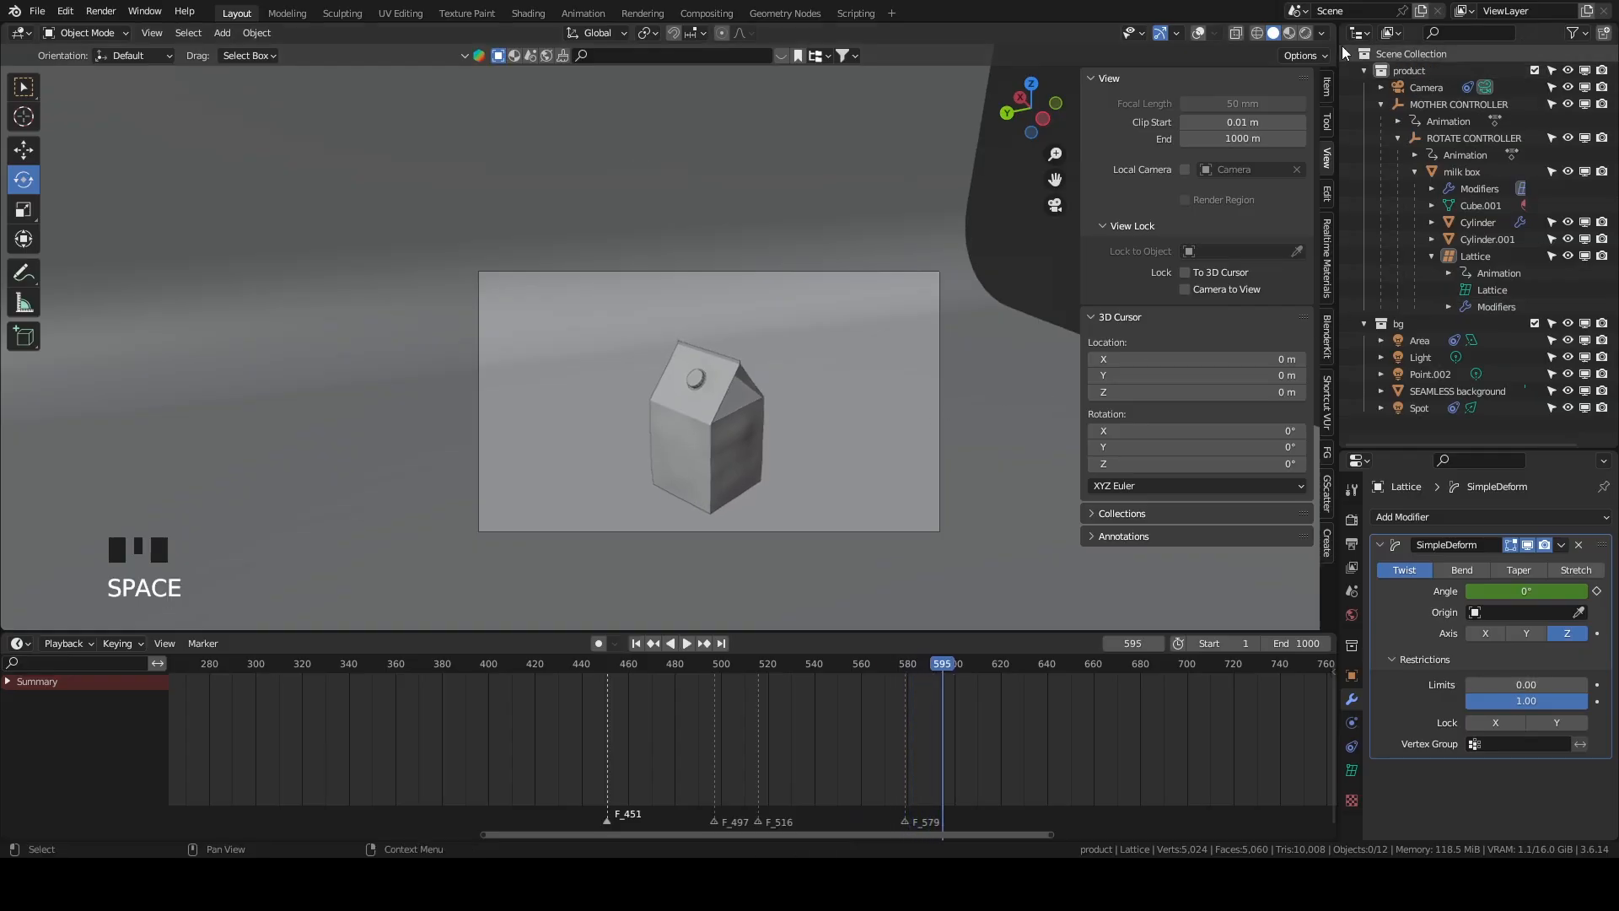
Show the overlays and play the animation from about frame 357 to 588, checking the lattice twist outside the camera view.
{"action": "left_click", "coordinate": [1207, 32]}
{"action": "left_click_drag", "start_coordinate": [929, 713], "coordinate": [387, 681]}
{"action": "key", "text": "space"}
{"action": "middle_click_drag", "start_coordinate": [676, 565], "coordinate": [823, 524]}
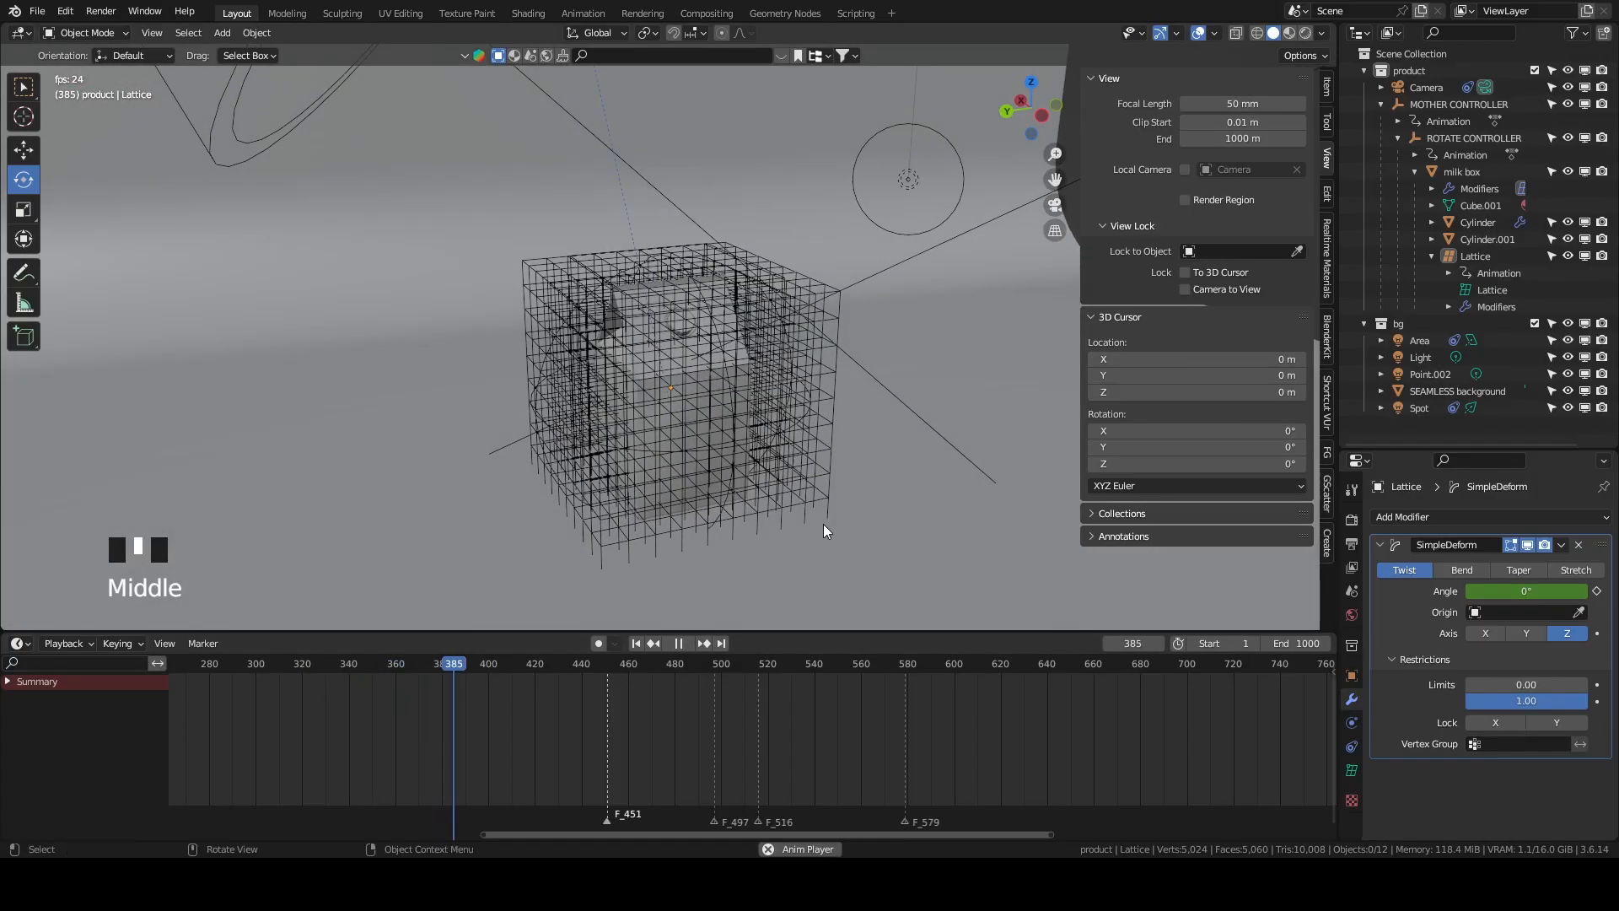
{"action": "scroll", "coordinate": [823, 524], "scroll_direction": "down", "scroll_amount": 1}
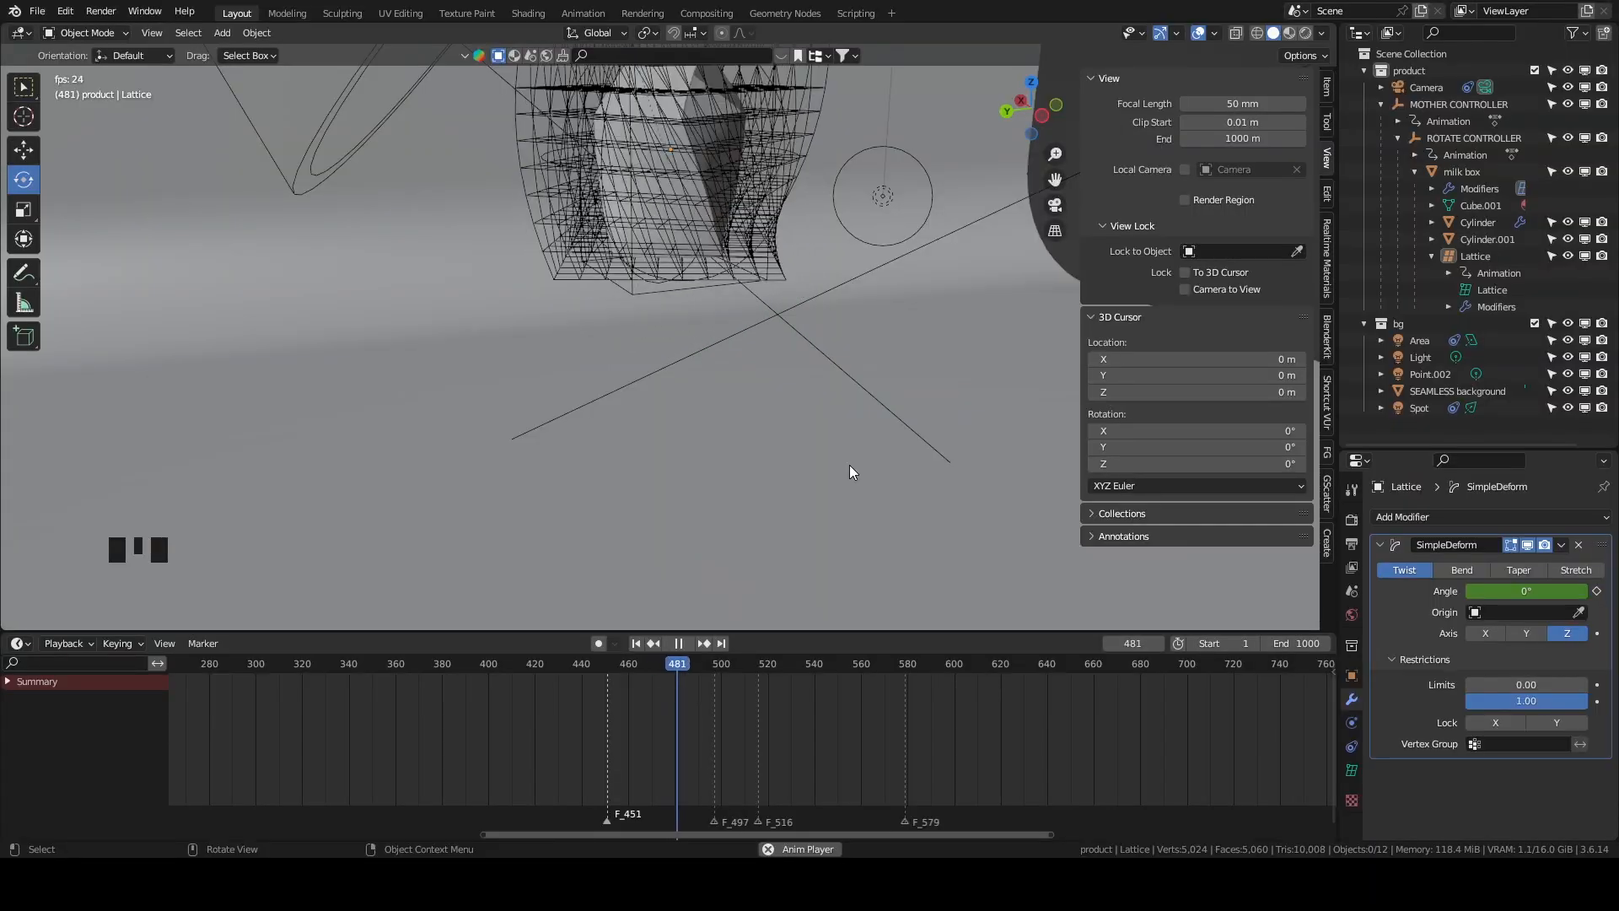
{"action": "scroll", "coordinate": [849, 467], "scroll_direction": "down", "scroll_amount": 2}
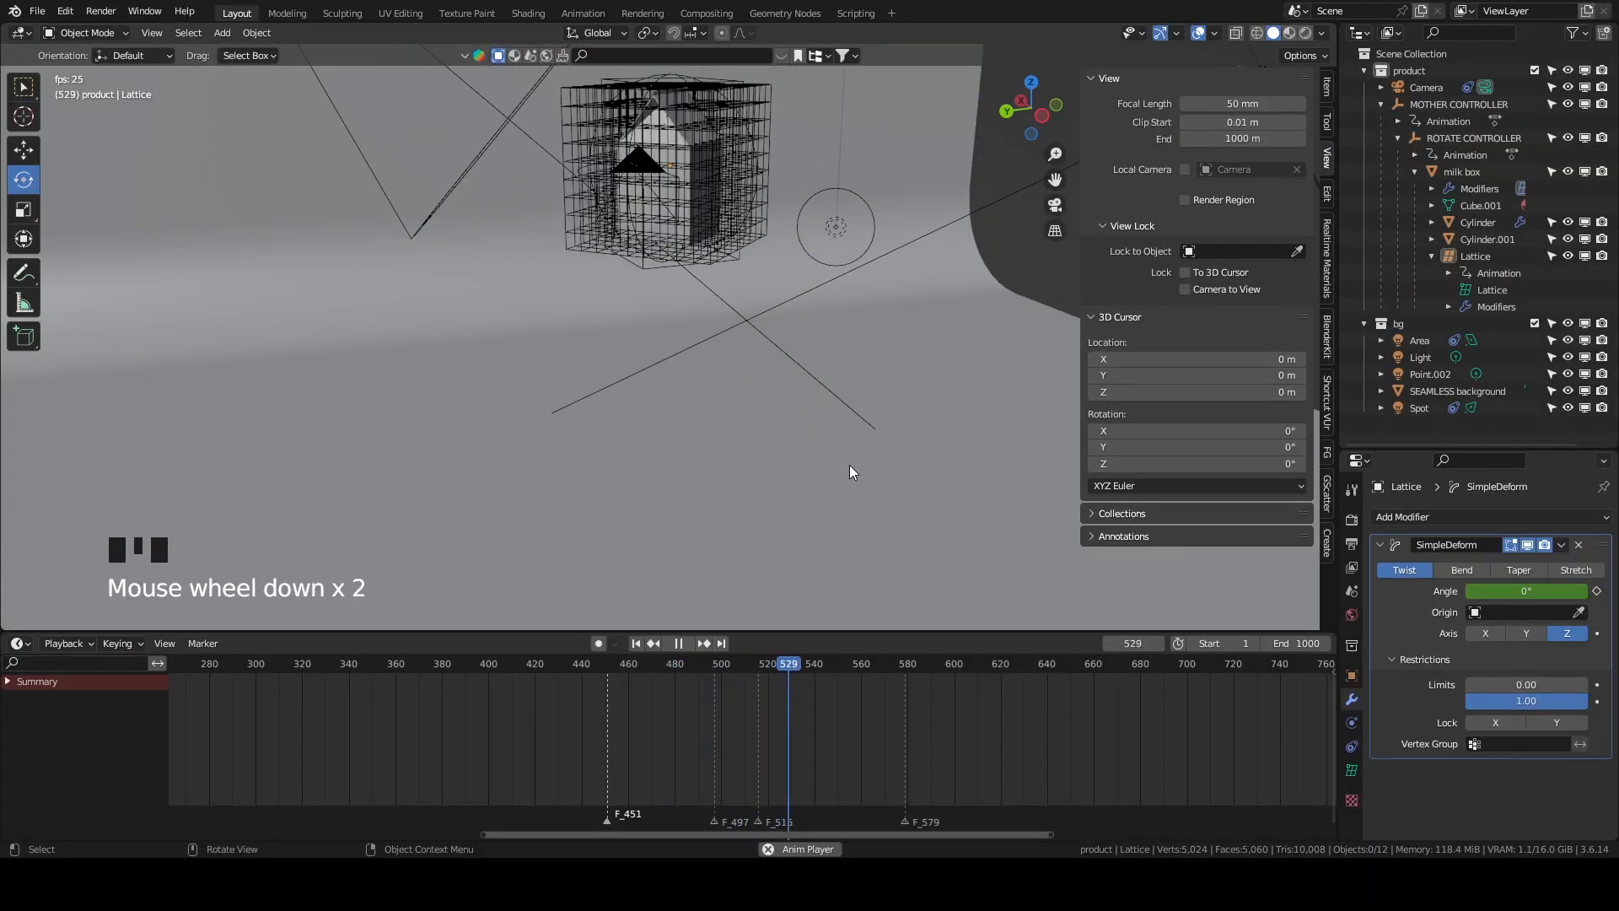
{"action": "scroll", "coordinate": [850, 471], "scroll_direction": "up", "scroll_amount": 3}
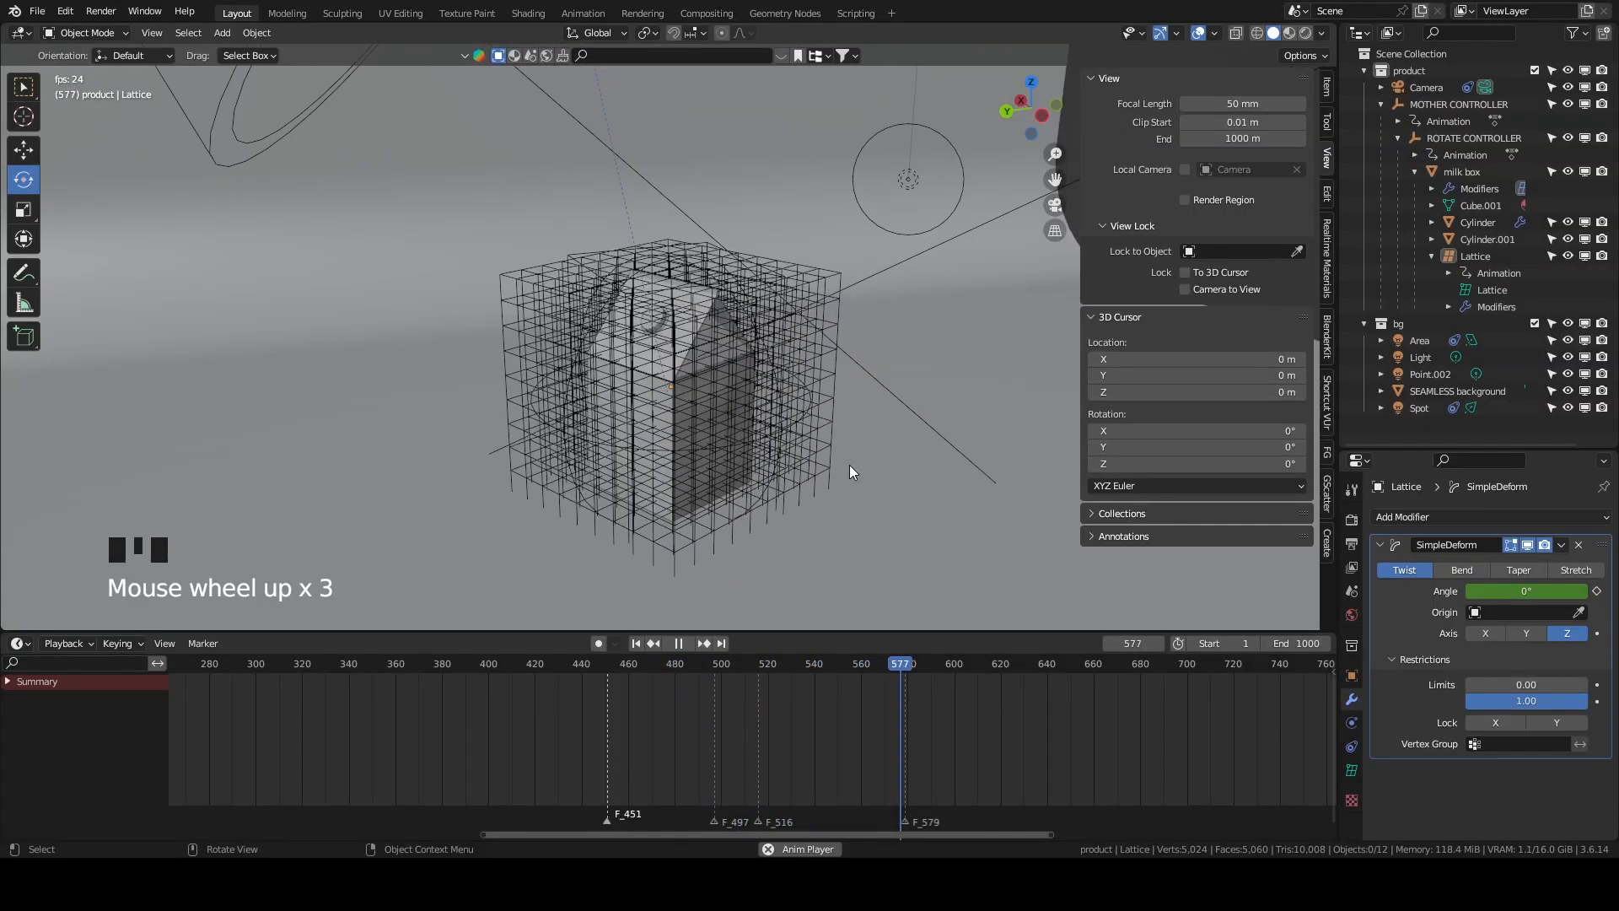
{"action": "key", "text": "space"}
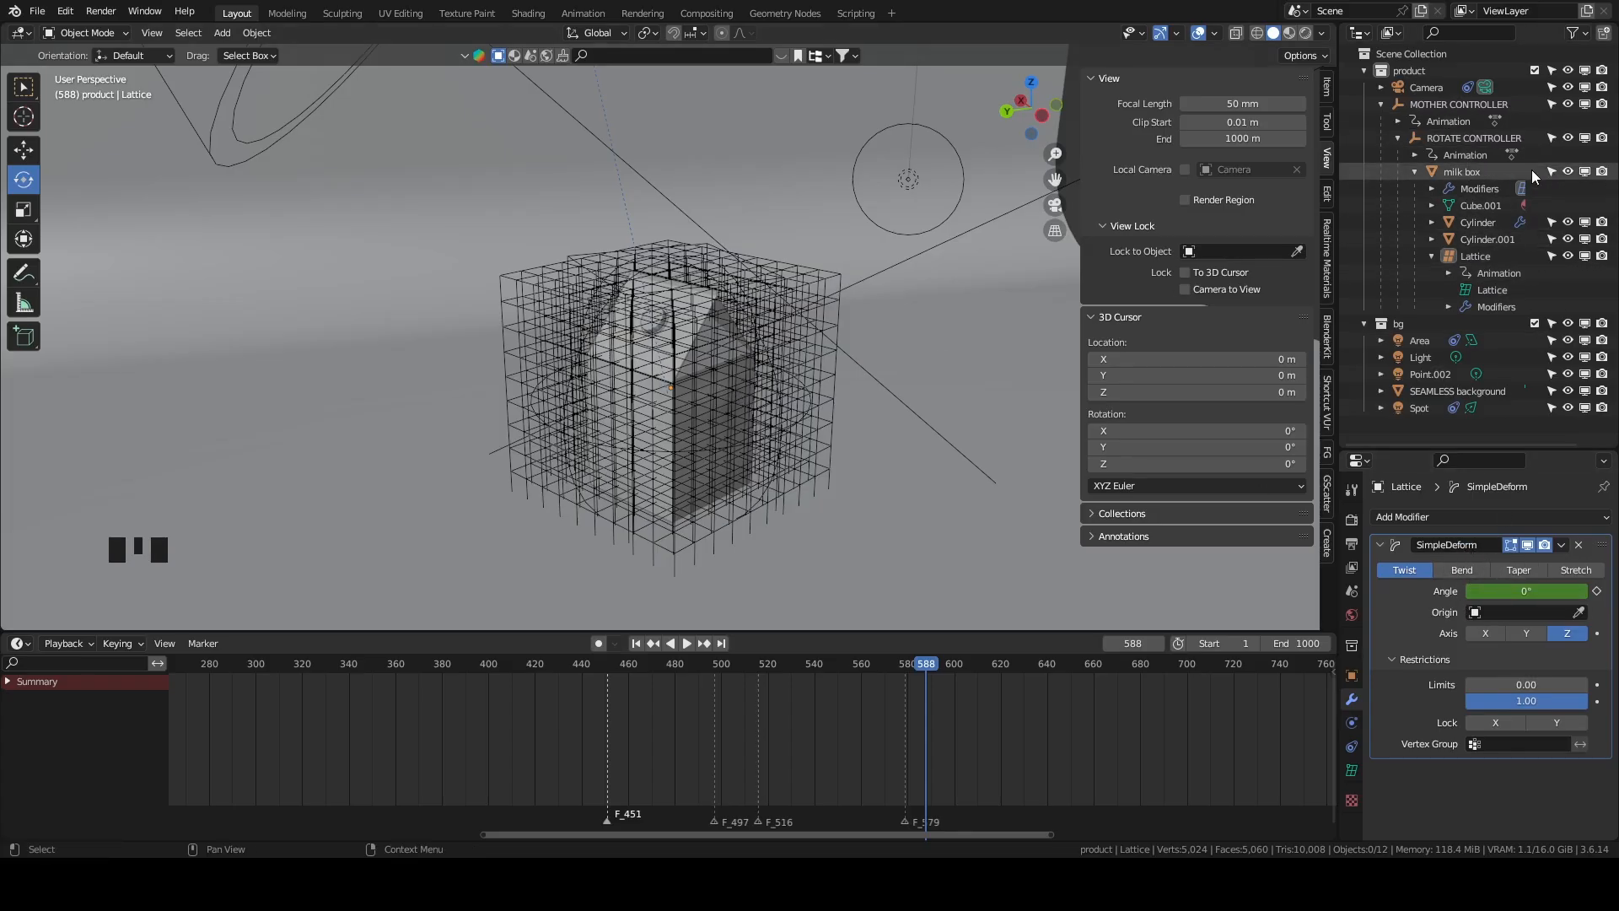
Hide the Lattice to examine the milk box and its Lattice modifier, then show the Lattice again.
{"action": "left_click", "coordinate": [1568, 256]}
{"action": "scroll", "coordinate": [712, 357], "scroll_direction": "up", "scroll_amount": 3}
{"action": "left_click", "coordinate": [690, 344]}
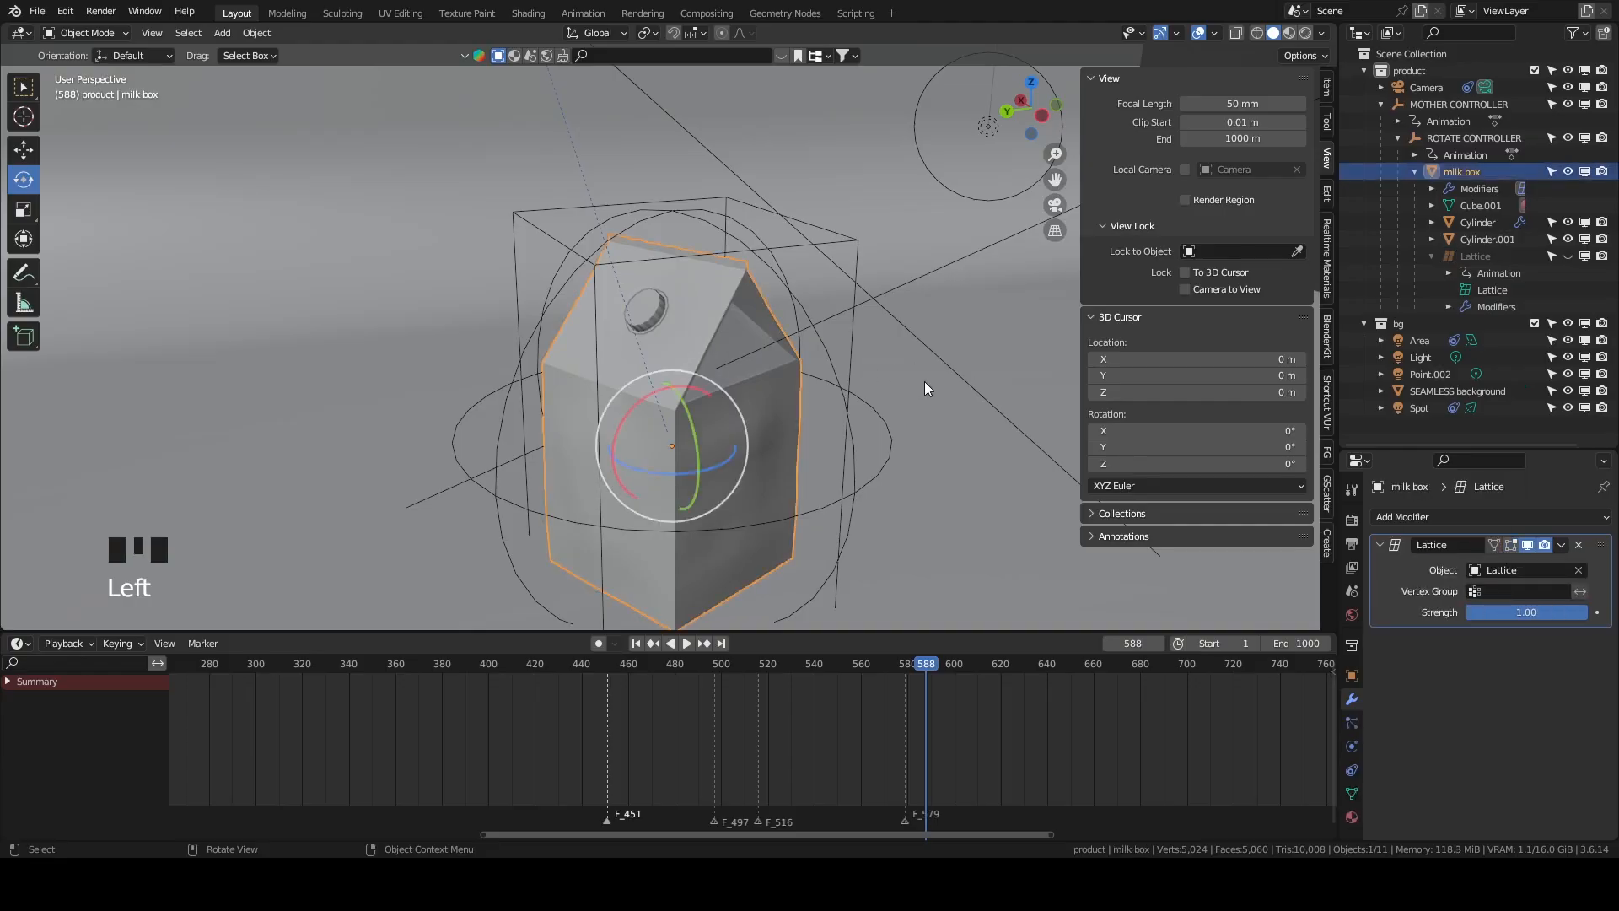
{"action": "mouse_move", "coordinate": [940, 379]}
{"action": "middle_mouse_down"}
{"action": "mouse_move", "coordinate": [971, 353]}
{"action": "mouse_move", "coordinate": [922, 376]}
{"action": "middle_mouse_up"}
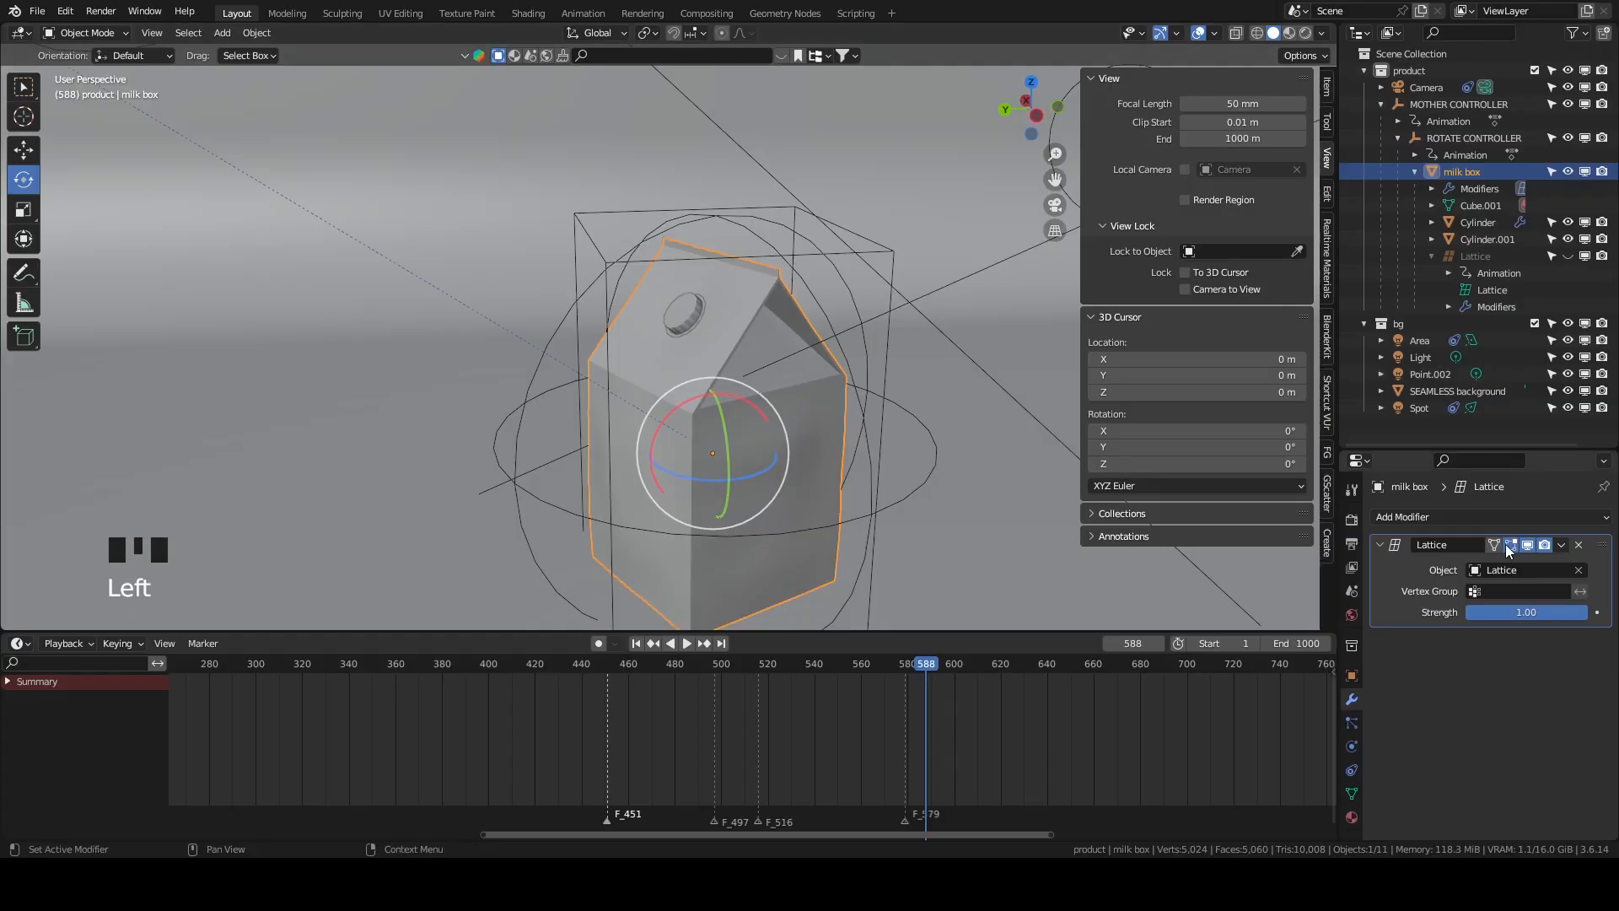
{"action": "scroll", "coordinate": [994, 430], "scroll_direction": "down", "scroll_amount": 3}
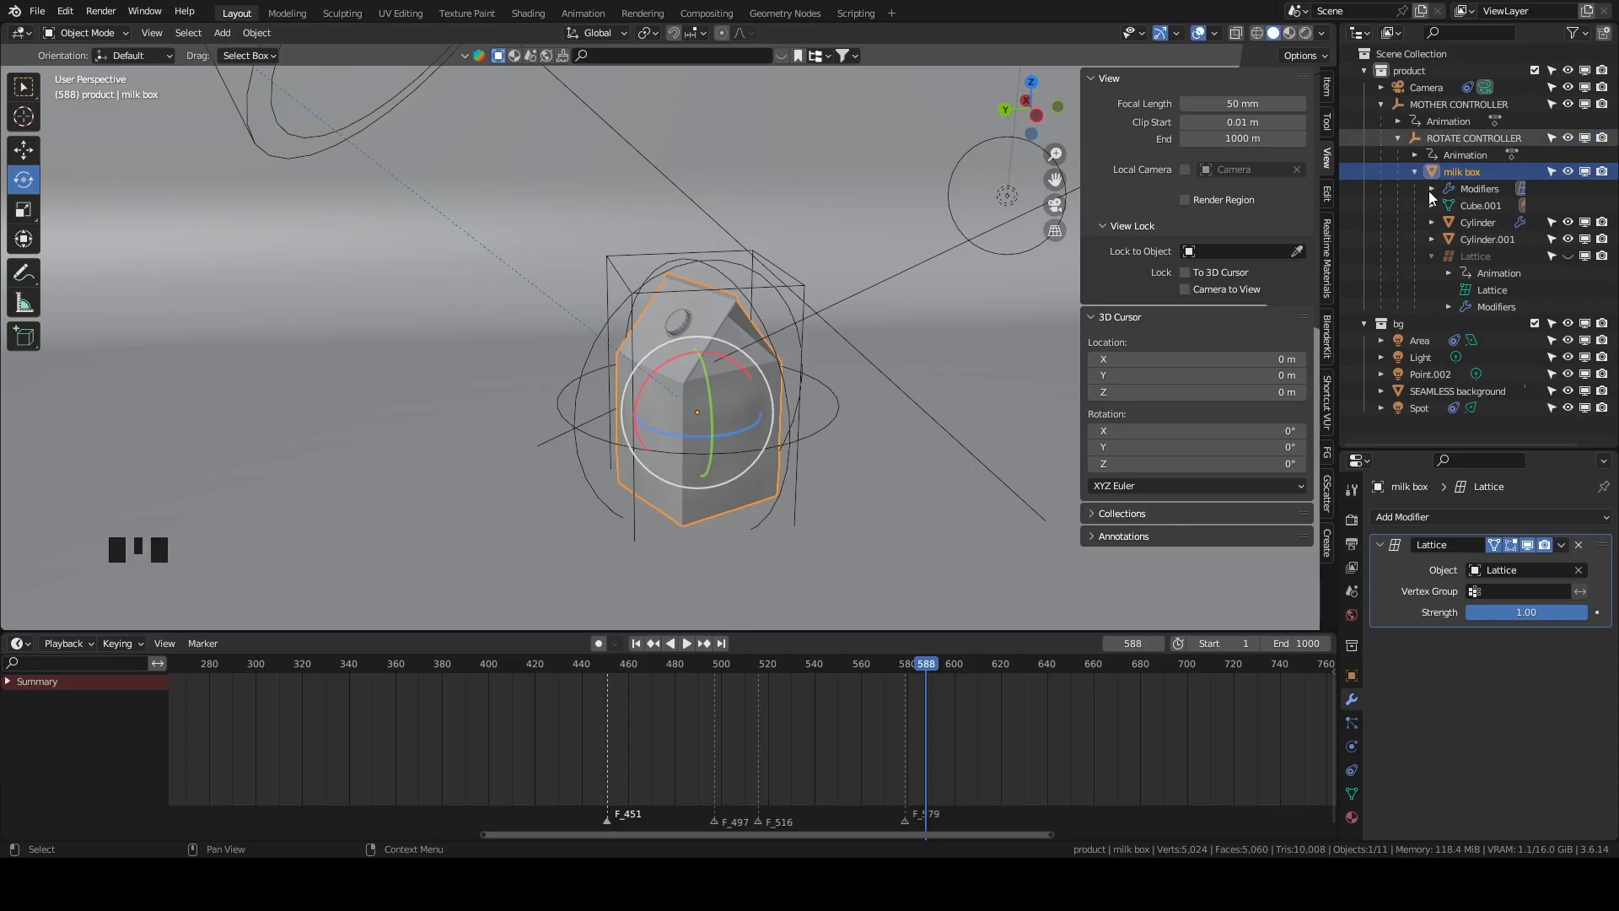
{"action": "left_click", "coordinate": [1567, 255]}
{"action": "left_click", "coordinate": [920, 559]}
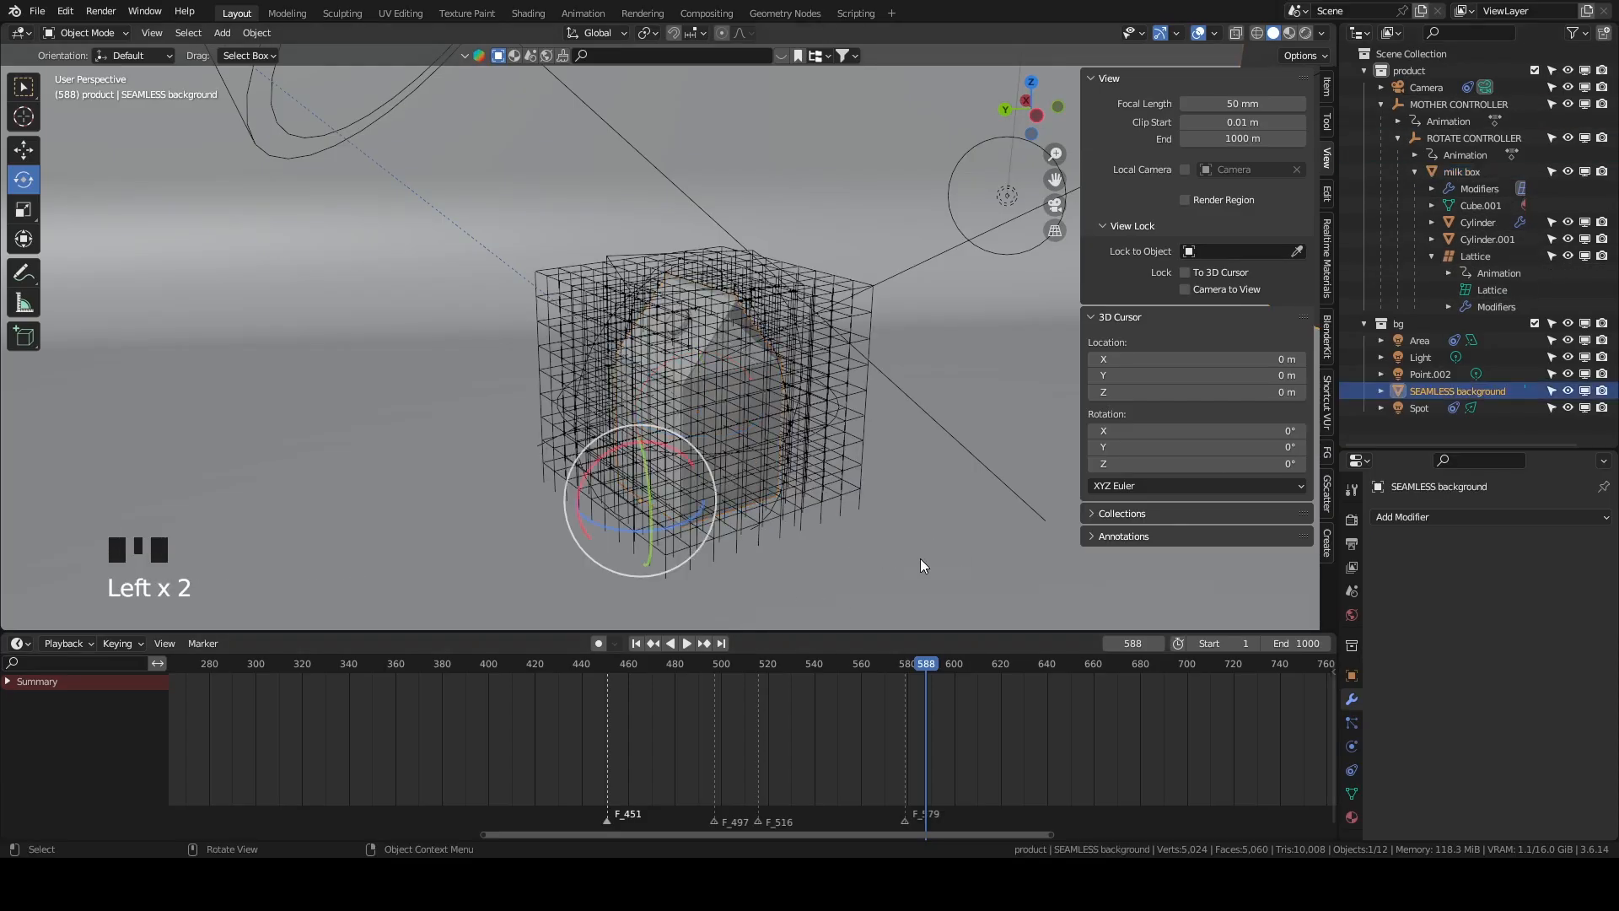
Replay the animation from about frame 372 with overlays hidden, checking the twist from several angles, and stop at frame 588.
{"action": "left_click", "coordinate": [424, 664]}
{"action": "key", "text": "space"}
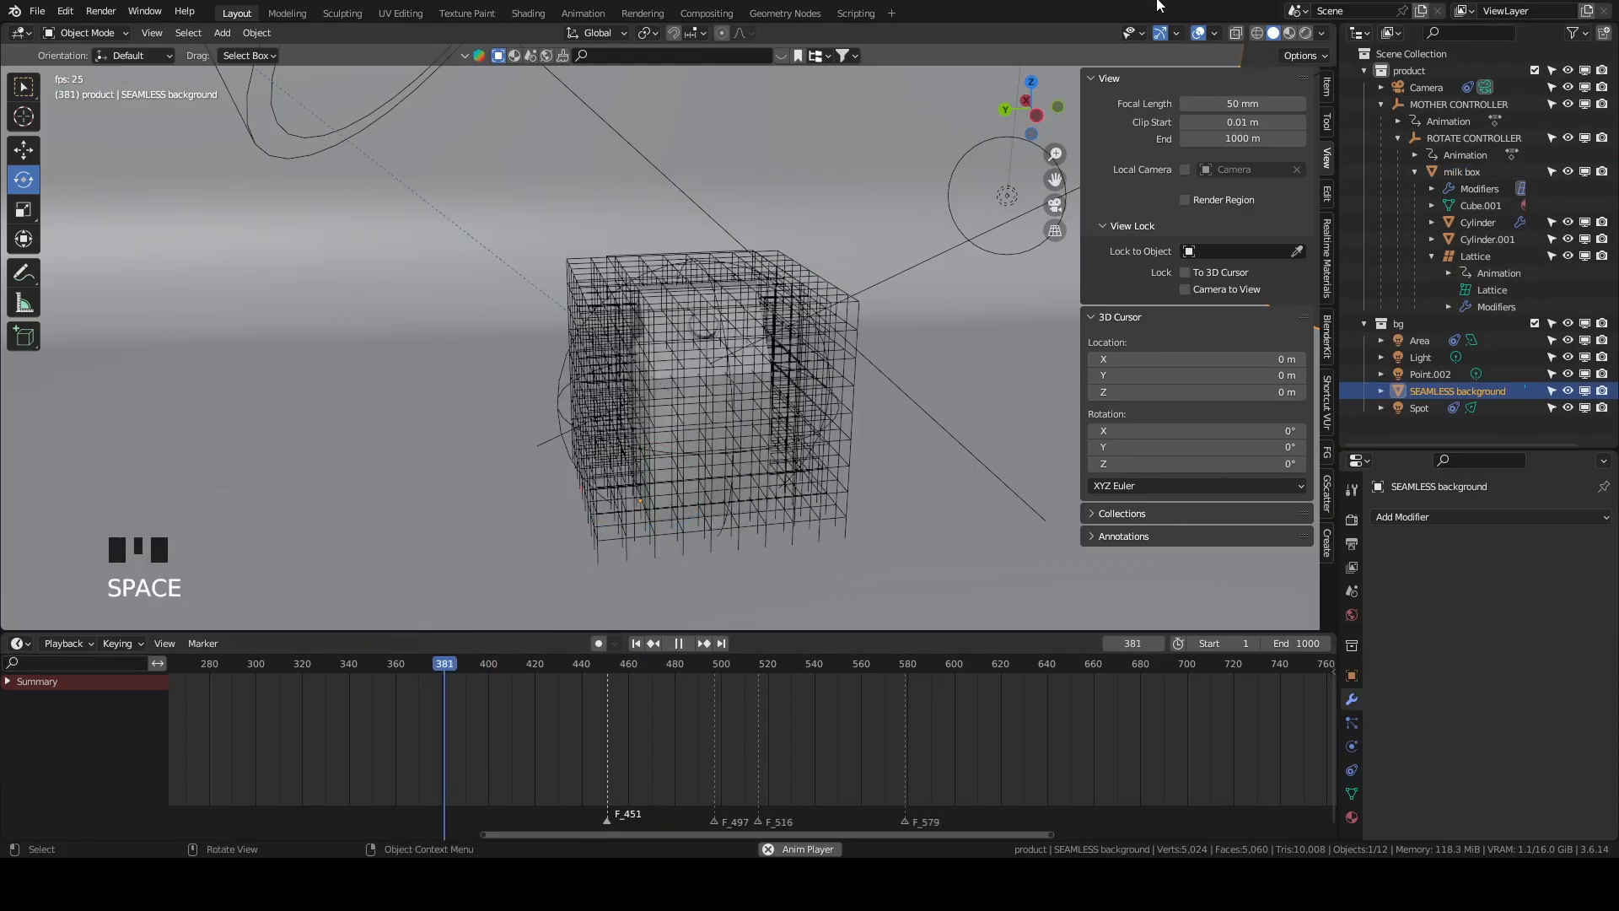
{"action": "left_click", "coordinate": [1198, 32]}
{"action": "mouse_move", "coordinate": [757, 425]}
{"action": "middle_mouse_down"}
{"action": "mouse_move", "coordinate": [813, 382]}
{"action": "mouse_move", "coordinate": [830, 406]}
{"action": "middle_mouse_up"}
{"action": "scroll", "coordinate": [812, 381], "scroll_direction": "down", "scroll_amount": 4}
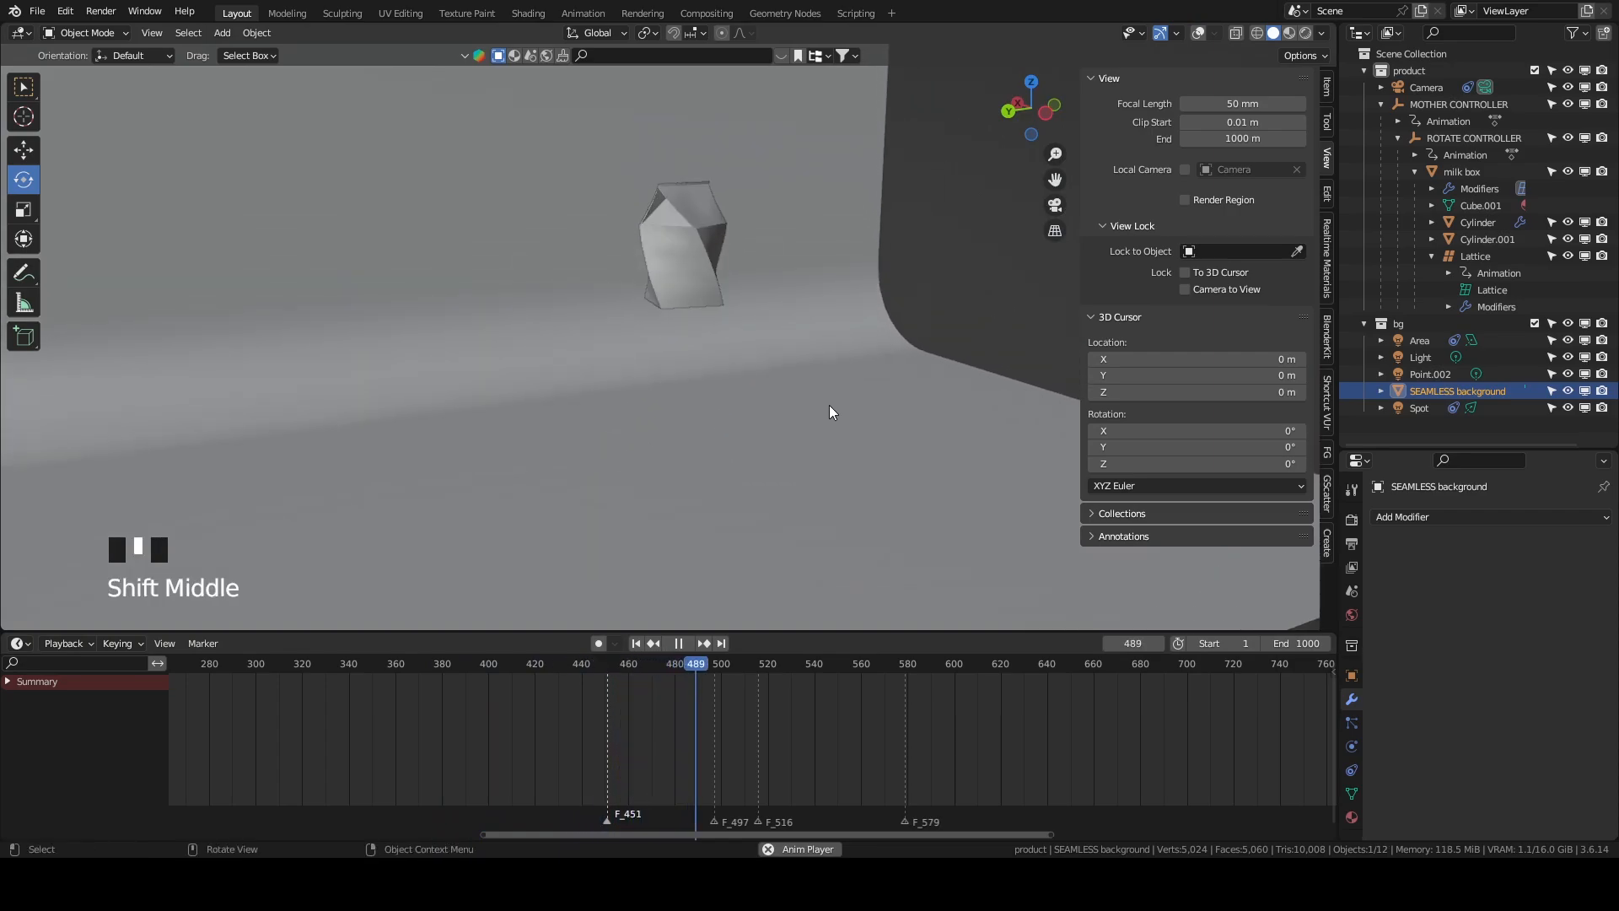
{"action": "scroll", "coordinate": [765, 246], "scroll_direction": "up", "scroll_amount": 1}
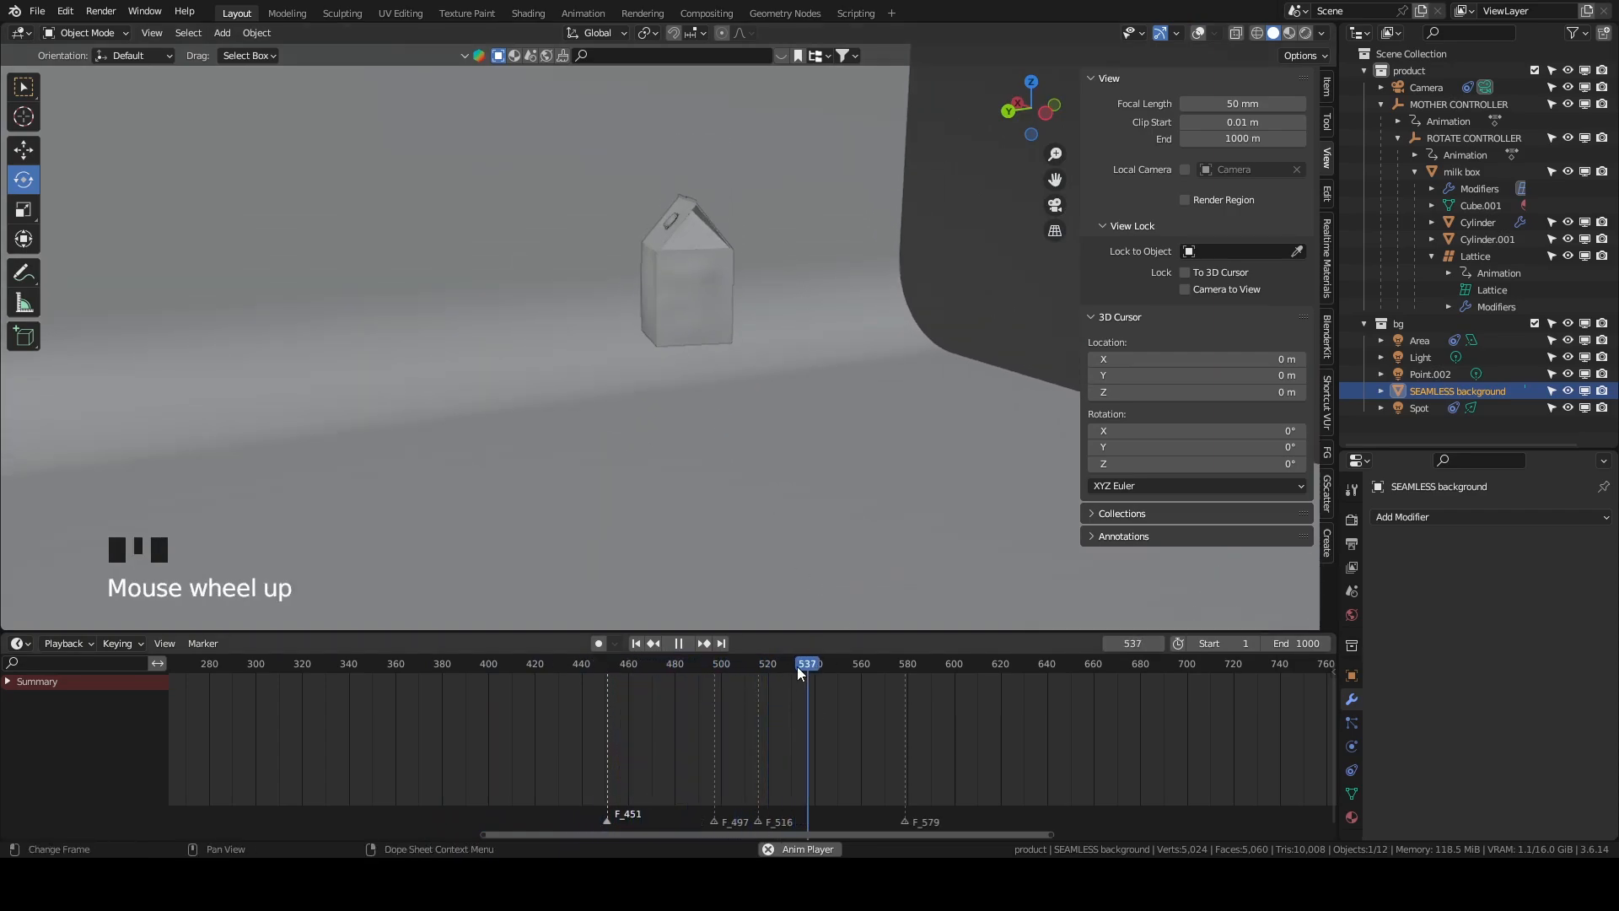
{"action": "left_click_drag", "start_coordinate": [799, 667], "coordinate": [924, 564]}
{"action": "middle_click_drag", "start_coordinate": [924, 565], "coordinate": [968, 295]}
{"action": "scroll", "coordinate": [851, 376], "scroll_direction": "up", "scroll_amount": 3}
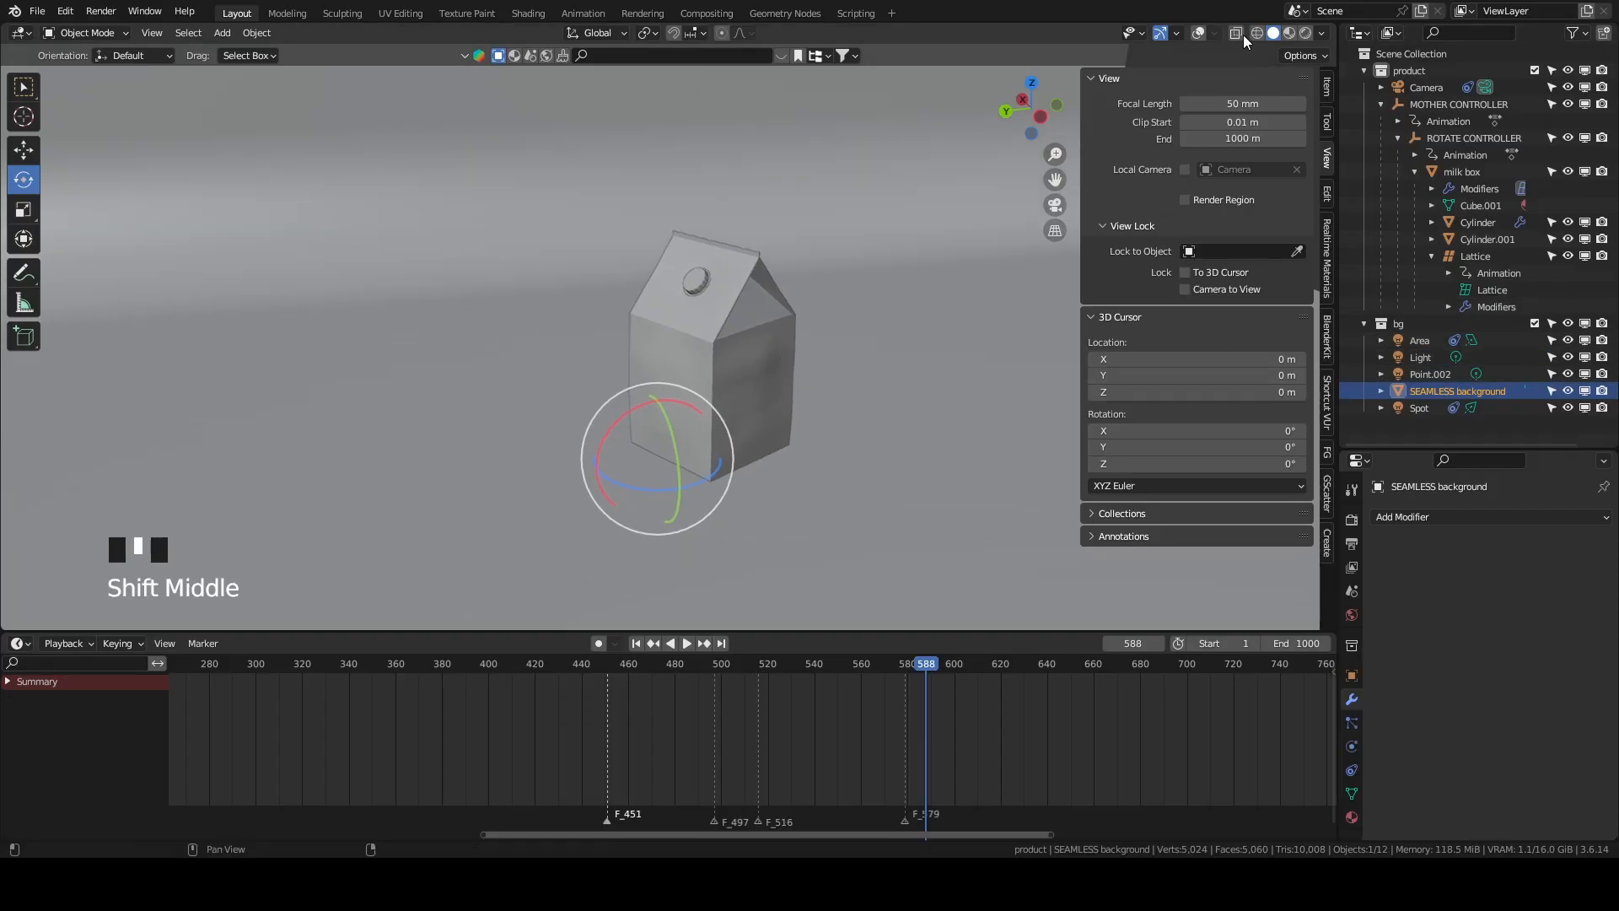
Show the overlays again, deselect everything and save the file as spin tutorial_2.blend.
{"action": "left_click", "coordinate": [1198, 32]}
{"action": "scroll", "coordinate": [958, 360], "scroll_direction": "down", "scroll_amount": 11}
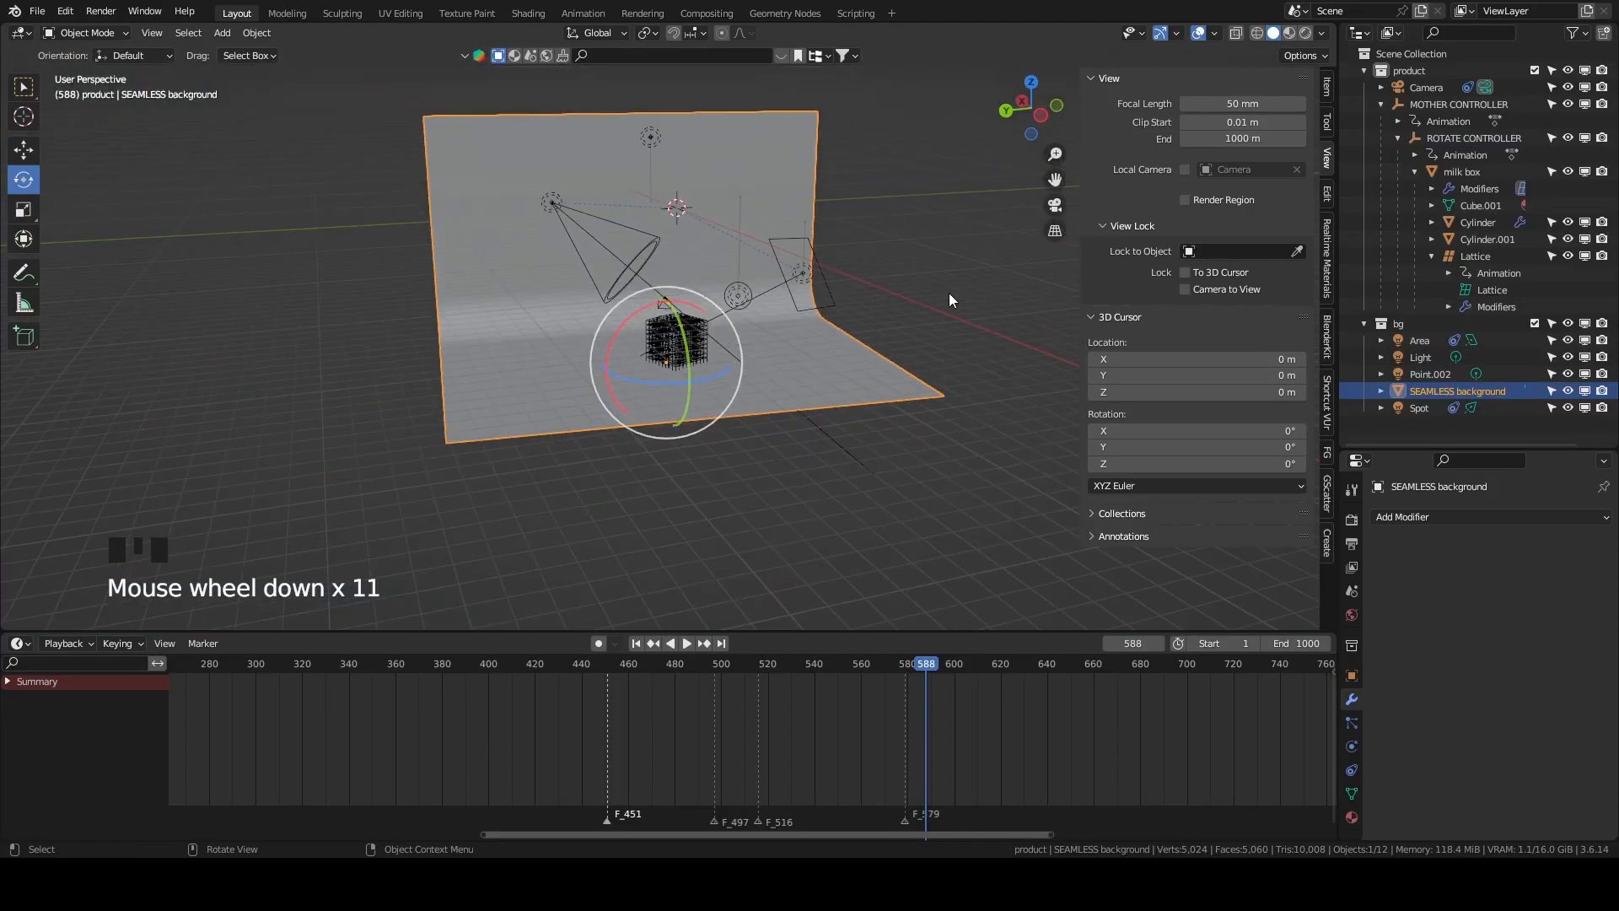
{"action": "left_click", "coordinate": [953, 286]}
{"action": "scroll", "coordinate": [953, 295], "scroll_direction": "up", "scroll_amount": 5}
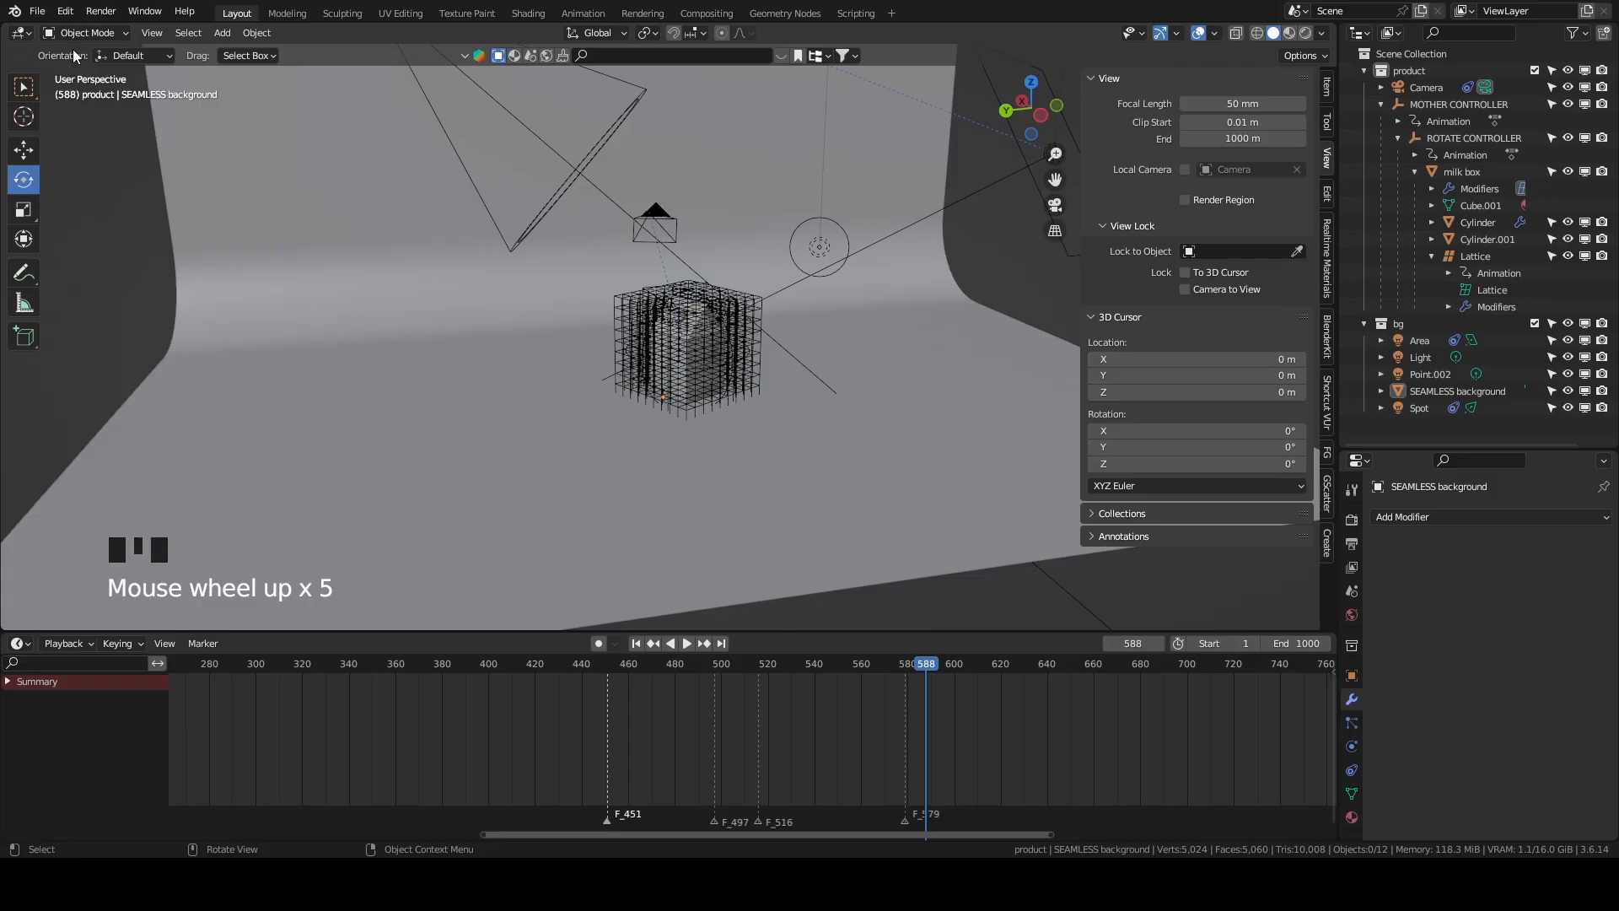
{"action": "left_click", "coordinate": [38, 12]}
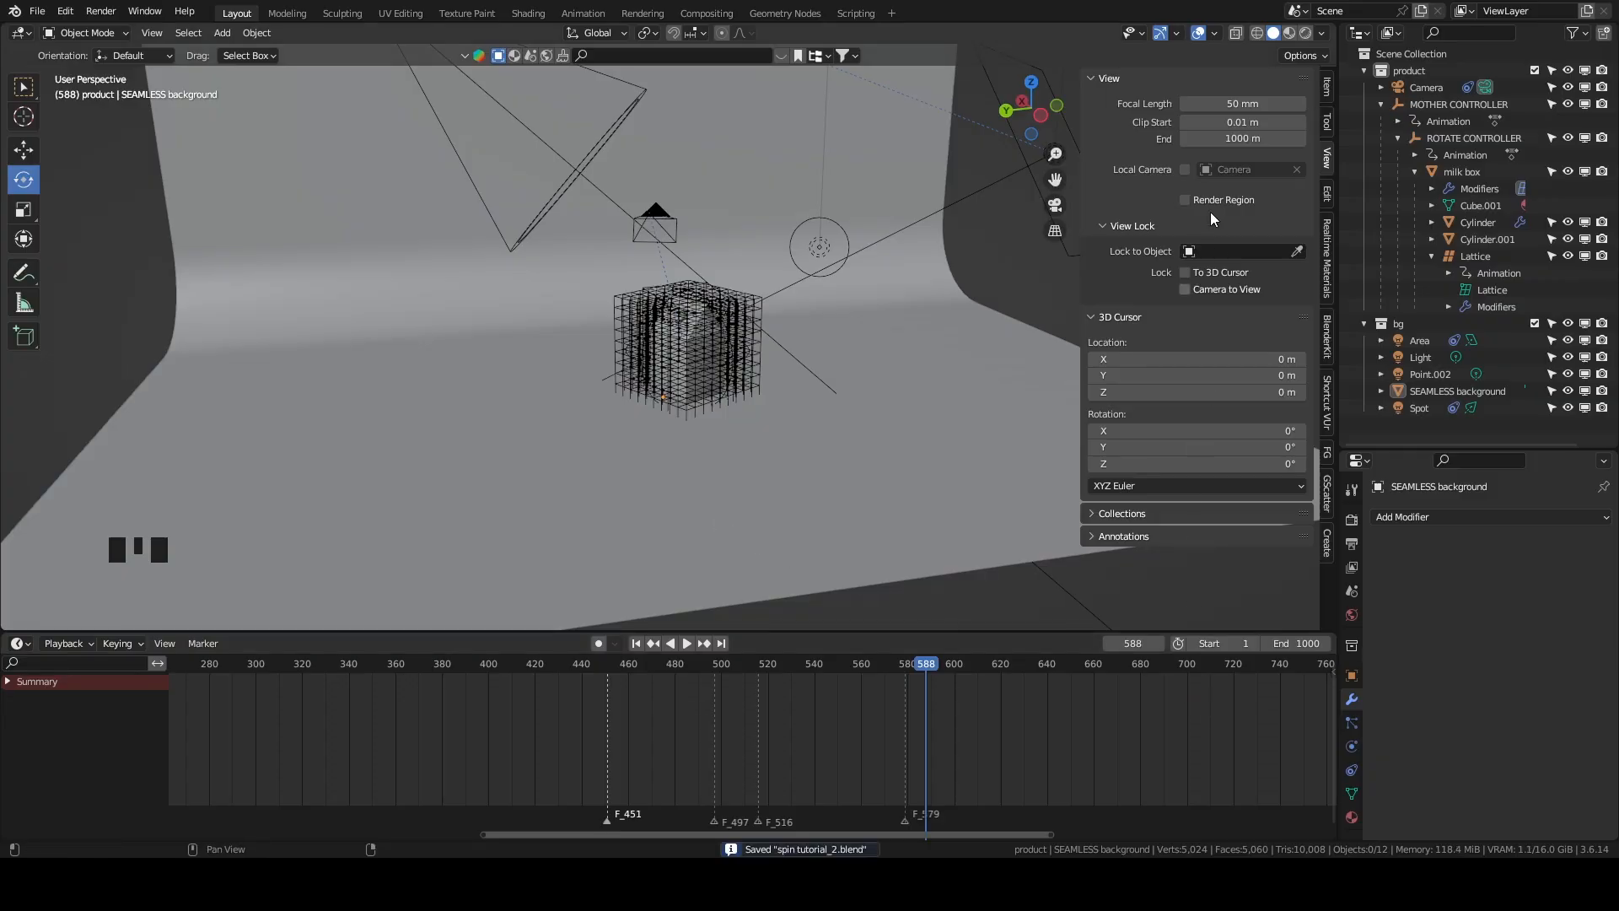
Select the Lattice around the milk box and switch to the Move tool.
{"action": "scroll", "coordinate": [691, 312], "scroll_direction": "up", "scroll_amount": 4}
{"action": "left_click", "coordinate": [689, 314]}
{"action": "scroll", "coordinate": [703, 297], "scroll_direction": "up", "scroll_amount": 4}
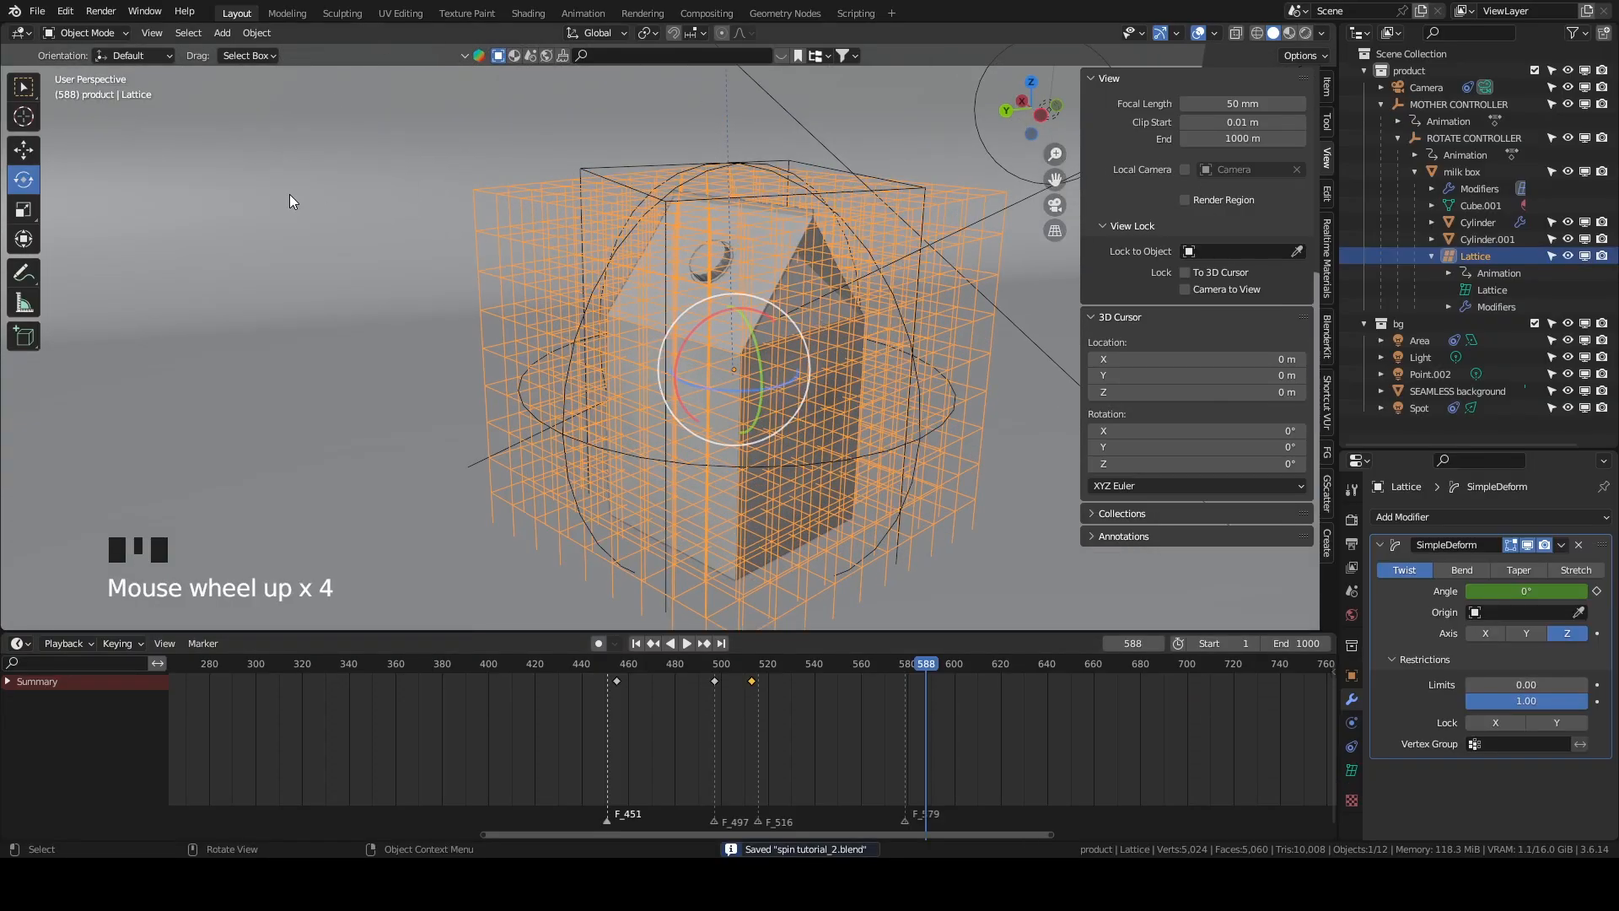
{"action": "left_click", "coordinate": [25, 153]}
{"action": "middle_click_drag", "start_coordinate": [418, 284], "coordinate": [483, 326]}
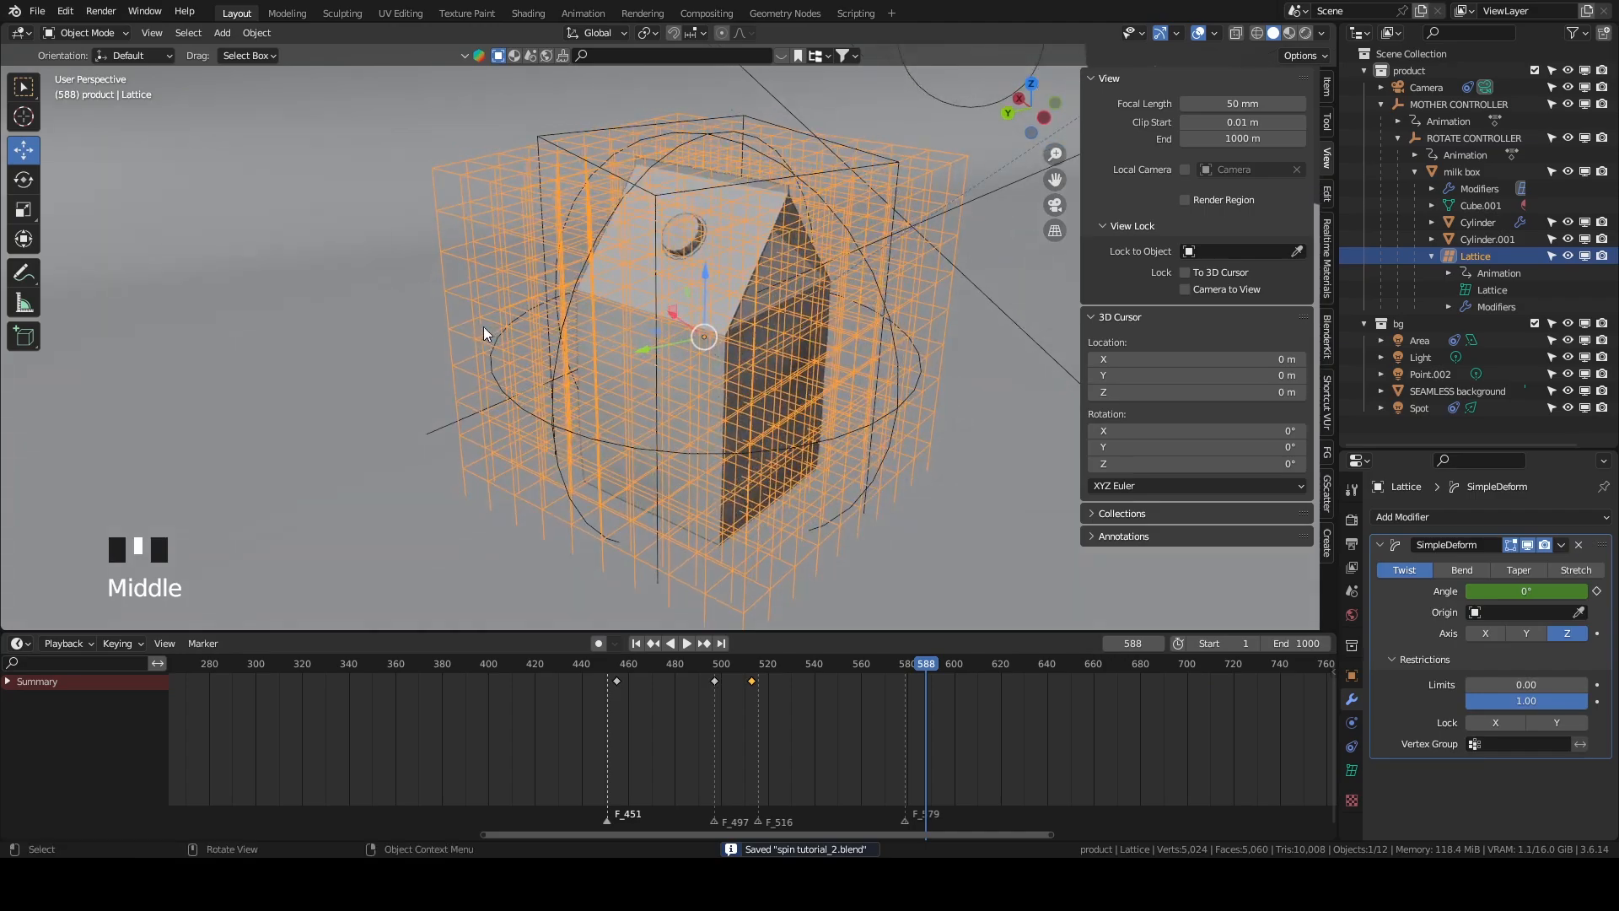
{"action": "key", "text": "Tab"}
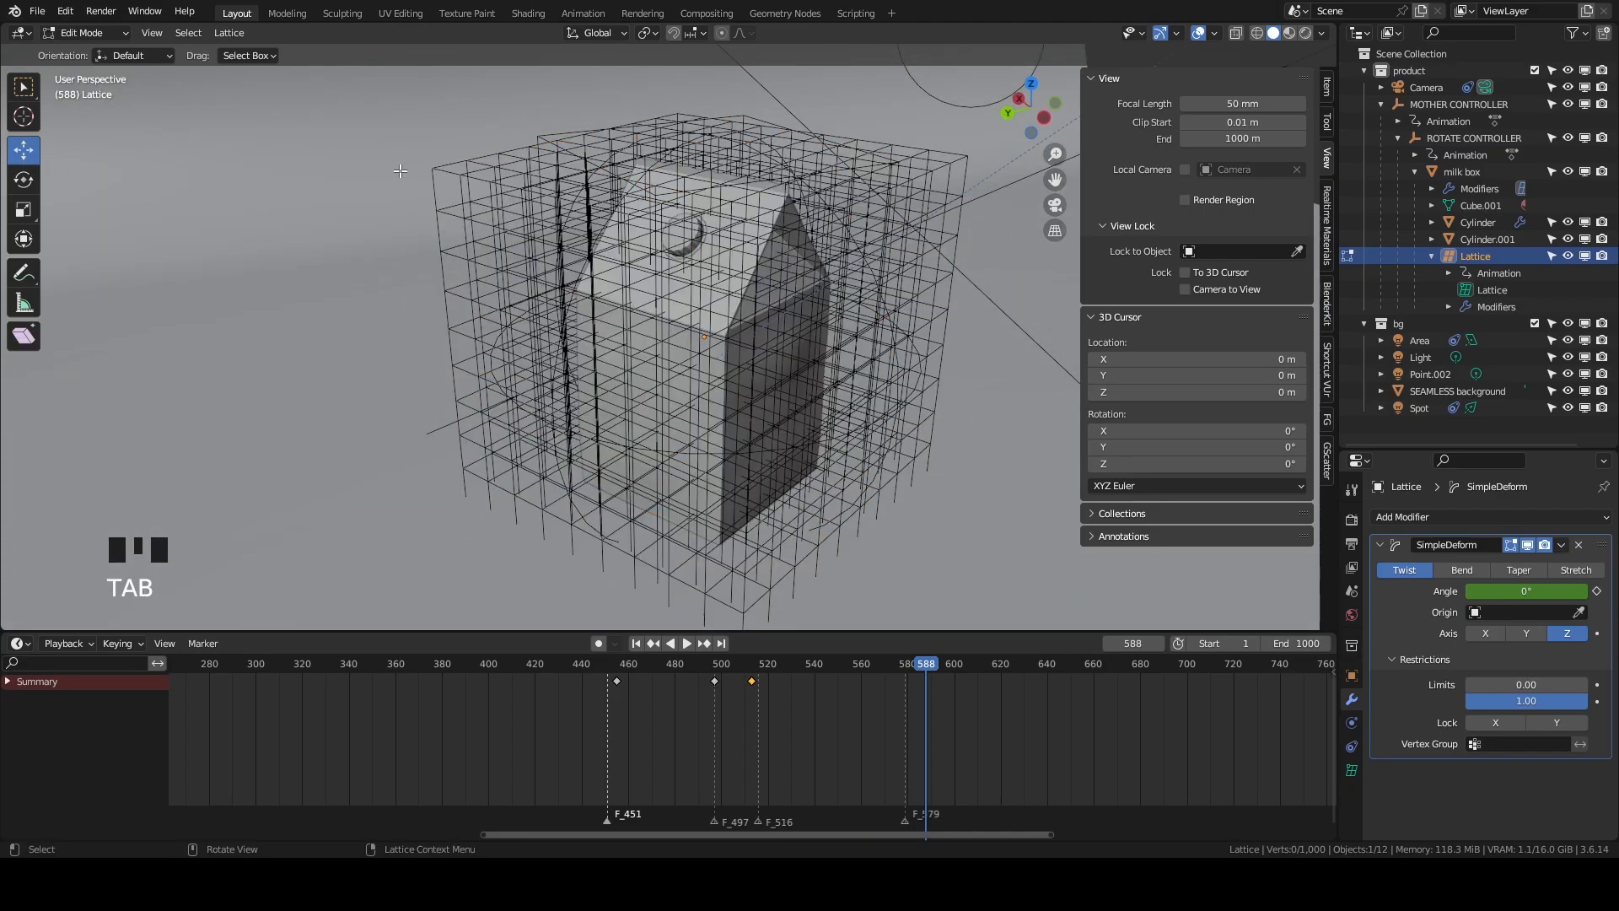
{"action": "scroll", "coordinate": [397, 204], "scroll_direction": "down", "scroll_amount": 1}
{"action": "scroll", "coordinate": [406, 205], "scroll_direction": "up", "scroll_amount": 1}
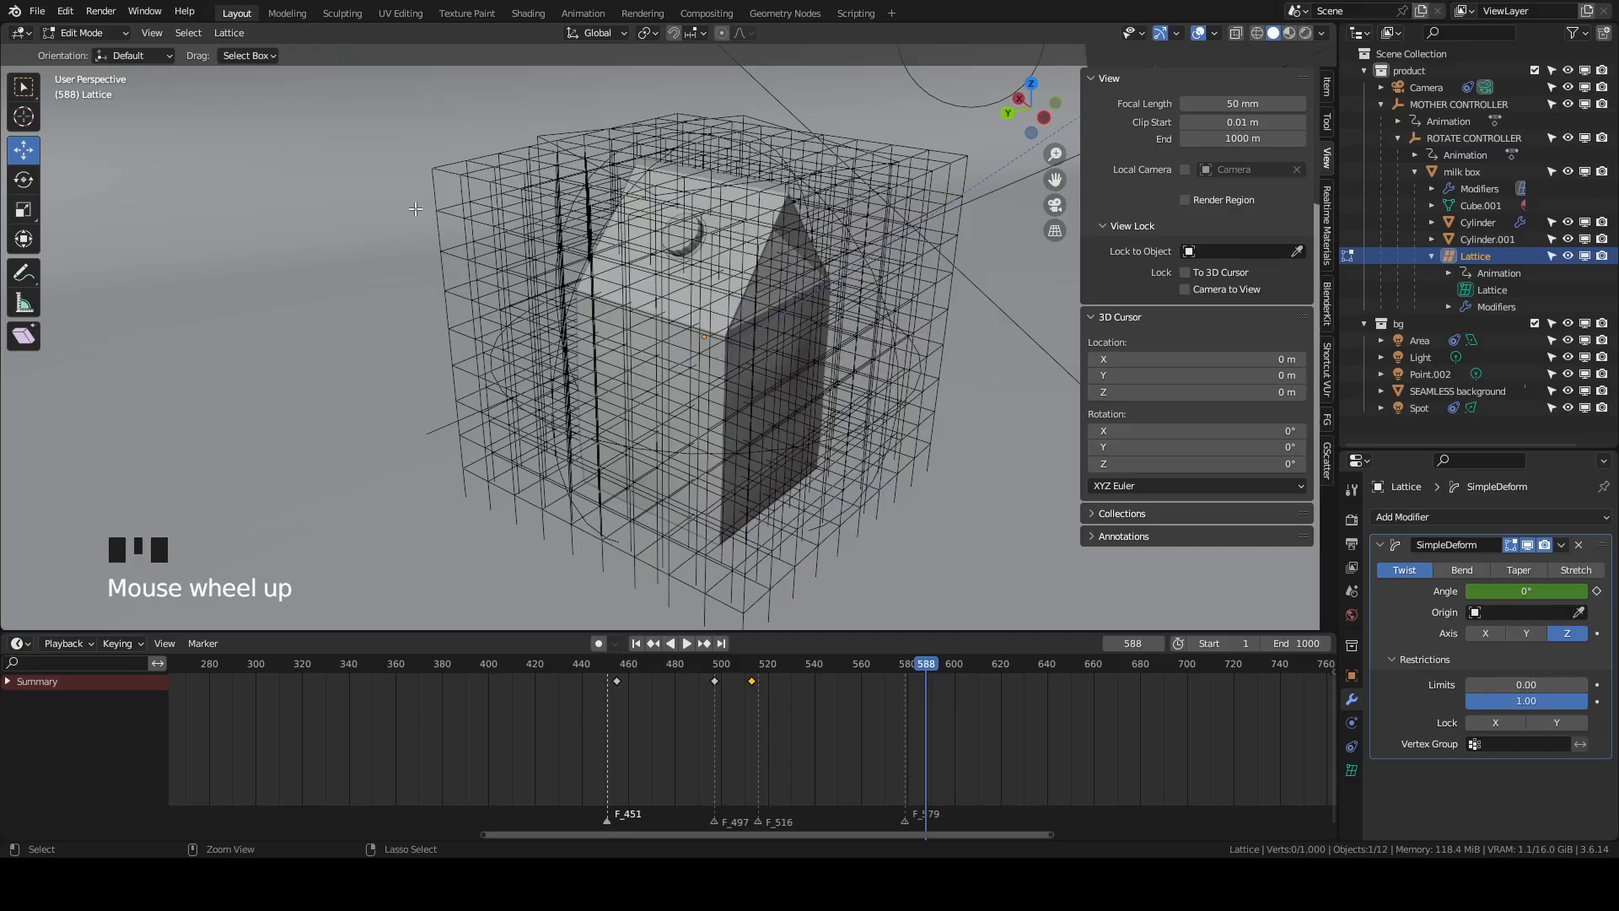
{"action": "key", "text": "ctrl+z"}
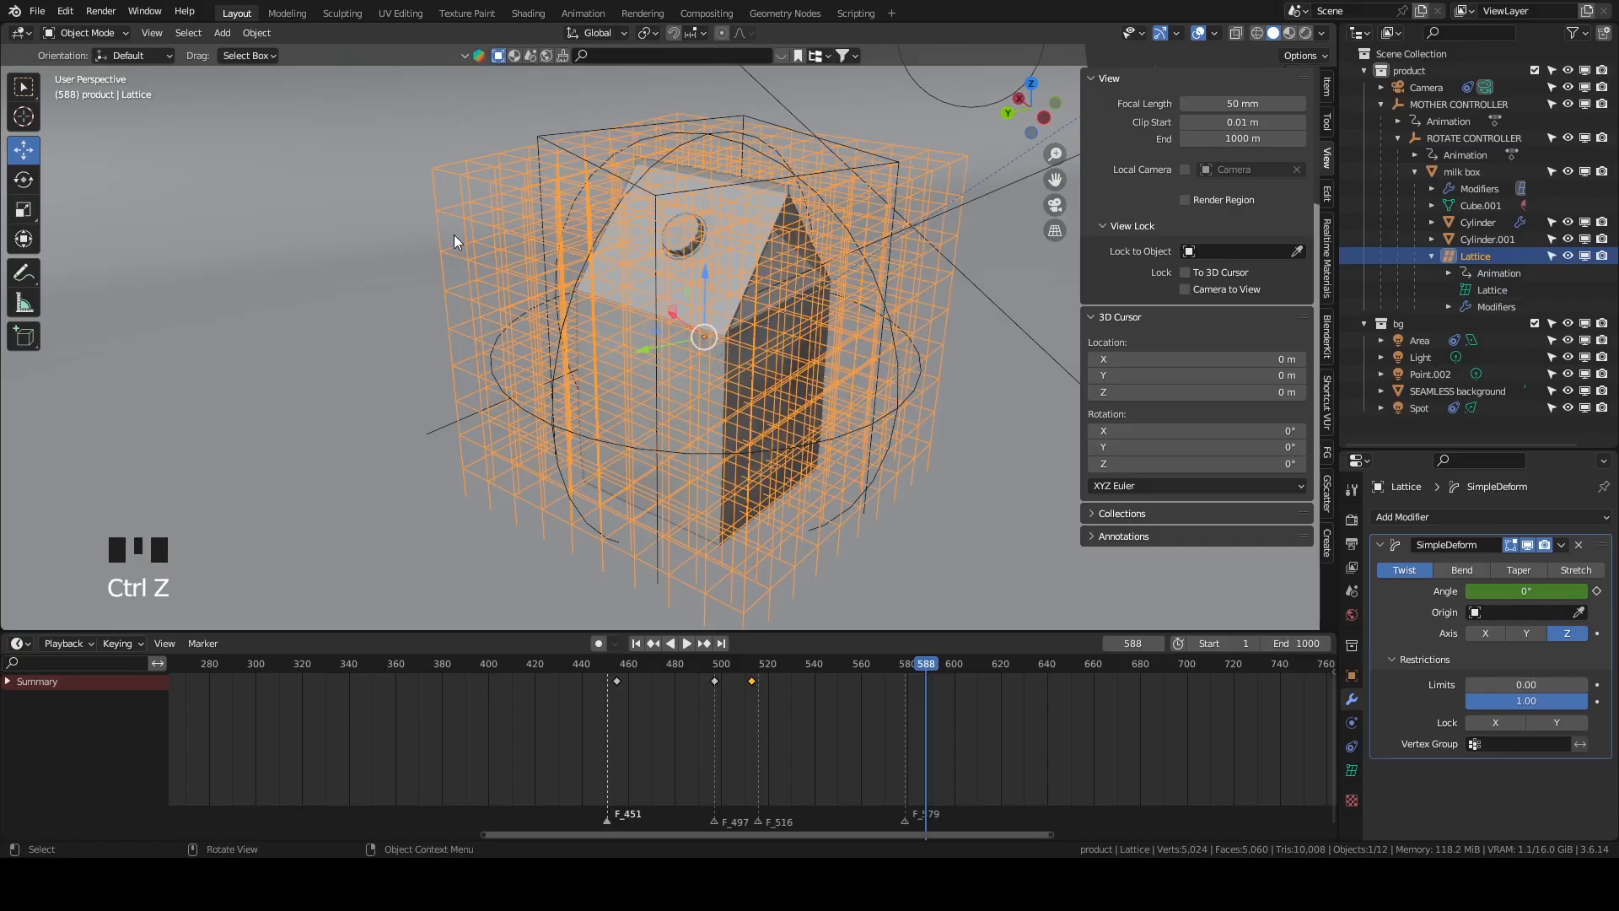
Deselect everything, hide the Lattice in the viewport and move the playhead to frame 608.
{"action": "scroll", "coordinate": [453, 234], "scroll_direction": "down", "scroll_amount": 8}
{"action": "left_click", "coordinate": [970, 438]}
{"action": "scroll", "coordinate": [948, 671], "scroll_direction": "up", "scroll_amount": 5}
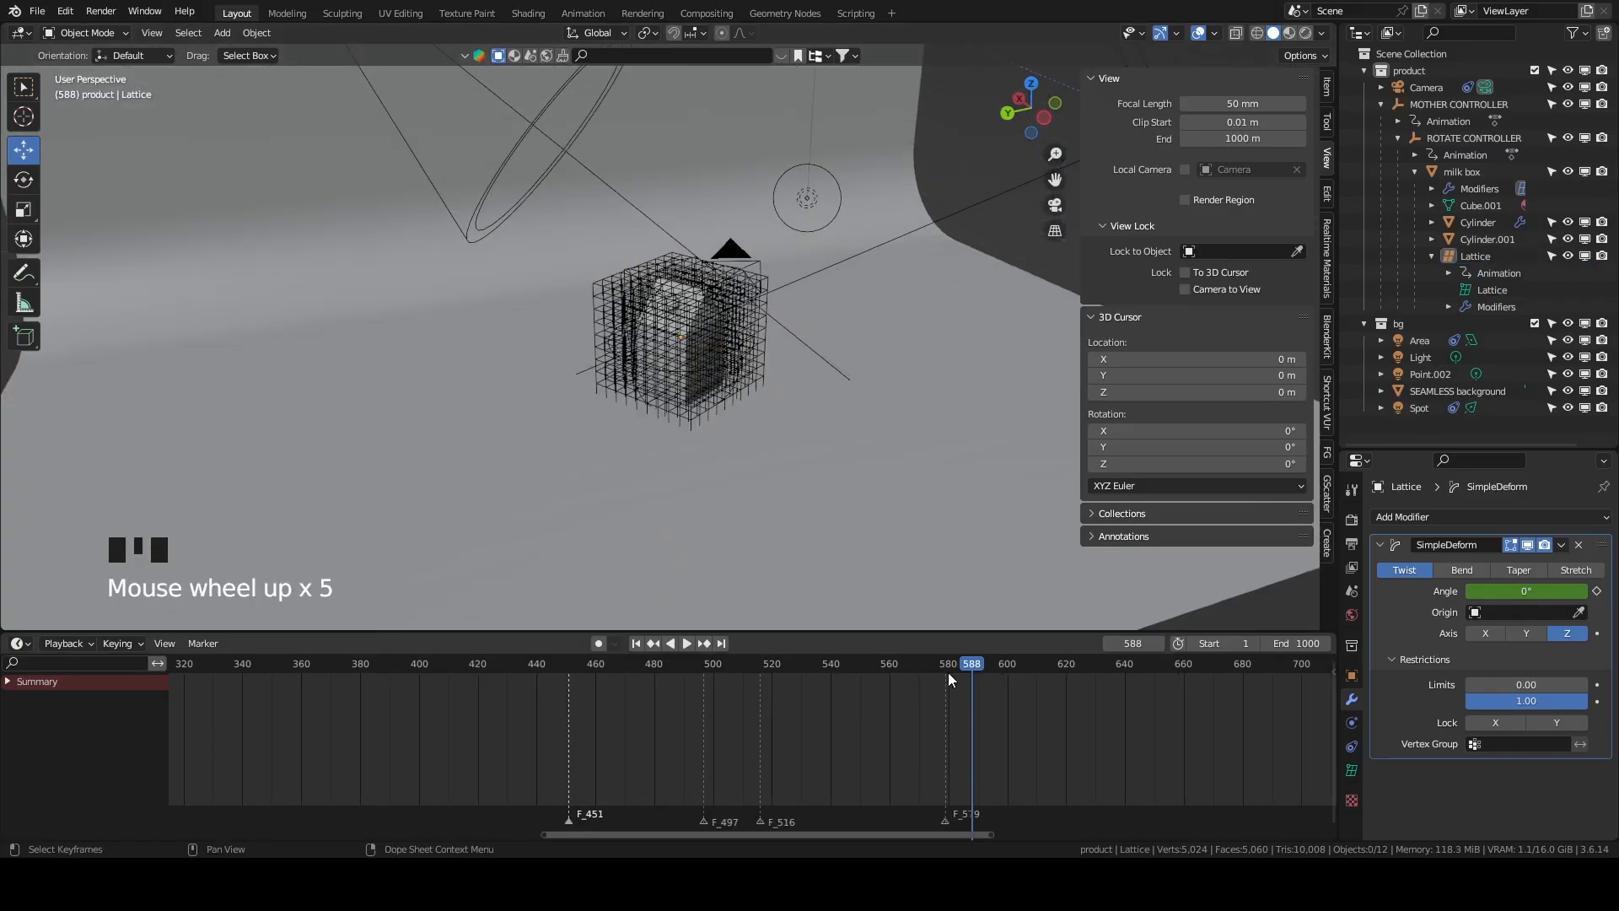
{"action": "left_click_drag", "start_coordinate": [953, 670], "coordinate": [995, 680]}
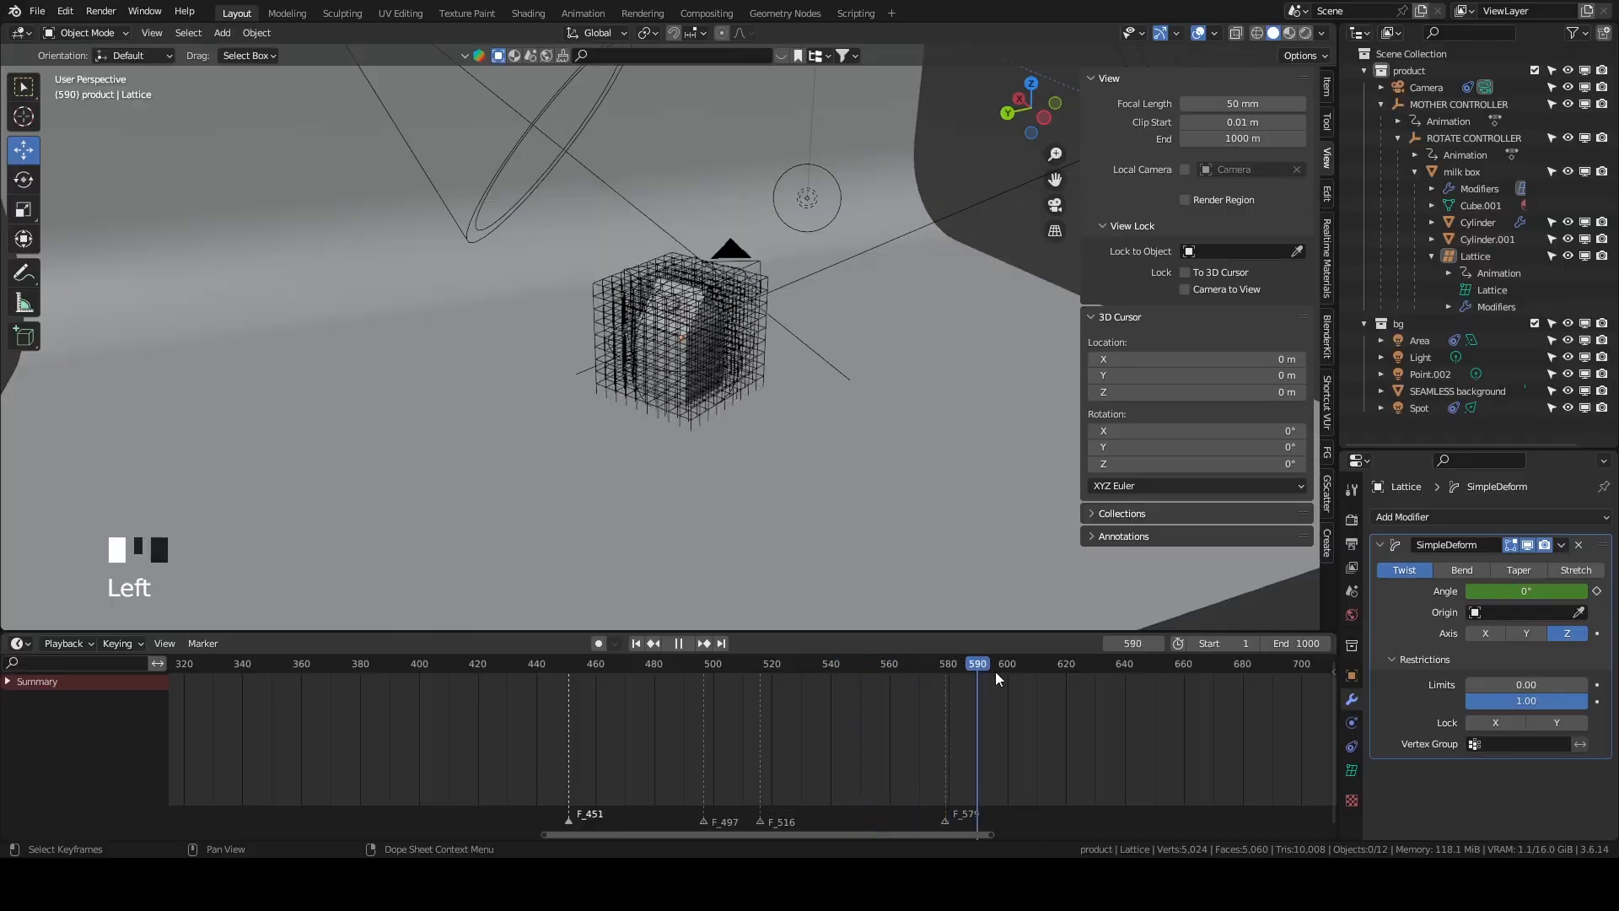
{"action": "scroll", "coordinate": [799, 376], "scroll_direction": "up", "scroll_amount": 2}
{"action": "left_click", "coordinate": [1570, 257]}
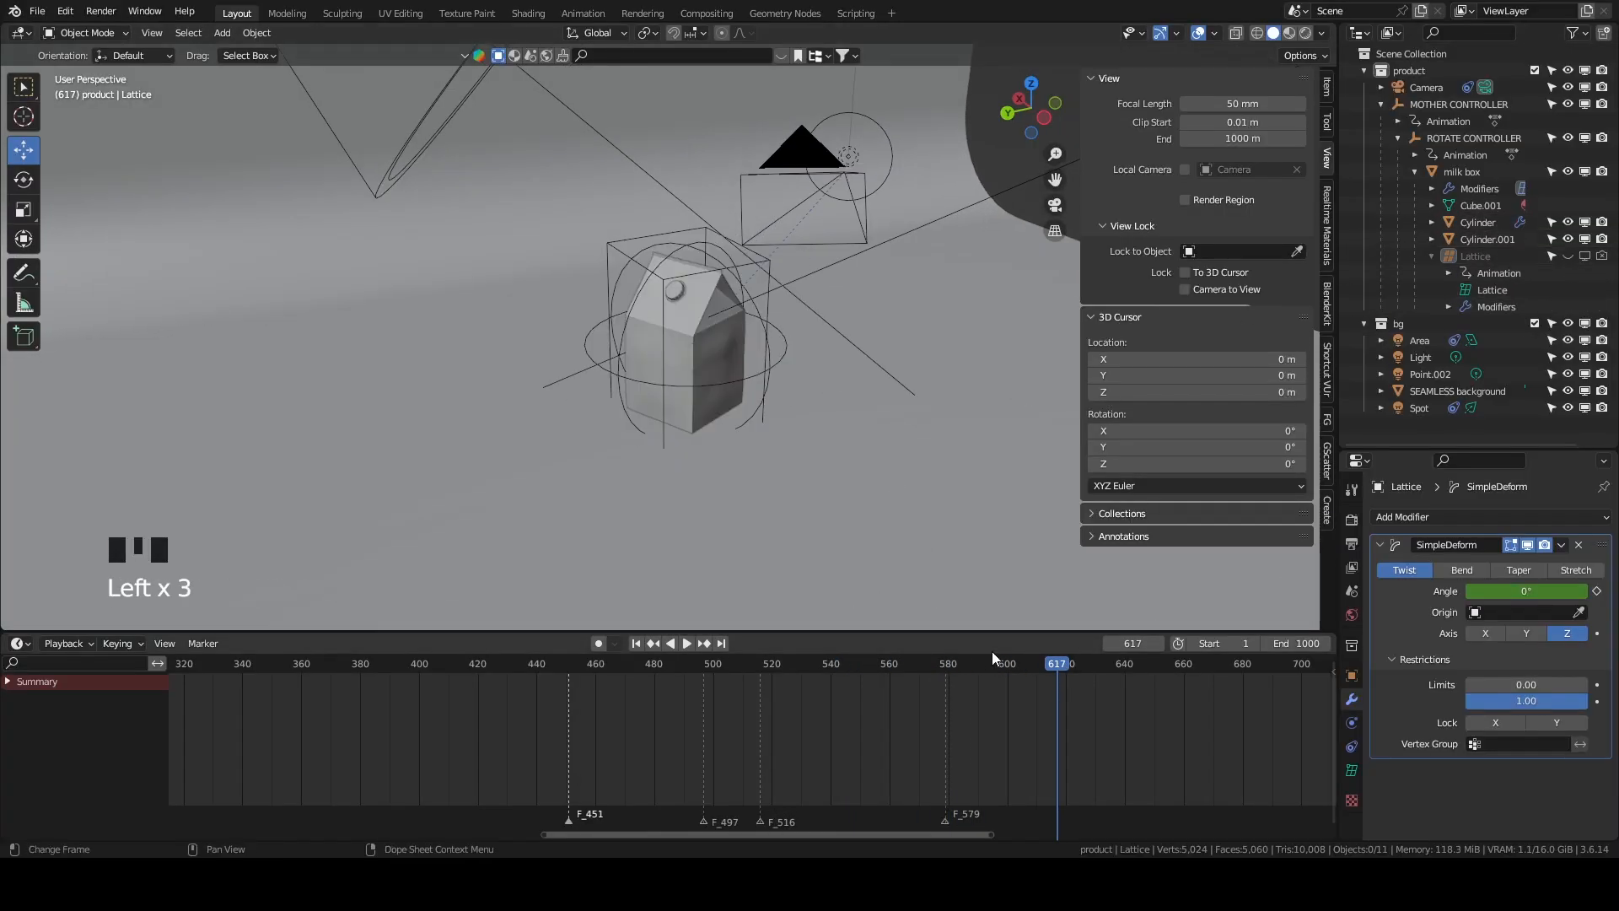
{"action": "left_click_drag", "start_coordinate": [994, 656], "coordinate": [1030, 662]}
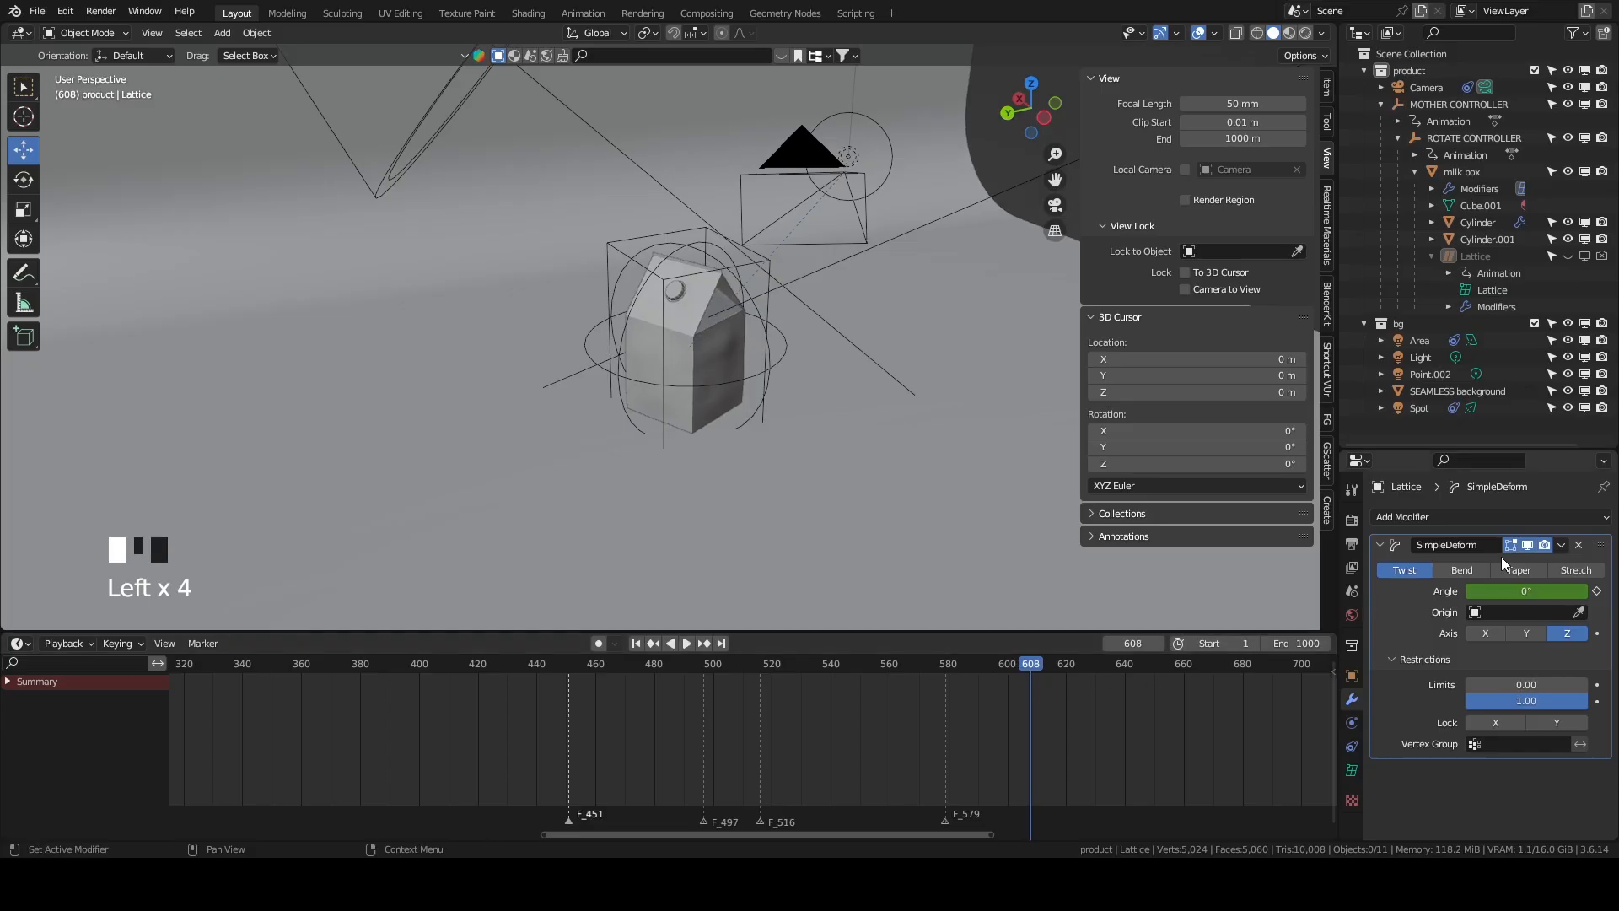
Select the milk box and scrub to frame 491 to examine its twisted shape.
{"action": "left_click", "coordinate": [1561, 545]}
{"action": "left_click", "coordinate": [706, 356]}
{"action": "middle_click_drag", "start_coordinate": [989, 515], "coordinate": [989, 493]}
{"action": "scroll", "coordinate": [1020, 686], "scroll_direction": "down", "scroll_amount": 5}
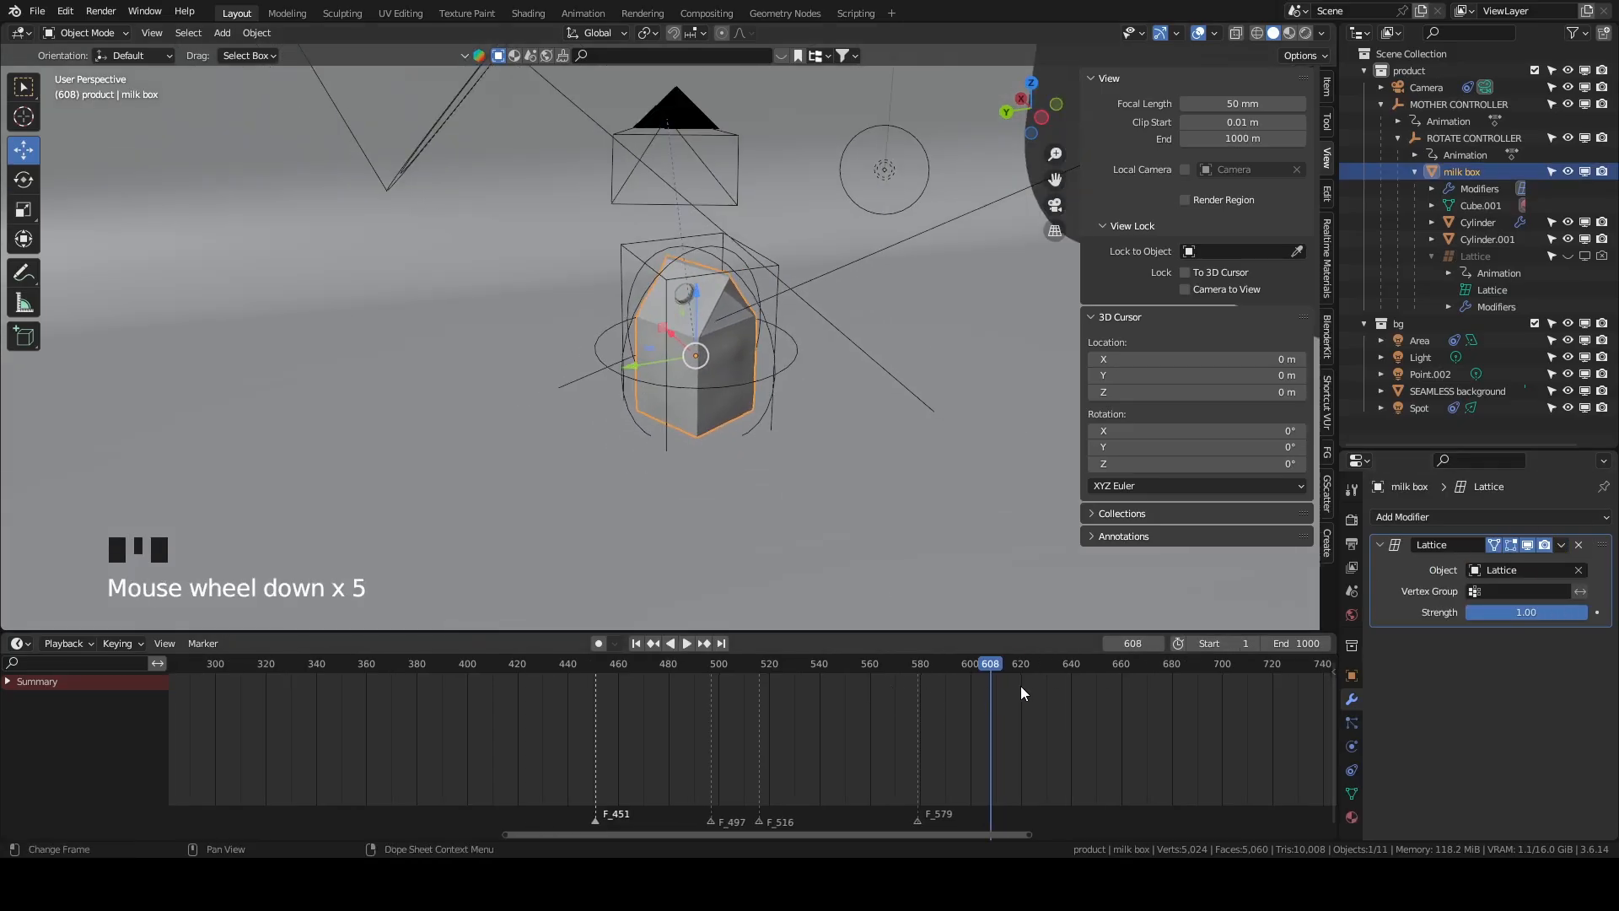
{"action": "key", "text": "space"}
{"action": "left_click", "coordinate": [755, 650]}
{"action": "left_click_drag", "start_coordinate": [756, 650], "coordinate": [696, 654]}
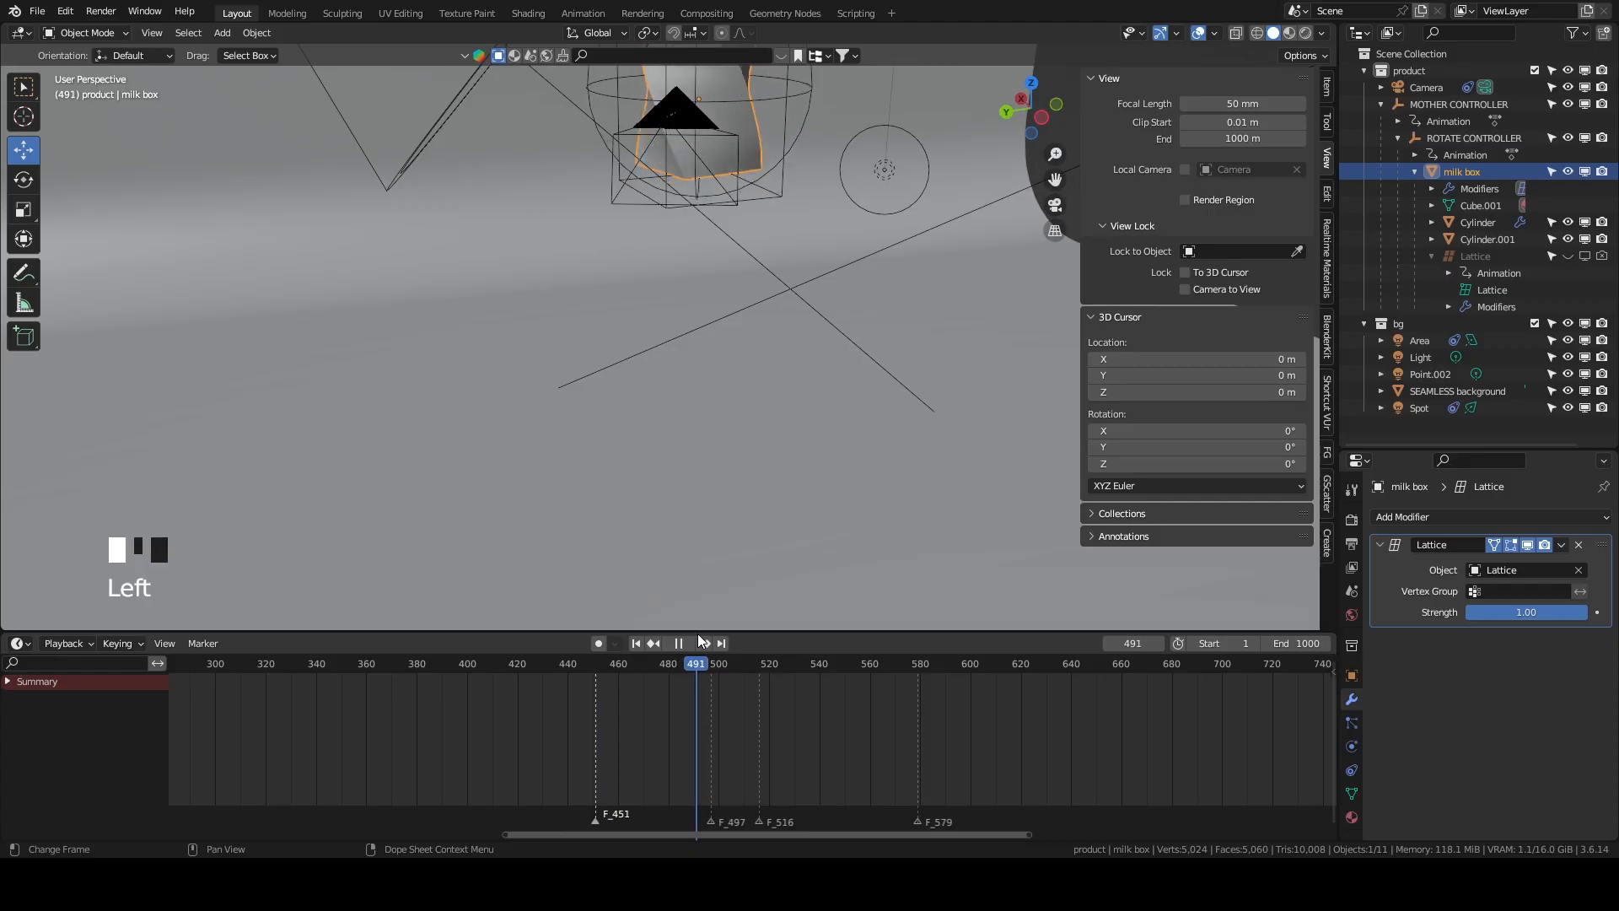
{"action": "middle_click_drag", "start_coordinate": [782, 315], "coordinate": [784, 492], "text": "shift"}
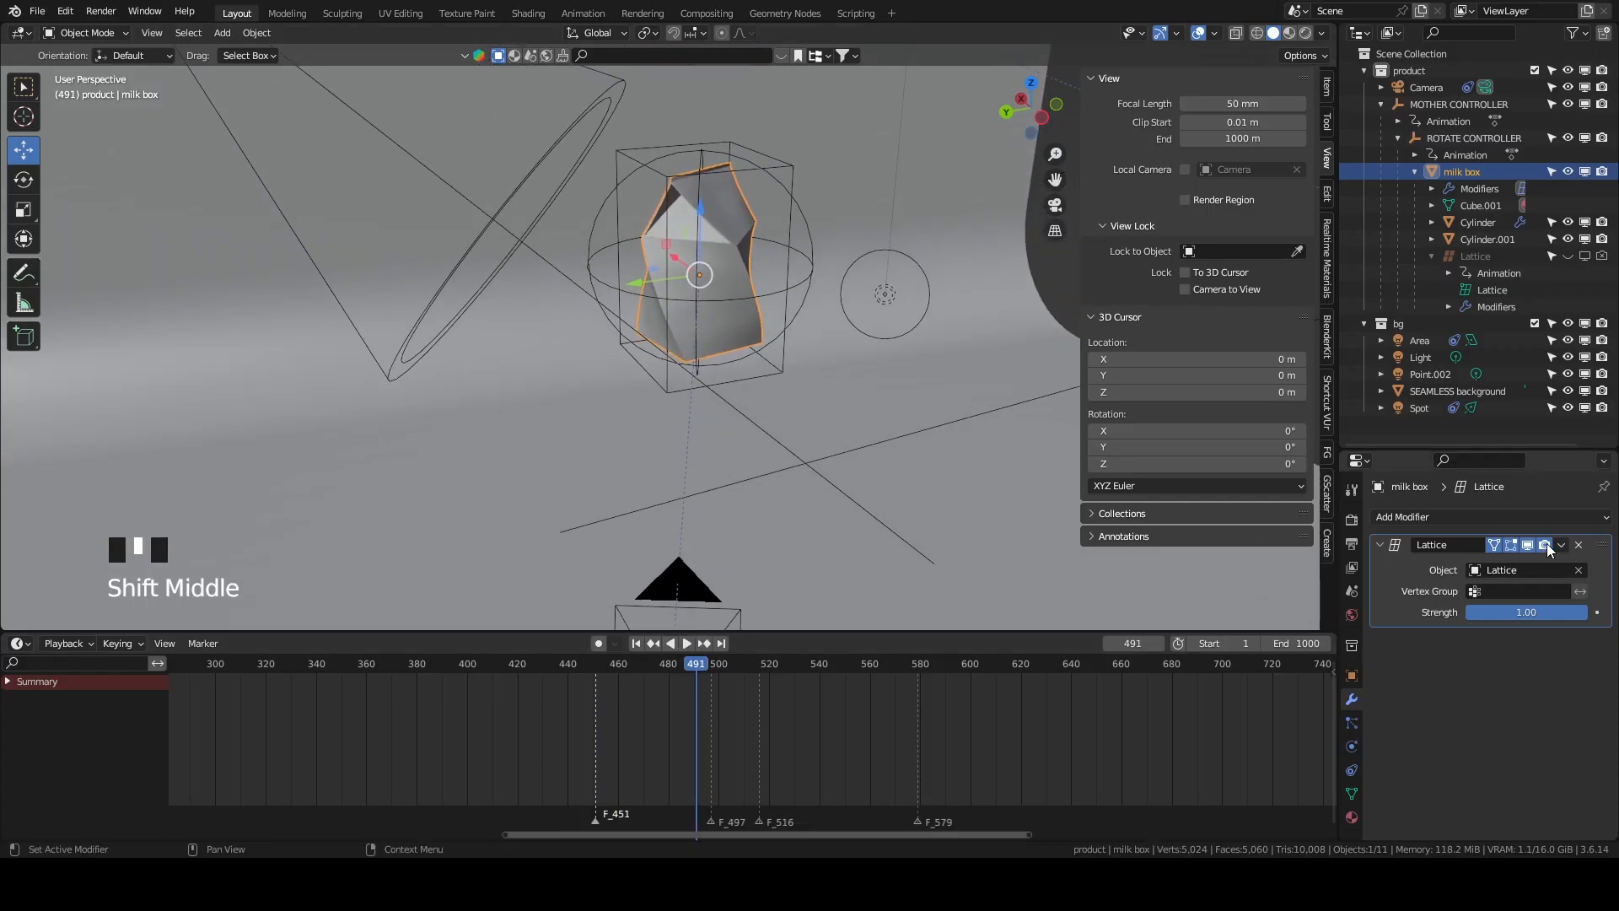
Turn off all display modes of the milk box's Lattice modifier and move the playhead to frame 596.
{"action": "left_click_drag", "start_coordinate": [1544, 545], "coordinate": [1484, 550]}
{"action": "left_click_drag", "start_coordinate": [695, 666], "coordinate": [959, 666]}
{"action": "middle_click_drag", "start_coordinate": [893, 526], "coordinate": [973, 281], "text": "shift"}
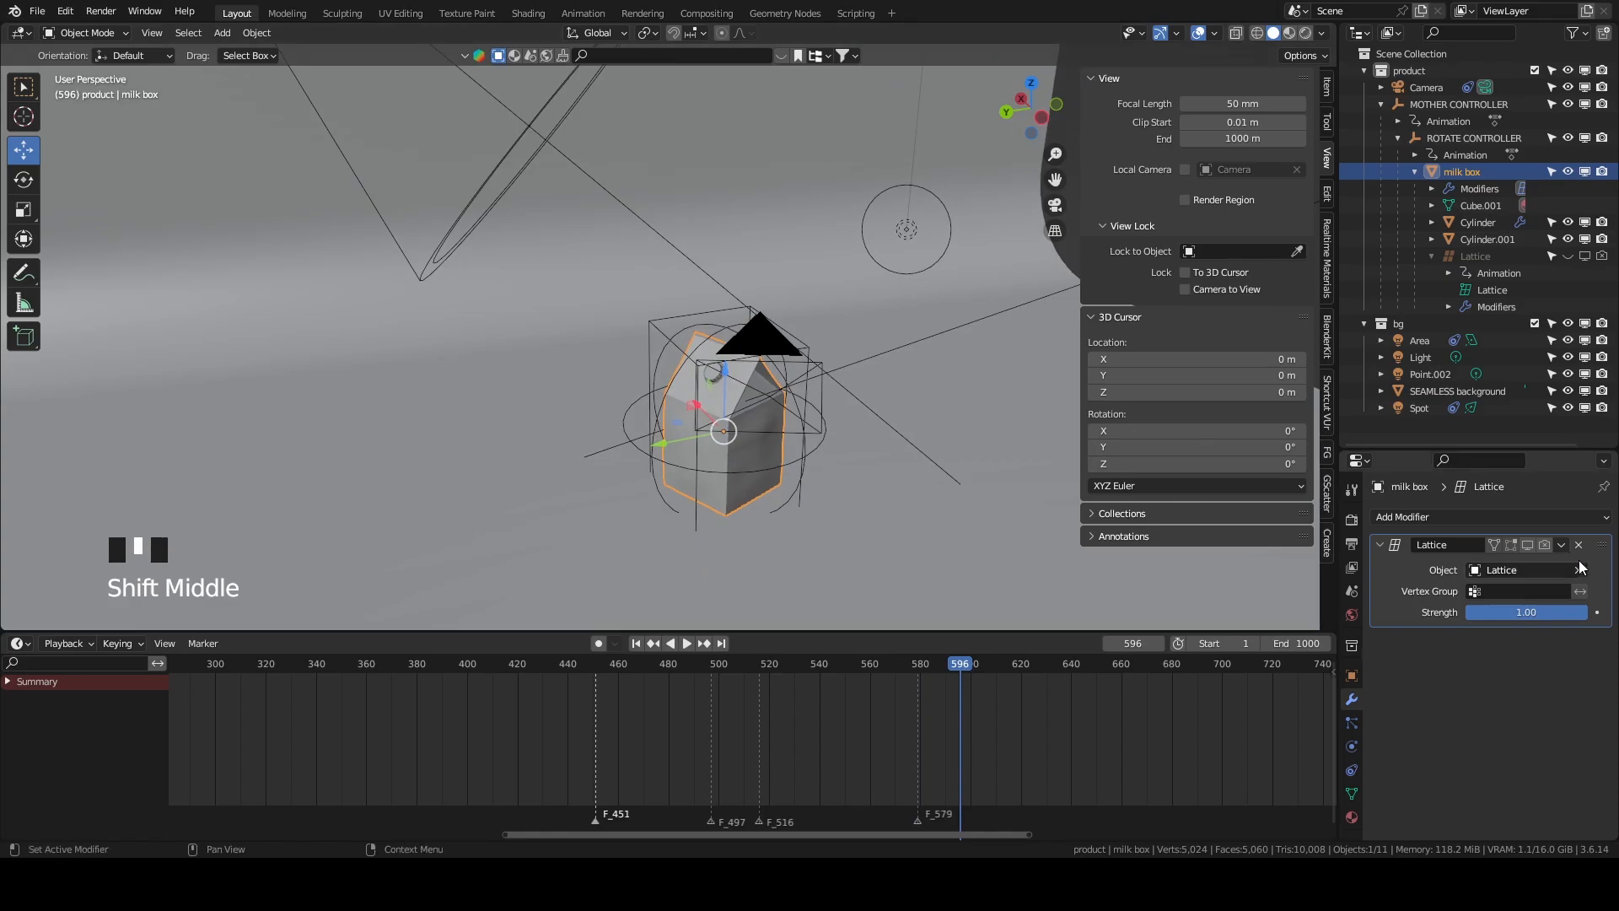
Add a Simple Deform modifier in Twist mode to the milk box and set its axis to Z.
{"action": "left_click", "coordinate": [1520, 516]}
{"action": "left_click", "coordinate": [1419, 330]}
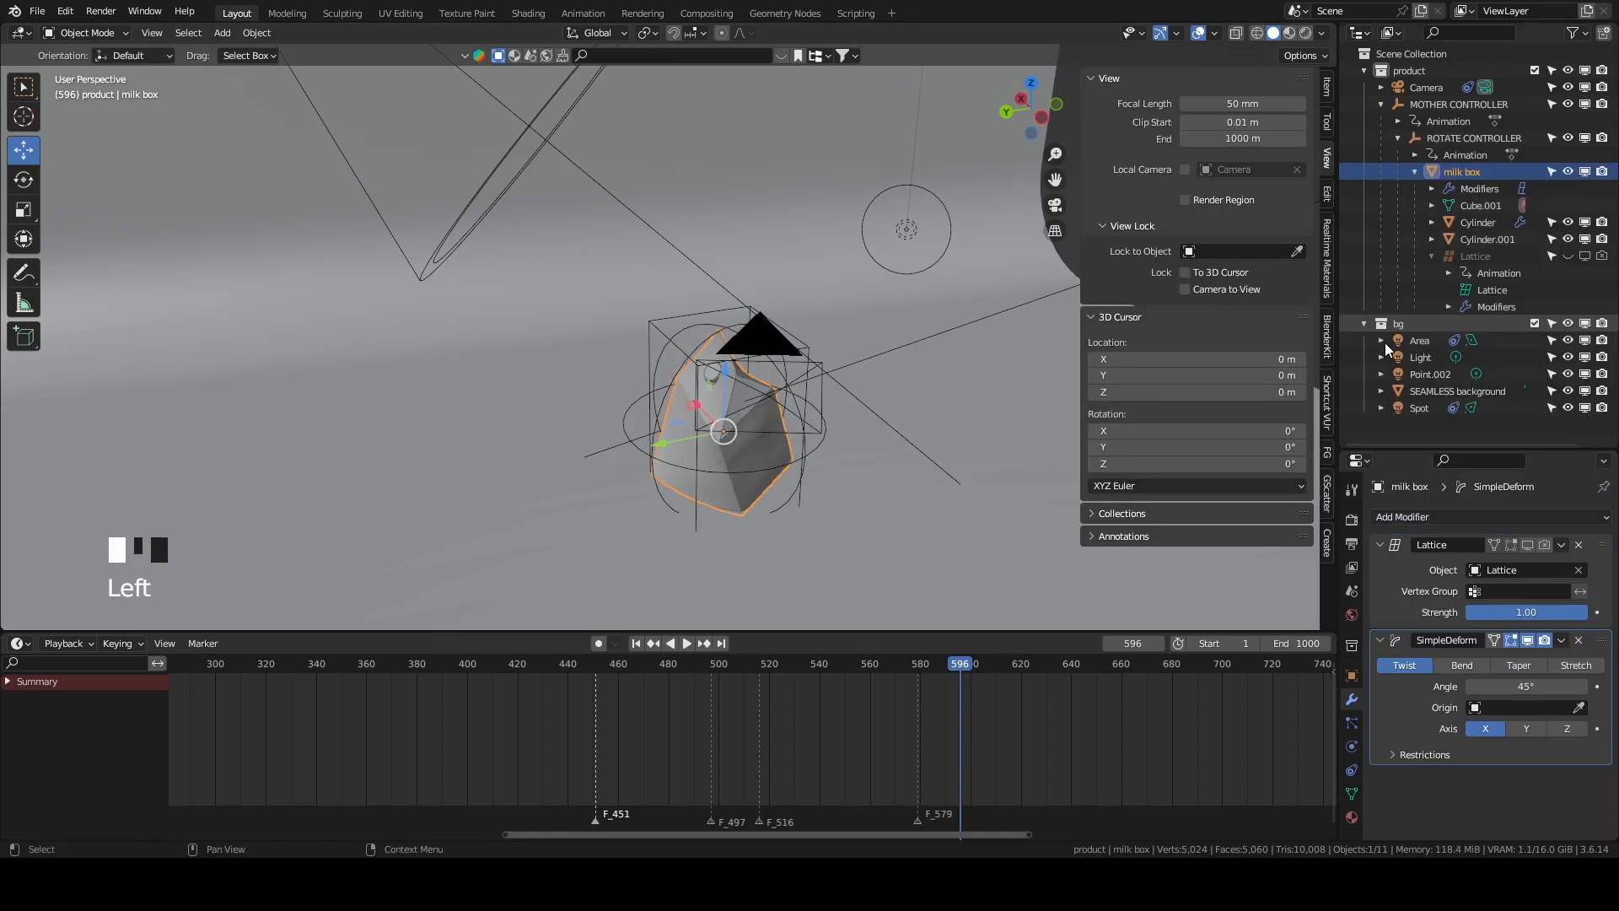
{"action": "middle_click_drag", "start_coordinate": [852, 493], "coordinate": [860, 468]}
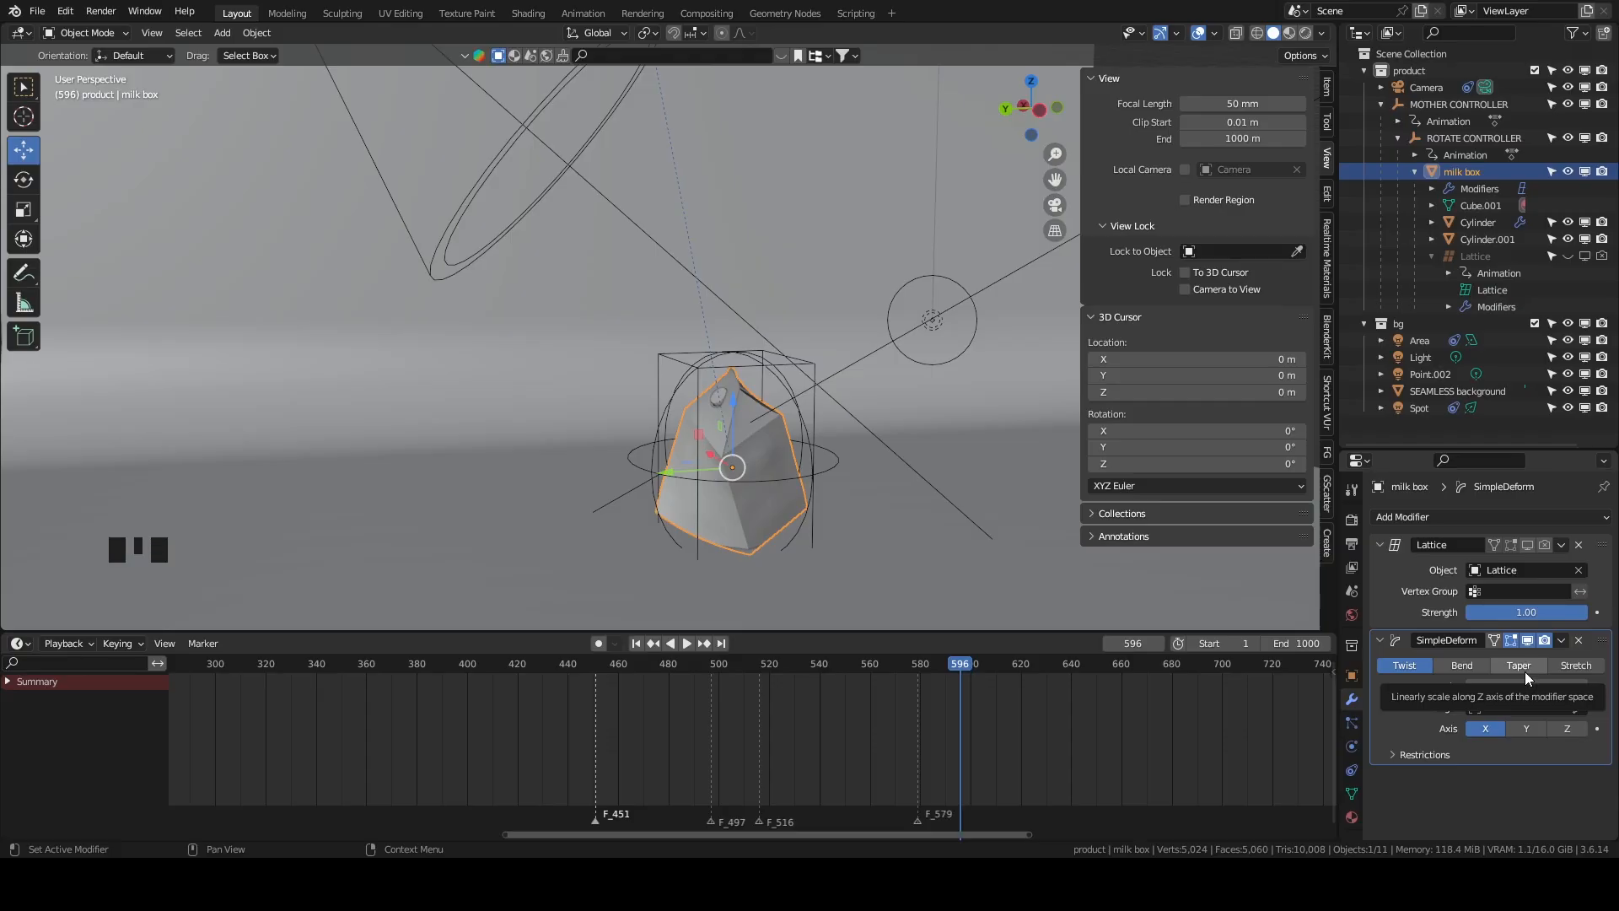
{"action": "left_click", "coordinate": [1569, 732]}
{"action": "scroll", "coordinate": [893, 529], "scroll_direction": "up", "scroll_amount": 4}
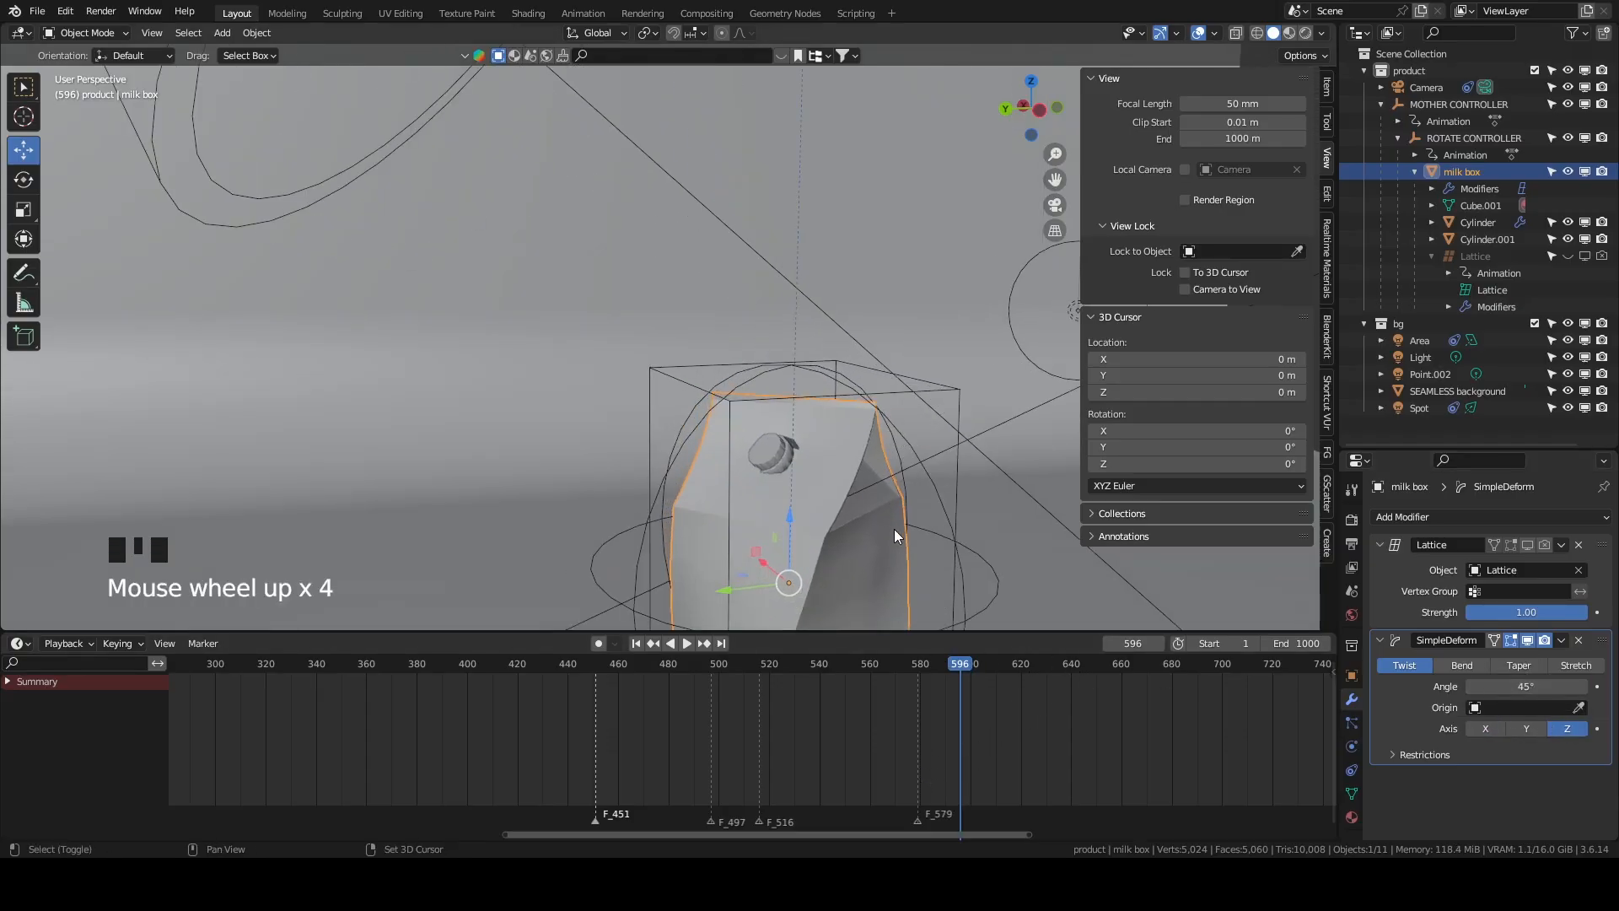
{"action": "middle_click_drag", "start_coordinate": [894, 528], "coordinate": [784, 438]}
Try a Simple Deform twist angle of about -77.1° on the milk box at frame 578, plus other angles.
{"action": "left_click", "coordinate": [959, 665]}
{"action": "left_click_drag", "start_coordinate": [959, 665], "coordinate": [916, 665]}
{"action": "left_click_drag", "start_coordinate": [1528, 686], "coordinate": [1417, 686]}
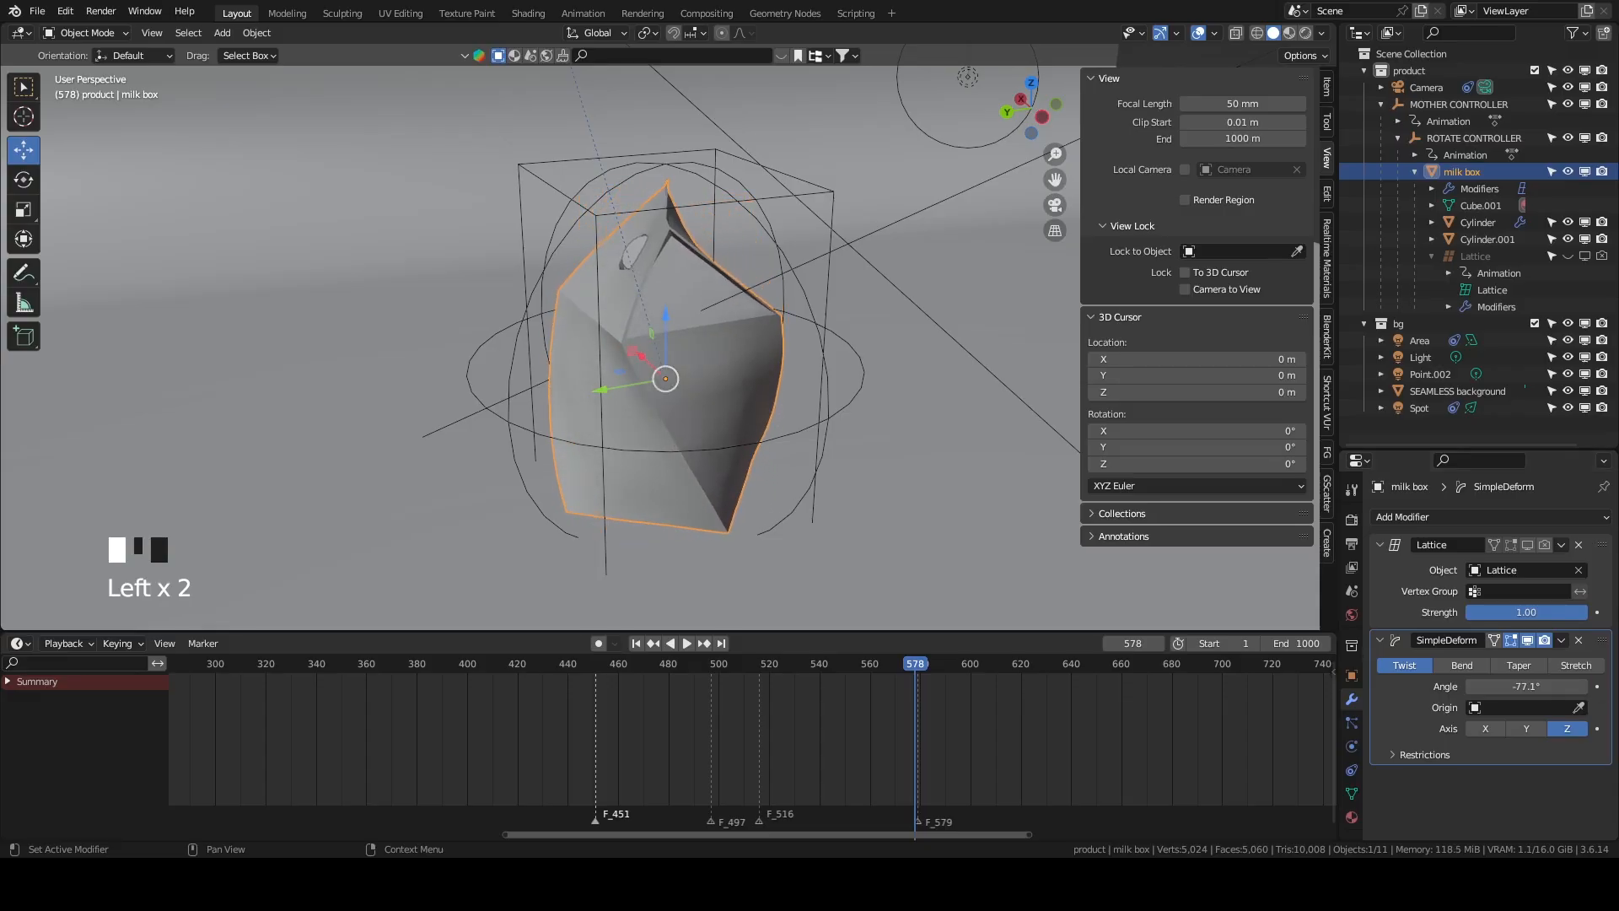
{"action": "mouse_move", "coordinate": [885, 397]}
{"action": "middle_mouse_down"}
{"action": "mouse_move", "coordinate": [1130, 398]}
{"action": "mouse_move", "coordinate": [903, 397]}
{"action": "middle_mouse_up"}
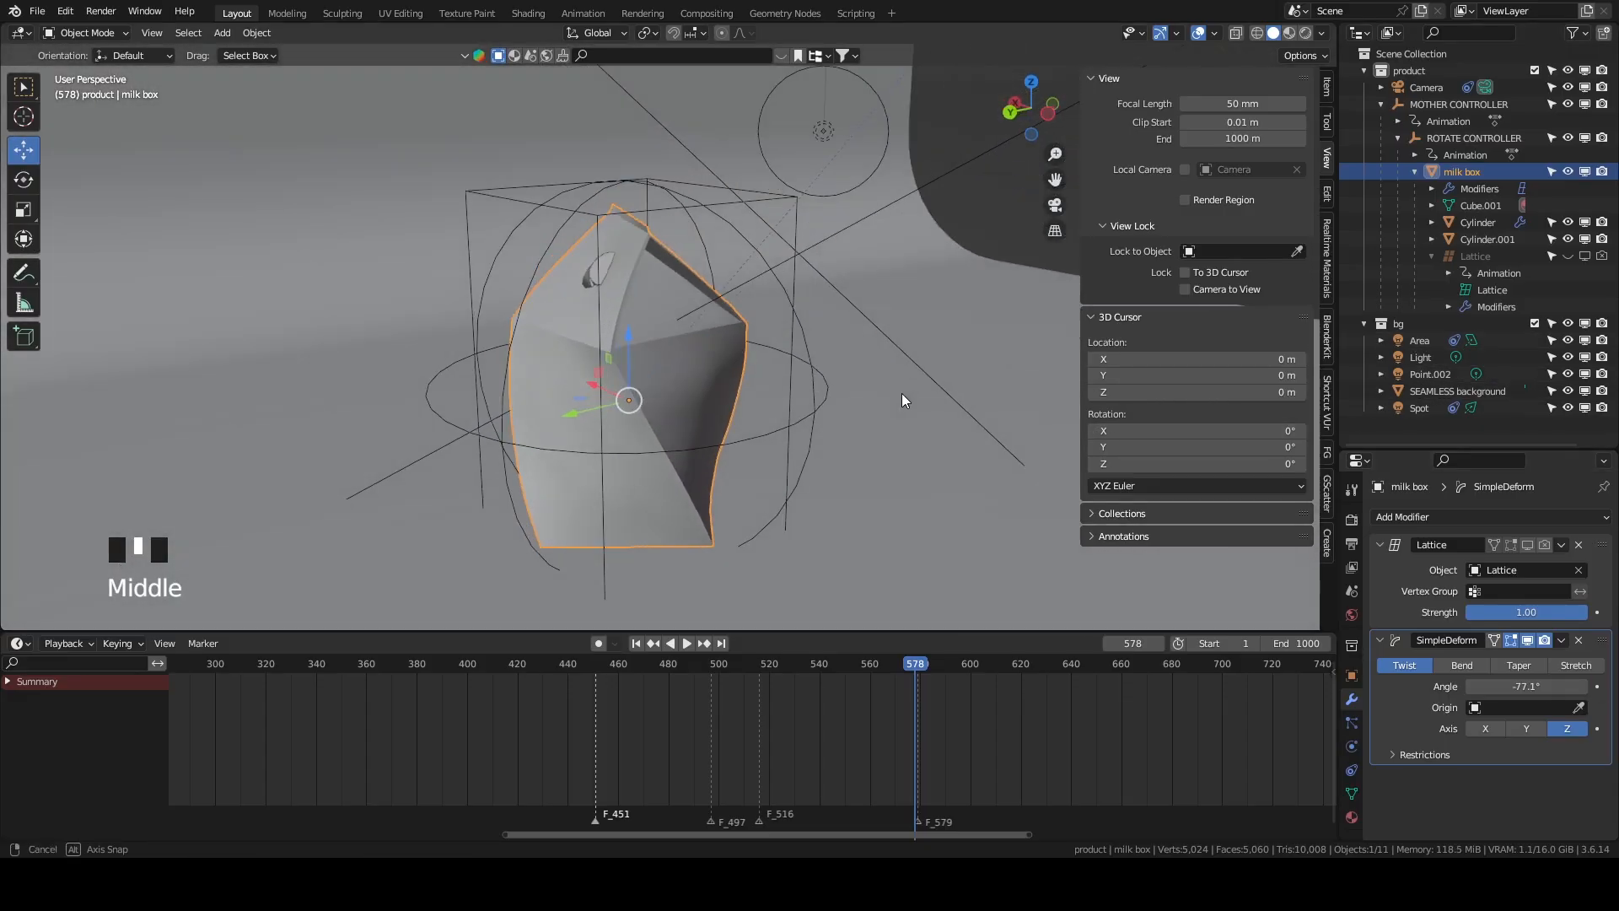
{"action": "left_click_drag", "start_coordinate": [1507, 687], "coordinate": [1585, 686]}
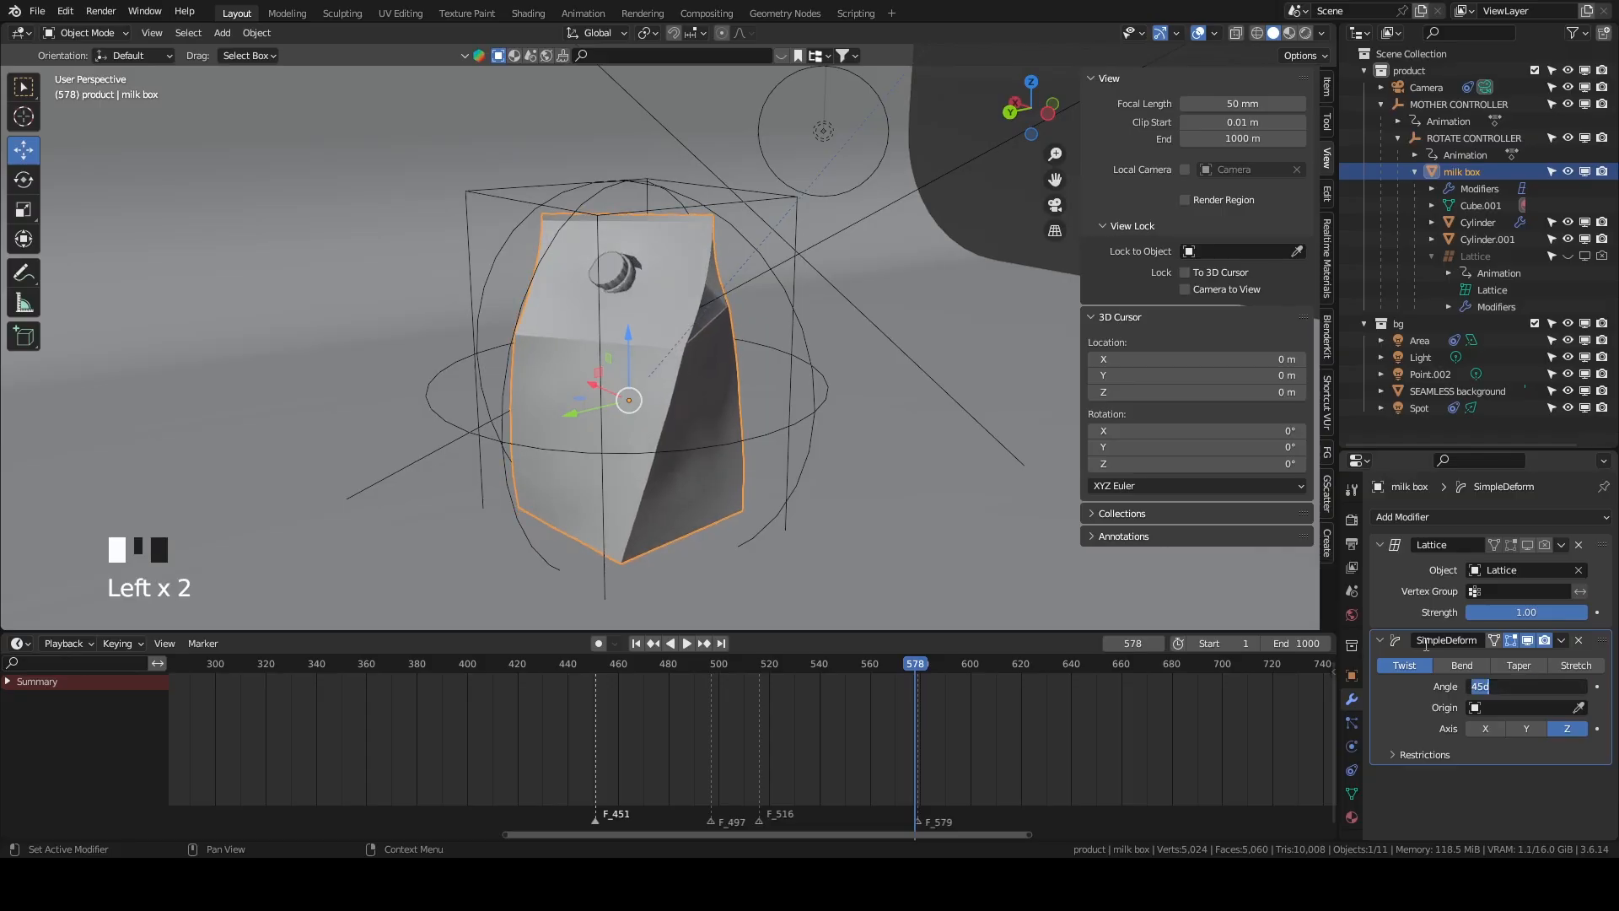
Set the milk box's Simple Deform twist angle to 0° and keyframe it on frame 451.
{"action": "type", "text": "0"}
{"action": "key", "text": "Return"}
{"action": "left_click_drag", "start_coordinate": [577, 722], "coordinate": [595, 720]}
{"action": "left_click", "coordinate": [1596, 687]}
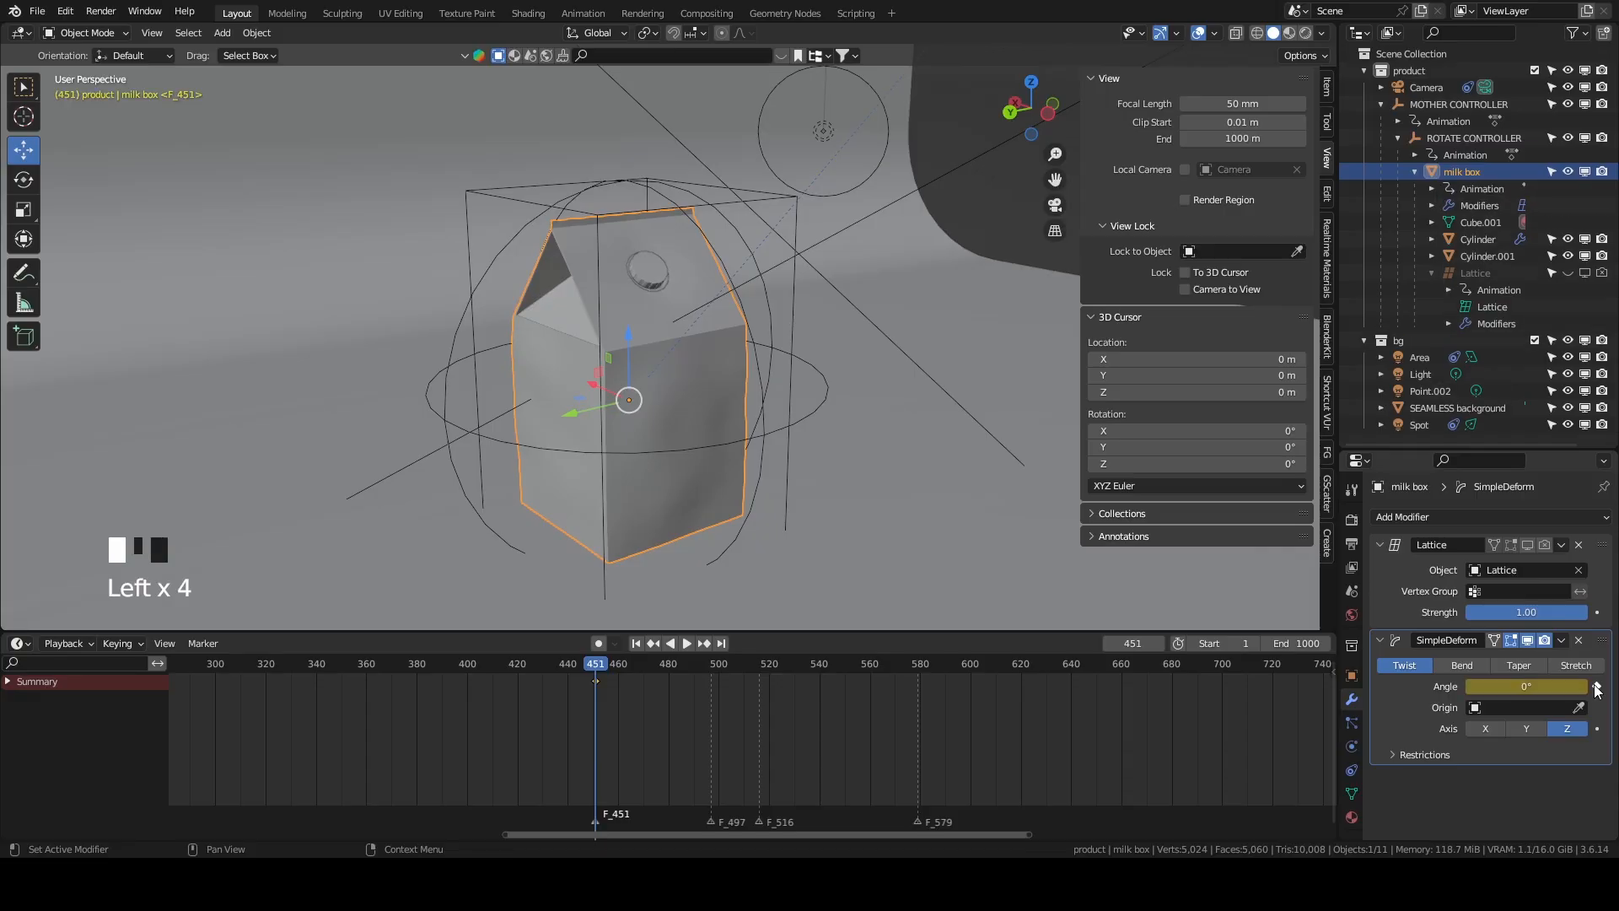
Move the playhead to frame 515, raise the Simple Deform twist angle to about 58.3° and keyframe it.
{"action": "left_click_drag", "start_coordinate": [630, 664], "coordinate": [718, 676]}
{"action": "scroll", "coordinate": [739, 456], "scroll_direction": "down", "scroll_amount": 5}
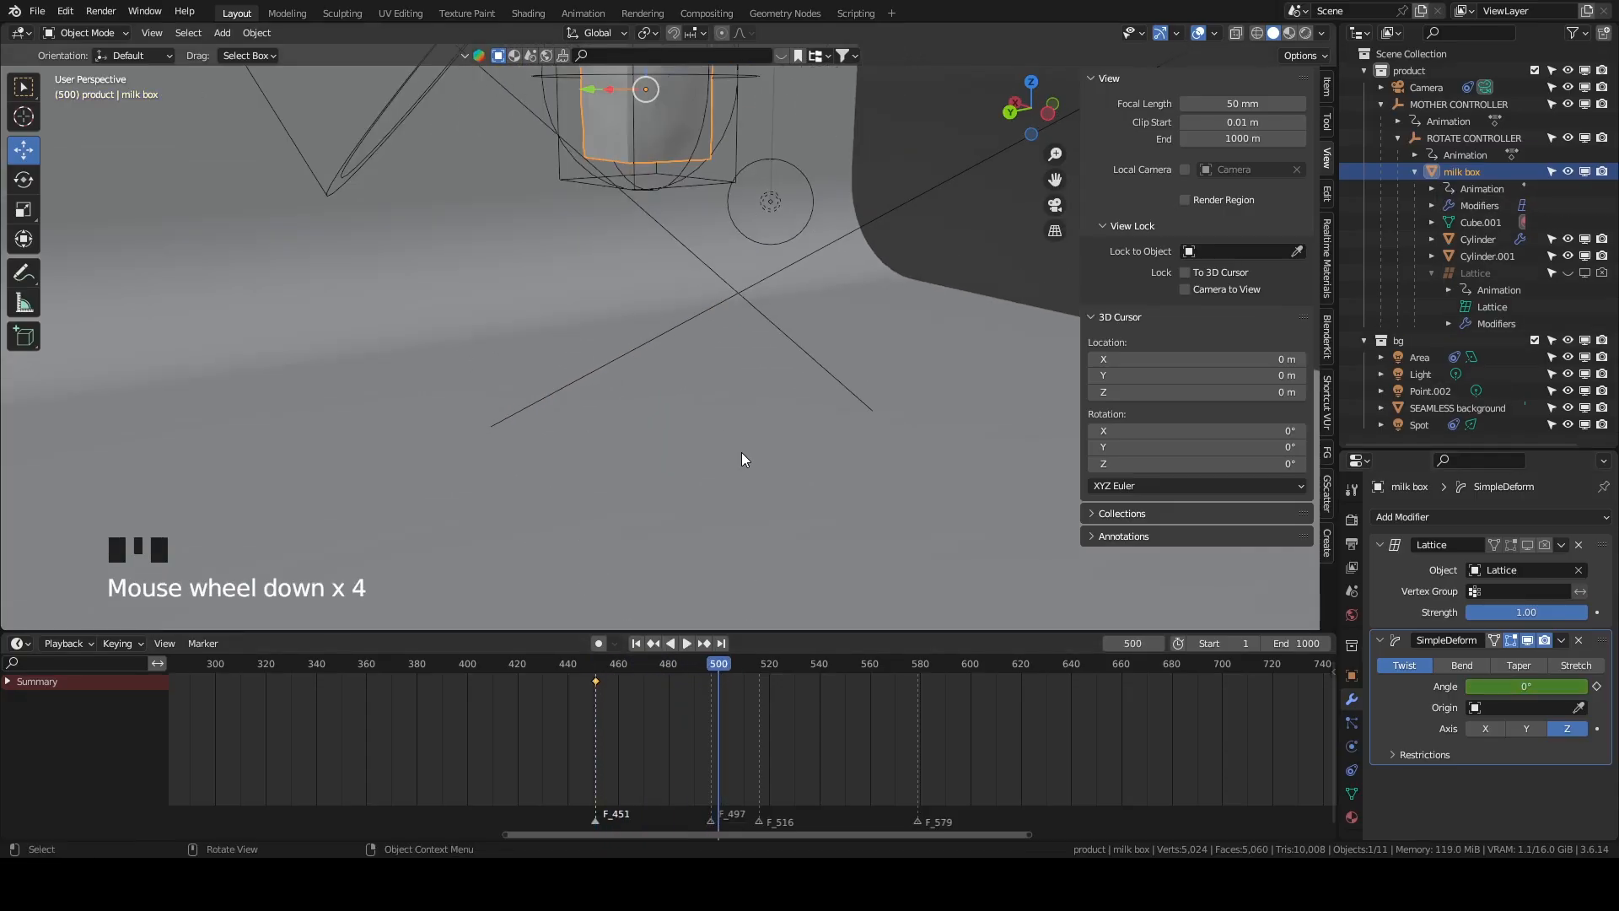
{"action": "key", "text": "grave"}
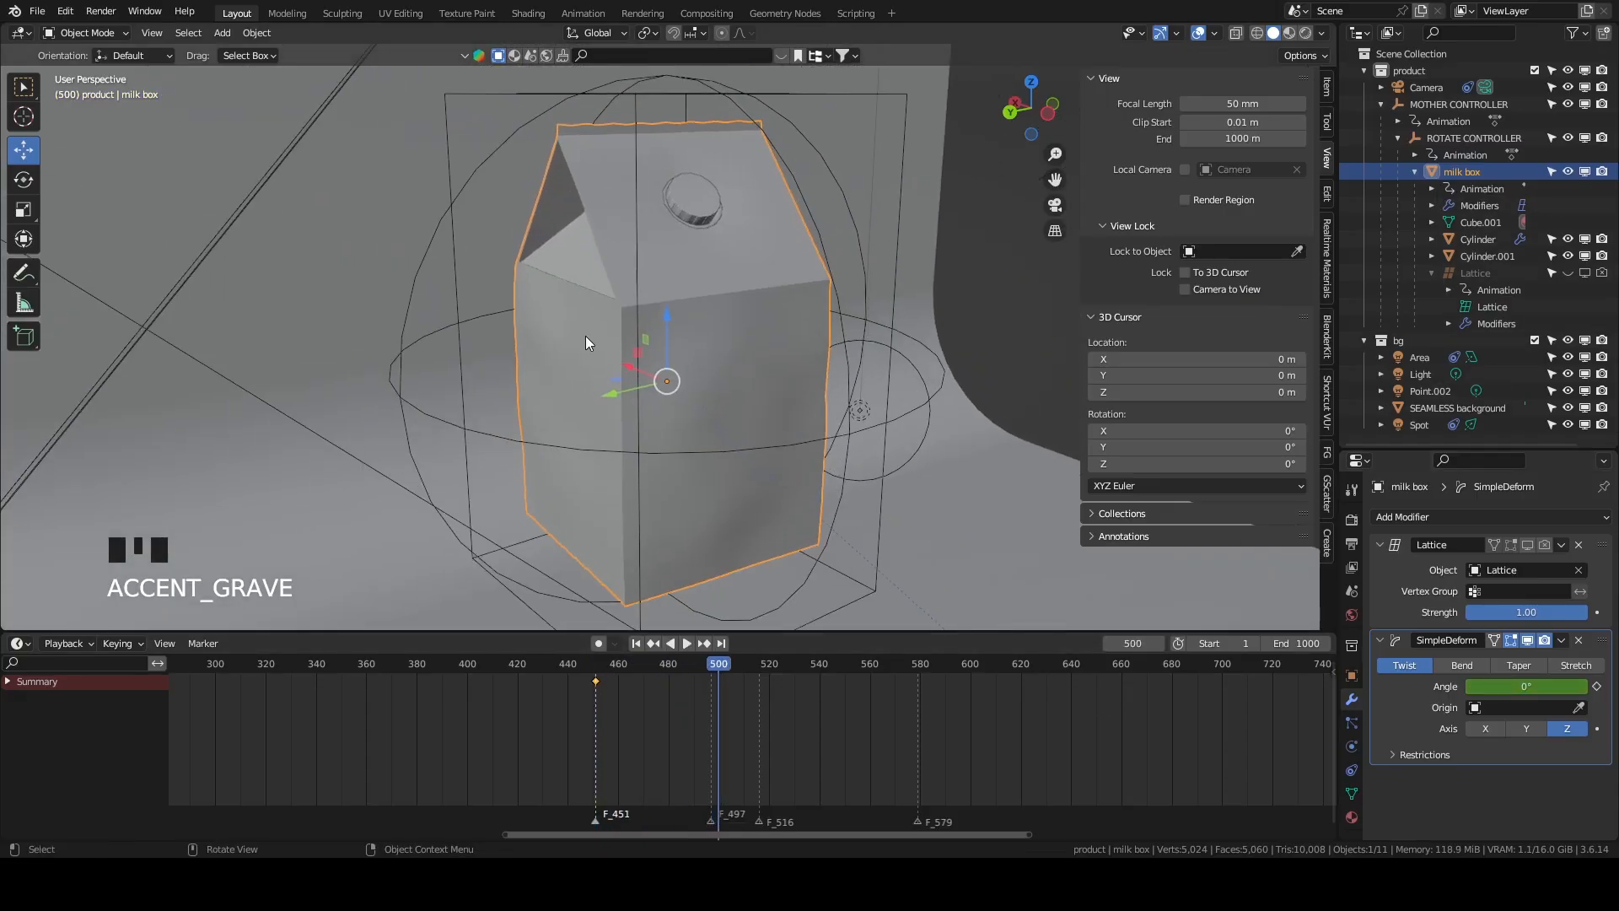
{"action": "left_click_drag", "start_coordinate": [719, 664], "coordinate": [757, 698]}
{"action": "key", "text": "grave"}
{"action": "scroll", "coordinate": [674, 470], "scroll_direction": "down", "scroll_amount": 5}
{"action": "key", "text": "grave"}
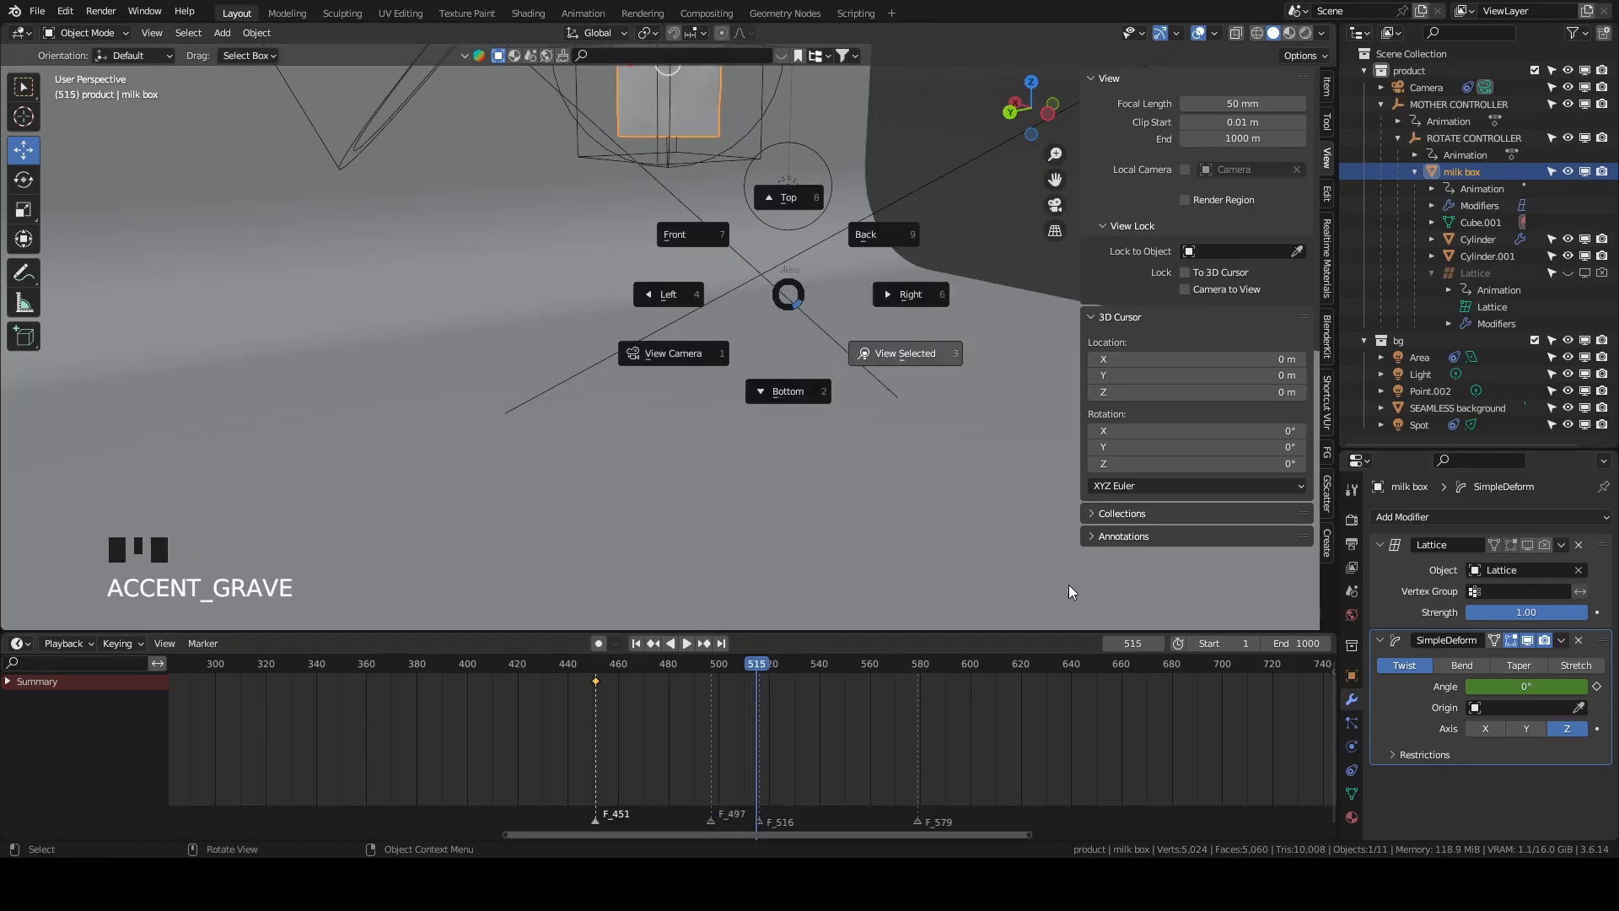
{"action": "left_click_drag", "start_coordinate": [1507, 677], "coordinate": [1557, 677]}
{"action": "middle_click_drag", "start_coordinate": [437, 486], "coordinate": [691, 491]}
{"action": "key", "text": "Tab"}
{"action": "key", "text": "ctrl+z"}
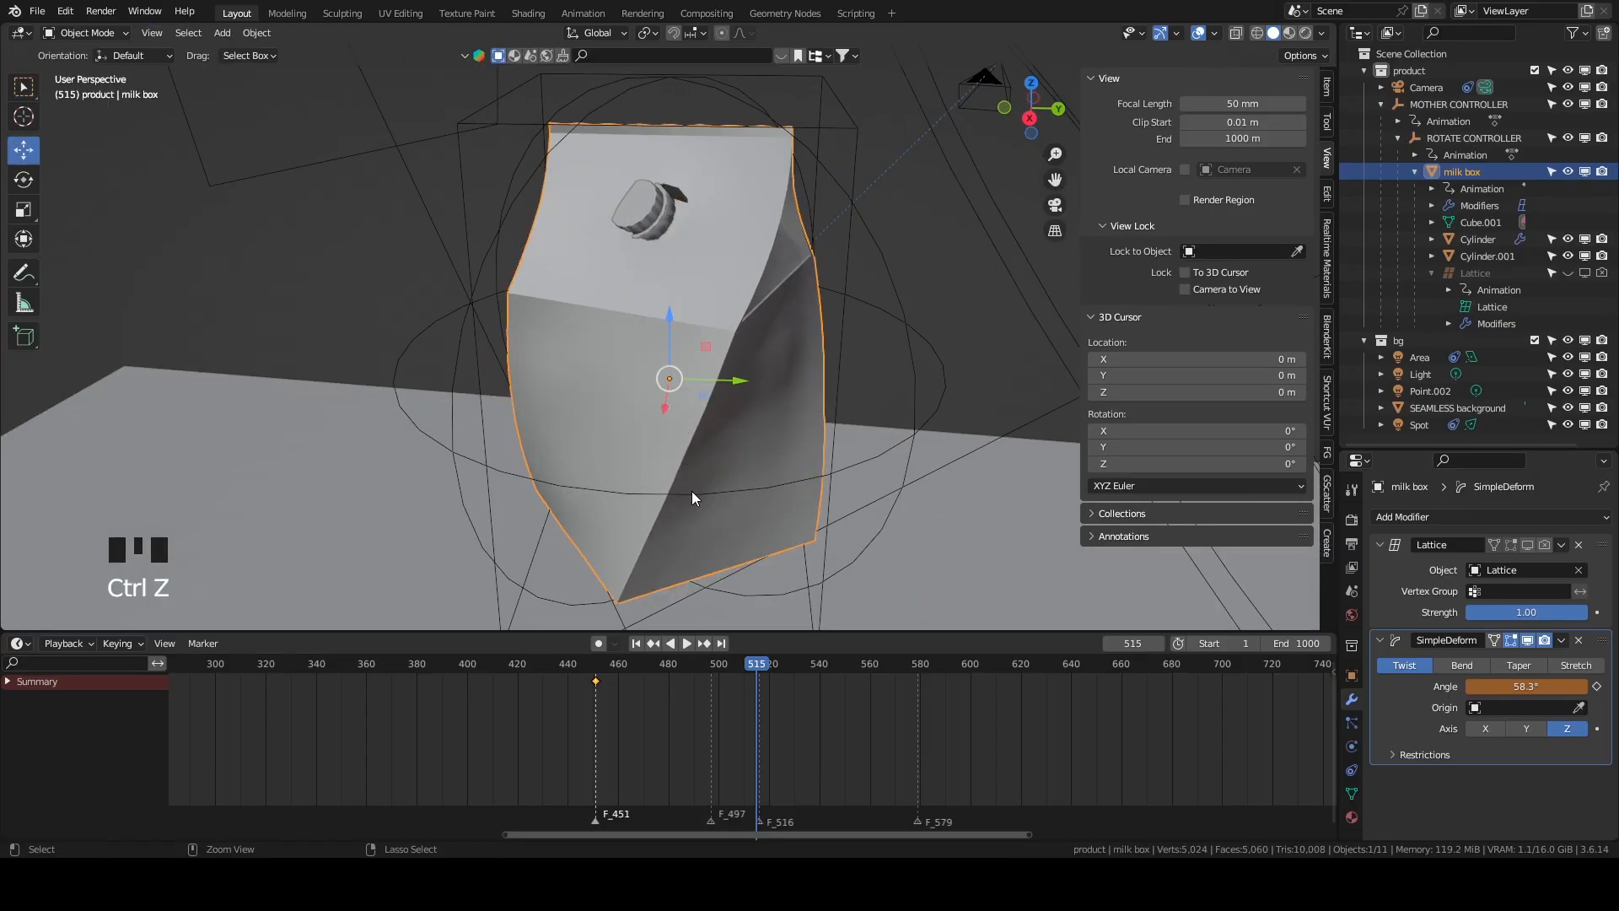
{"action": "middle_click_drag", "start_coordinate": [838, 317], "coordinate": [522, 354]}
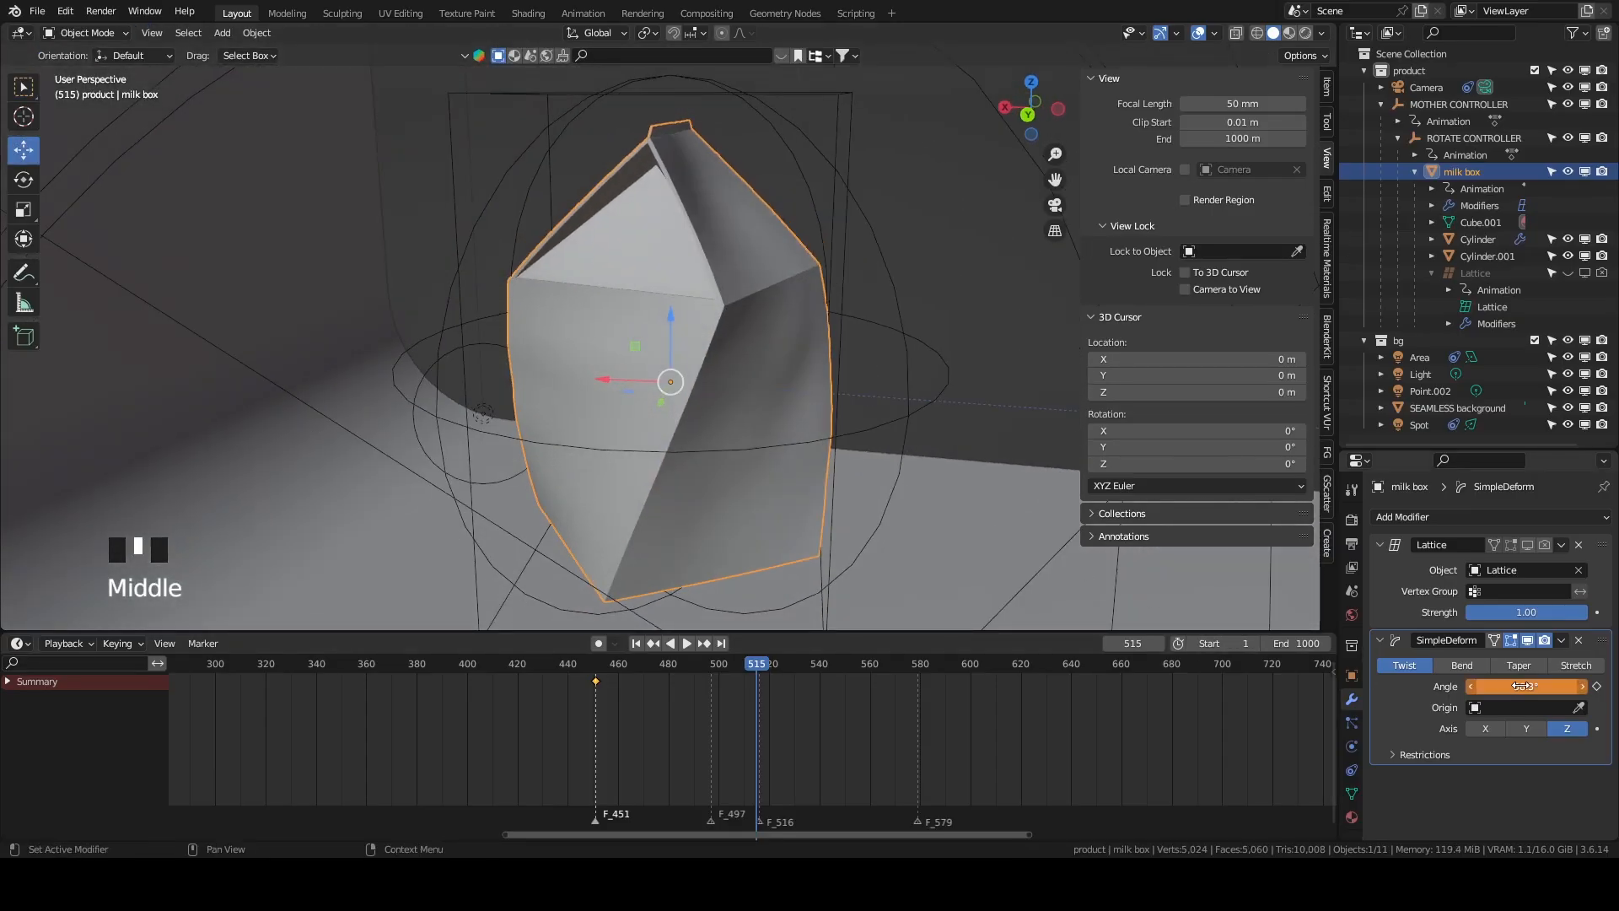
{"action": "left_click", "coordinate": [1597, 686]}
Keyframe the twist angle at 0° on frame 530, and retime the middle and last twist keyframes to about frames 498 and 534.
{"action": "scroll", "coordinate": [800, 506], "scroll_direction": "down", "scroll_amount": 2}
{"action": "left_click_drag", "start_coordinate": [747, 686], "coordinate": [794, 666]}
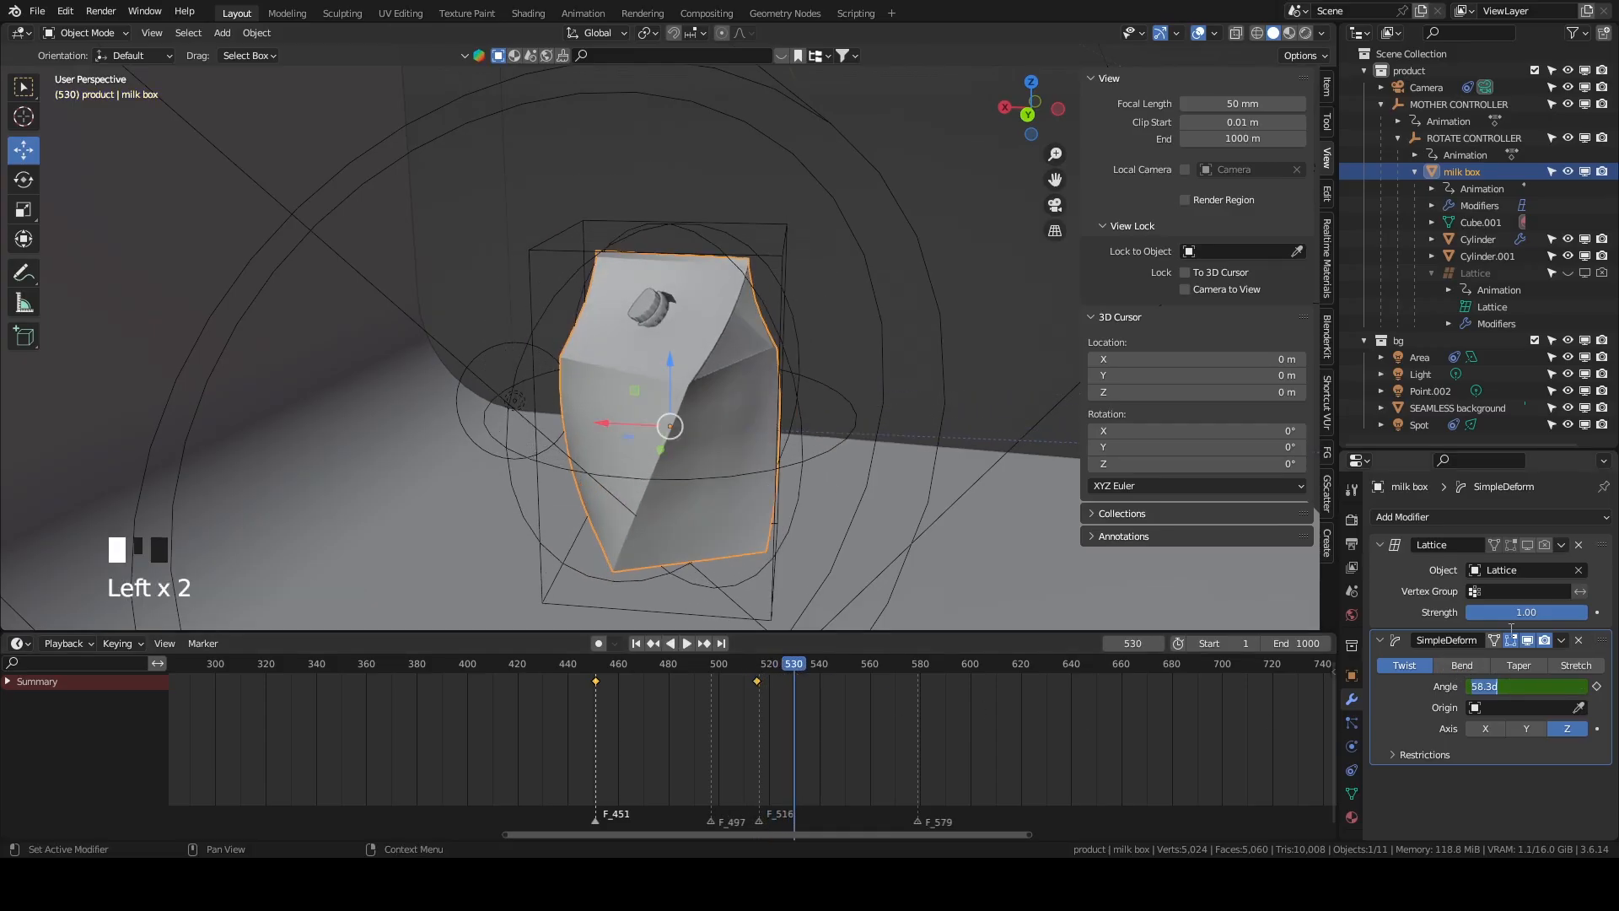
{"action": "type", "text": "0"}
{"action": "key", "text": "Return"}
{"action": "left_click", "coordinate": [1597, 687]}
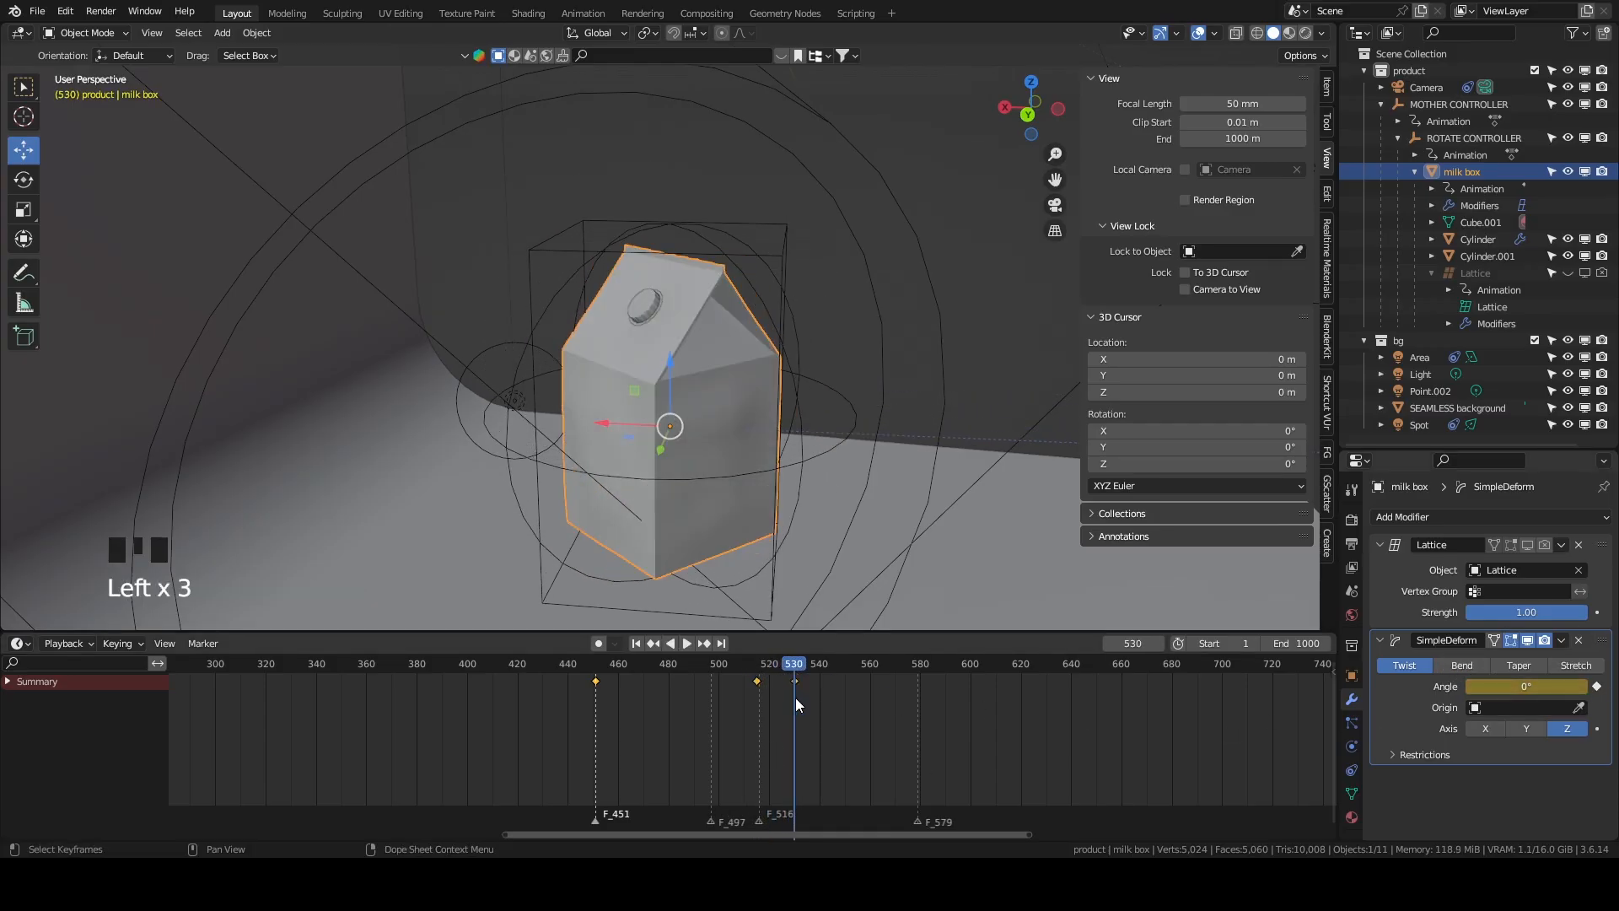
{"action": "mouse_move", "coordinate": [828, 703]}
{"action": "left_mouse_down"}
{"action": "mouse_move", "coordinate": [747, 673]}
{"action": "mouse_move", "coordinate": [713, 682]}
{"action": "mouse_move", "coordinate": [805, 682]}
{"action": "left_mouse_up"}
{"action": "left_click", "coordinate": [713, 682]}
Play the animation from frame 451 to check the keyframed Simple Deform twist on the milk box.
{"action": "left_click_drag", "start_coordinate": [709, 659], "coordinate": [595, 654]}
{"action": "key", "text": "space"}
{"action": "left_click", "coordinate": [1054, 205]}
{"action": "scroll", "coordinate": [978, 328], "scroll_direction": "down", "scroll_amount": 5}
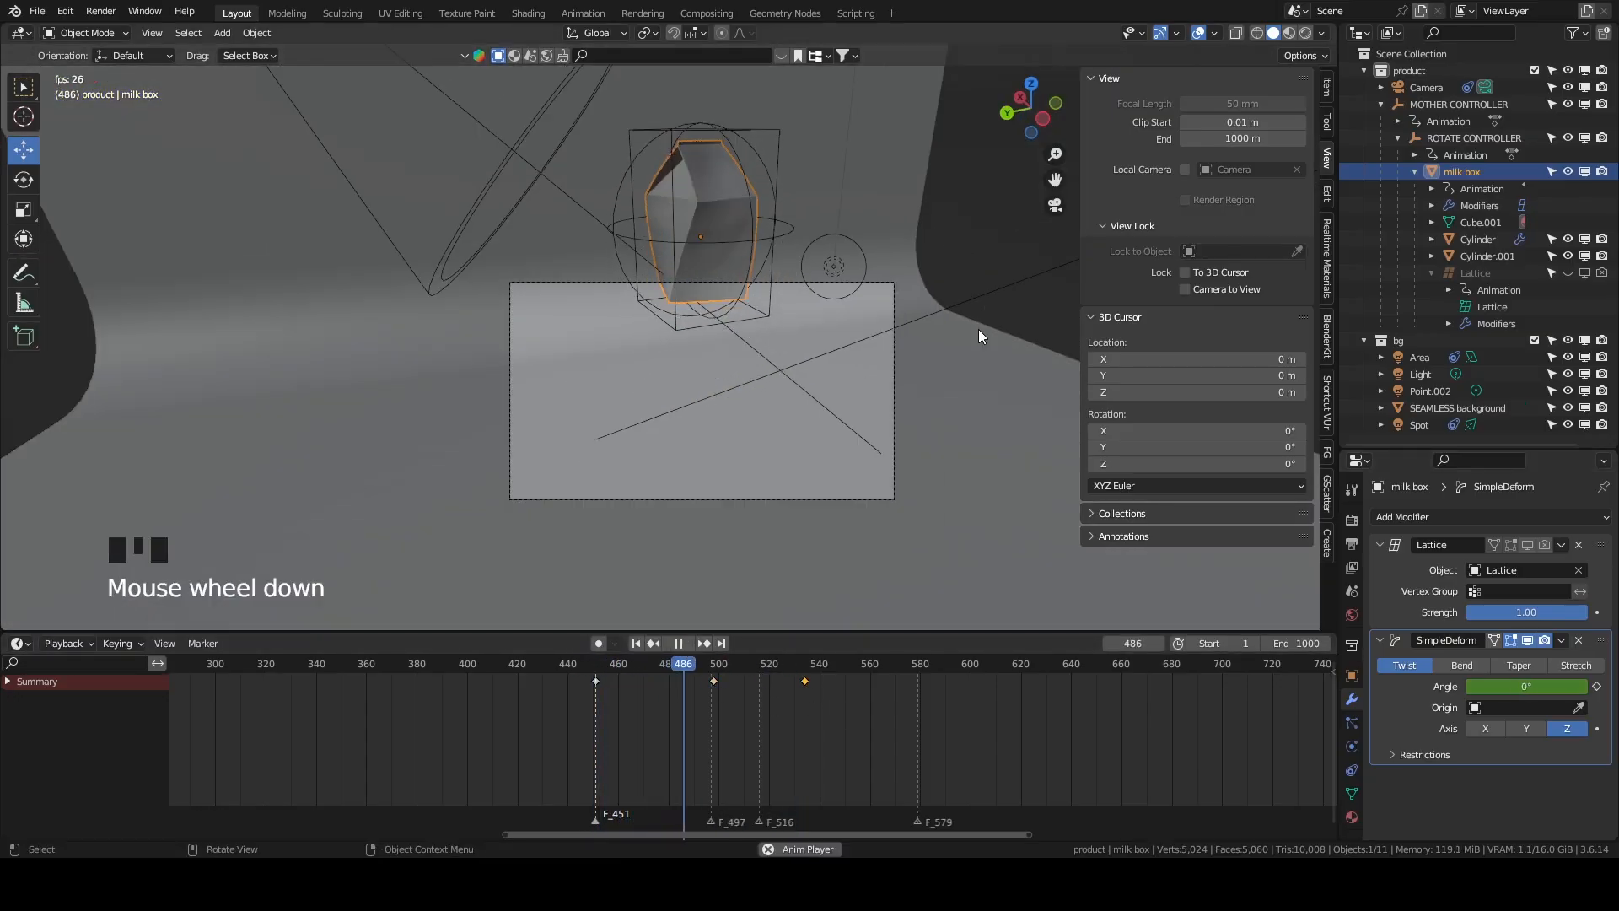
{"action": "middle_click_drag", "start_coordinate": [1013, 162], "coordinate": [923, 510]}
{"action": "scroll", "coordinate": [904, 265], "scroll_direction": "down", "scroll_amount": 2}
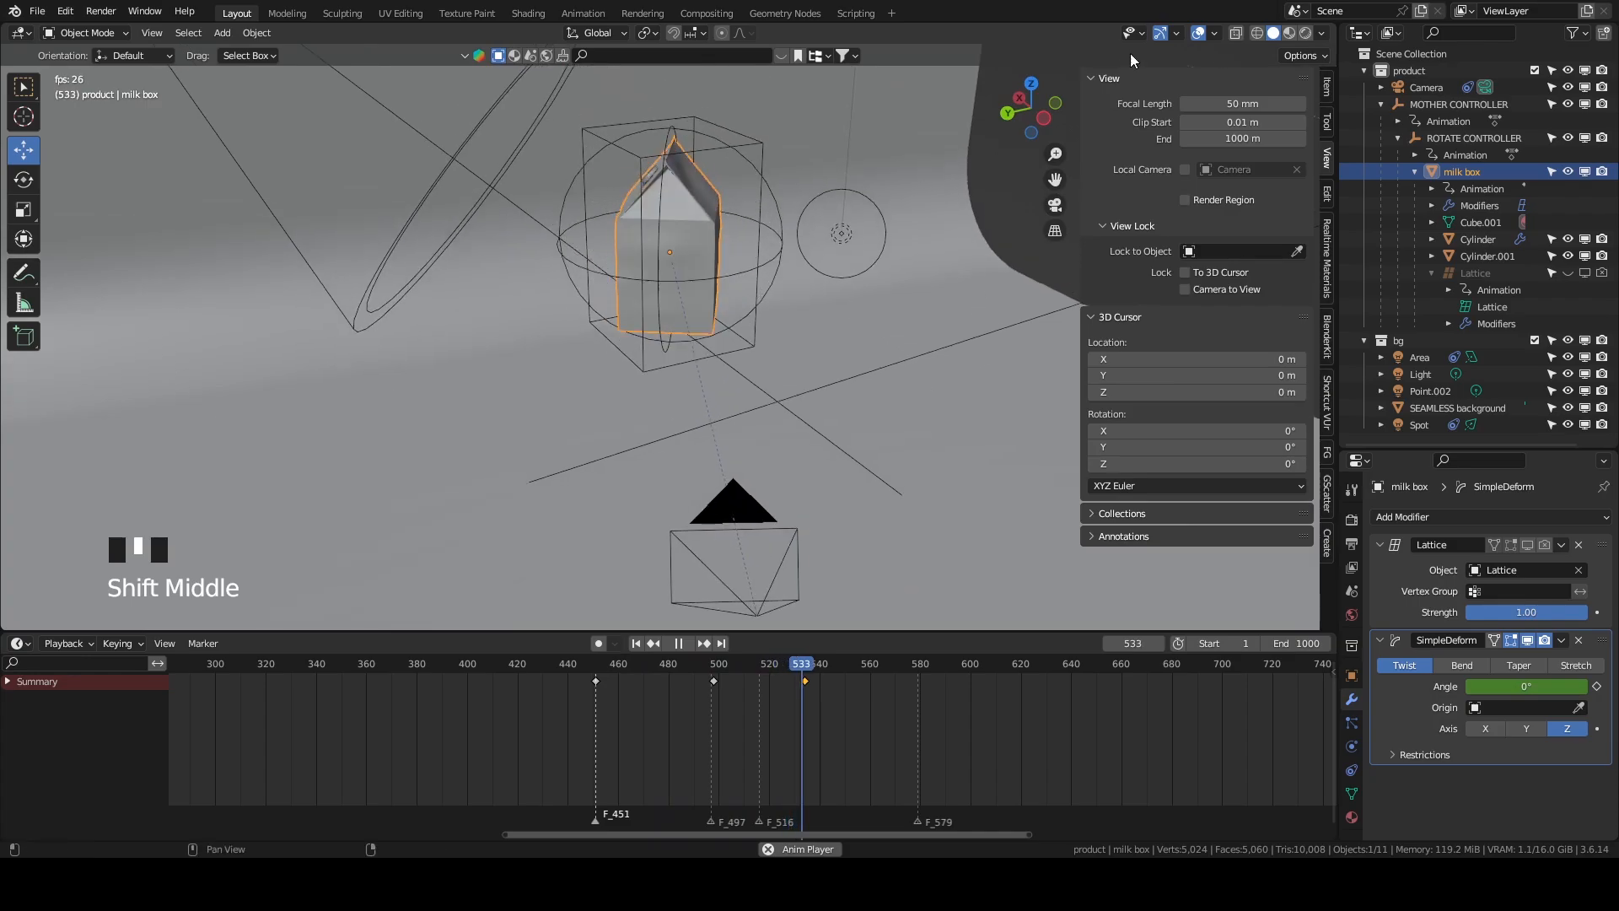
Hide the viewport overlays and replay the animation from before frame 451 to inspect the twist unobstructed.
{"action": "left_click", "coordinate": [1197, 33]}
{"action": "left_click", "coordinate": [569, 660]}
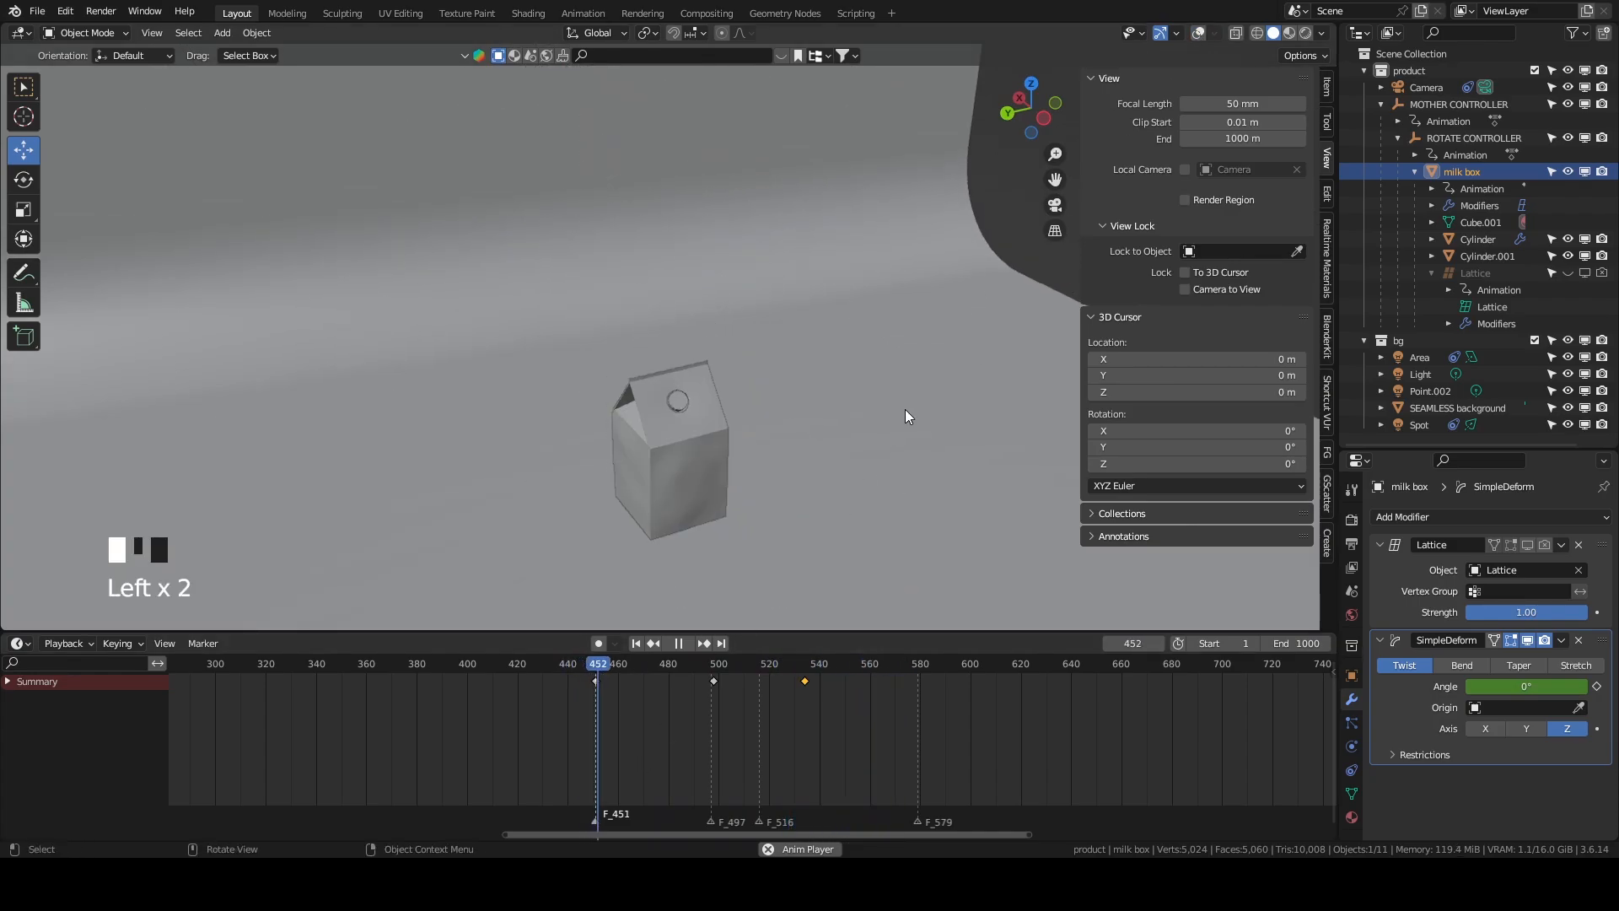
{"action": "middle_click_drag", "start_coordinate": [904, 408], "coordinate": [882, 407]}
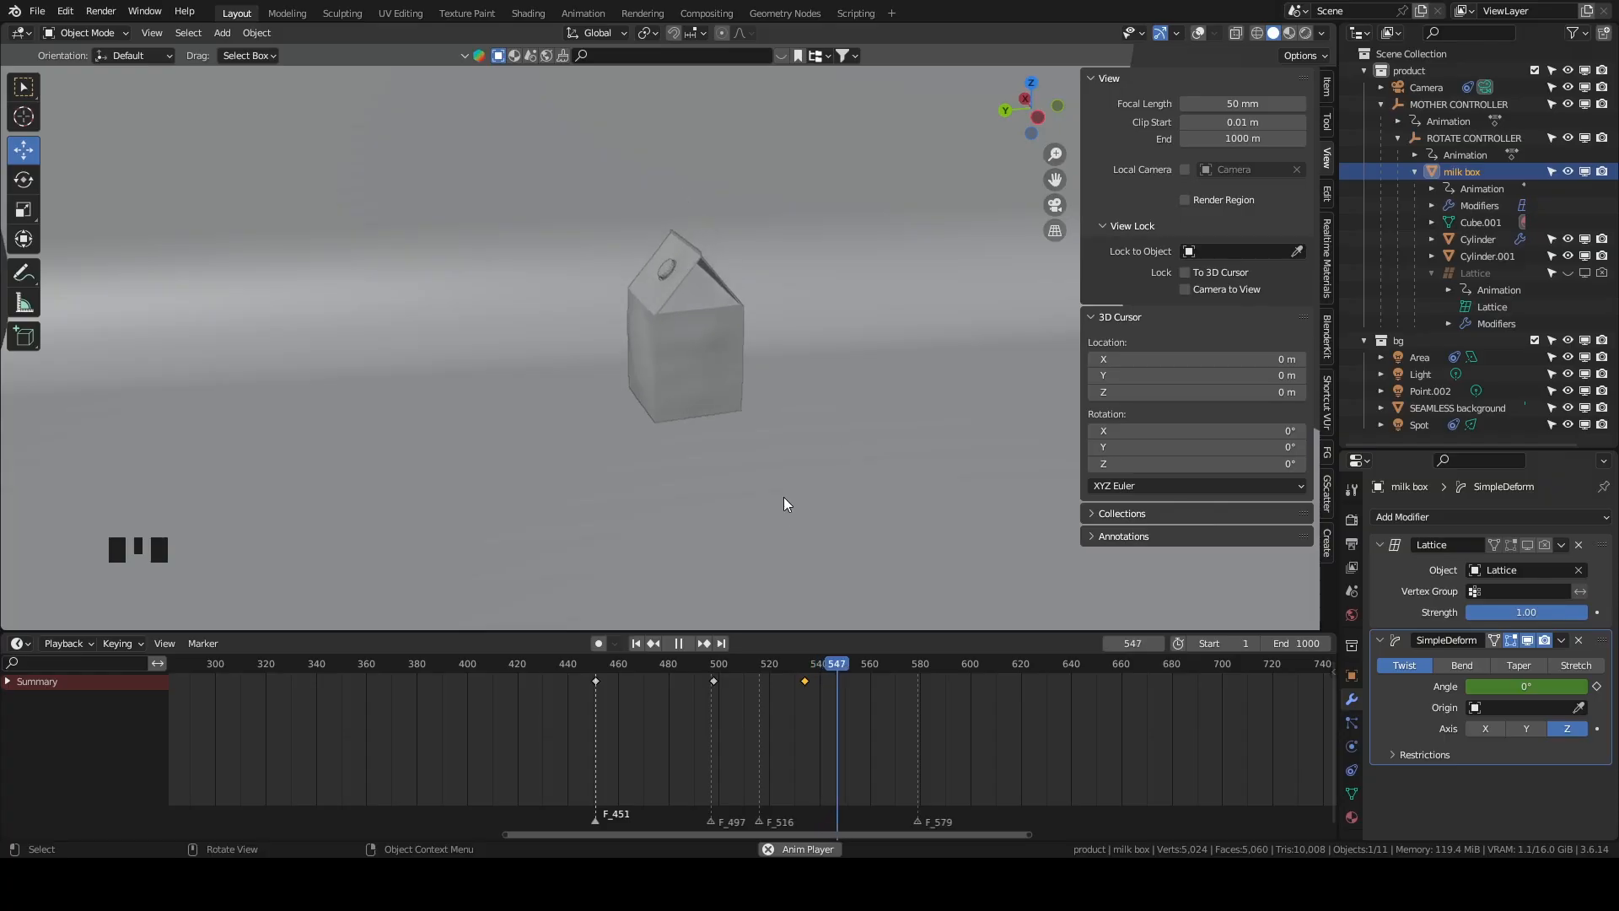
{"action": "middle_click_drag", "start_coordinate": [782, 497], "coordinate": [941, 408]}
{"action": "key", "text": "space"}
Unhide the Lattice, turn on all display modes of the milk box's Lattice modifier and turn off those of Simple Deform.
{"action": "scroll", "coordinate": [907, 442], "scroll_direction": "up", "scroll_amount": 3}
{"action": "left_click", "coordinate": [888, 404]}
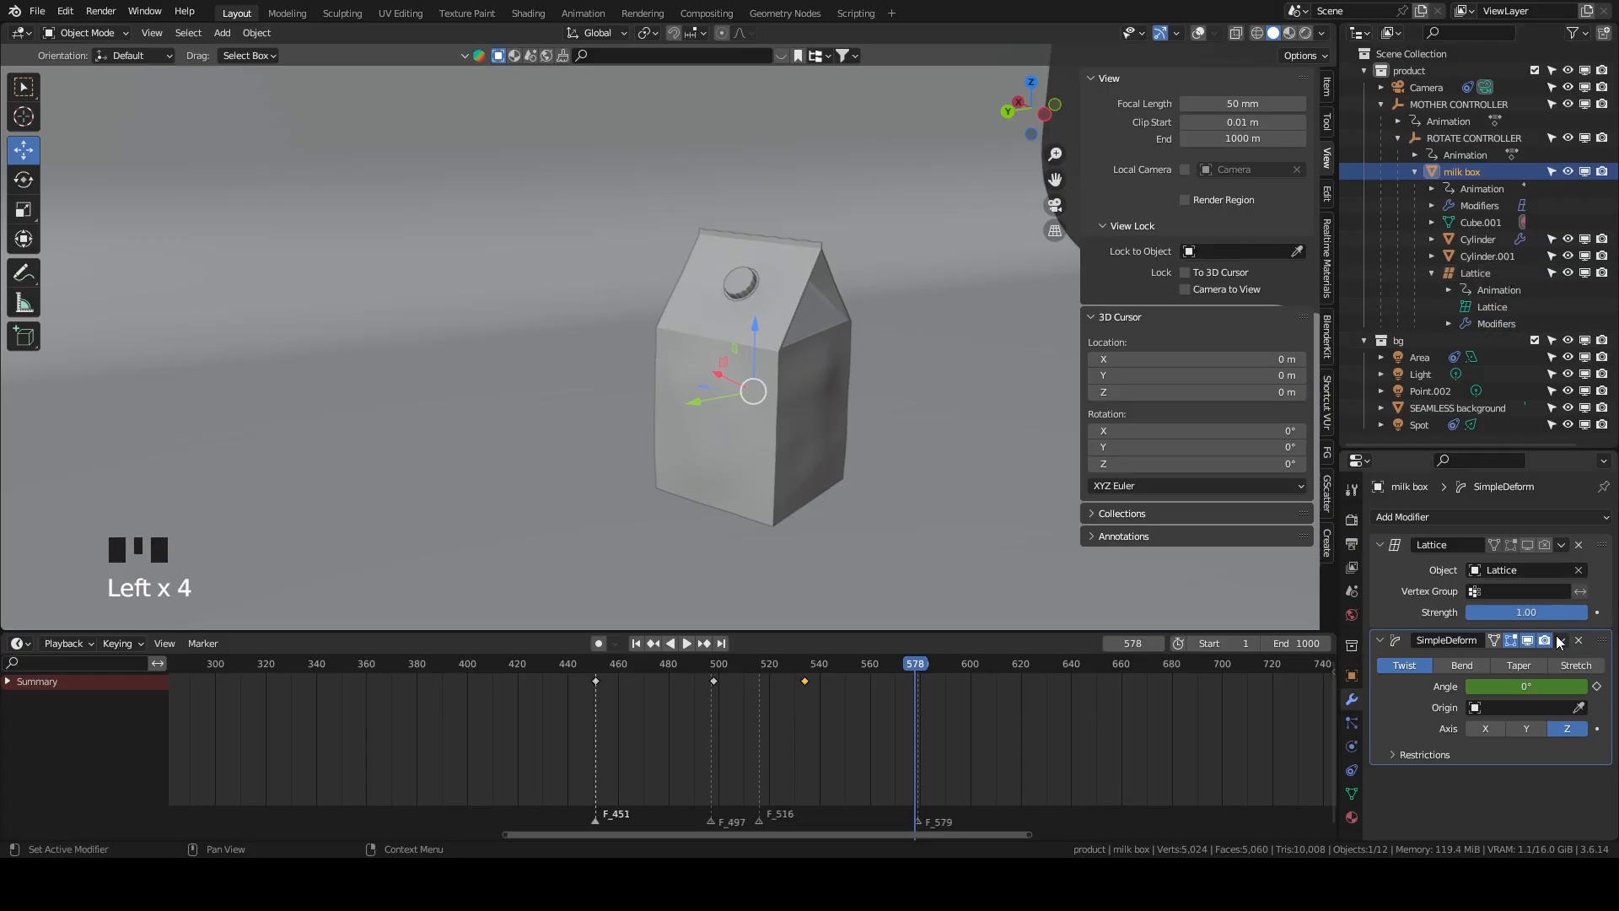
{"action": "left_click", "coordinate": [1544, 546]}
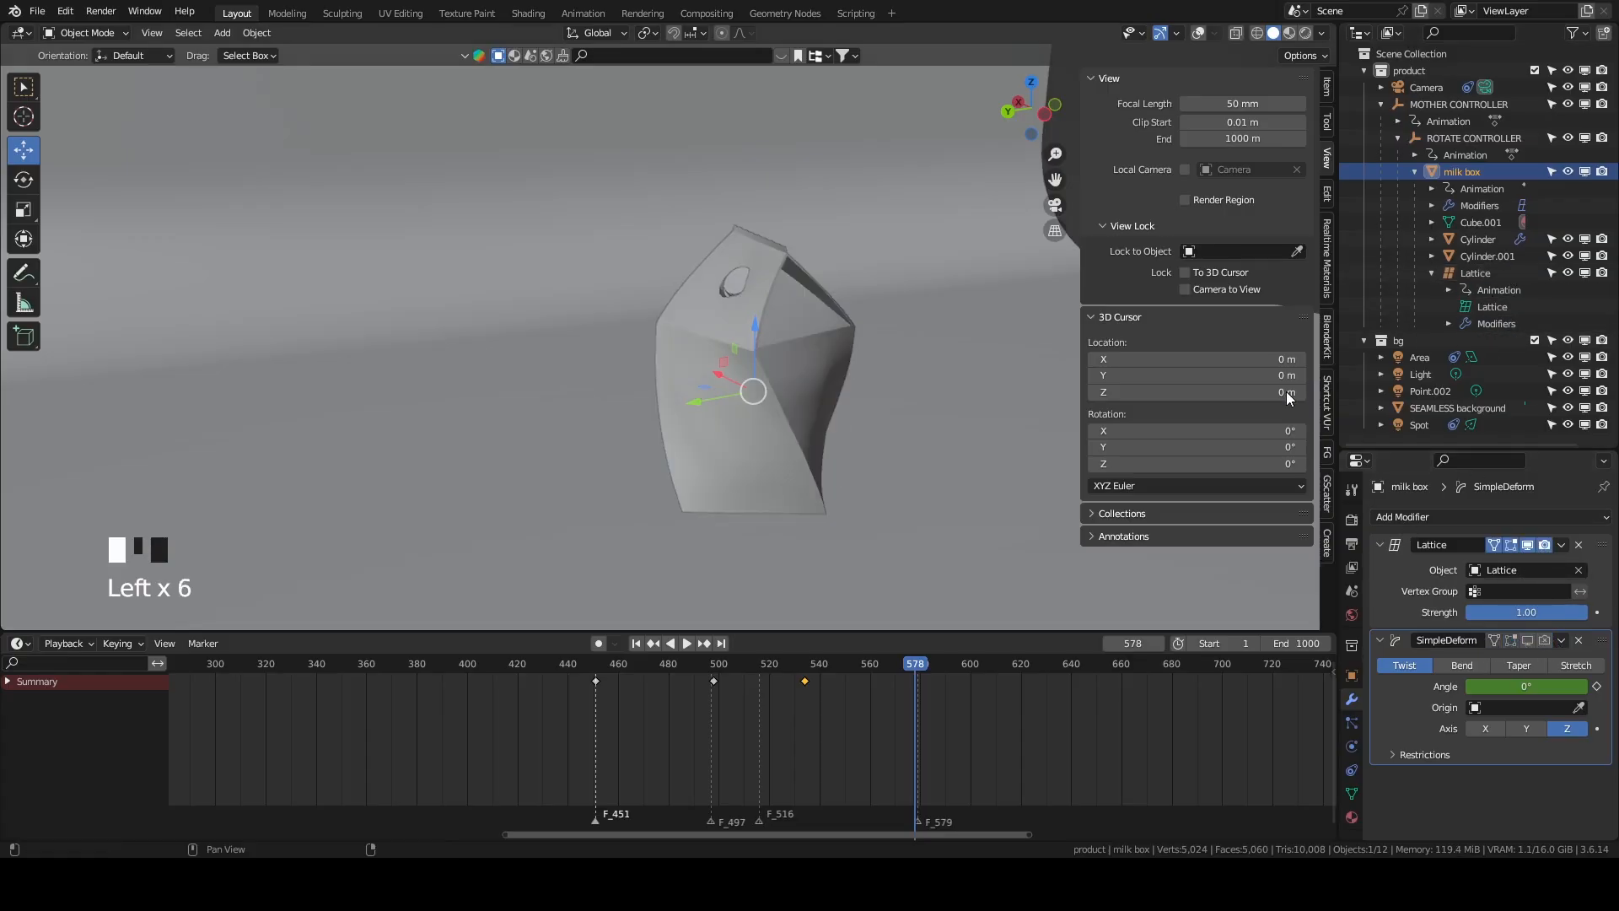
Play the animation from before frame 451 and scrub on to frame 629 to compare the lattice-driven twist.
{"action": "left_click", "coordinate": [550, 664]}
{"action": "key", "text": "space"}
{"action": "middle_click_drag", "start_coordinate": [797, 382], "coordinate": [838, 426]}
{"action": "key", "text": "space"}
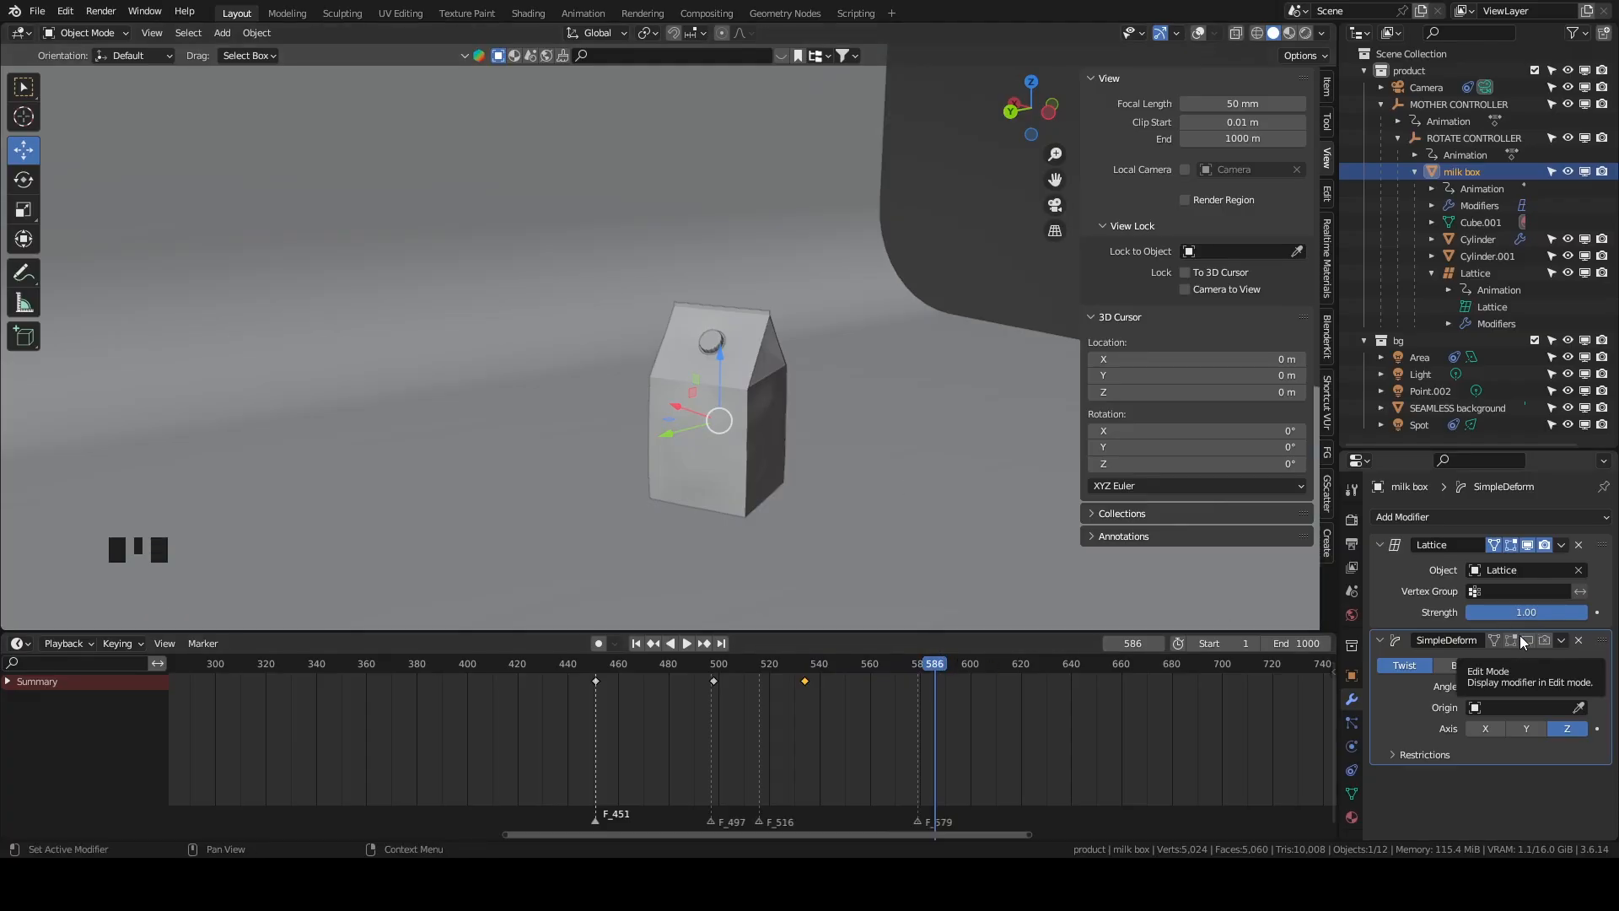
{"action": "scroll", "coordinate": [818, 422], "scroll_direction": "up", "scroll_amount": 2}
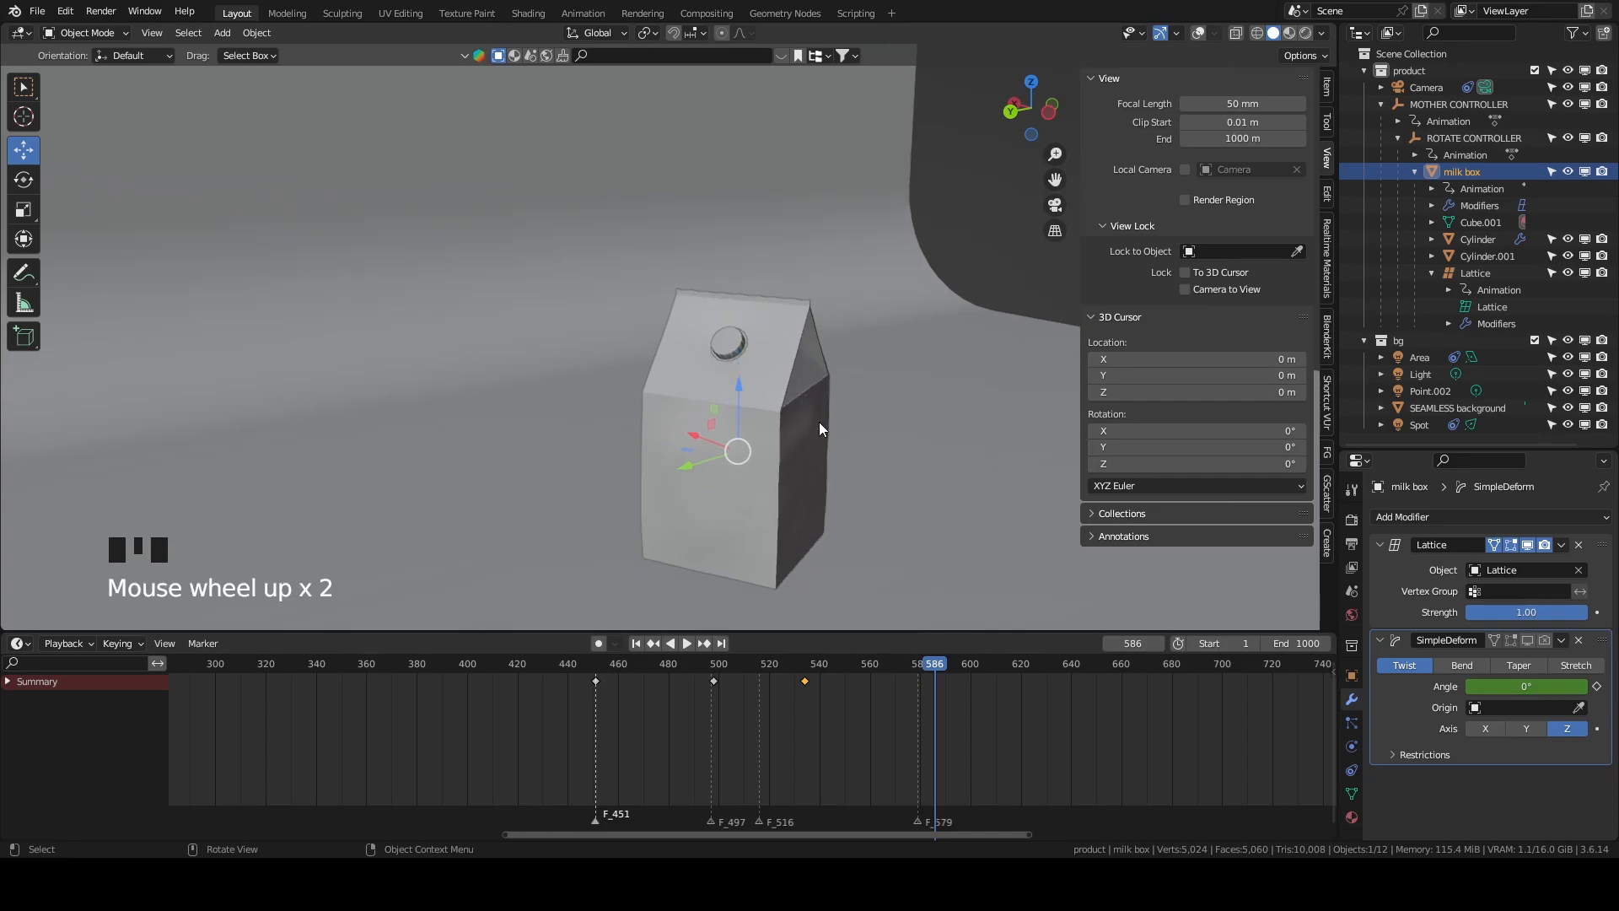
{"action": "middle_click_drag", "start_coordinate": [818, 422], "coordinate": [769, 493], "text": "shift"}
{"action": "left_click_drag", "start_coordinate": [934, 666], "coordinate": [1043, 664]}
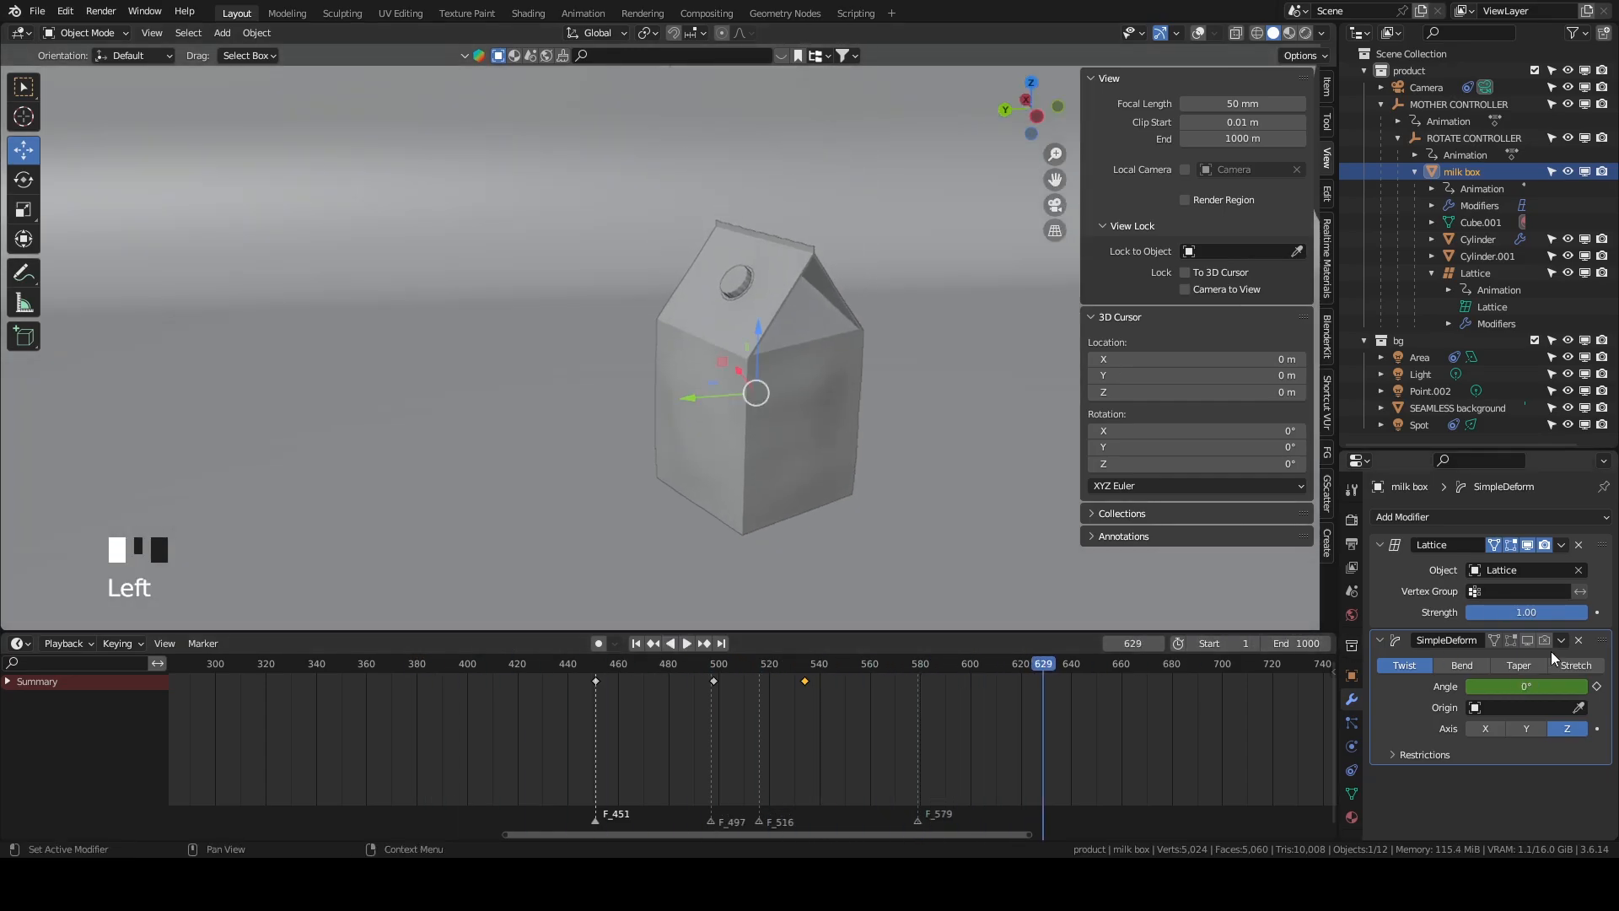
Display the milk box's mesh data properties and scrub from frame 537 to 586 to examine the box.
{"action": "left_click", "coordinate": [1352, 792]}
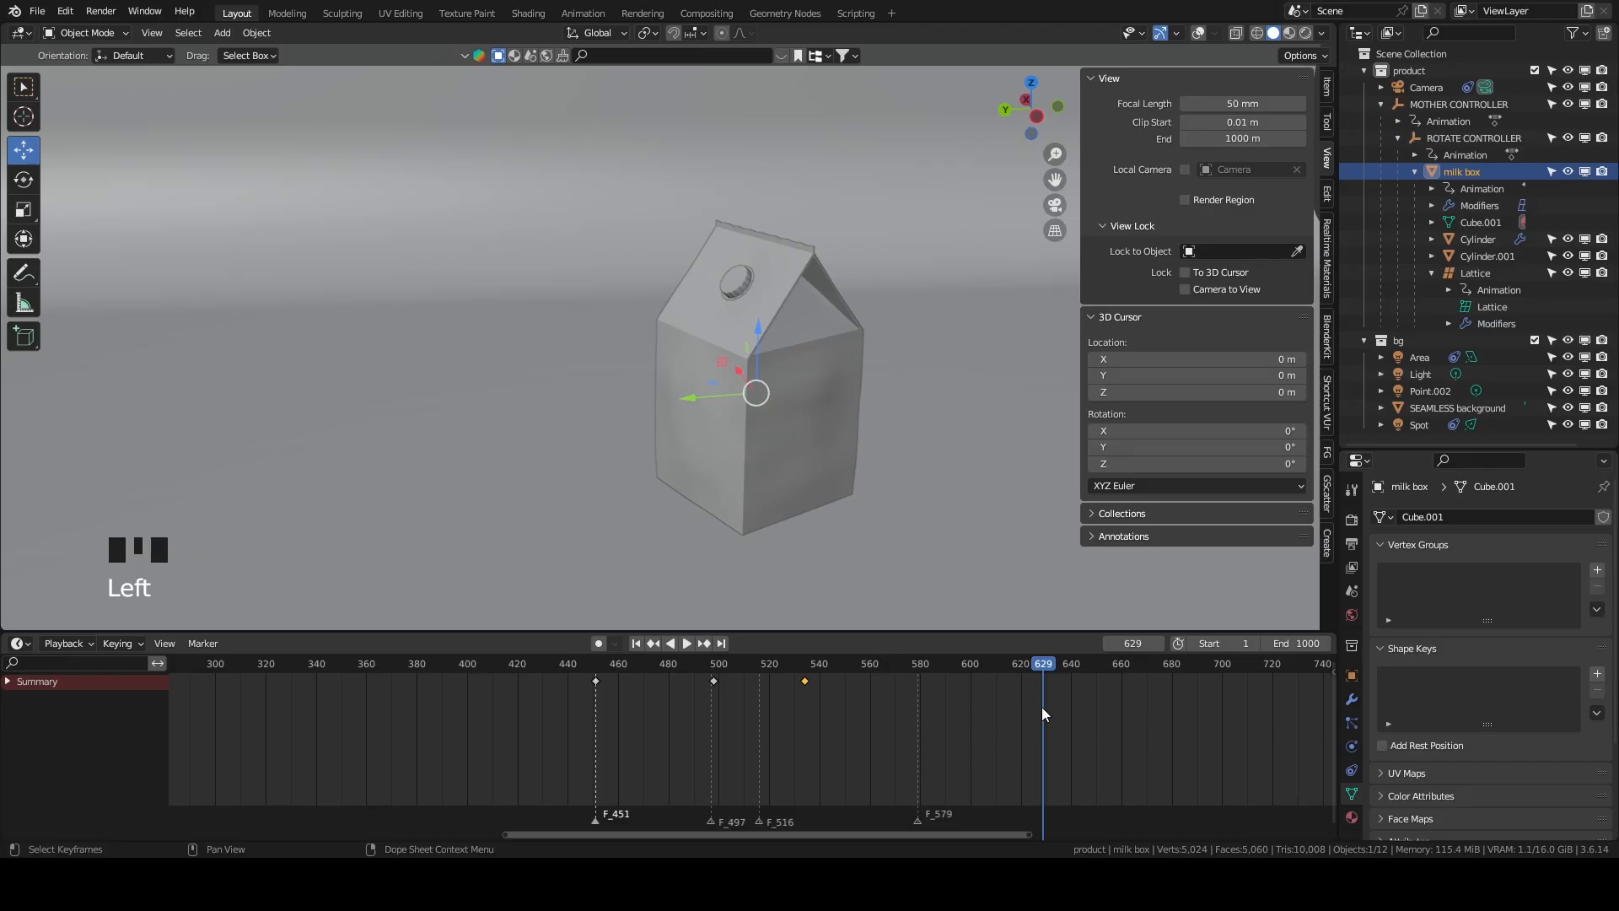
{"action": "left_click_drag", "start_coordinate": [771, 665], "coordinate": [812, 661]}
{"action": "middle_click_drag", "start_coordinate": [782, 423], "coordinate": [776, 629], "text": "shift"}
{"action": "middle_click_drag", "start_coordinate": [725, 455], "coordinate": [814, 457]}
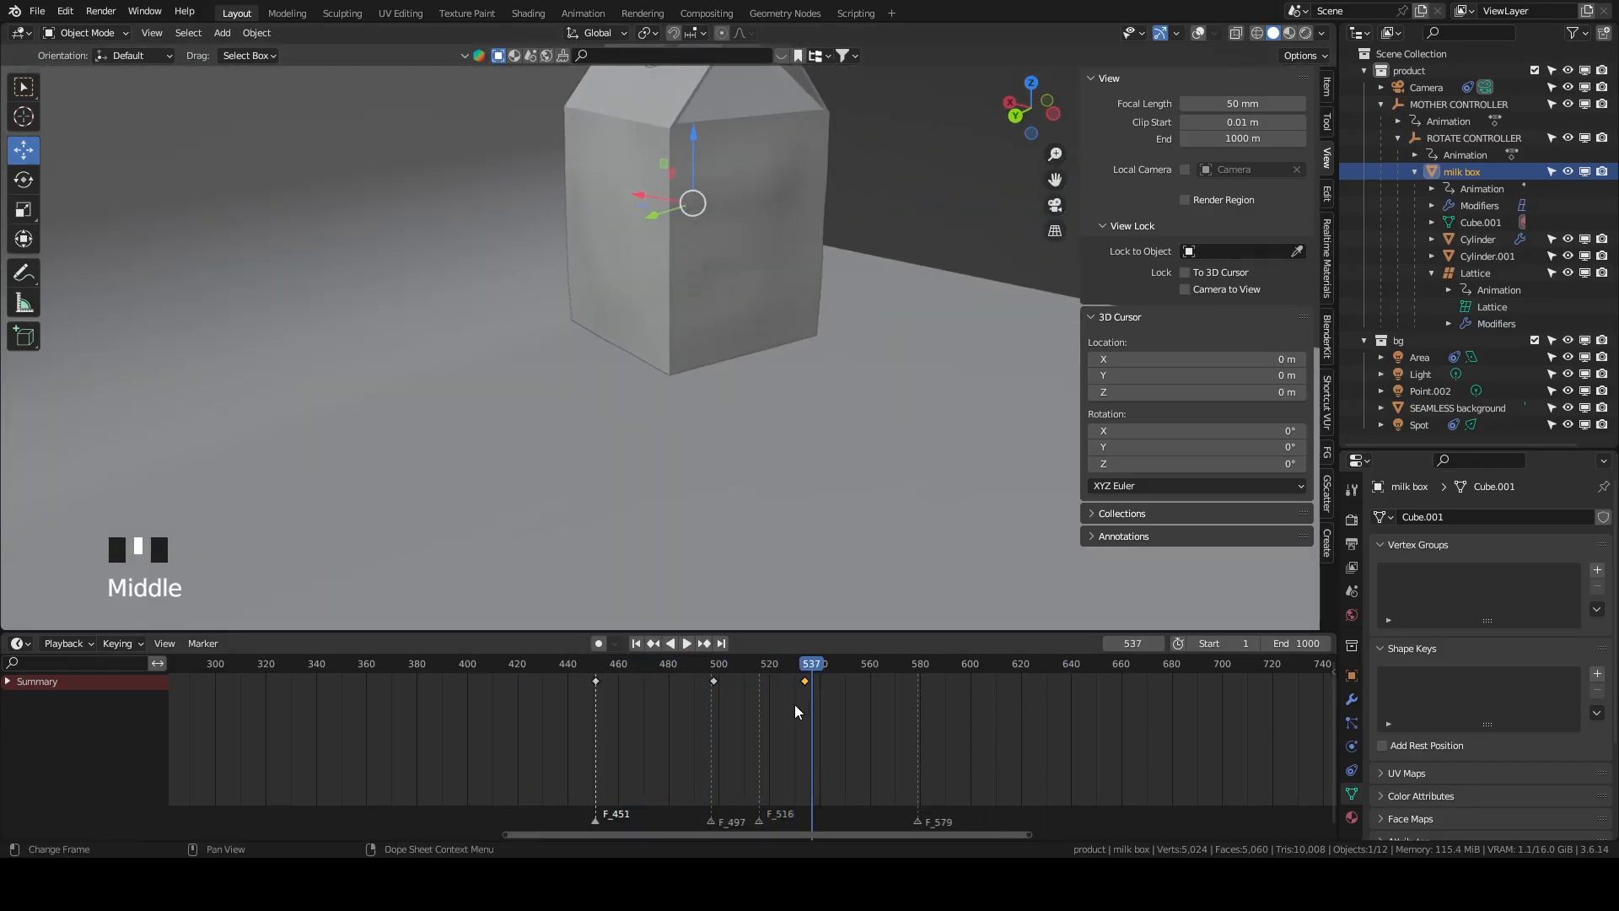
{"action": "left_click_drag", "start_coordinate": [798, 711], "coordinate": [934, 712]}
{"action": "middle_click_drag", "start_coordinate": [801, 548], "coordinate": [889, 496], "text": "shift"}
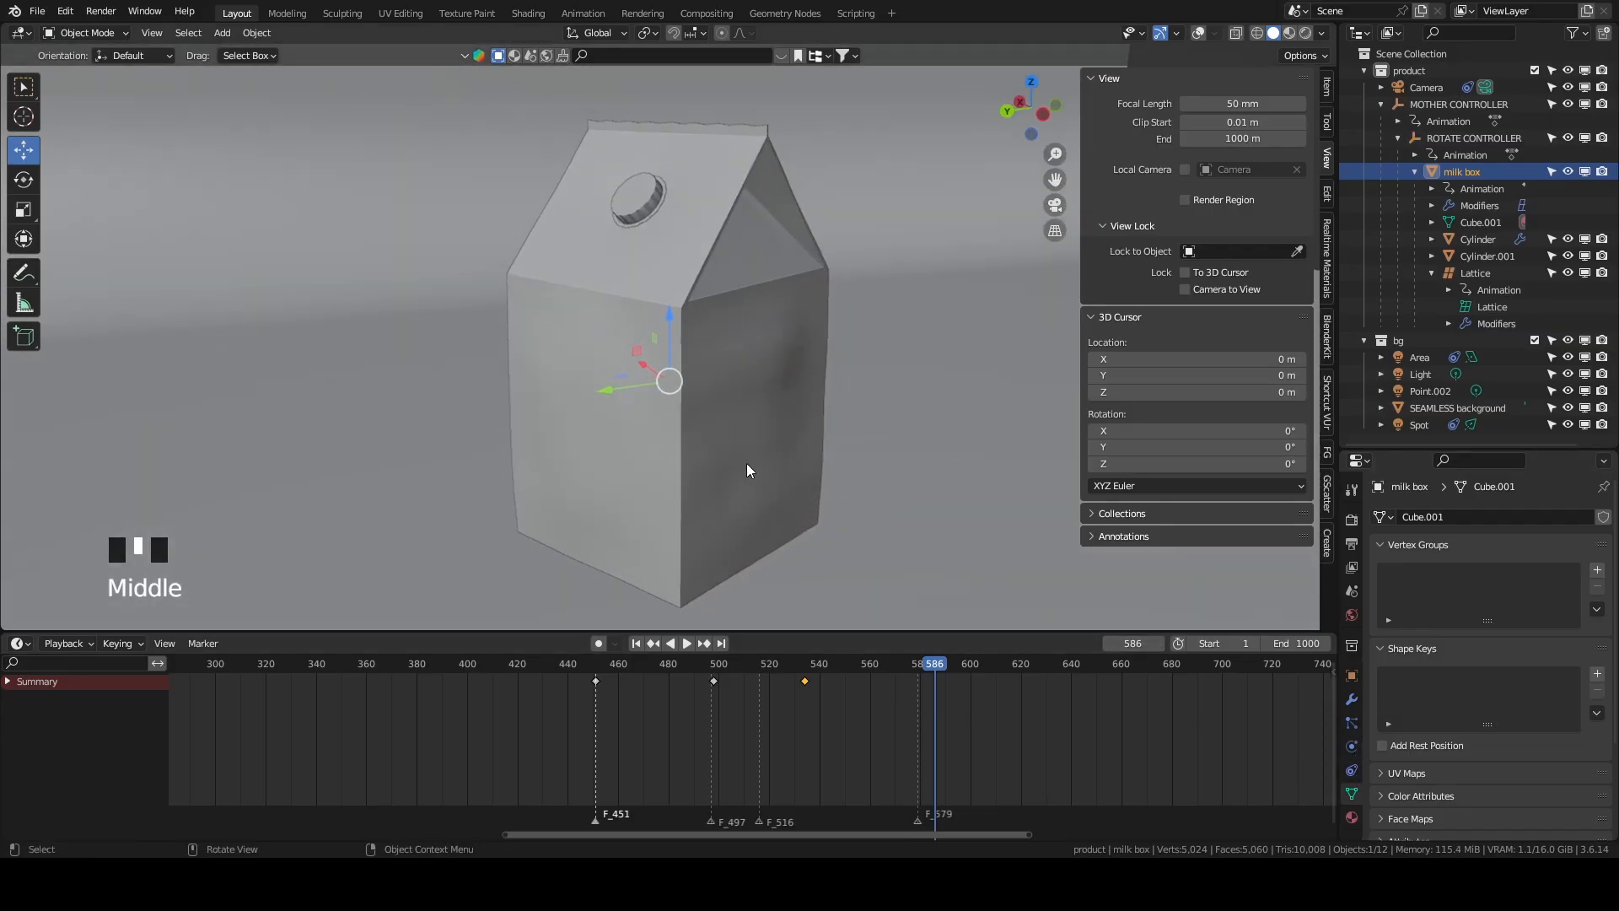
Select the Lattice and show the viewport overlays again.
{"action": "left_click", "coordinate": [1496, 274]}
{"action": "left_click", "coordinate": [1198, 32]}
{"action": "scroll", "coordinate": [666, 337], "scroll_direction": "down", "scroll_amount": 2}
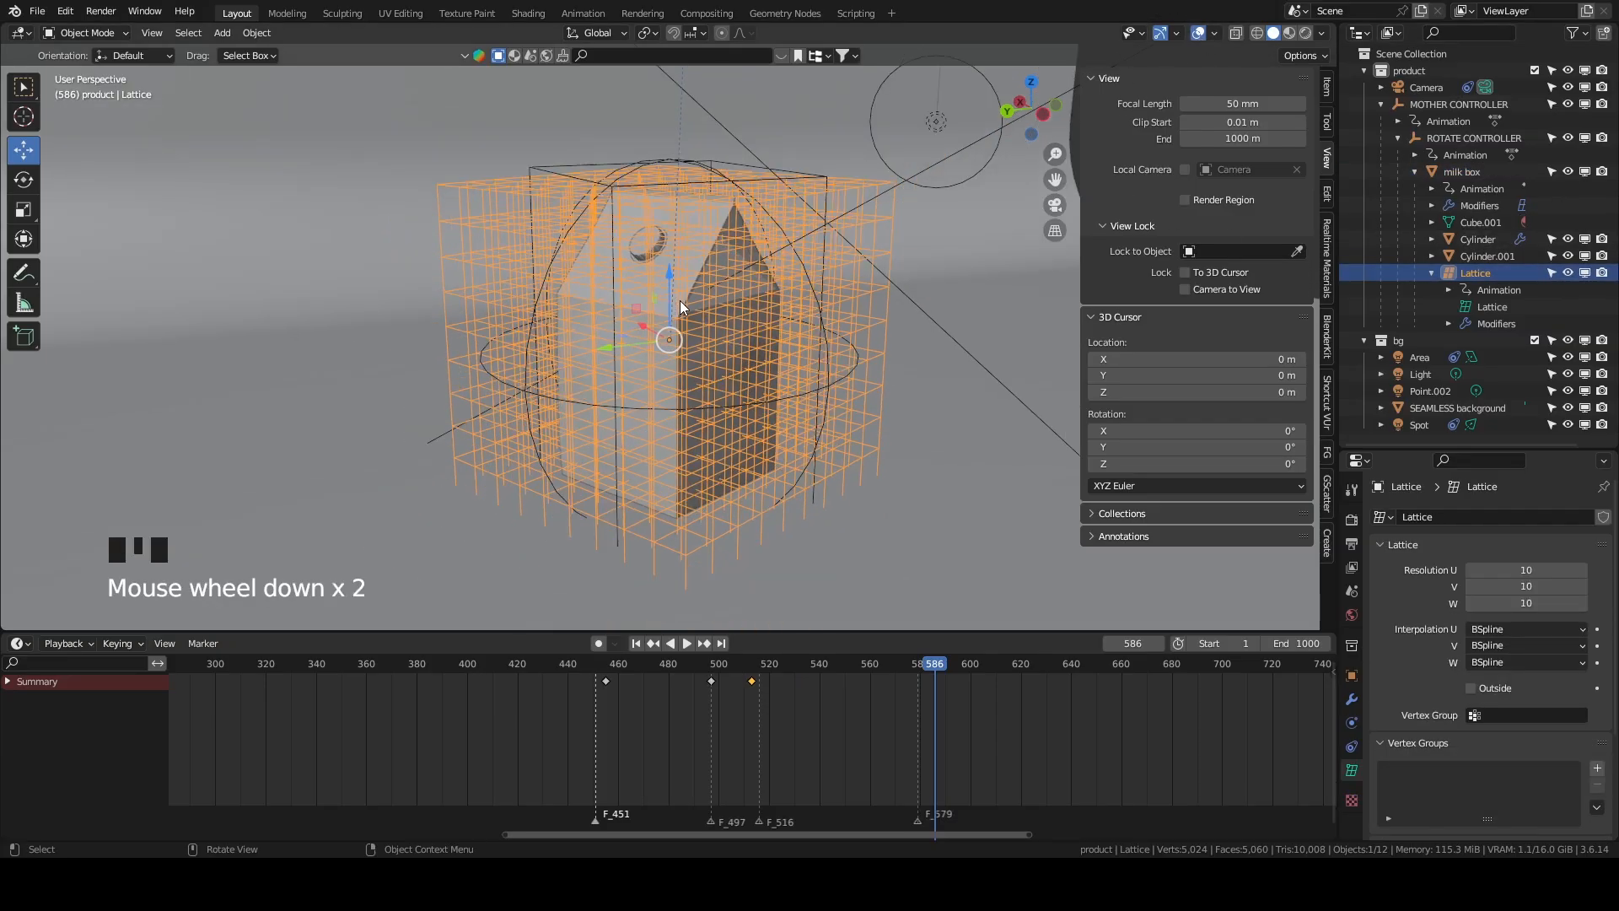
Enter Edit Mode on the Lattice, try moving a single corner point and return to Object Mode.
{"action": "middle_click_drag", "start_coordinate": [666, 337], "coordinate": [87, 57]}
{"action": "scroll", "coordinate": [731, 320], "scroll_direction": "up", "scroll_amount": 2}
{"action": "key", "text": "Tab"}
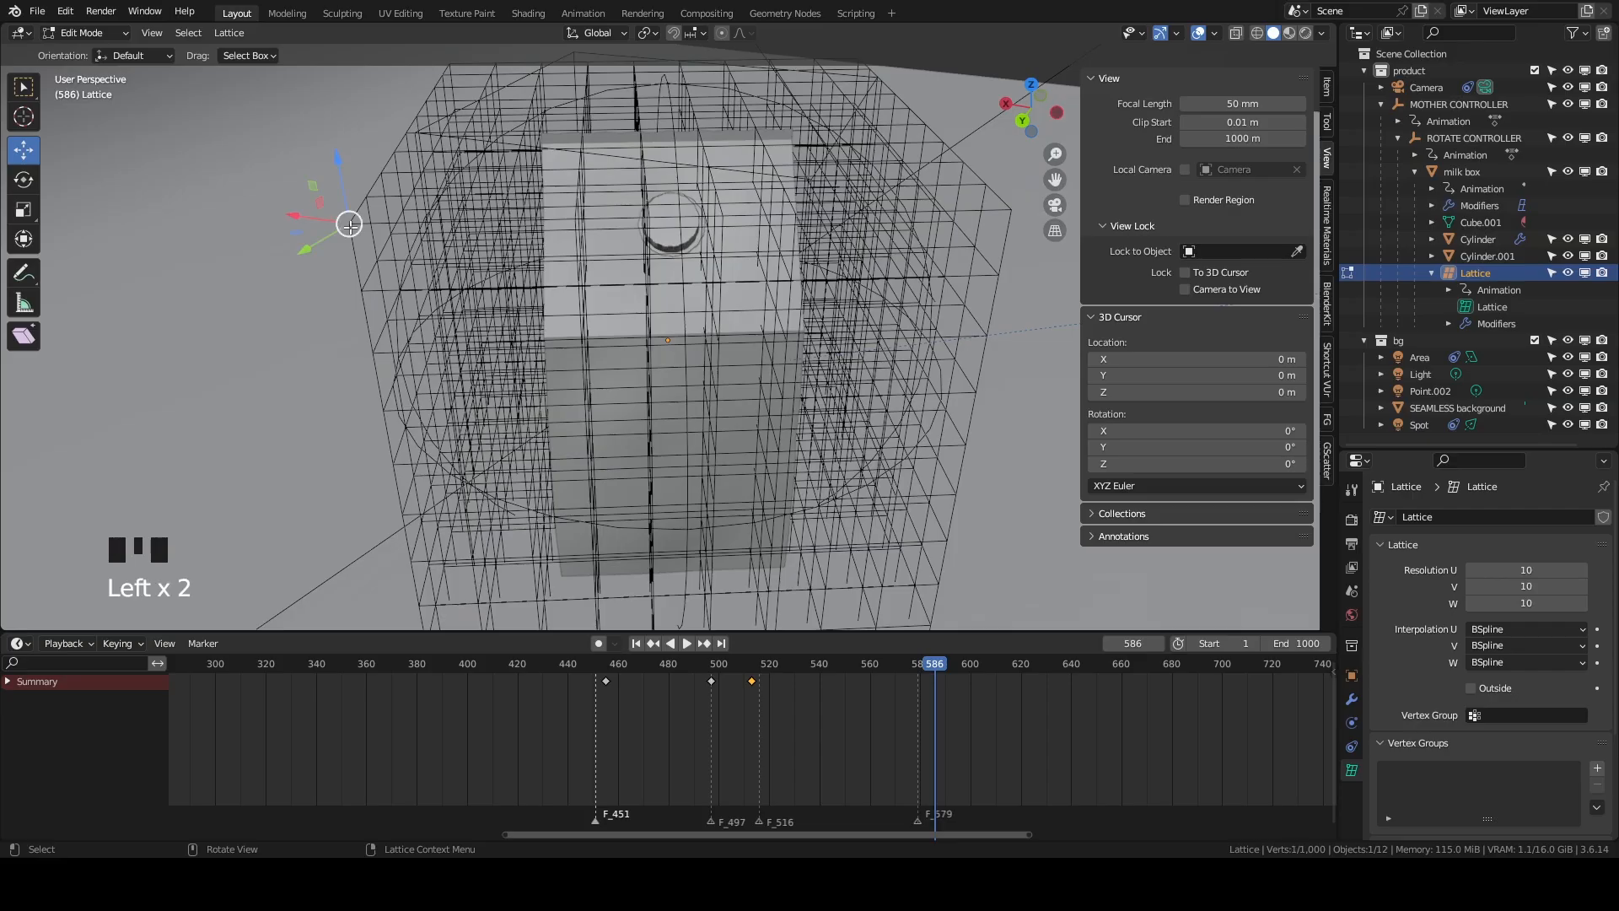
{"action": "key", "text": "g"}
{"action": "scroll", "coordinate": [338, 201], "scroll_direction": "down", "scroll_amount": 3}
{"action": "middle_click_drag", "start_coordinate": [506, 270], "coordinate": [643, 258]}
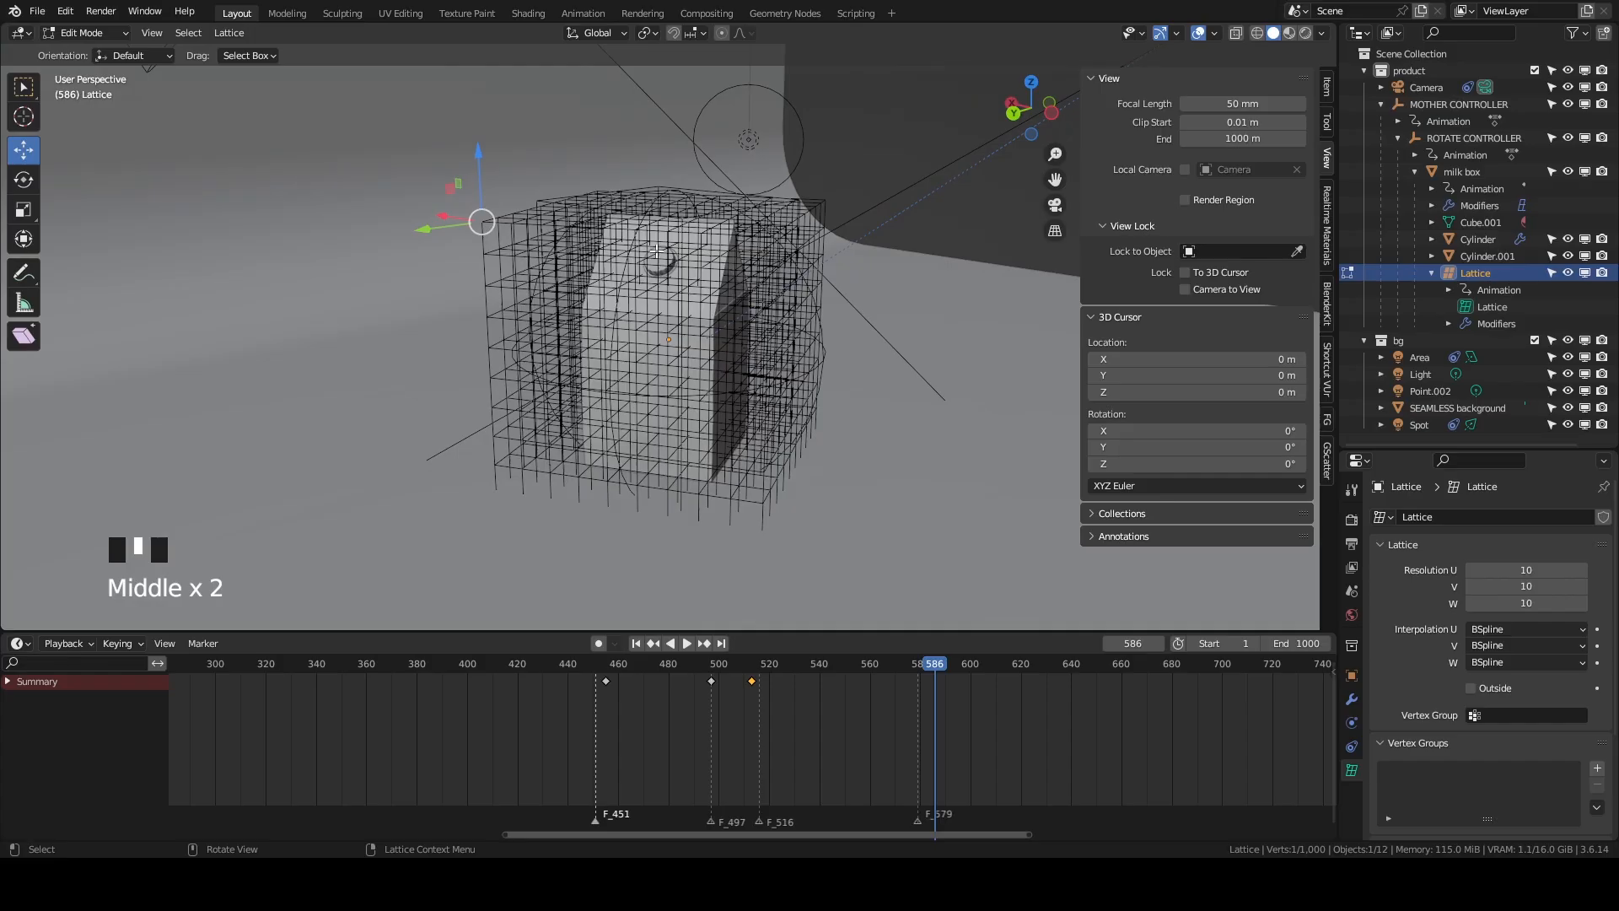
{"action": "scroll", "coordinate": [661, 246], "scroll_direction": "up", "scroll_amount": 1}
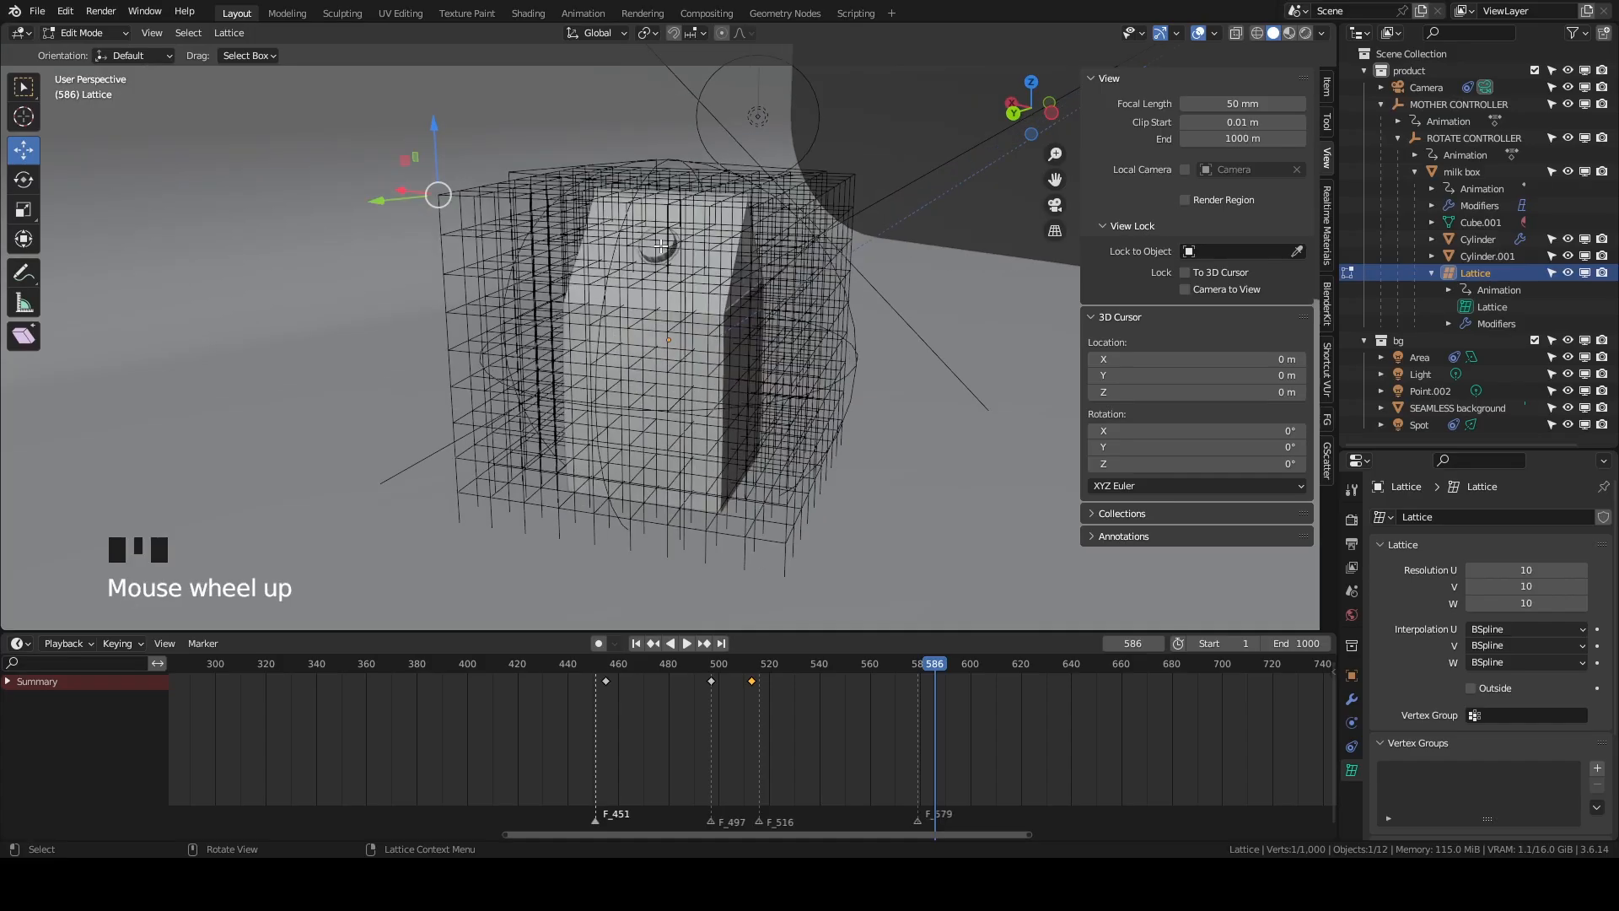
{"action": "middle_click_drag", "start_coordinate": [661, 246], "coordinate": [708, 264]}
{"action": "scroll", "coordinate": [718, 256], "scroll_direction": "up", "scroll_amount": 1}
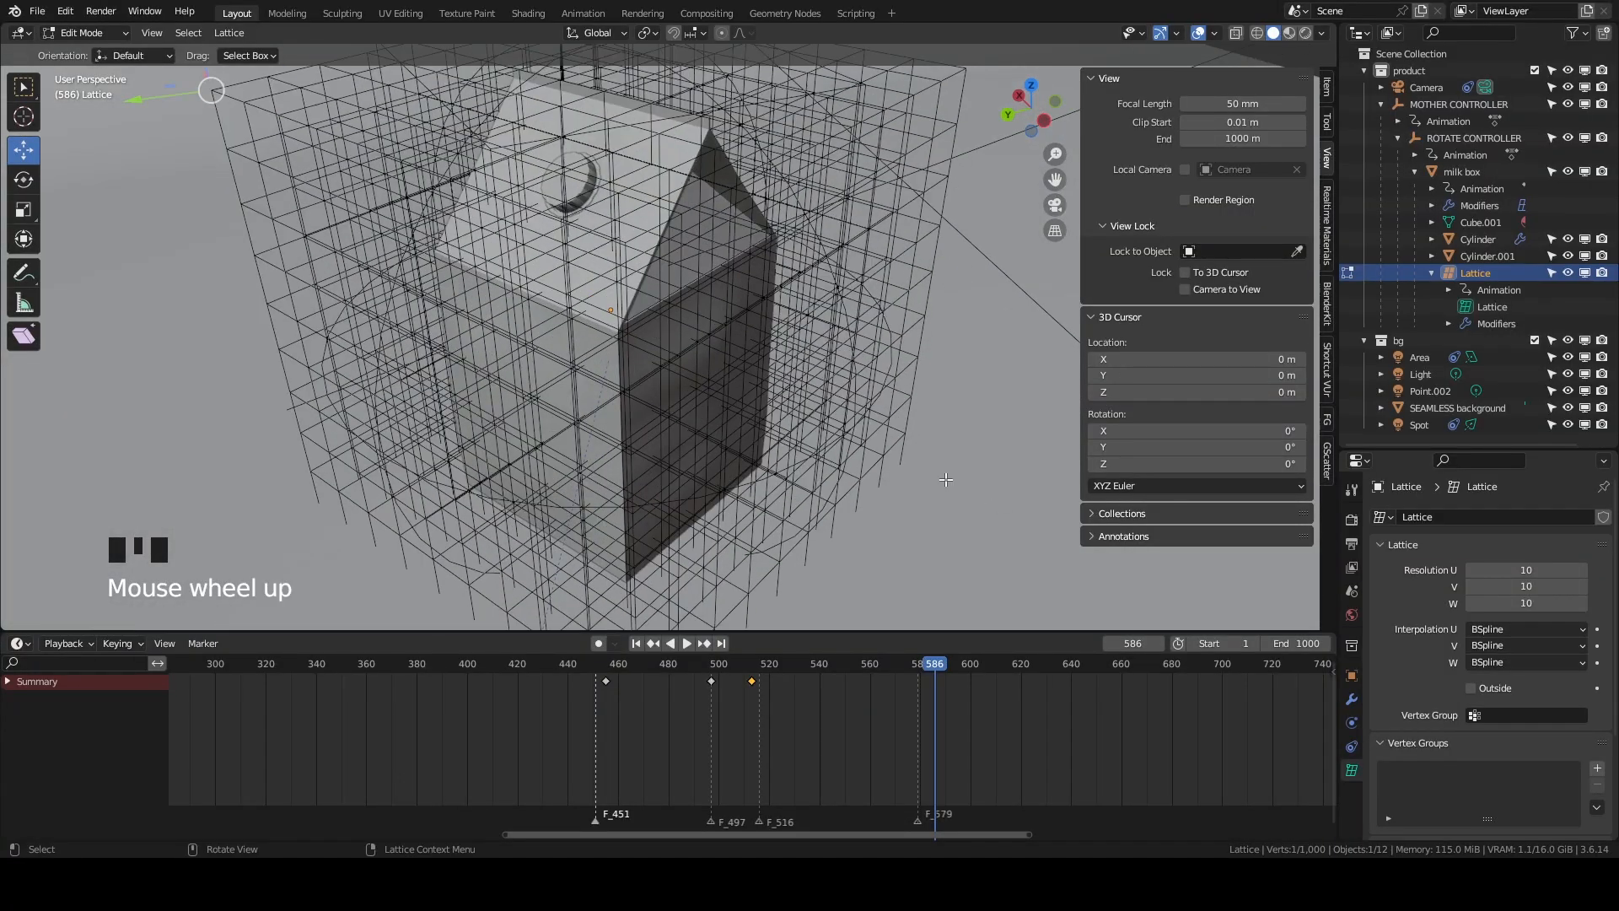
{"action": "key", "text": "Tab"}
{"action": "middle_click_drag", "start_coordinate": [938, 479], "coordinate": [846, 460]}
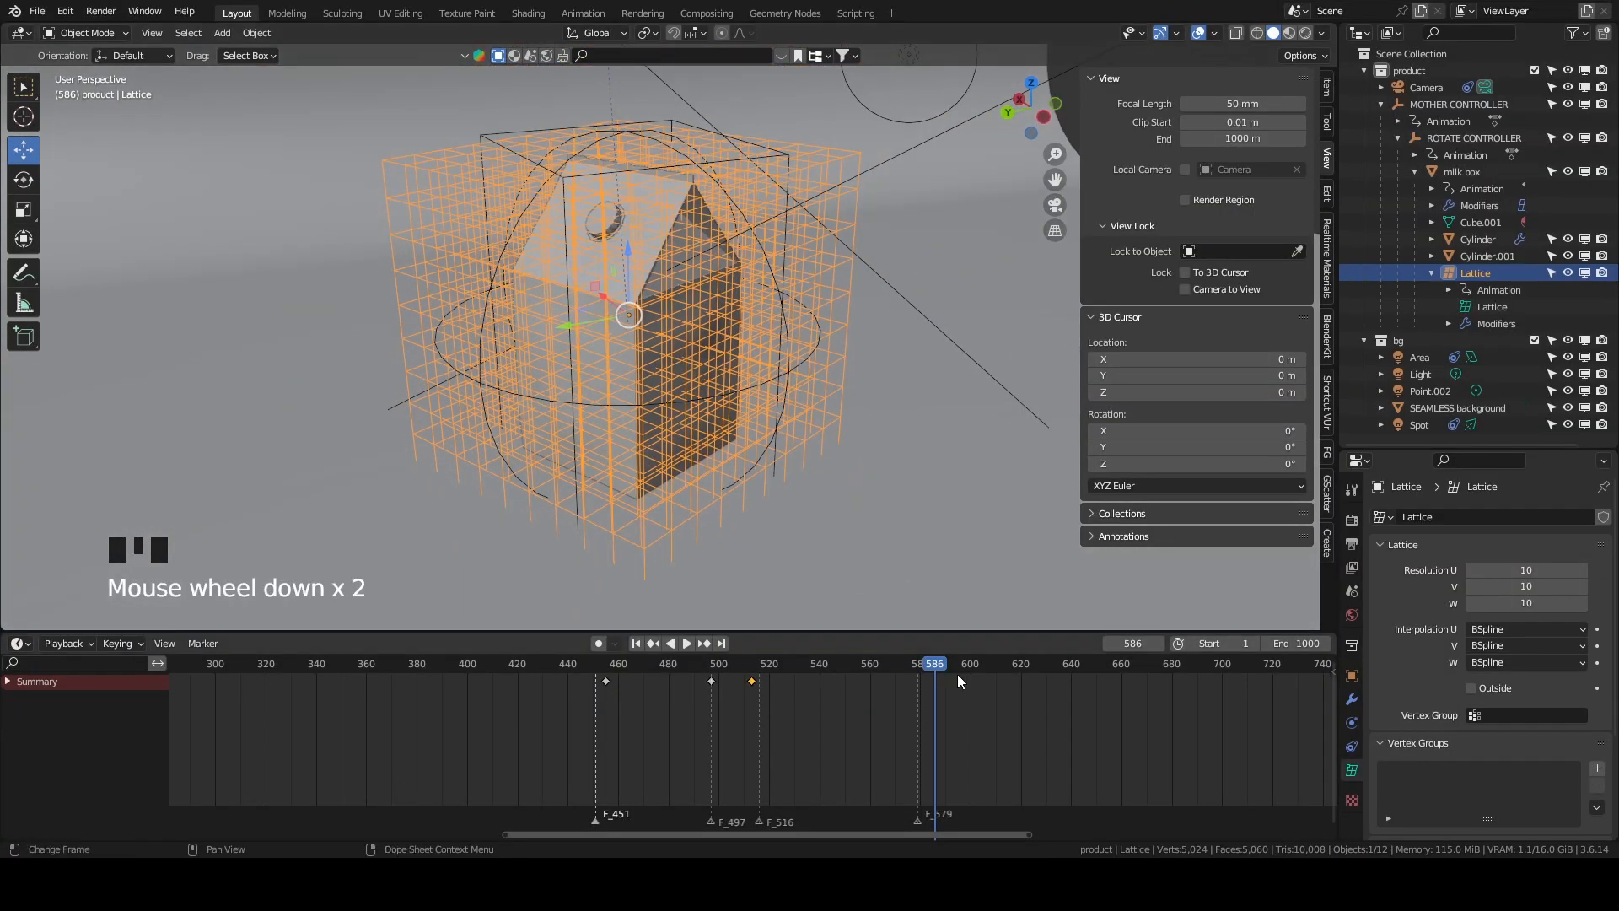
Move the playhead to frame 588 and add a vertex group to the Lattice.
{"action": "left_click_drag", "start_coordinate": [958, 674], "coordinate": [941, 638]}
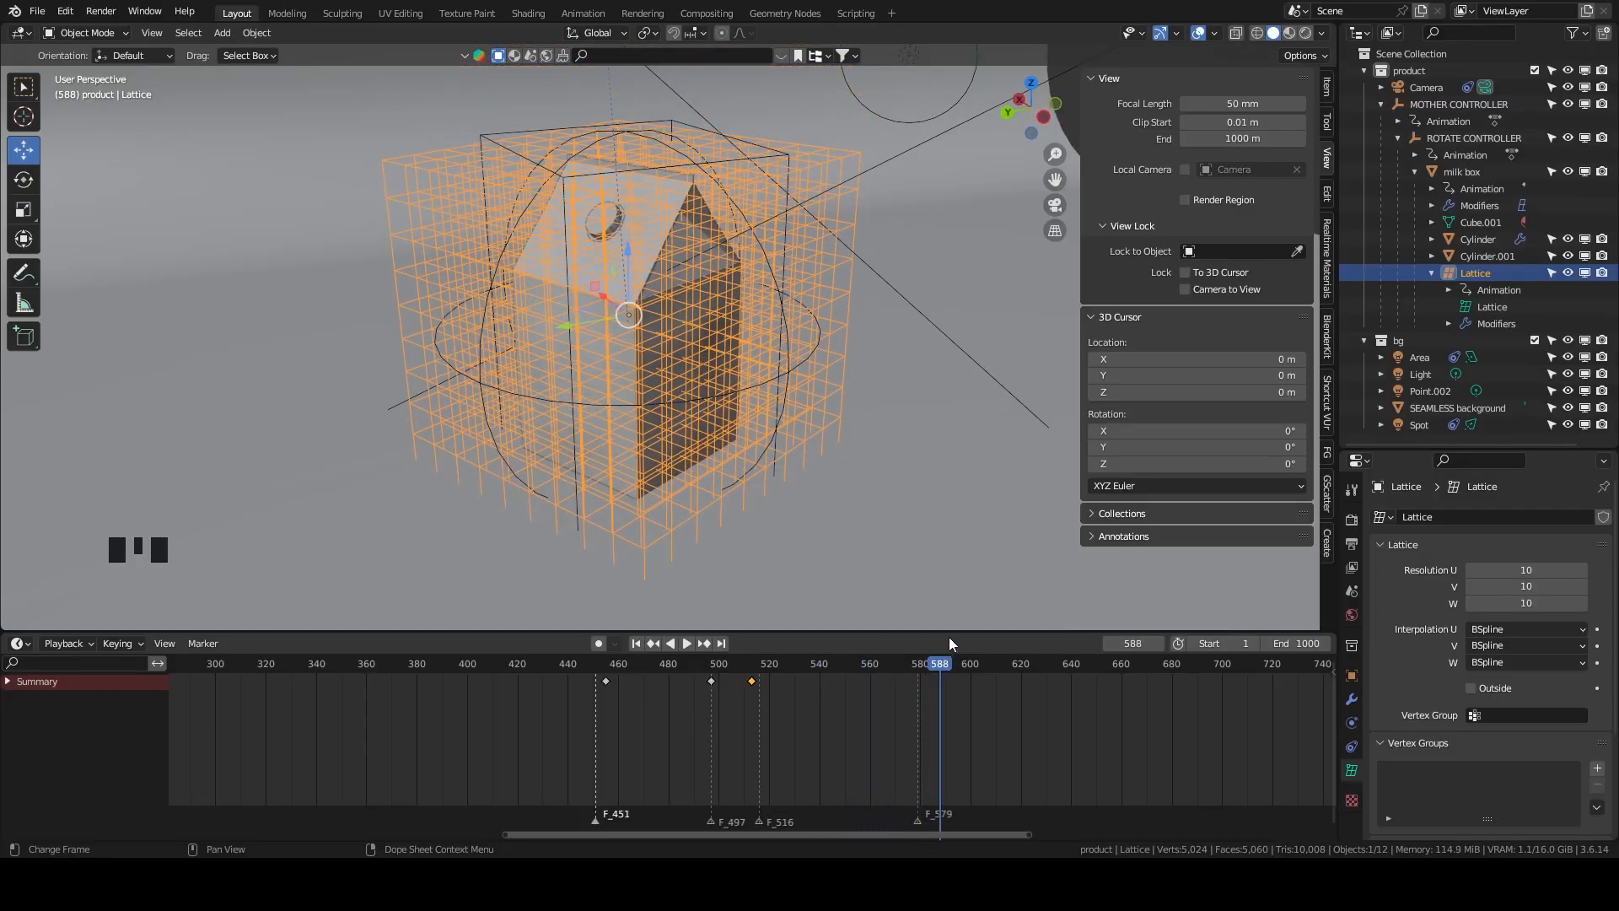
{"action": "scroll", "coordinate": [1465, 619], "scroll_direction": "down", "scroll_amount": 10}
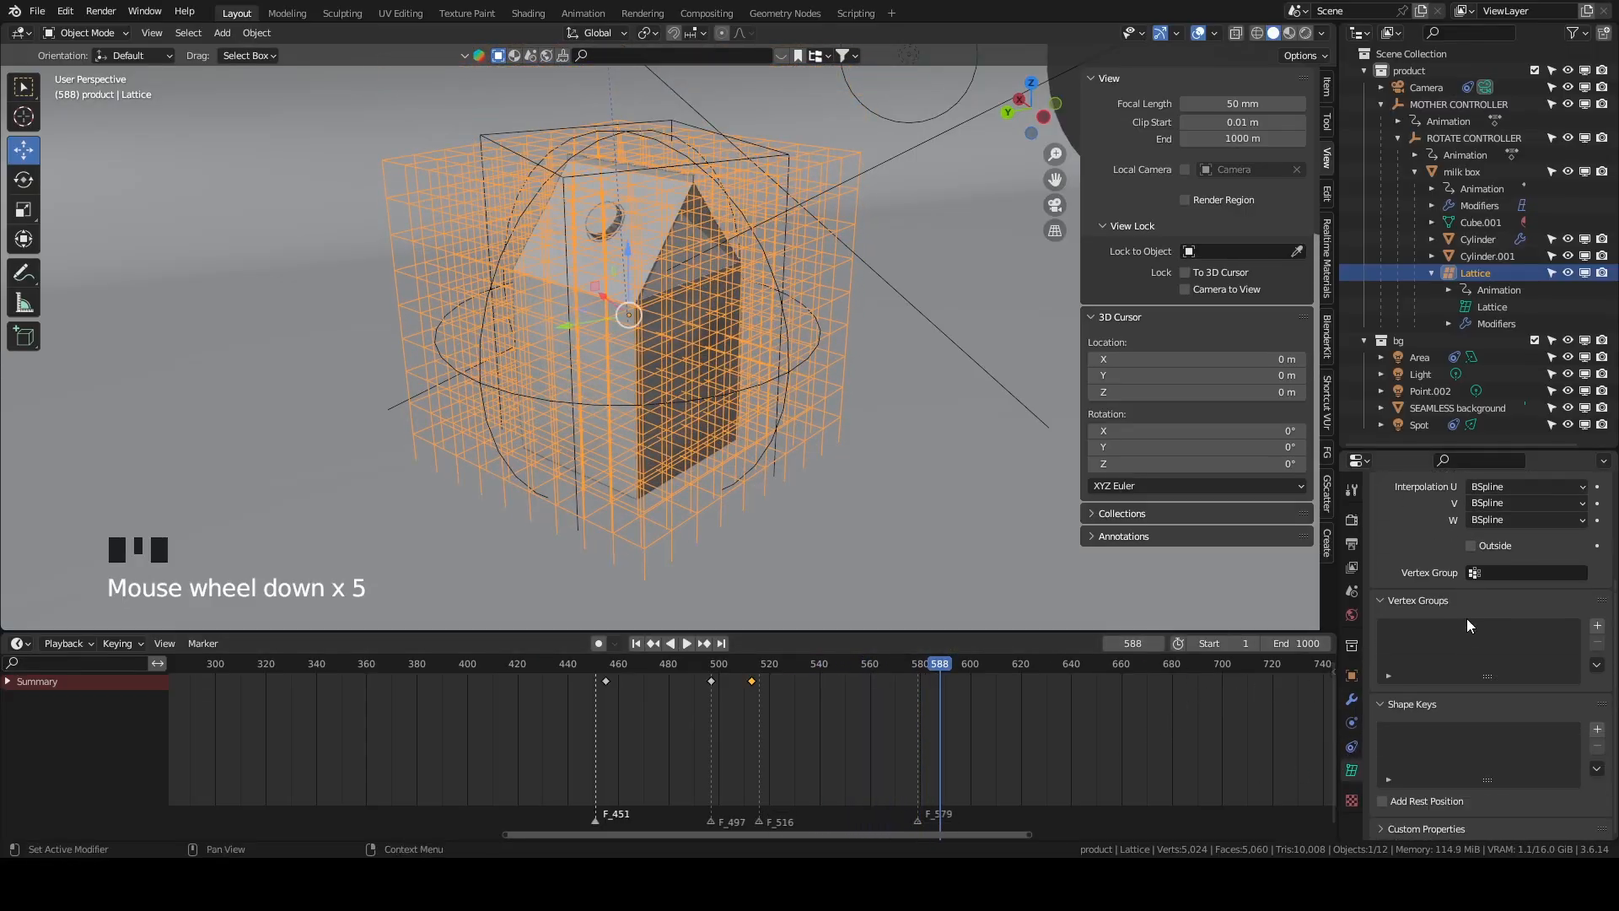
{"action": "left_click", "coordinate": [1596, 626]}
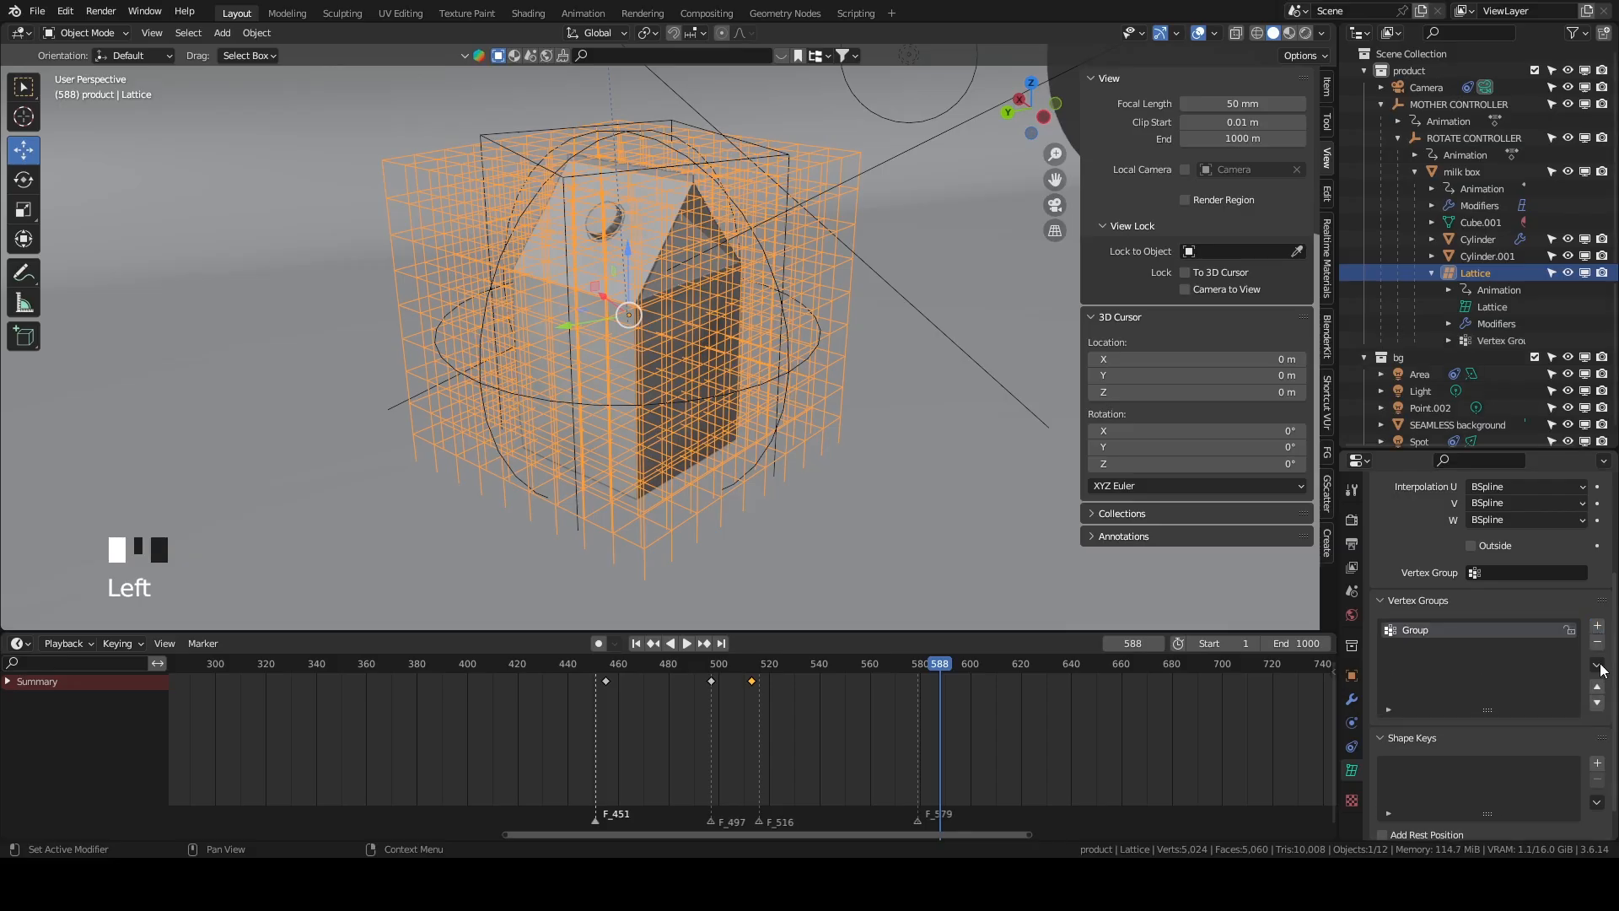
Add a Basis and a second shape key to the Lattice, and keyframe the second key's value at 0 on frame 588.
{"action": "left_click", "coordinate": [1597, 762]}
{"action": "scroll", "coordinate": [1601, 768], "scroll_direction": "down", "scroll_amount": 6}
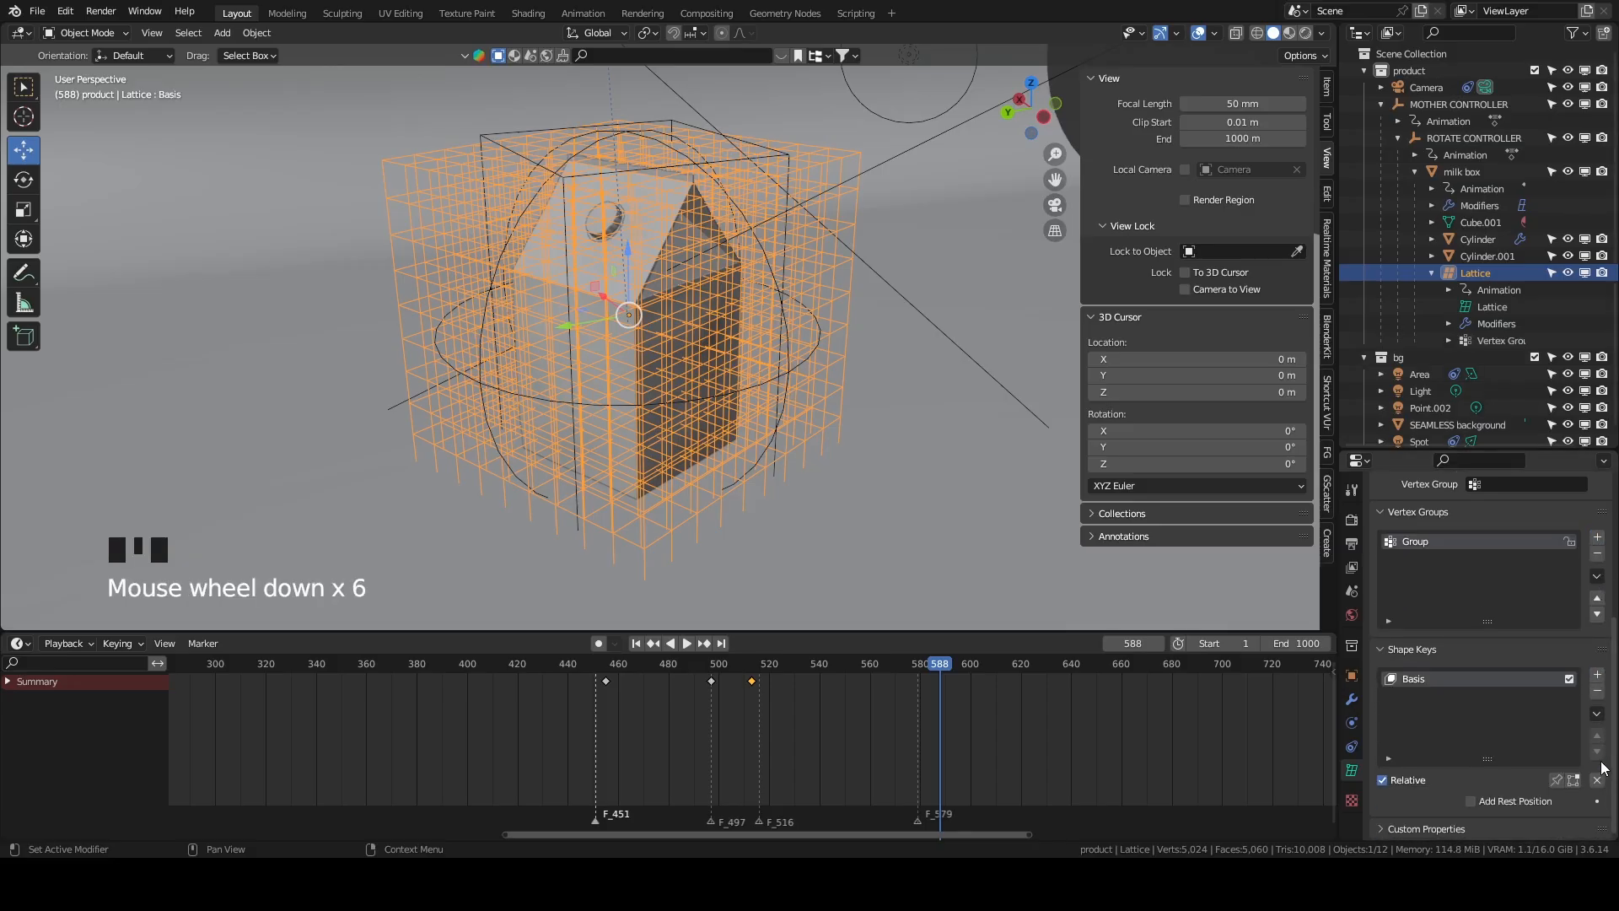
{"action": "left_click", "coordinate": [1600, 682]}
{"action": "scroll", "coordinate": [1600, 691], "scroll_direction": "down", "scroll_amount": 7}
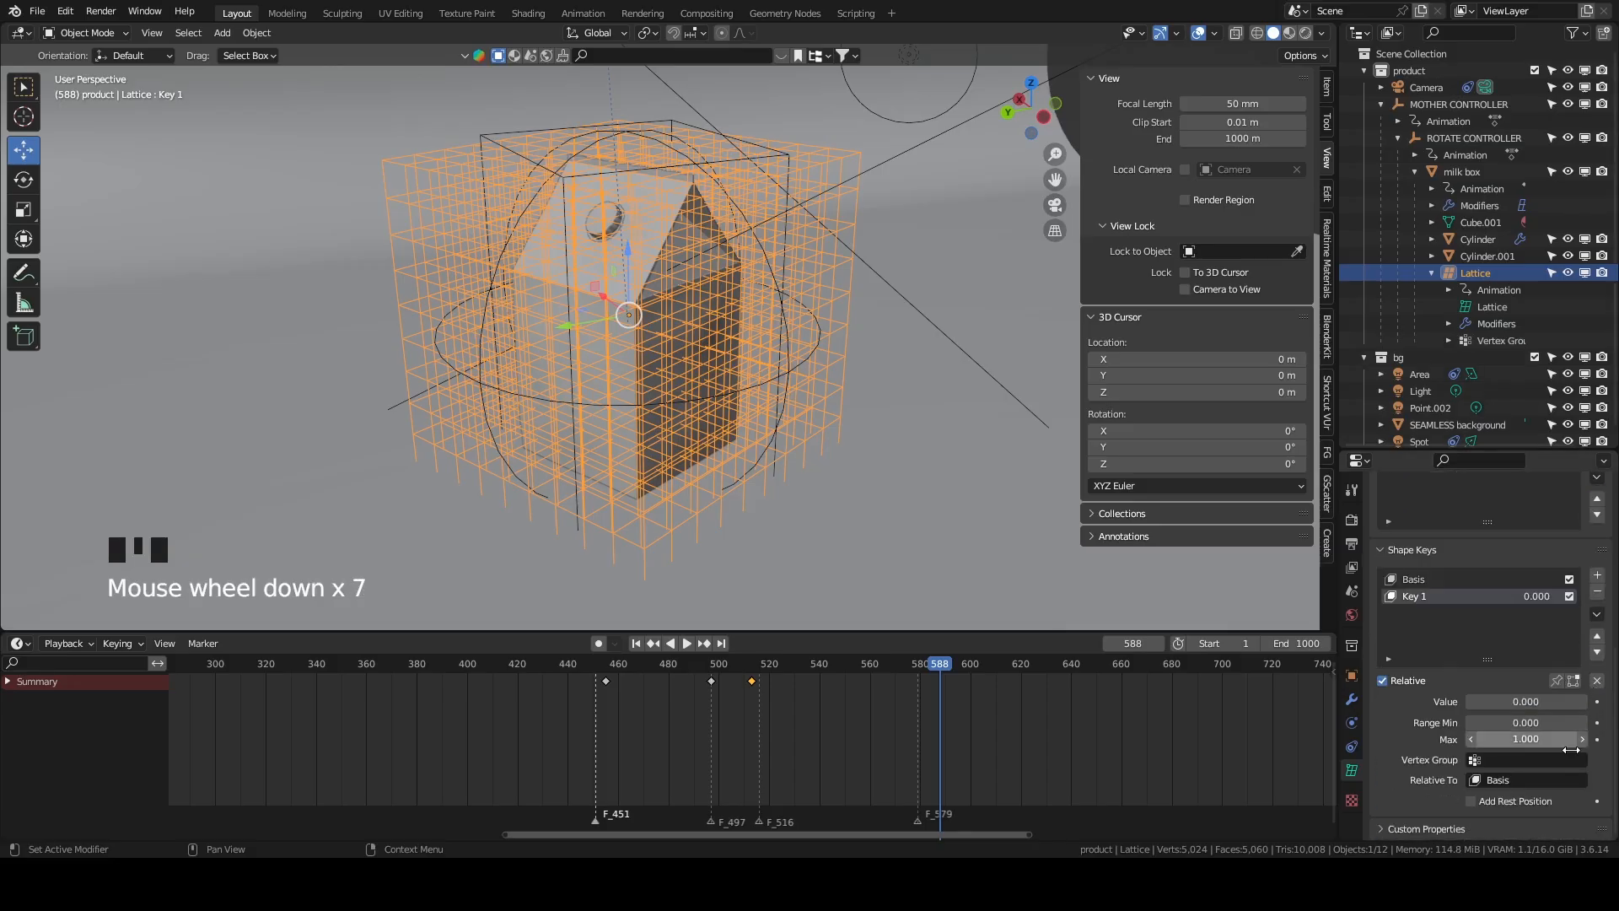
{"action": "left_click", "coordinate": [1596, 702]}
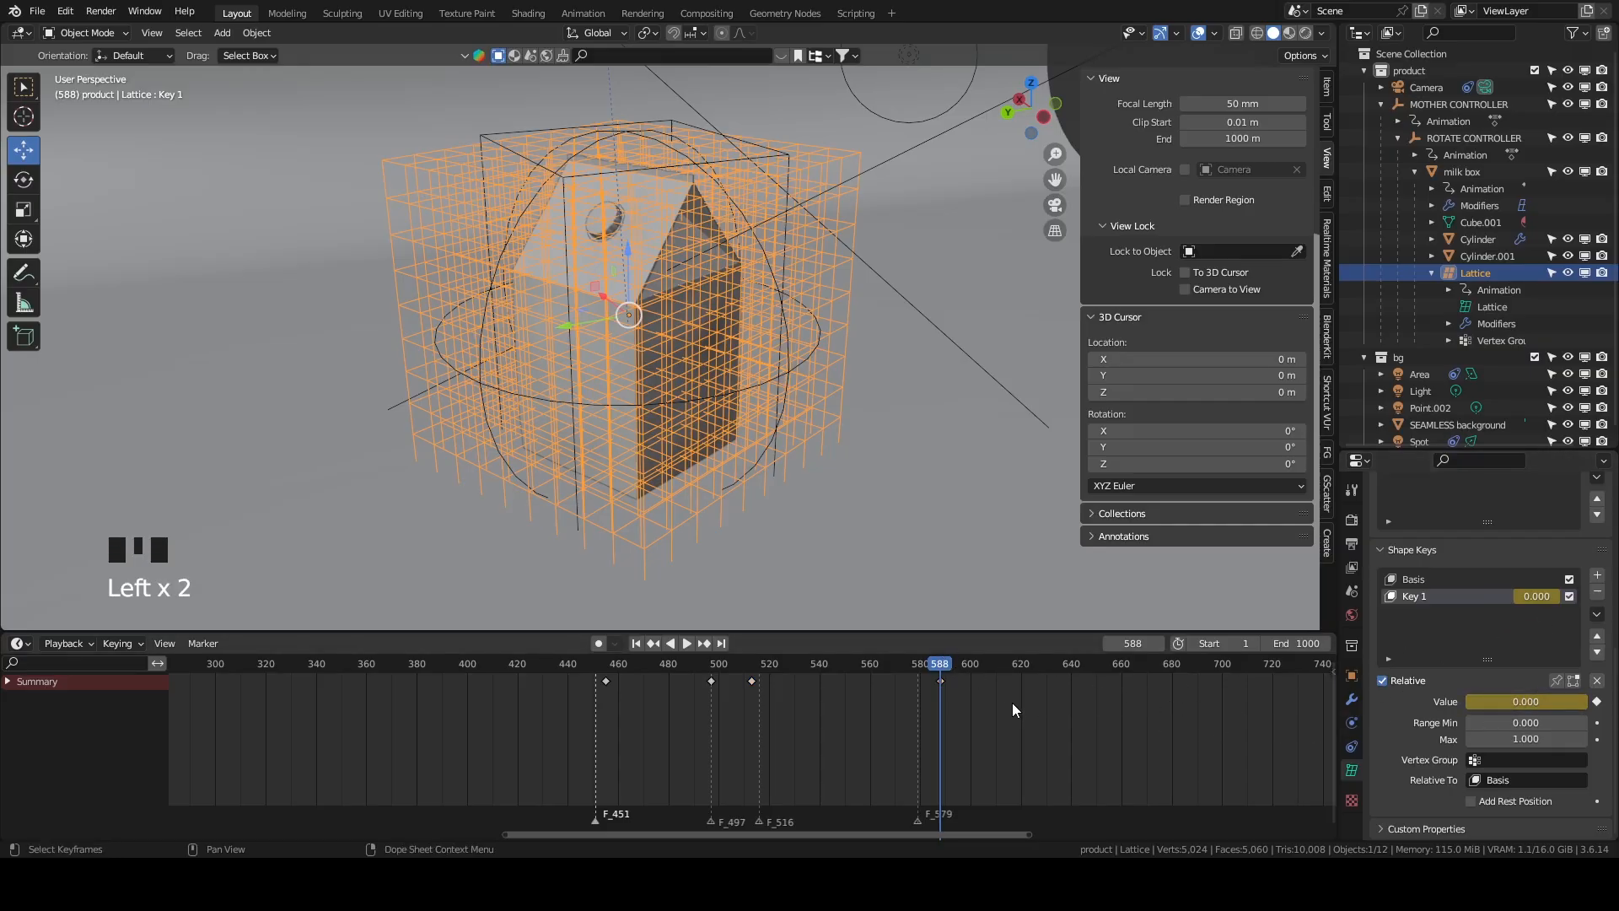
Move the playhead to frame 640 and enter Edit Mode on the Lattice.
{"action": "left_click_drag", "start_coordinate": [1024, 670], "coordinate": [1070, 629]}
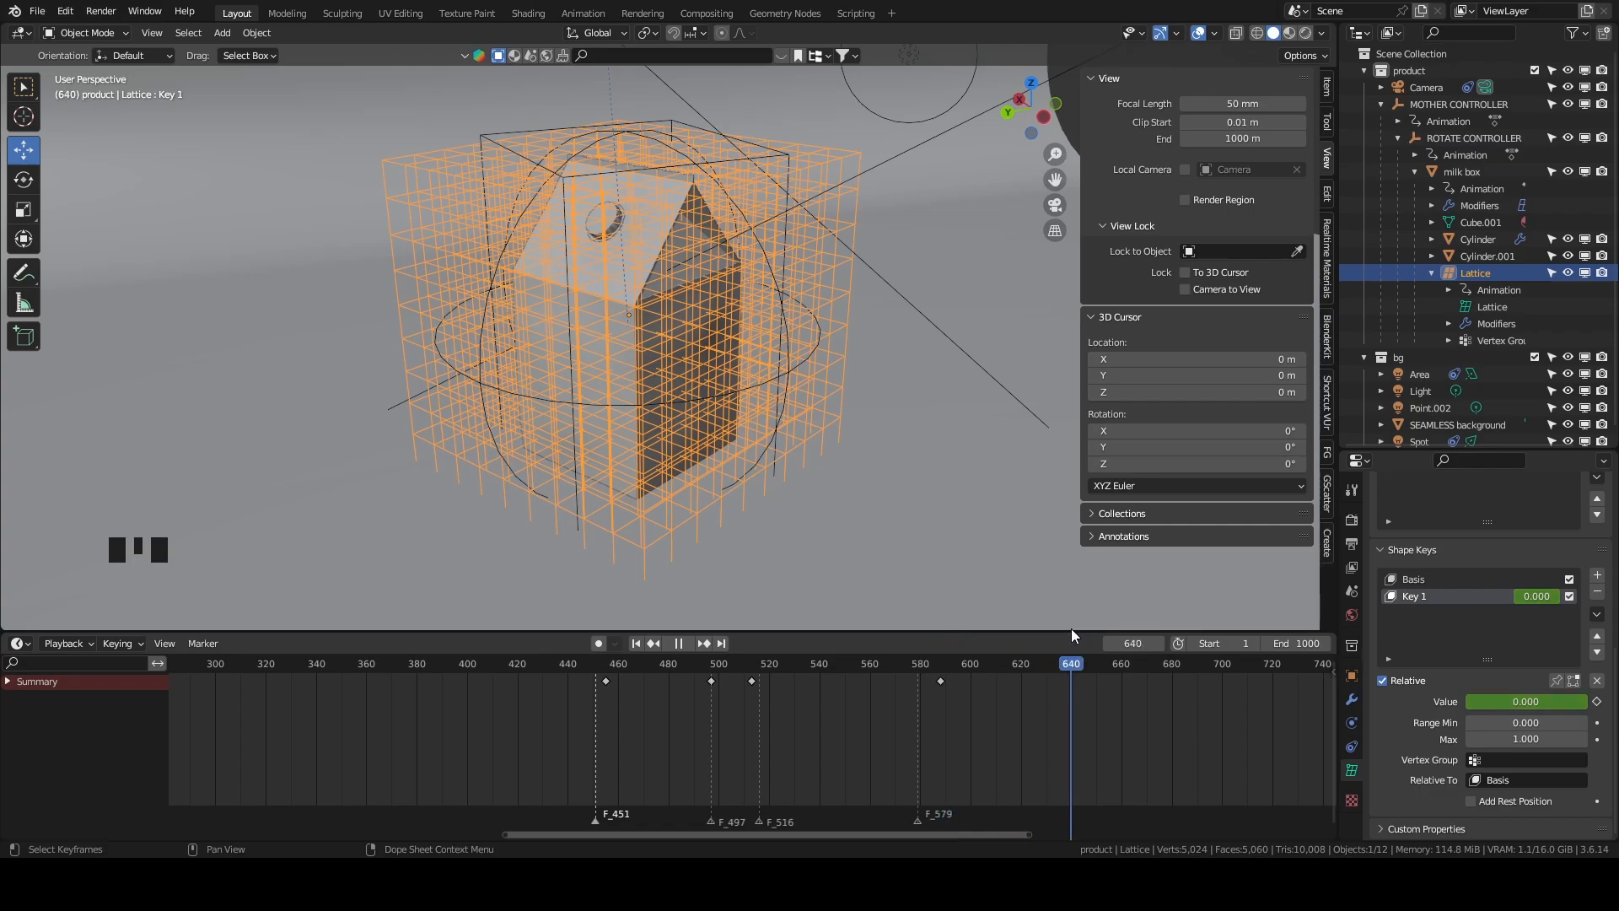
{"action": "scroll", "coordinate": [797, 457], "scroll_direction": "up", "scroll_amount": 2}
{"action": "key", "text": "Tab"}
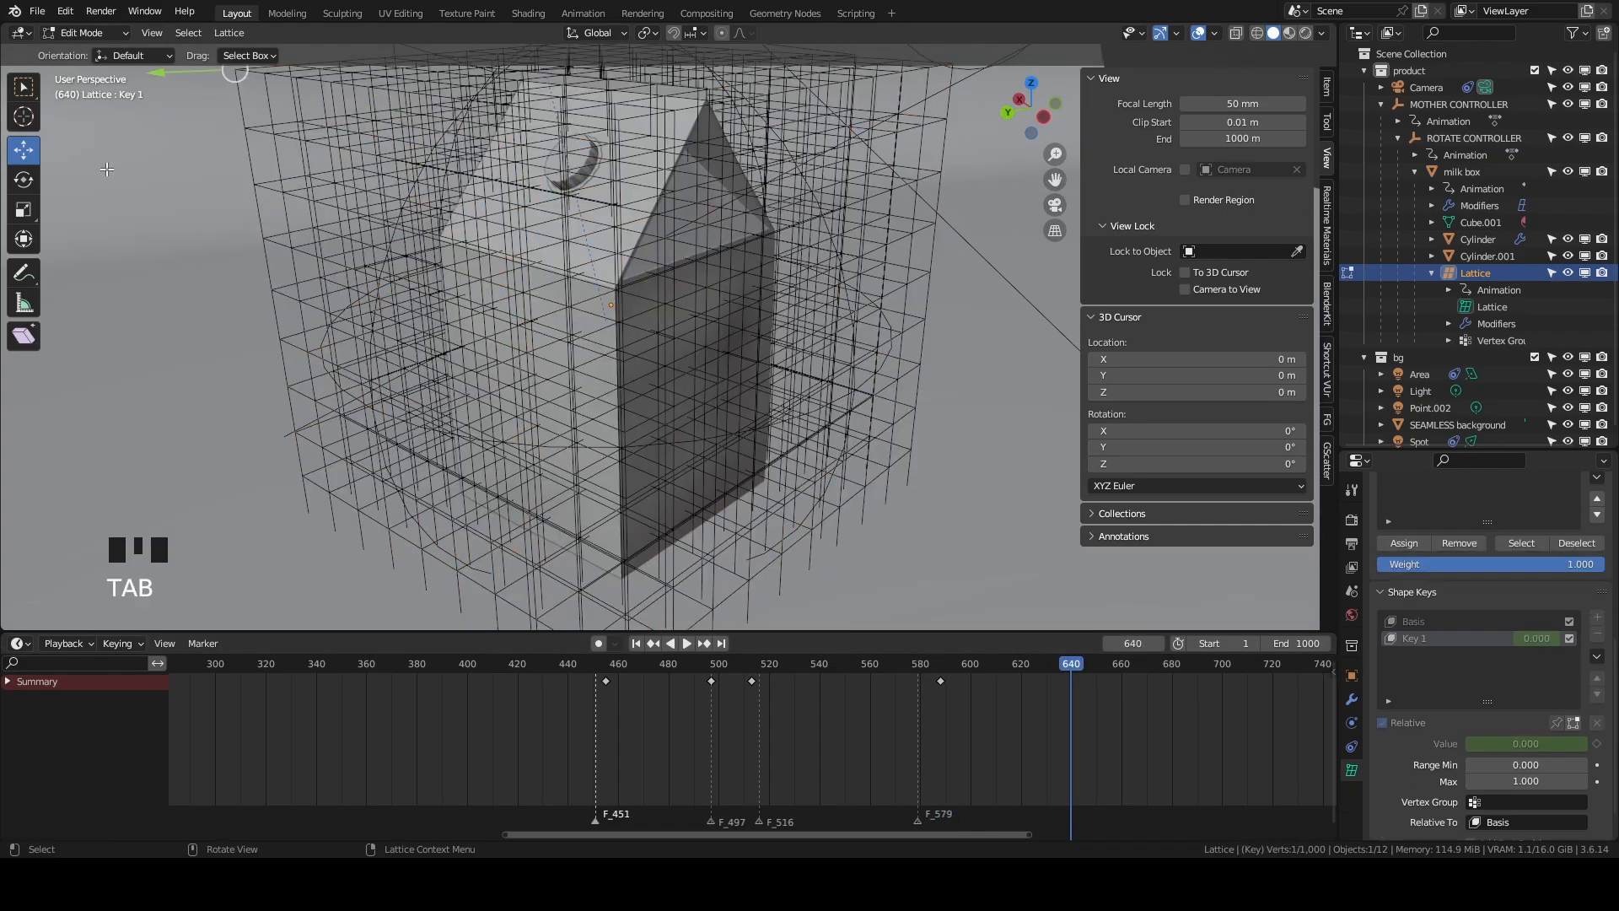
Turn on smooth proportional editing and pull a point on one side of the Lattice outward.
{"action": "middle_click_drag", "start_coordinate": [753, 325], "coordinate": [814, 409]}
{"action": "left_click", "coordinate": [437, 430]}
{"action": "middle_click_drag", "start_coordinate": [813, 409], "coordinate": [780, 65], "text": "shift"}
{"action": "scroll", "coordinate": [725, 422], "scroll_direction": "down", "scroll_amount": 3}
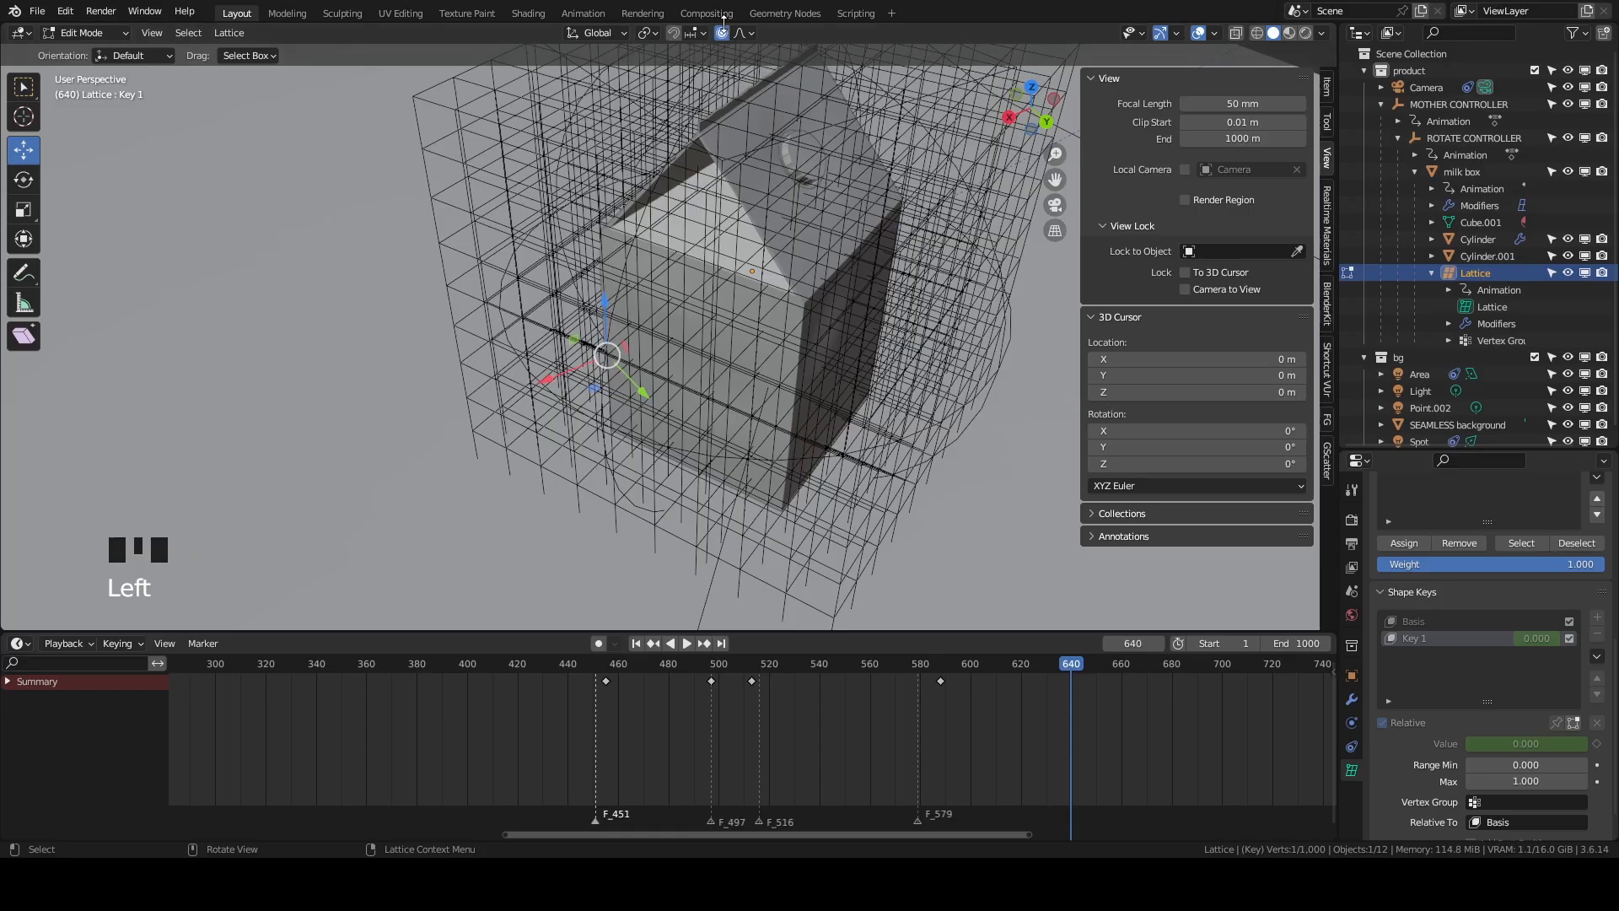
{"action": "key", "text": "g"}
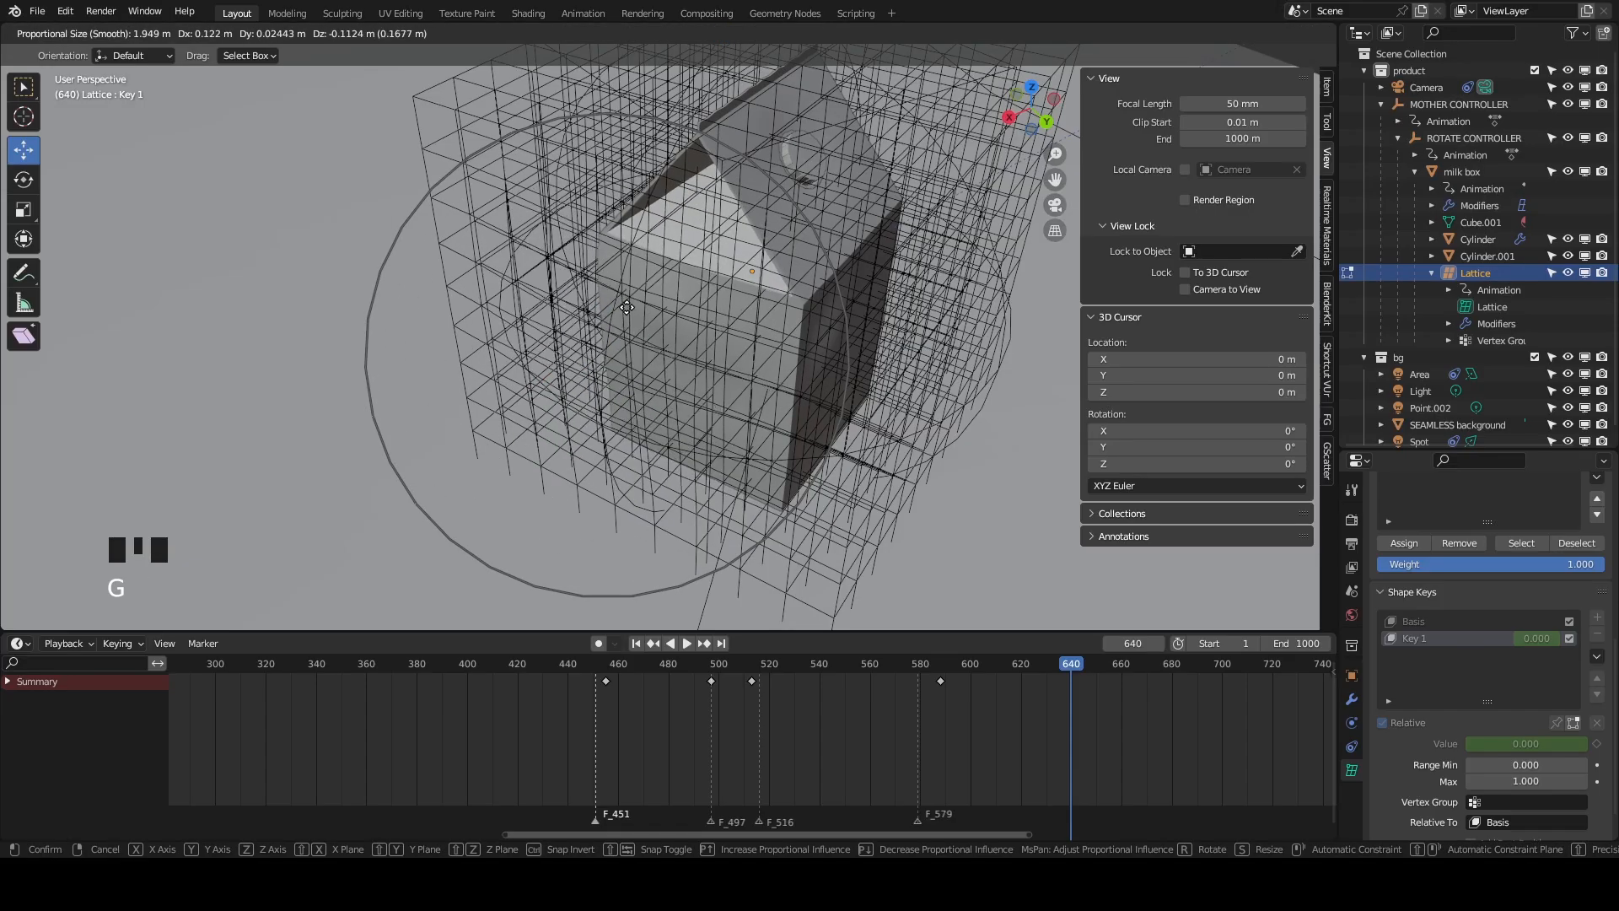
{"action": "left_click", "coordinate": [618, 371]}
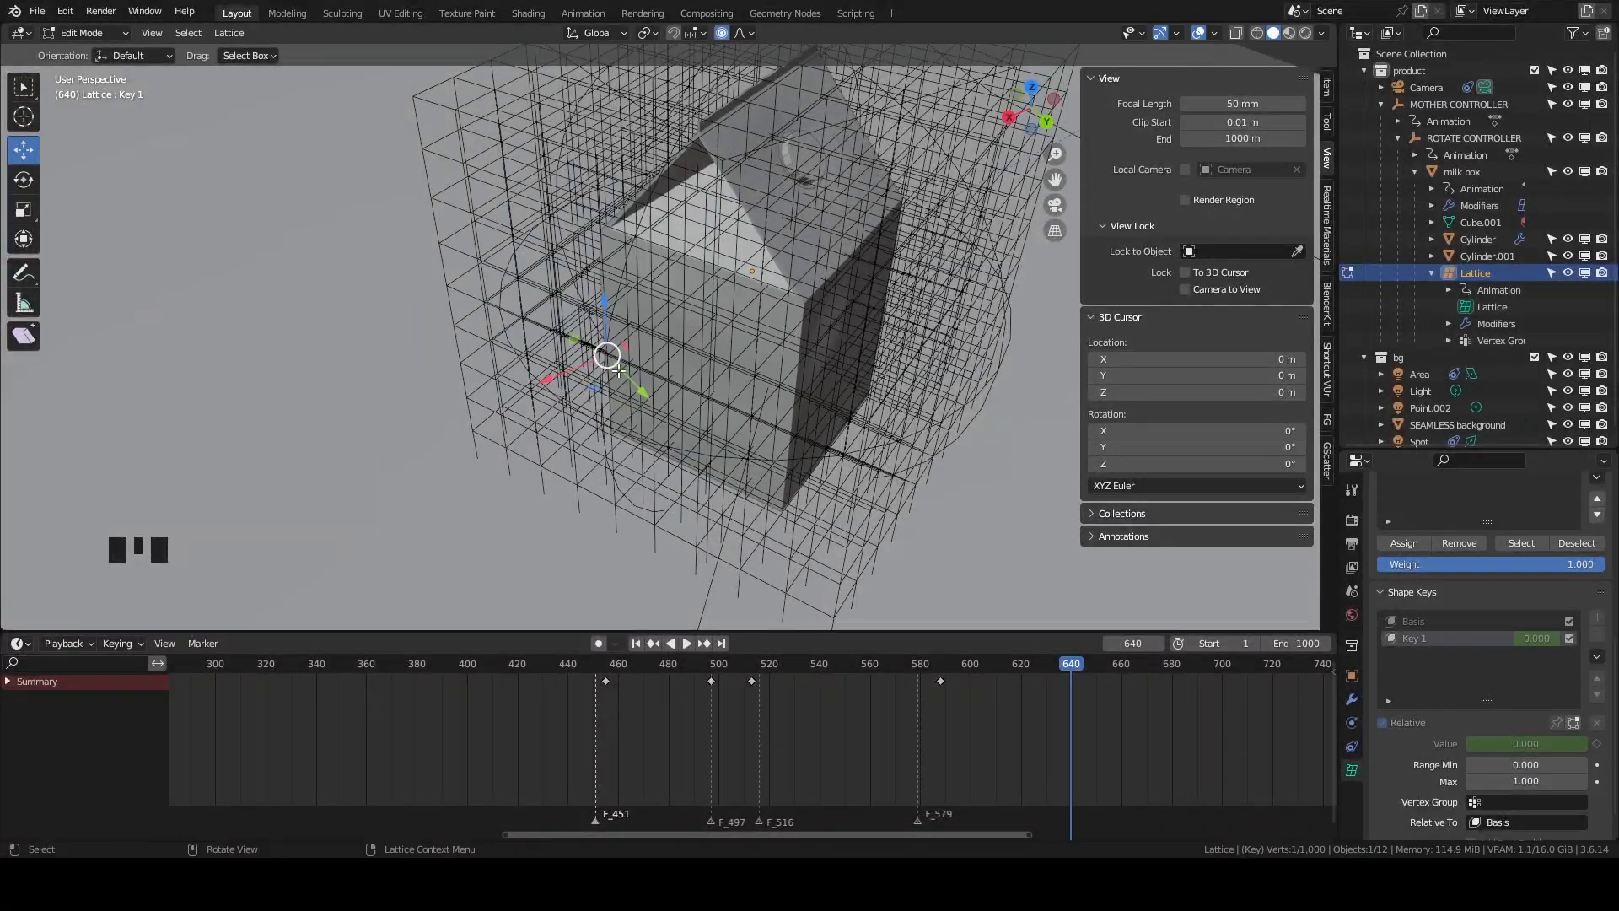
{"action": "middle_click_drag", "start_coordinate": [693, 398], "coordinate": [772, 445]}
{"action": "key", "text": "g"}
{"action": "left_click", "coordinate": [482, 430]}
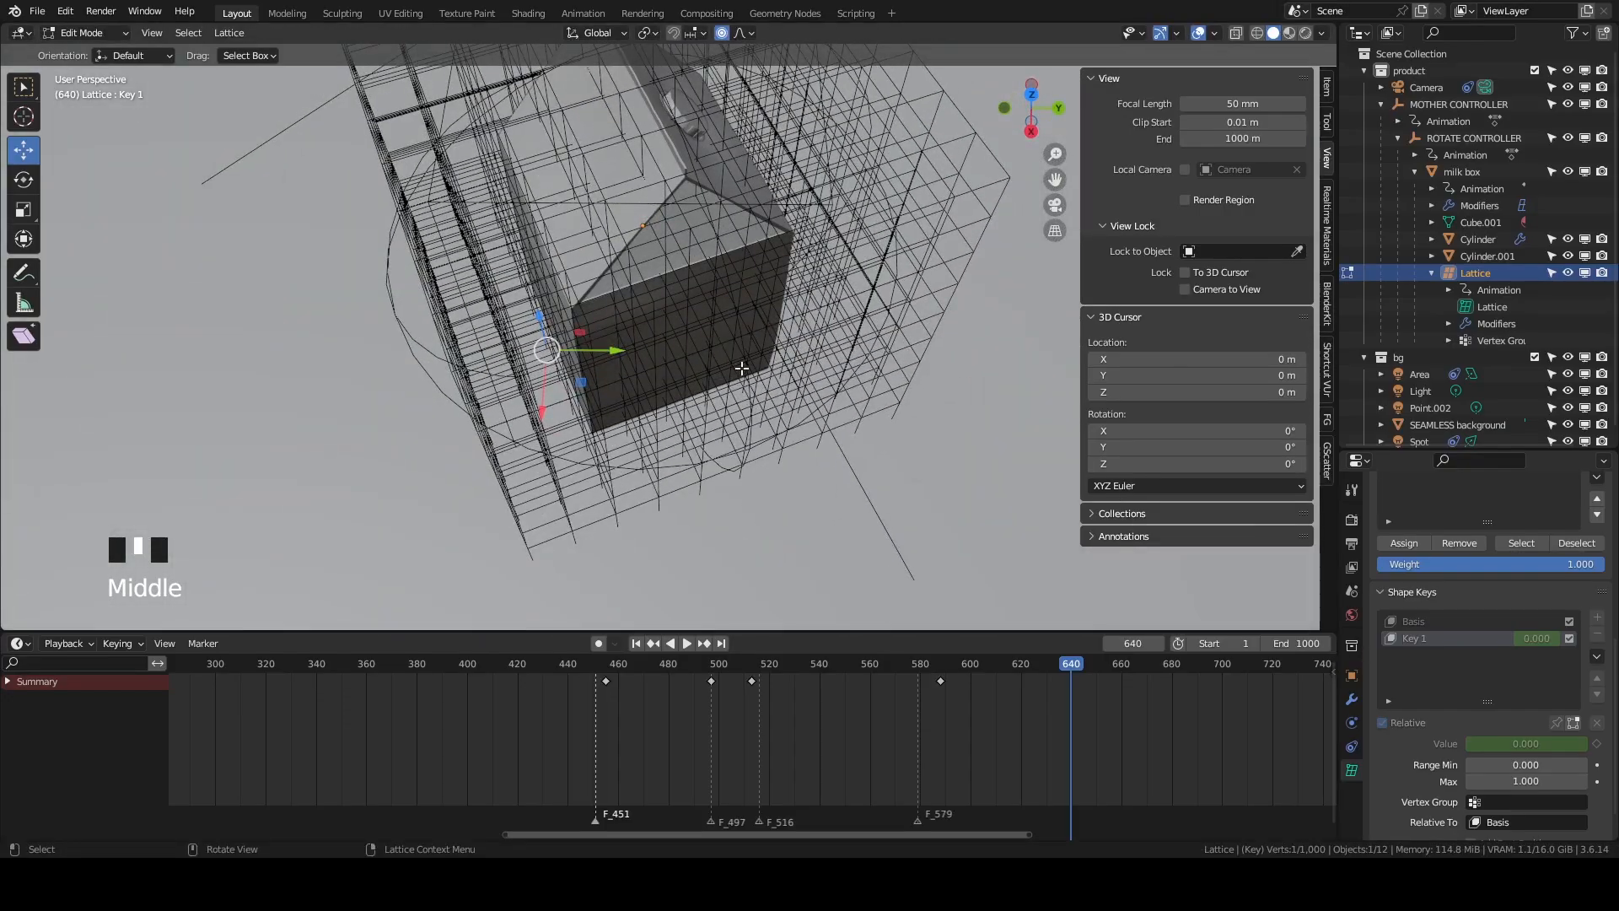
Pull a Lattice point beside the milk box's gable face outward with proportional editing.
{"action": "middle_click_drag", "start_coordinate": [741, 367], "coordinate": [770, 341]}
{"action": "left_click", "coordinate": [780, 263]}
{"action": "left_click", "coordinate": [749, 347]}
{"action": "key", "text": "g"}
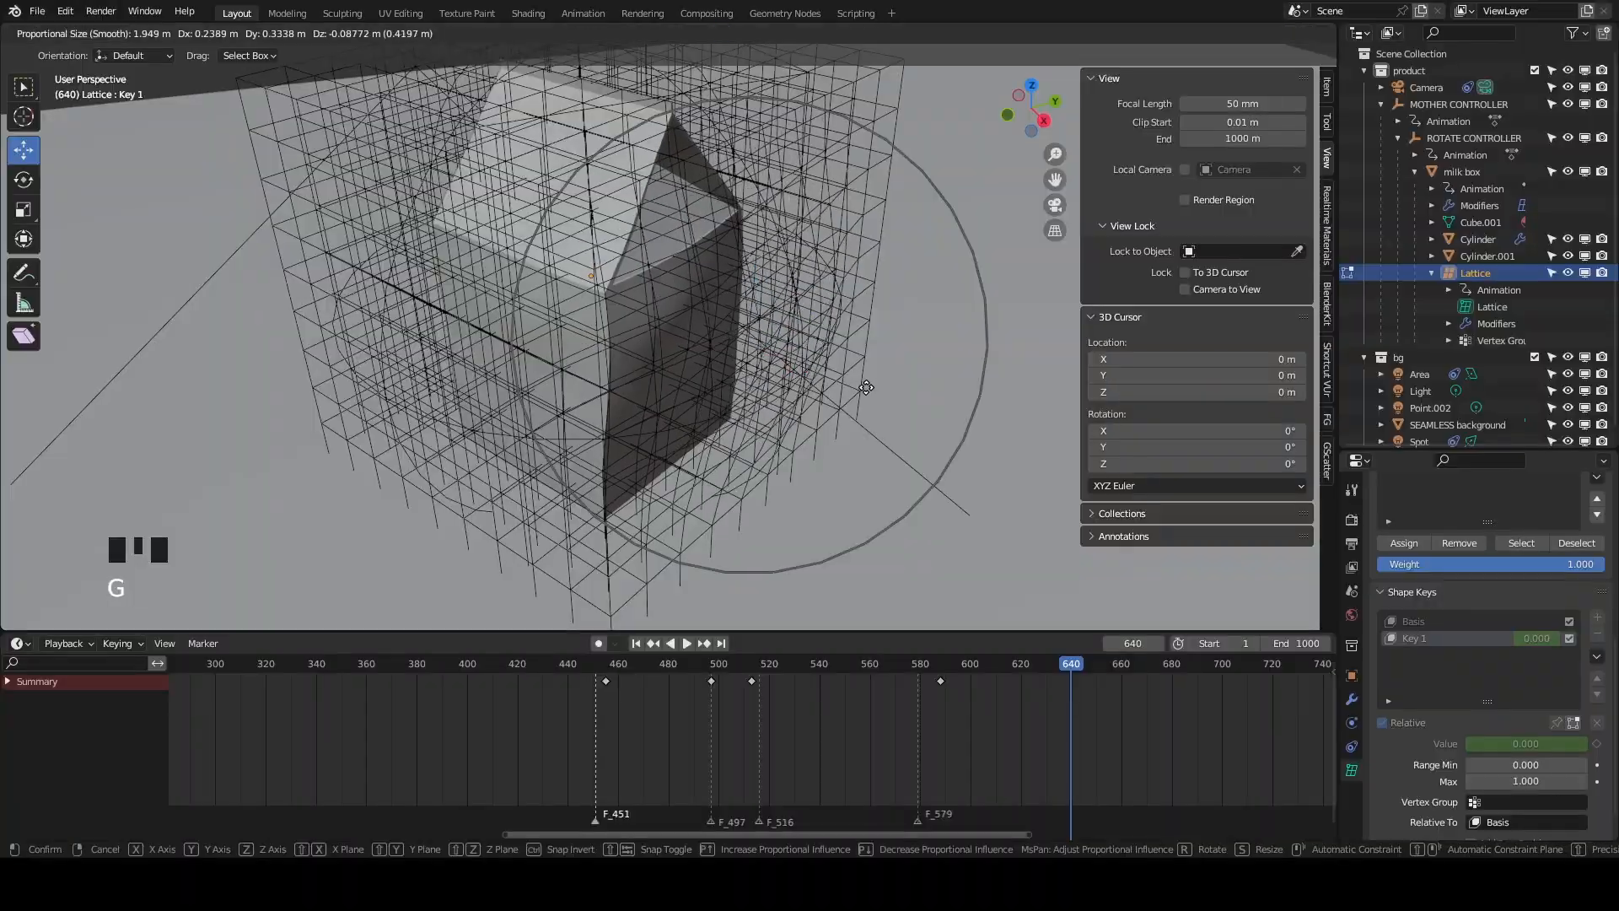
{"action": "right_click", "coordinate": [915, 406]}
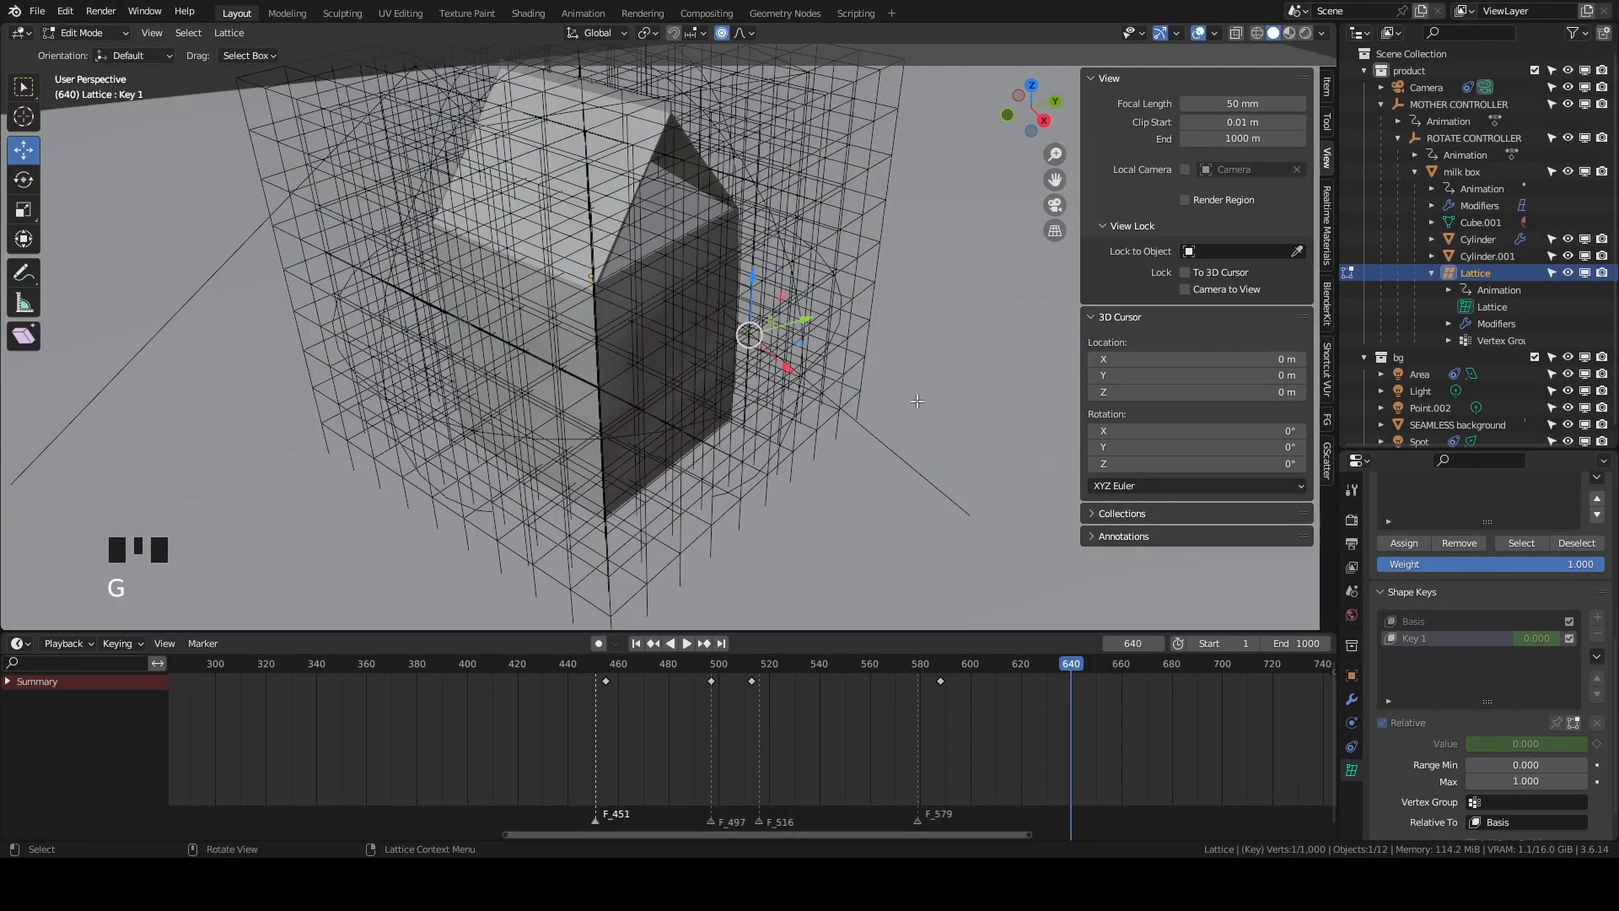
{"action": "key", "text": "g"}
{"action": "left_click", "coordinate": [977, 417]}
{"action": "middle_click_drag", "start_coordinate": [977, 416], "coordinate": [753, 435]}
Bulge the Lattice further by pulling a point on the milk box's cap side outward.
{"action": "middle_click_drag", "start_coordinate": [925, 439], "coordinate": [726, 356]}
{"action": "left_click", "coordinate": [938, 449]}
{"action": "left_click", "coordinate": [694, 395]}
{"action": "left_click", "coordinate": [726, 356]}
{"action": "middle_click_drag", "start_coordinate": [863, 467], "coordinate": [645, 431]}
{"action": "scroll", "coordinate": [814, 426], "scroll_direction": "down", "scroll_amount": 1}
{"action": "key", "text": "g"}
{"action": "left_click", "coordinate": [832, 413]}
{"action": "middle_click_drag", "start_coordinate": [843, 392], "coordinate": [760, 371]}
{"action": "left_click", "coordinate": [831, 382]}
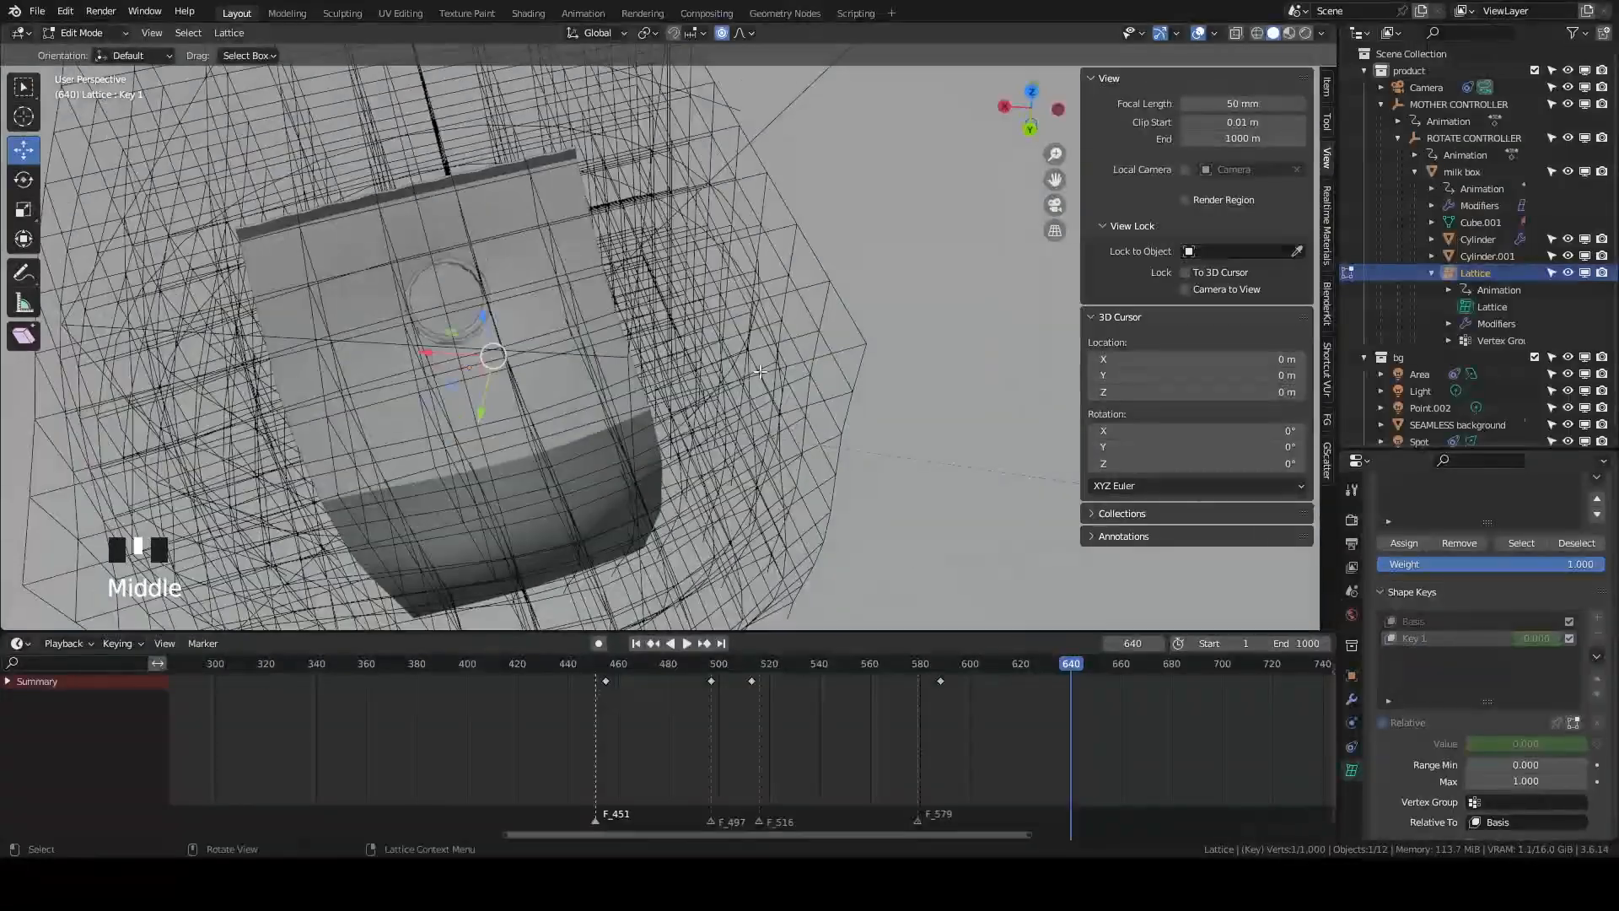
Pull another point near the Lattice's edge outward to round the milk box more.
{"action": "middle_click_drag", "start_coordinate": [705, 313], "coordinate": [902, 465]}
{"action": "scroll", "coordinate": [707, 395], "scroll_direction": "down", "scroll_amount": 2}
{"action": "scroll", "coordinate": [909, 470], "scroll_direction": "up", "scroll_amount": 1}
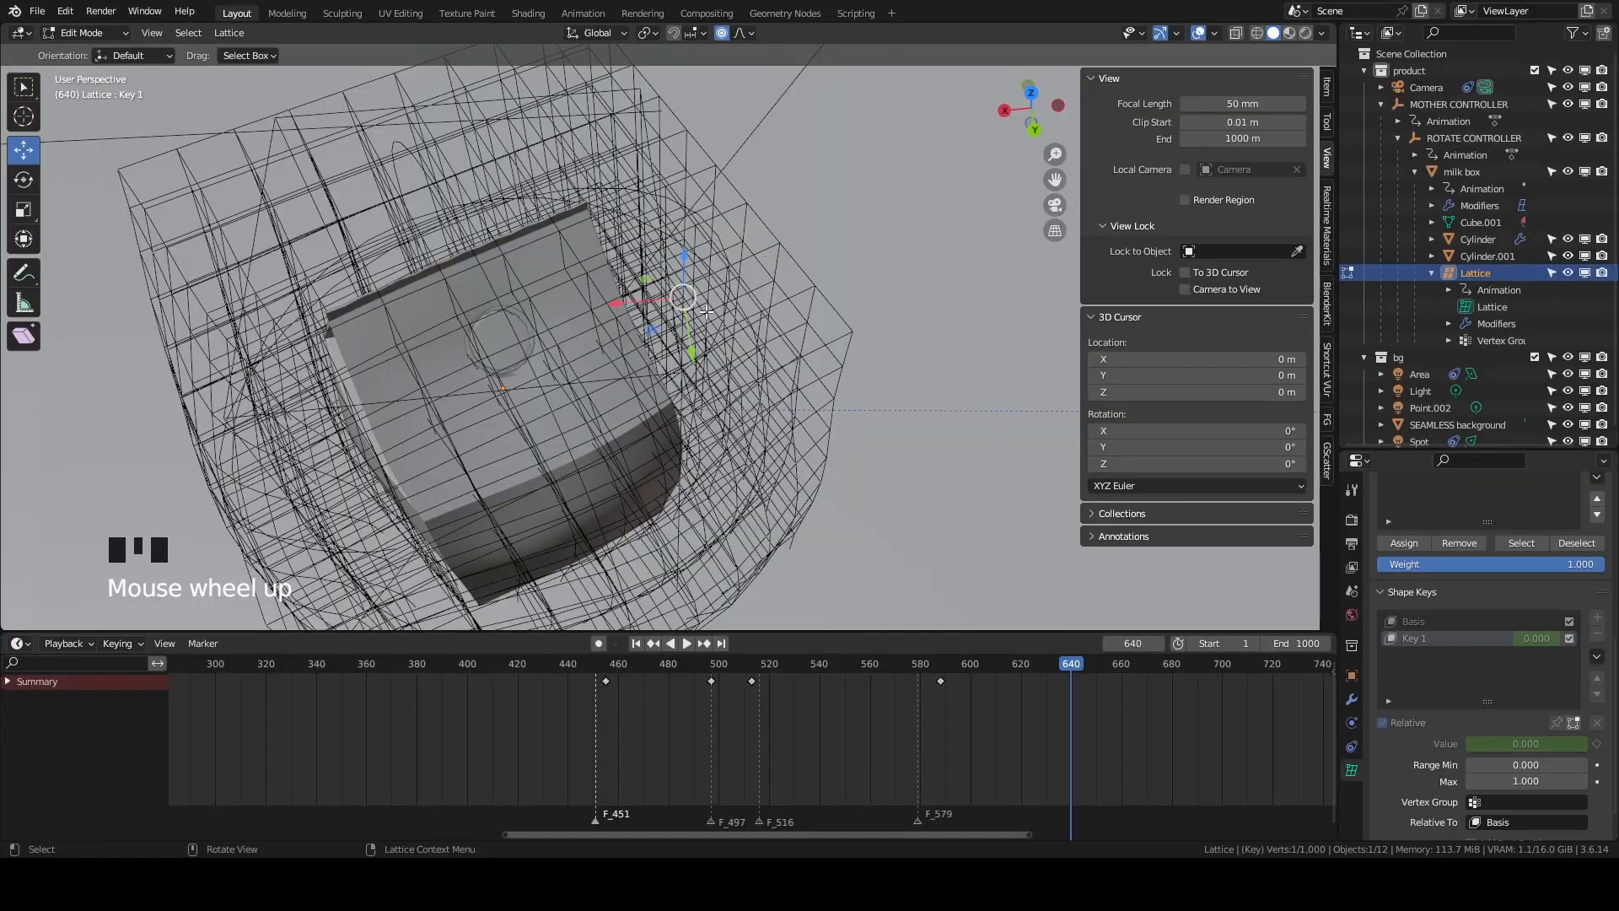
{"action": "middle_click_drag", "start_coordinate": [758, 356], "coordinate": [486, 341]}
{"action": "left_click", "coordinate": [902, 363]}
{"action": "scroll", "coordinate": [710, 312], "scroll_direction": "down", "scroll_amount": 2}
{"action": "key", "text": "g"}
{"action": "left_click", "coordinate": [727, 337]}
Pull one more side point of the Lattice outward with a proportional size of about 2.36 m.
{"action": "middle_click_drag", "start_coordinate": [811, 401], "coordinate": [628, 389]}
{"action": "scroll", "coordinate": [869, 401], "scroll_direction": "down", "scroll_amount": 2}
{"action": "scroll", "coordinate": [921, 383], "scroll_direction": "up", "scroll_amount": 2}
{"action": "middle_click_drag", "start_coordinate": [921, 383], "coordinate": [837, 468]}
{"action": "middle_click_drag", "start_coordinate": [697, 309], "coordinate": [615, 297]}
{"action": "key", "text": "g"}
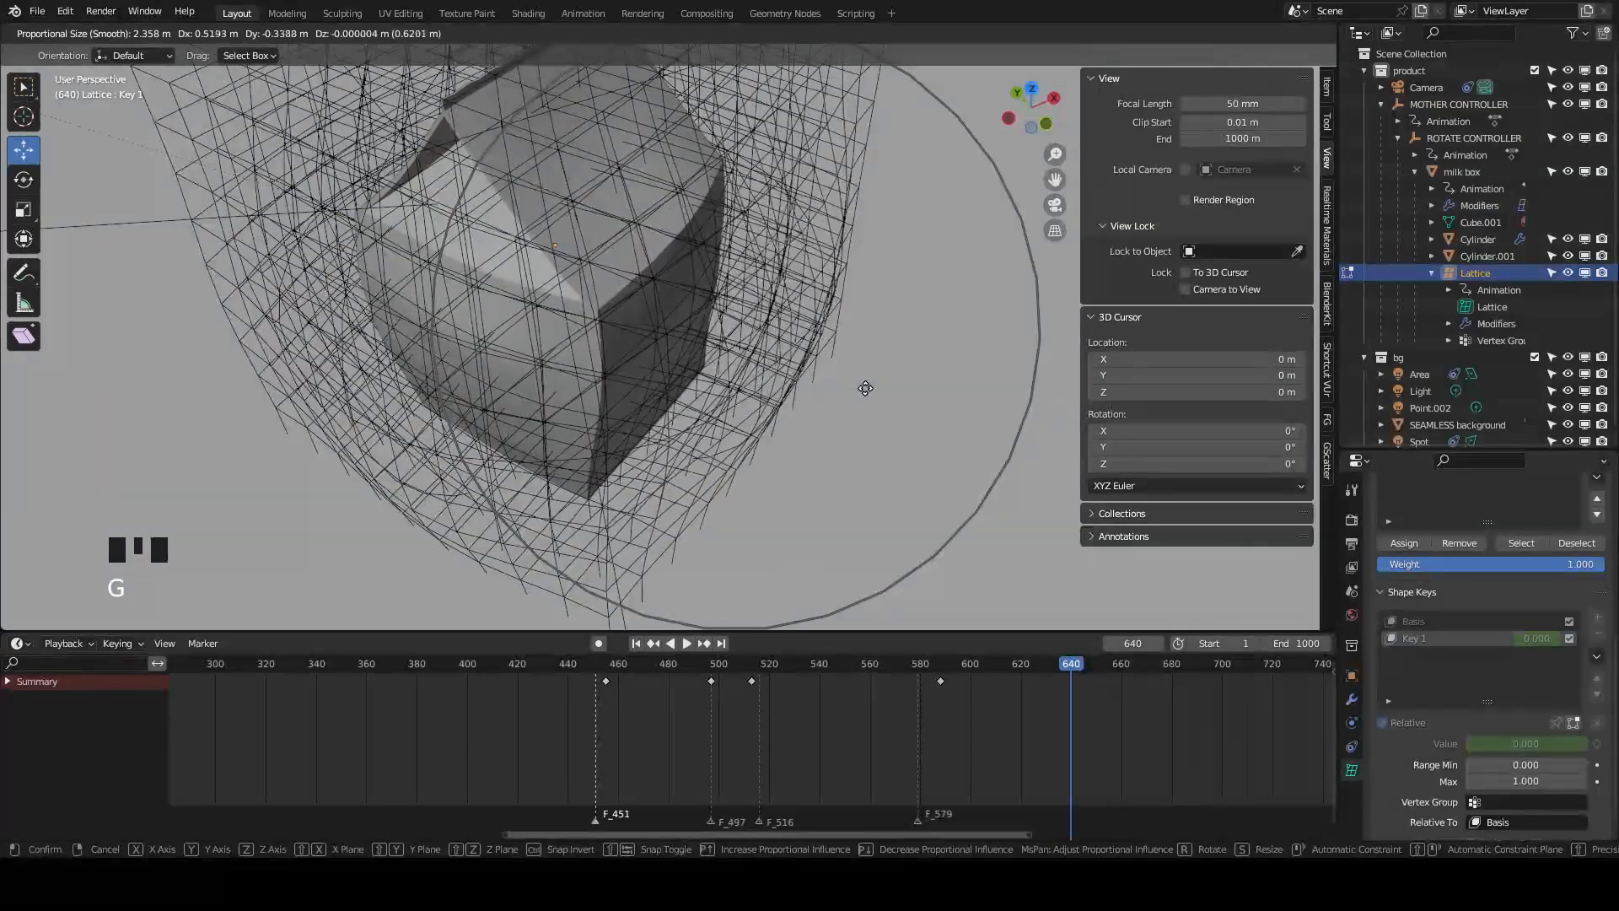
{"action": "right_click", "coordinate": [864, 387]}
{"action": "middle_click_drag", "start_coordinate": [867, 388], "coordinate": [685, 290]}
{"action": "middle_click_drag", "start_coordinate": [877, 411], "coordinate": [882, 367]}
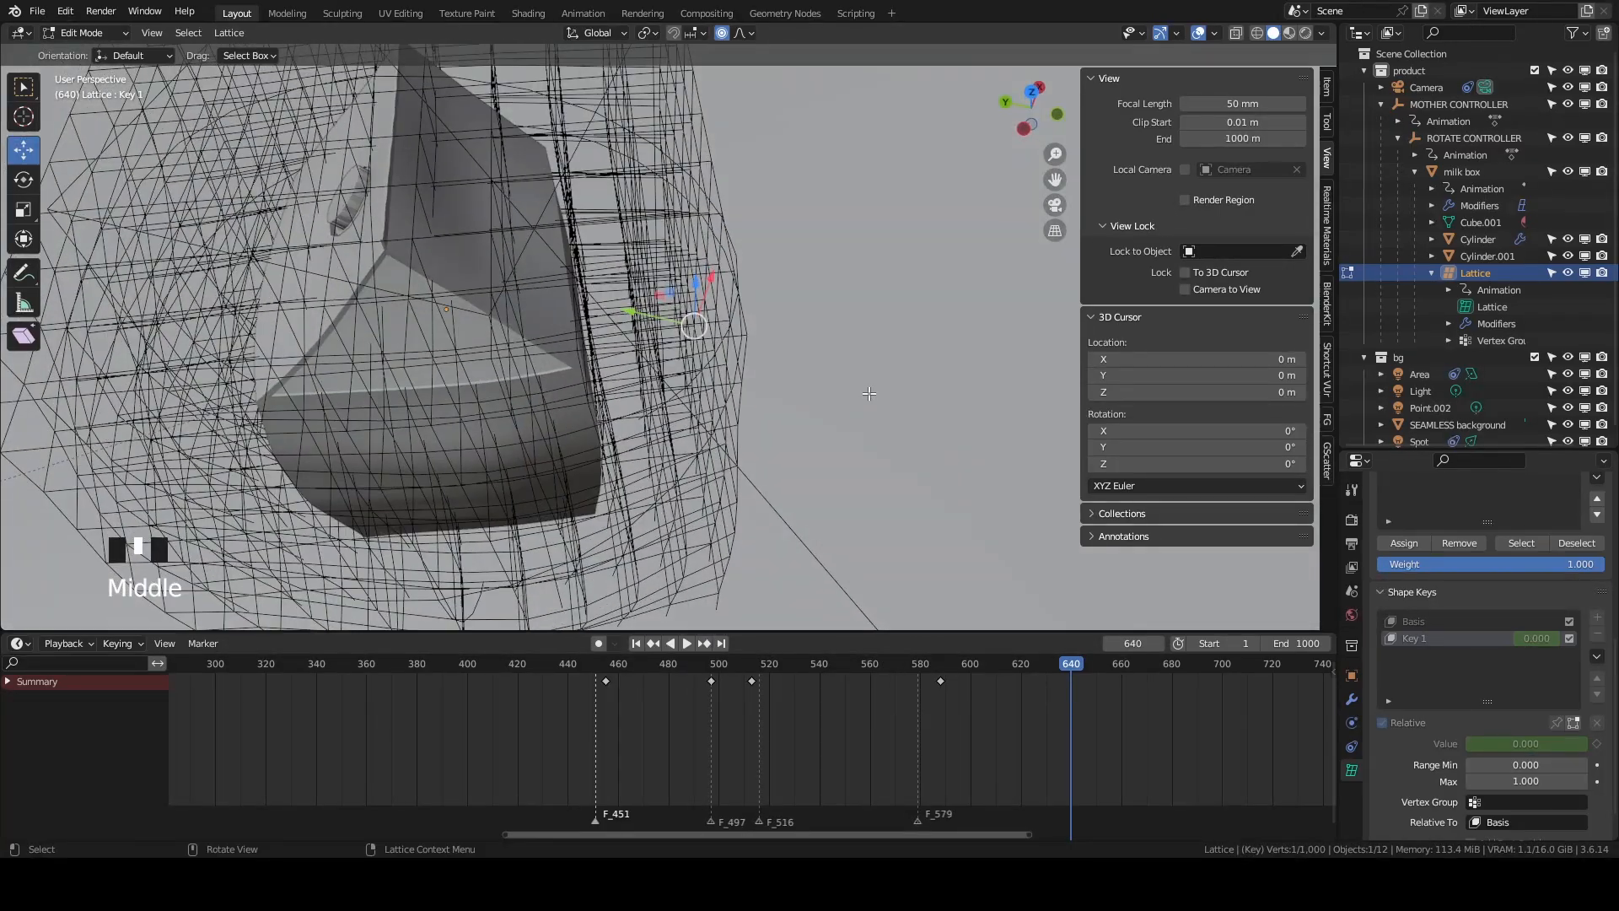
{"action": "key", "text": "g"}
{"action": "left_click", "coordinate": [927, 376]}
Return to Object Mode, set the Lattice's Key 1 value to 1 and keyframe it at frame 640.
{"action": "scroll", "coordinate": [910, 379], "scroll_direction": "down", "scroll_amount": 3}
{"action": "middle_click_drag", "start_coordinate": [742, 430], "coordinate": [1326, 579]}
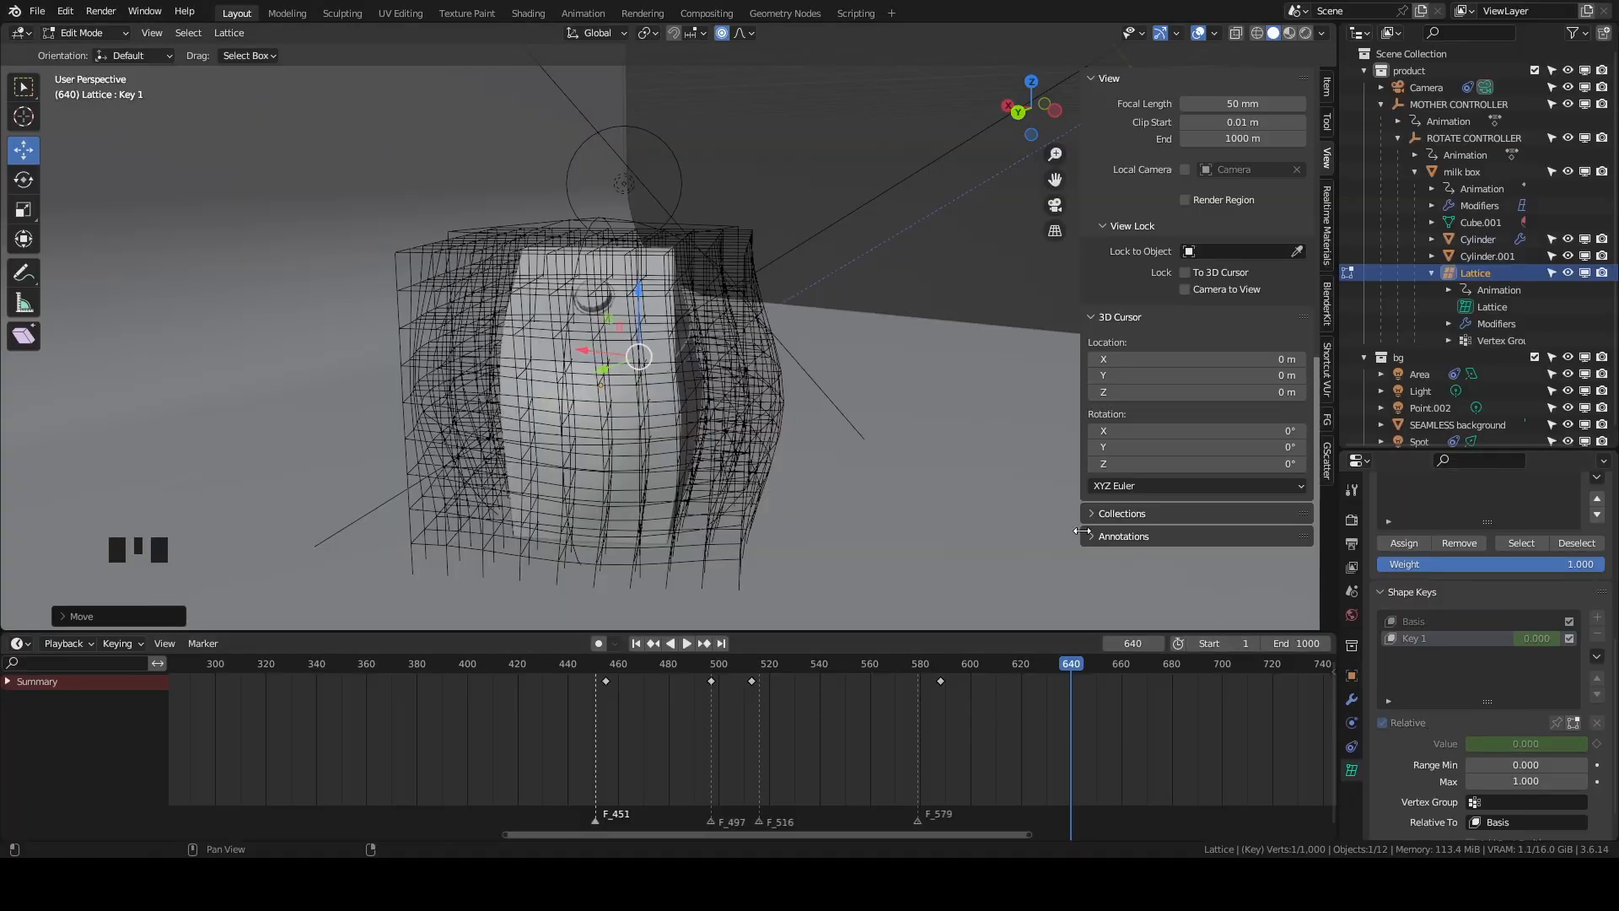
{"action": "key", "text": "Tab"}
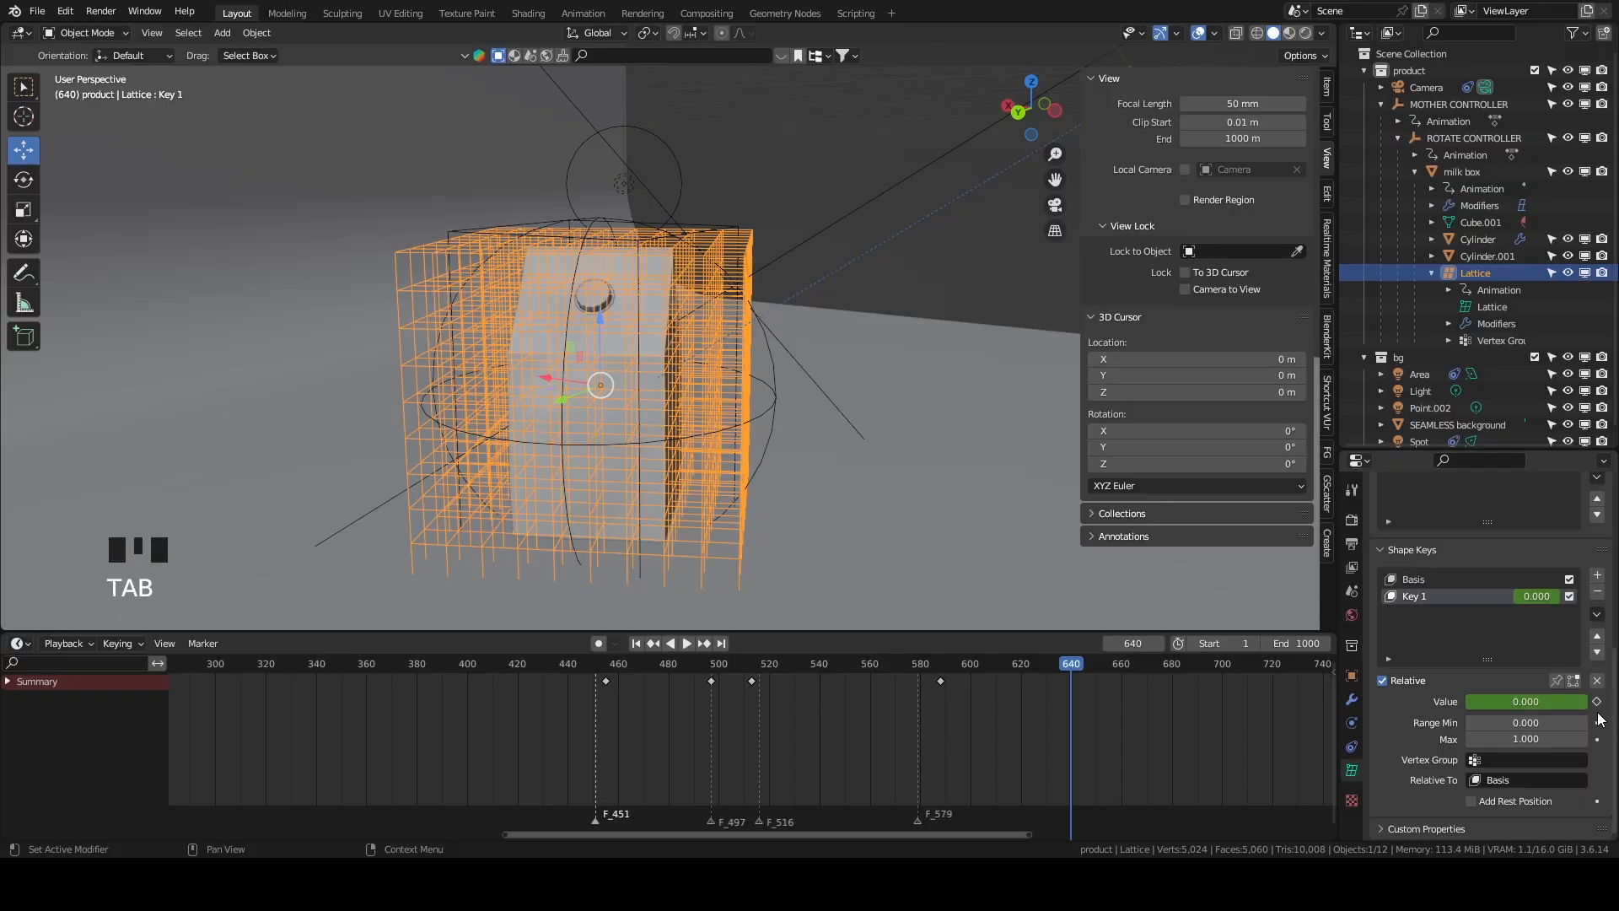
{"action": "left_click_drag", "start_coordinate": [1488, 701], "coordinate": [1594, 701]}
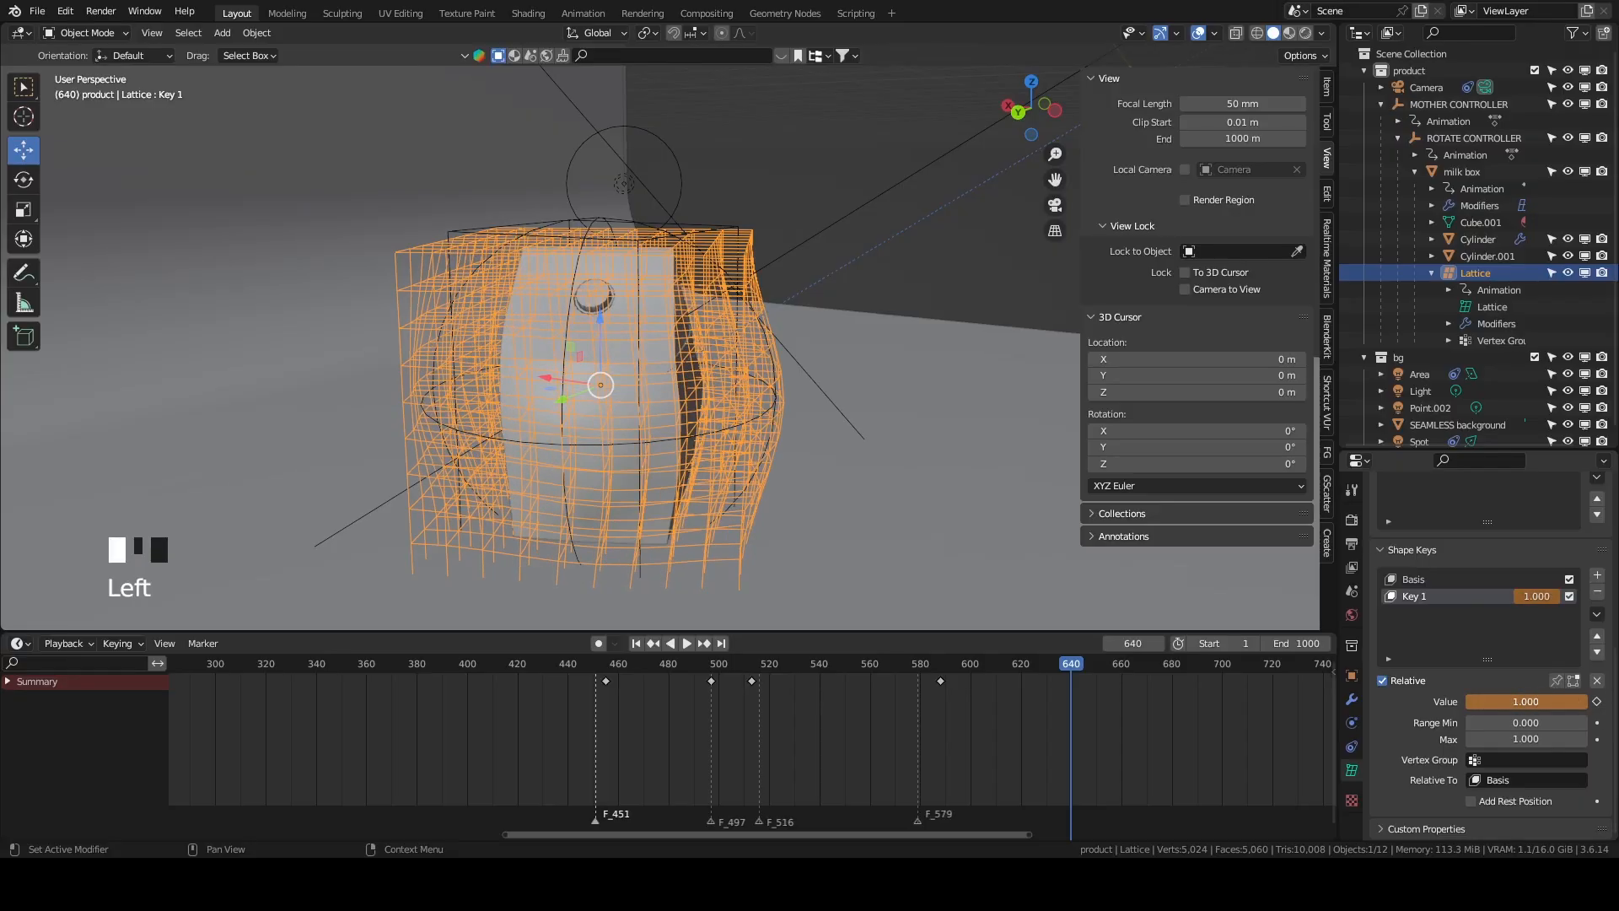
Hold Key 1's full value between about frames 622 and 632, and copy its 0 keyframe to frame 653.
{"action": "scroll", "coordinate": [1123, 767], "scroll_direction": "down", "scroll_amount": 4}
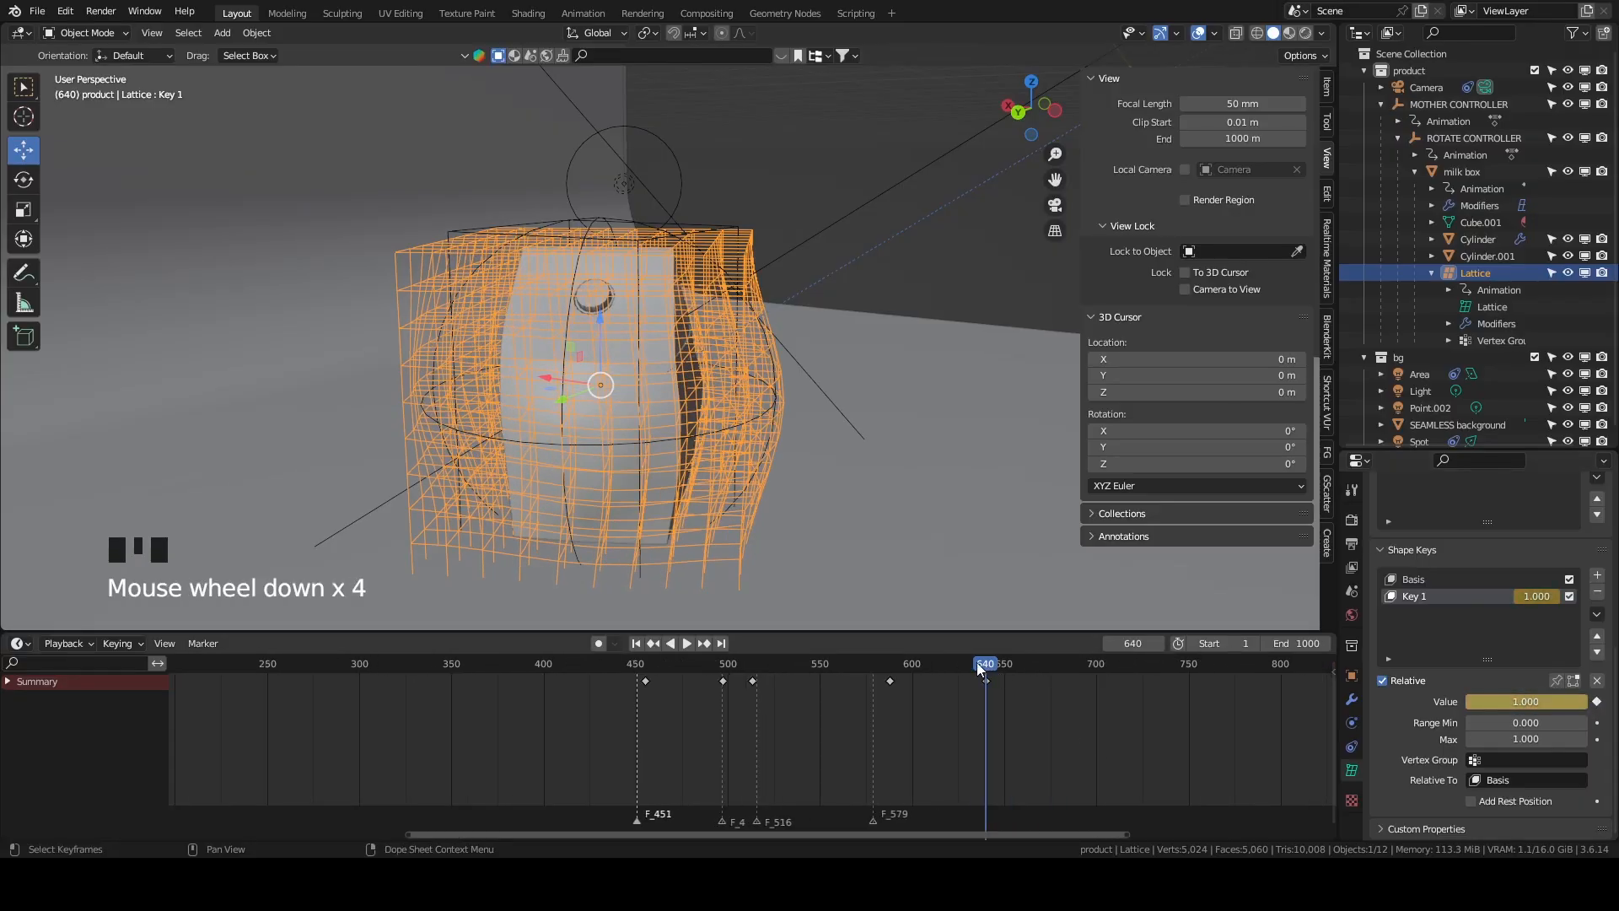
{"action": "left_click_drag", "start_coordinate": [976, 661], "coordinate": [862, 687]}
{"action": "scroll", "coordinate": [1004, 675], "scroll_direction": "down", "scroll_amount": 5}
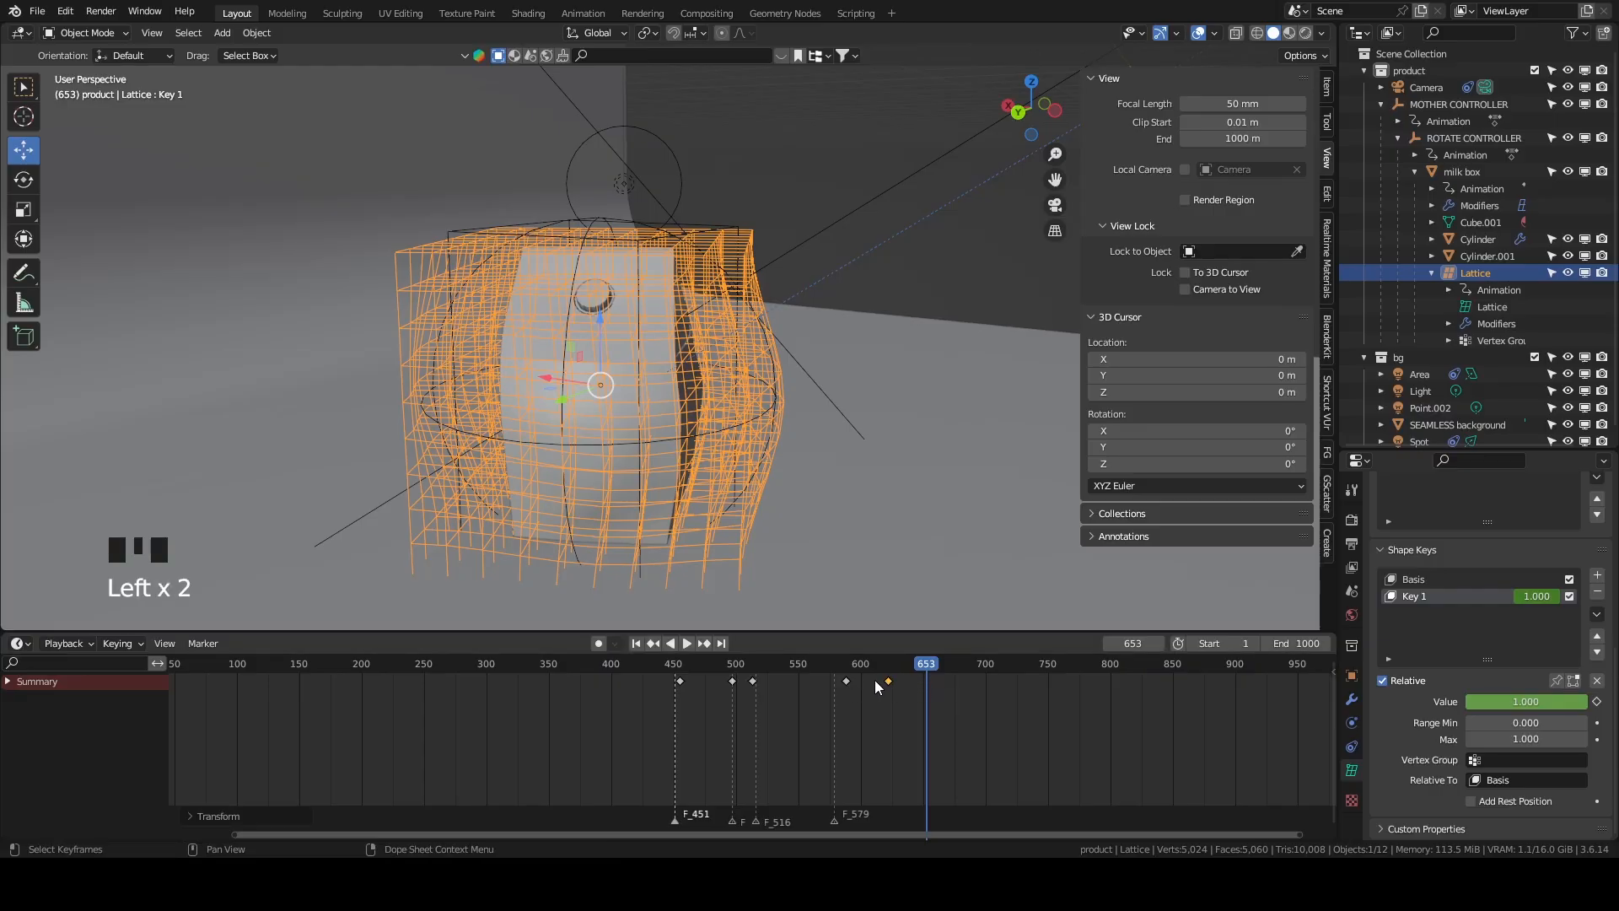
{"action": "key", "text": "shift+d"}
{"action": "left_click", "coordinate": [900, 688]}
{"action": "key", "text": "ctrl+c"}
{"action": "key", "text": "ctrl+v"}
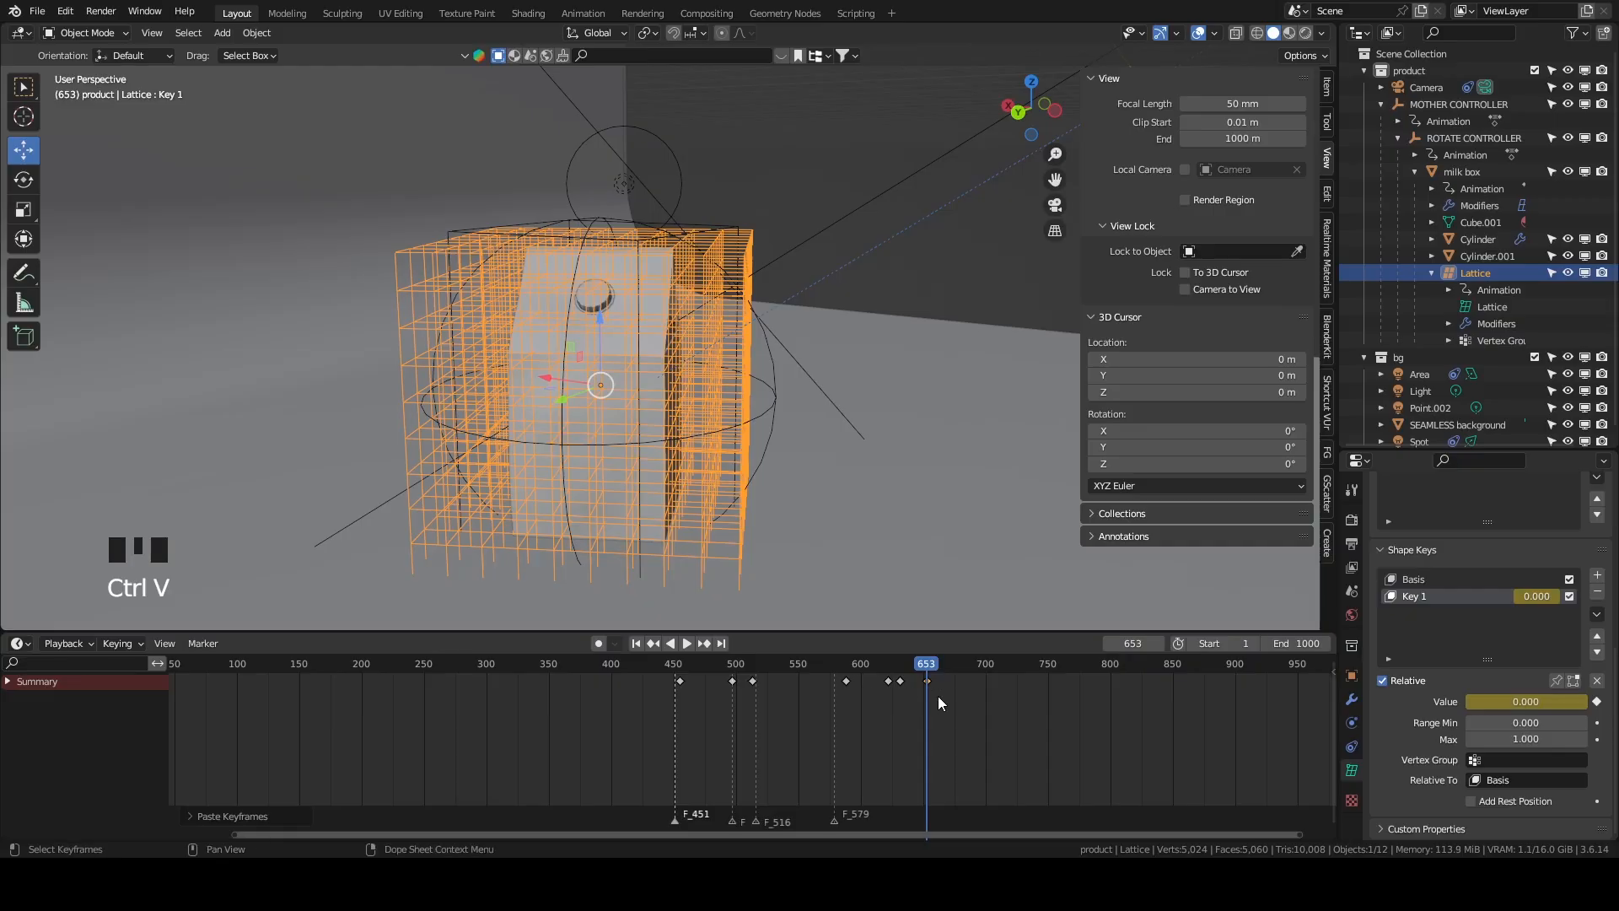
Hide the viewport overlays, play back the bulge from before its first keyframe, and show the overlays again.
{"action": "left_click", "coordinate": [877, 669]}
{"action": "left_click", "coordinate": [865, 670]}
{"action": "left_click", "coordinate": [855, 675]}
{"action": "left_click_drag", "start_coordinate": [863, 668], "coordinate": [845, 672]}
{"action": "left_click", "coordinate": [1198, 33]}
{"action": "middle_click_drag", "start_coordinate": [927, 312], "coordinate": [1120, 175]}
{"action": "key", "text": "space"}
{"action": "key", "text": "space"}
{"action": "left_click", "coordinate": [1198, 34]}
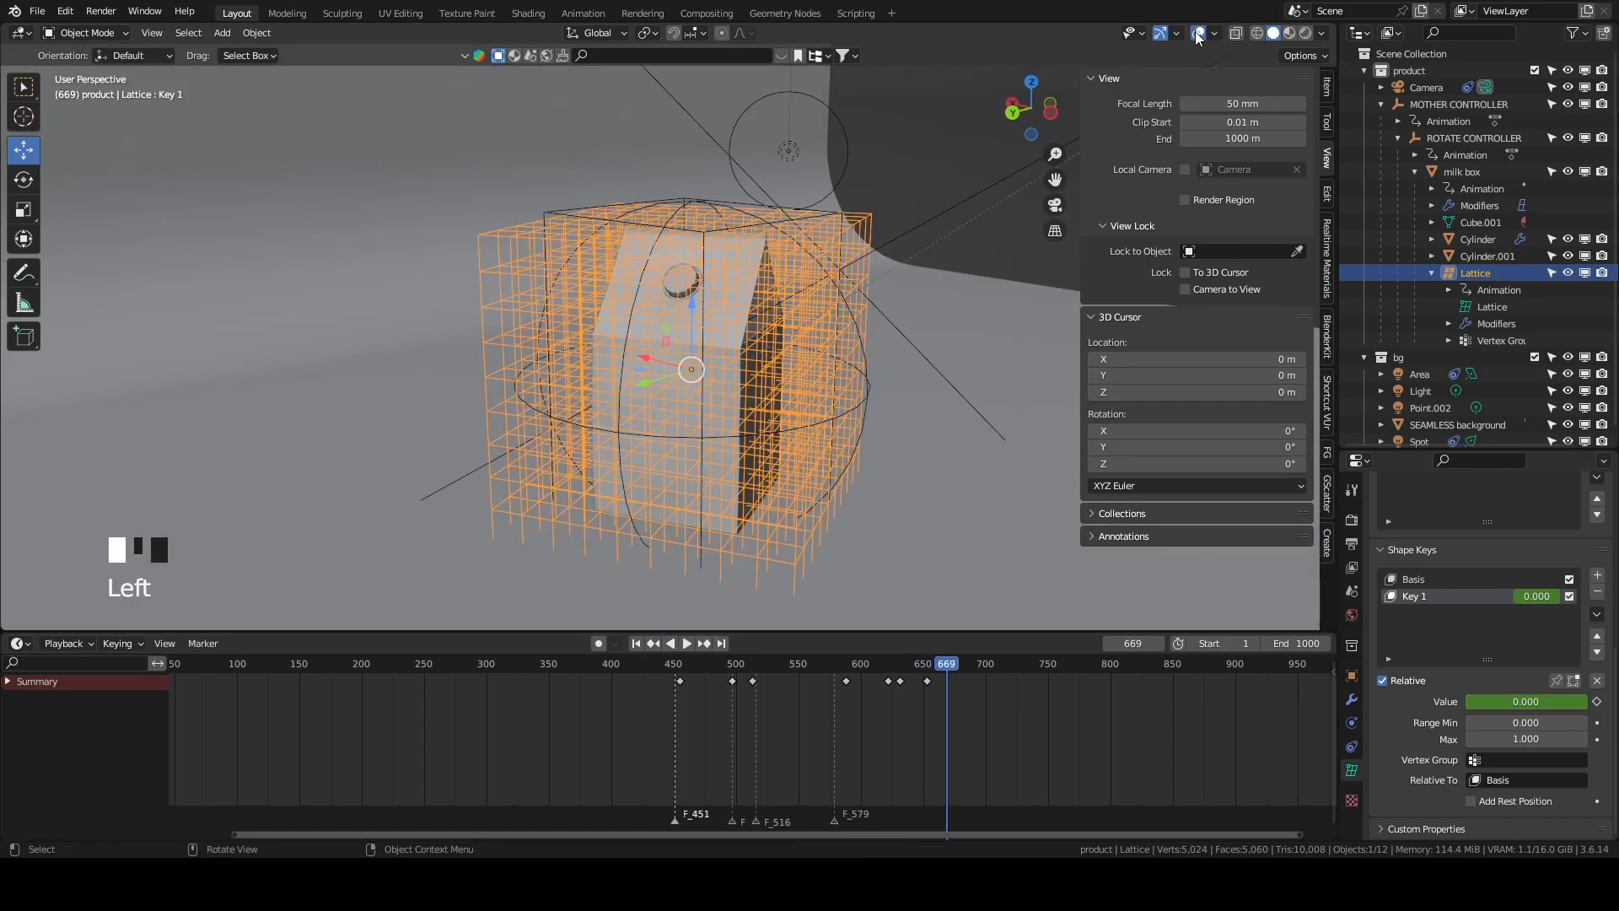
Move Key 1's four keyframes earlier so that the first one sits at about frame 452.
{"action": "left_click_drag", "start_coordinate": [976, 684], "coordinate": [844, 669]}
{"action": "left_click_drag", "start_coordinate": [955, 722], "coordinate": [673, 680]}
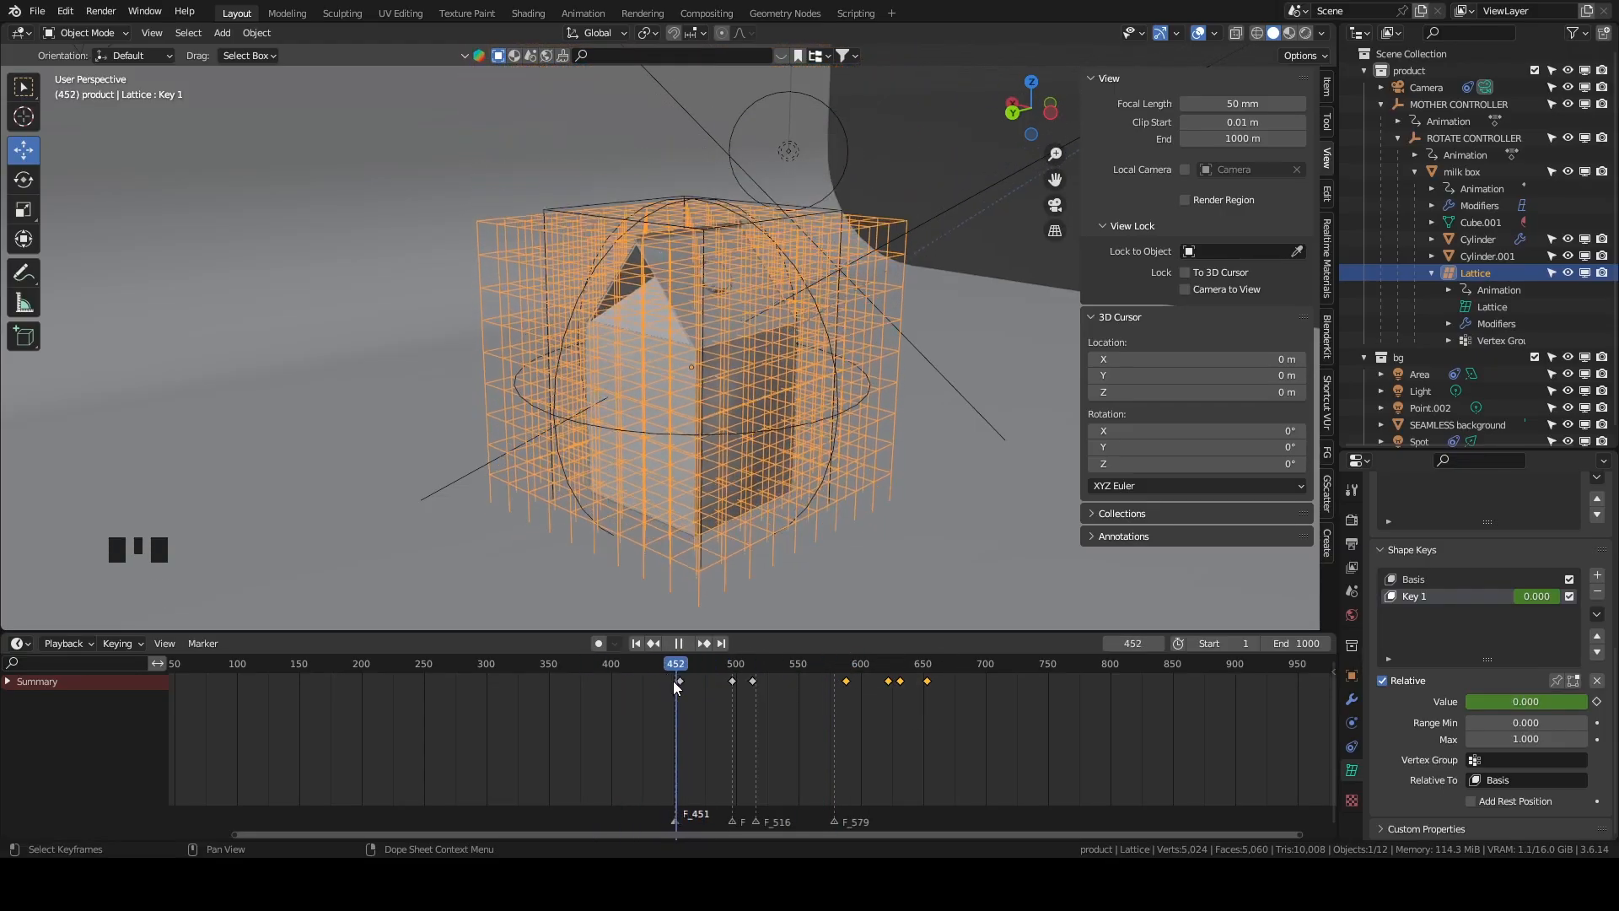
{"action": "left_click_drag", "start_coordinate": [846, 687], "coordinate": [672, 694]}
Play back the jump, spin and bulge together with the overlays hidden, then restore the overlays.
{"action": "key", "text": "space"}
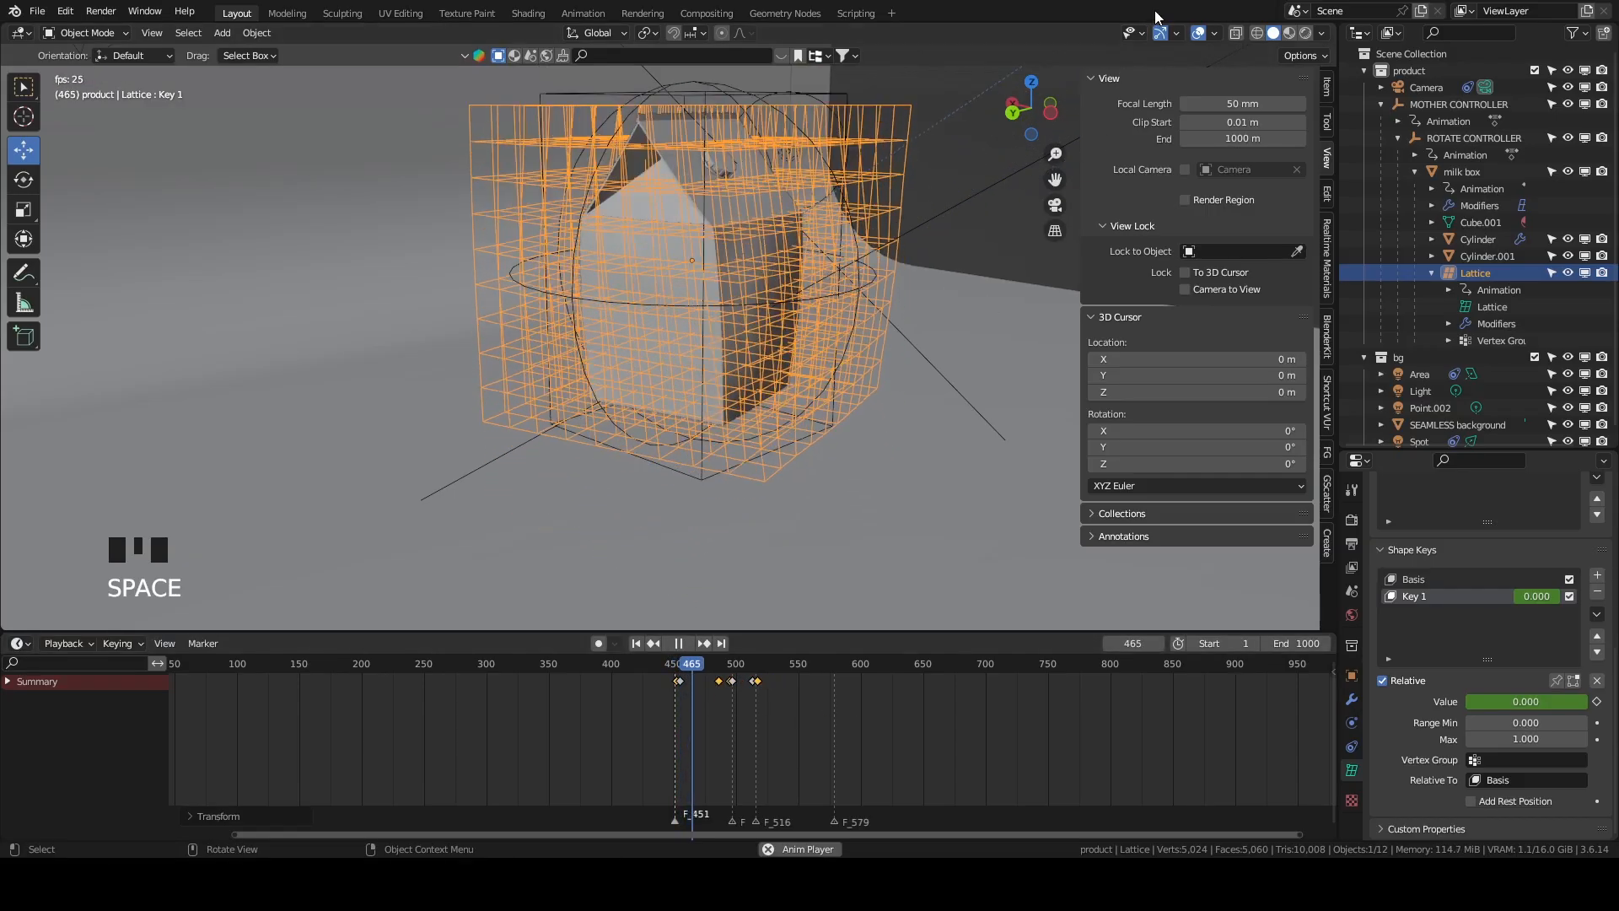
{"action": "left_click", "coordinate": [1197, 34]}
{"action": "scroll", "coordinate": [838, 393], "scroll_direction": "down", "scroll_amount": 4}
{"action": "middle_click_drag", "start_coordinate": [837, 393], "coordinate": [871, 436], "text": "shift"}
{"action": "left_click", "coordinate": [697, 696]}
{"action": "middle_click_drag", "start_coordinate": [855, 494], "coordinate": [806, 514]}
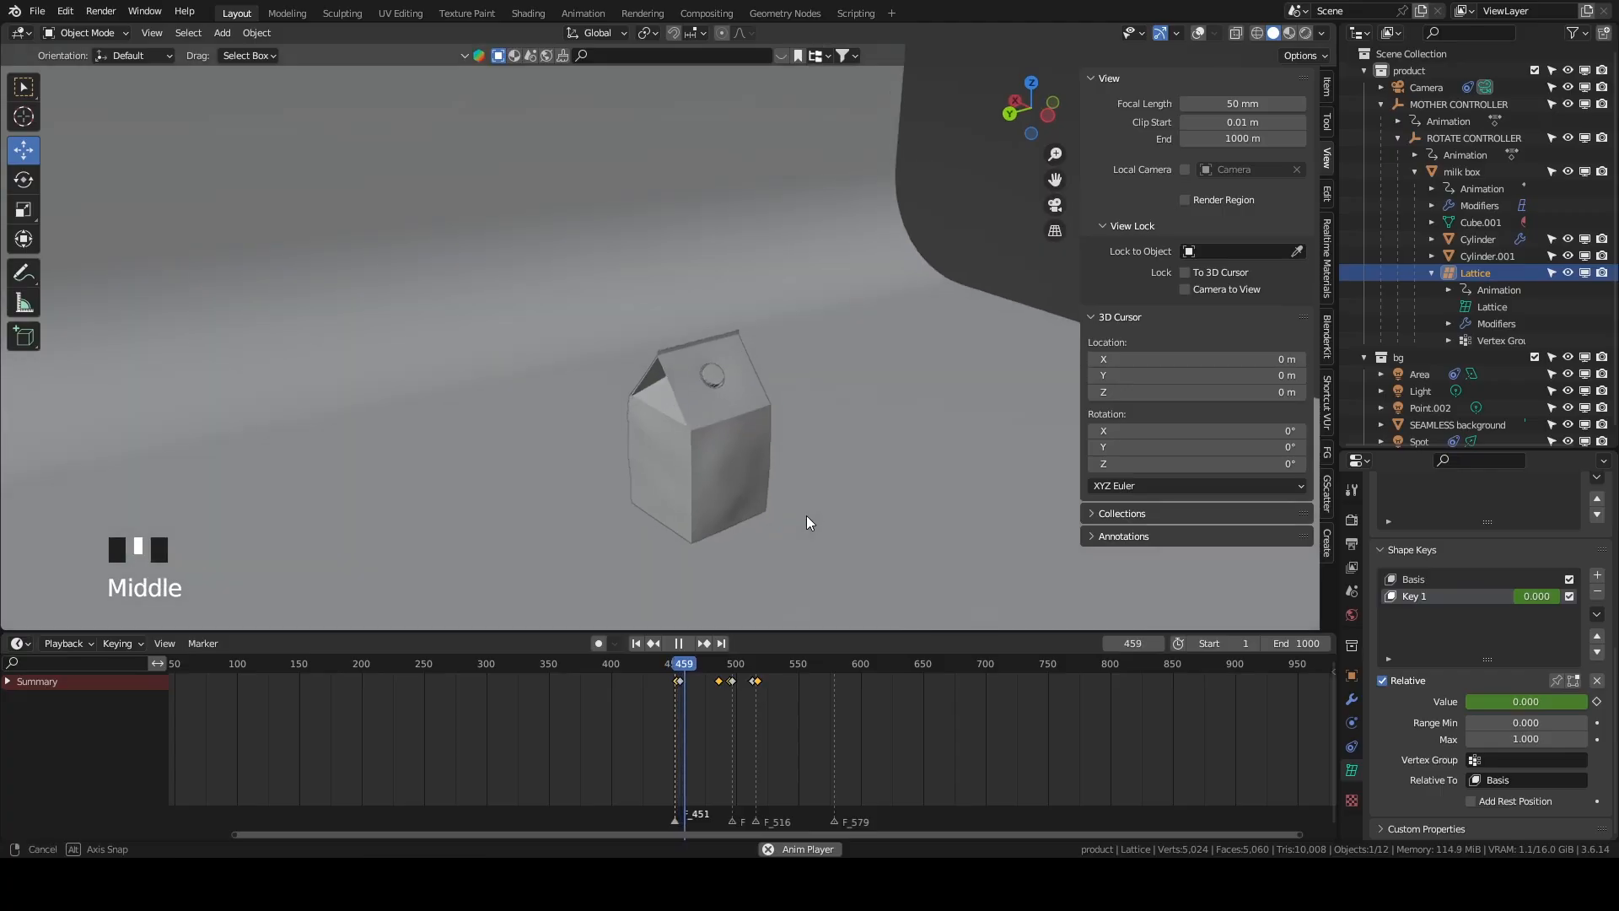
{"action": "scroll", "coordinate": [806, 506], "scroll_direction": "down", "scroll_amount": 1}
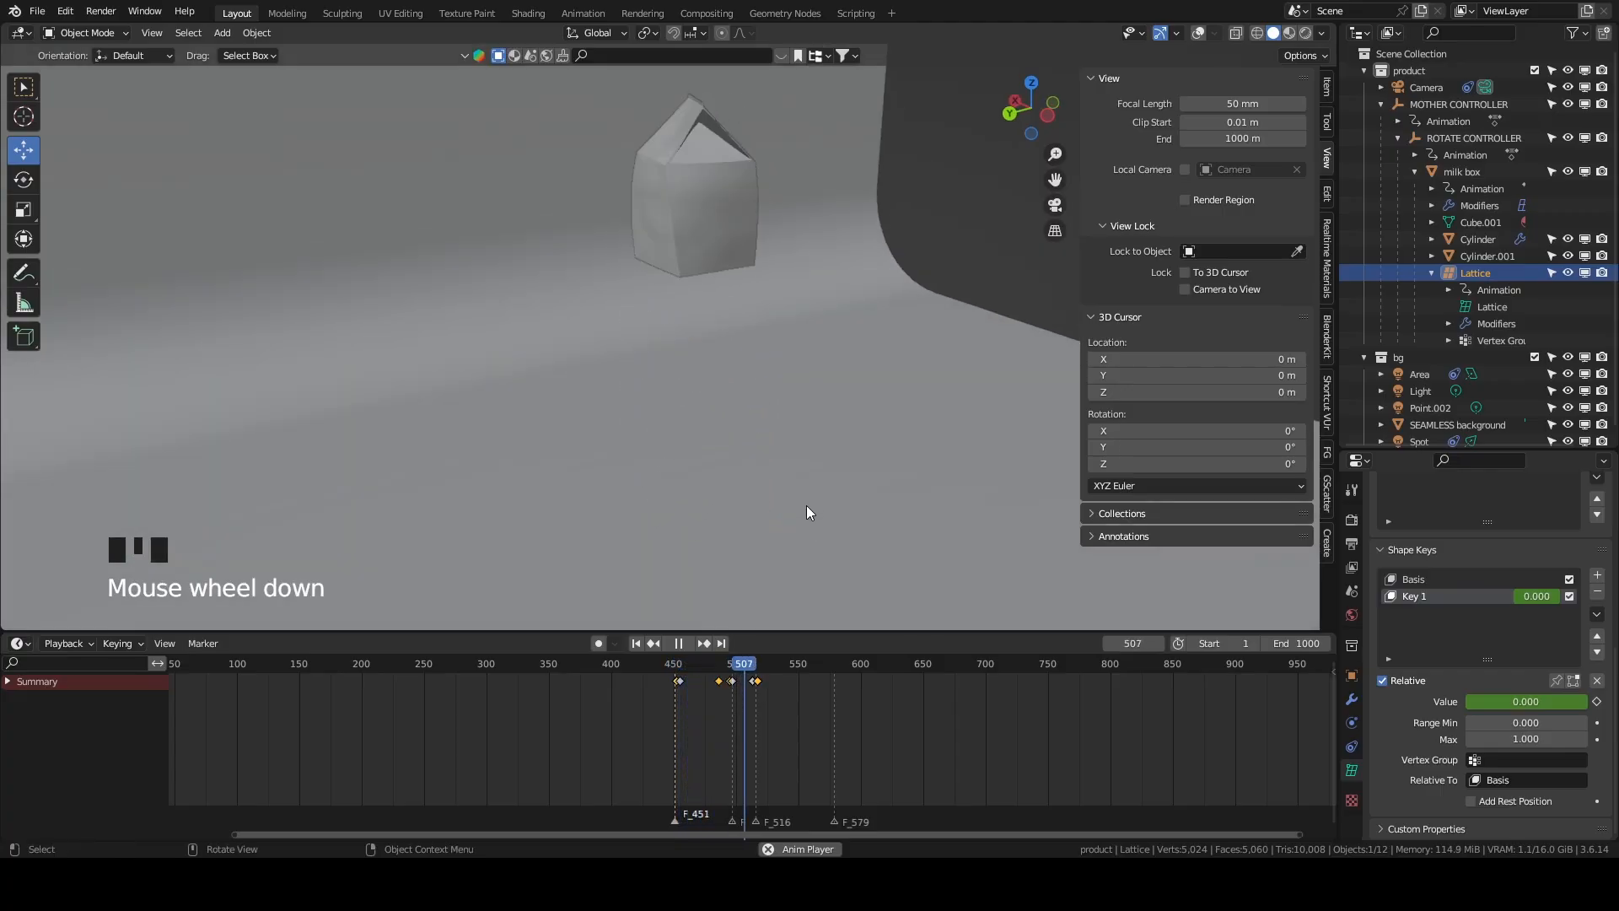
{"action": "middle_click_drag", "start_coordinate": [784, 498], "coordinate": [746, 492]}
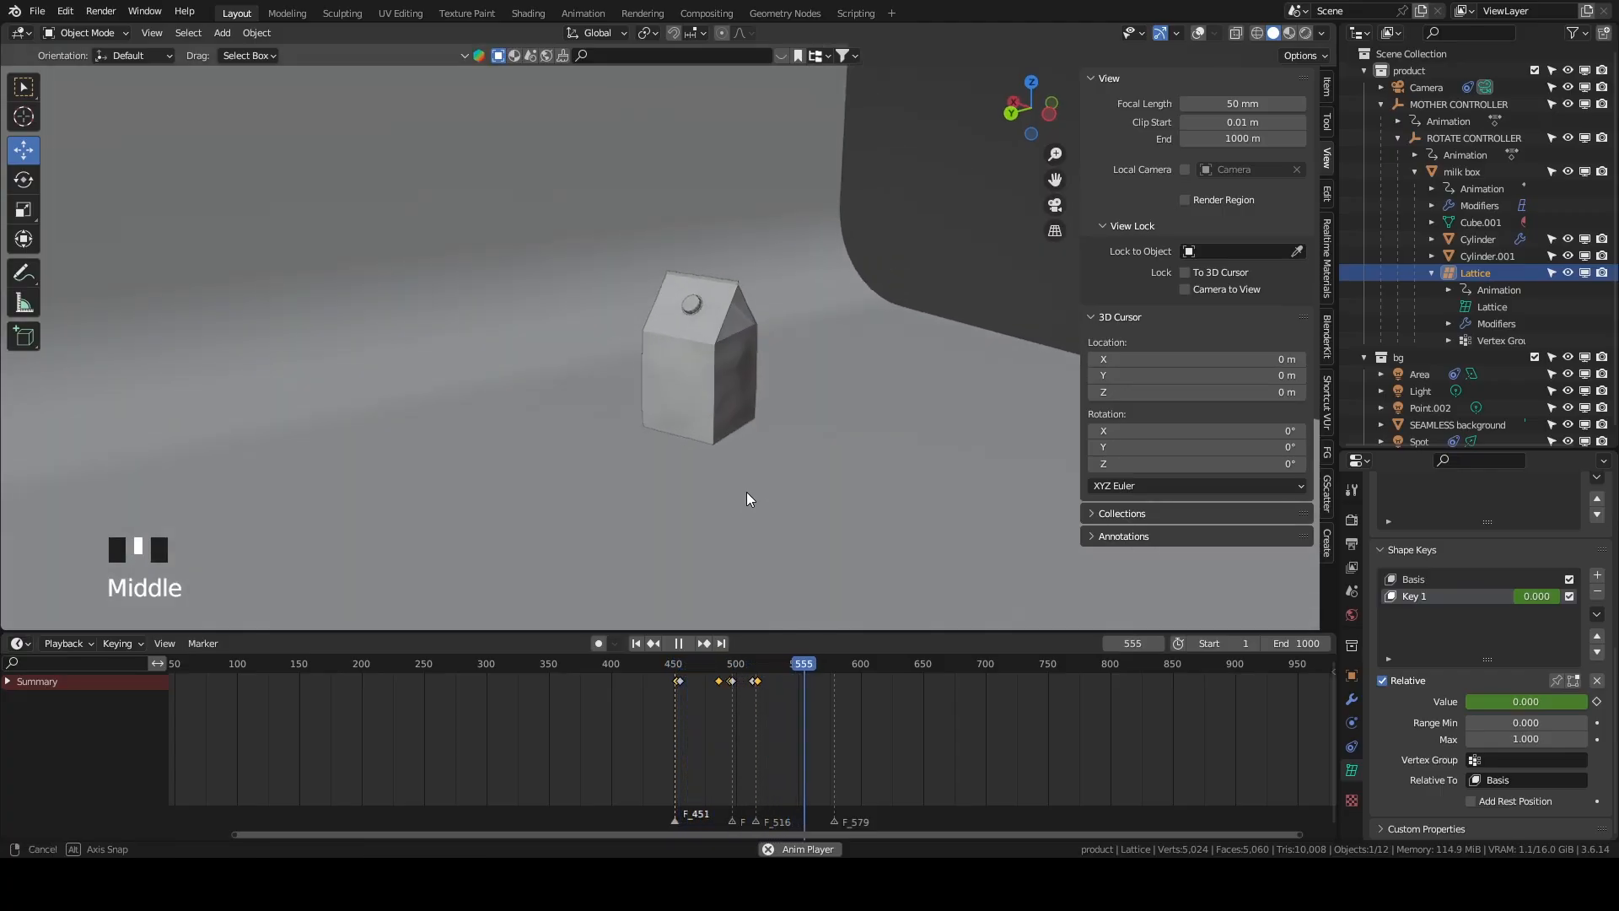
{"action": "key", "text": "space"}
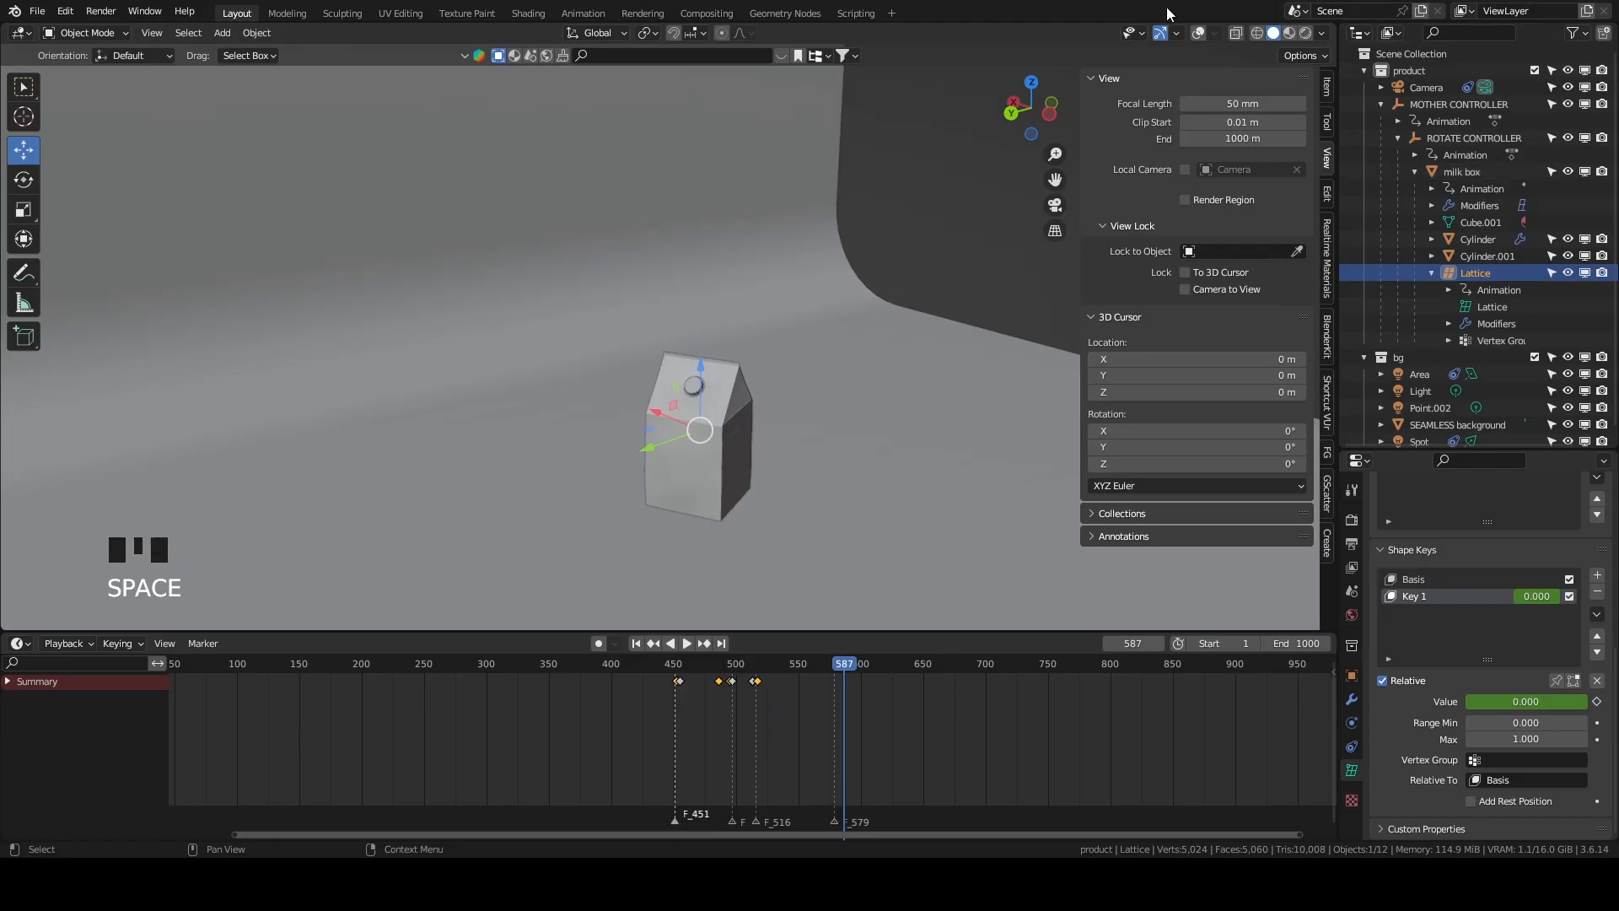
{"action": "left_click", "coordinate": [1216, 32]}
{"action": "left_click", "coordinate": [1198, 33]}
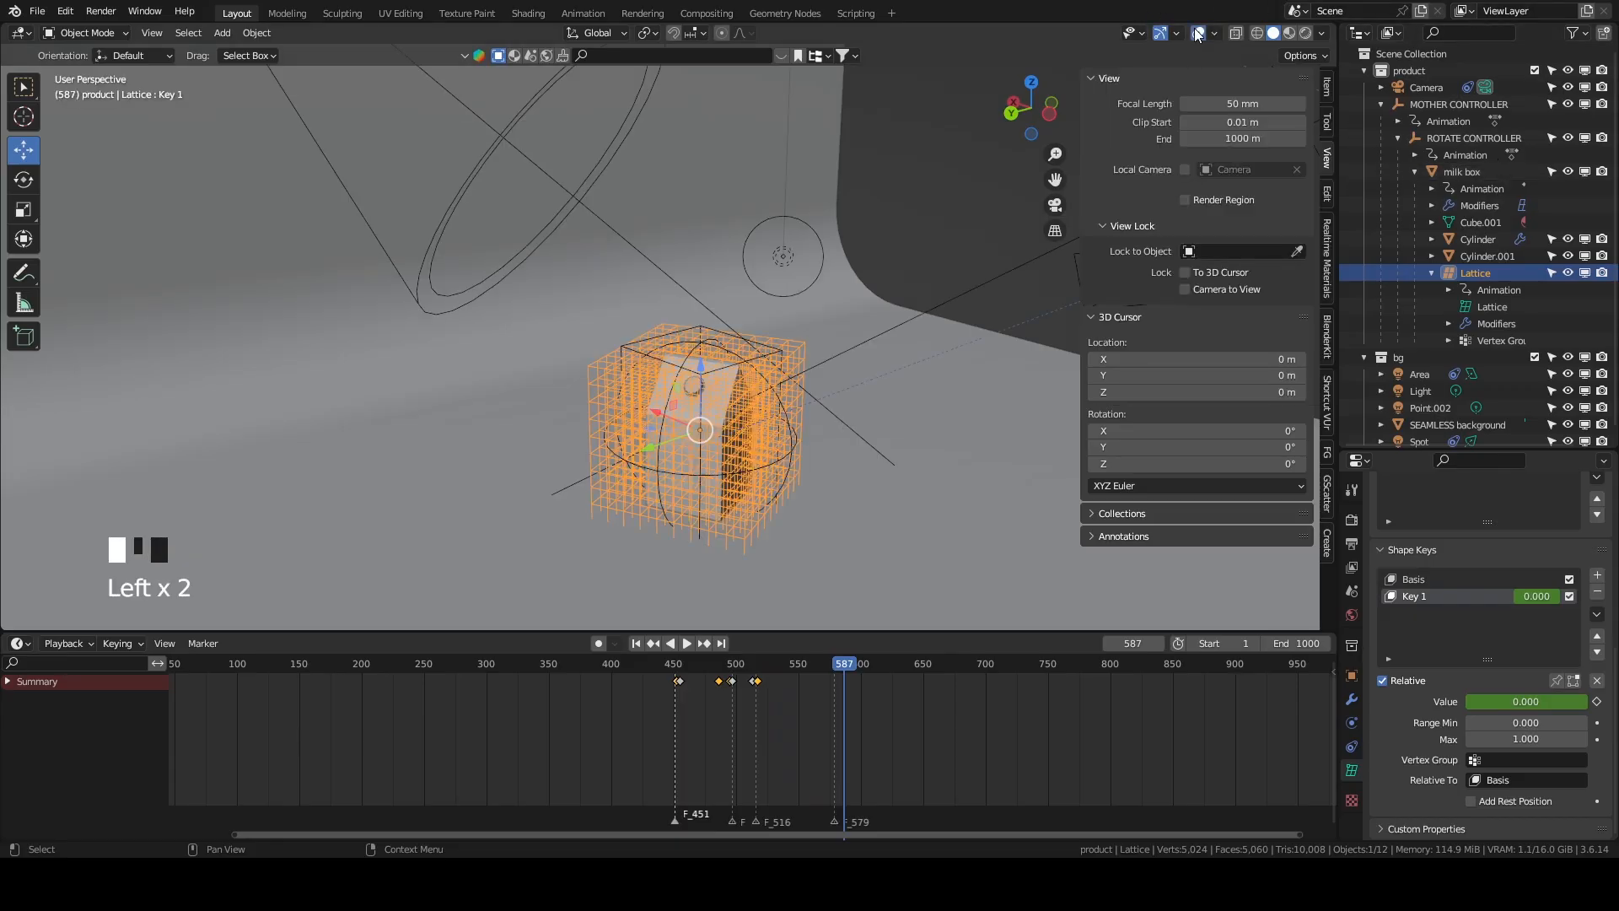
Select ROTATE CONTROLLER and switch the timeline area to the Graph Editor.
{"action": "left_click", "coordinate": [1474, 138]}
{"action": "left_click", "coordinate": [20, 643]}
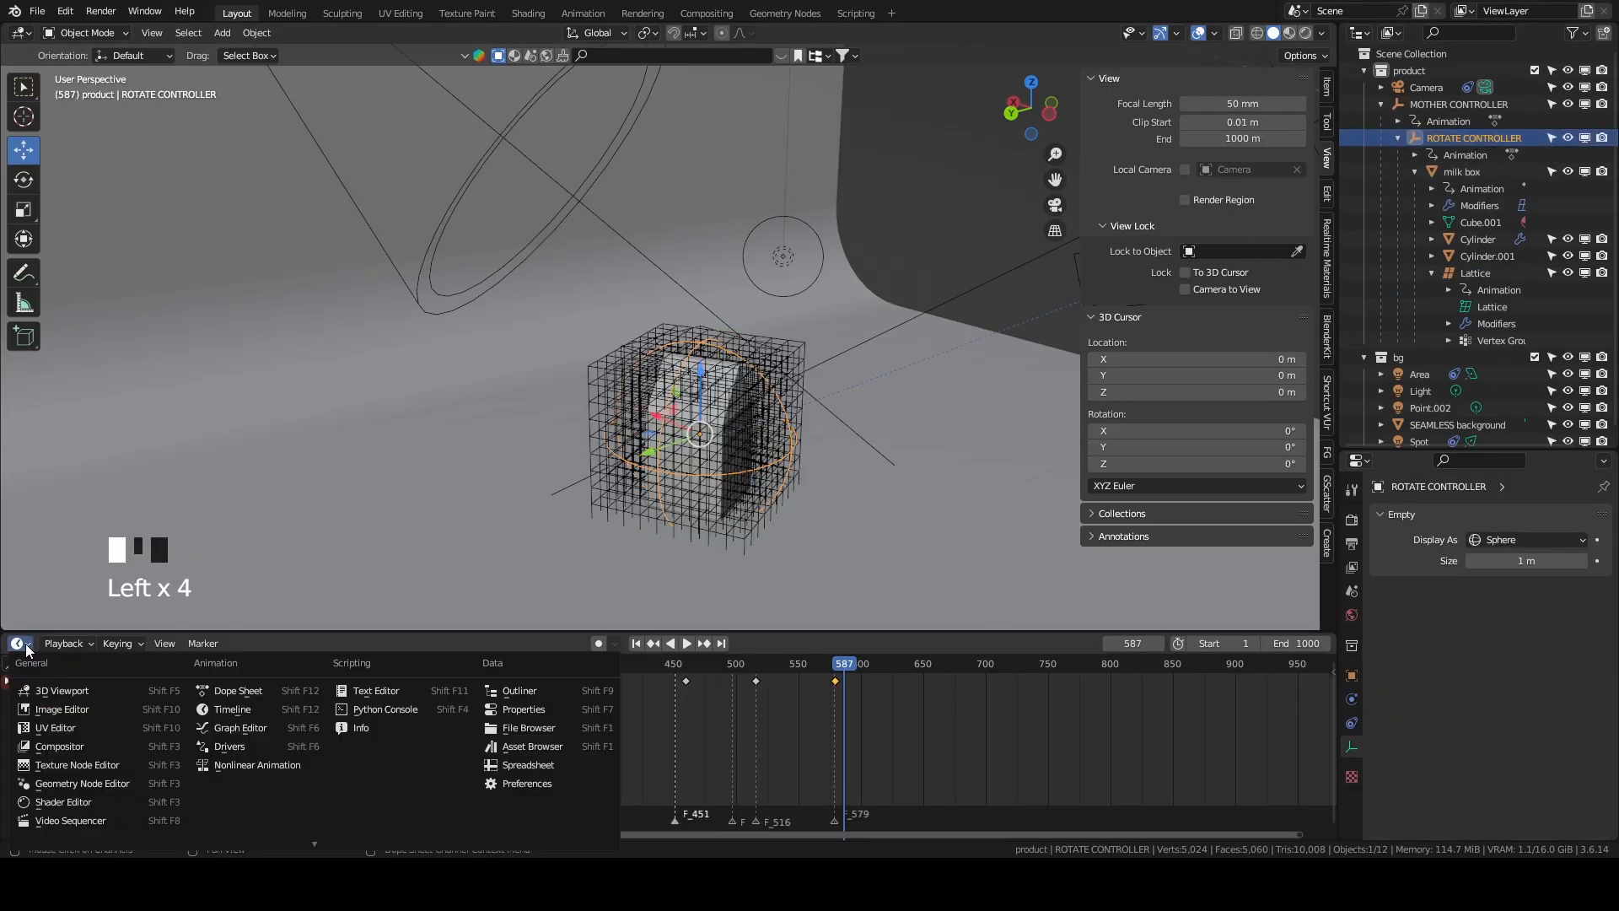
{"action": "left_click", "coordinate": [235, 725]}
{"action": "scroll", "coordinate": [858, 722], "scroll_direction": "down", "scroll_amount": 8}
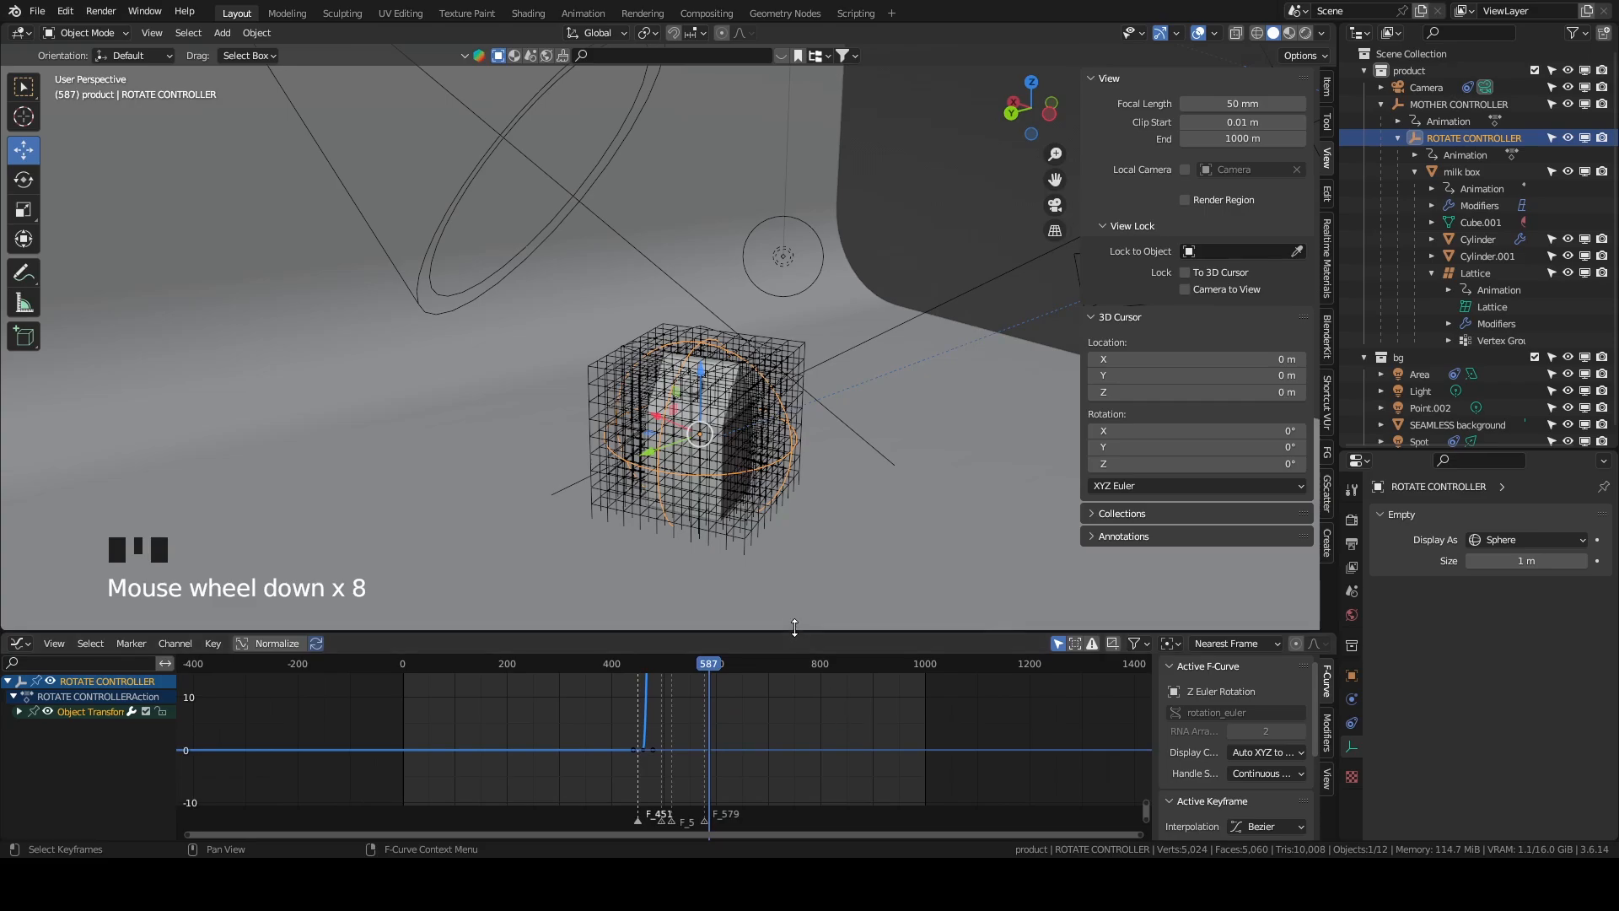
Enlarge the Graph Editor and turn on Normalize for the displayed curves.
{"action": "left_click_drag", "start_coordinate": [802, 631], "coordinate": [802, 455]}
{"action": "scroll", "coordinate": [798, 581], "scroll_direction": "down", "scroll_amount": 3}
{"action": "middle_click_drag", "start_coordinate": [798, 582], "coordinate": [734, 744]}
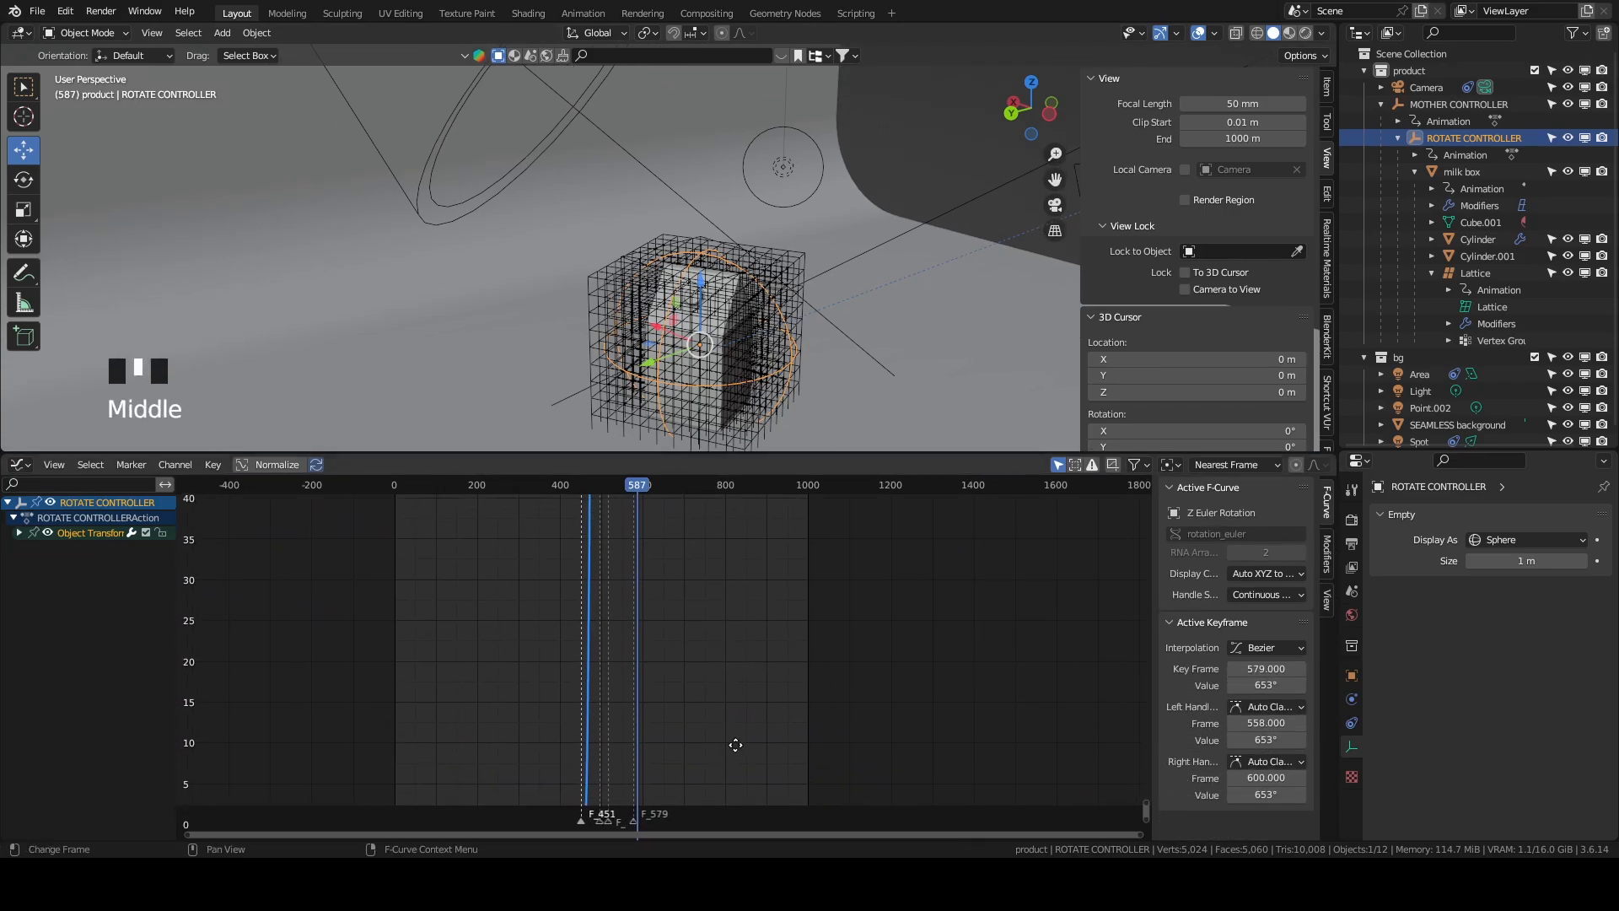
{"action": "scroll", "coordinate": [730, 634], "scroll_direction": "down", "scroll_amount": 6}
{"action": "scroll", "coordinate": [579, 580], "scroll_direction": "up", "scroll_amount": 8}
{"action": "left_click", "coordinate": [272, 465]}
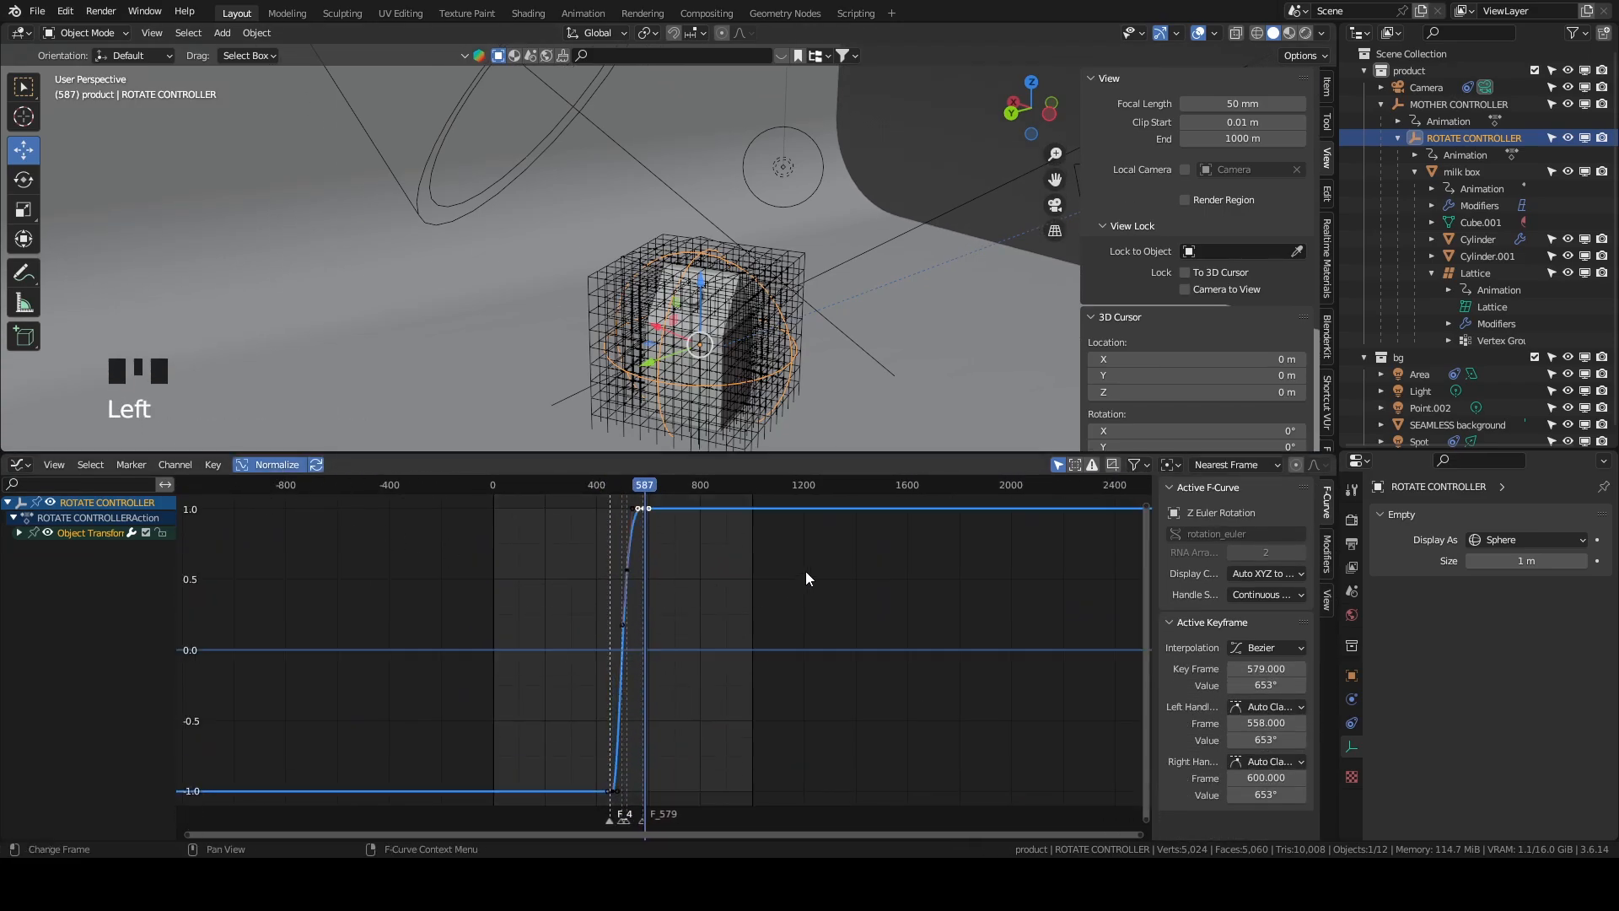
Compare the animation curves of MOTHER CONTROLLER and ROTATE CONTROLLER.
{"action": "left_click", "coordinate": [1462, 108]}
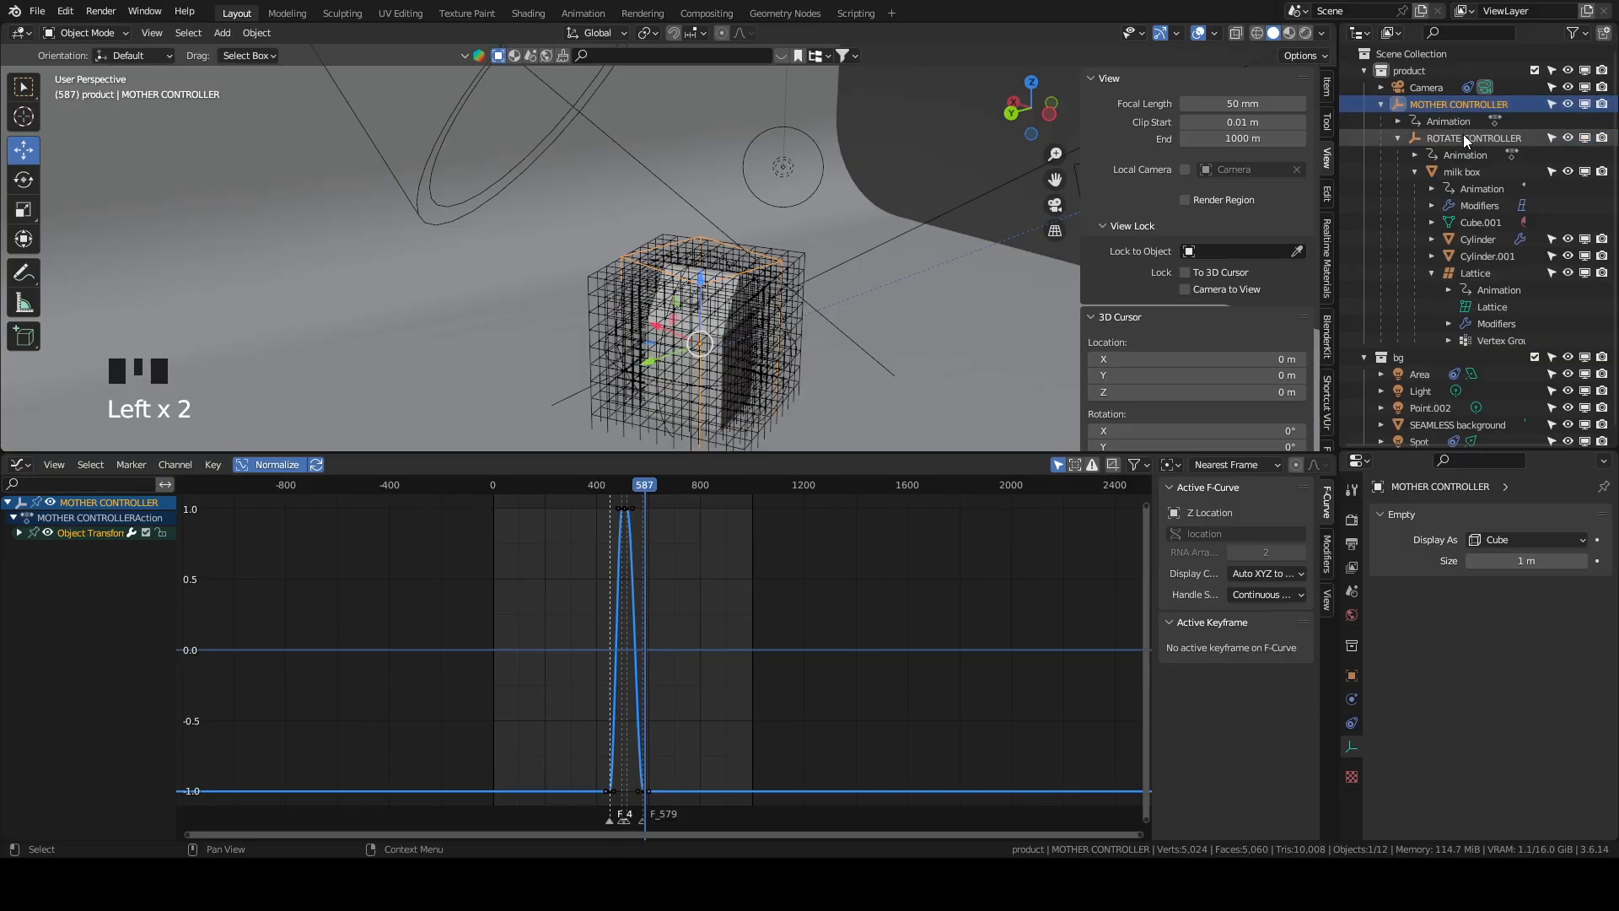
{"action": "left_click", "coordinate": [1461, 138]}
{"action": "left_click", "coordinate": [1455, 105]}
{"action": "left_click", "coordinate": [1454, 140]}
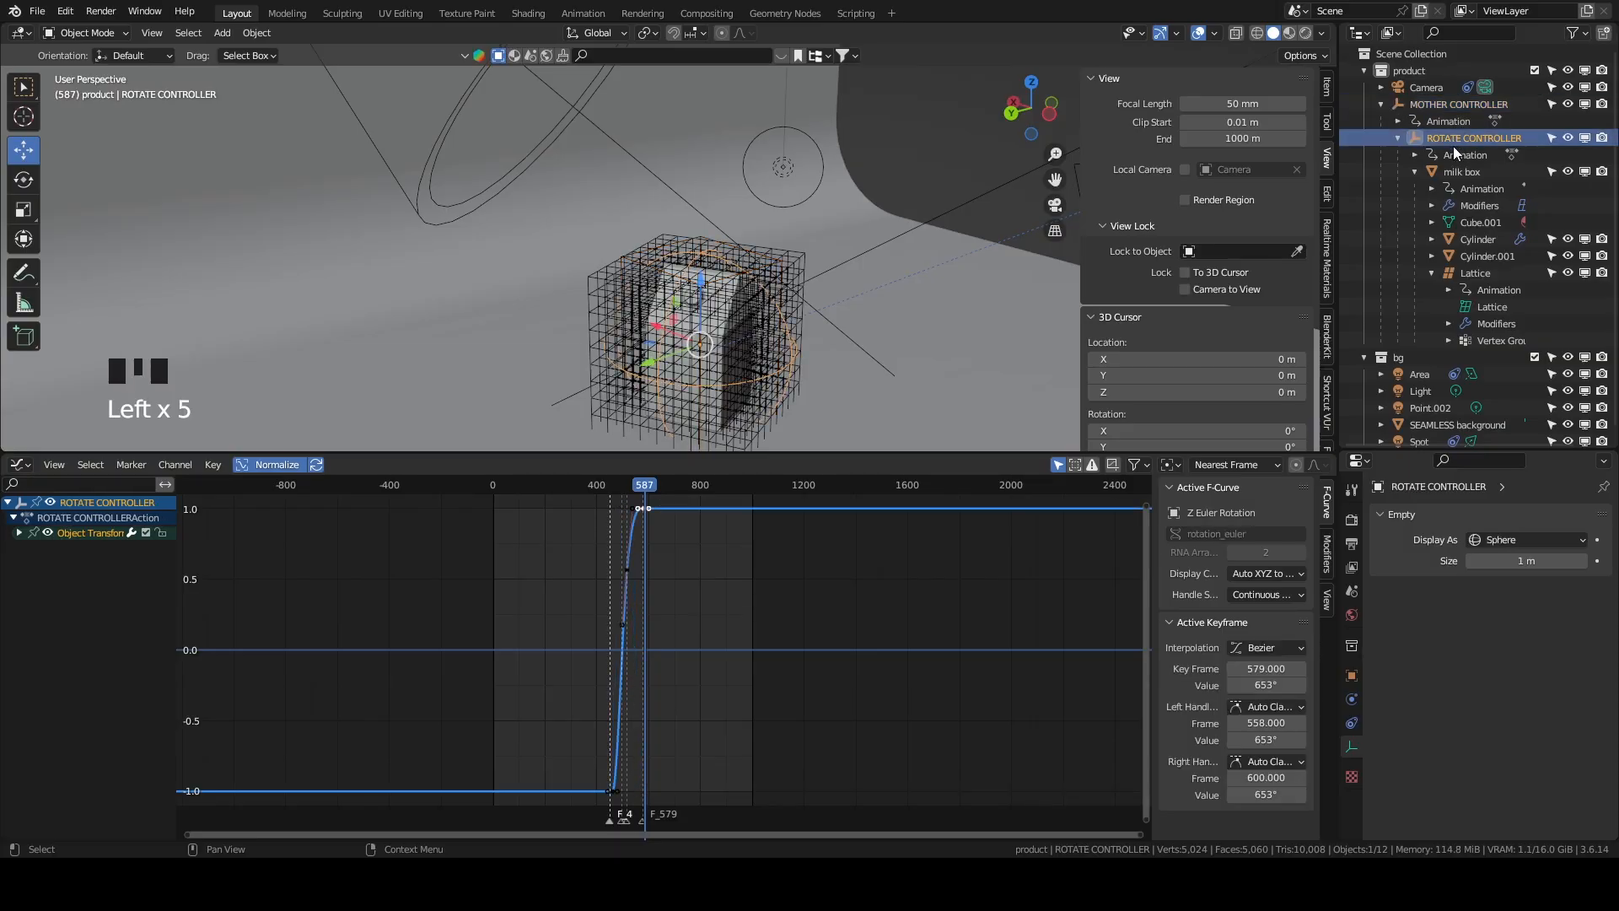
Examine the Lattice's Key 1 value curve and its SimpleDeform modifier settings.
{"action": "left_click", "coordinate": [1489, 271]}
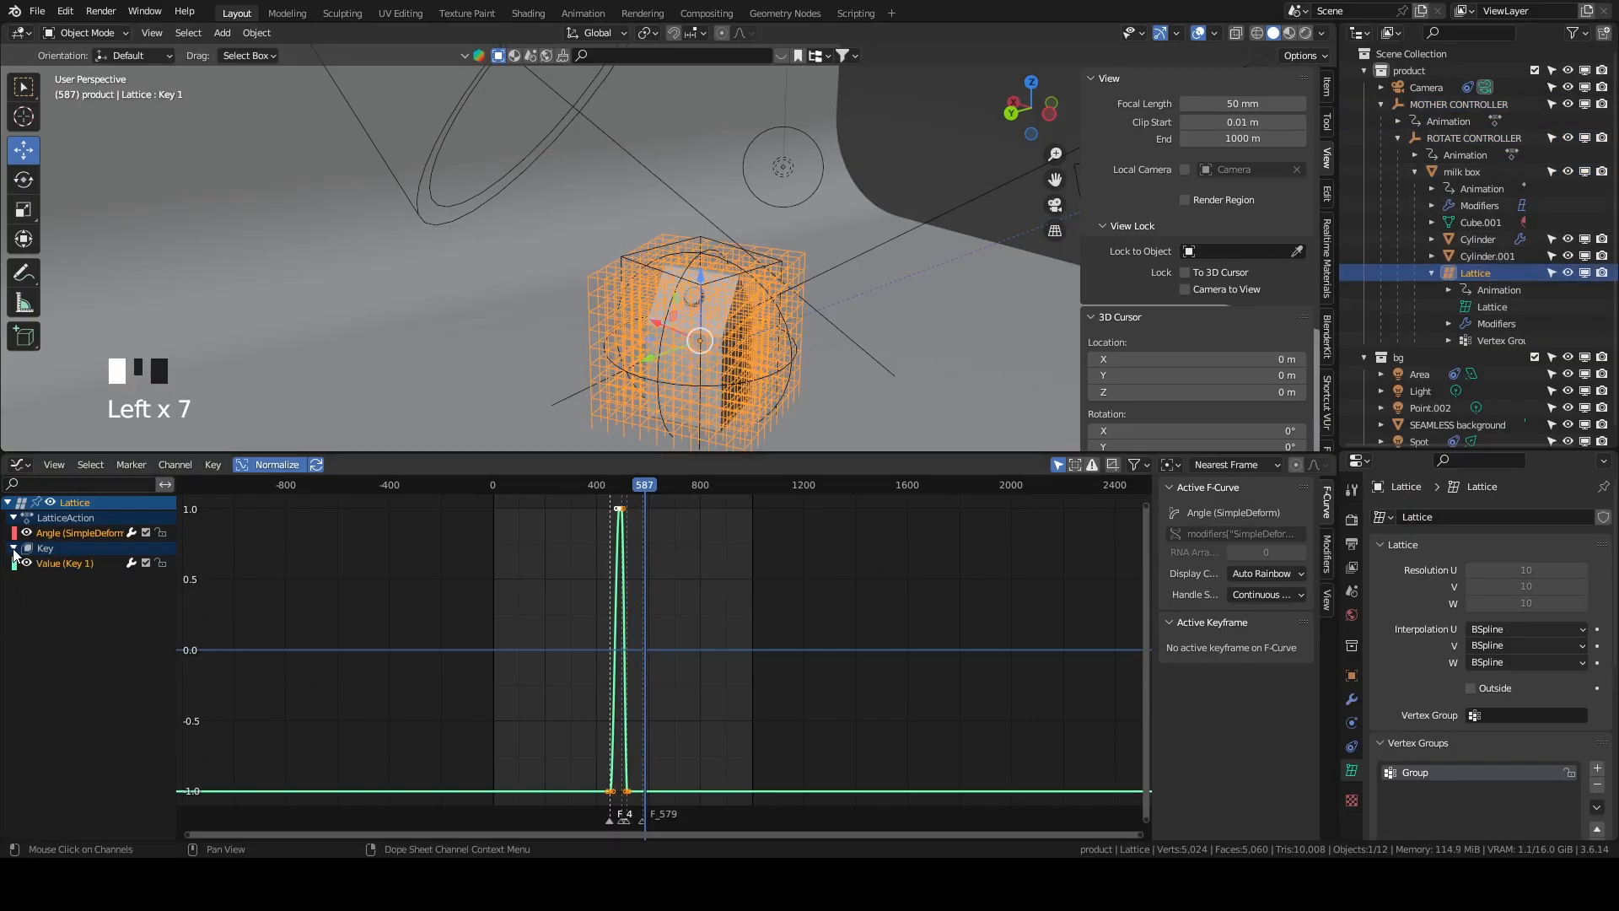
{"action": "left_click", "coordinate": [59, 561]}
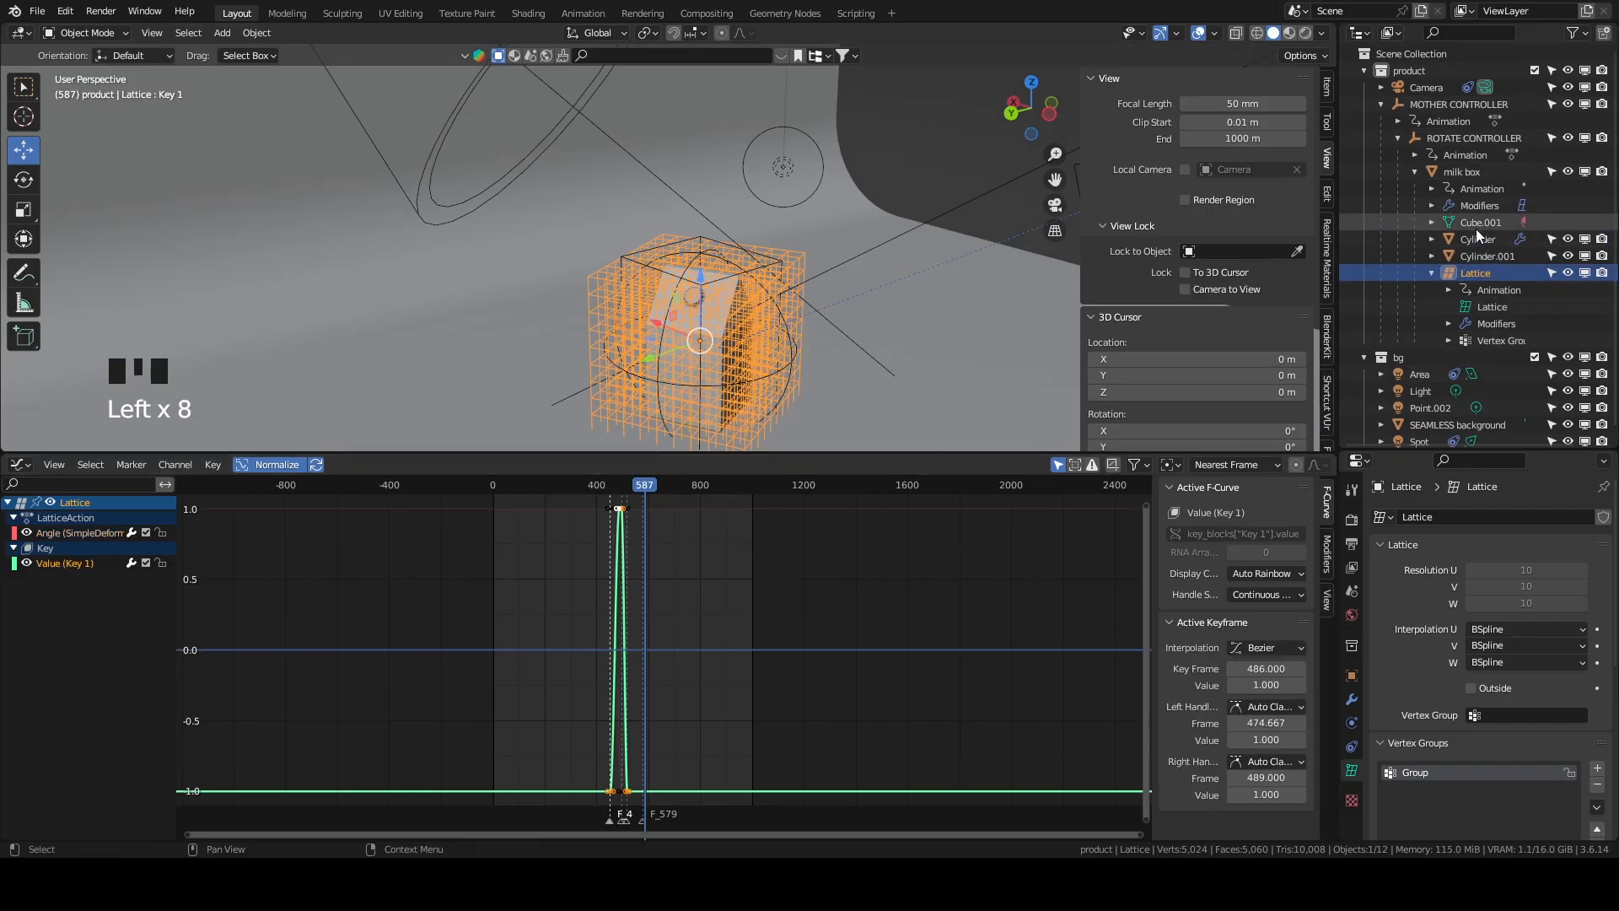
{"action": "left_click", "coordinate": [1351, 699]}
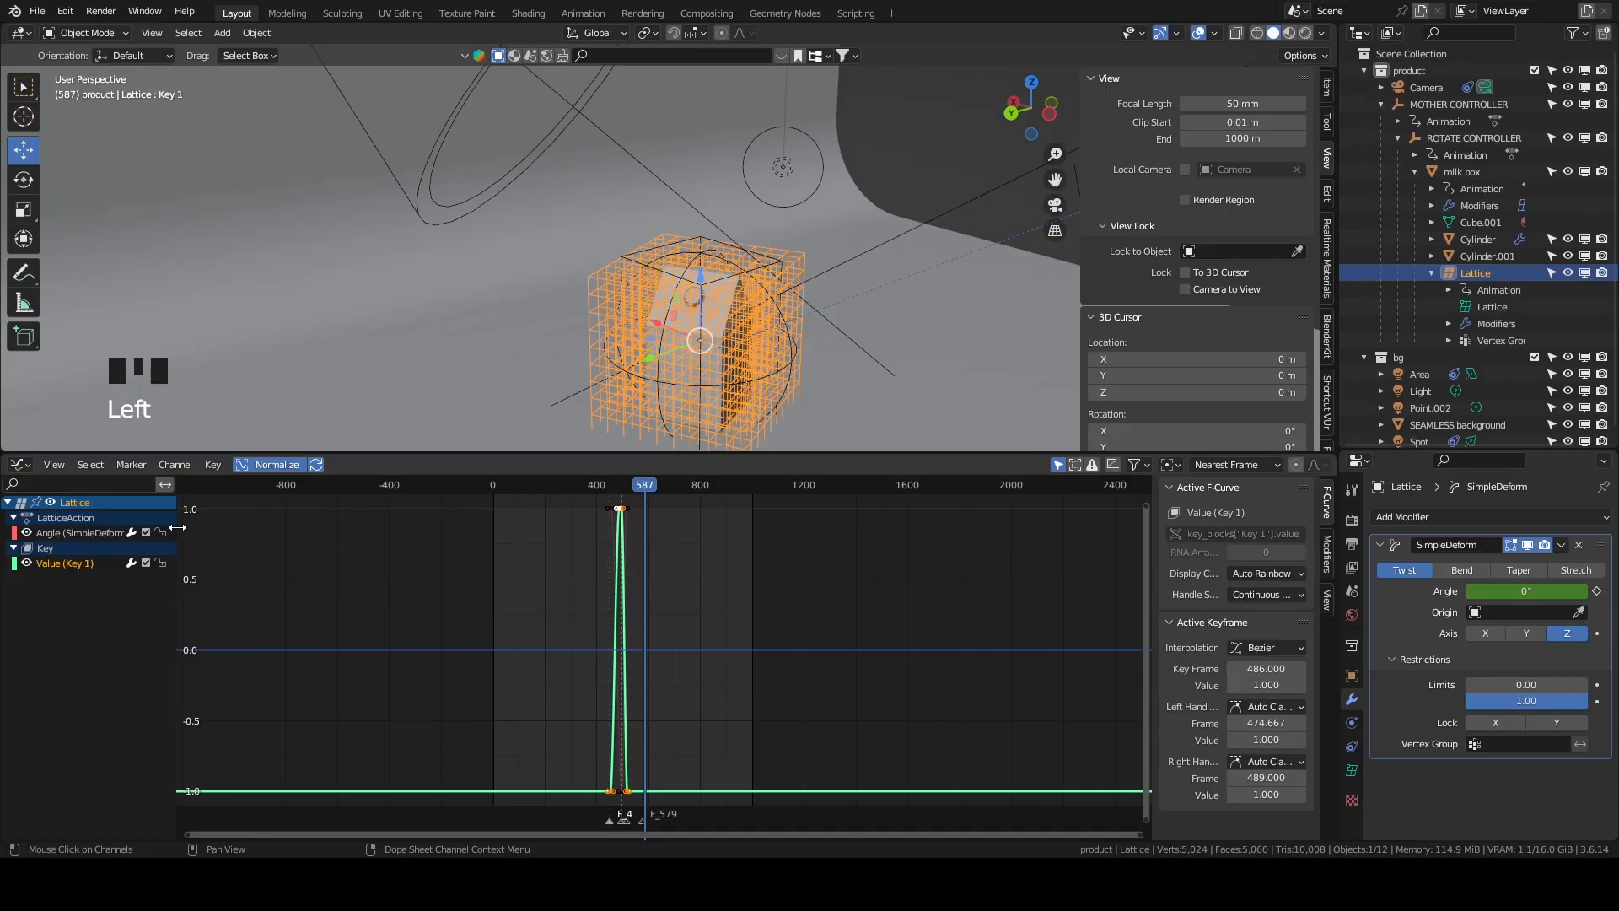
Compare the Z Euler Rotation curve of ROTATE CONTROLLER with the Z Location curve of MOTHER CONTROLLER.
{"action": "left_click", "coordinate": [1464, 141]}
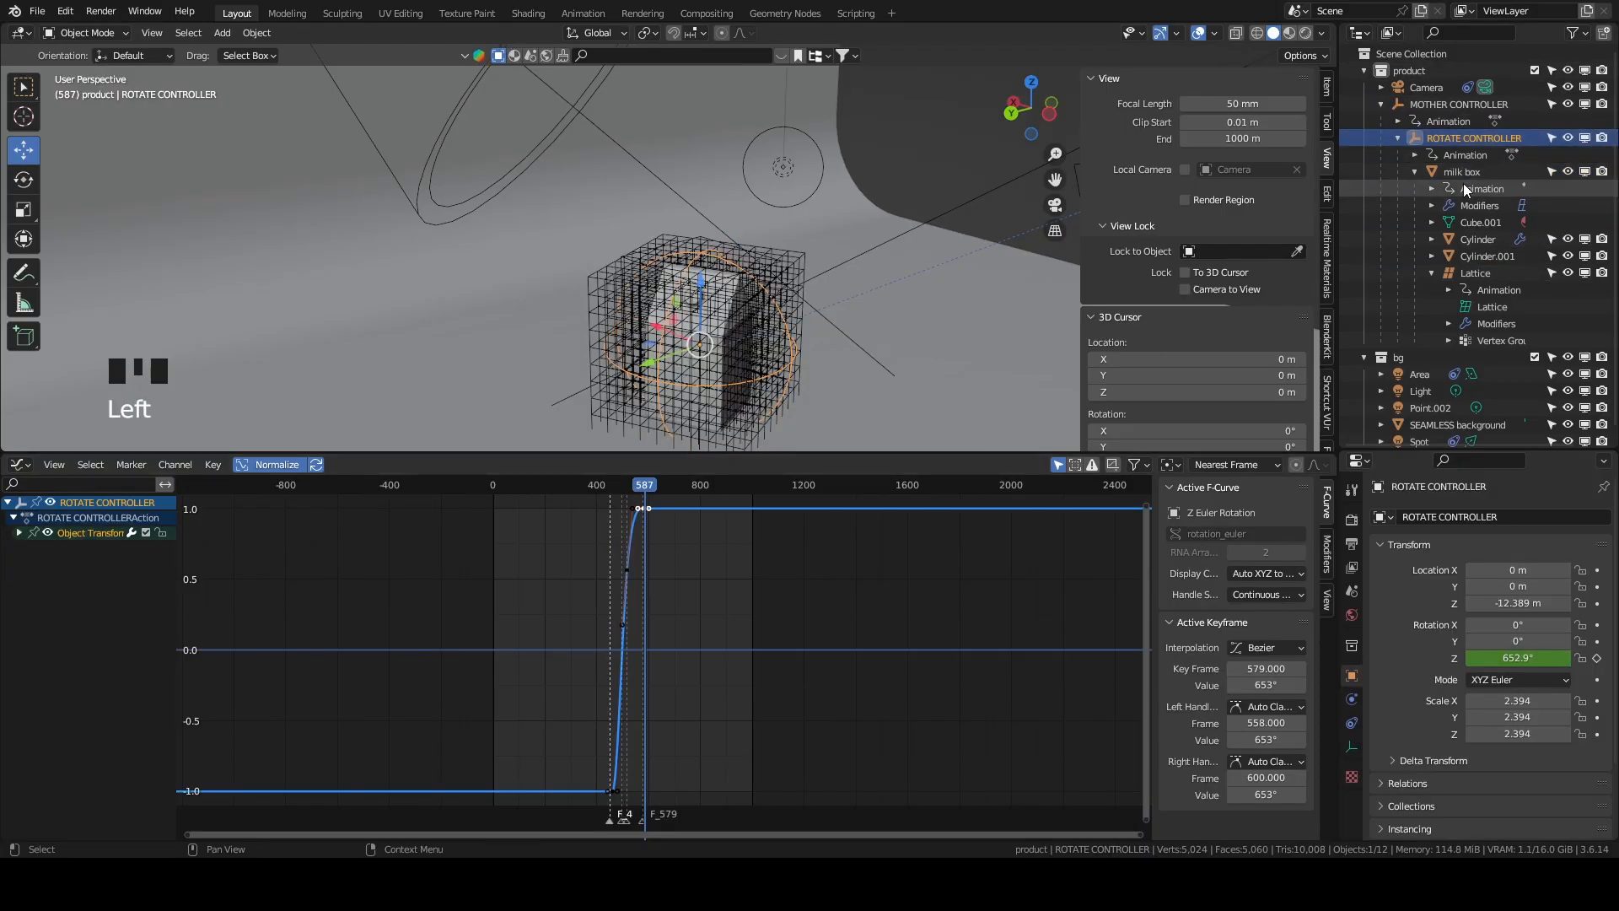
{"action": "left_click", "coordinate": [1455, 107]}
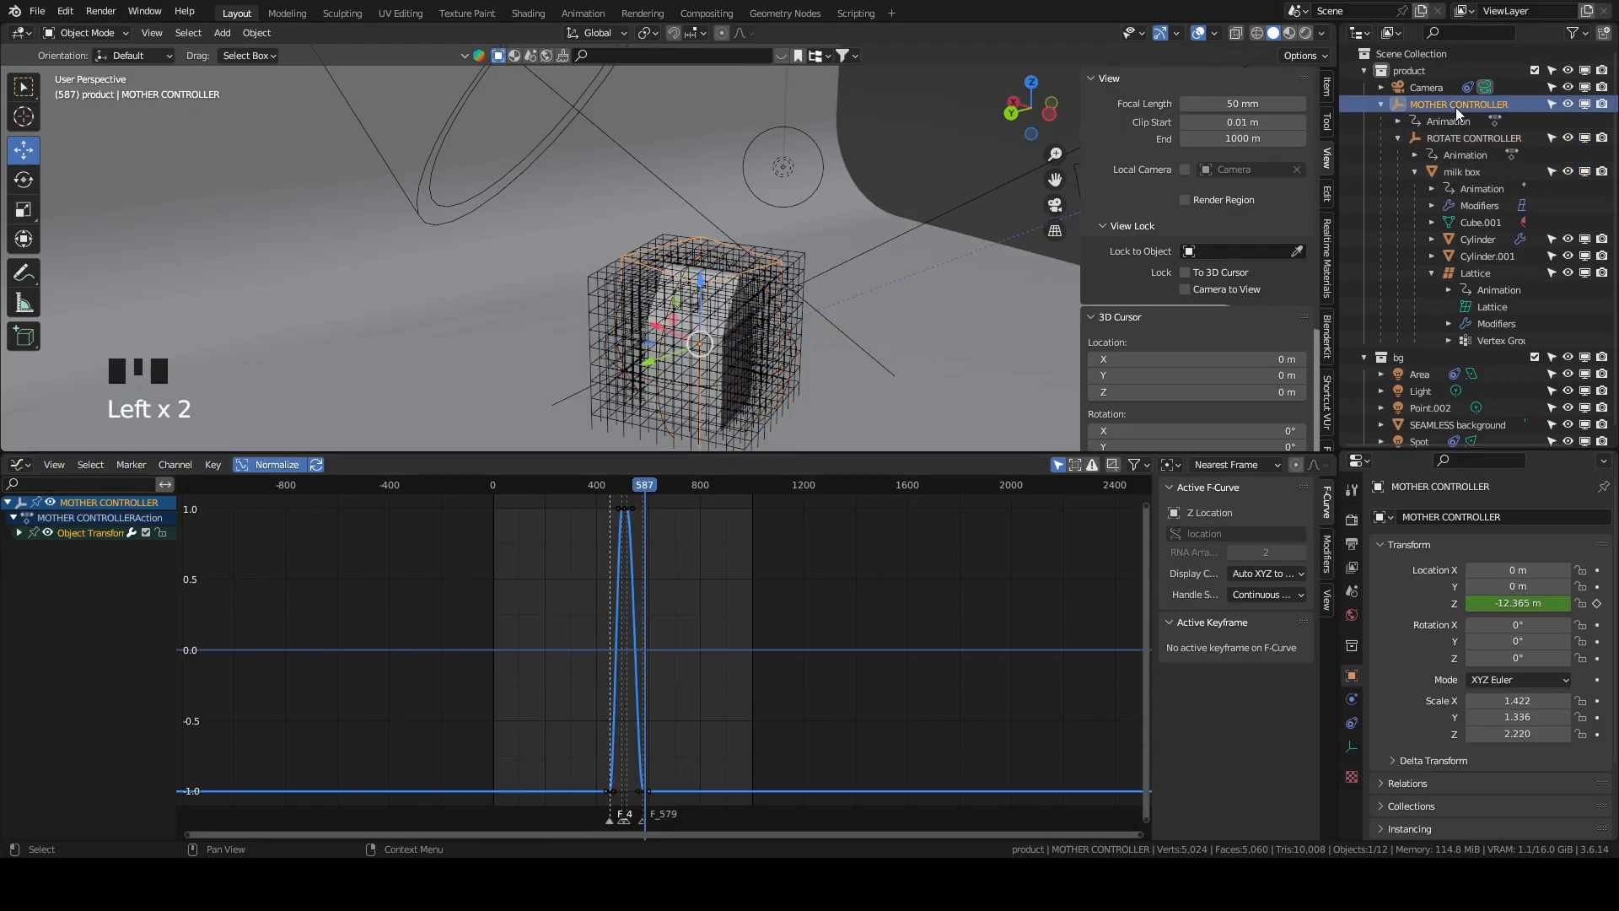
{"action": "left_click", "coordinate": [1456, 133]}
{"action": "left_click", "coordinate": [1456, 109]}
{"action": "left_click", "coordinate": [1457, 133]}
{"action": "left_click", "coordinate": [1455, 122]}
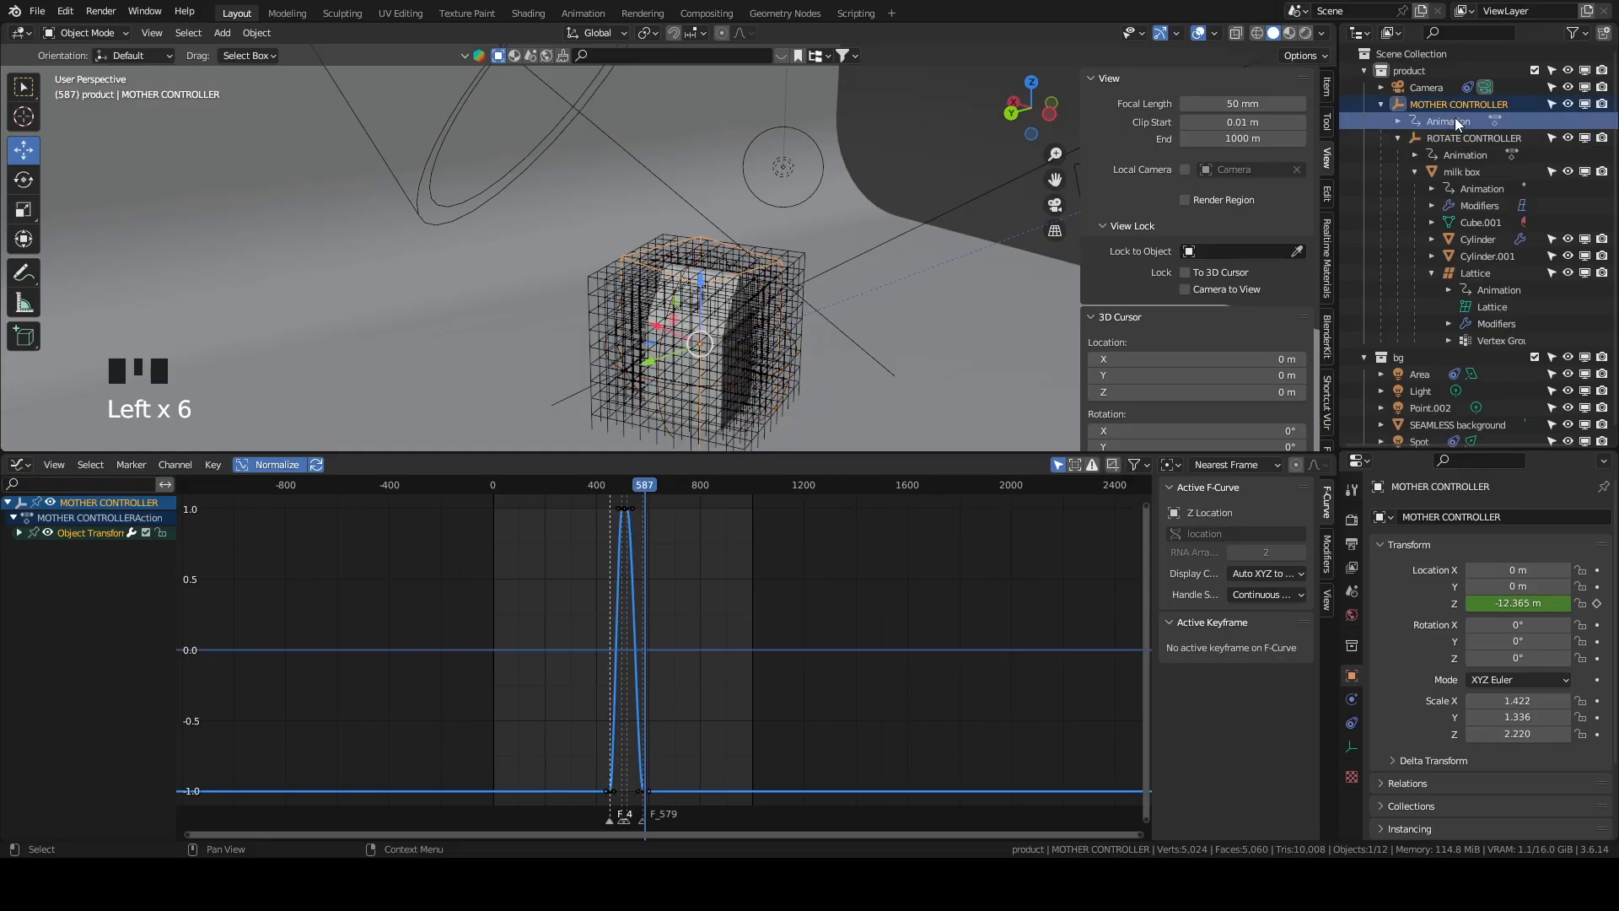
{"action": "left_click", "coordinate": [1451, 134]}
{"action": "left_click", "coordinate": [1449, 124]}
{"action": "left_click", "coordinate": [1405, 135]}
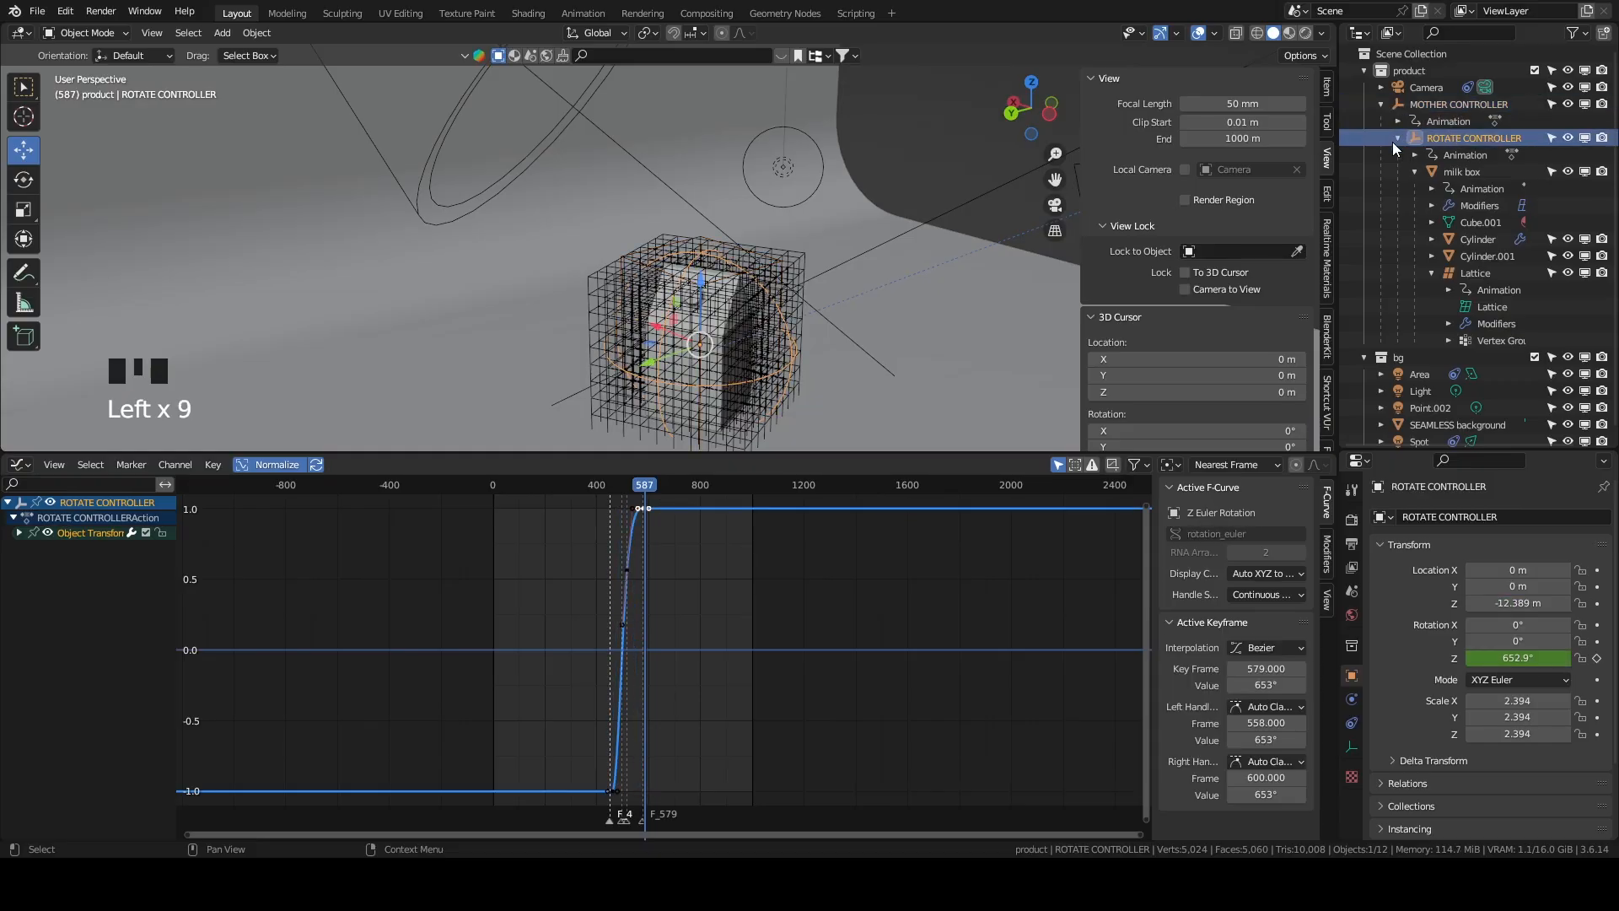
{"action": "left_click", "coordinate": [1444, 101]}
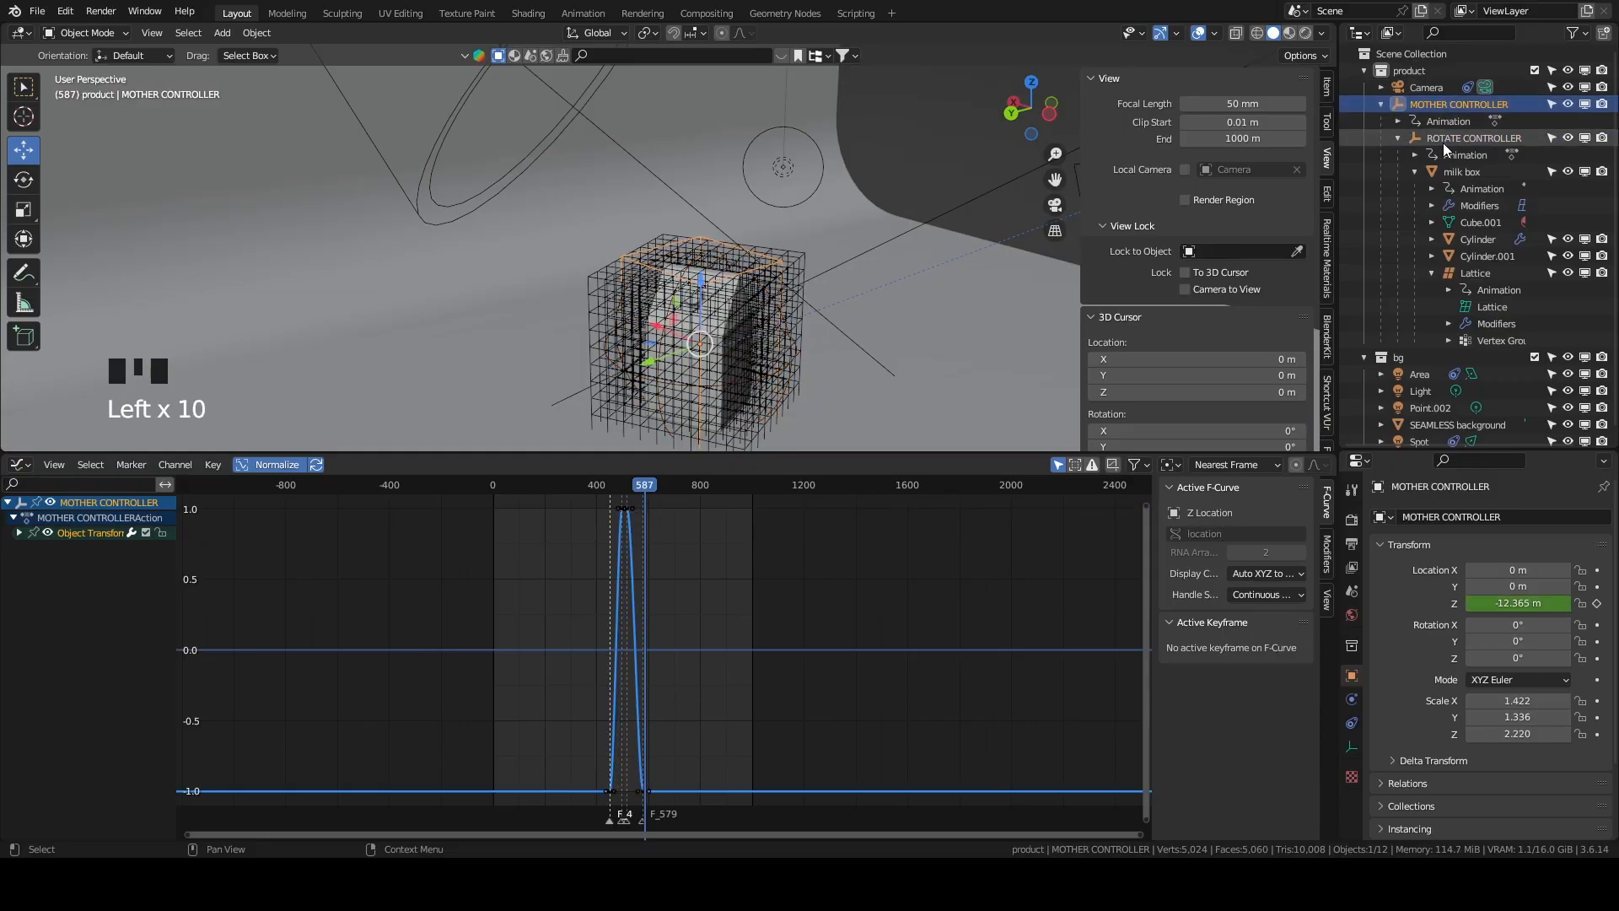
{"action": "left_click", "coordinate": [1444, 143]}
{"action": "left_click", "coordinate": [1448, 106]}
{"action": "left_click", "coordinate": [1450, 131]}
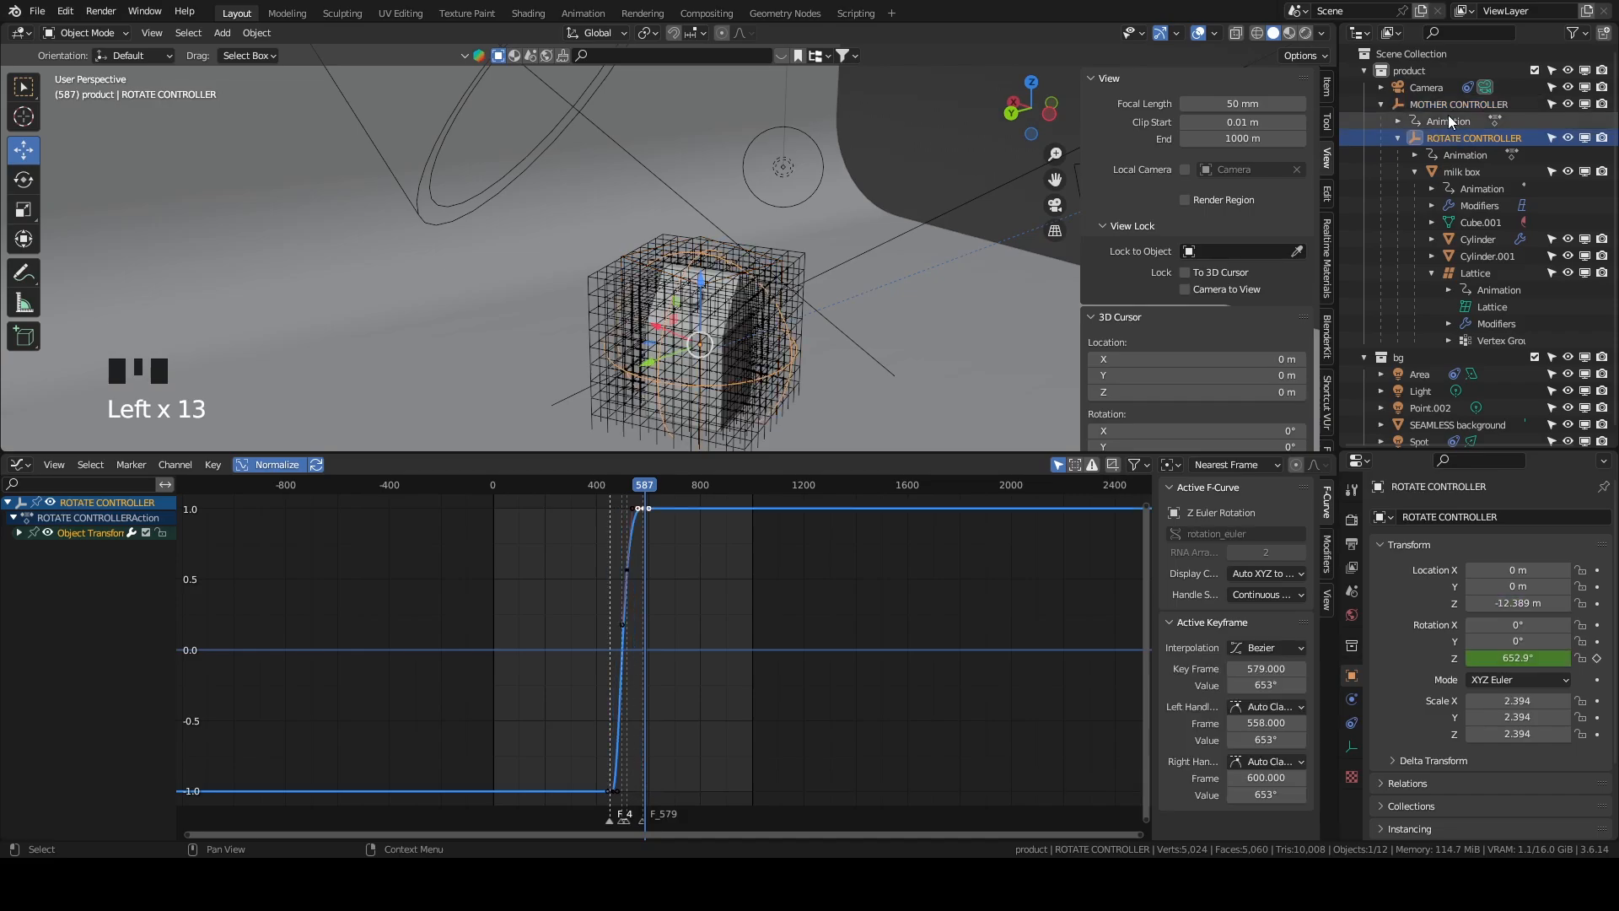
{"action": "left_click", "coordinate": [1447, 105]}
{"action": "left_click", "coordinate": [1451, 140]}
{"action": "left_click", "coordinate": [1448, 118]}
Select the Camera and switch the Graph Editor area back to the Timeline.
{"action": "left_click", "coordinate": [1445, 90]}
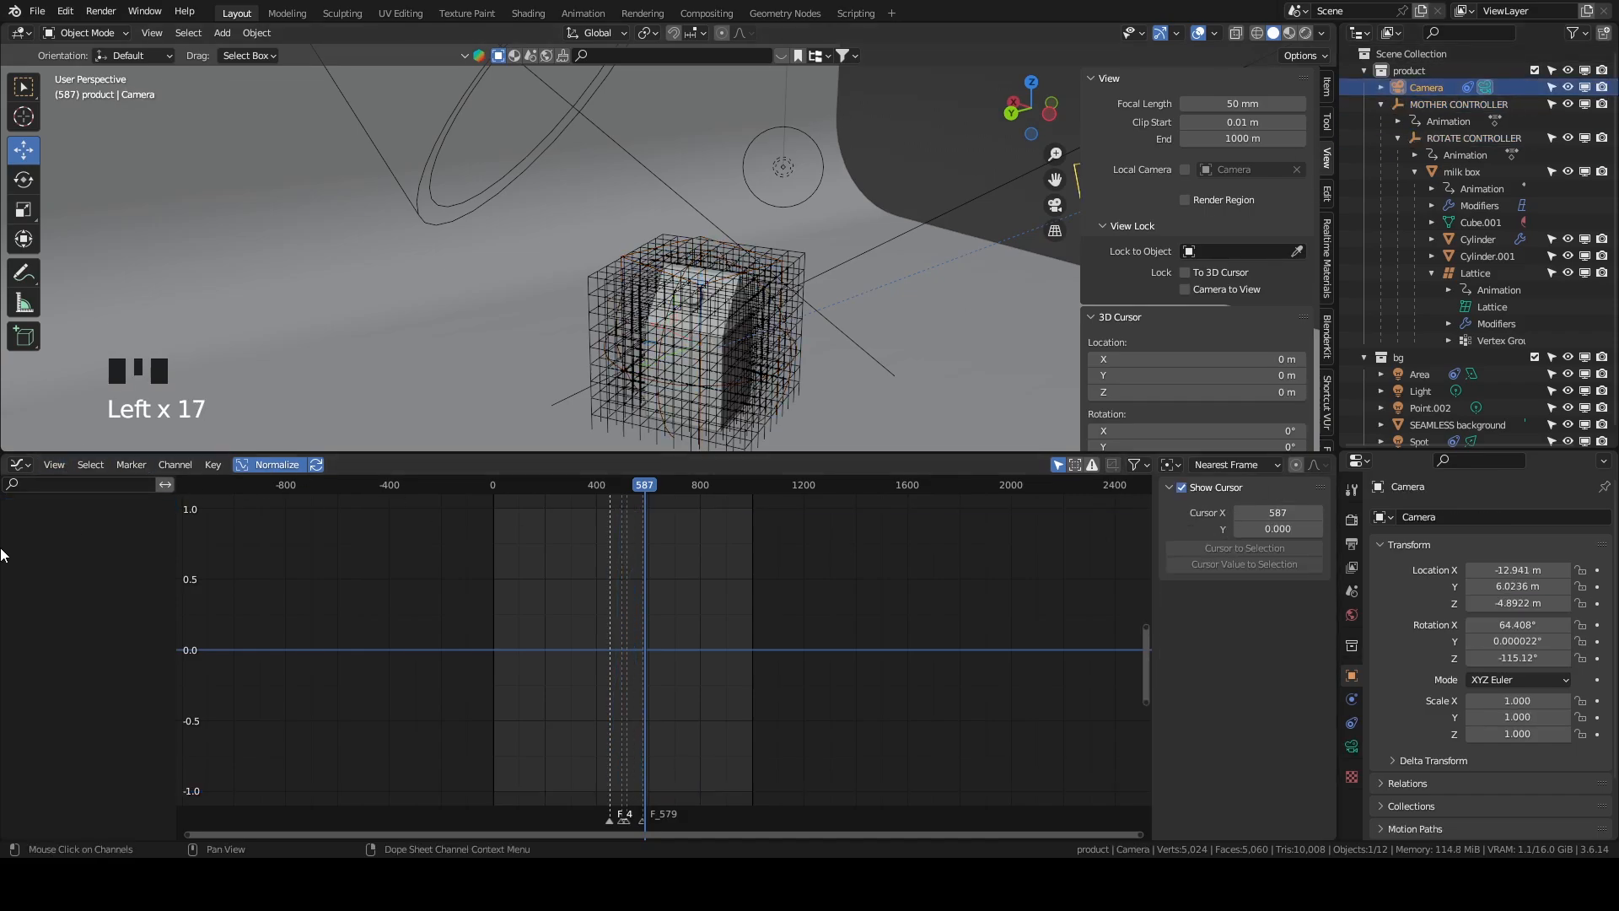
{"action": "left_click", "coordinate": [18, 465]}
{"action": "left_click", "coordinate": [243, 531]}
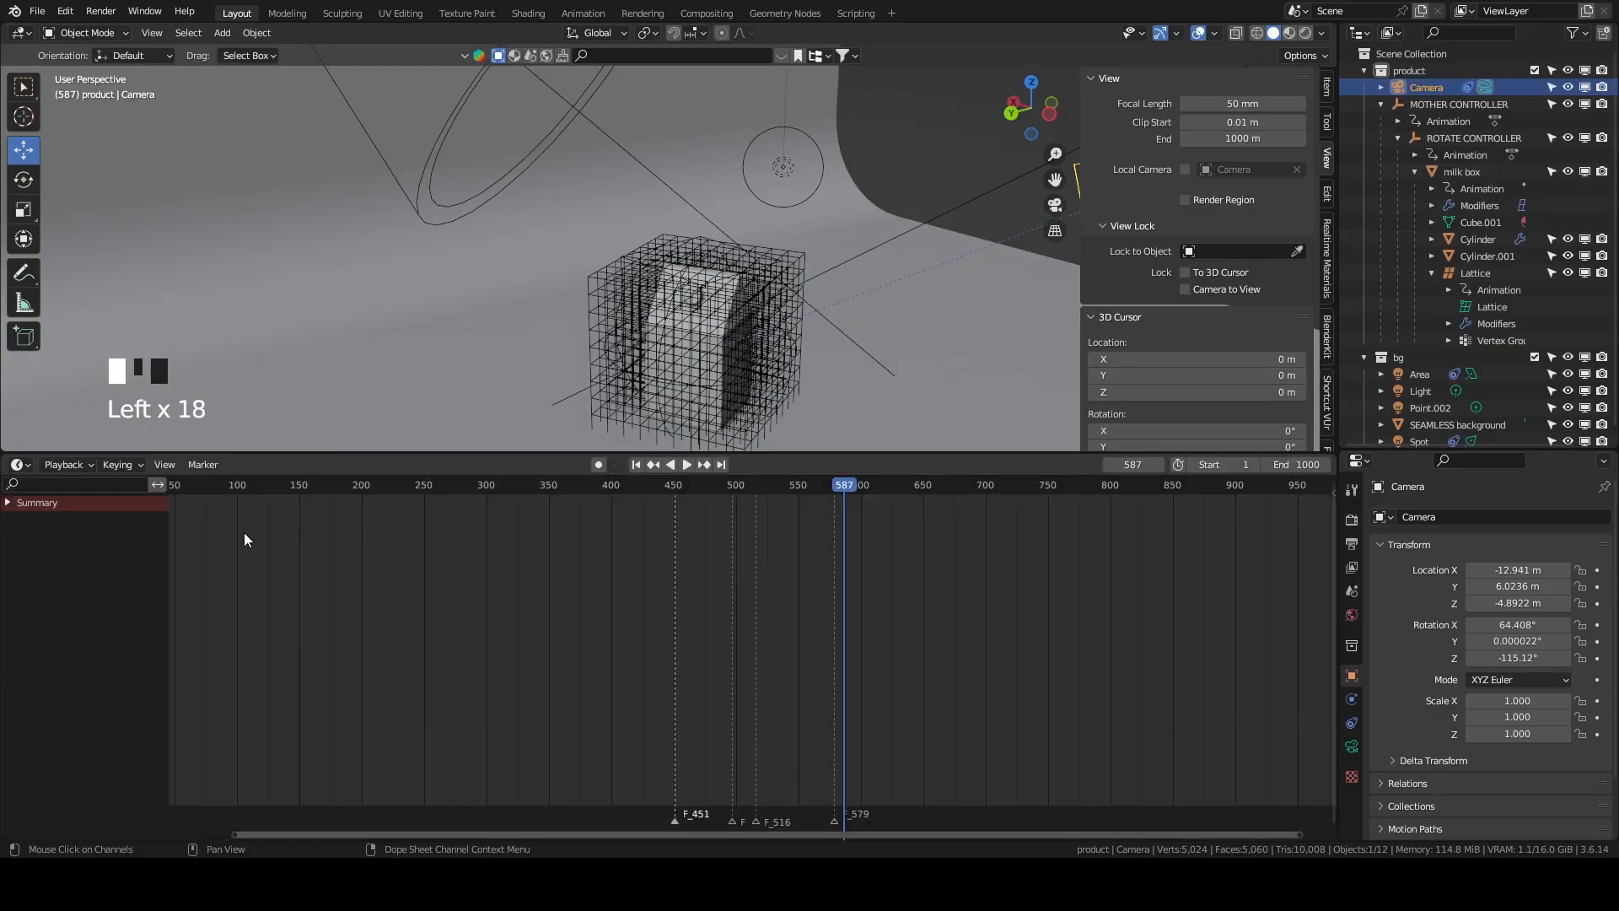
Hide the viewport overlays and play back the milk box's jump and spin to inspect it up close.
{"action": "left_click", "coordinate": [1197, 32]}
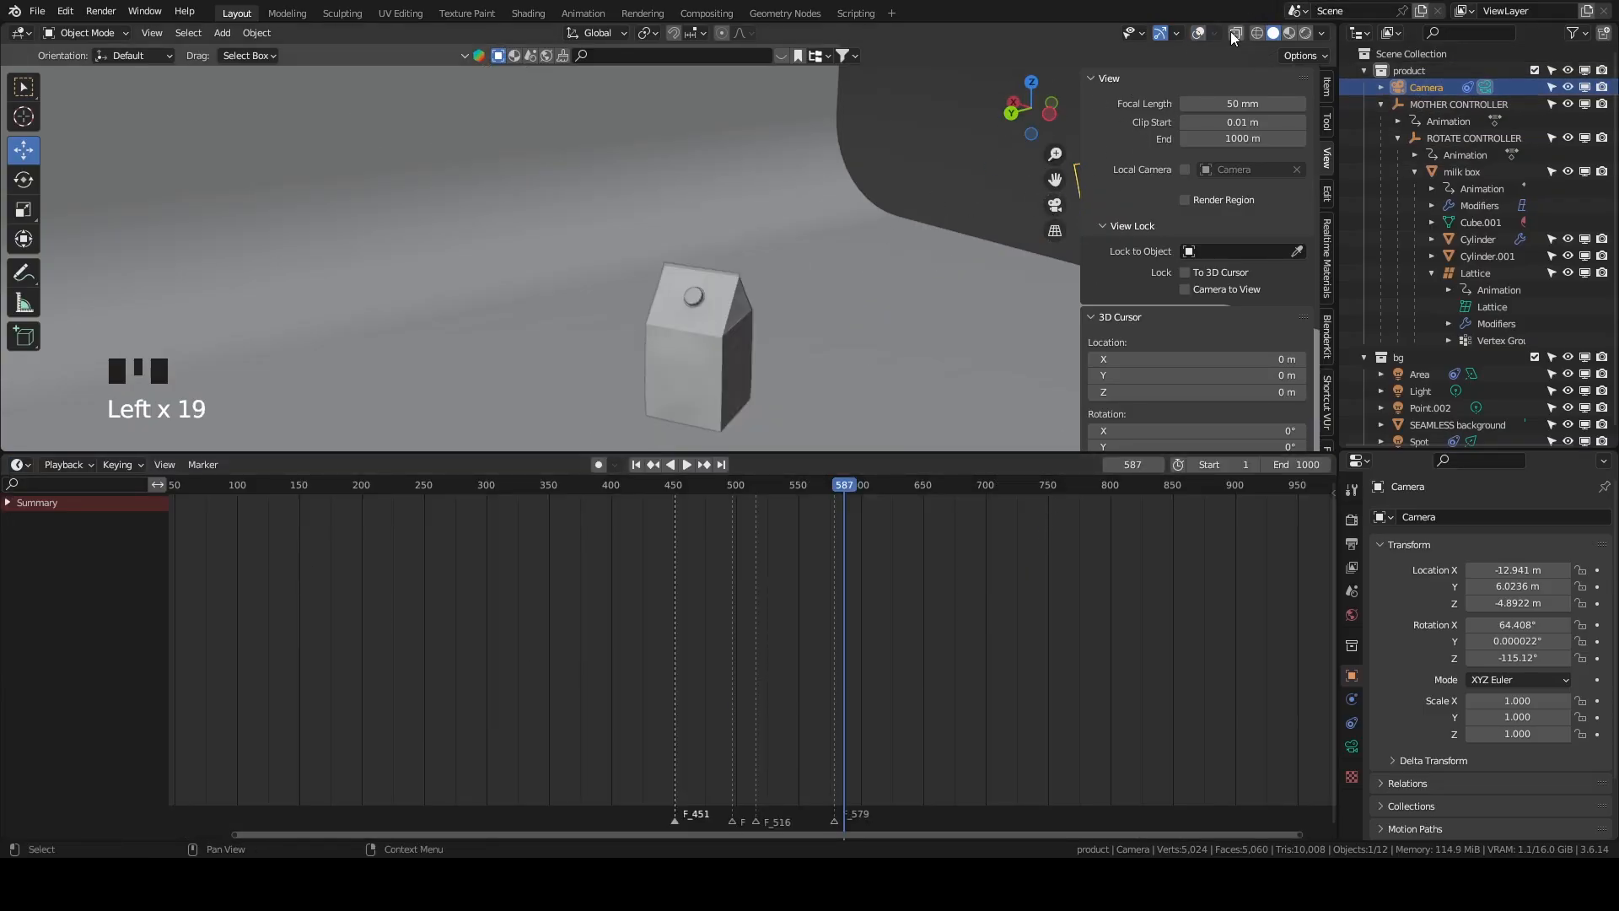
{"action": "left_click", "coordinate": [1199, 34]}
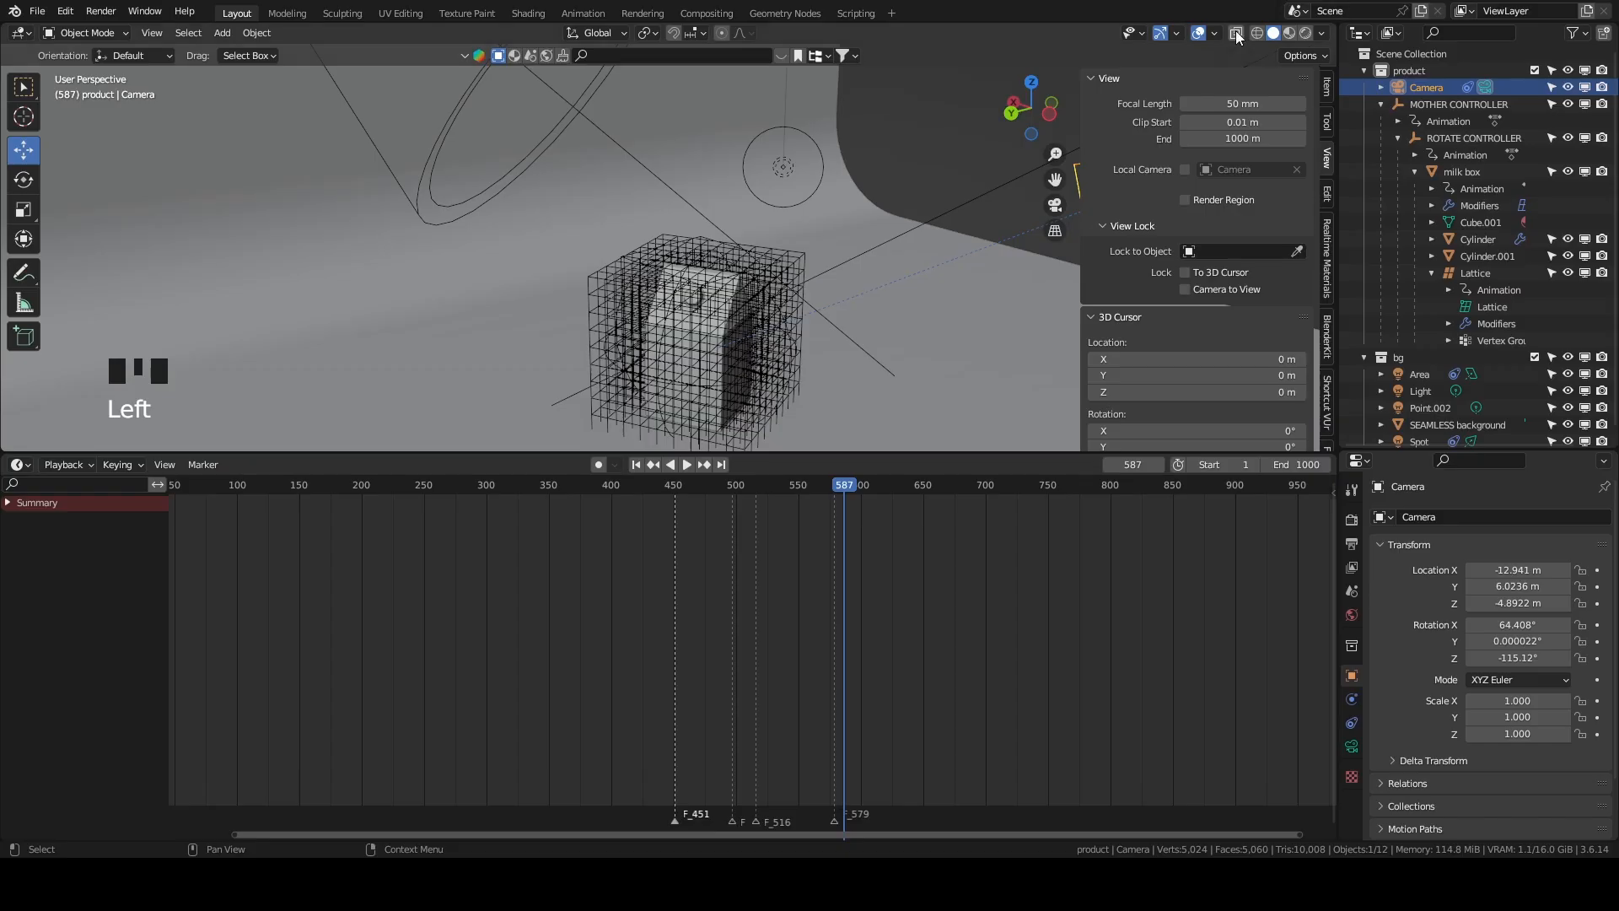
{"action": "left_click", "coordinate": [1198, 33]}
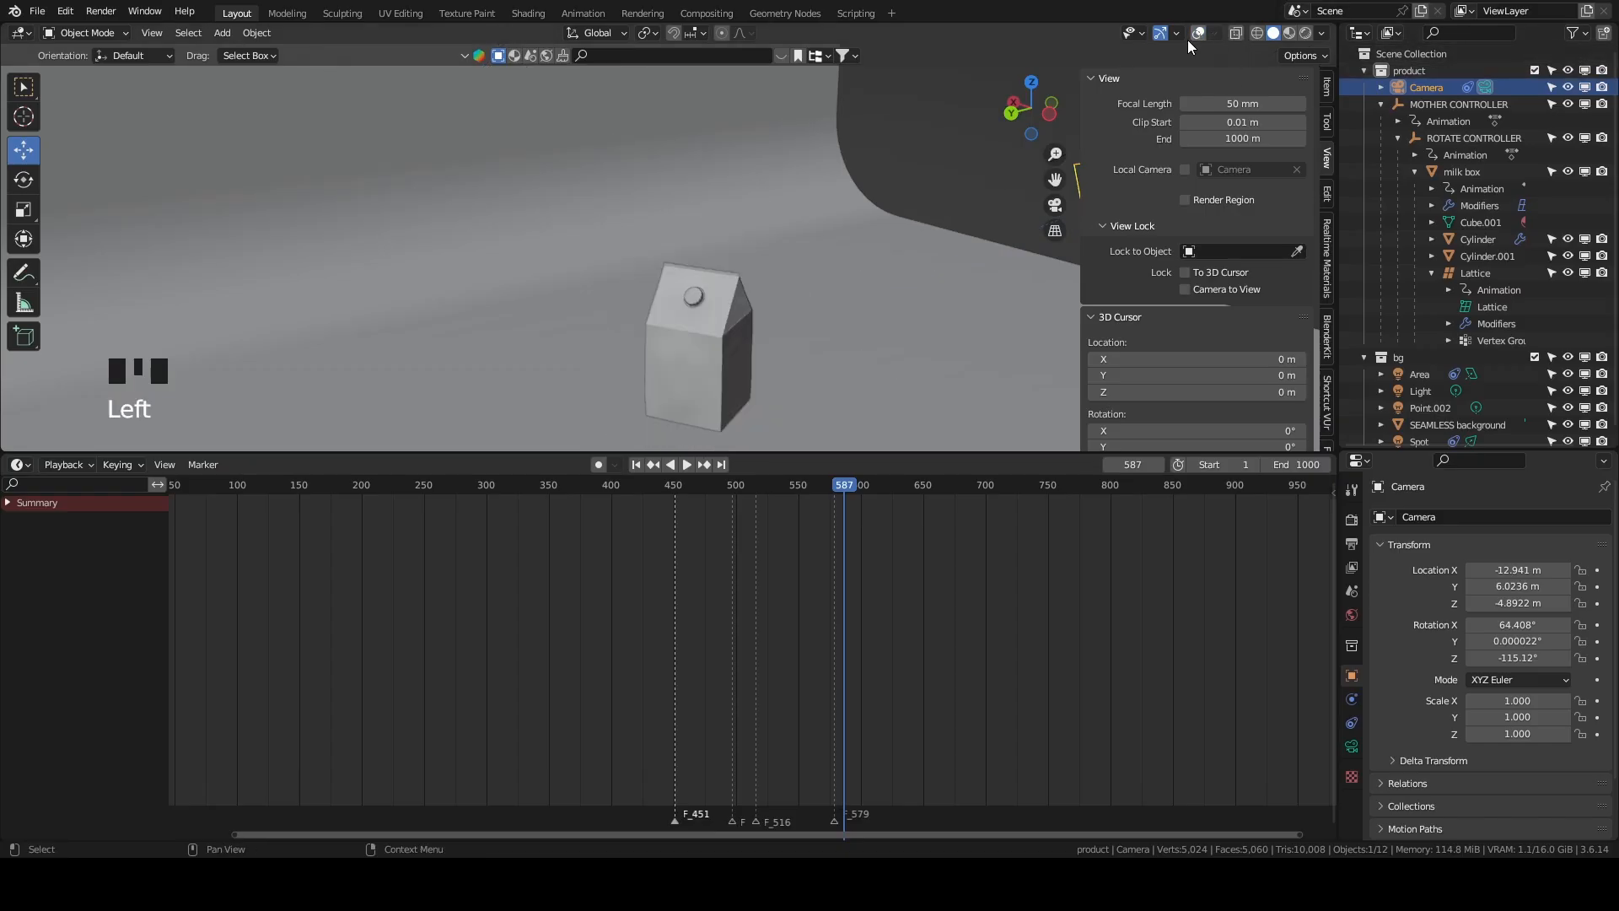
{"action": "key", "text": "space"}
{"action": "left_click", "coordinate": [474, 487]}
{"action": "middle_click_drag", "start_coordinate": [479, 442], "coordinate": [850, 287]}
{"action": "scroll", "coordinate": [759, 325], "scroll_direction": "down", "scroll_amount": 3}
{"action": "scroll", "coordinate": [860, 271], "scroll_direction": "up", "scroll_amount": 2}
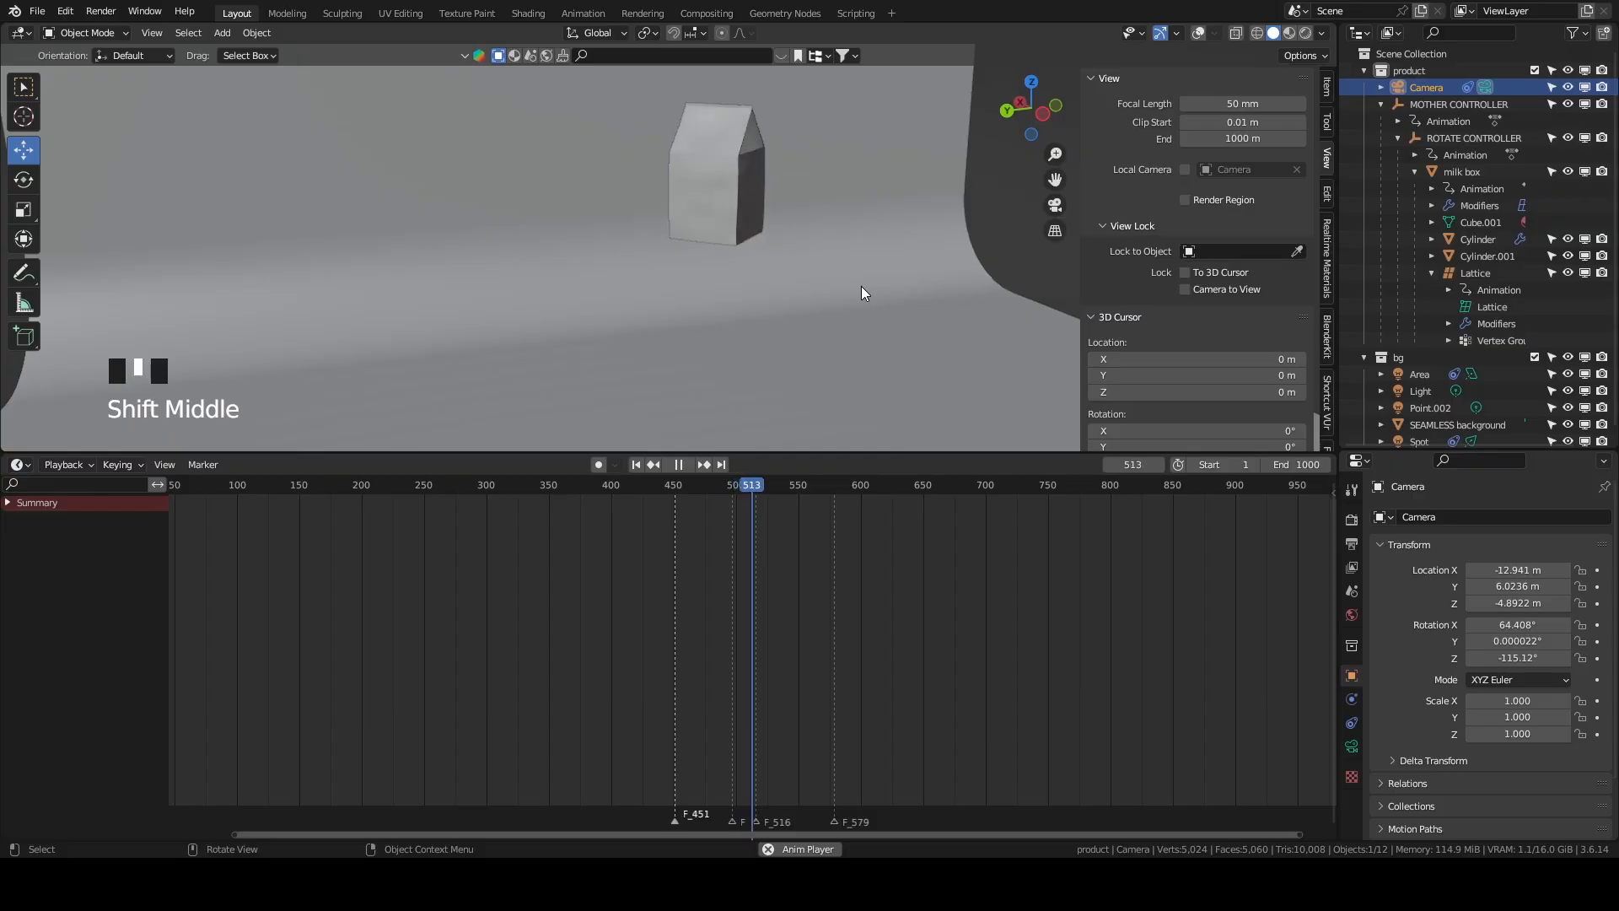
{"action": "middle_click_drag", "start_coordinate": [770, 320], "coordinate": [812, 269]}
{"action": "scroll", "coordinate": [784, 247], "scroll_direction": "up", "scroll_amount": 2}
{"action": "key", "text": "space"}
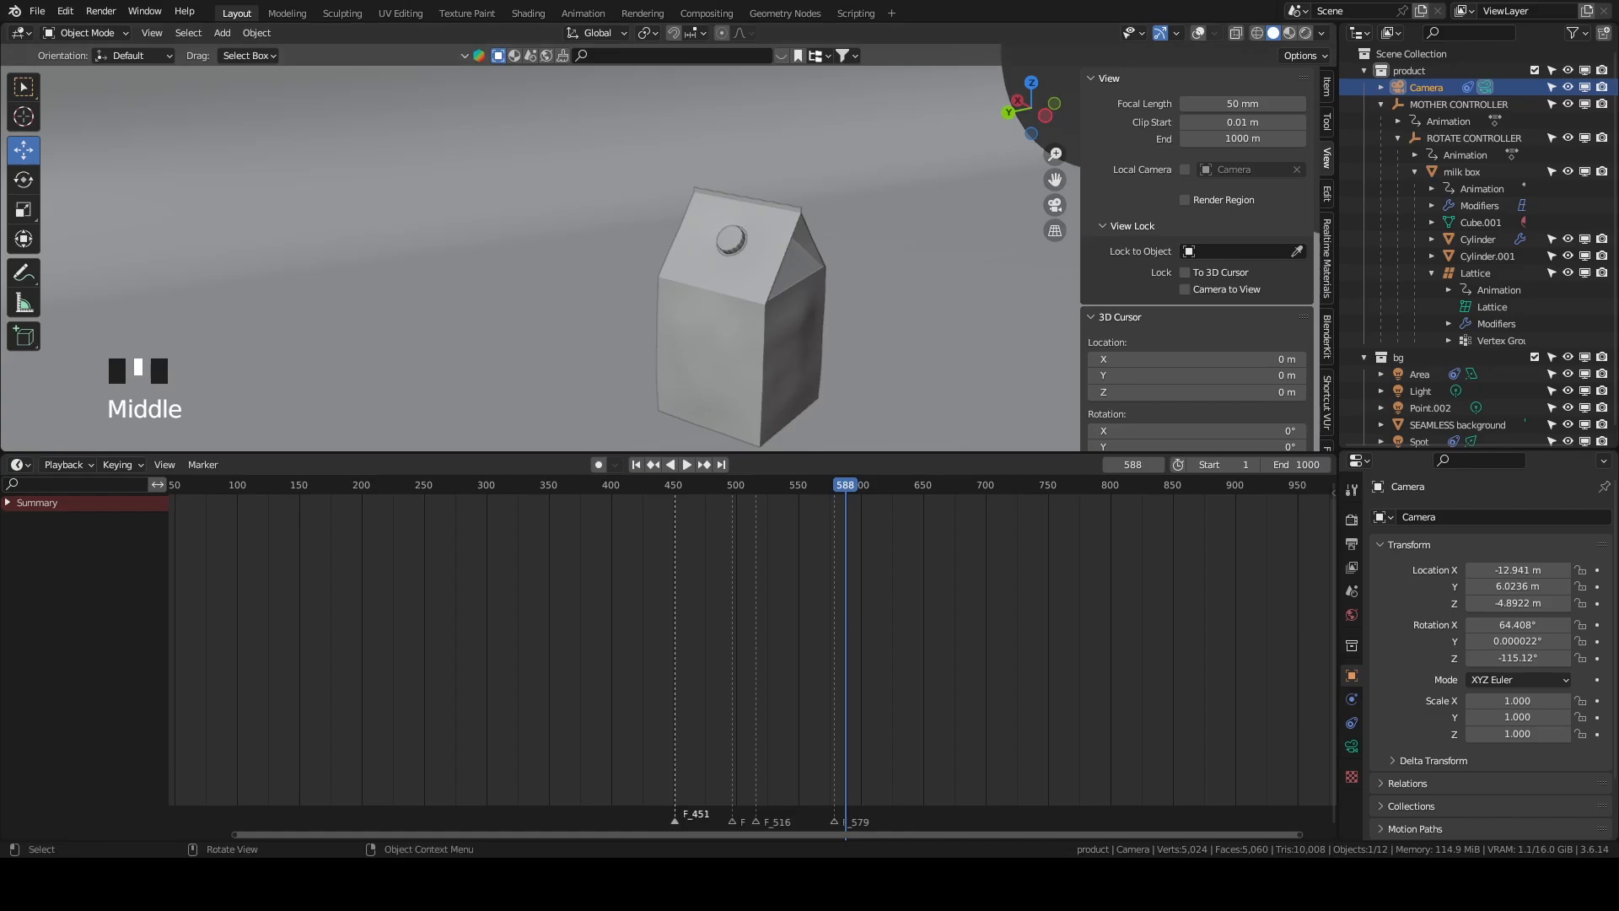
Briefly check the milk box in wireframe, return to solid shading with overlays shown, and look through the camera.
{"action": "left_click", "coordinate": [1258, 32]}
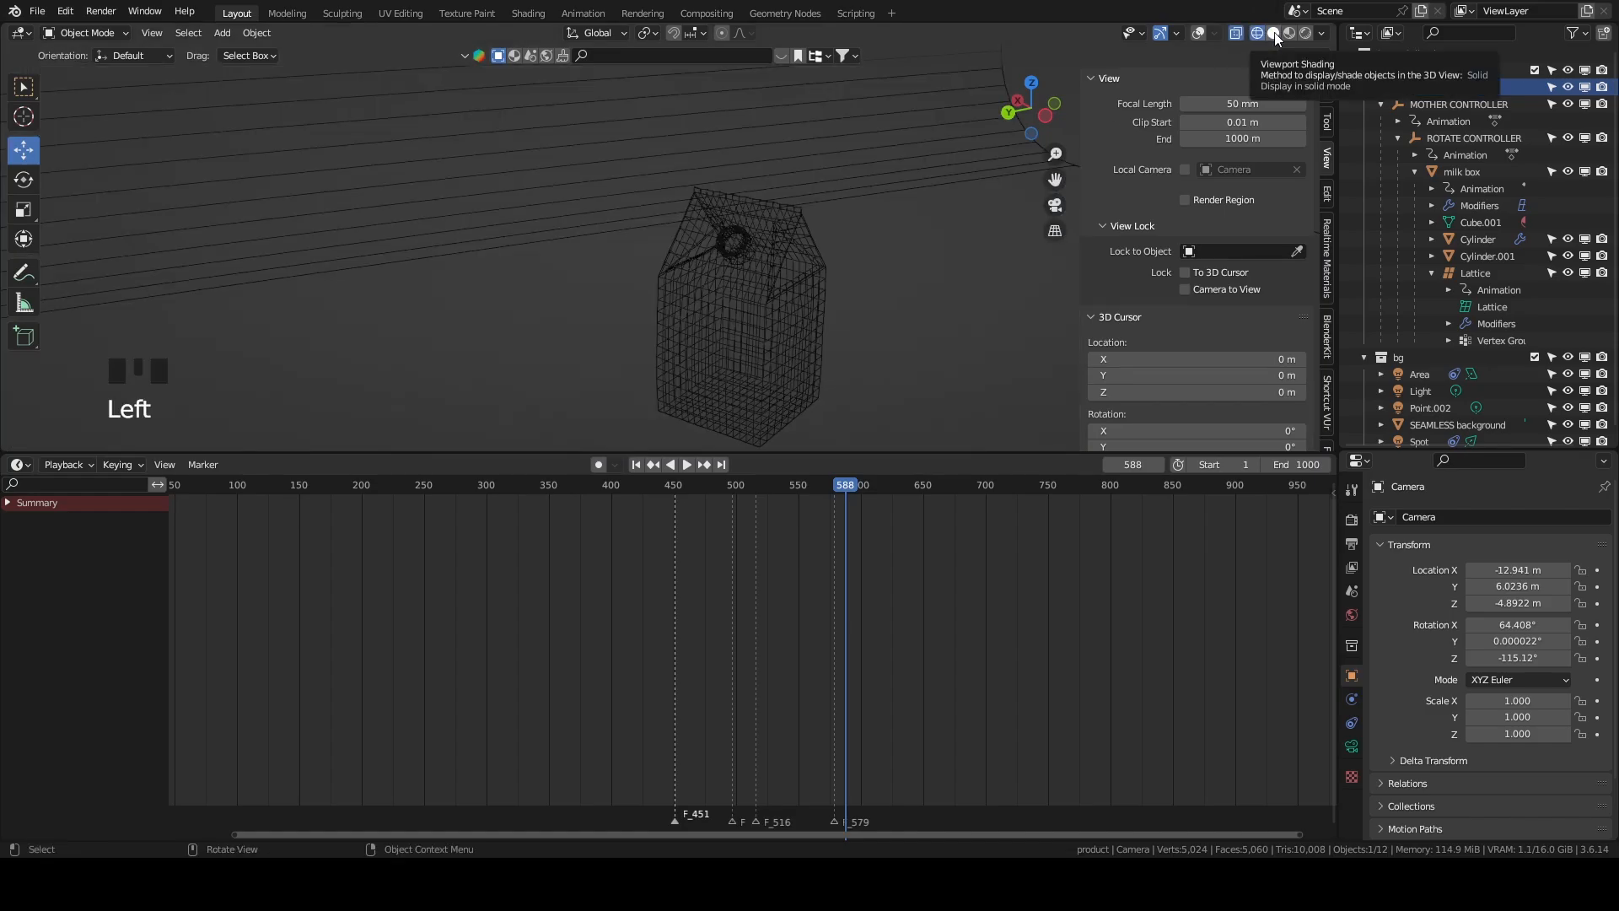
{"action": "left_click", "coordinate": [1274, 32]}
{"action": "left_click", "coordinate": [1198, 33]}
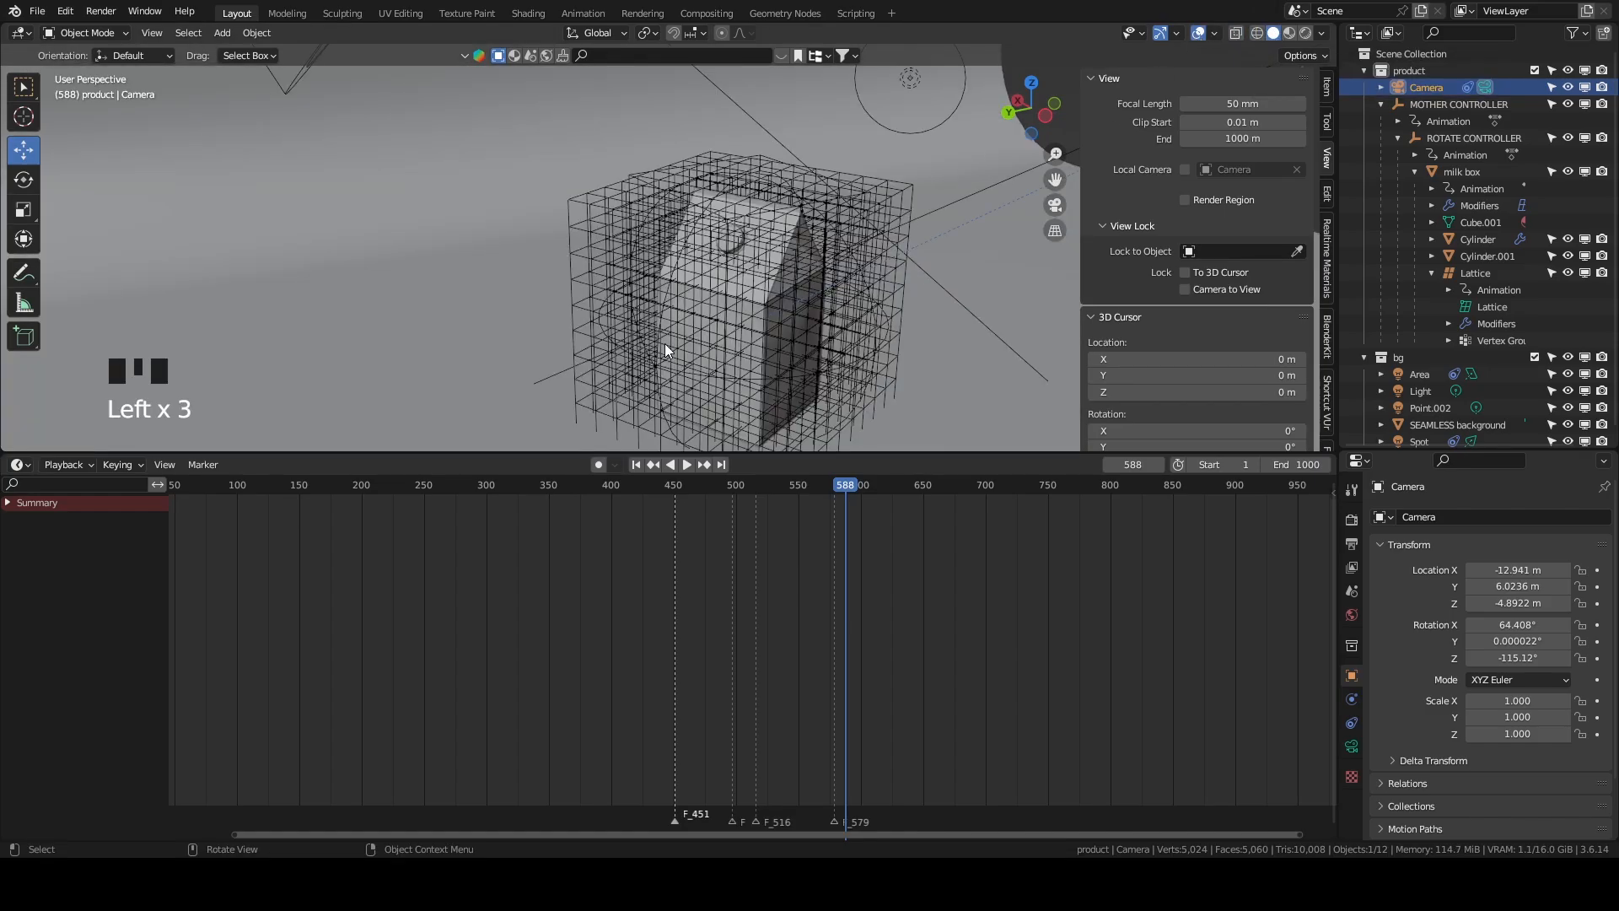
{"action": "middle_click_drag", "start_coordinate": [666, 346], "coordinate": [759, 278], "text": "shift"}
{"action": "scroll", "coordinate": [734, 312], "scroll_direction": "down", "scroll_amount": 2}
{"action": "left_click", "coordinate": [1055, 205]}
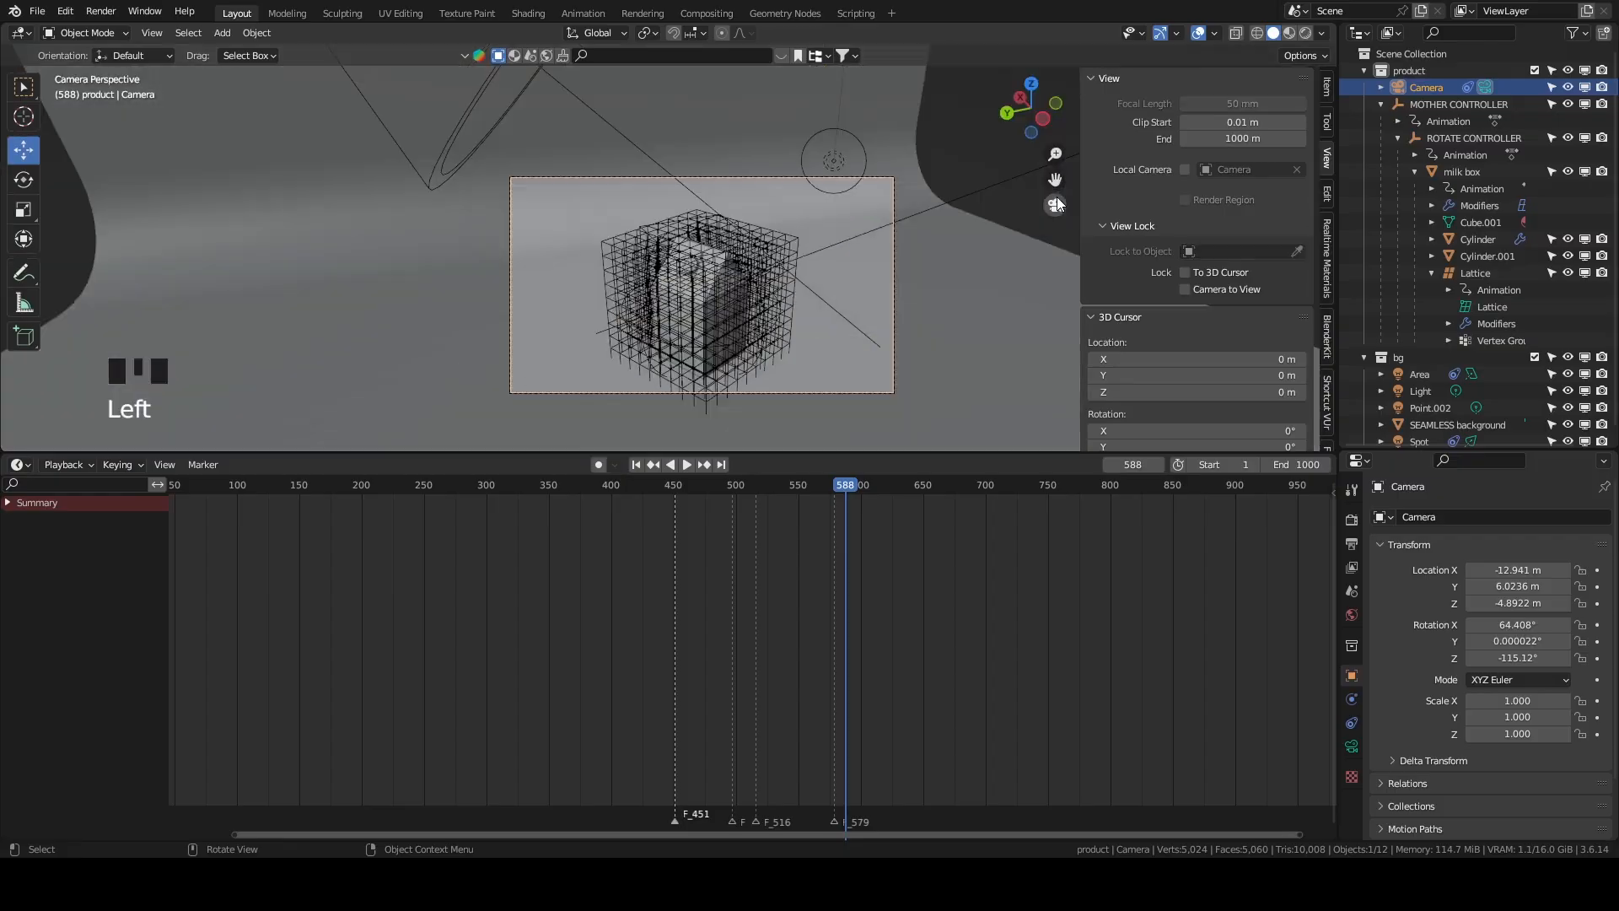
{"action": "middle_click_drag", "start_coordinate": [979, 369], "coordinate": [976, 292], "text": "shift"}
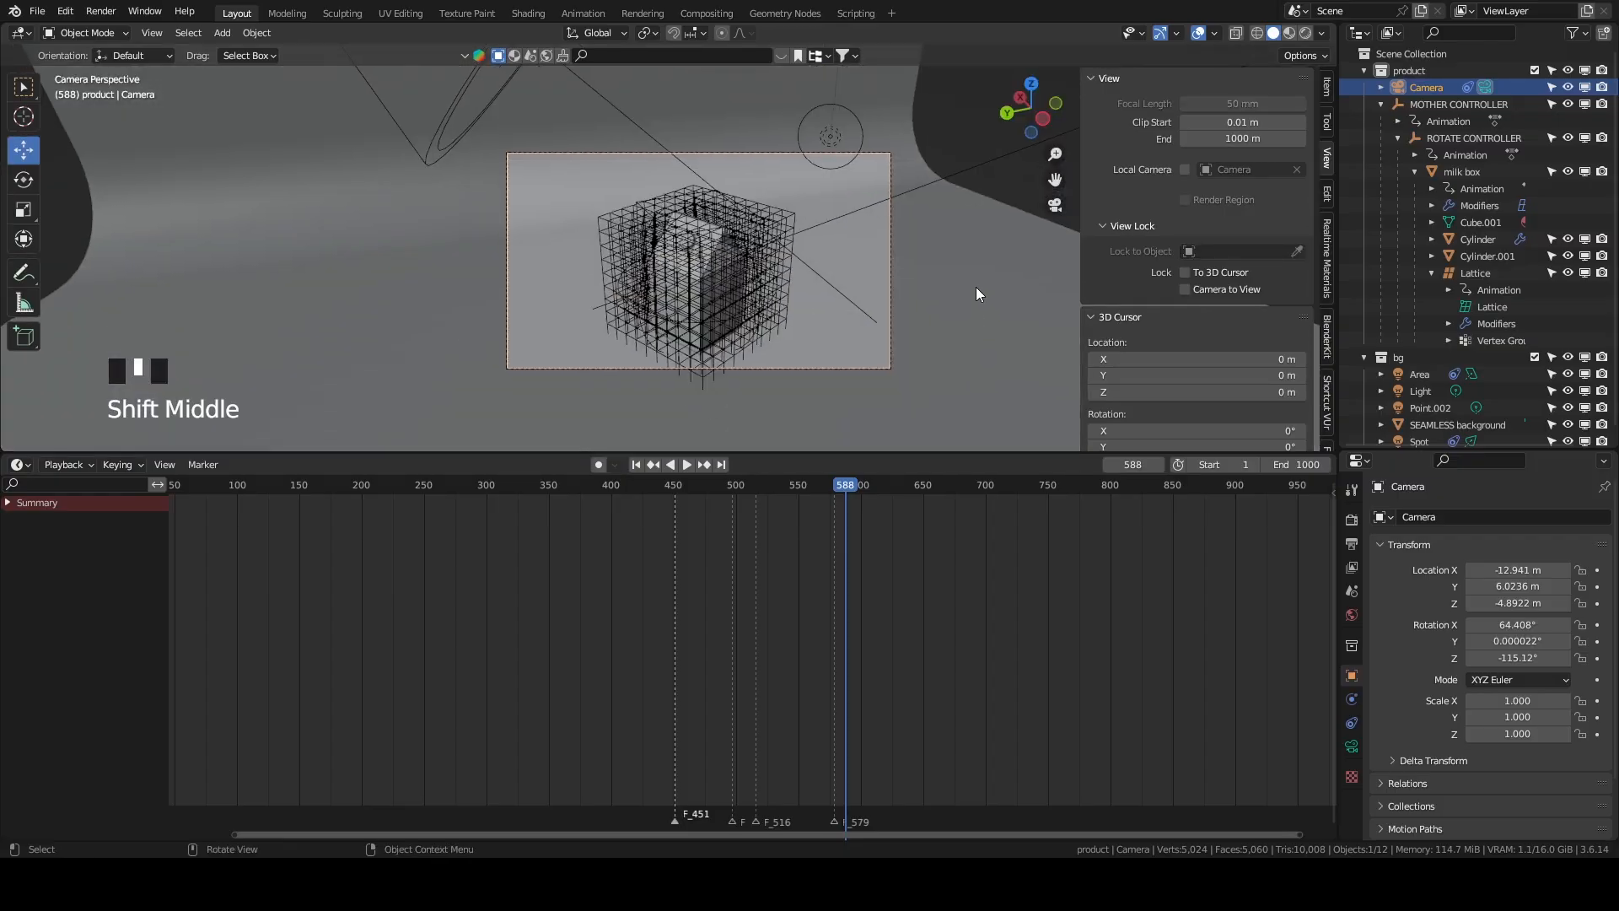
Move to frame 654 and enable the Camera's Track To constraint targeting the milk box.
{"action": "left_click_drag", "start_coordinate": [858, 492], "coordinate": [927, 498]}
{"action": "left_click", "coordinate": [1351, 722]}
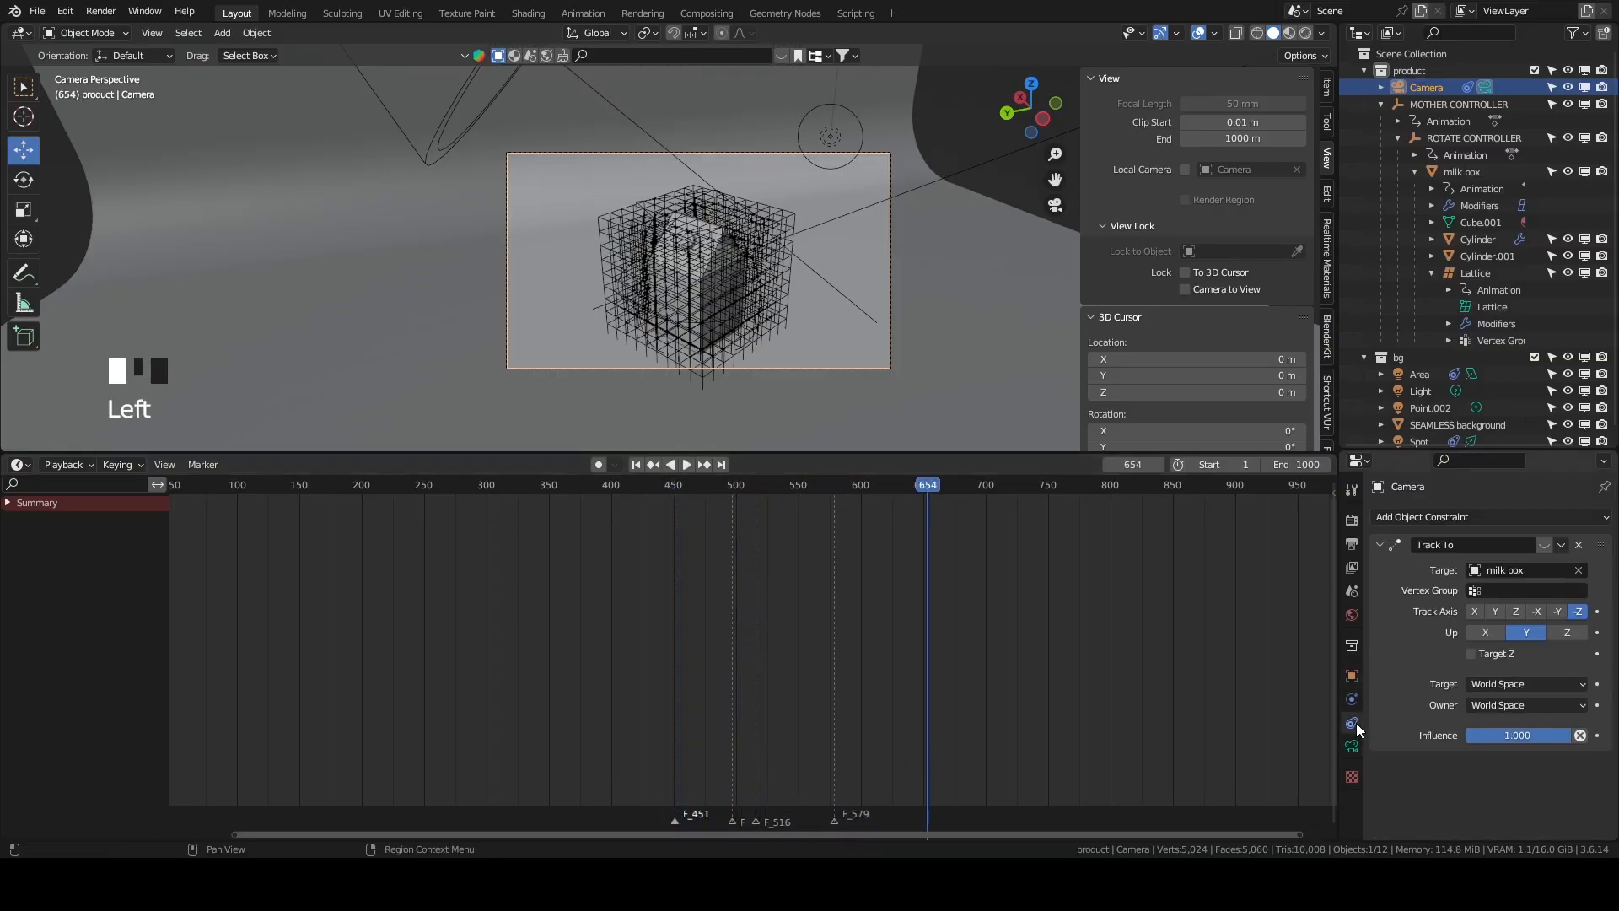
{"action": "left_click", "coordinate": [1544, 543]}
Play the animation through the camera in Material Preview shading with the viewport overlays hidden.
{"action": "left_click", "coordinate": [994, 352]}
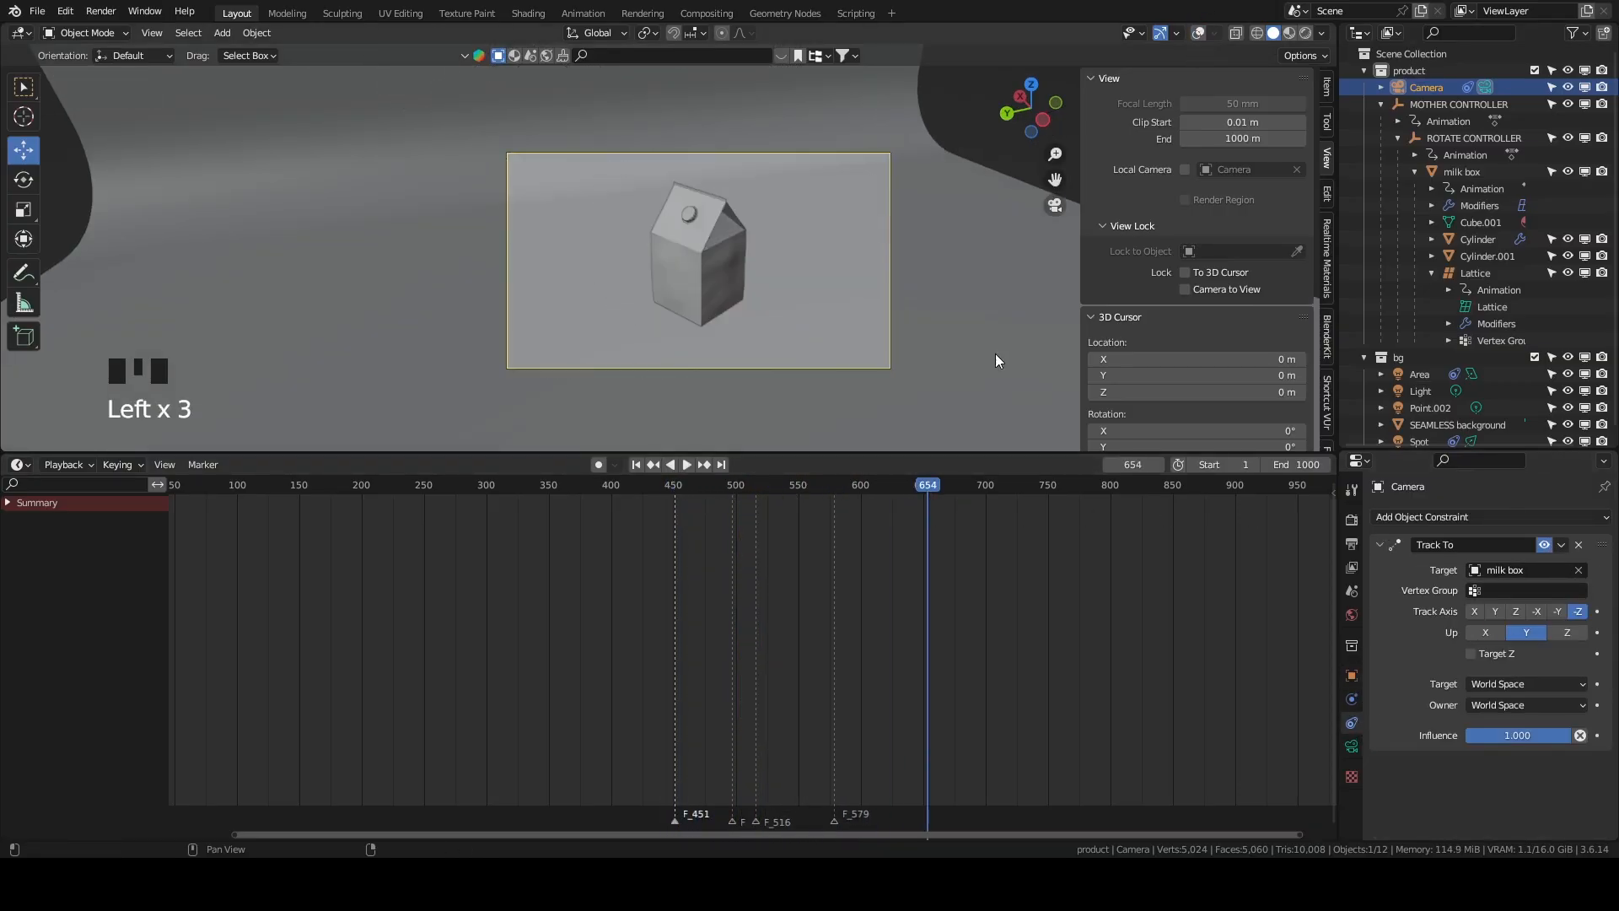
{"action": "key", "text": "space"}
{"action": "left_click", "coordinate": [1289, 33]}
{"action": "left_click_drag", "start_coordinate": [656, 494], "coordinate": [570, 496]}
{"action": "middle_click_drag", "start_coordinate": [872, 348], "coordinate": [947, 344]}
{"action": "left_click", "coordinate": [1055, 205]}
{"action": "scroll", "coordinate": [835, 397], "scroll_direction": "down", "scroll_amount": 2}
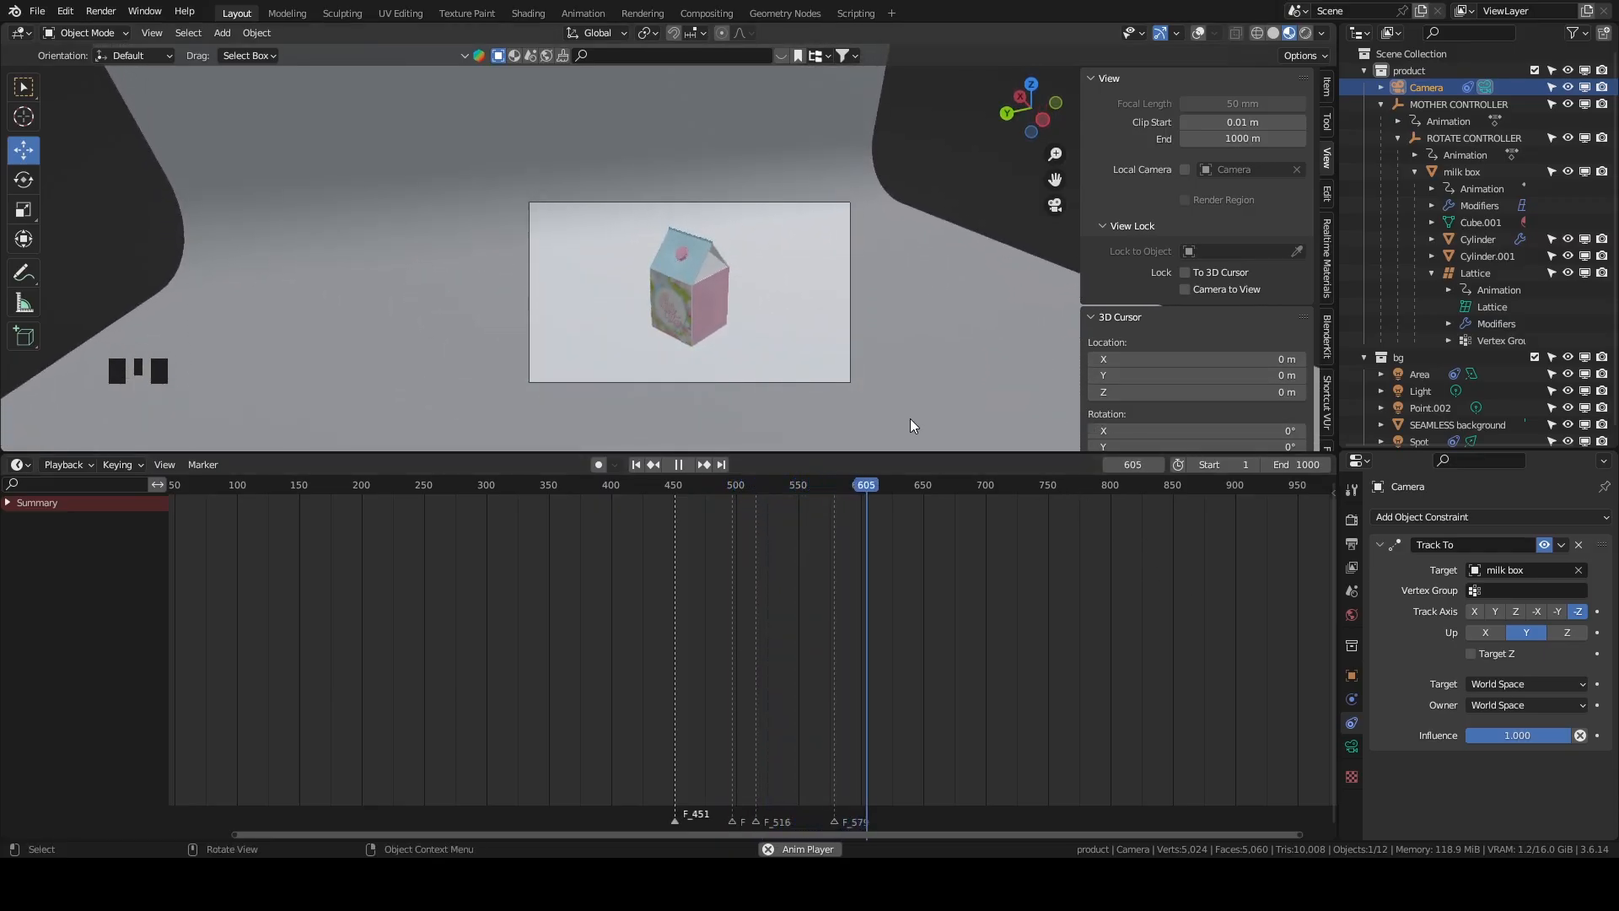
{"action": "key", "text": "space"}
Enlarge the 3D viewport by shrinking the Timeline area below it.
{"action": "scroll", "coordinate": [923, 427], "scroll_direction": "up", "scroll_amount": 2}
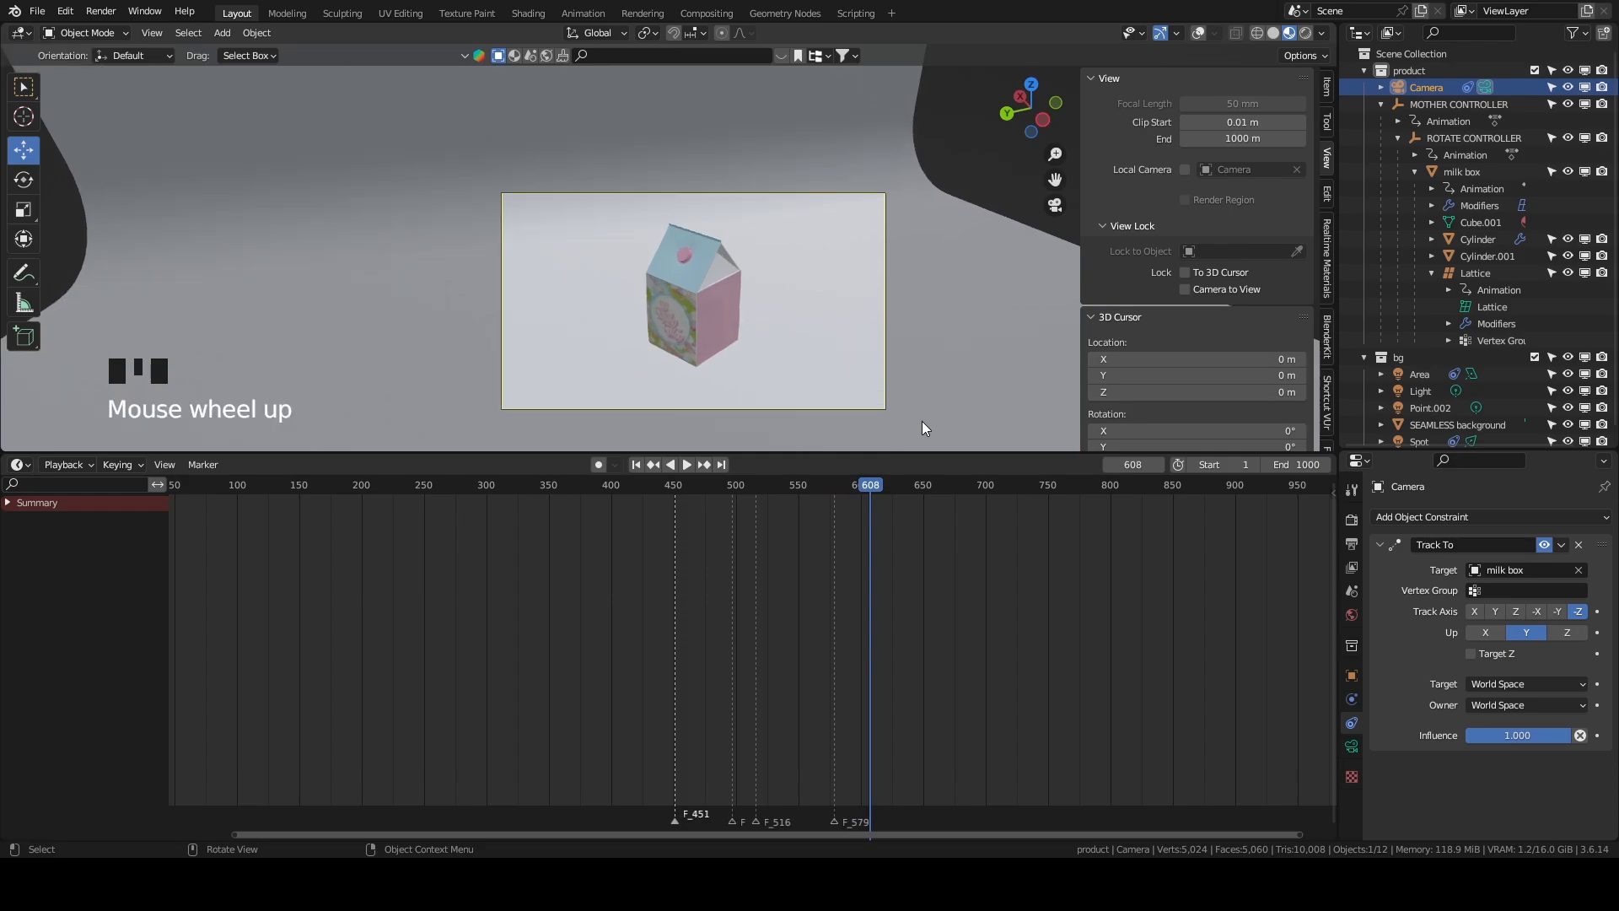
{"action": "scroll", "coordinate": [922, 427], "scroll_direction": "down", "scroll_amount": 1}
{"action": "left_click_drag", "start_coordinate": [929, 453], "coordinate": [926, 614]}
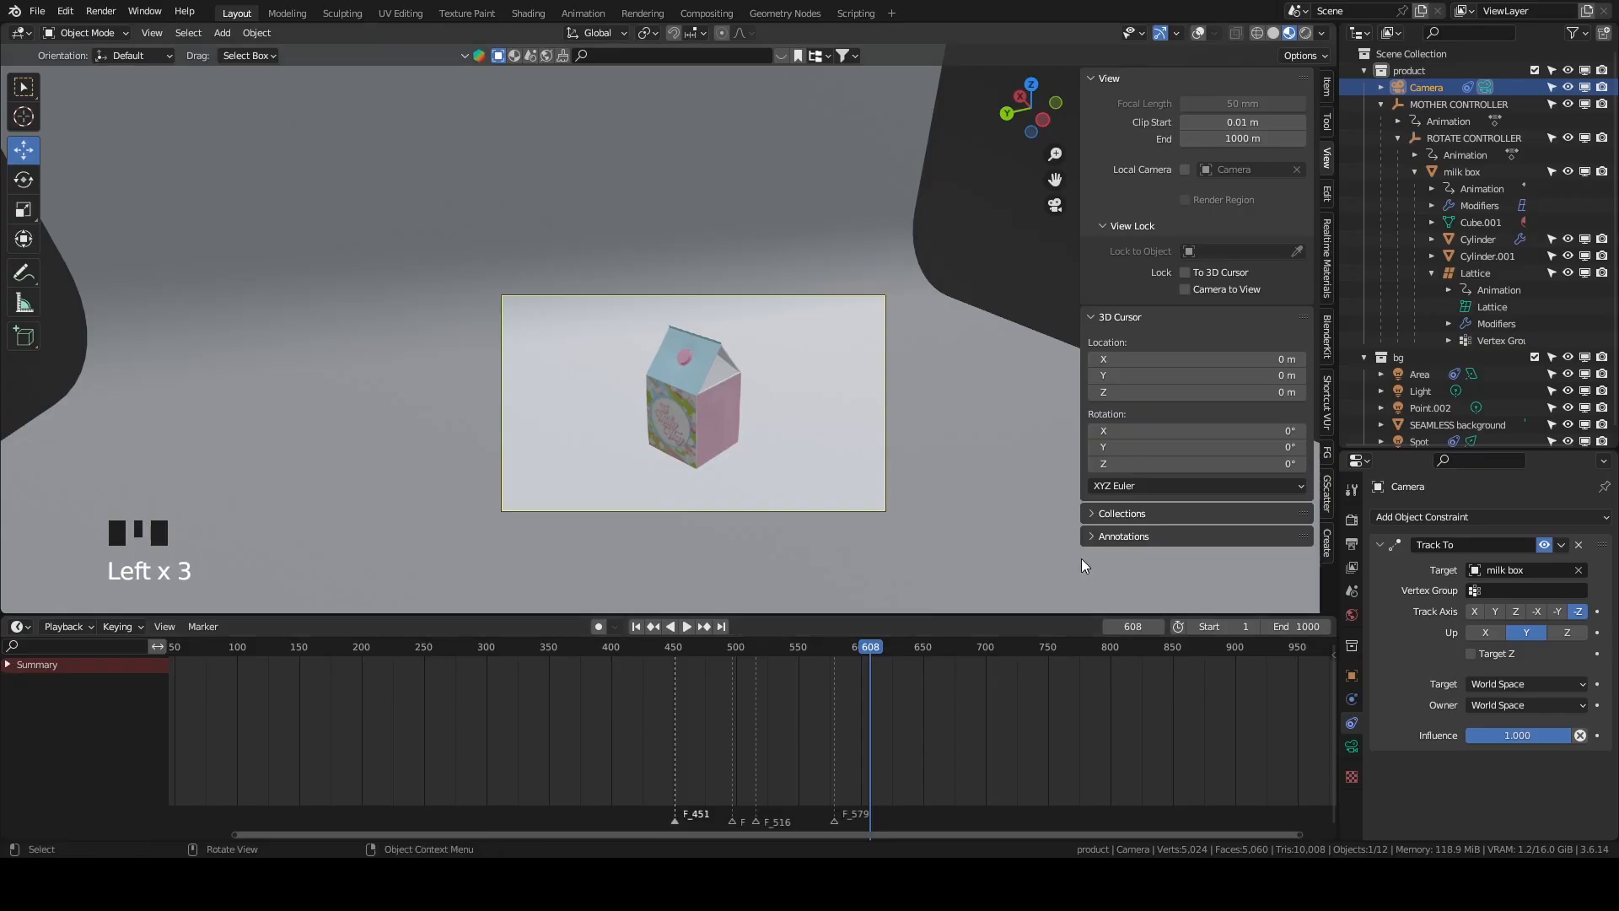
{"action": "left_click", "coordinate": [7, 665]}
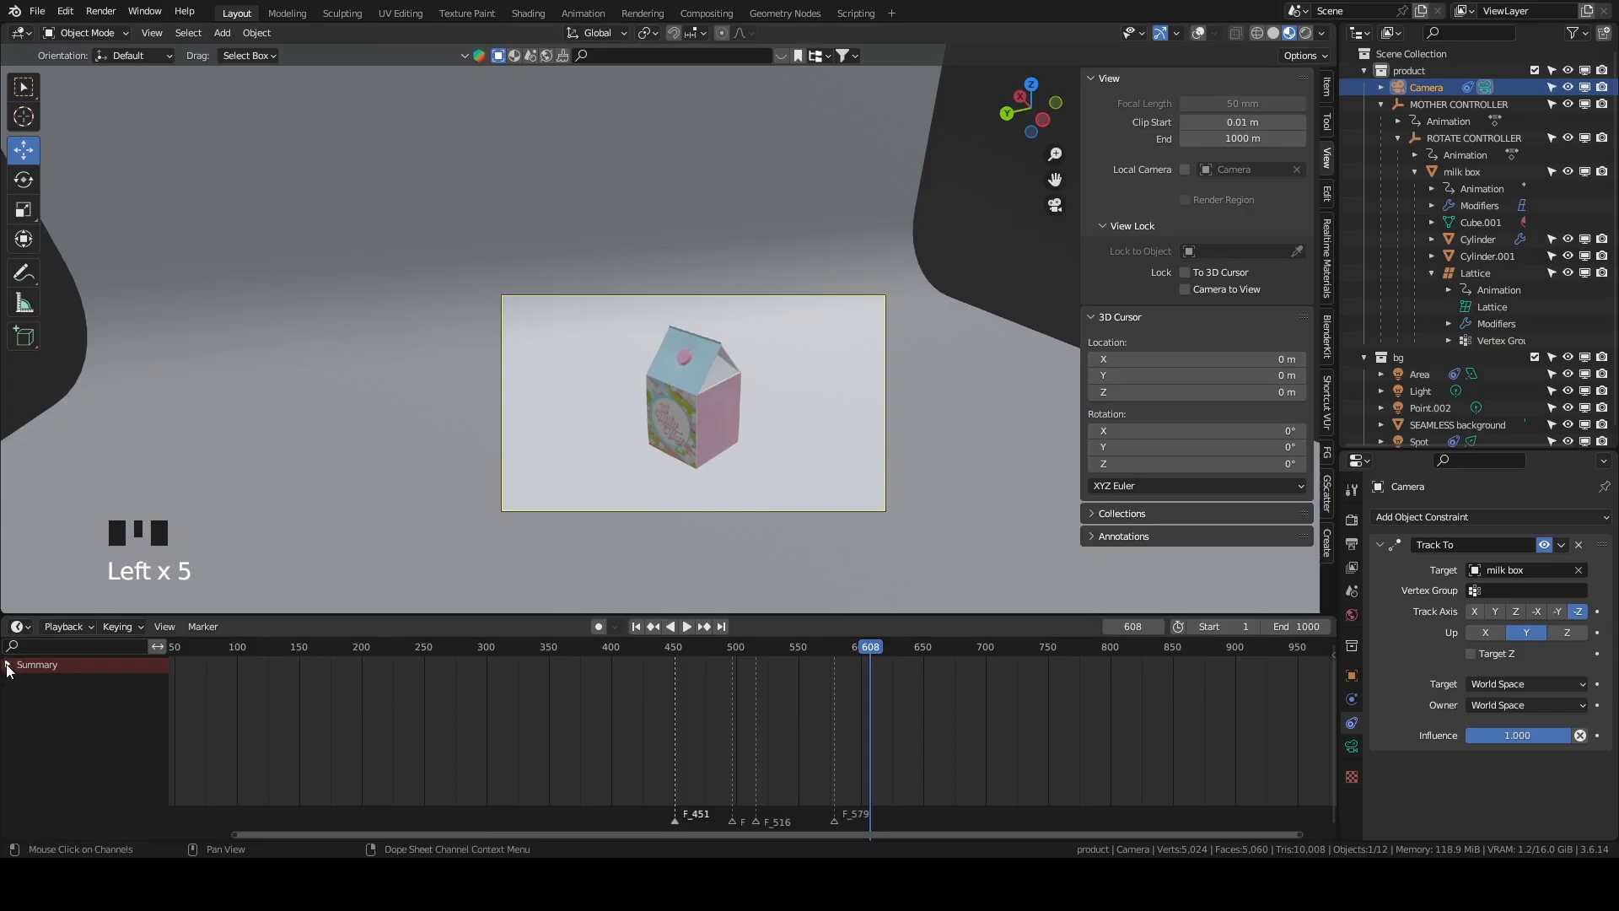